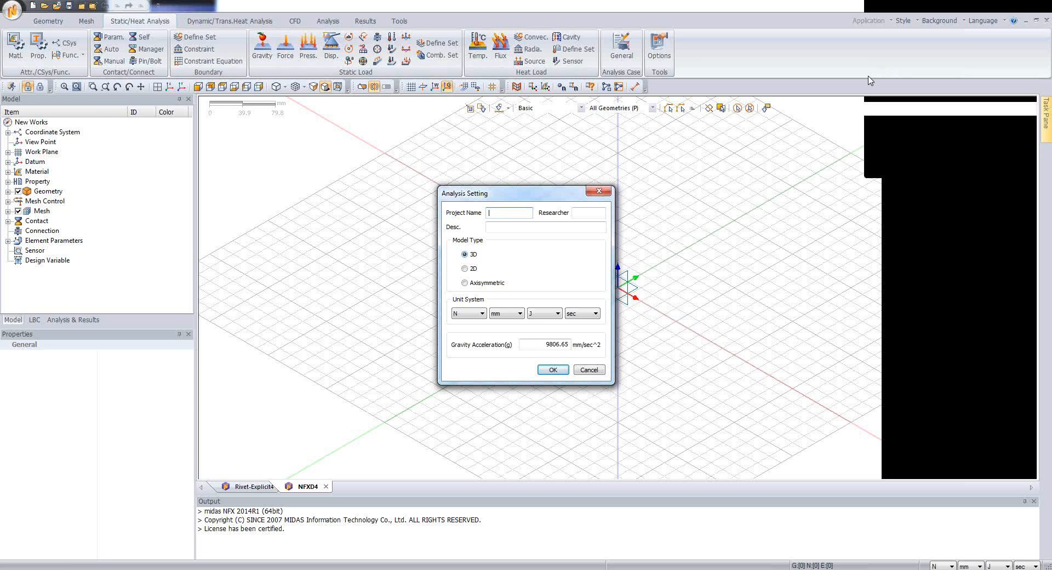
- Accept the analysis settings for a 3D model with the N, mm, J, sec unit system
{"action": "left_click", "coordinate": [893, 25]}
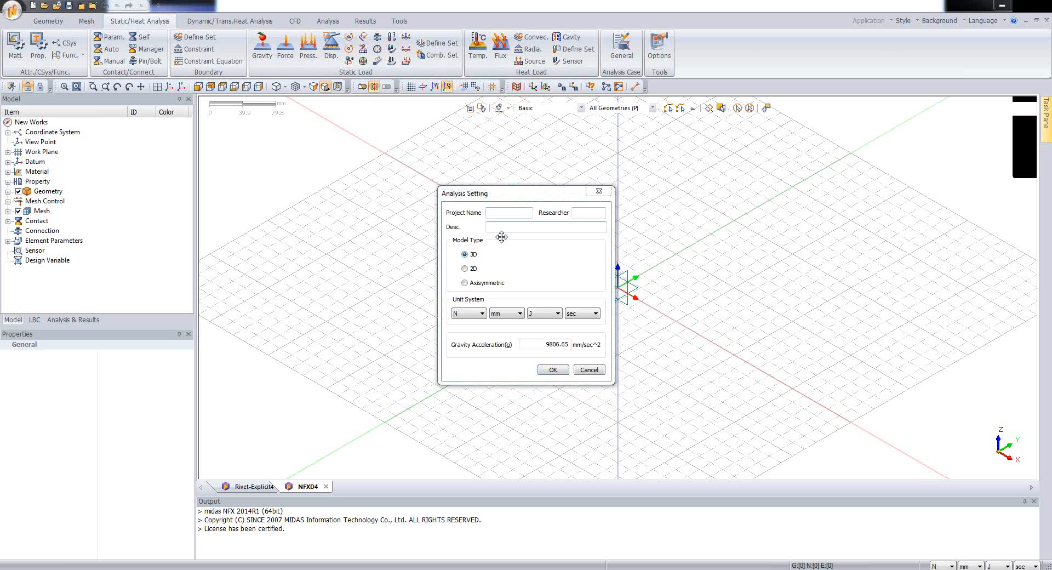
{"action": "left_click", "coordinate": [516, 190]}
{"action": "left_click_drag", "start_coordinate": [516, 190], "coordinate": [574, 166]}
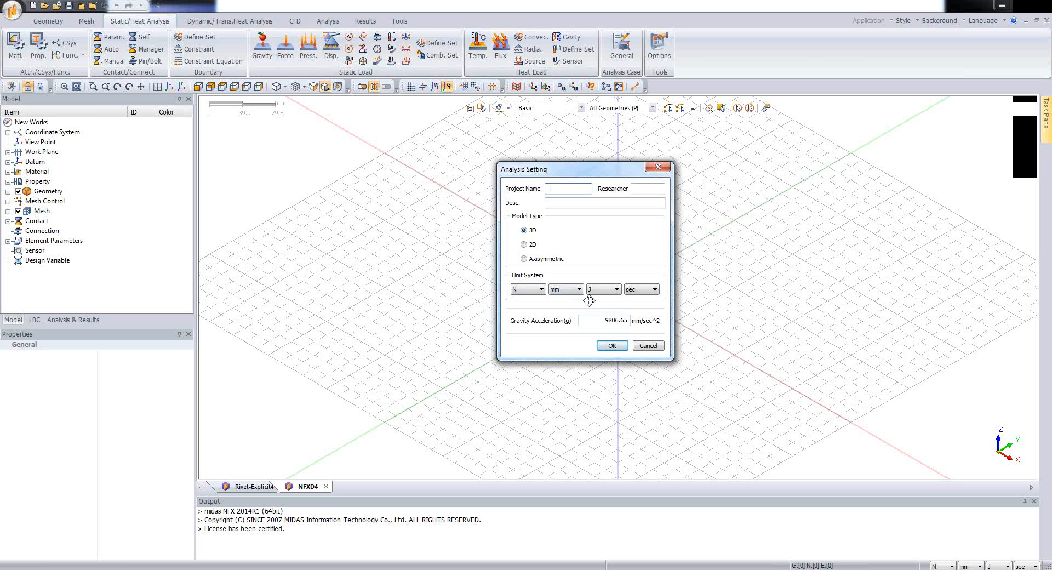
{"action": "left_click", "coordinate": [612, 346]}
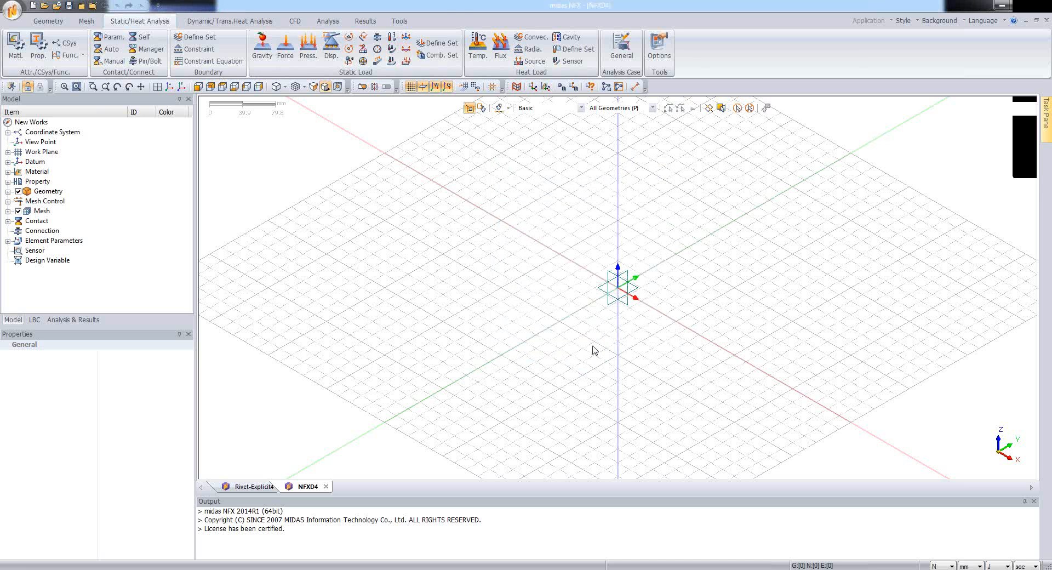
- Move the work plane onto the XZ datum plane with zero offset
{"action": "left_click", "coordinate": [463, 87]}
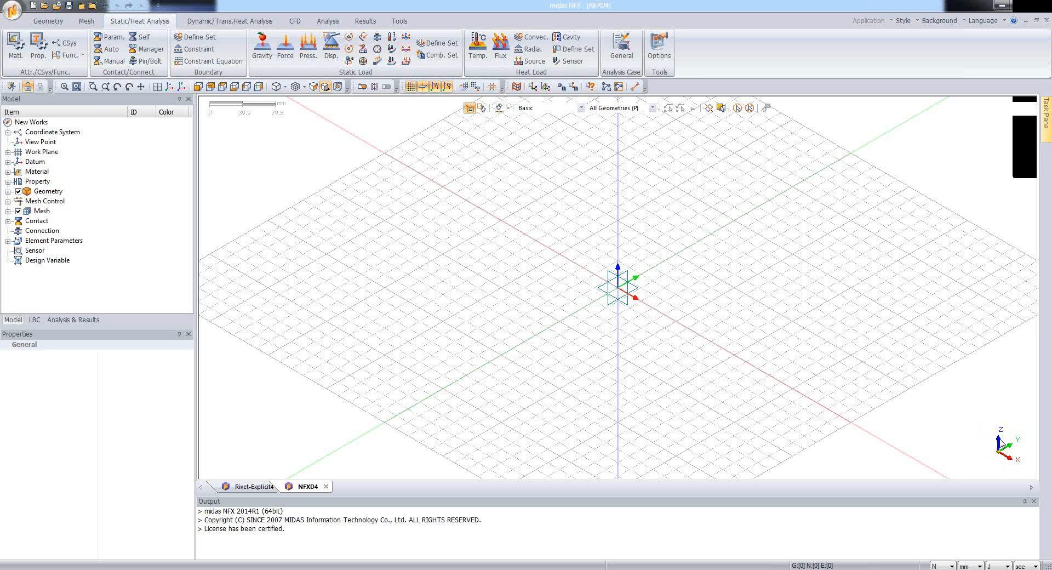
{"action": "left_click", "coordinate": [463, 87]}
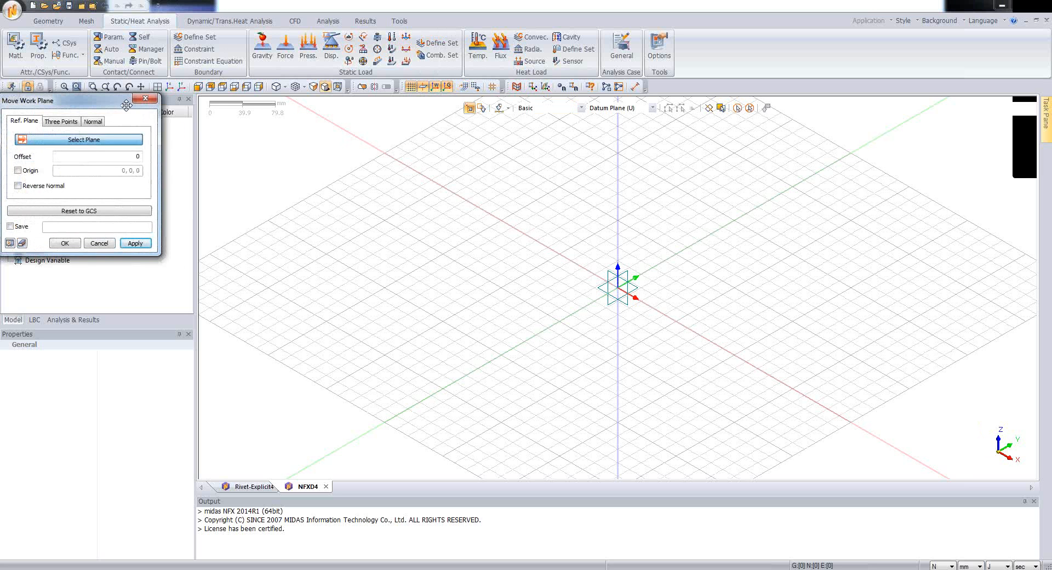
{"action": "left_click_drag", "start_coordinate": [126, 105], "coordinate": [482, 171]}
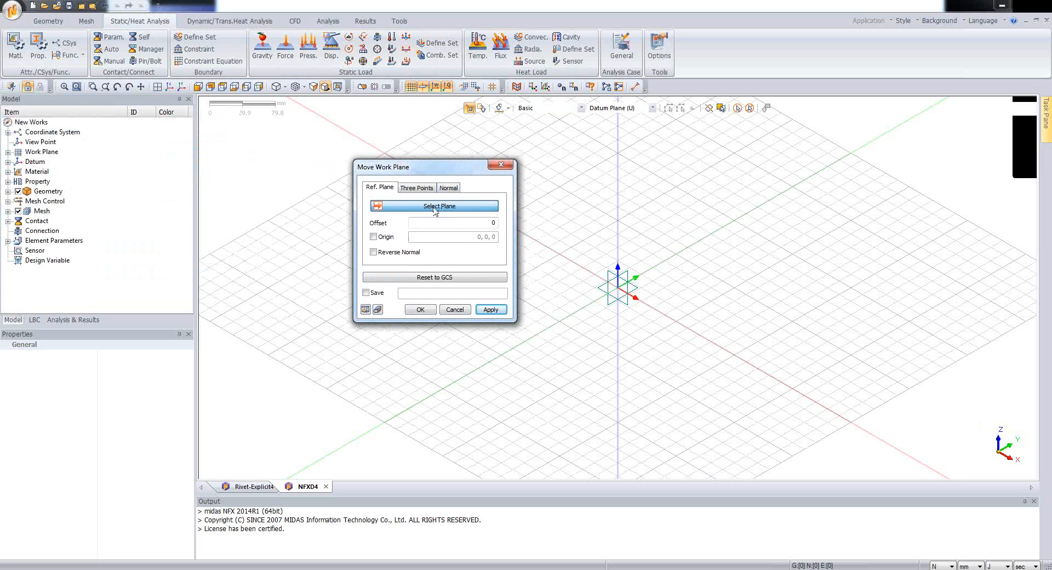
{"action": "left_click", "coordinate": [615, 280]}
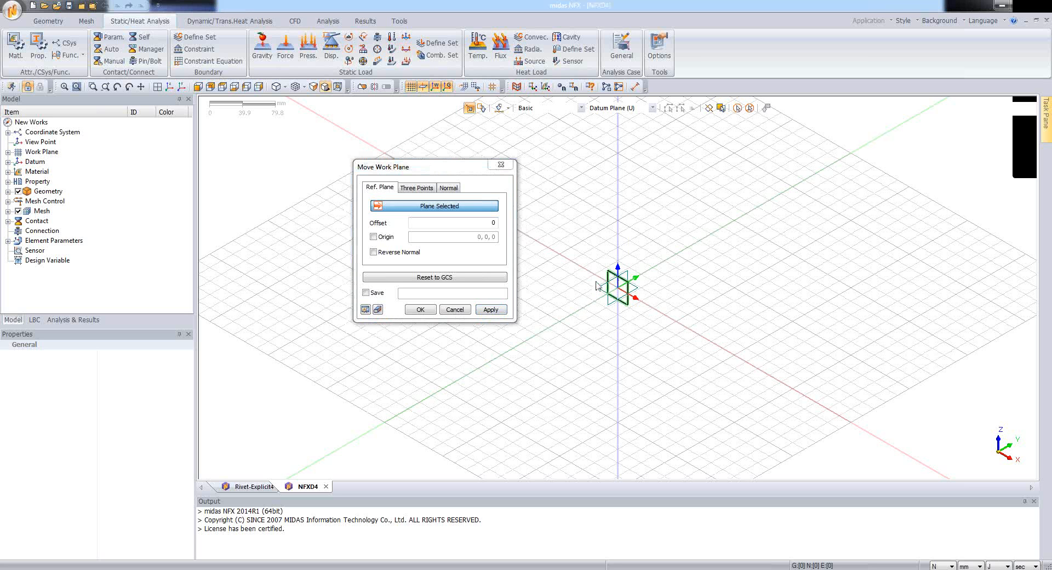
{"action": "left_click", "coordinate": [420, 310]}
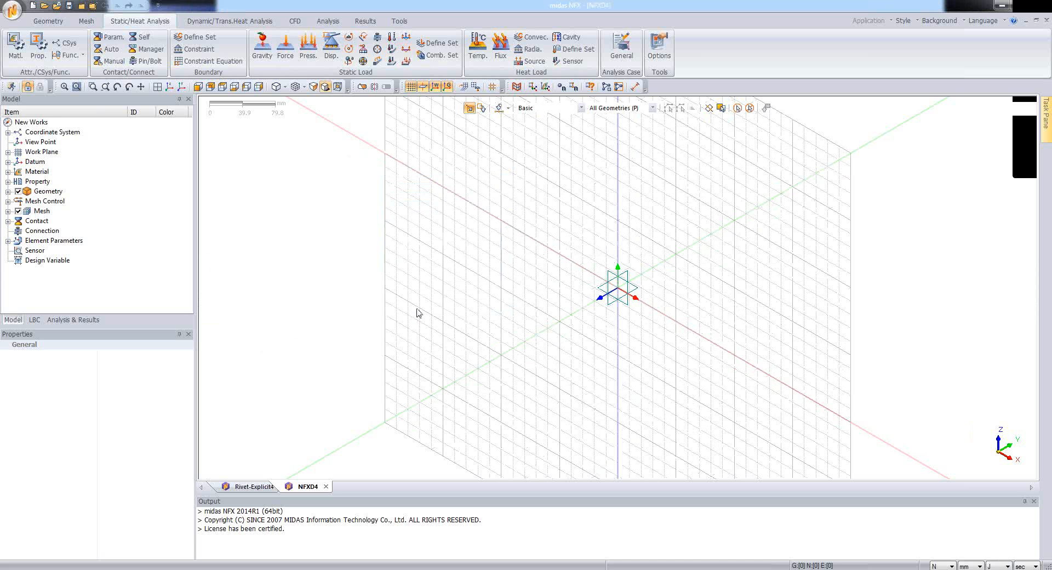
- Orient the view normal to the work plane and hide the grid and the datum planes and axes
{"action": "left_click", "coordinate": [157, 90]}
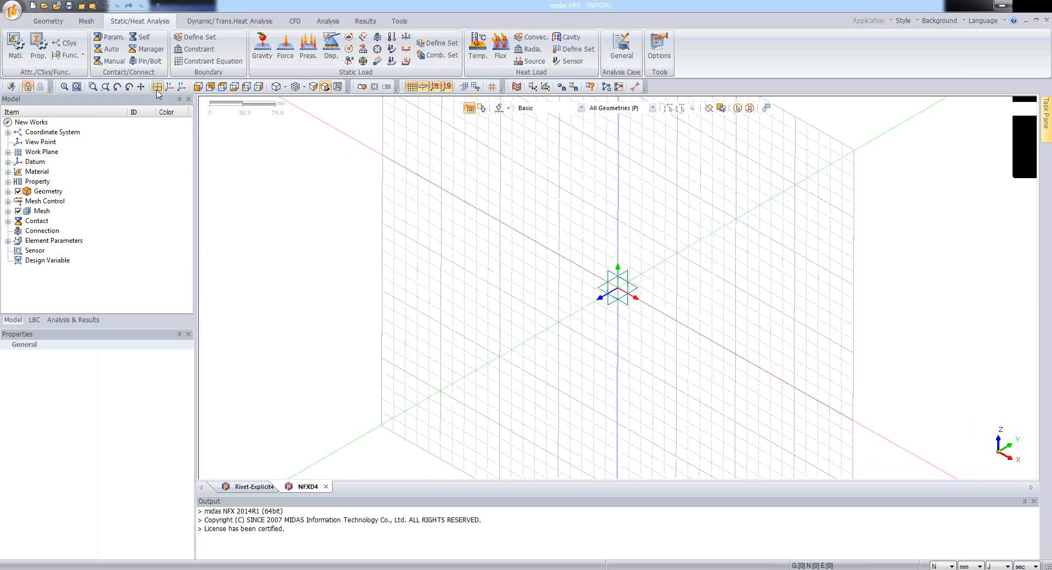
{"action": "scroll", "coordinate": [553, 307], "scroll_direction": "down", "scroll_amount": 2}
{"action": "scroll", "coordinate": [606, 300], "scroll_direction": "up", "scroll_amount": 3}
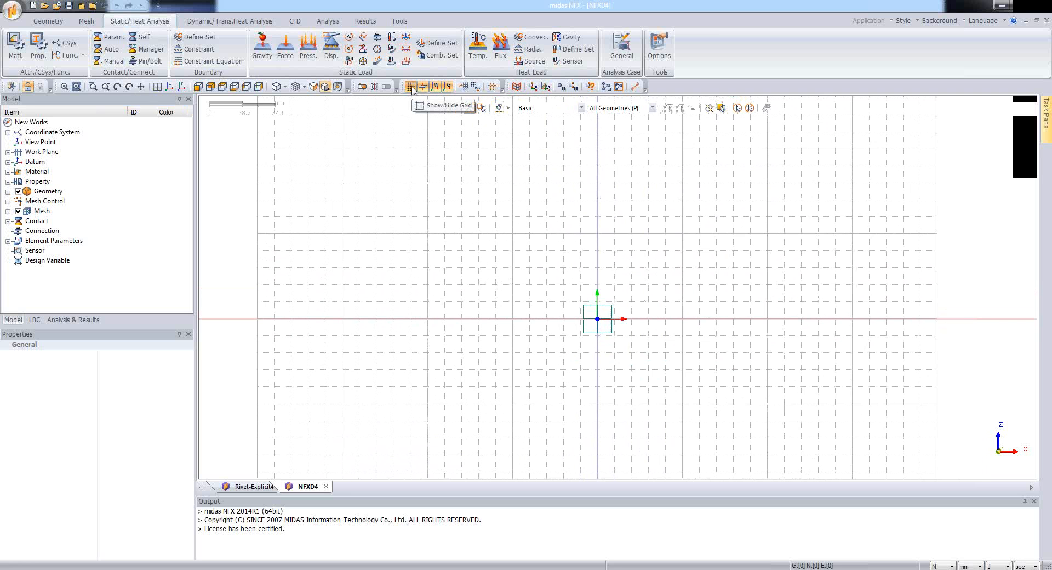
{"action": "left_click", "coordinate": [411, 88]}
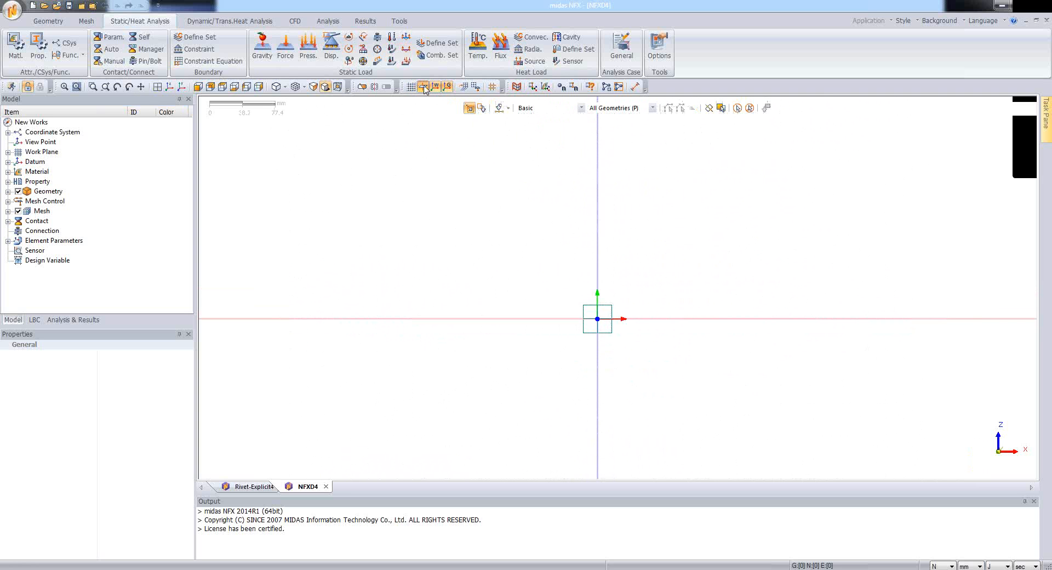
{"action": "left_click", "coordinate": [424, 87]}
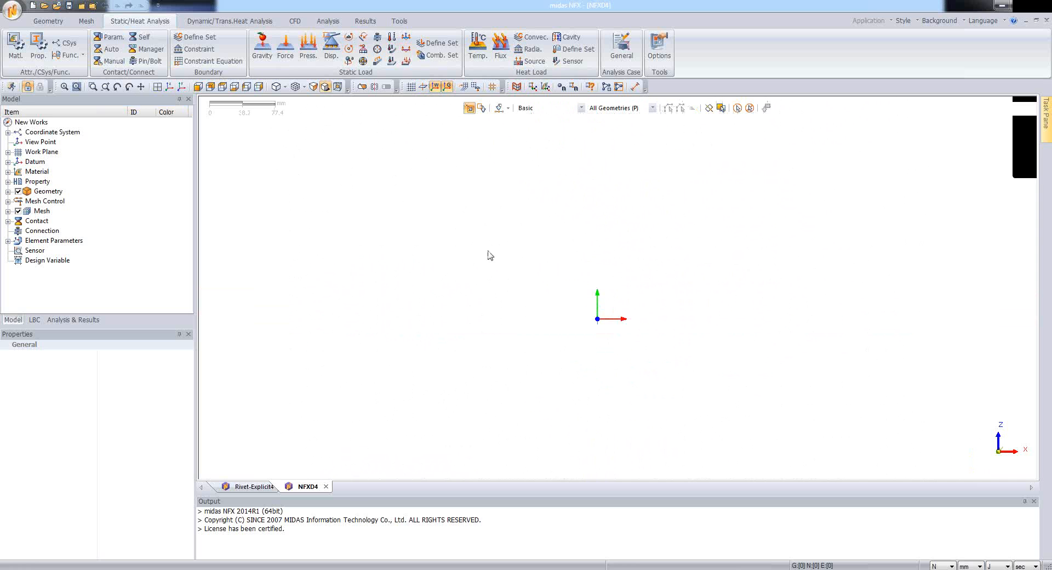
{"action": "left_click", "coordinate": [1043, 26]}
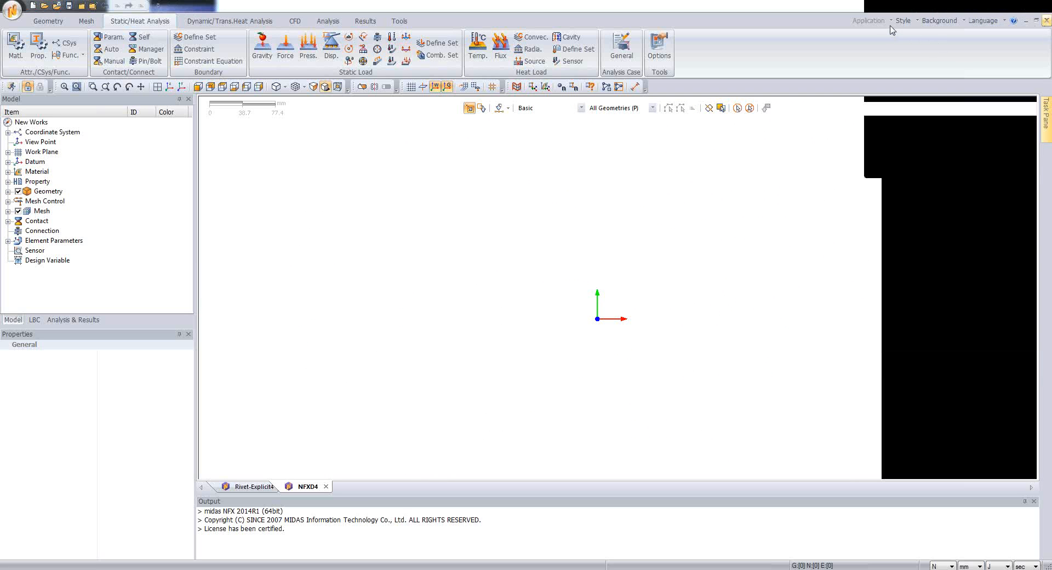
- Start a 2D arc by center, start and end, with its center at absolute coordinates 0, -4
{"action": "left_click", "coordinate": [32, 22]}
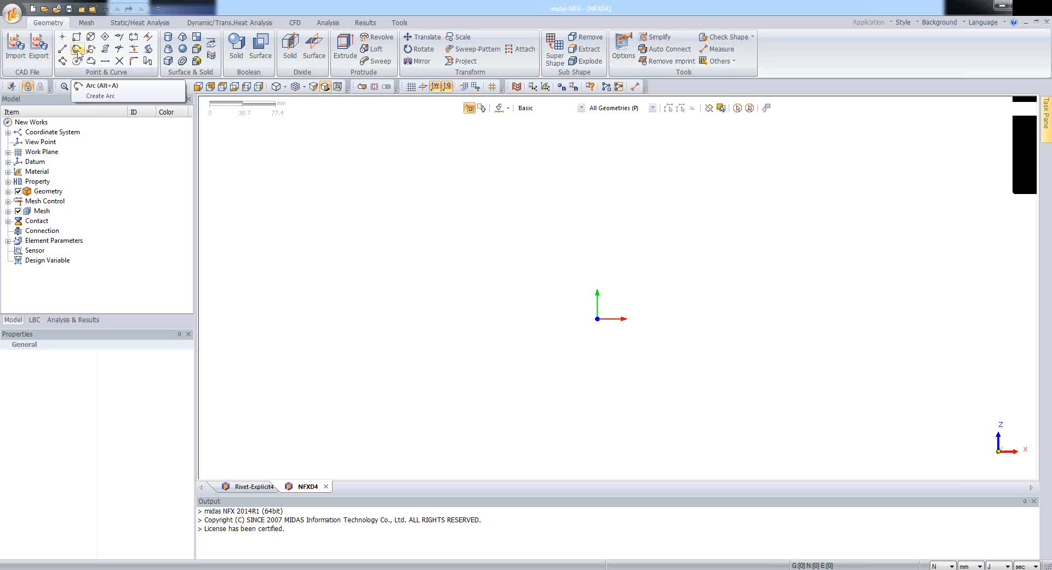
{"action": "left_click", "coordinate": [77, 49]}
{"action": "left_click_drag", "start_coordinate": [88, 110], "coordinate": [323, 153]}
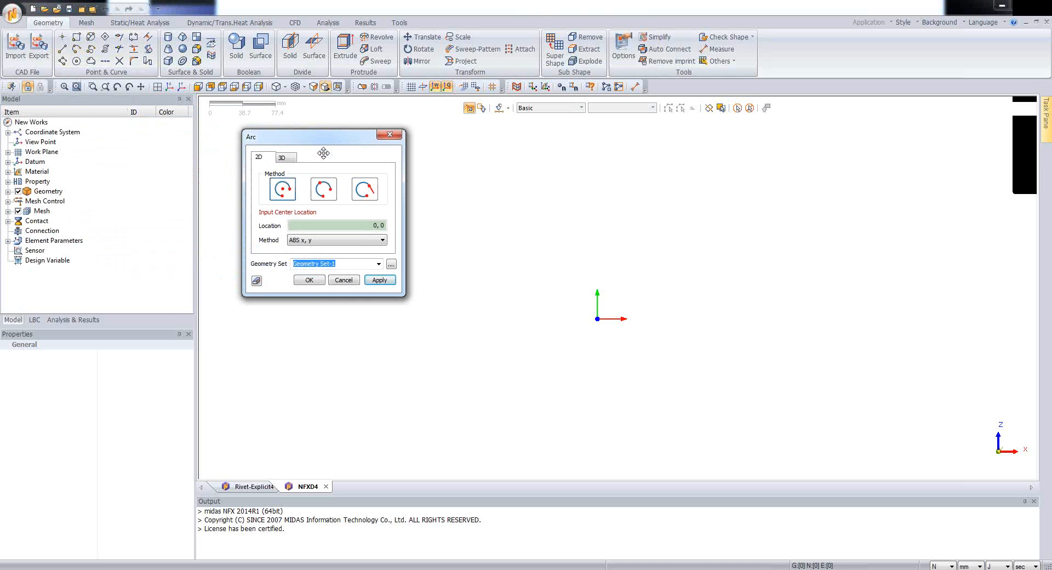
{"action": "left_click", "coordinate": [283, 193]}
{"action": "left_click", "coordinate": [356, 222]}
{"action": "left_click_drag", "start_coordinate": [382, 226], "coordinate": [386, 226]}
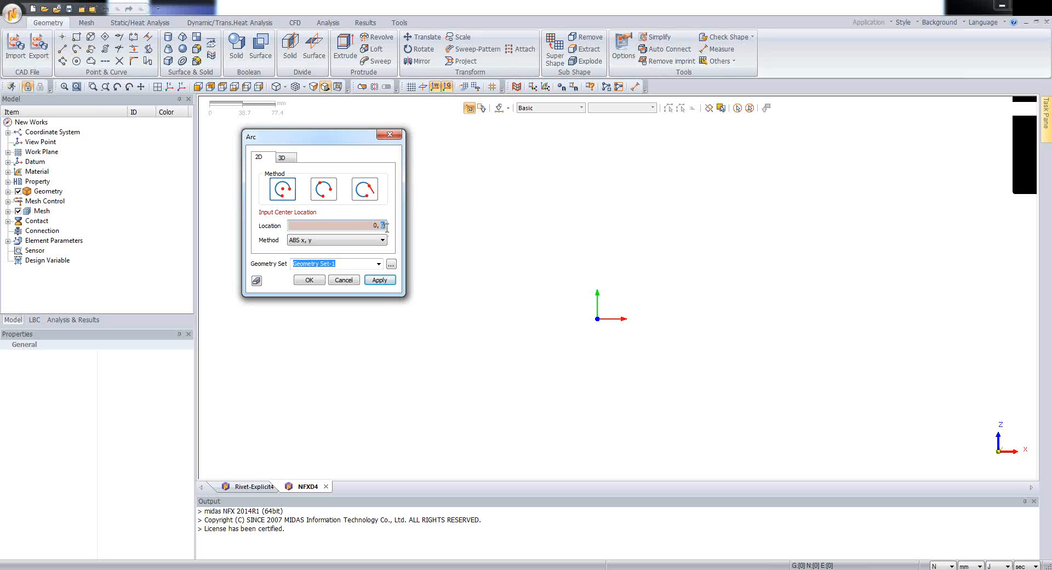
{"action": "type", "text": "-4"}
{"action": "left_click", "coordinate": [382, 282]}
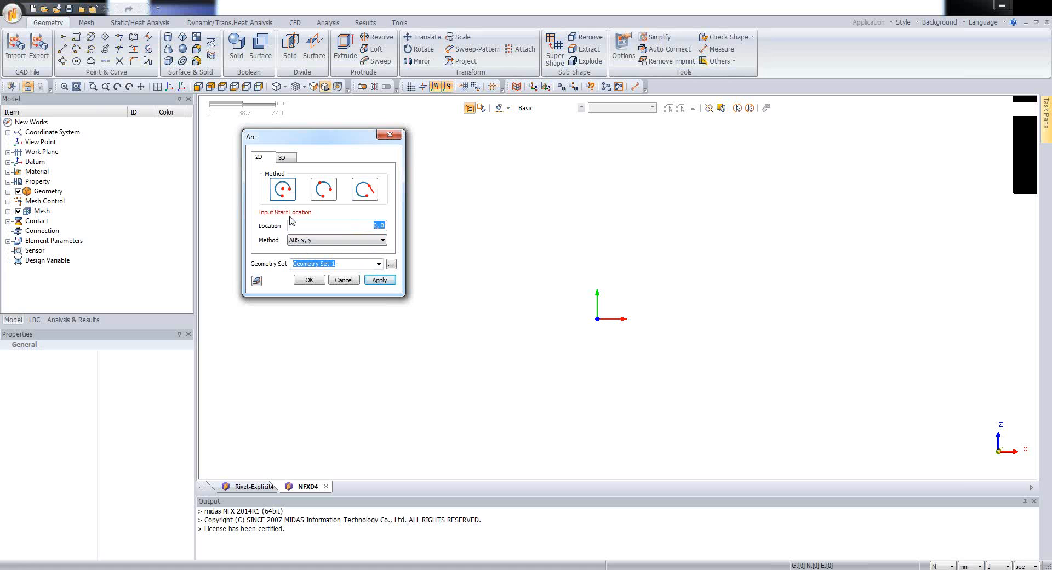
- Define the arc's start by Radius, Start Angle with radius 25 and angle 270
{"action": "left_click", "coordinate": [310, 240]}
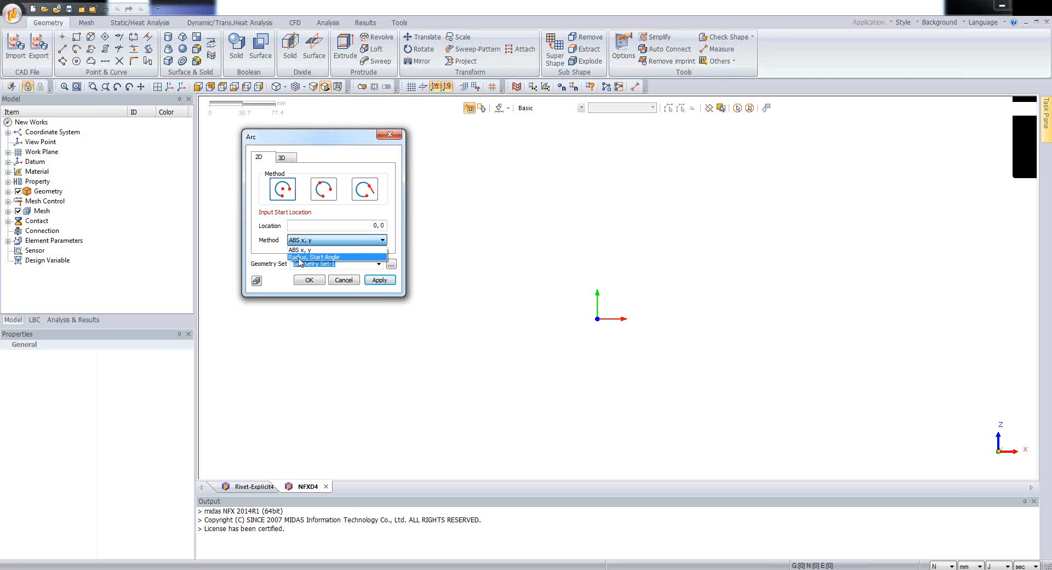
{"action": "left_click", "coordinate": [299, 258]}
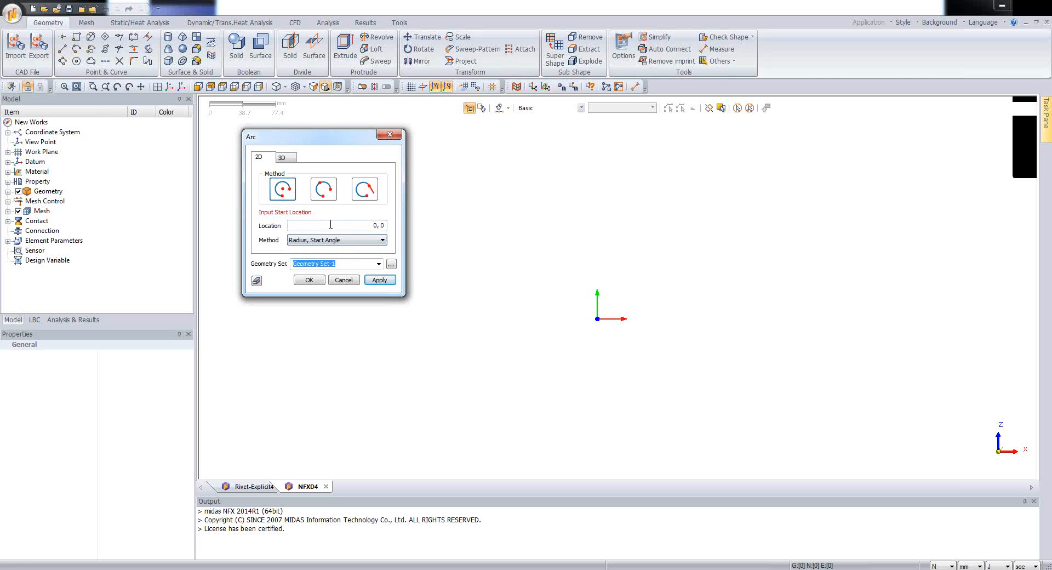
{"action": "left_click_drag", "start_coordinate": [373, 226], "coordinate": [377, 227]}
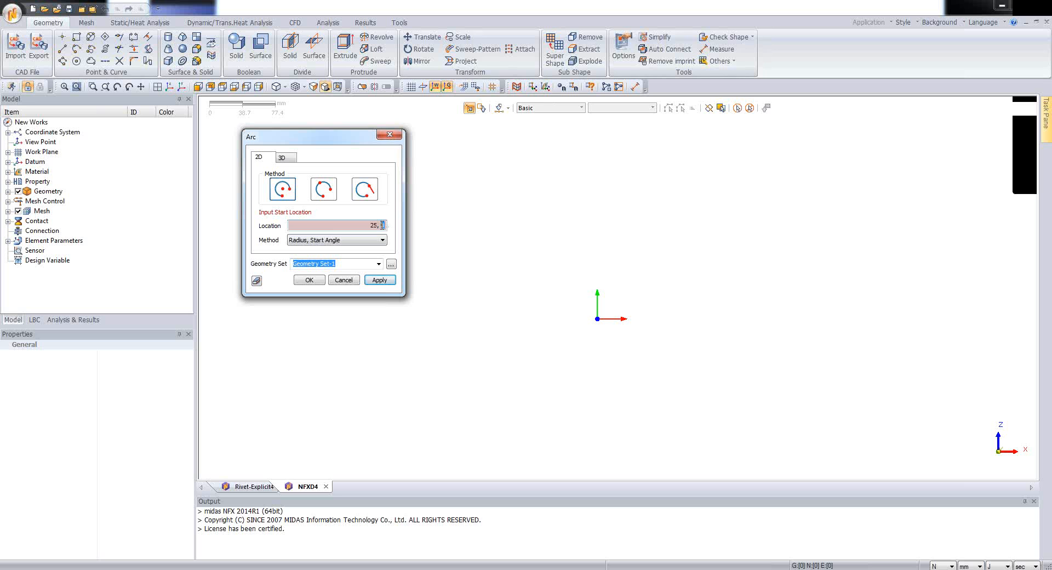
{"action": "type", "text": "270"}
{"action": "left_click", "coordinate": [383, 283]}
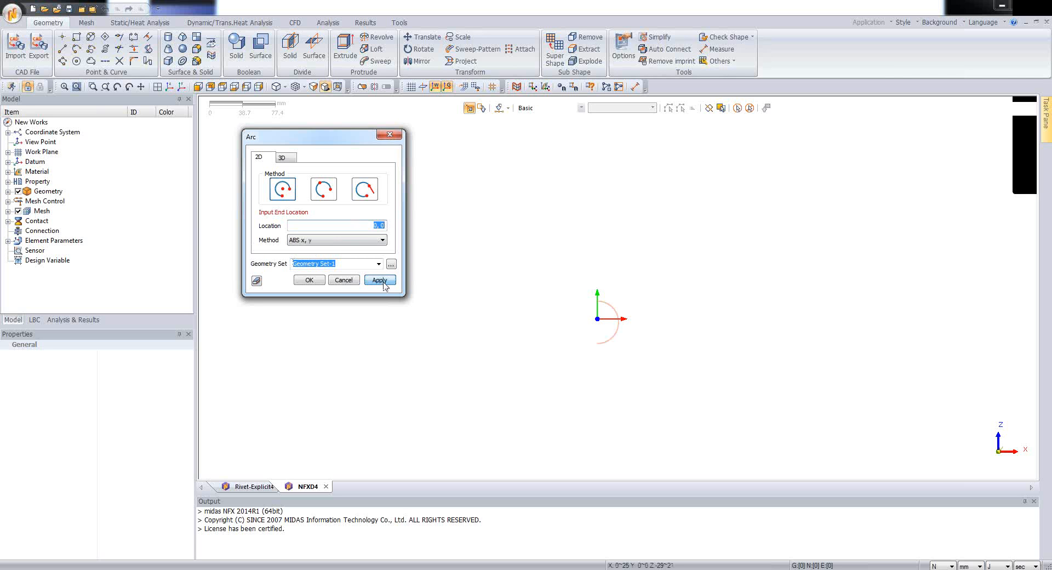
- Finish the arc with an End Angle of 360
{"action": "left_click", "coordinate": [373, 241]}
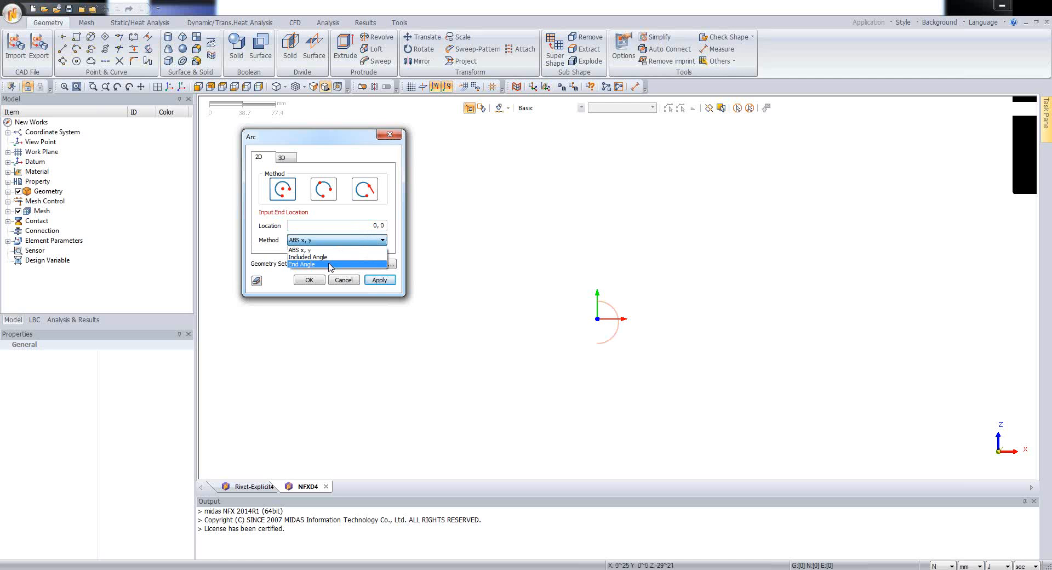
{"action": "left_click", "coordinate": [304, 265]}
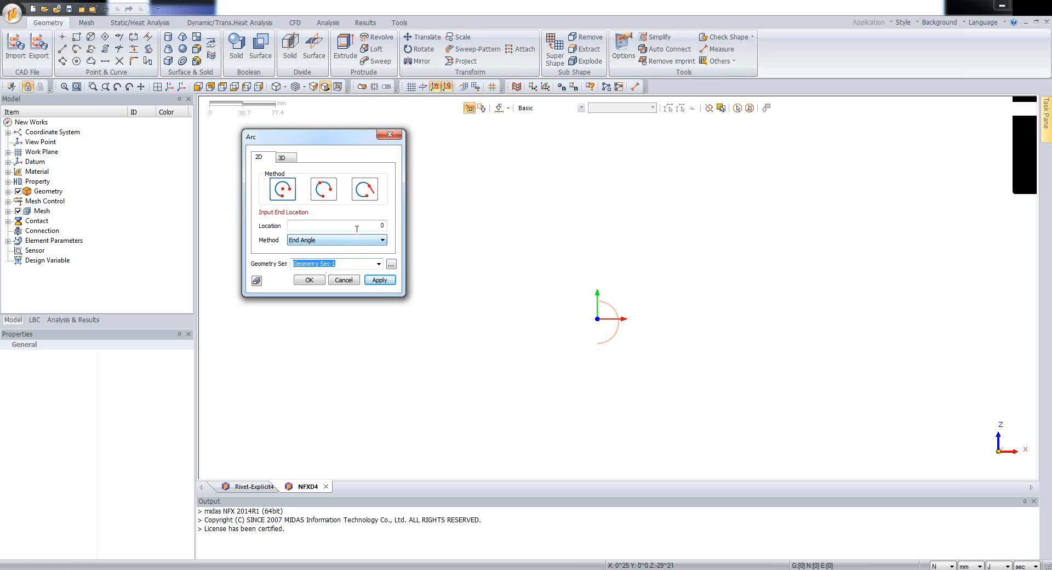
{"action": "left_click", "coordinate": [357, 229]}
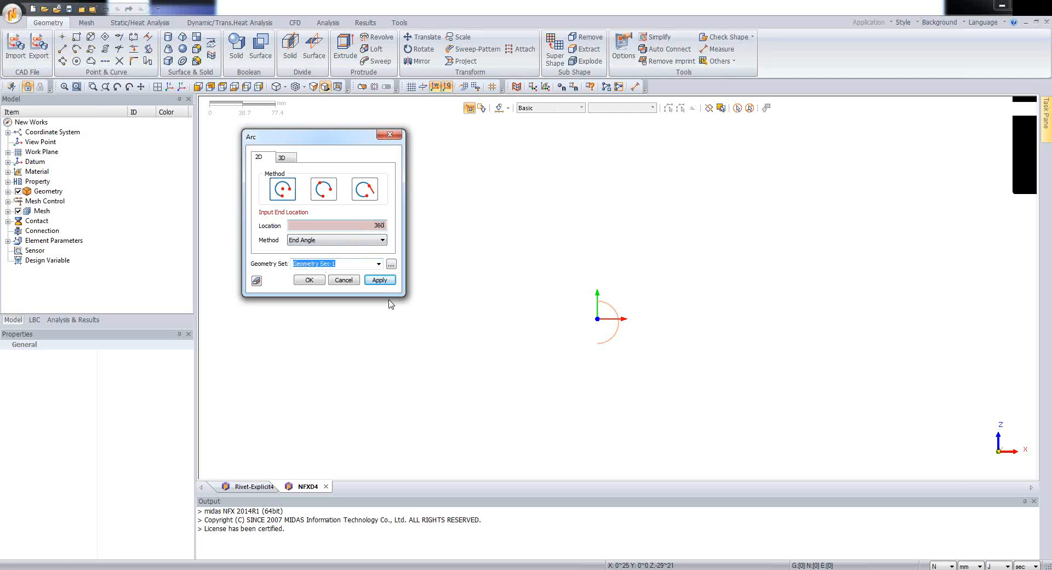
{"action": "left_click", "coordinate": [383, 281]}
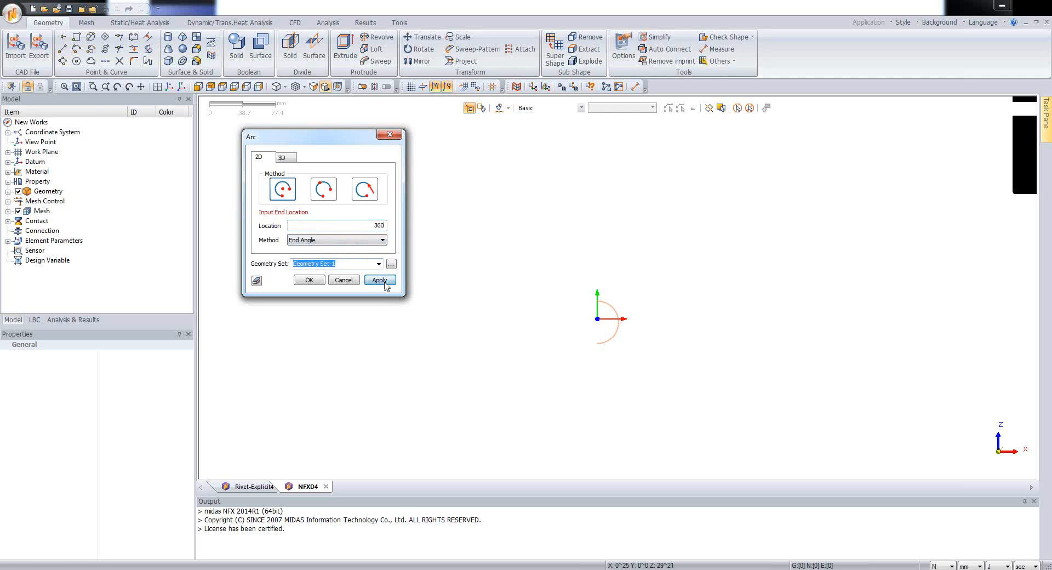
{"action": "left_click", "coordinate": [590, 359]}
{"action": "scroll", "coordinate": [598, 319], "scroll_direction": "up", "scroll_amount": 3}
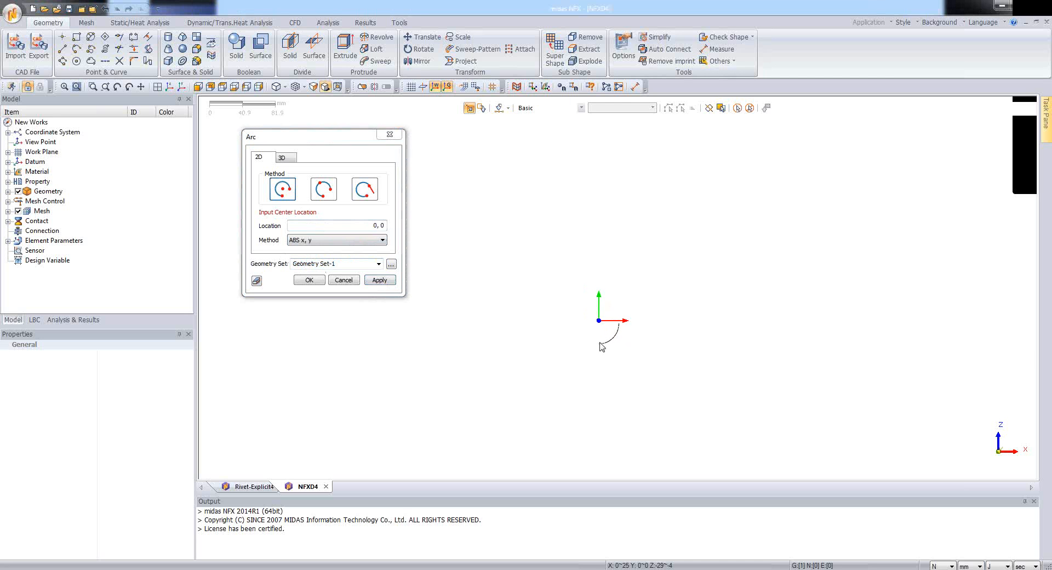
{"action": "scroll", "coordinate": [567, 339], "scroll_direction": "up", "scroll_amount": 4}
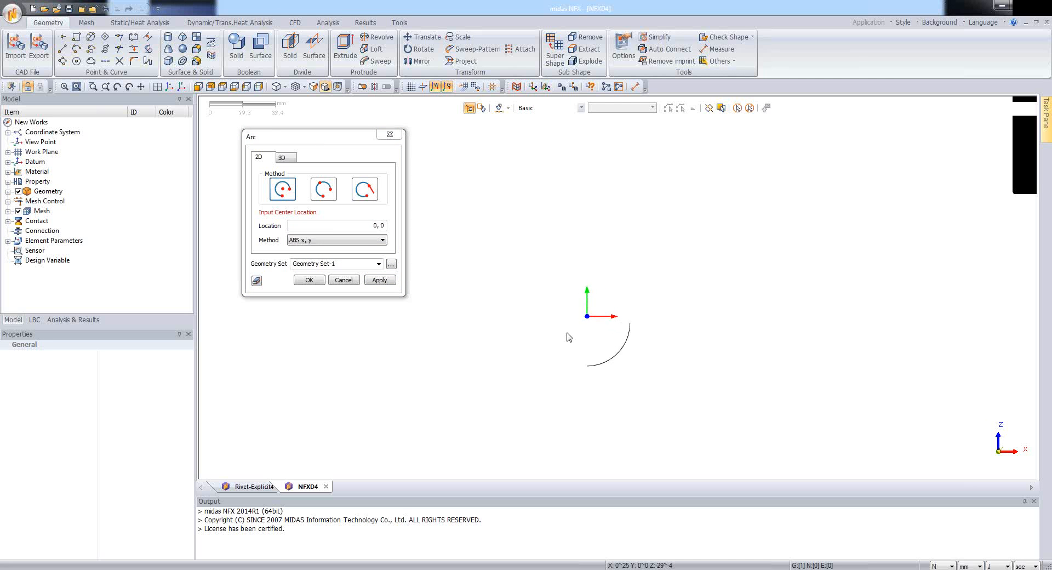
{"action": "scroll", "coordinate": [567, 337], "scroll_direction": "up", "scroll_amount": 1}
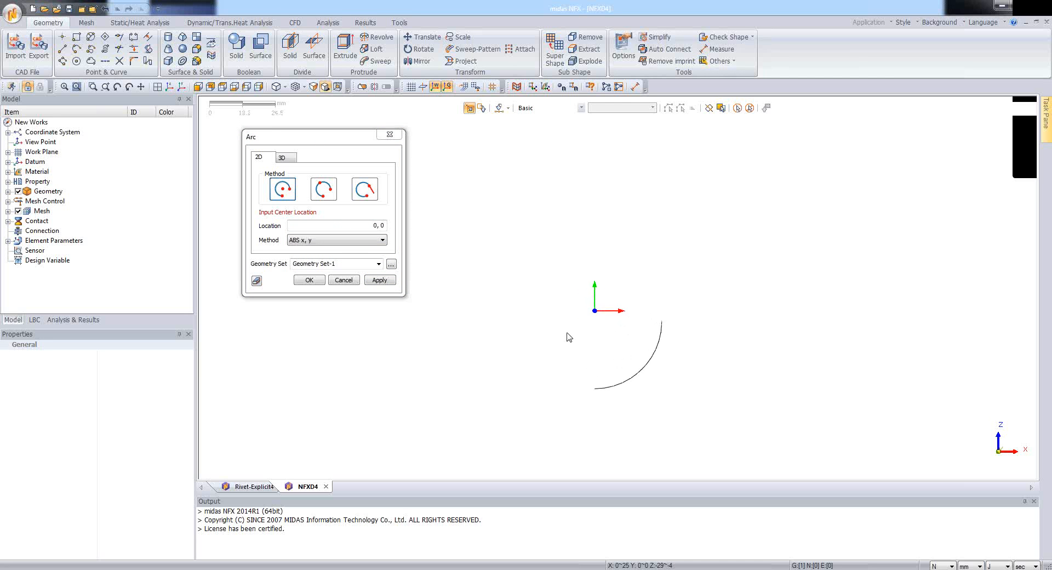
- Place the center of a second 2D arc at absolute coordinates 0, 24.5
{"action": "left_click_drag", "start_coordinate": [345, 135], "coordinate": [397, 157]}
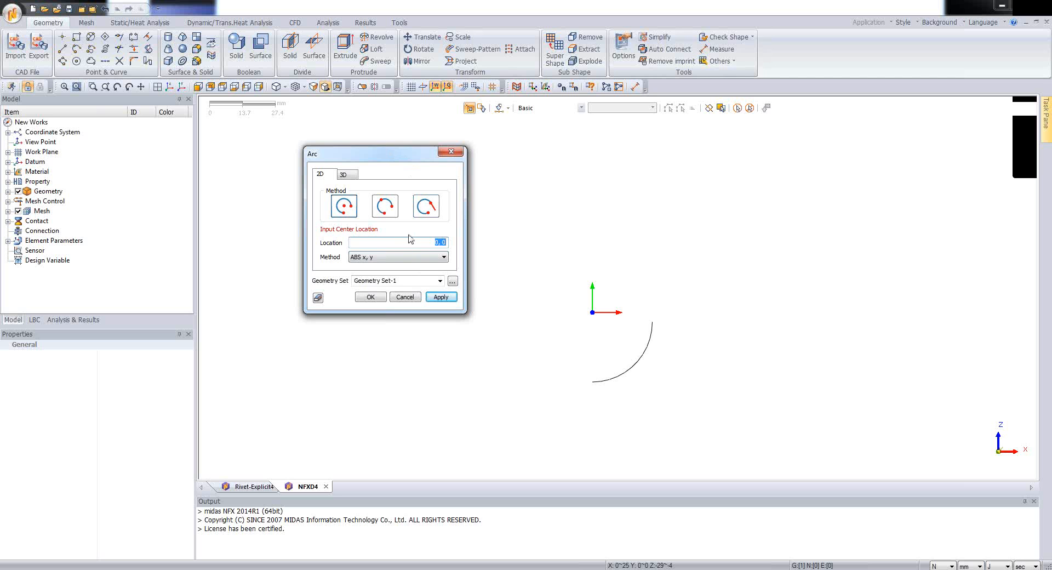
{"action": "left_click_drag", "start_coordinate": [441, 243], "coordinate": [448, 242]}
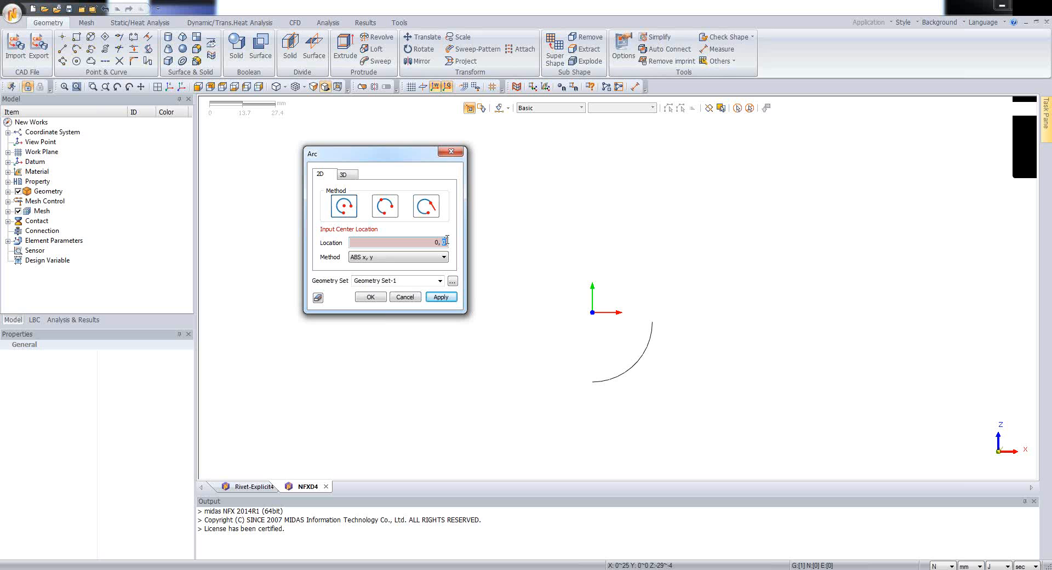
{"action": "type", "text": "24.5"}
{"action": "left_click", "coordinate": [441, 297]}
- Define the second arc's start by Radius, Start Angle with radius 23.5 and angle 270
{"action": "left_click", "coordinate": [423, 257]}
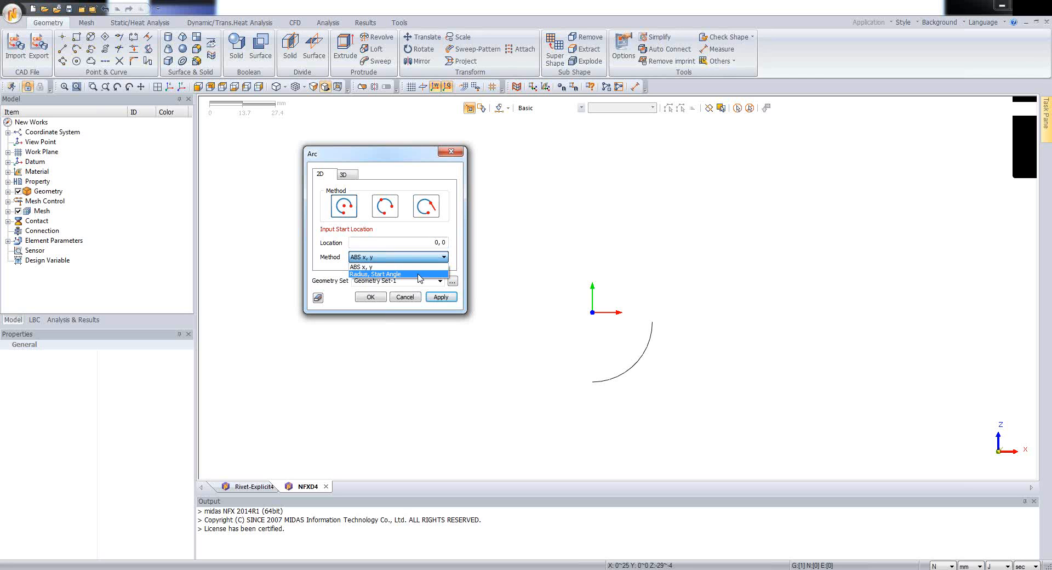
{"action": "left_click", "coordinate": [419, 274]}
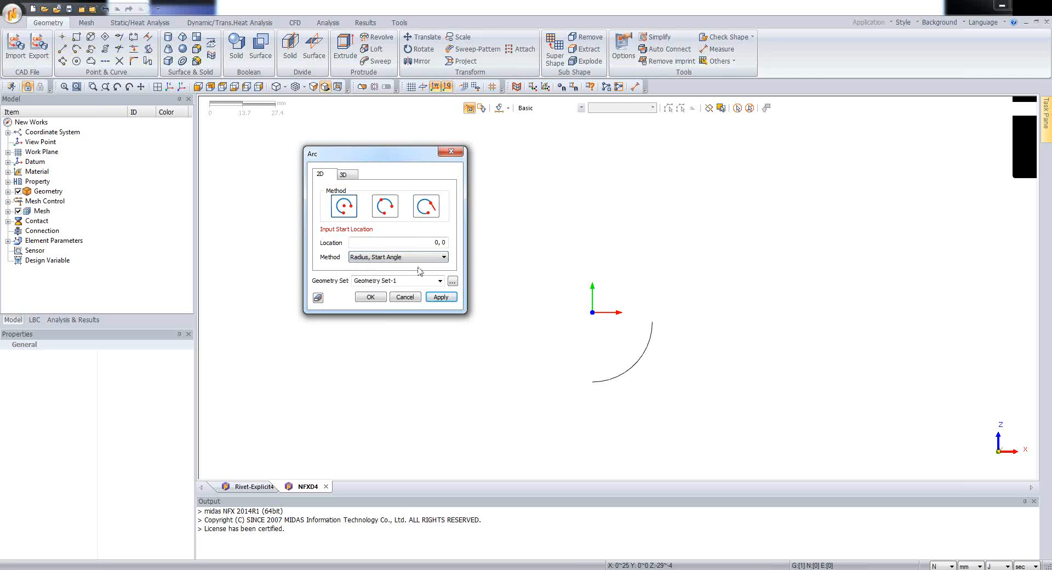
{"action": "left_click", "coordinate": [437, 244]}
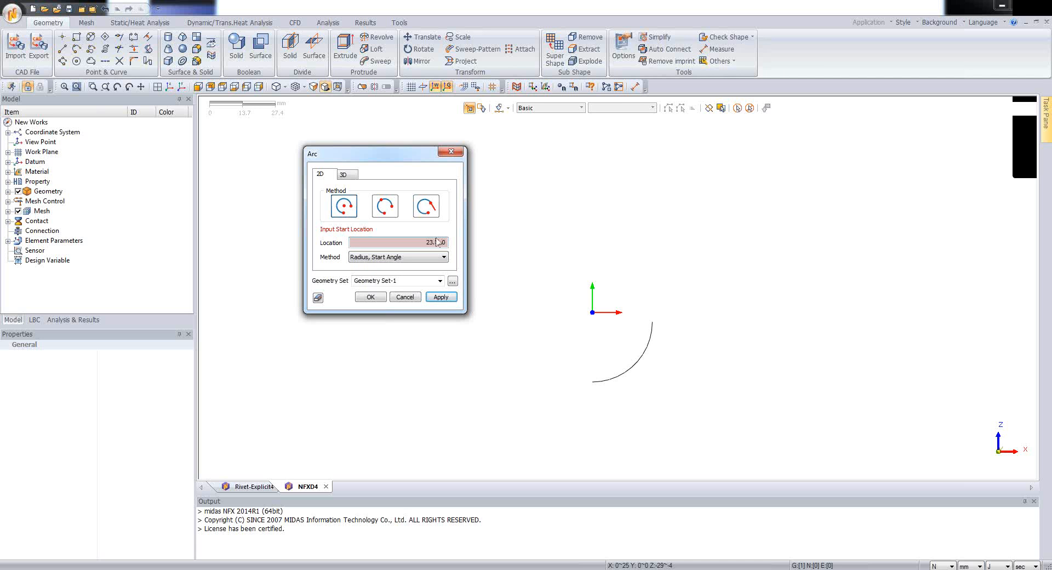
{"action": "double_click", "coordinate": [446, 241]}
{"action": "type", "text": "270"}
{"action": "left_click", "coordinate": [437, 299]}
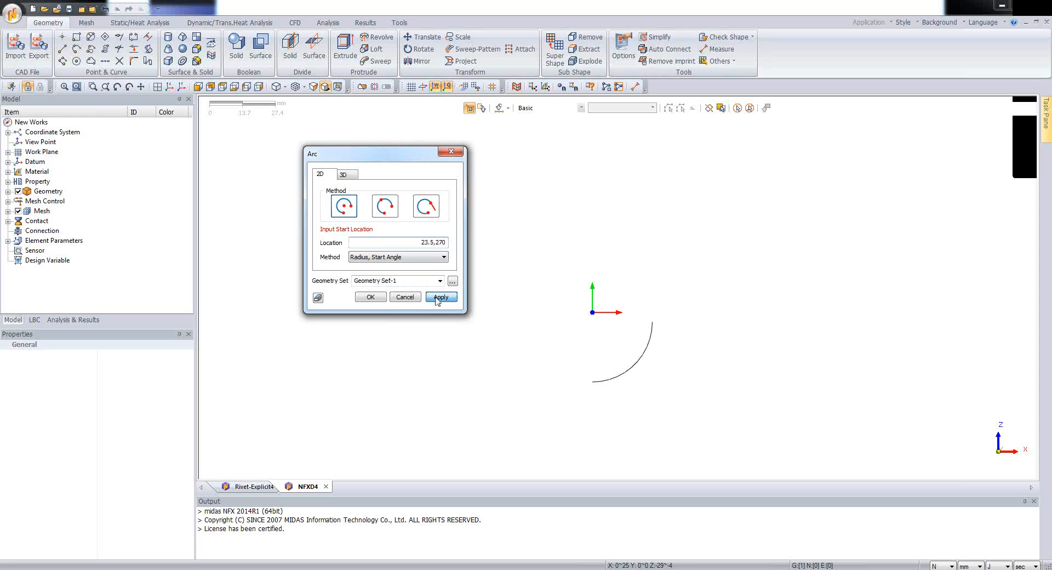
- Finish the 23.5 radius arc with an End Angle of 360
{"action": "left_click", "coordinate": [431, 257]}
{"action": "left_click", "coordinate": [422, 281]}
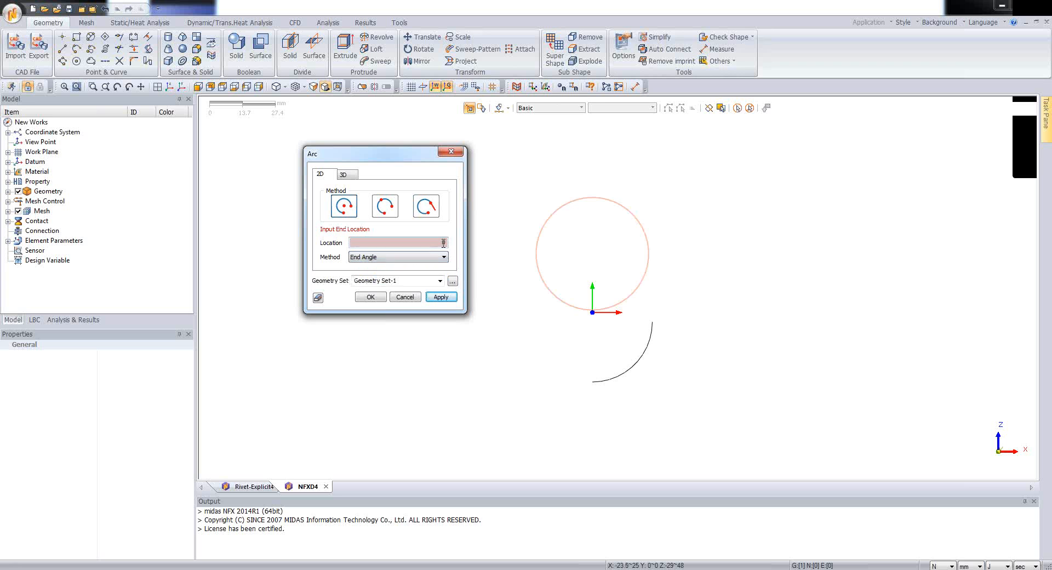
{"action": "type", "text": "360"}
{"action": "left_click", "coordinate": [440, 300]}
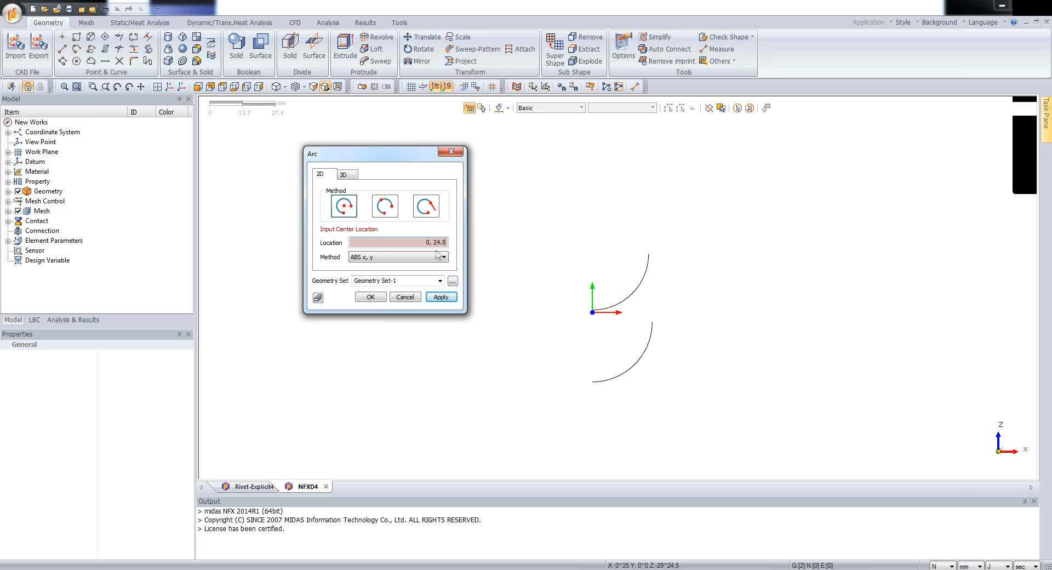
- Try to draw a third 2D arc centered at 0, 24.5 with radius 22.5, start angle 270 and end location 360
{"action": "left_click", "coordinate": [436, 299]}
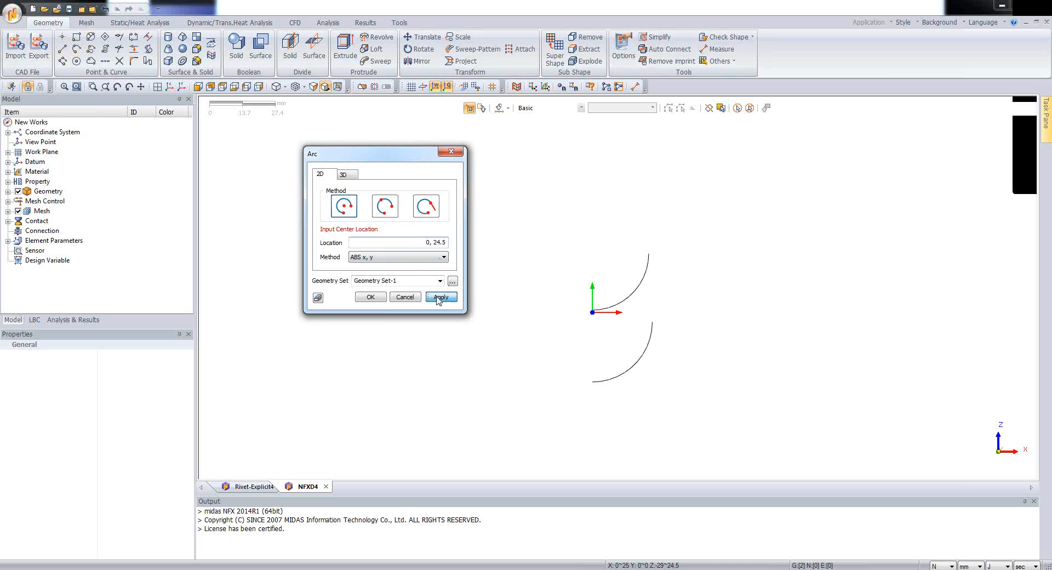
{"action": "left_click", "coordinate": [414, 257]}
{"action": "left_click", "coordinate": [405, 275]}
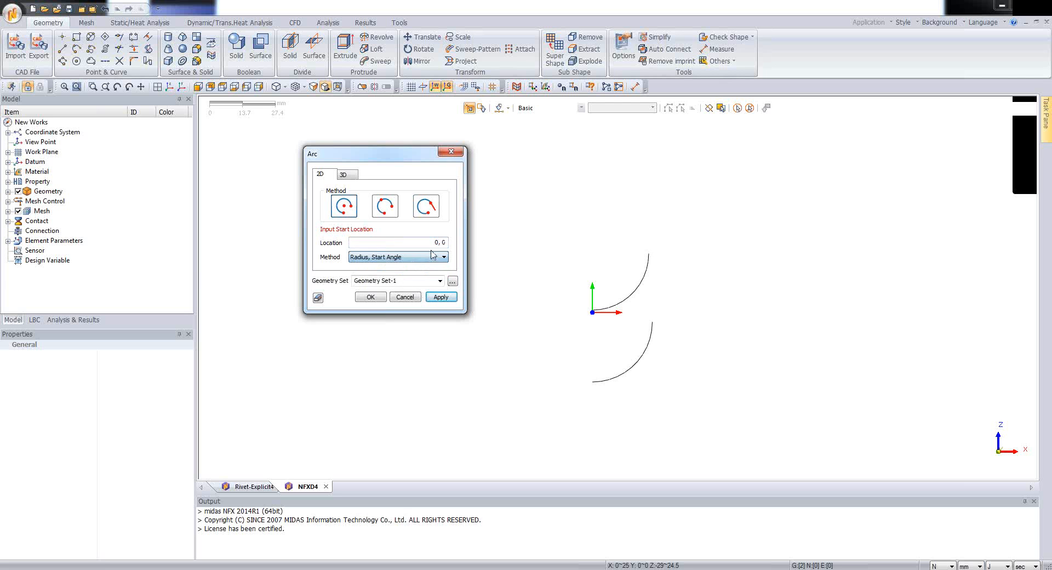
{"action": "left_click", "coordinate": [443, 243]}
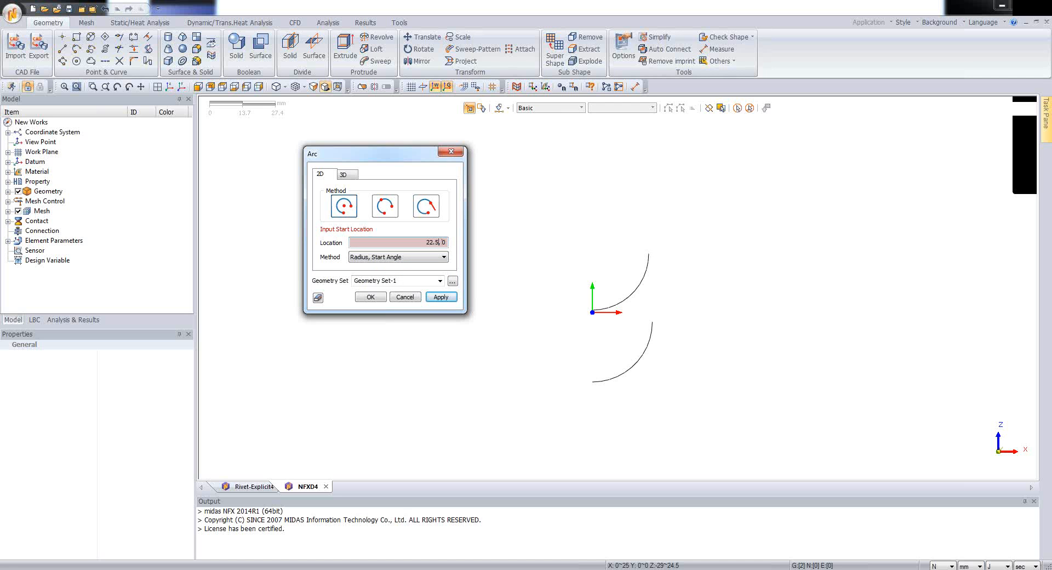
{"action": "type", "text": "270"}
{"action": "left_click", "coordinate": [438, 298]}
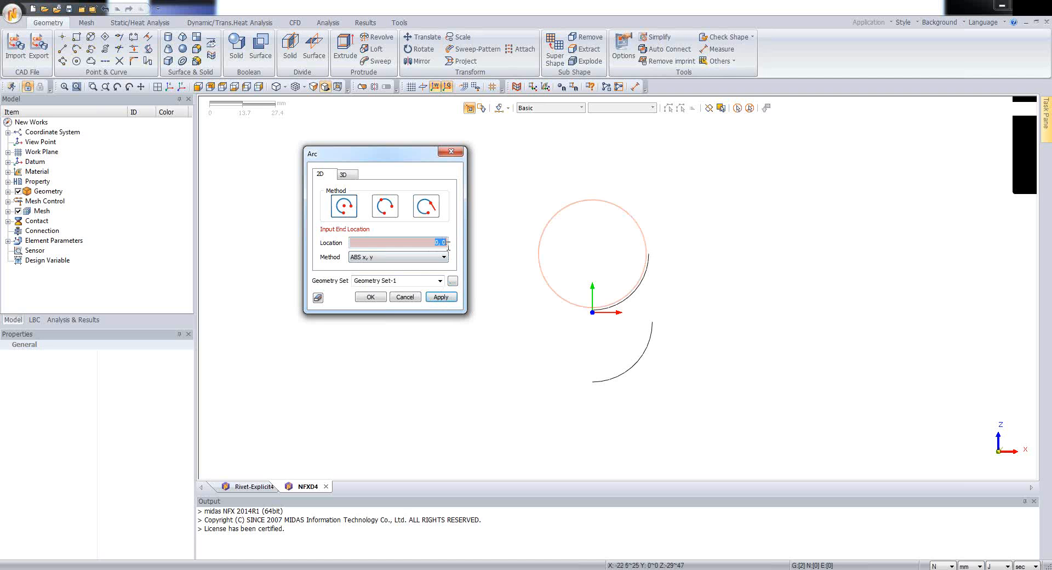
{"action": "type", "text": "360"}
{"action": "left_click", "coordinate": [438, 299]}
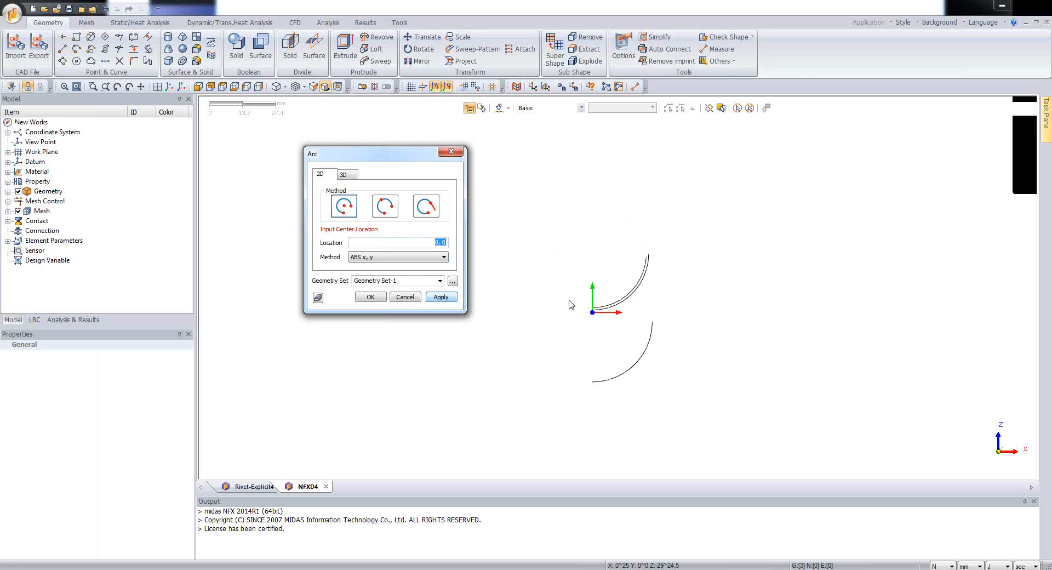
- Check the upper arcs' endpoints and undo the last arc creation
{"action": "scroll", "coordinate": [610, 273], "scroll_direction": "up", "scroll_amount": 2}
{"action": "scroll", "coordinate": [608, 269], "scroll_direction": "up", "scroll_amount": 3}
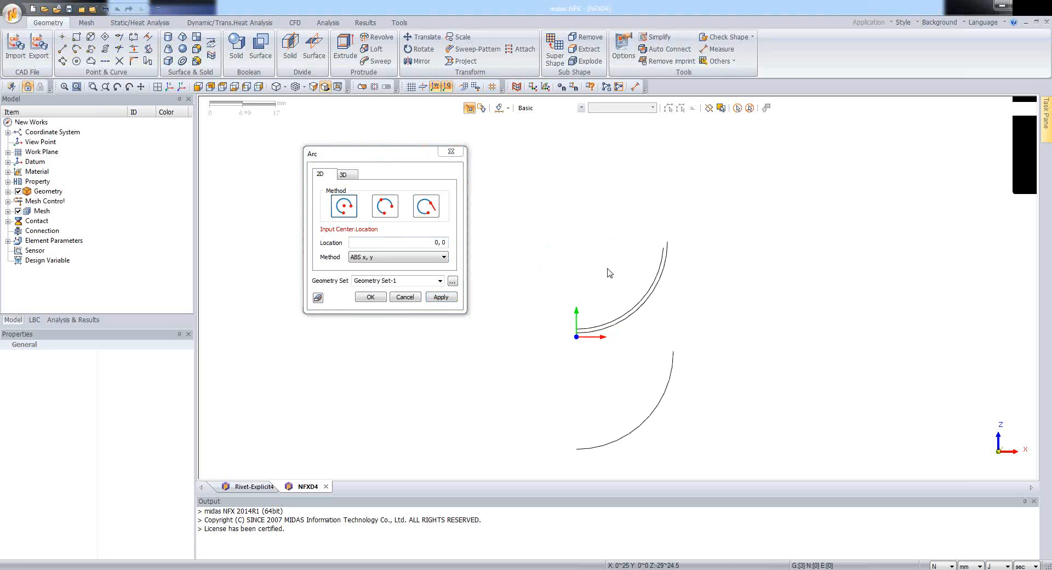
{"action": "scroll", "coordinate": [608, 268], "scroll_direction": "down", "scroll_amount": 4}
{"action": "scroll", "coordinate": [608, 269], "scroll_direction": "up", "scroll_amount": 4}
{"action": "scroll", "coordinate": [609, 273], "scroll_direction": "up", "scroll_amount": 3}
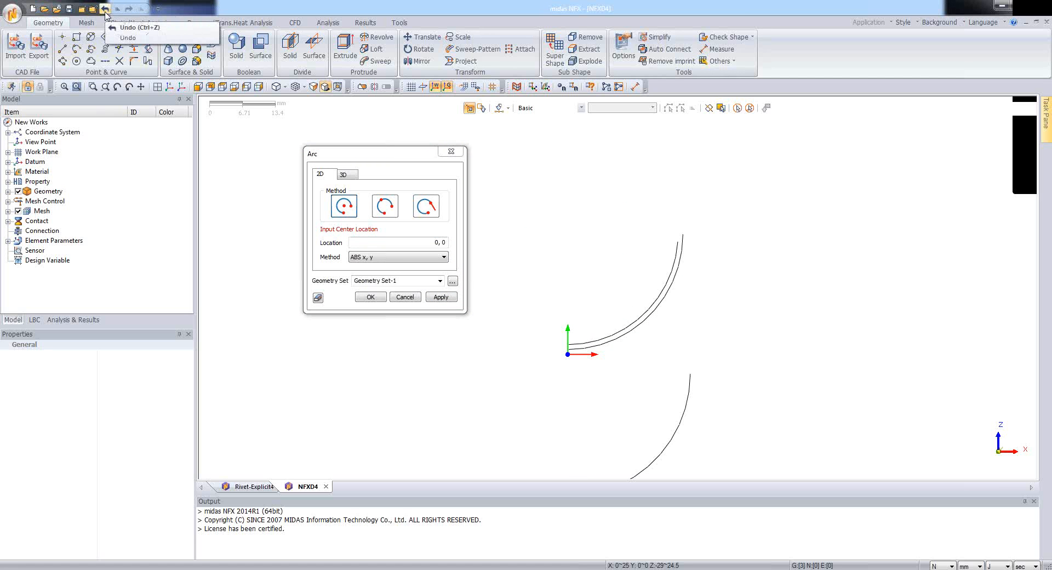
{"action": "left_click", "coordinate": [105, 9]}
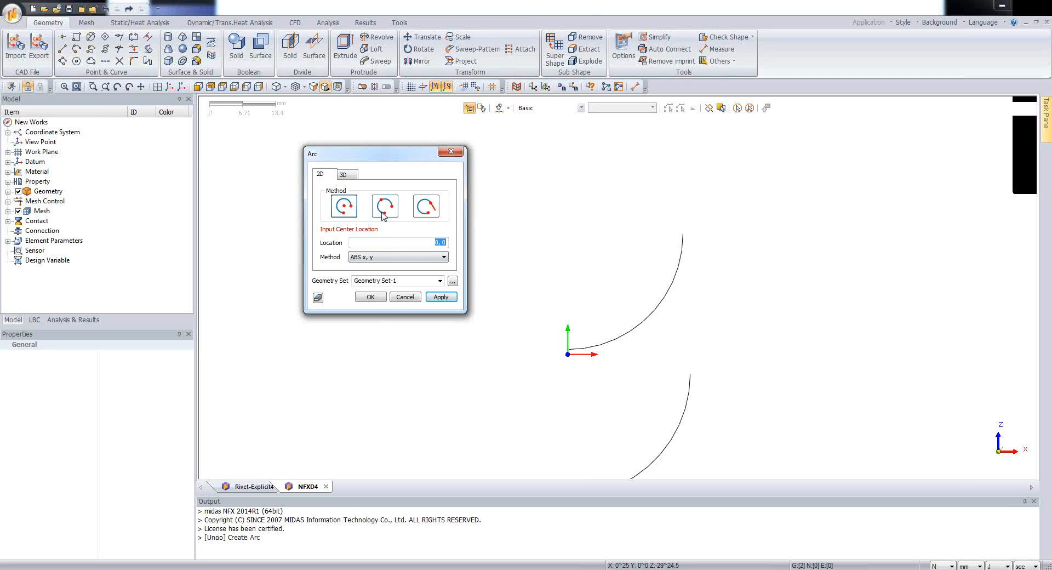
- Center the third arc at absolute coordinates 0, 24.5 and define its start by Radius, Start Angle as 22.5, 270
{"action": "left_click_drag", "start_coordinate": [442, 242], "coordinate": [447, 240]}
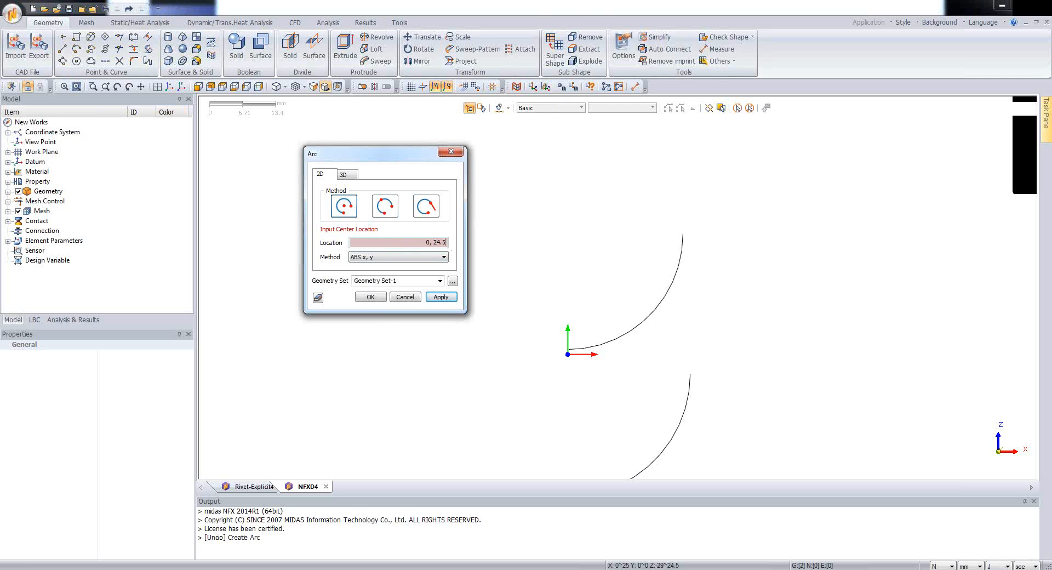
{"action": "left_click", "coordinate": [441, 297]}
{"action": "left_click", "coordinate": [425, 257]}
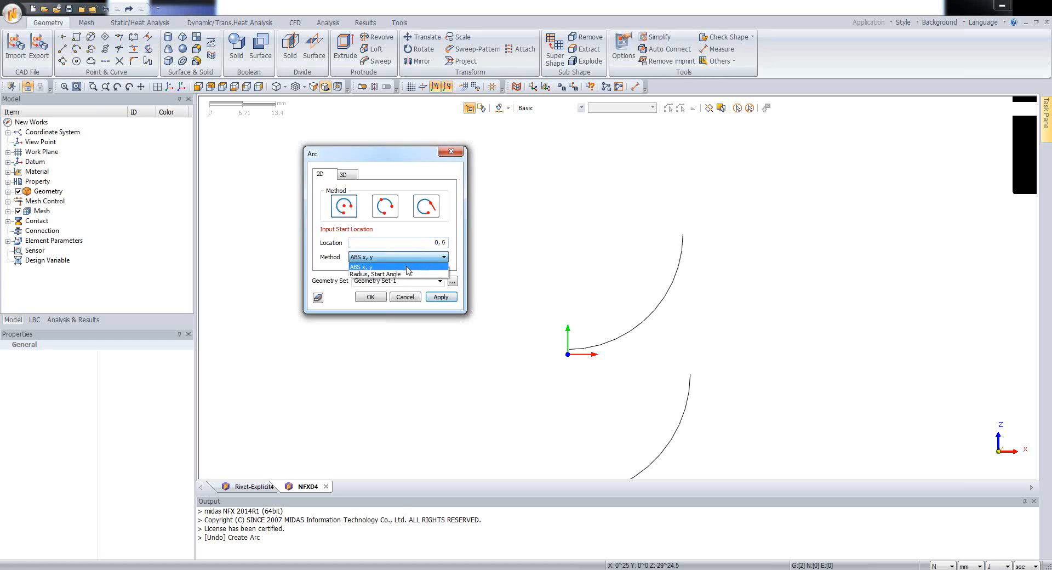
{"action": "left_click", "coordinate": [403, 274]}
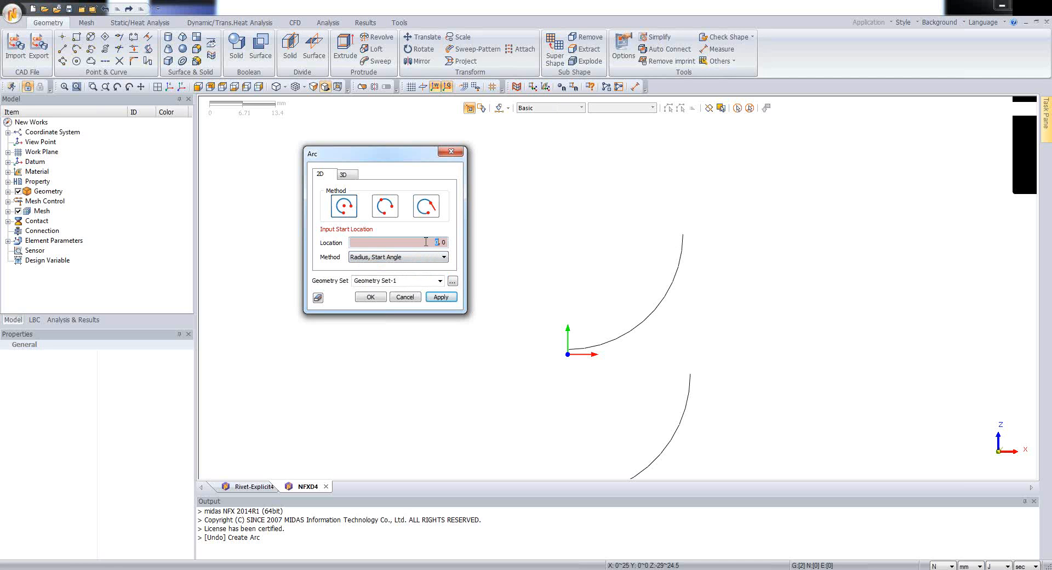
{"action": "key", "text": "BackSpace"}
{"action": "type", "text": ".5,270"}
{"action": "left_click", "coordinate": [441, 297]}
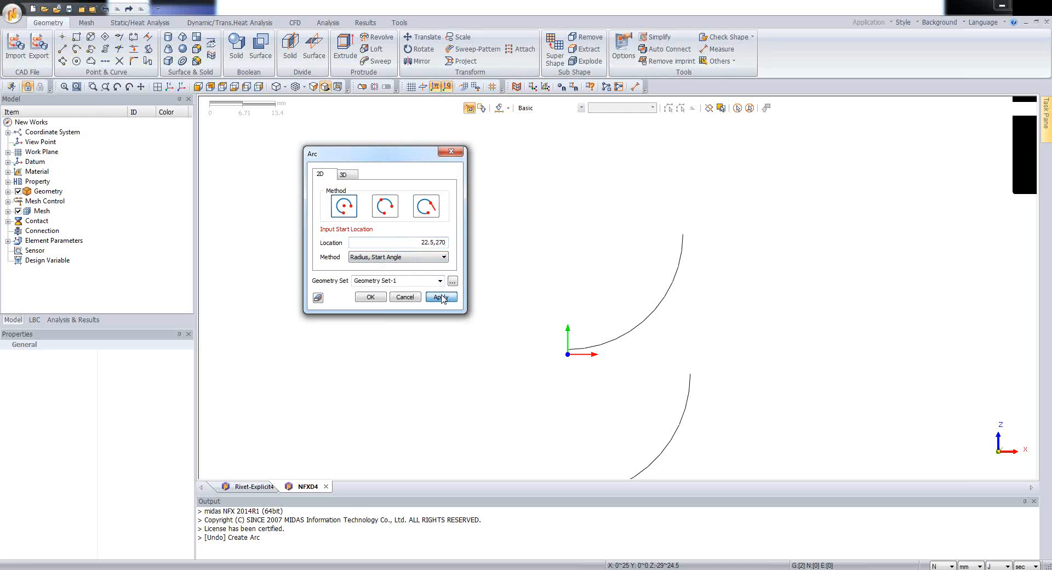
- Finish the 22.5 radius arc with an End Angle of 360
{"action": "left_click", "coordinate": [417, 259]}
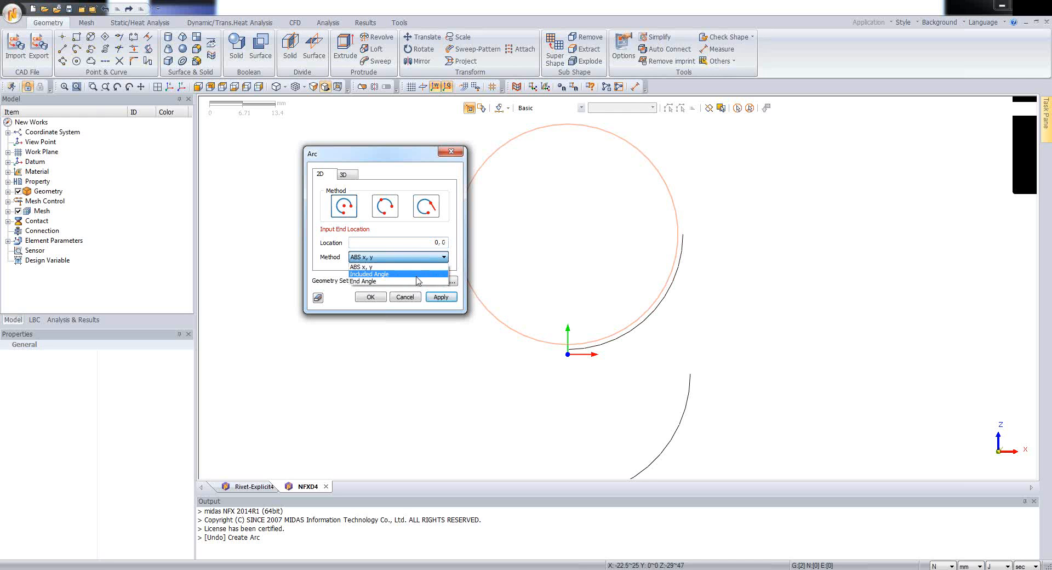
{"action": "left_click", "coordinate": [417, 281]}
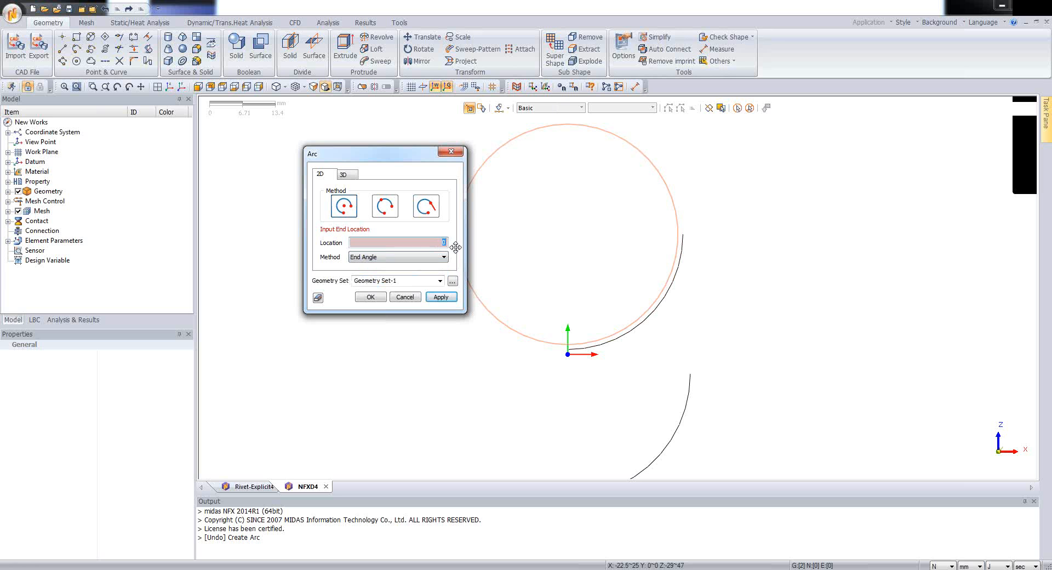
{"action": "type", "text": "360"}
{"action": "left_click", "coordinate": [441, 297]}
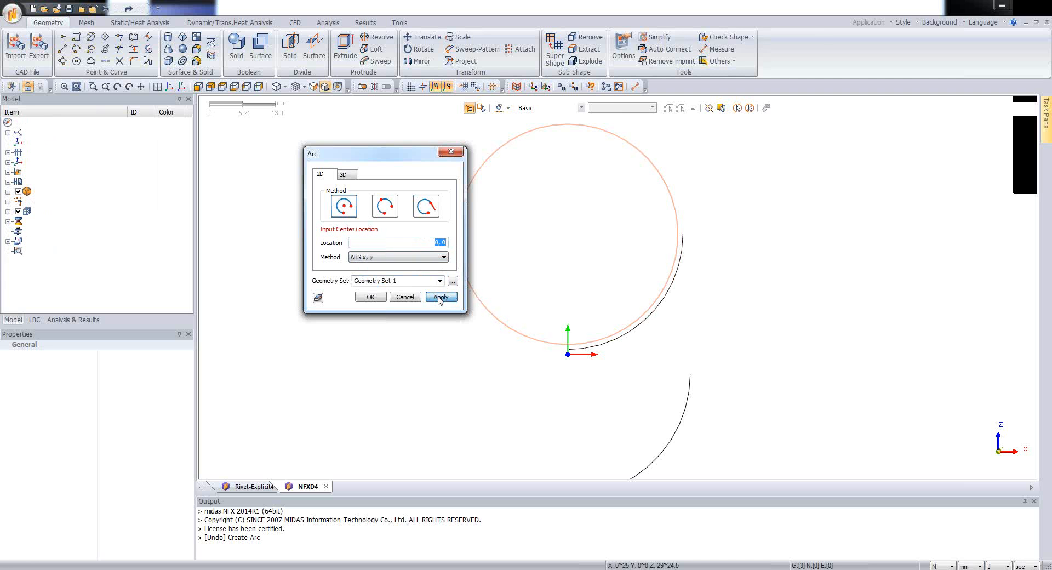
- Place the center of a fourth 2D arc at absolute coordinates 29, -4
{"action": "left_click_drag", "start_coordinate": [393, 157], "coordinate": [367, 166]}
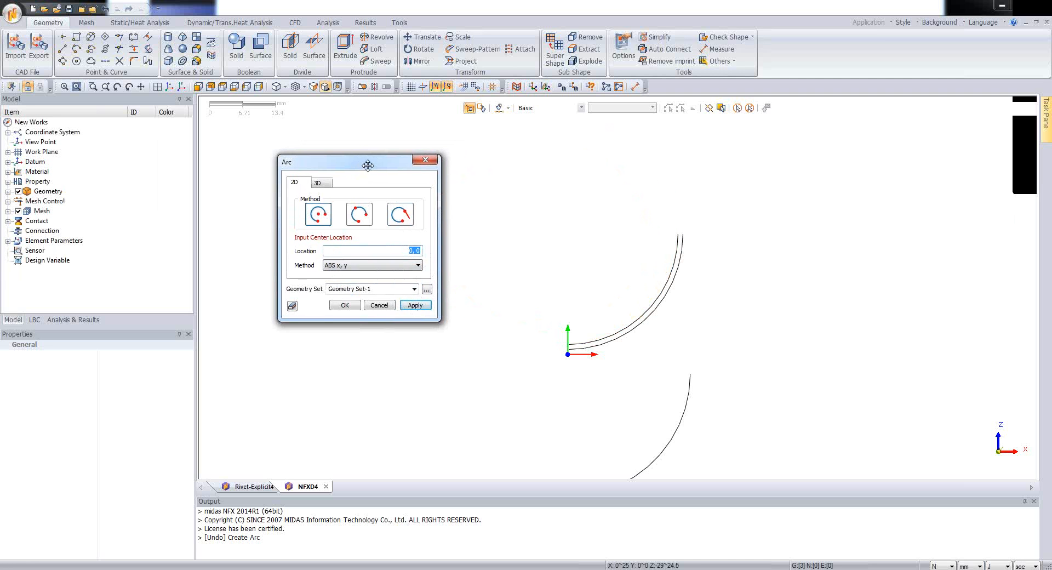
{"action": "scroll", "coordinate": [540, 277], "scroll_direction": "down", "scroll_amount": 1}
{"action": "scroll", "coordinate": [533, 264], "scroll_direction": "down", "scroll_amount": 3}
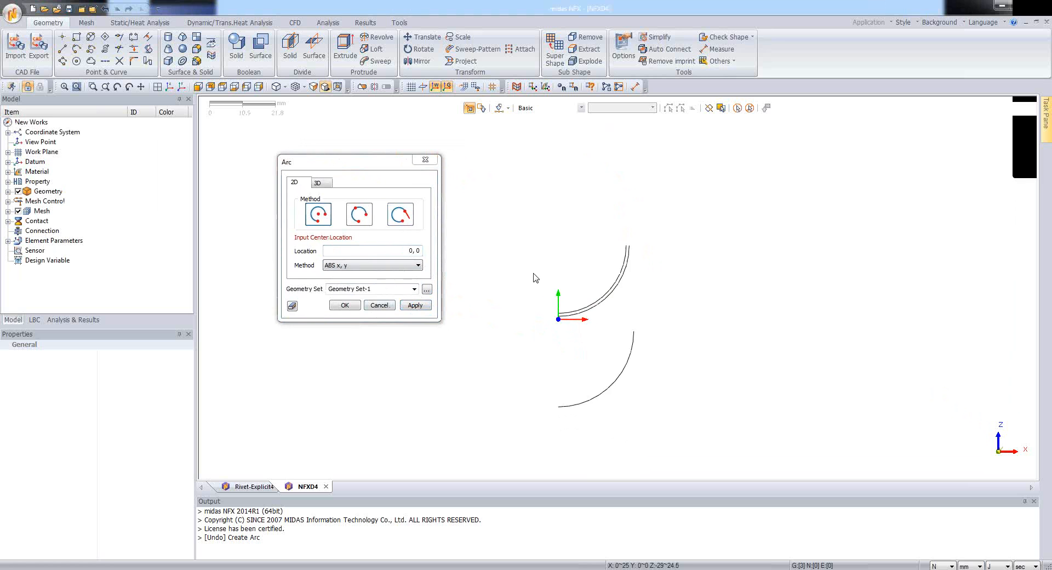
{"action": "double_click", "coordinate": [416, 252]}
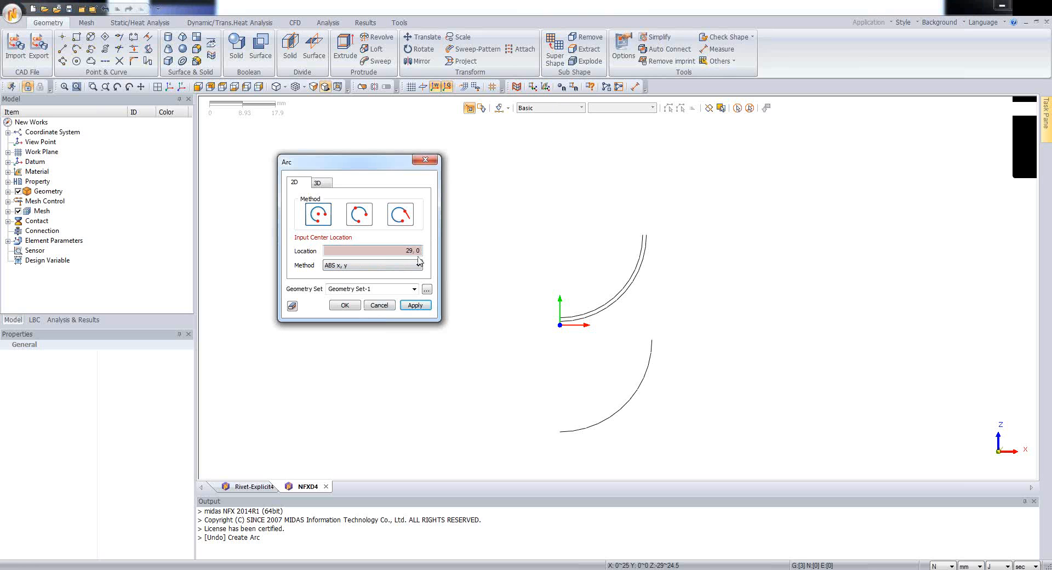
{"action": "type", "text": "-4"}
{"action": "left_click", "coordinate": [413, 306]}
- Define the fourth arc's start by Radius, Start Angle with radius 4 and angle 90
{"action": "left_click", "coordinate": [386, 265]}
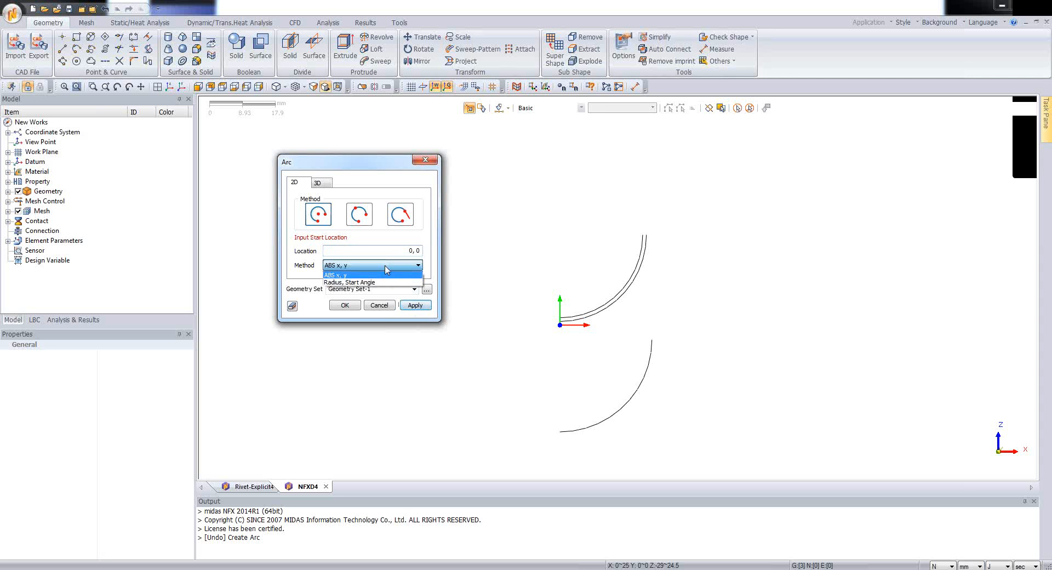
{"action": "left_click", "coordinate": [390, 283]}
{"action": "left_click", "coordinate": [409, 250]}
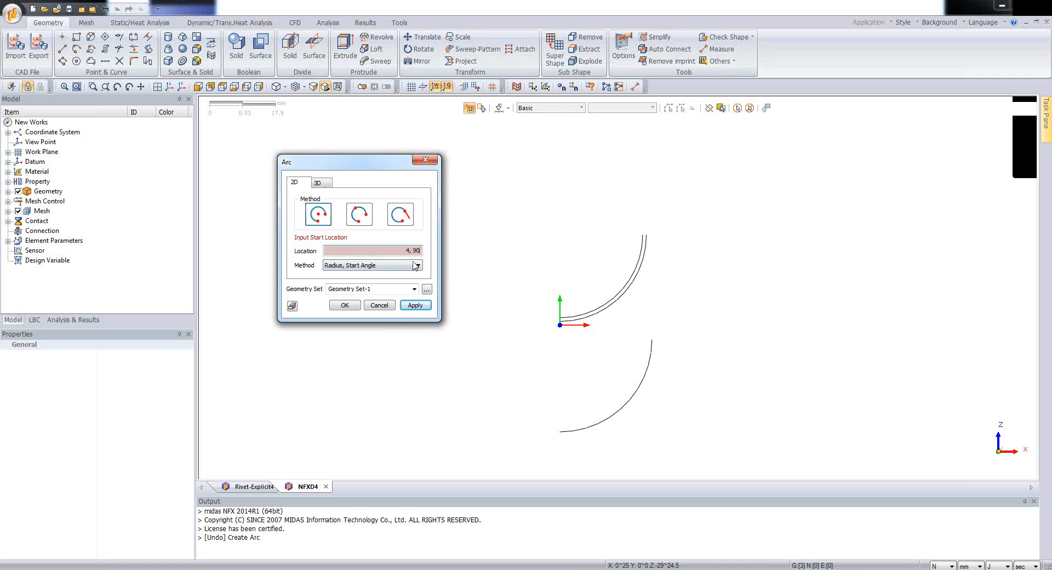
{"action": "left_click", "coordinate": [412, 307]}
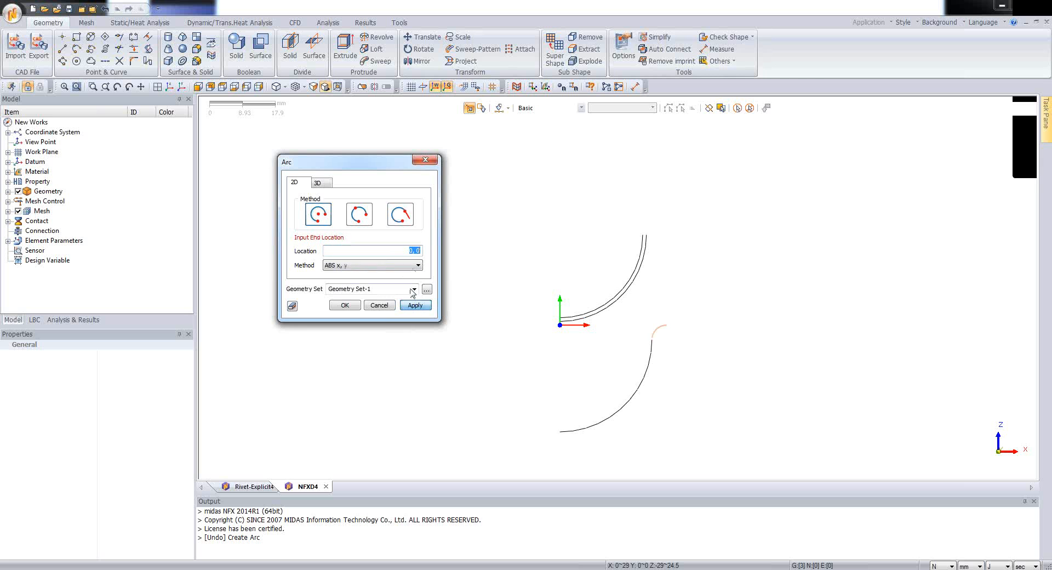
- Finish the small arc with an End Angle of 180 and close the Arc tool
{"action": "left_click", "coordinate": [417, 265]}
{"action": "left_click", "coordinate": [382, 290]}
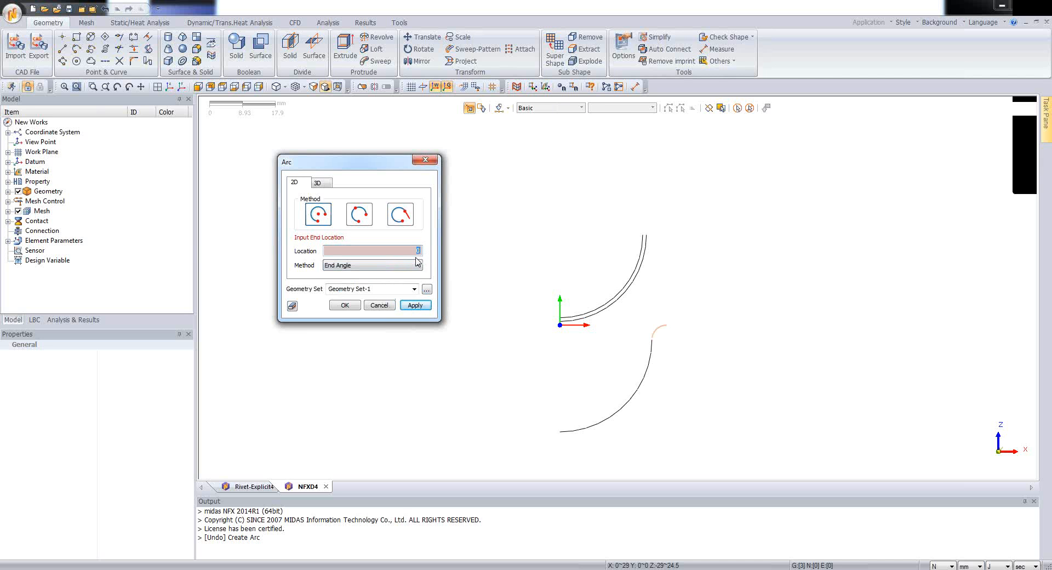
{"action": "type", "text": "180"}
{"action": "left_click", "coordinate": [413, 306]}
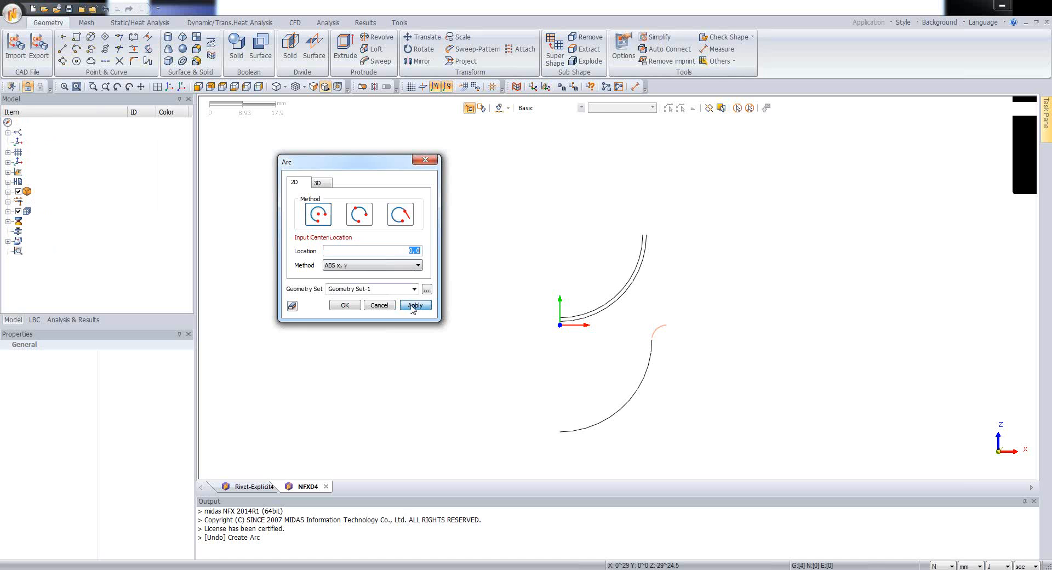
{"action": "left_click", "coordinate": [380, 306]}
- Draw a 50 mm horizontal 2D line in the positive X direction from the small arc's upper end, using relative coordinates
{"action": "scroll", "coordinate": [482, 312], "scroll_direction": "down", "scroll_amount": 1}
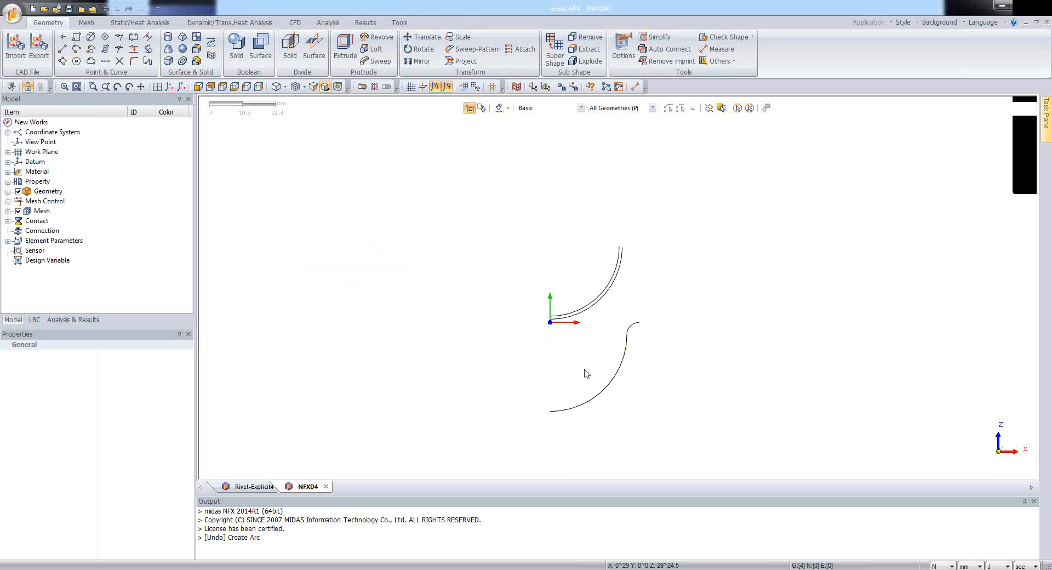
{"action": "scroll", "coordinate": [642, 396], "scroll_direction": "up", "scroll_amount": 1}
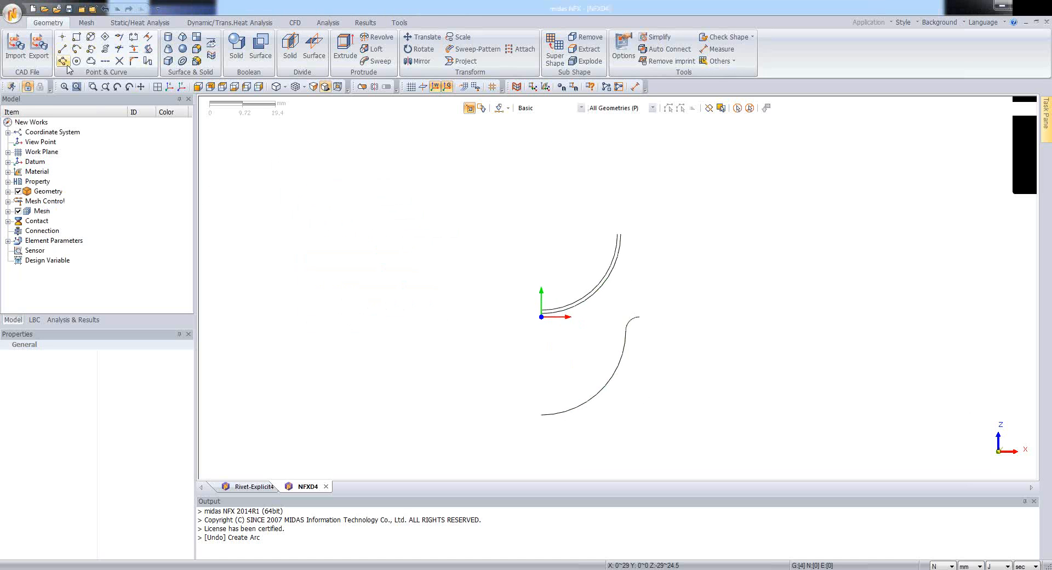
{"action": "left_click", "coordinate": [62, 49]}
{"action": "left_click_drag", "start_coordinate": [82, 96], "coordinate": [307, 143]}
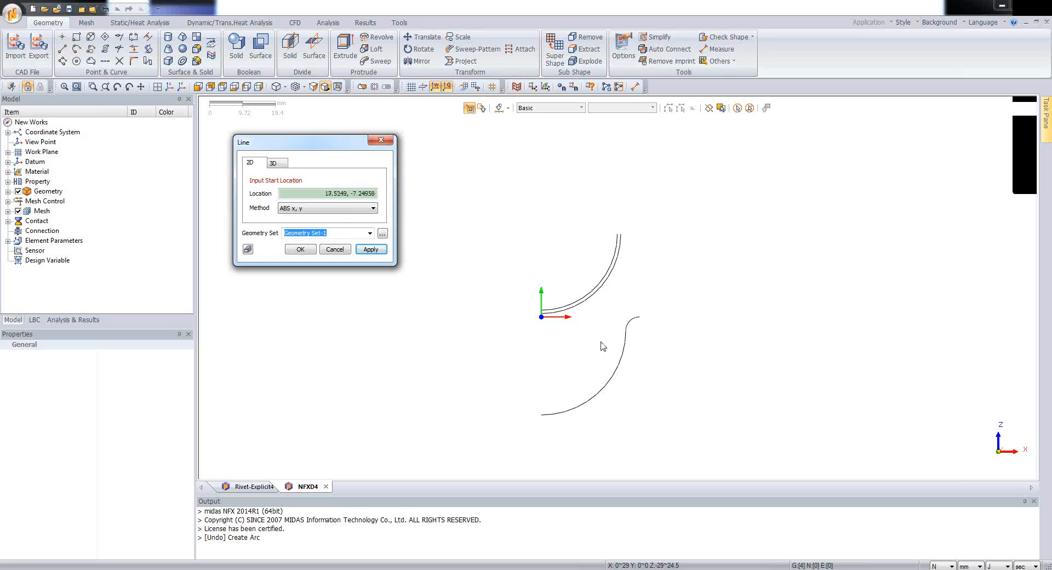
{"action": "left_click", "coordinate": [654, 328]}
{"action": "left_click_drag", "start_coordinate": [322, 194], "coordinate": [392, 202]}
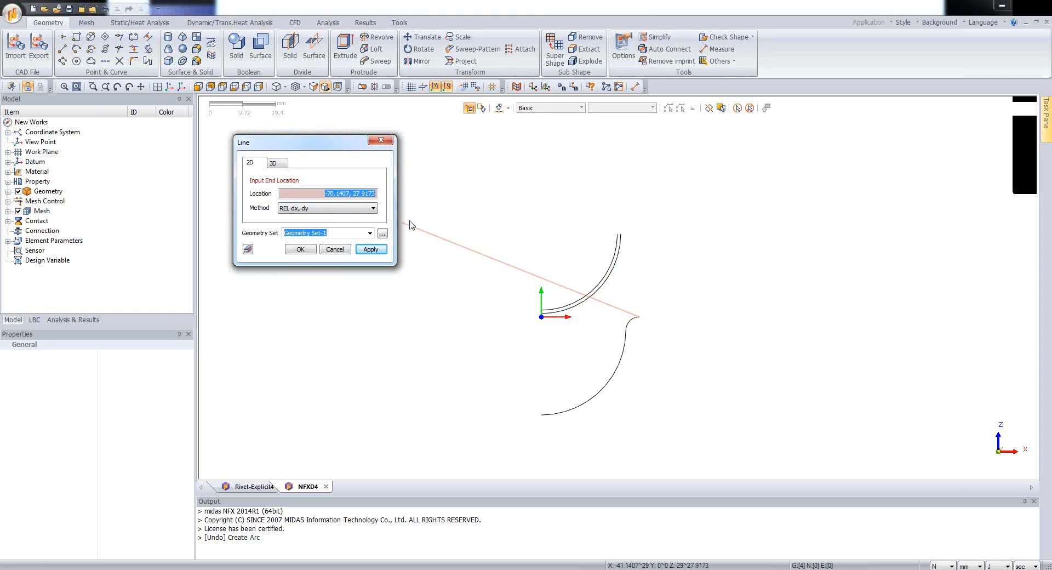
{"action": "type", "text": "50"}
{"action": "left_click", "coordinate": [373, 250]}
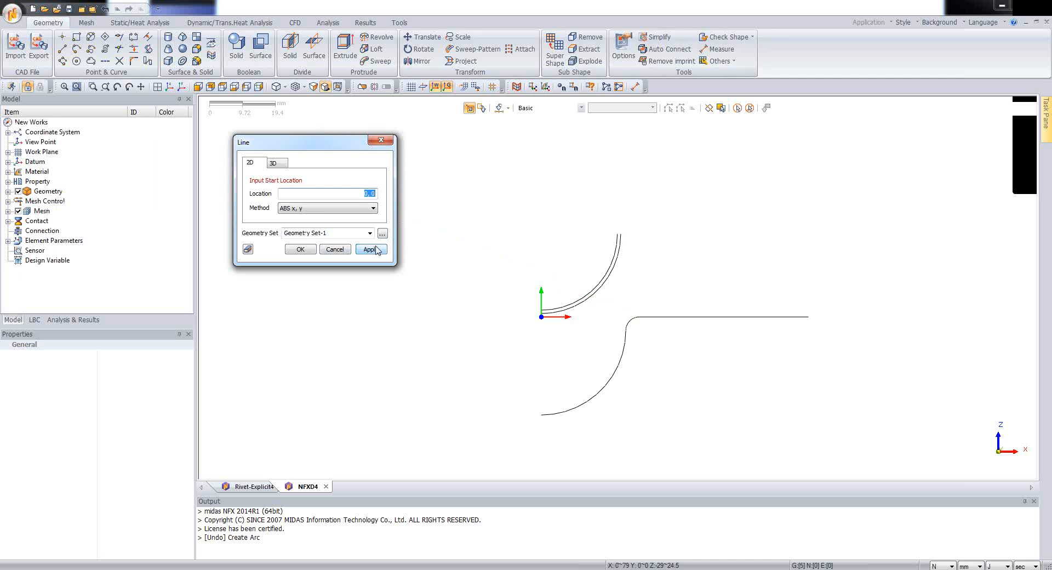
{"action": "left_click", "coordinate": [335, 250]}
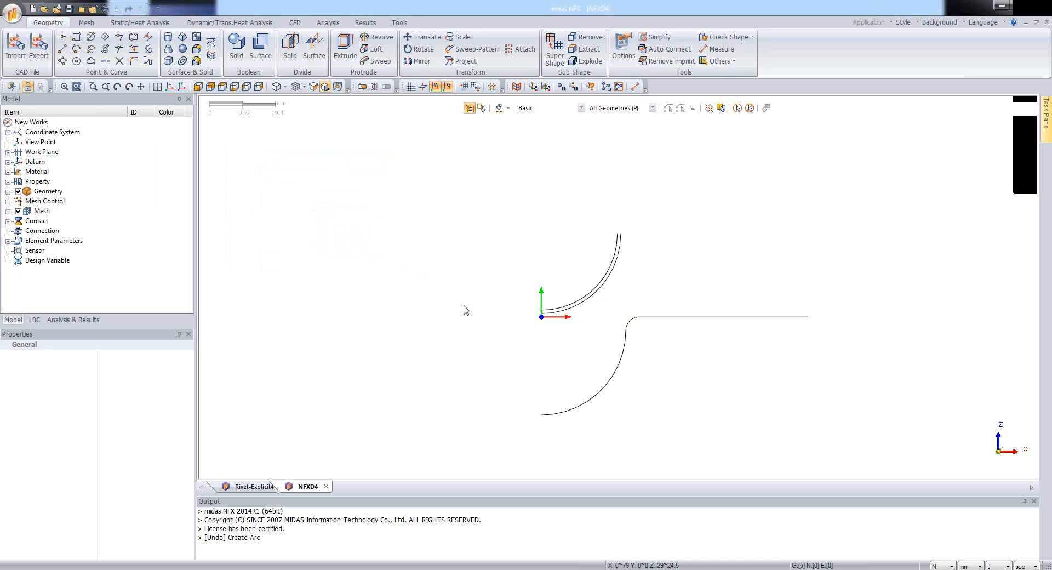
- Set up an Offset Curve operation with an offset distance of 1 mm
{"action": "scroll", "coordinate": [464, 306], "scroll_direction": "down", "scroll_amount": 3}
{"action": "scroll", "coordinate": [672, 392], "scroll_direction": "up", "scroll_amount": 6}
{"action": "scroll", "coordinate": [662, 364], "scroll_direction": "down", "scroll_amount": 2}
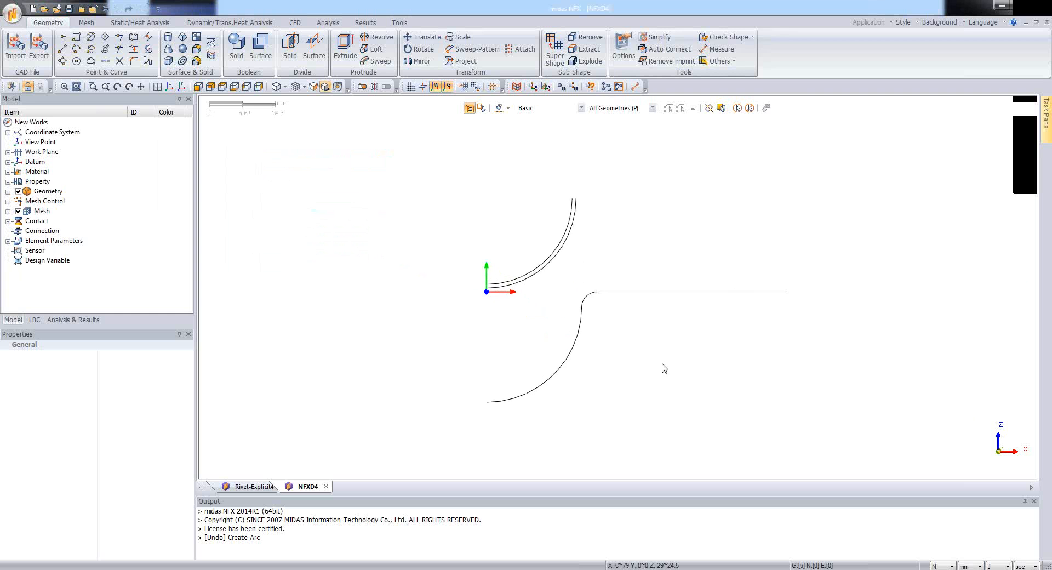
{"action": "scroll", "coordinate": [667, 366], "scroll_direction": "up", "scroll_amount": 1}
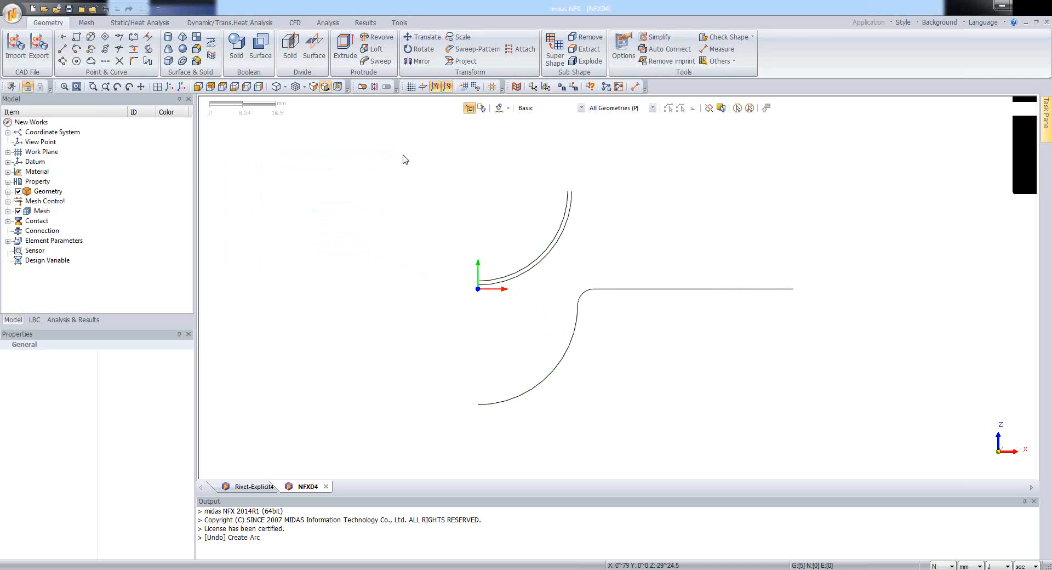
{"action": "left_click", "coordinate": [149, 36]}
{"action": "left_click_drag", "start_coordinate": [97, 99], "coordinate": [379, 193]}
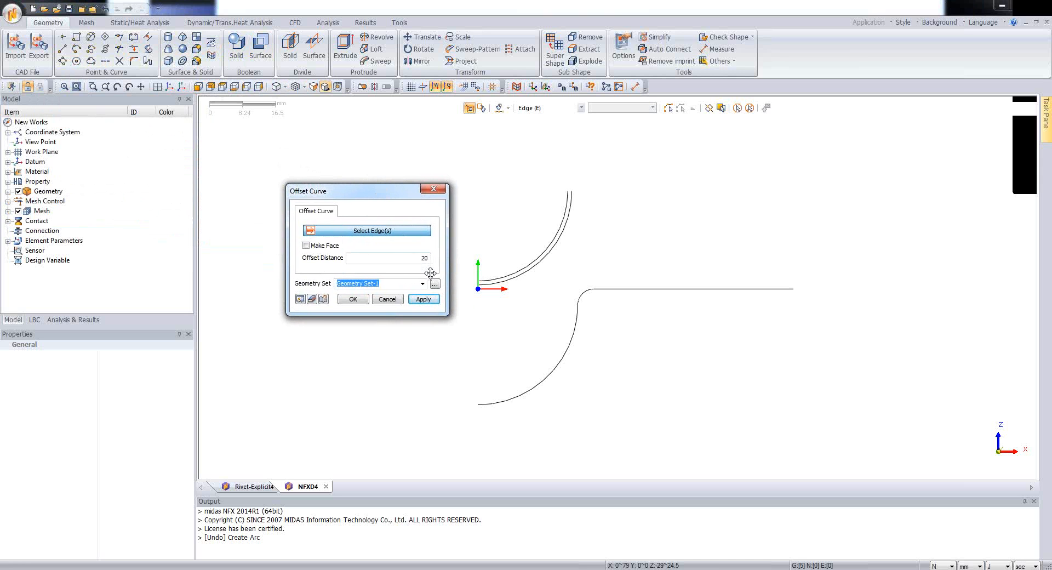
{"action": "double_click", "coordinate": [418, 259]}
{"action": "type", "text": "1"}
{"action": "left_click_drag", "start_coordinate": [374, 190], "coordinate": [381, 223]}
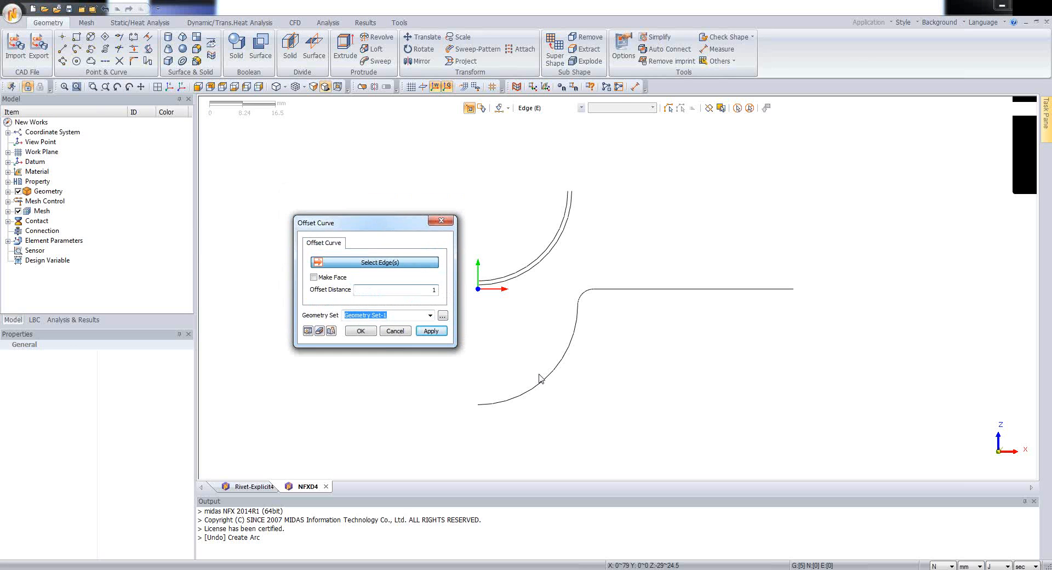
- Offset the lower profile's large arc and horizontal line by 1 mm, previewing the direction and leaving out the small connecting arc
{"action": "left_click", "coordinate": [547, 377]}
{"action": "left_click", "coordinate": [603, 293]}
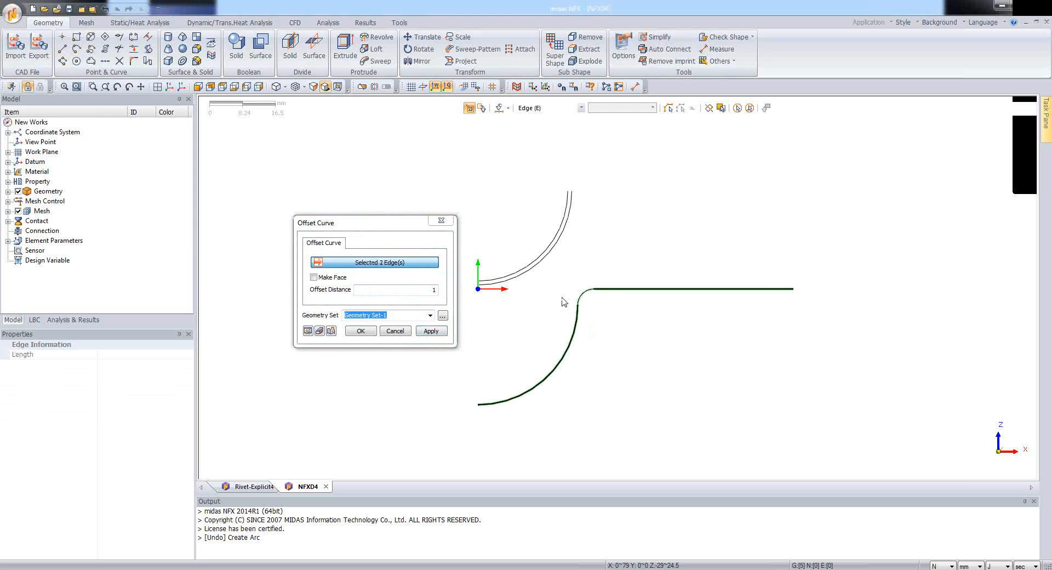
{"action": "left_click", "coordinate": [308, 331]}
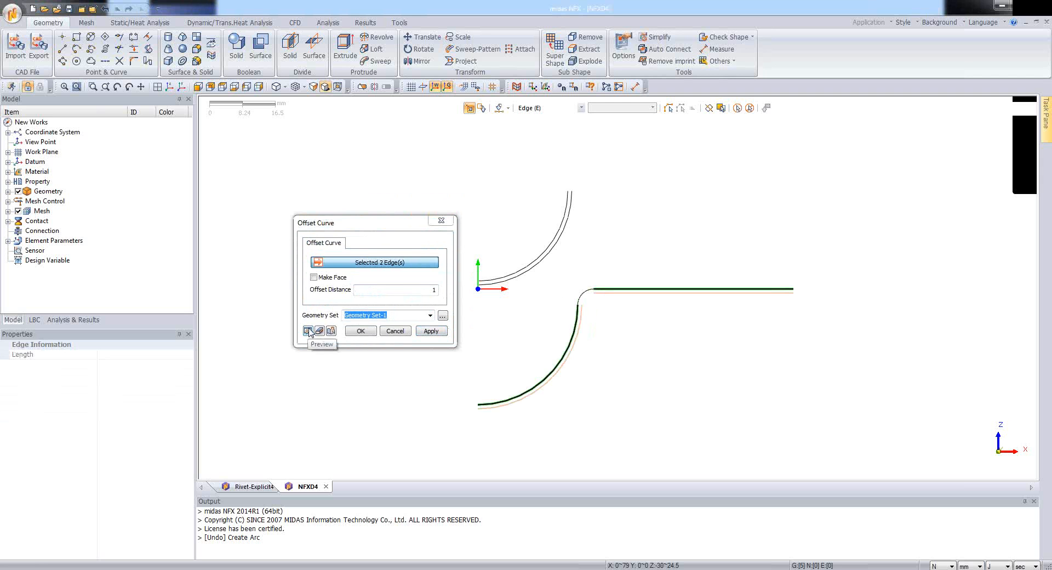
{"action": "left_click", "coordinate": [578, 301]}
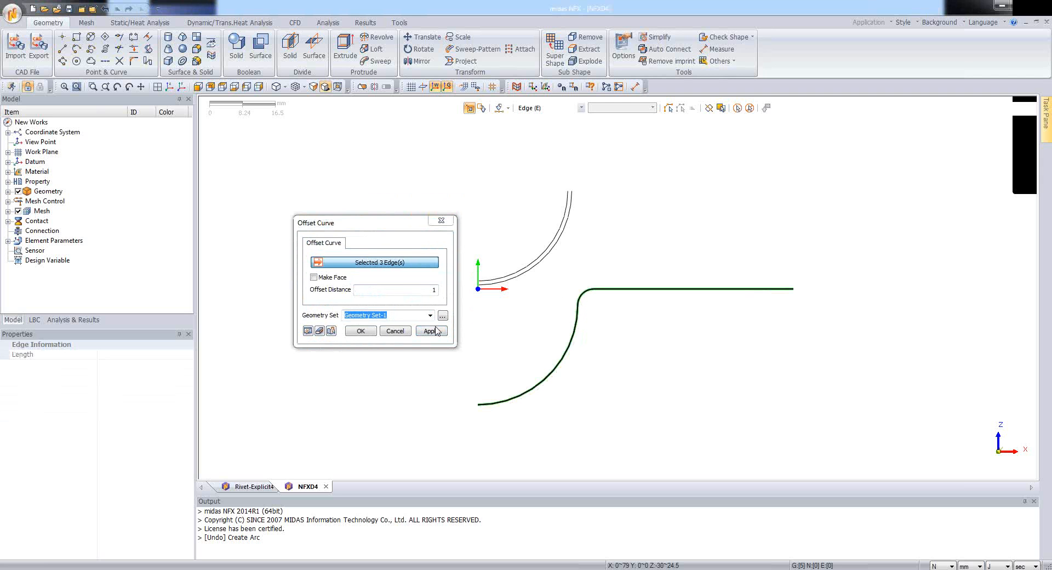
{"action": "left_click", "coordinate": [308, 330]}
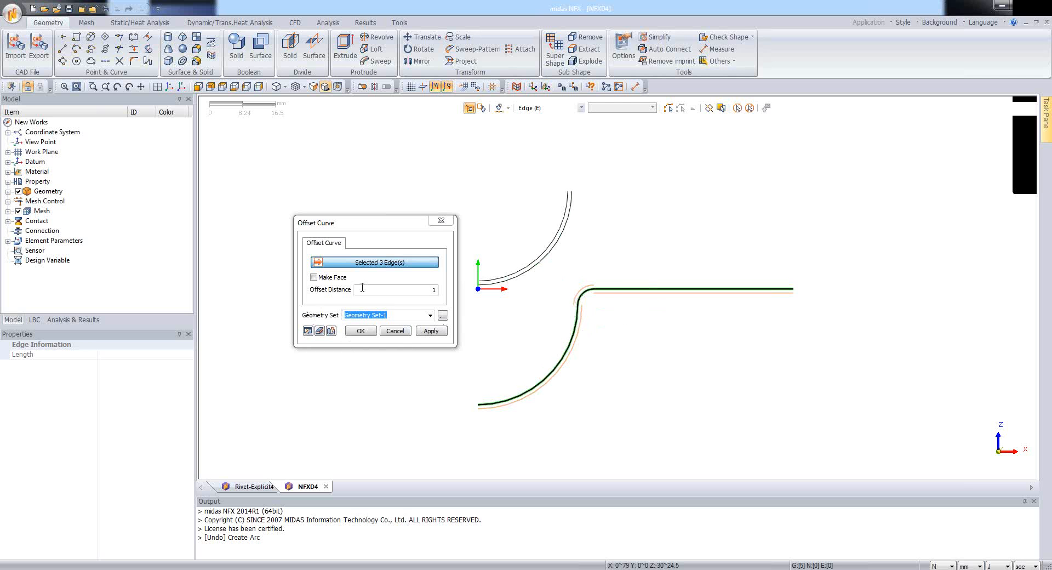
{"action": "left_click", "coordinate": [583, 298]}
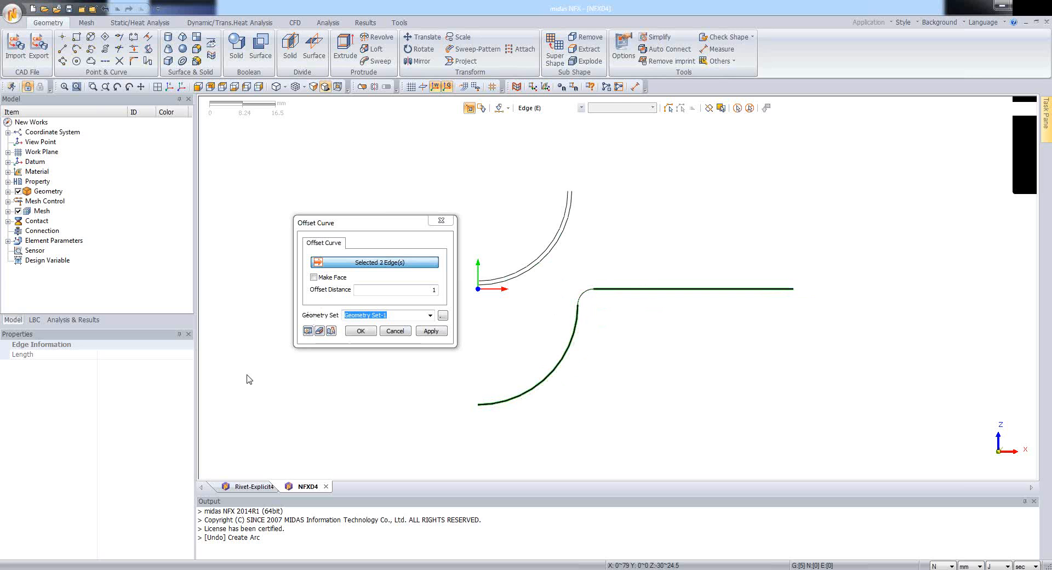
{"action": "left_click", "coordinate": [430, 331]}
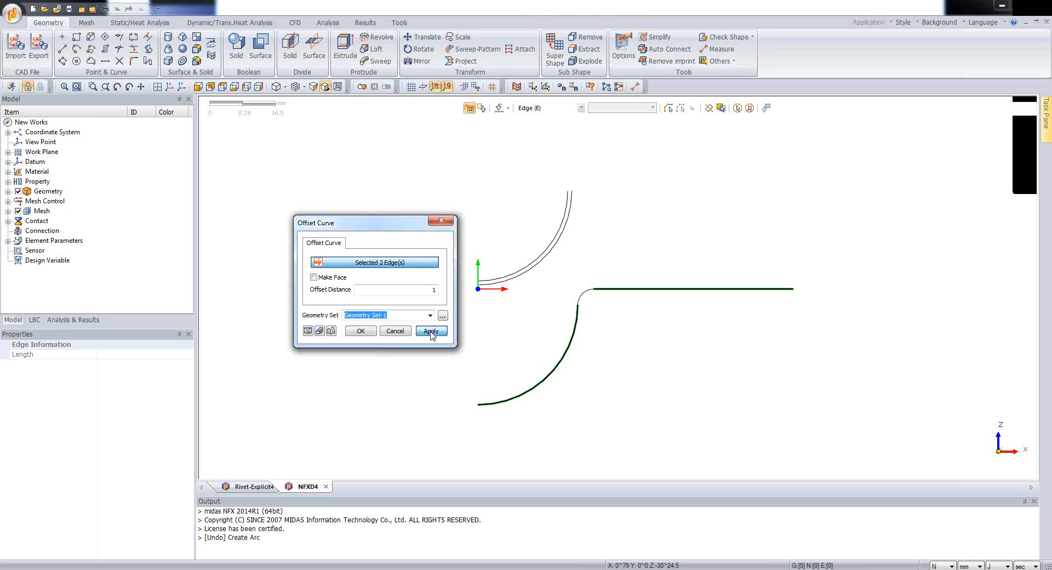
{"action": "left_click", "coordinate": [431, 331]}
- Offset the small connecting arc toward its concave side to join the offset large arc and line, and finish Offset Curve
{"action": "left_click", "coordinate": [583, 294]}
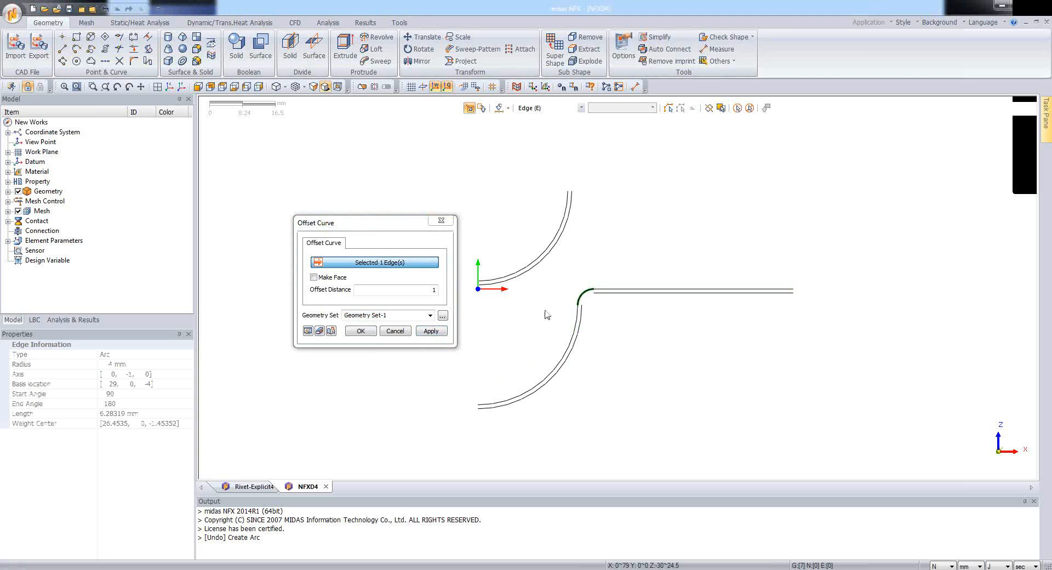
{"action": "left_click", "coordinate": [417, 289]}
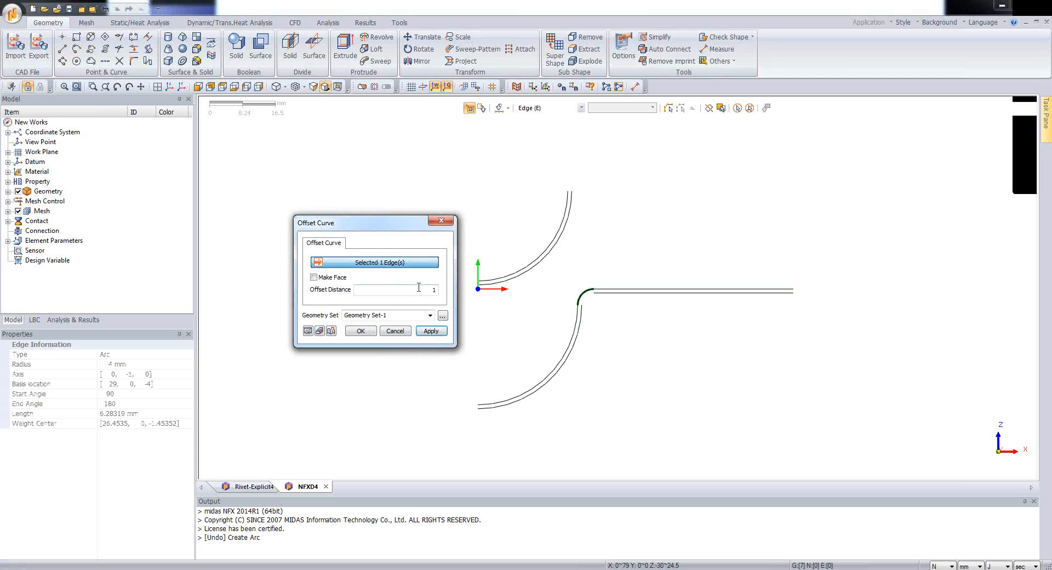
{"action": "left_click", "coordinate": [359, 332]}
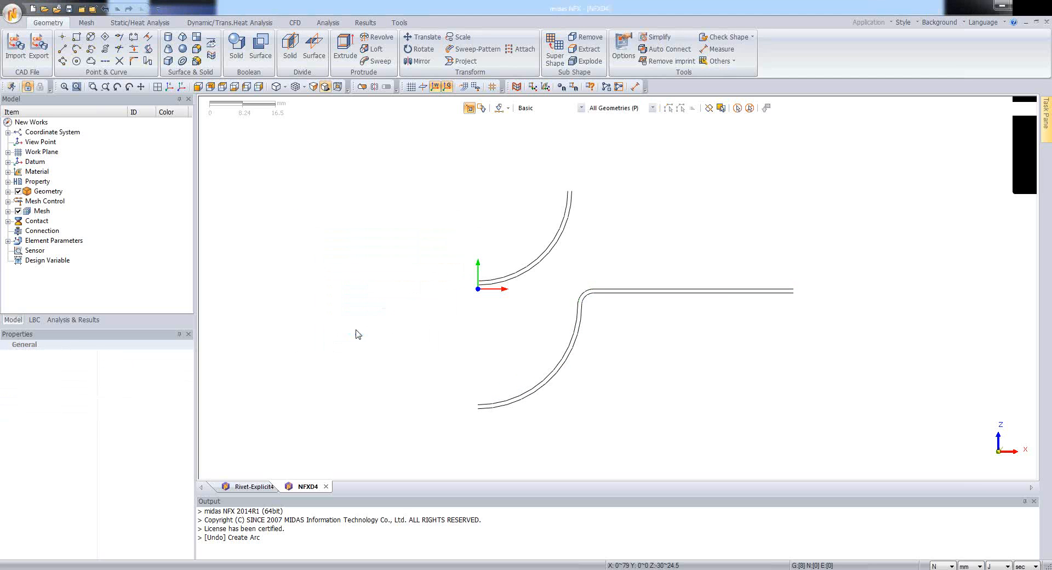
- Close both ends of the upper pair of arcs with short 2D lines between their endpoints
{"action": "scroll", "coordinate": [625, 360], "scroll_direction": "up", "scroll_amount": 1}
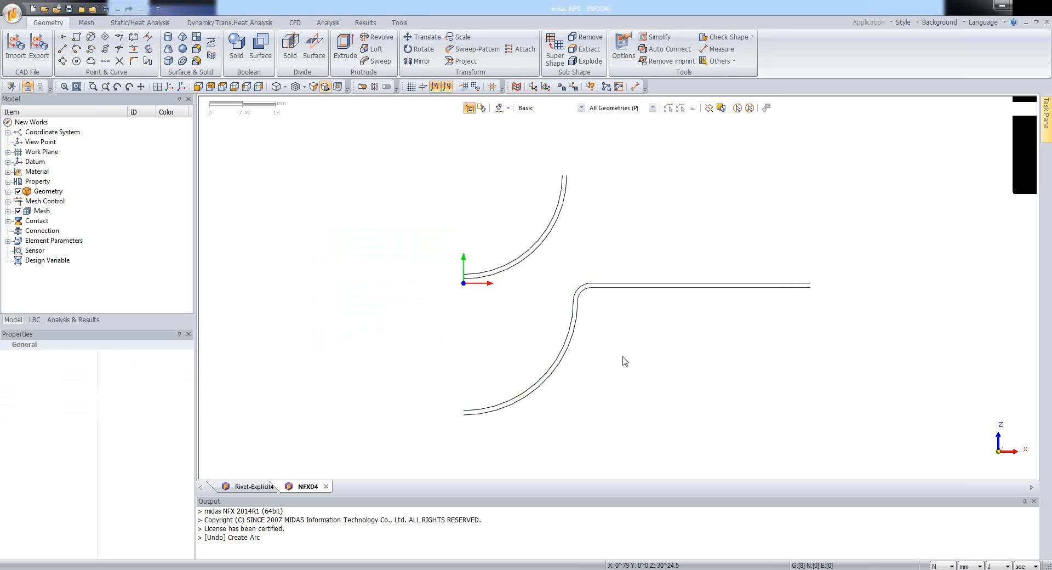
{"action": "scroll", "coordinate": [625, 361], "scroll_direction": "up", "scroll_amount": 1}
{"action": "scroll", "coordinate": [618, 360], "scroll_direction": "up", "scroll_amount": 1}
{"action": "scroll", "coordinate": [617, 359], "scroll_direction": "down", "scroll_amount": 2}
{"action": "scroll", "coordinate": [618, 360], "scroll_direction": "up", "scroll_amount": 2}
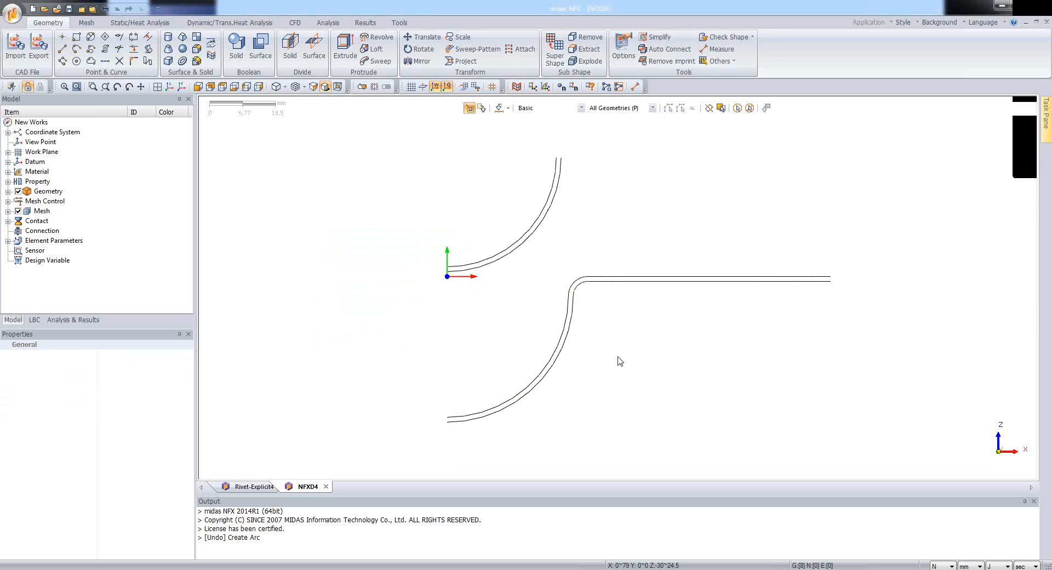
{"action": "scroll", "coordinate": [618, 360], "scroll_direction": "down", "scroll_amount": 1}
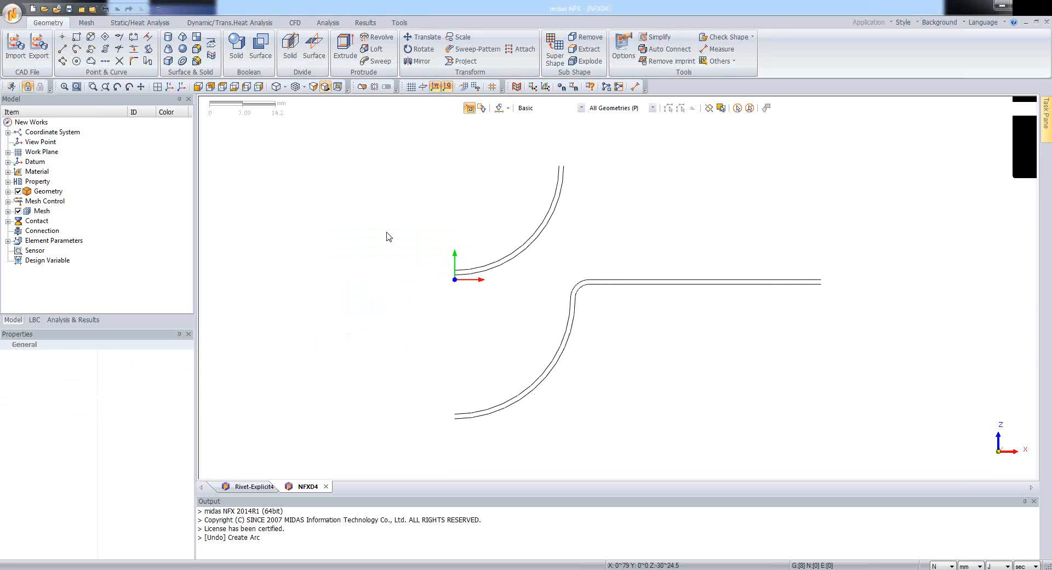
{"action": "left_click", "coordinate": [64, 51]}
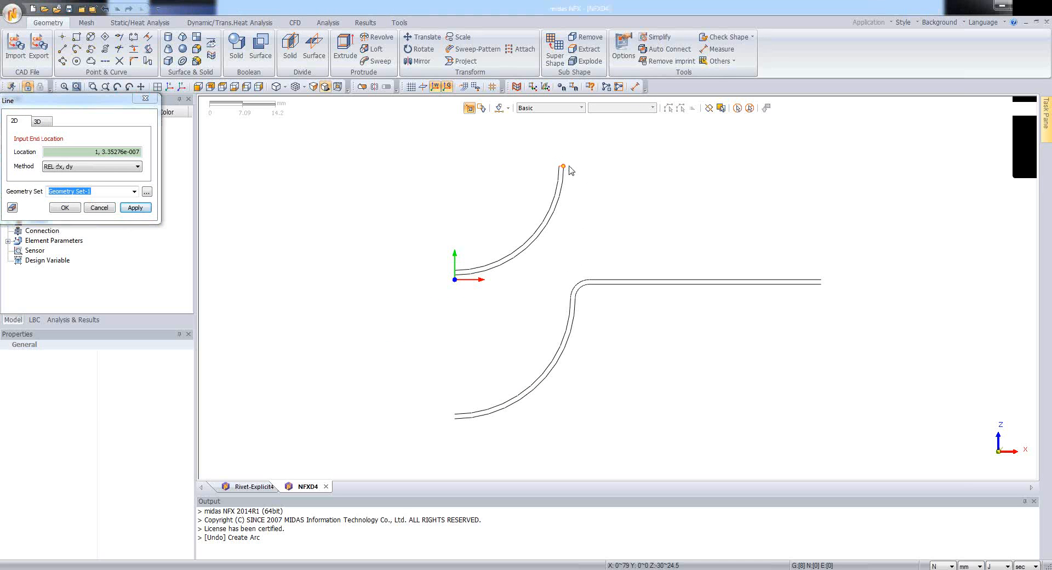
{"action": "left_click", "coordinate": [455, 273]}
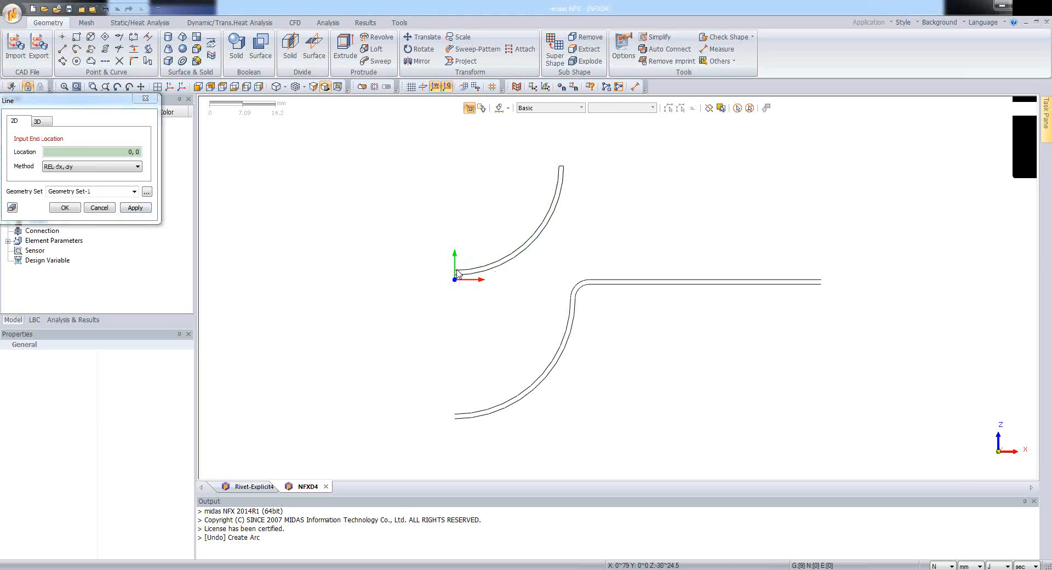
{"action": "left_click", "coordinate": [457, 275]}
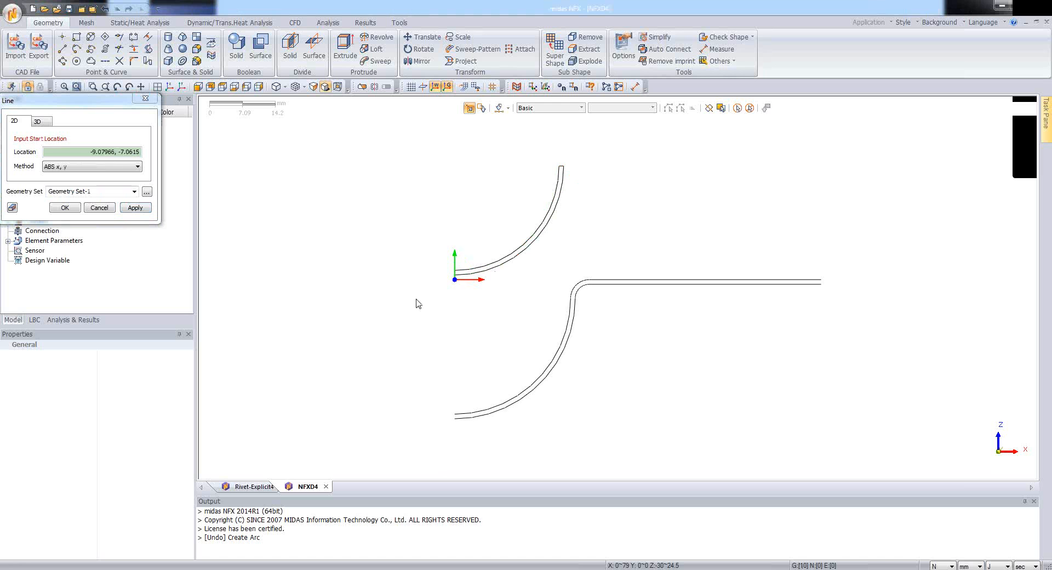
- Close both open ends of the lower profile with short 2D lines and exit the Line tool
{"action": "left_click", "coordinate": [454, 415]}
{"action": "left_click", "coordinate": [454, 418]}
{"action": "left_click", "coordinate": [821, 280]}
{"action": "left_click", "coordinate": [821, 284]}
{"action": "left_click", "coordinate": [110, 210]}
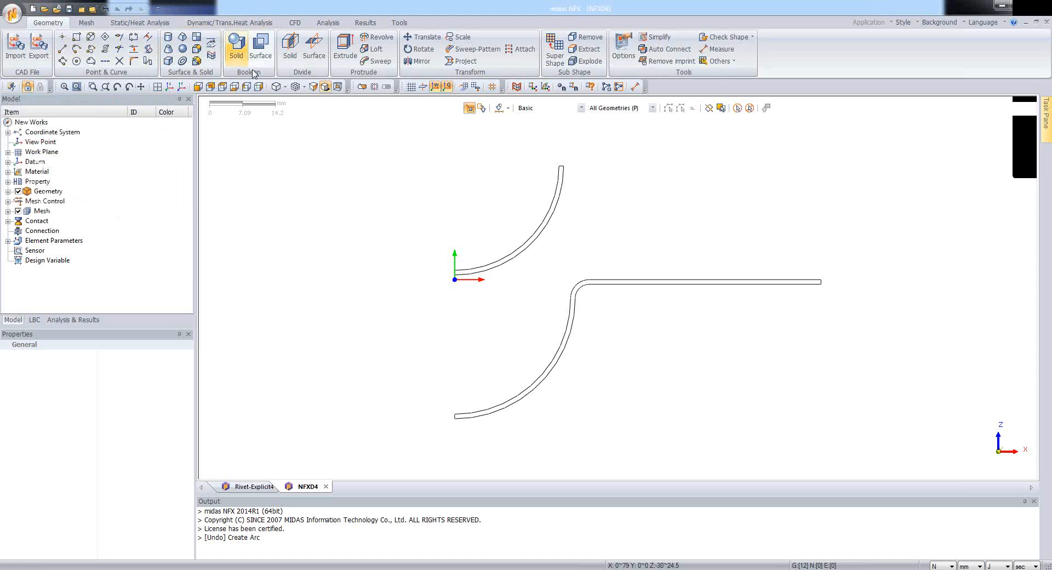
- Start an Extrude and select all edges of both closed profiles as its targets, using the Edge selection filter
{"action": "left_click", "coordinate": [434, 87]}
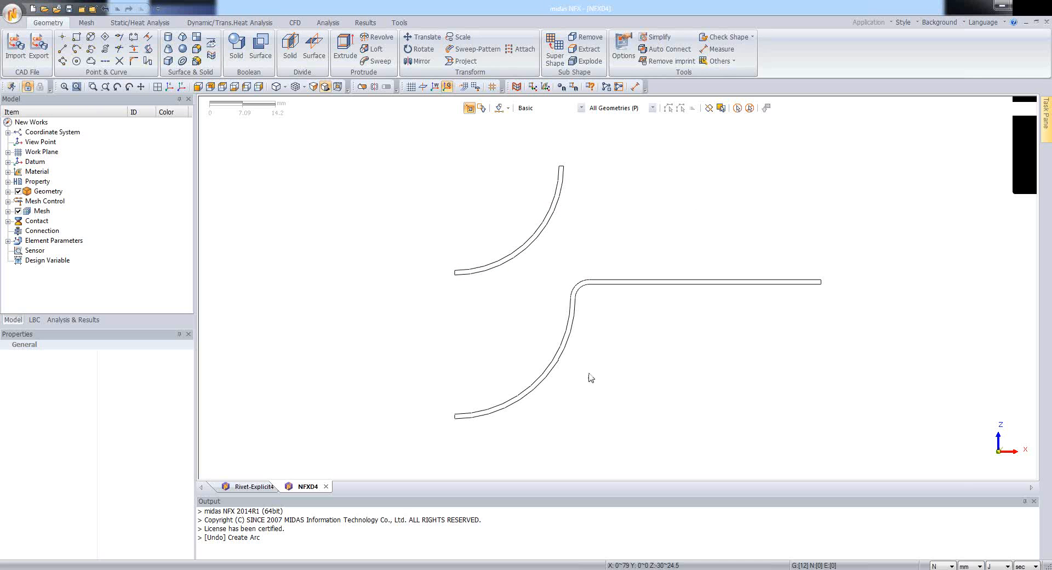
{"action": "left_click", "coordinate": [169, 87]}
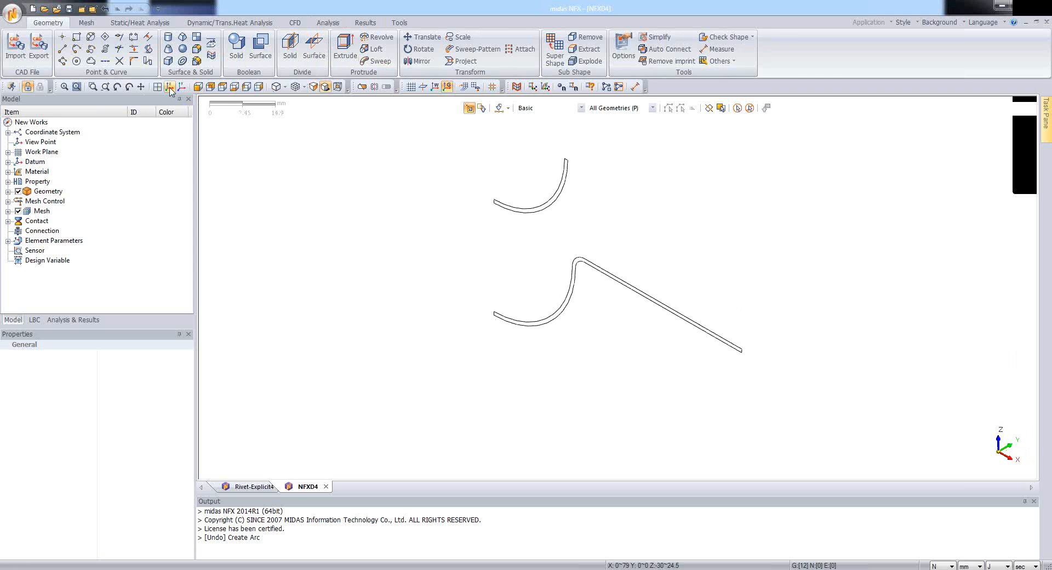
{"action": "left_click", "coordinate": [435, 87]}
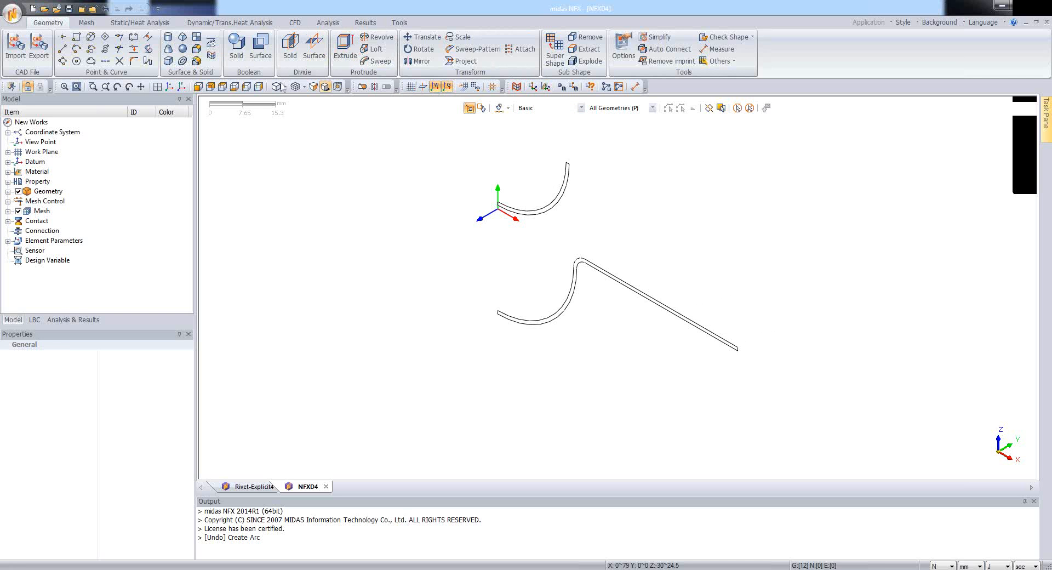
{"action": "left_click", "coordinate": [345, 52]}
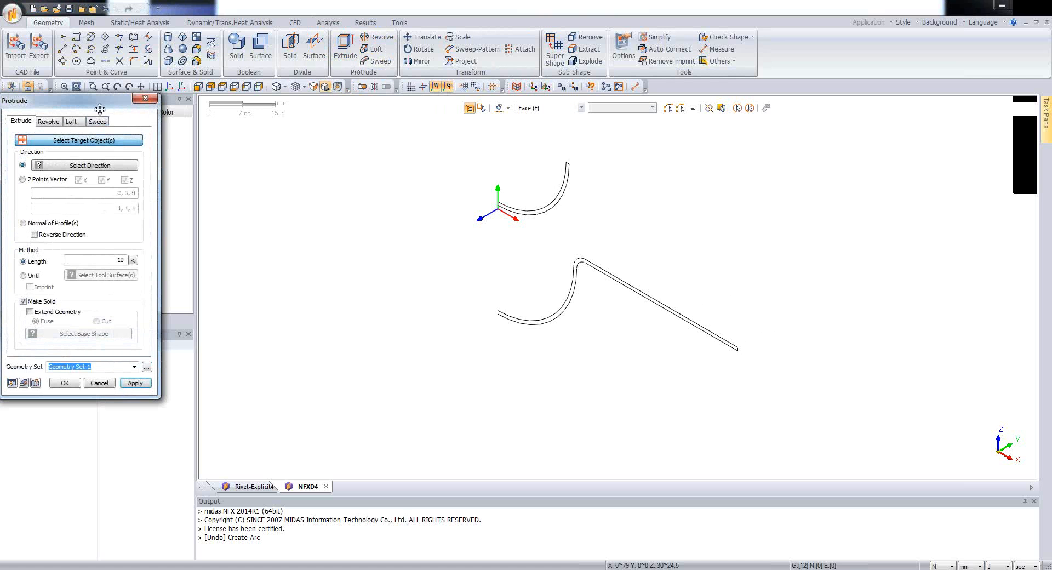
{"action": "left_click_drag", "start_coordinate": [124, 100], "coordinate": [380, 140]}
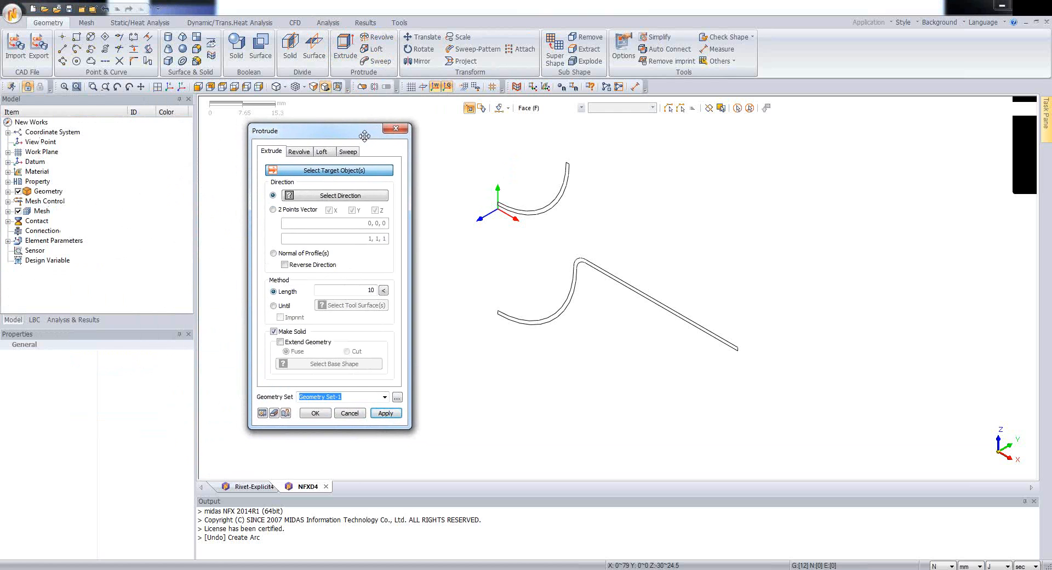
{"action": "left_click", "coordinate": [546, 108]}
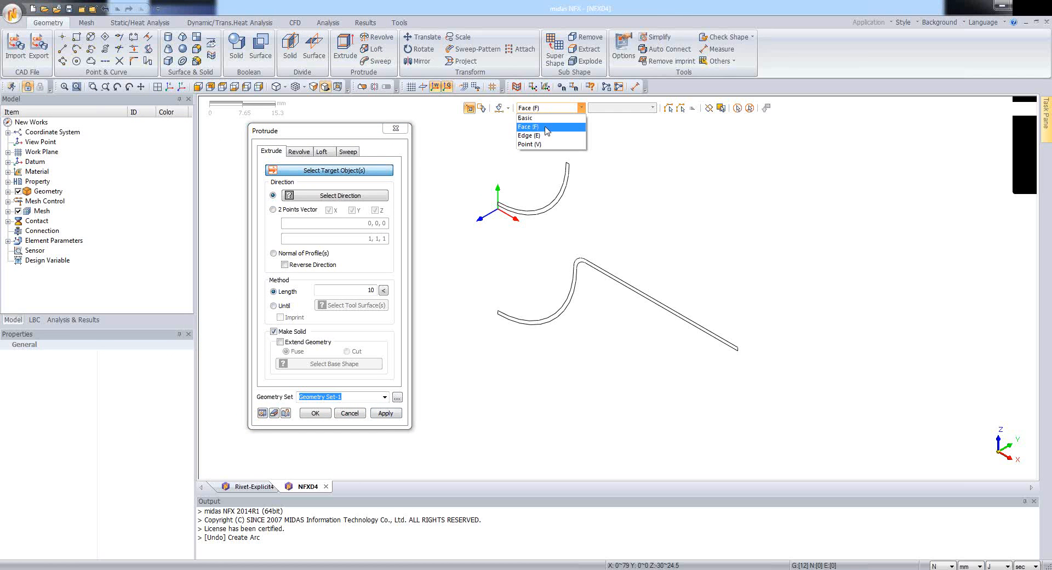
{"action": "left_click", "coordinate": [550, 135]}
{"action": "left_click_drag", "start_coordinate": [458, 140], "coordinate": [789, 390]}
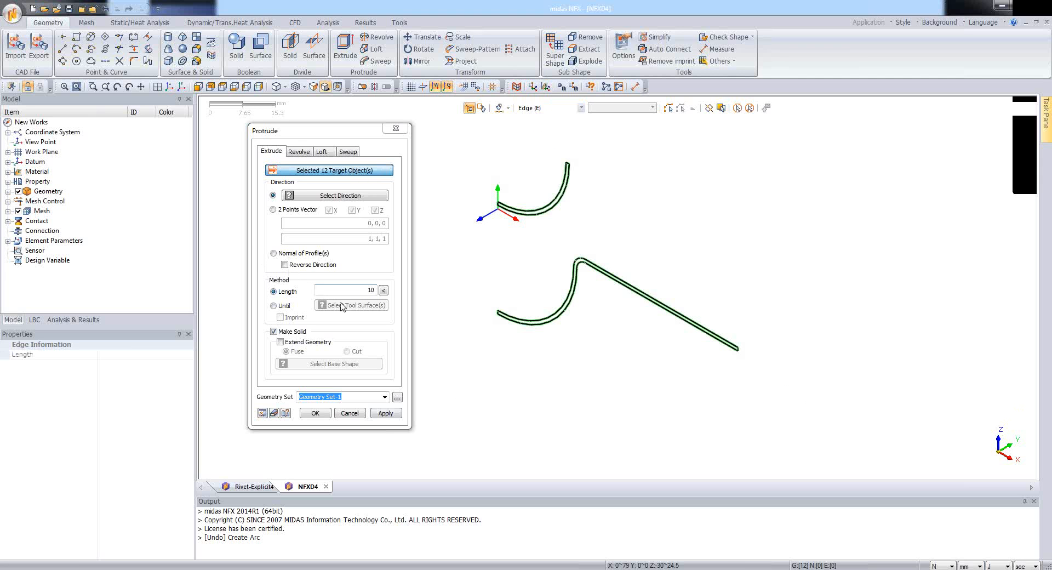
- Extrude both profiles 25 mm along Y as solids, using a 2 Points Vector of 0, 0, 0 to 0, 1, 0
{"action": "double_click", "coordinate": [324, 292]}
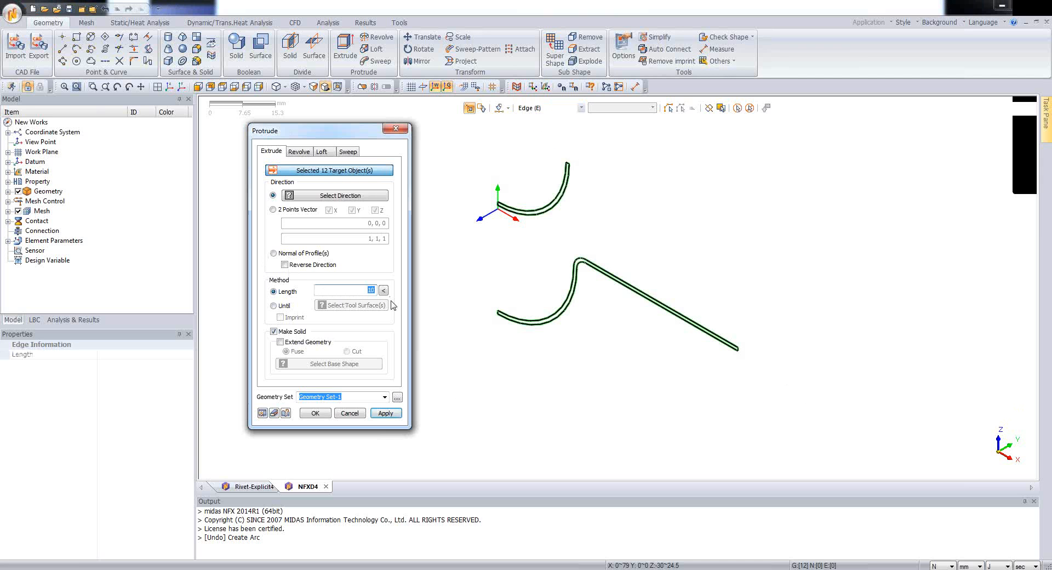
{"action": "left_click", "coordinate": [273, 209]}
{"action": "left_click", "coordinate": [375, 209]}
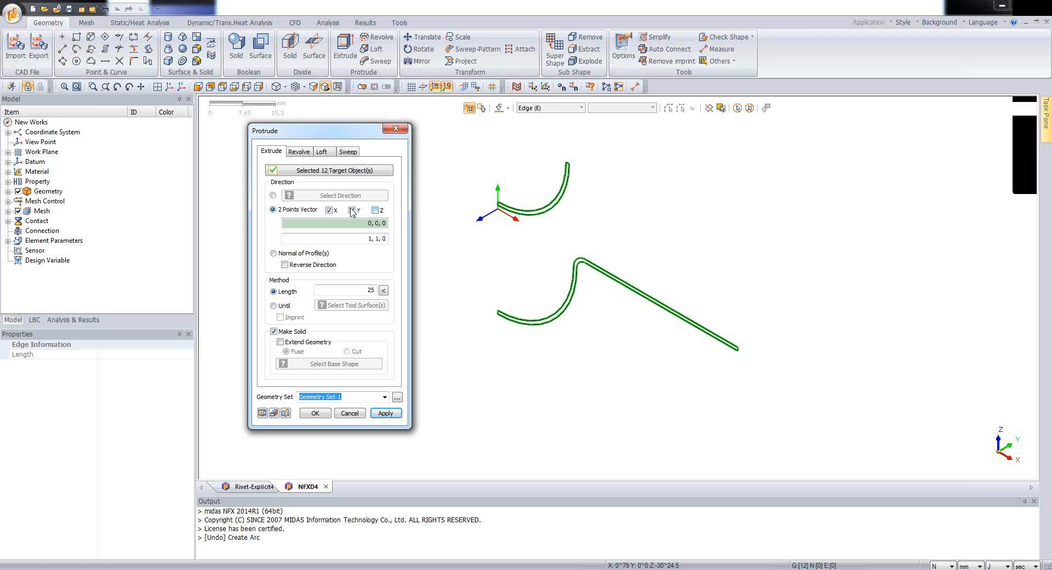
{"action": "left_click", "coordinate": [329, 210]}
{"action": "left_click", "coordinate": [262, 413]}
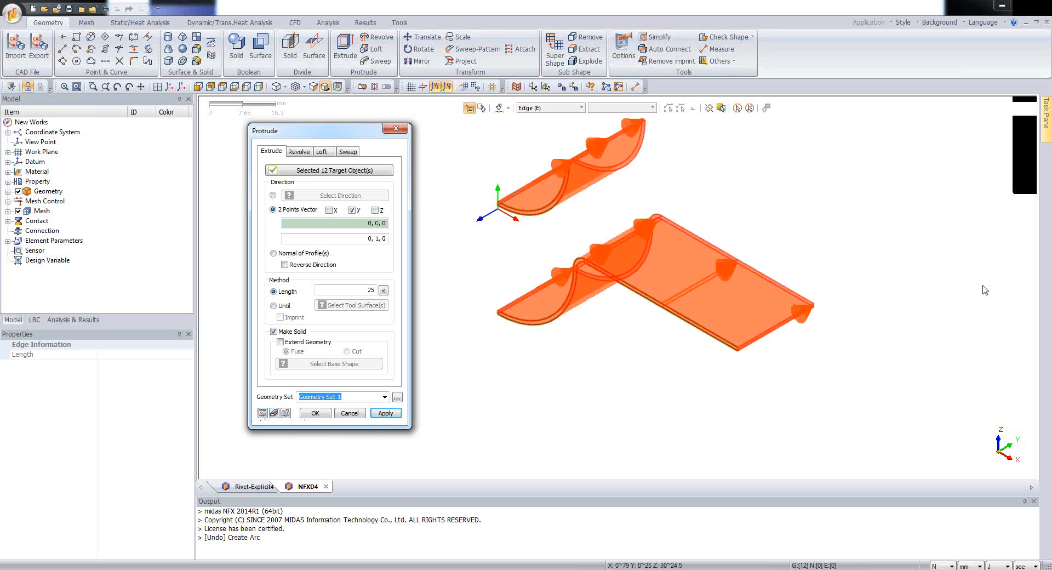
{"action": "left_click", "coordinate": [1045, 155]}
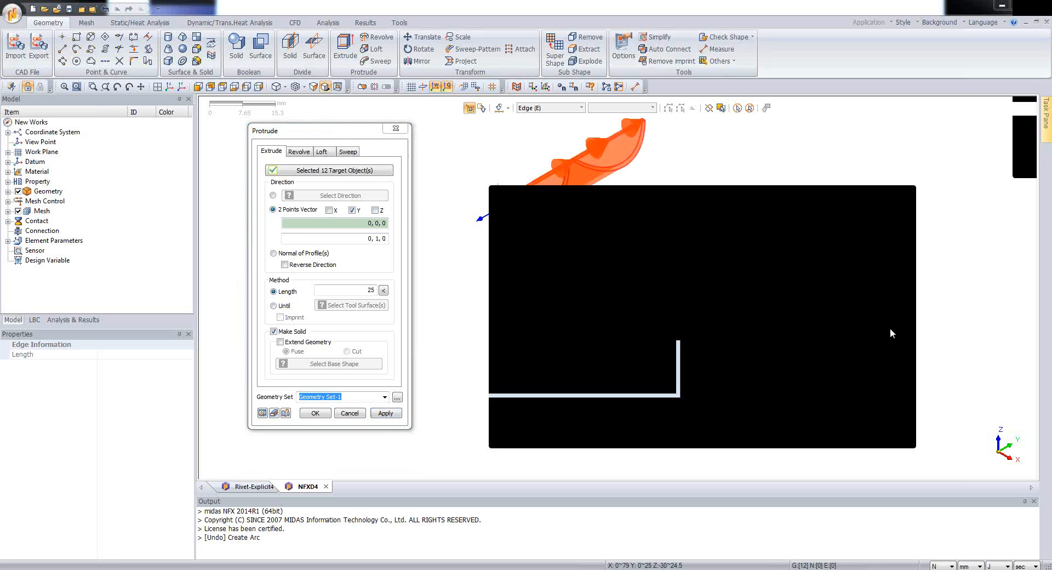
{"action": "left_click", "coordinate": [889, 211]}
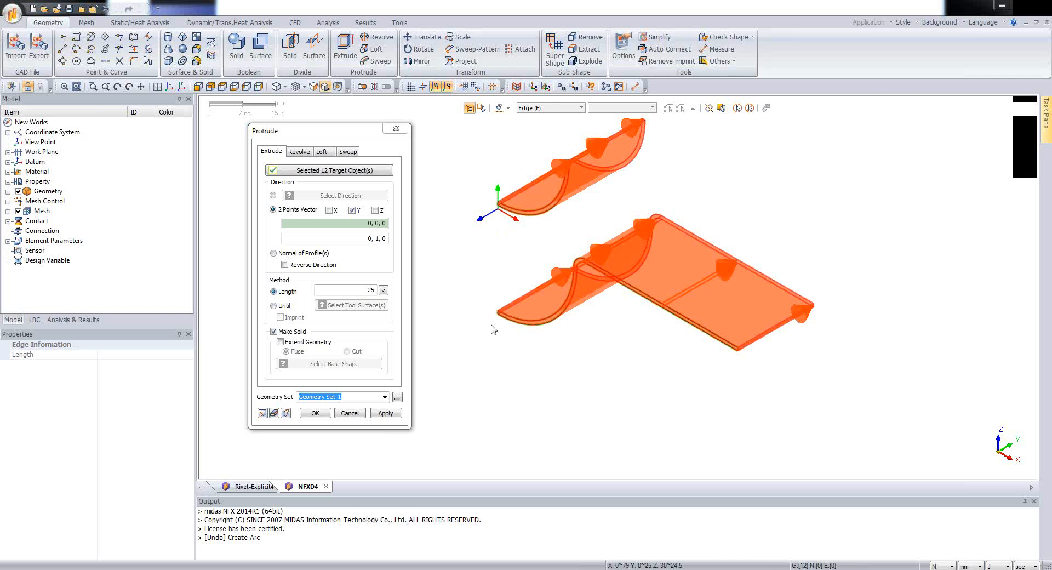
{"action": "left_click", "coordinate": [316, 413]}
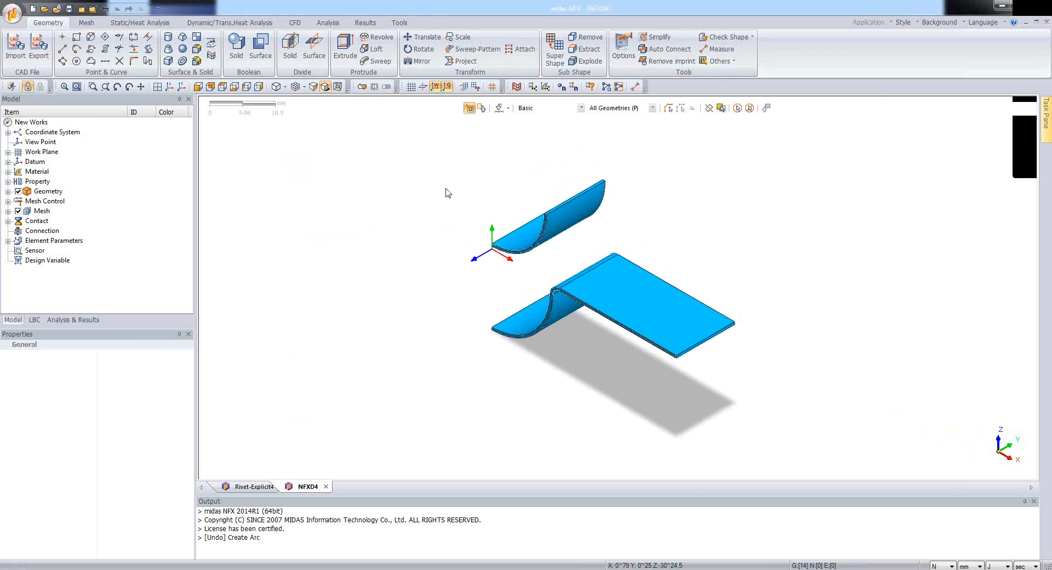
{"action": "scroll", "coordinate": [523, 305], "scroll_direction": "up", "scroll_amount": 3}
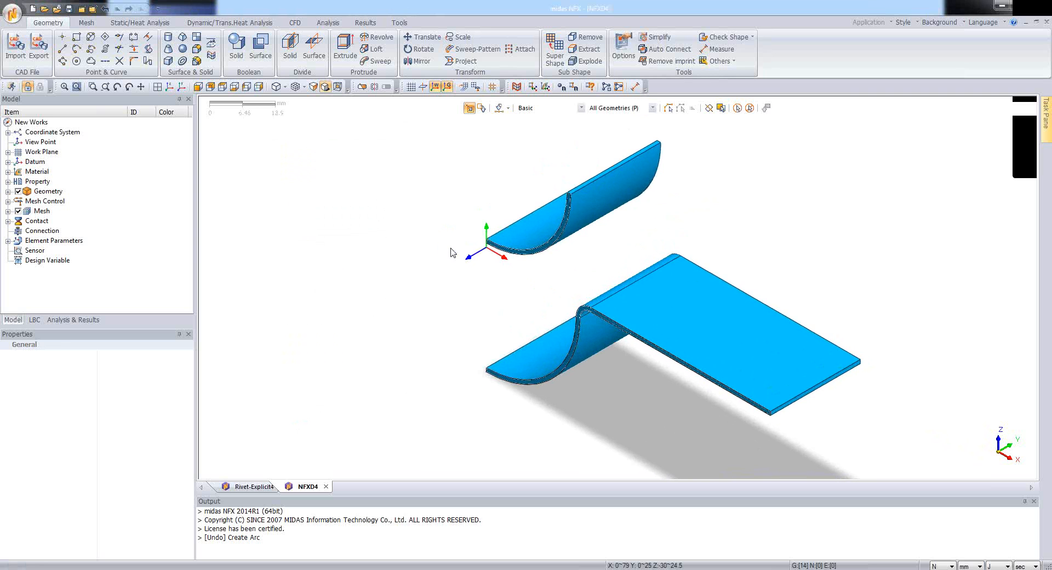
{"action": "scroll", "coordinate": [443, 280], "scroll_direction": "down", "scroll_amount": 1}
{"action": "scroll", "coordinate": [618, 374], "scroll_direction": "up", "scroll_amount": 1}
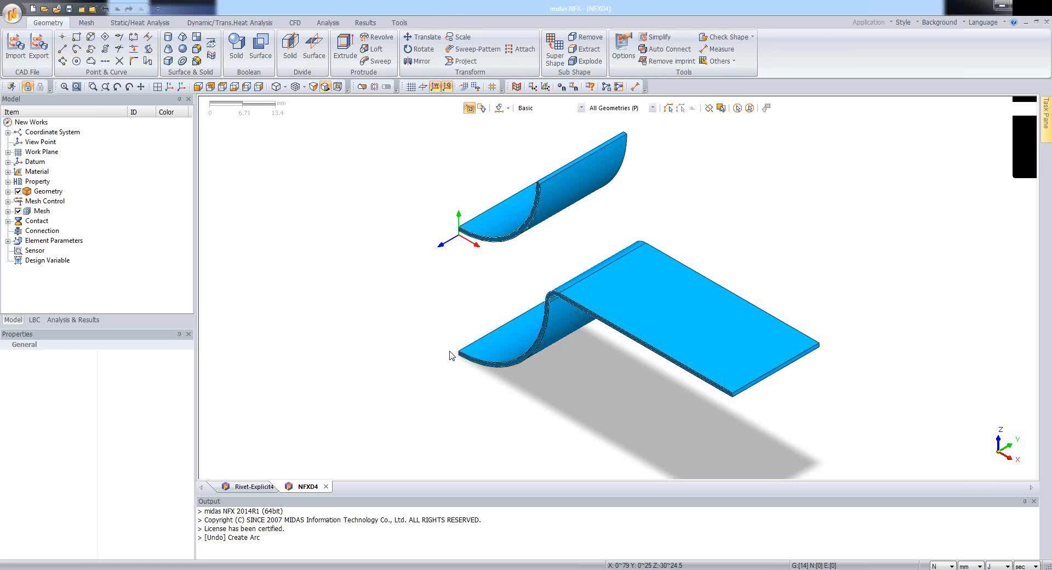
- Expand the geometry set in the model tree, hide its curves and list its solids
{"action": "left_click", "coordinate": [7, 191]}
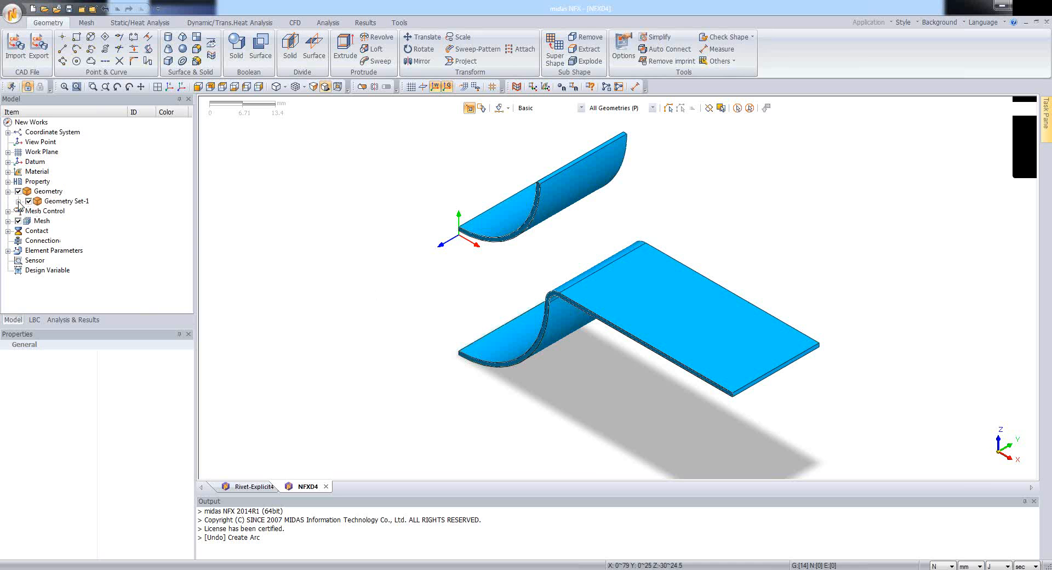
{"action": "left_click", "coordinate": [18, 201]}
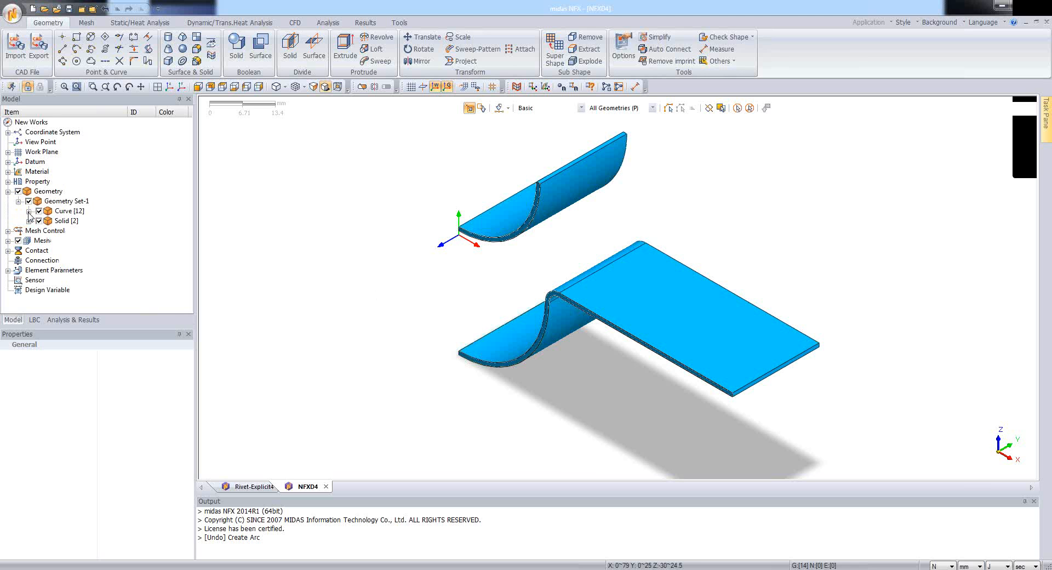
{"action": "left_click", "coordinate": [28, 211]}
{"action": "left_click", "coordinate": [39, 181]}
{"action": "left_click", "coordinate": [28, 220]}
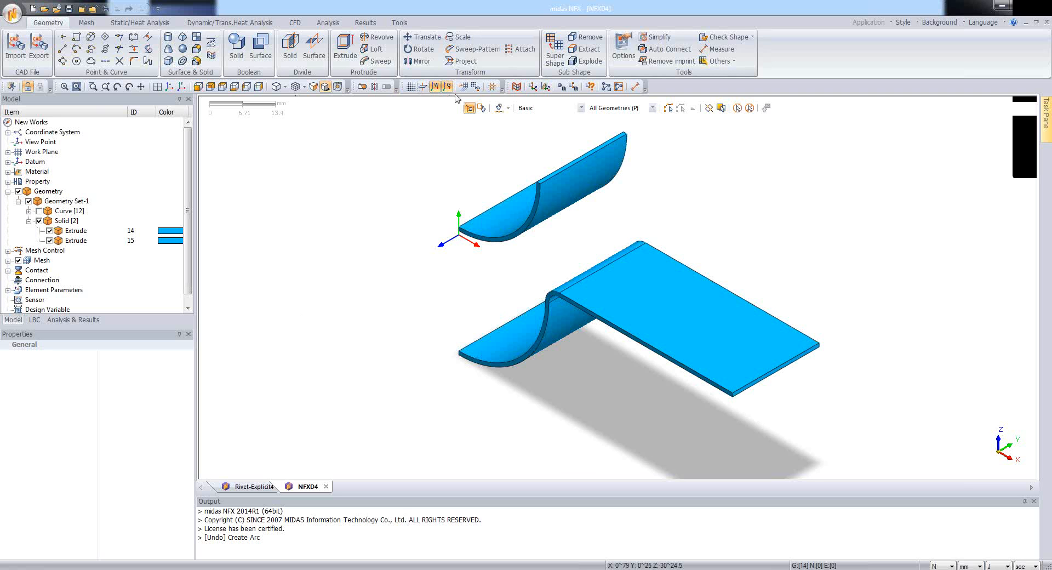
- Create a solid box at origin 0, 0, 0 with Width X 60, Width Y 15 and Height 1
{"action": "left_click", "coordinate": [167, 62]}
{"action": "left_click_drag", "start_coordinate": [103, 96], "coordinate": [313, 164]}
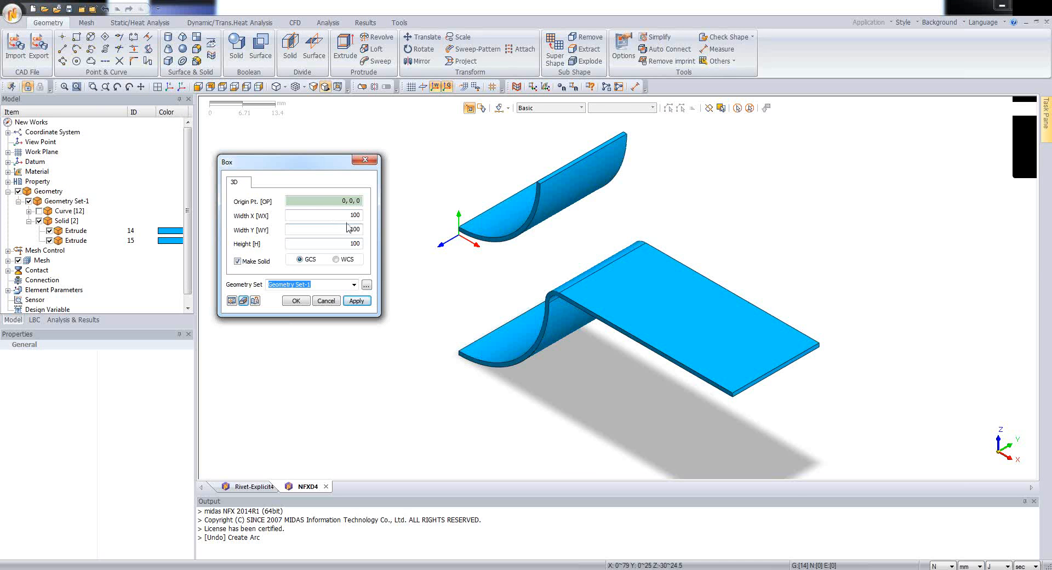
{"action": "left_click_drag", "start_coordinate": [327, 215], "coordinate": [370, 222]}
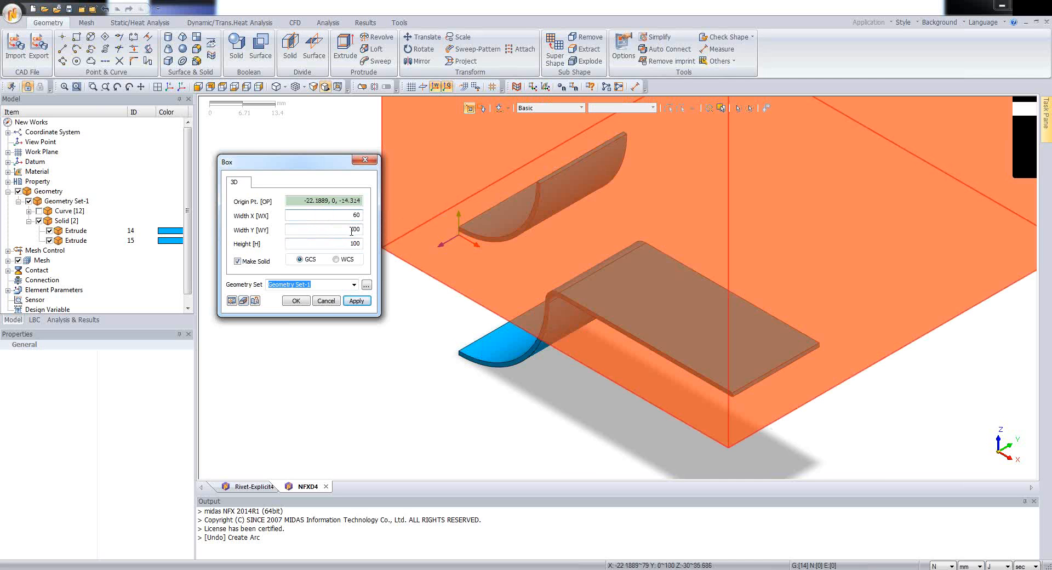
{"action": "left_click_drag", "start_coordinate": [352, 230], "coordinate": [352, 232]}
{"action": "type", "text": "13"}
{"action": "key", "text": "Tab"}
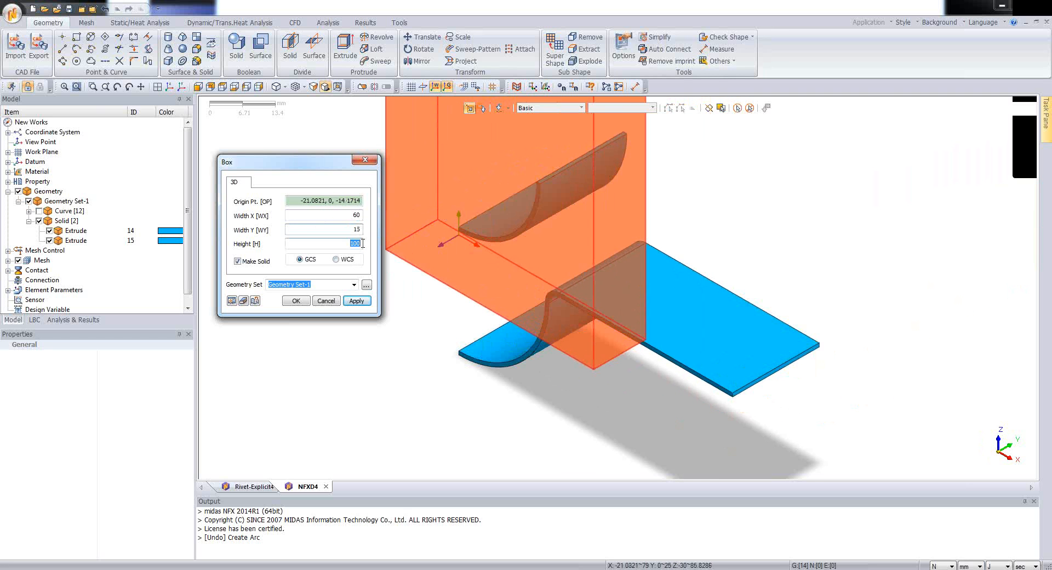
{"action": "type", "text": "1"}
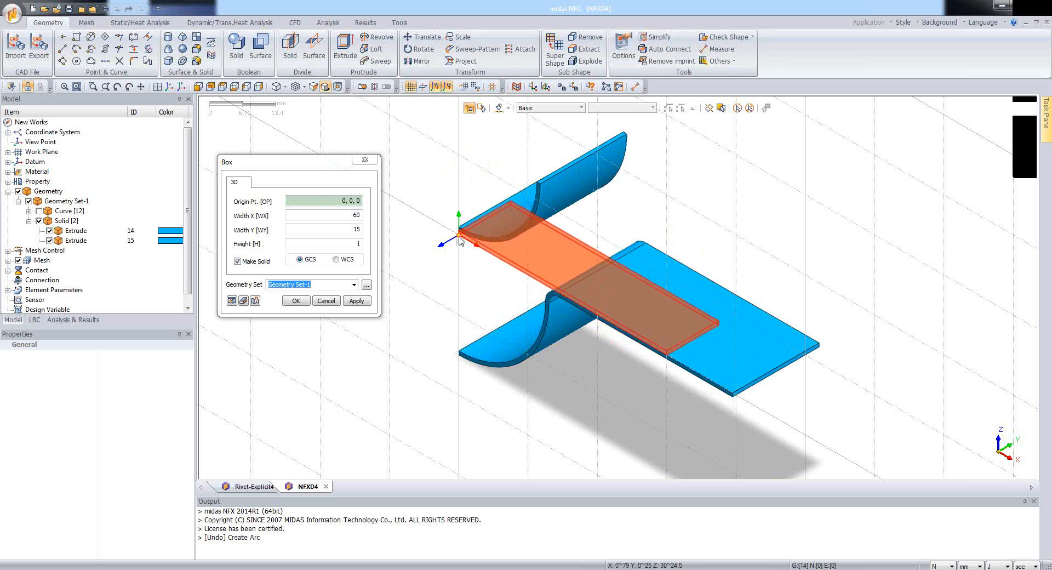
{"action": "left_click", "coordinate": [460, 237]}
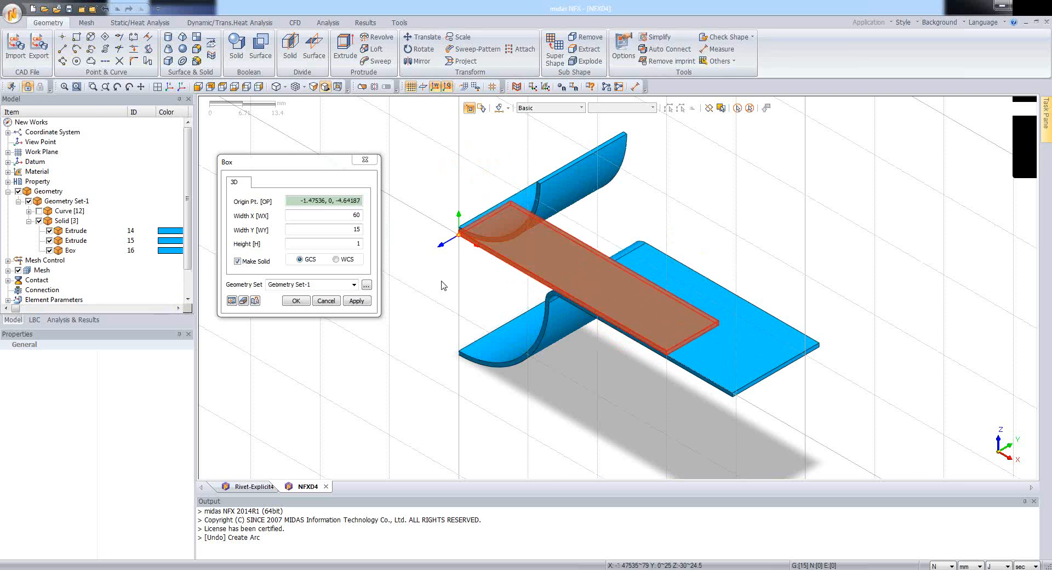
{"action": "left_click", "coordinate": [326, 300]}
- Extract the neutral sheet of the upper curved solid with the Automatic method of Make Neutral Sheet
{"action": "middle_click_drag", "start_coordinate": [405, 312], "coordinate": [434, 303]}
{"action": "scroll", "coordinate": [456, 315], "scroll_direction": "up", "scroll_amount": 3}
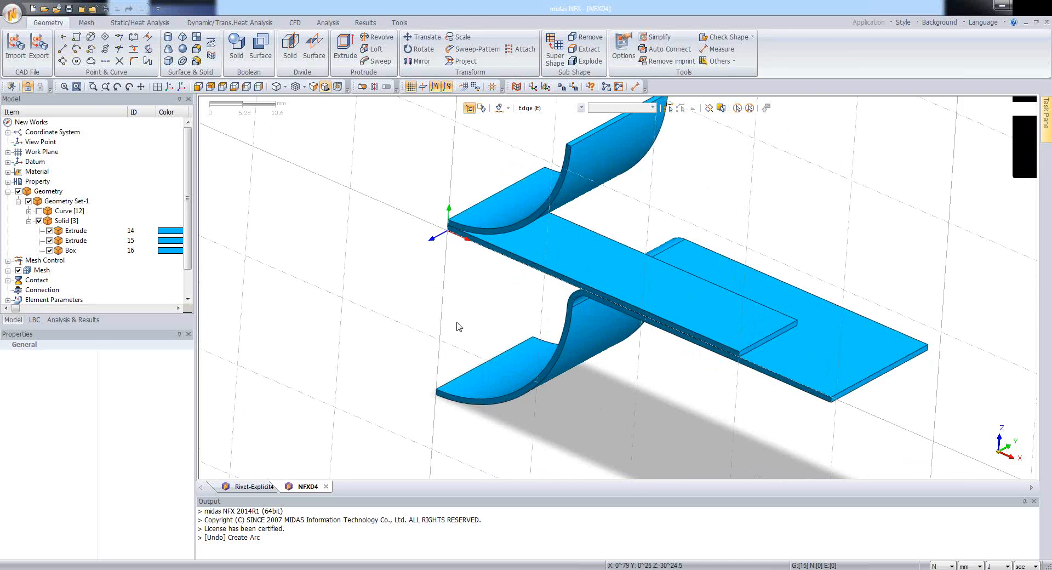
{"action": "middle_click_drag", "start_coordinate": [556, 249], "coordinate": [555, 205]}
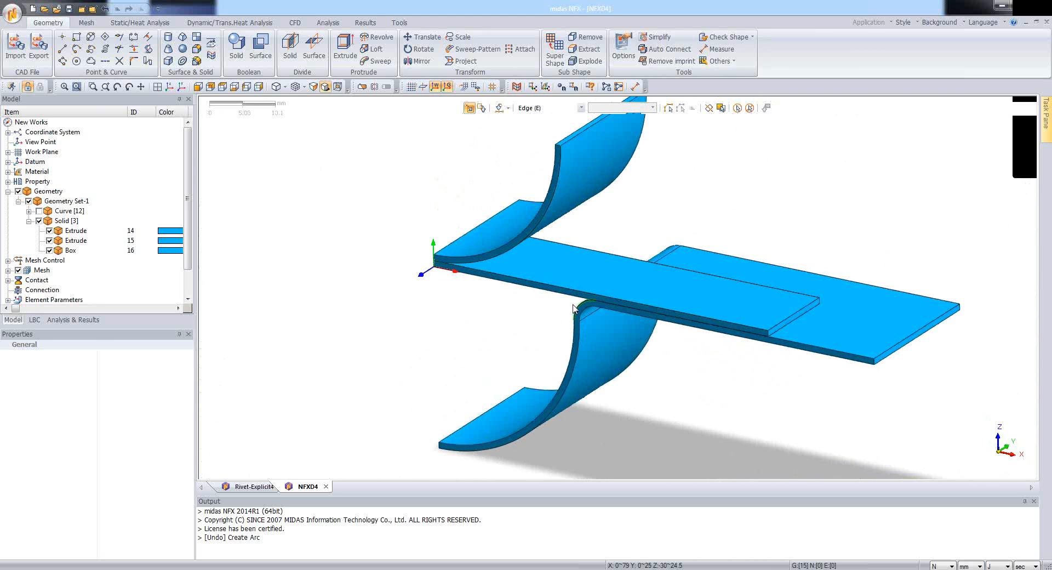
{"action": "scroll", "coordinate": [550, 304], "scroll_direction": "down", "scroll_amount": 4}
{"action": "scroll", "coordinate": [727, 302], "scroll_direction": "up", "scroll_amount": 3}
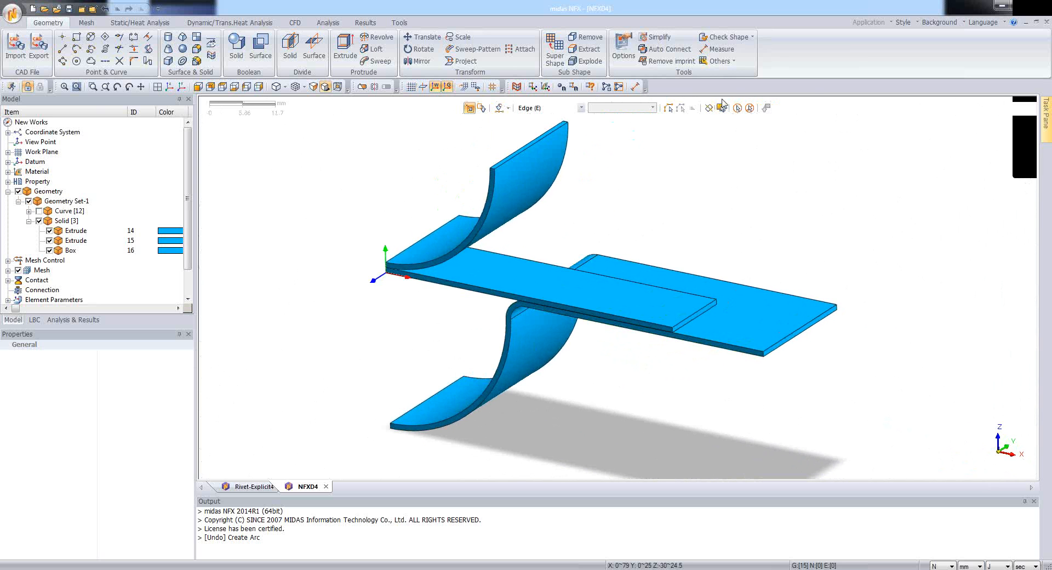
{"action": "left_click", "coordinate": [728, 61]}
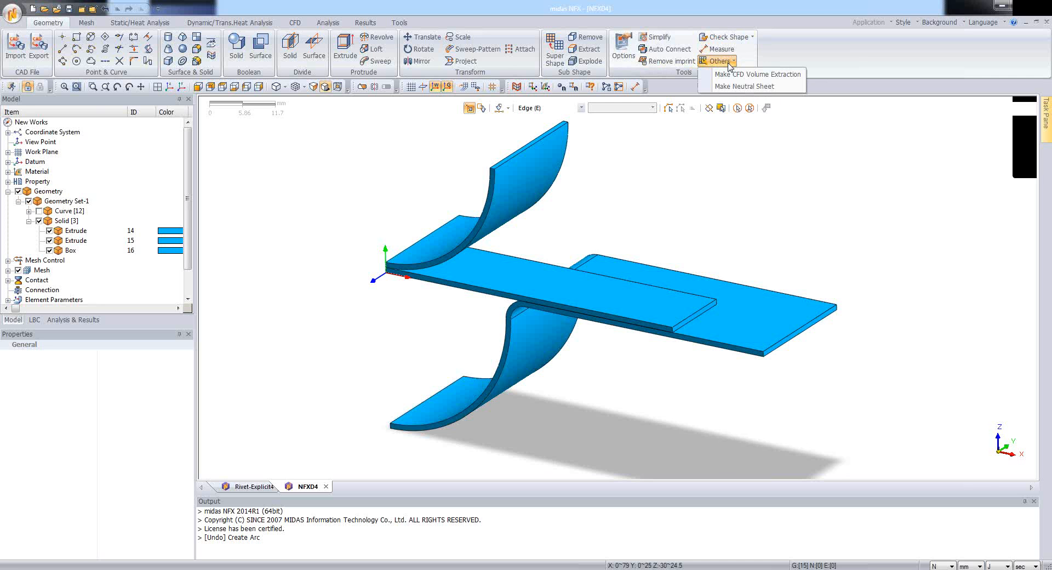
{"action": "left_click", "coordinate": [766, 87]}
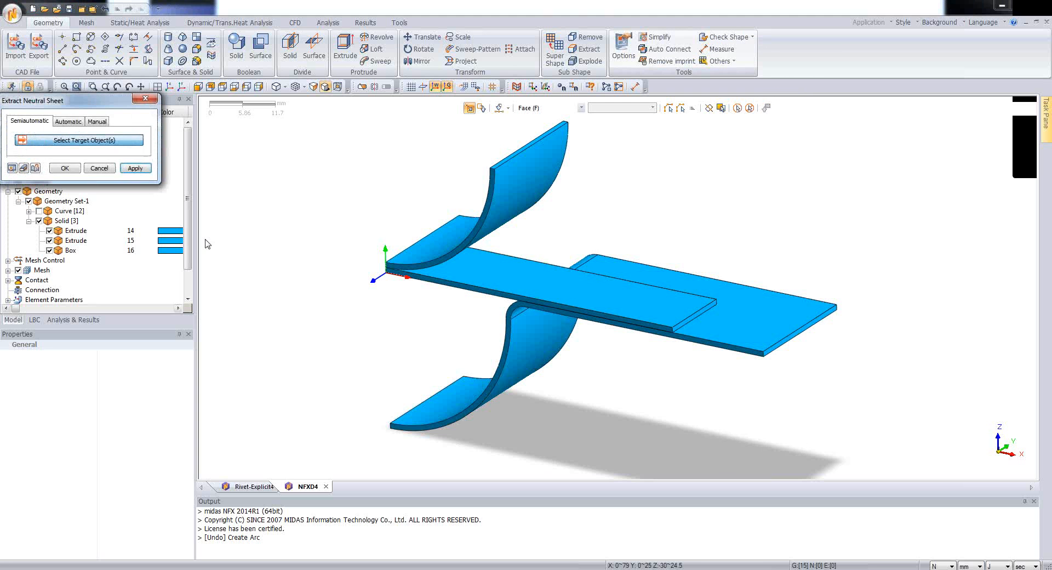
{"action": "left_click_drag", "start_coordinate": [85, 104], "coordinate": [307, 134]}
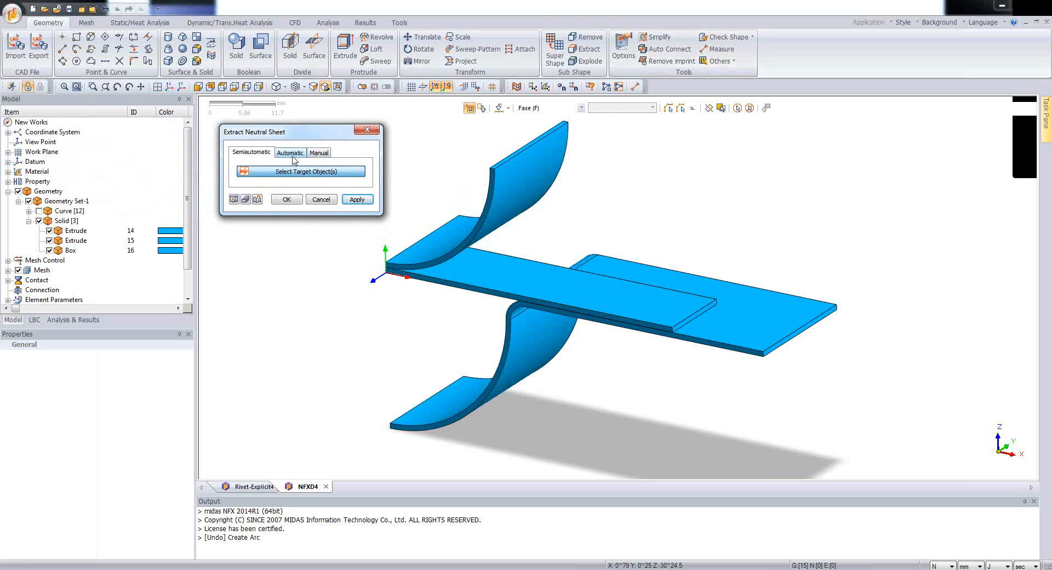
{"action": "left_click", "coordinate": [292, 154]}
{"action": "left_click", "coordinate": [498, 200]}
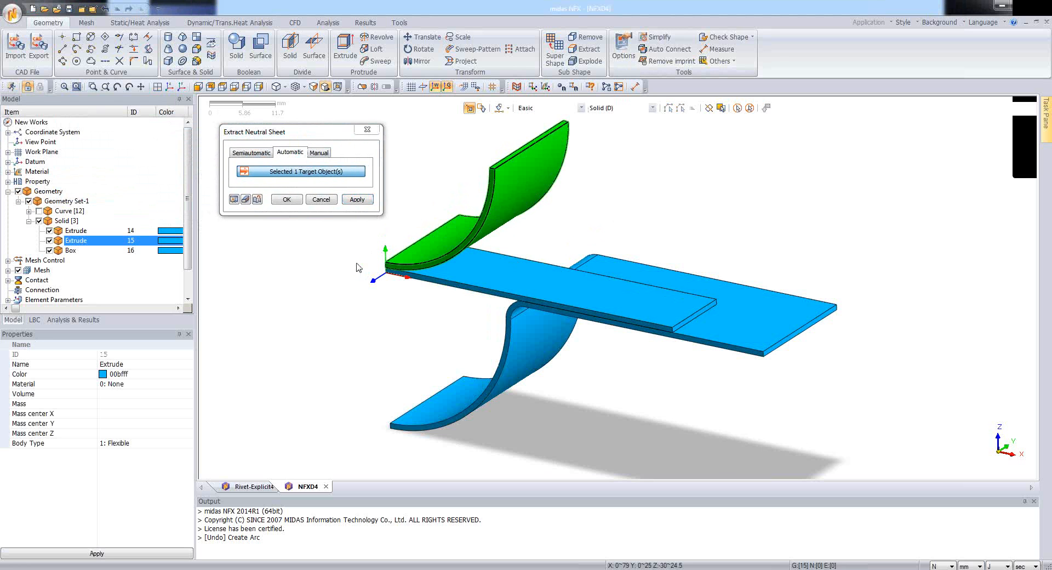
{"action": "left_click", "coordinate": [357, 200]}
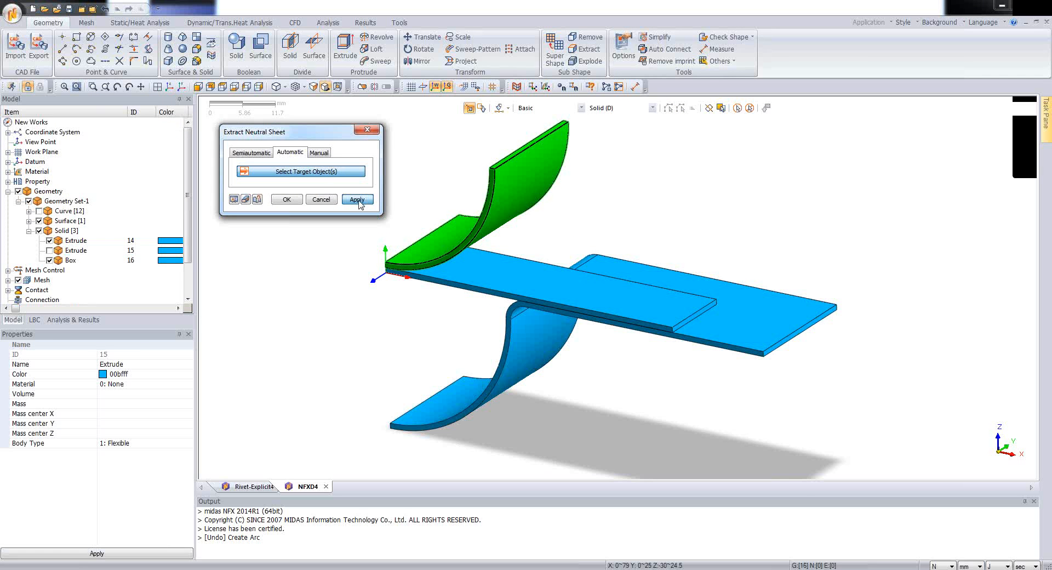
- Extract neutral sheets automatically from the box and from the lower extruded solid, and exit the command
{"action": "left_click", "coordinate": [506, 283]}
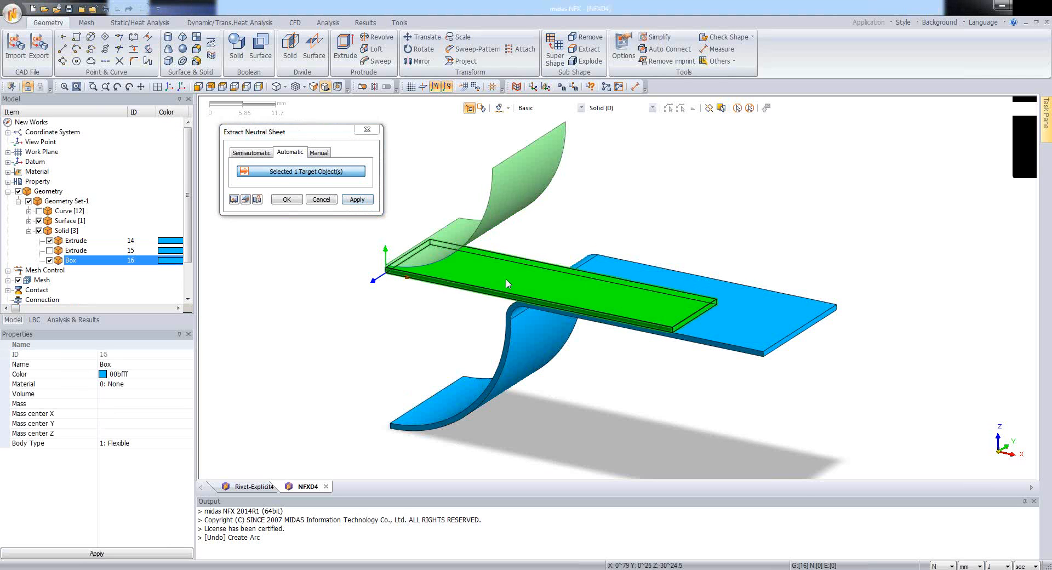
{"action": "left_click", "coordinate": [358, 199]}
{"action": "left_click", "coordinate": [707, 326]}
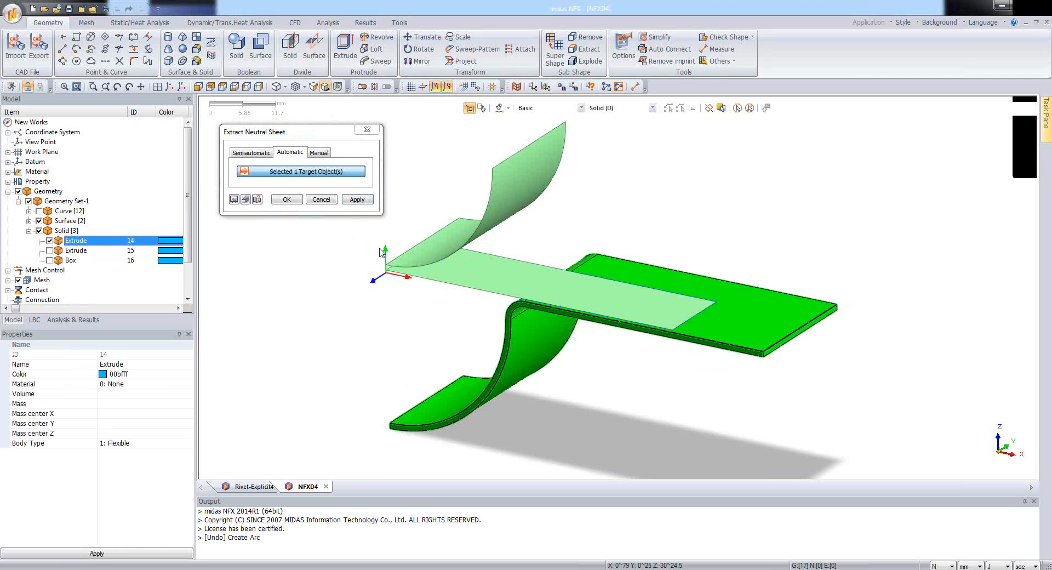
{"action": "left_click", "coordinate": [357, 200]}
{"action": "left_click", "coordinate": [321, 200]}
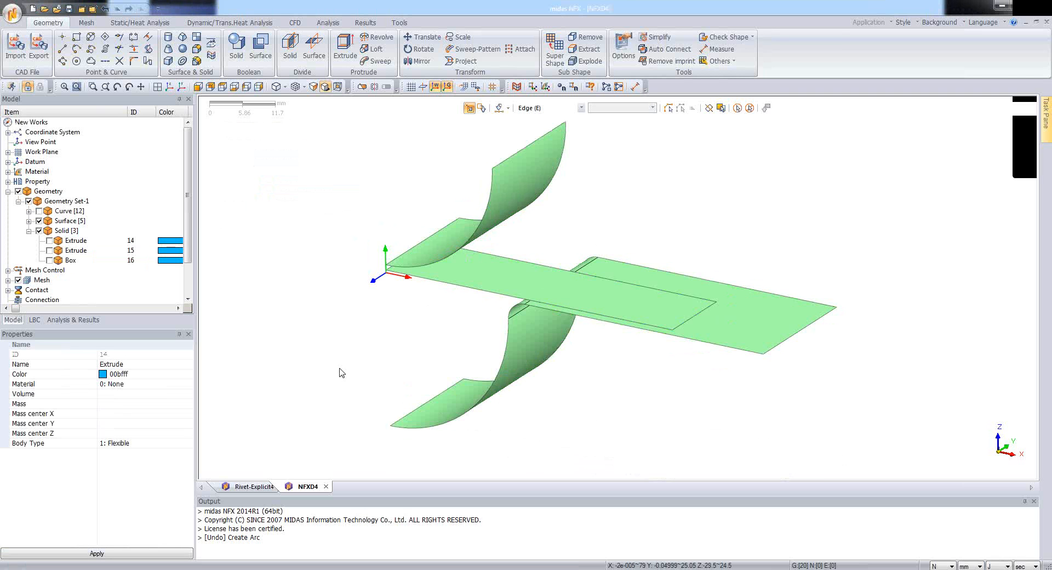
- Show both extruded solids and the box again alongside their neutral sheets
{"action": "middle_click_drag", "start_coordinate": [399, 359], "coordinate": [448, 330]}
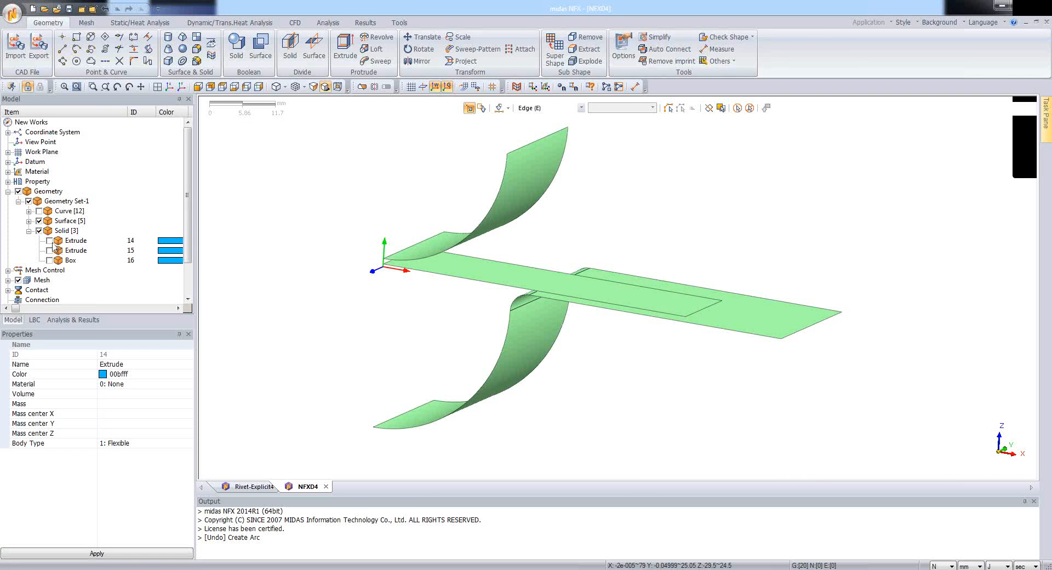
{"action": "left_click", "coordinate": [49, 240]}
{"action": "left_click", "coordinate": [50, 251]}
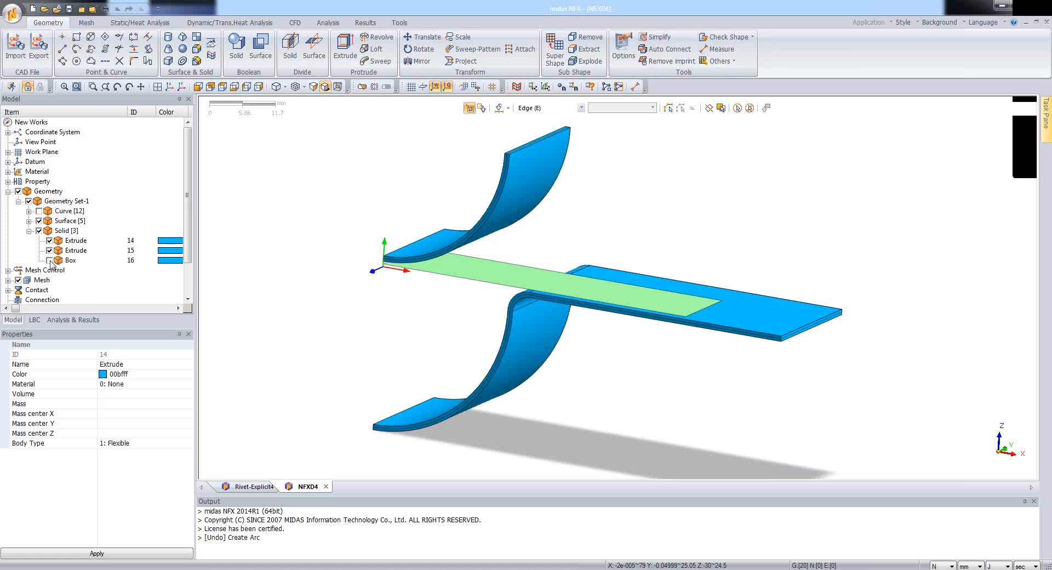
{"action": "left_click", "coordinate": [50, 260]}
{"action": "middle_click_drag", "start_coordinate": [477, 341], "coordinate": [477, 341]}
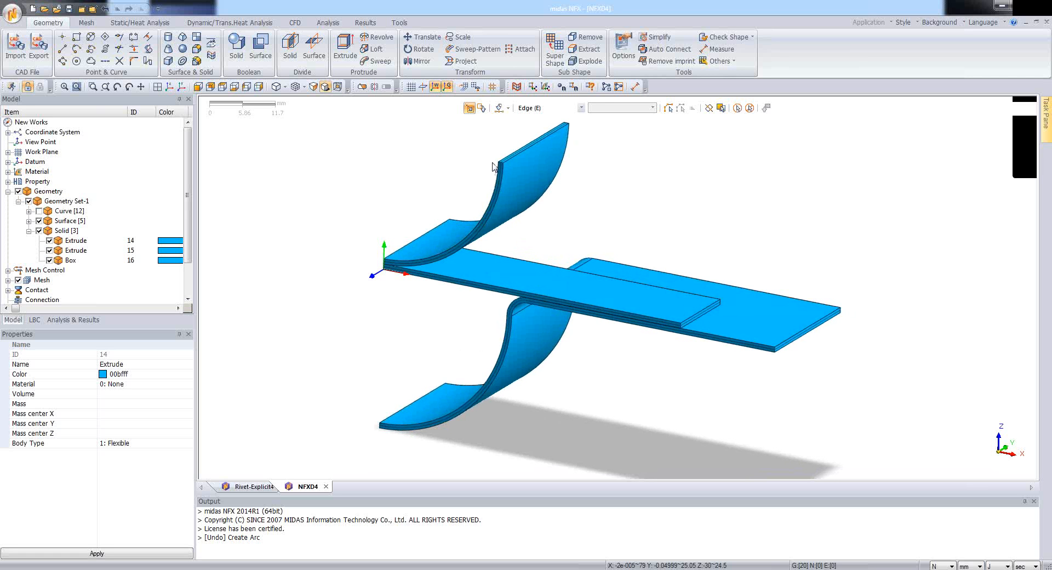
- Assign random colors to the geometry so that the individual bodies can be told apart
{"action": "left_click", "coordinate": [400, 22]}
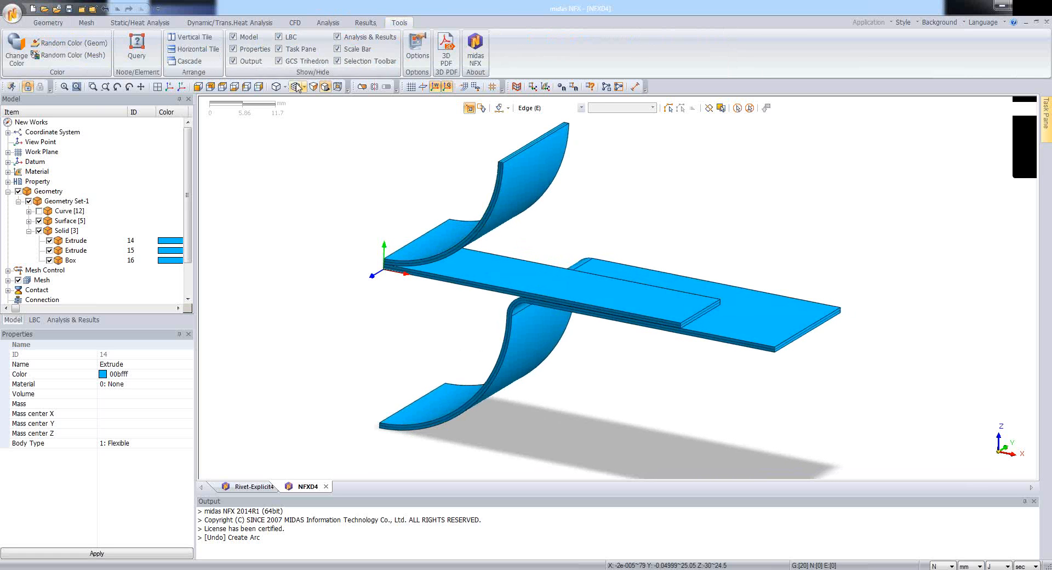
{"action": "left_click", "coordinate": [70, 43]}
{"action": "mouse_move", "coordinate": [382, 233]}
{"action": "middle_mouse_down"}
{"action": "mouse_move", "coordinate": [453, 223]}
{"action": "mouse_move", "coordinate": [376, 232]}
{"action": "middle_mouse_up"}
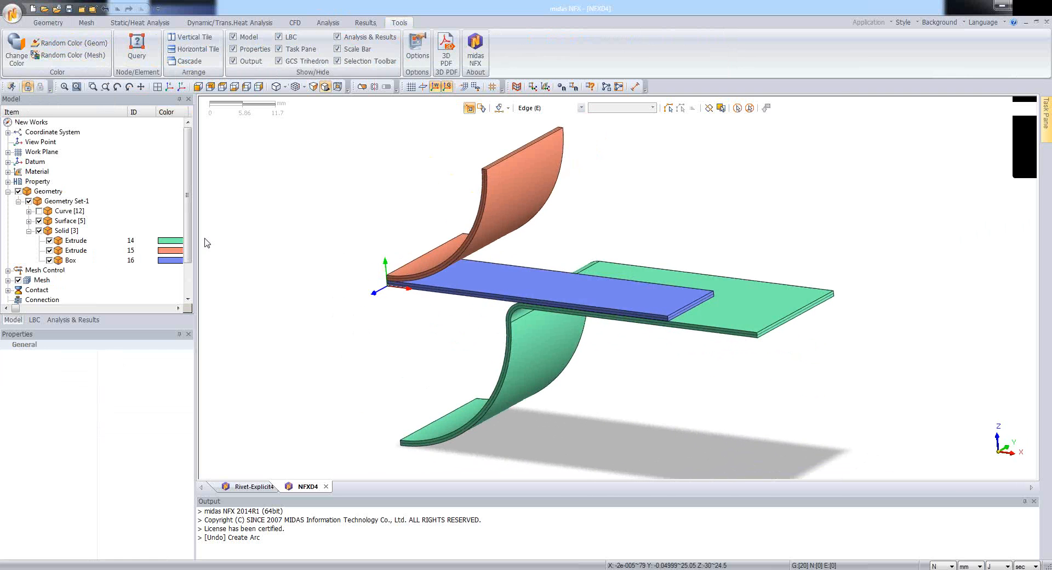
- Hide all three solids, keeping only the neutral surfaces displayed, and collapse the solid list
{"action": "left_click", "coordinate": [50, 260]}
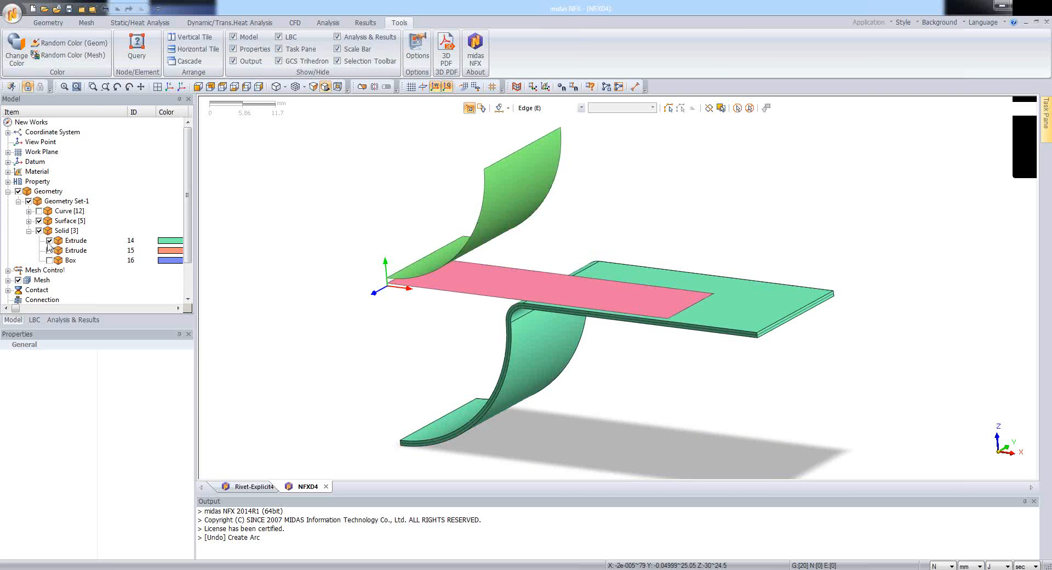
{"action": "left_click", "coordinate": [49, 240]}
{"action": "left_click", "coordinate": [29, 231]}
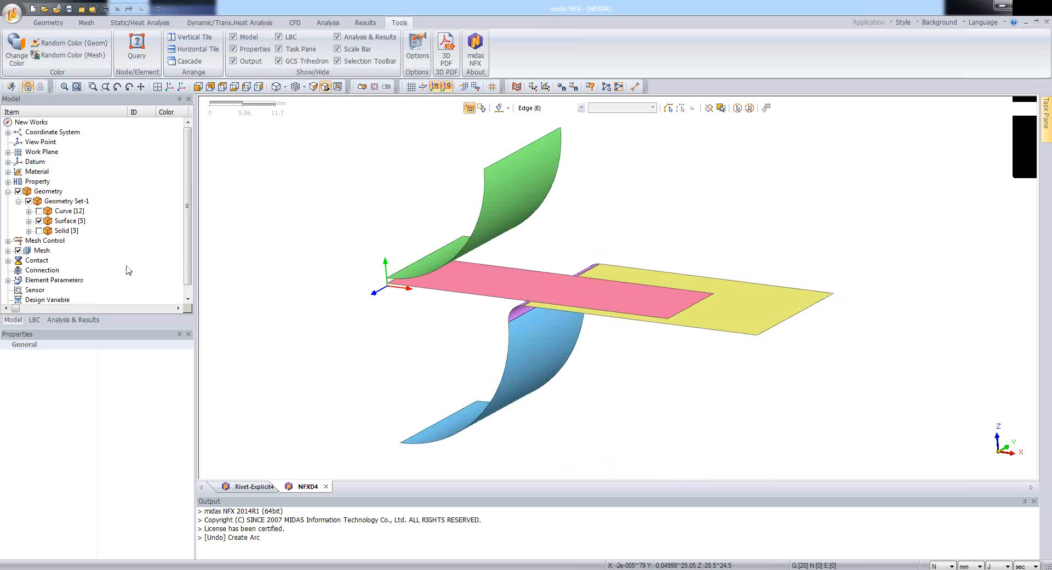
- Fuse the three surfaces of the lower part into one with the surface Boolean, keeping Merge Faces enabled
{"action": "middle_click_drag", "start_coordinate": [479, 322], "coordinate": [429, 345]}
{"action": "scroll", "coordinate": [590, 326], "scroll_direction": "up", "scroll_amount": 3}
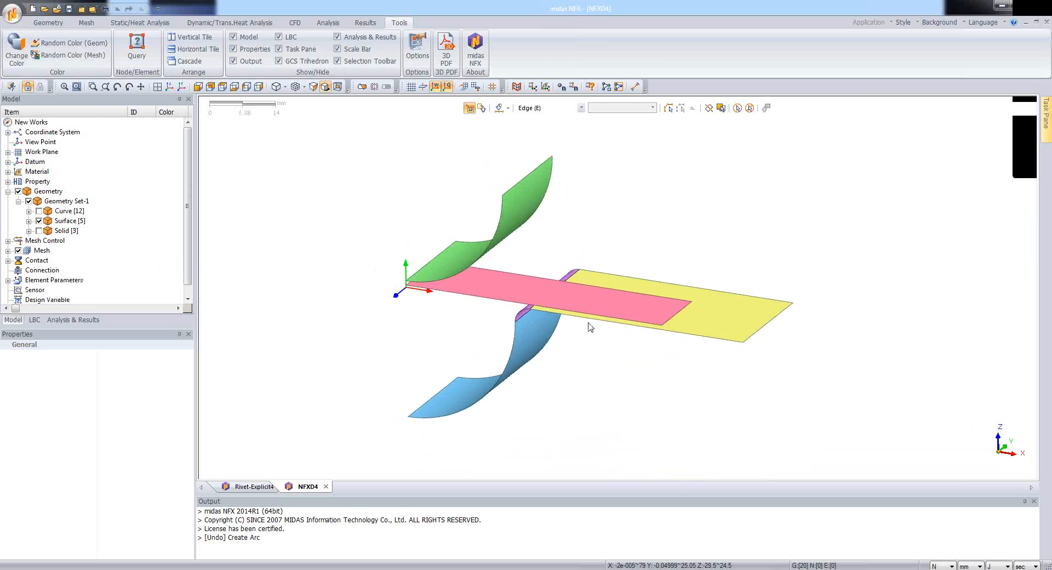
{"action": "left_click", "coordinate": [82, 24]}
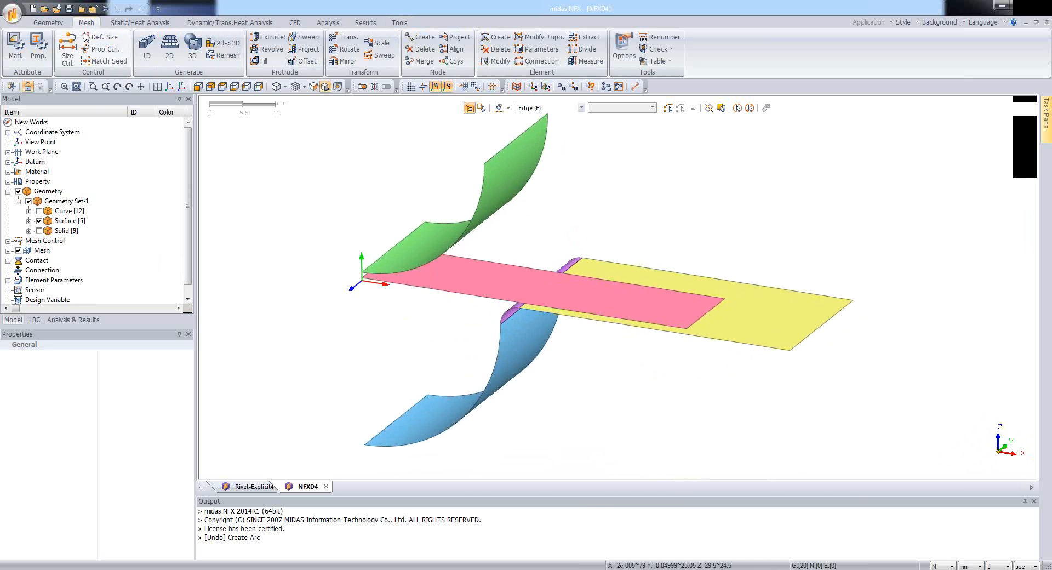
{"action": "left_click", "coordinate": [41, 24]}
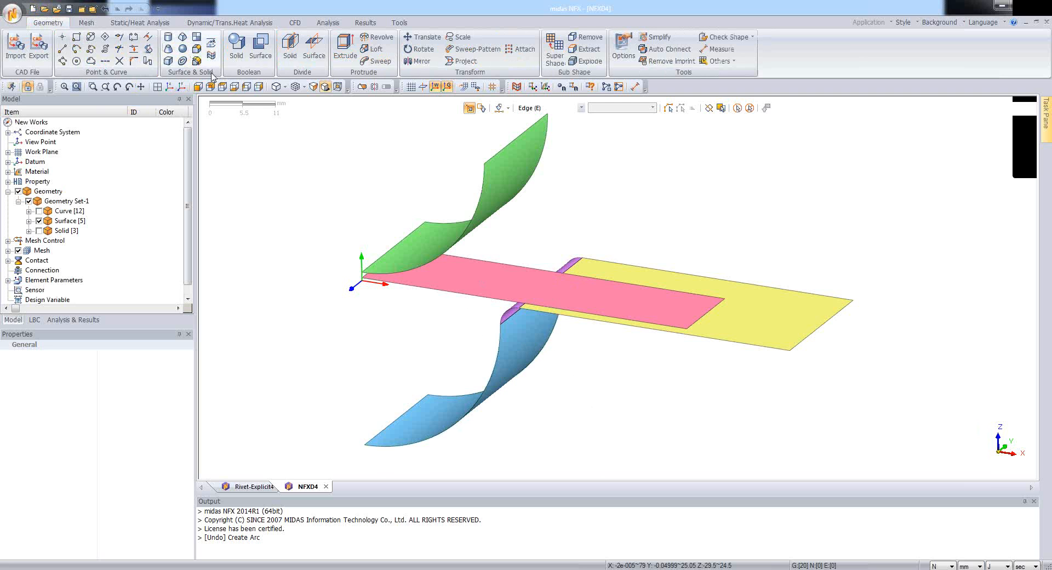
{"action": "left_click", "coordinate": [260, 47]}
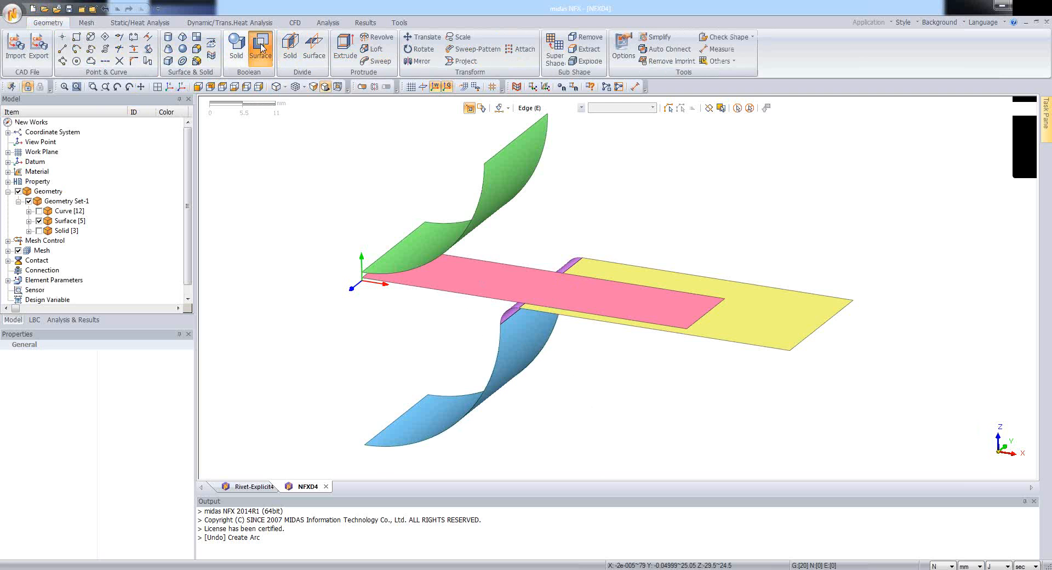
{"action": "left_click_drag", "start_coordinate": [111, 104], "coordinate": [237, 132]}
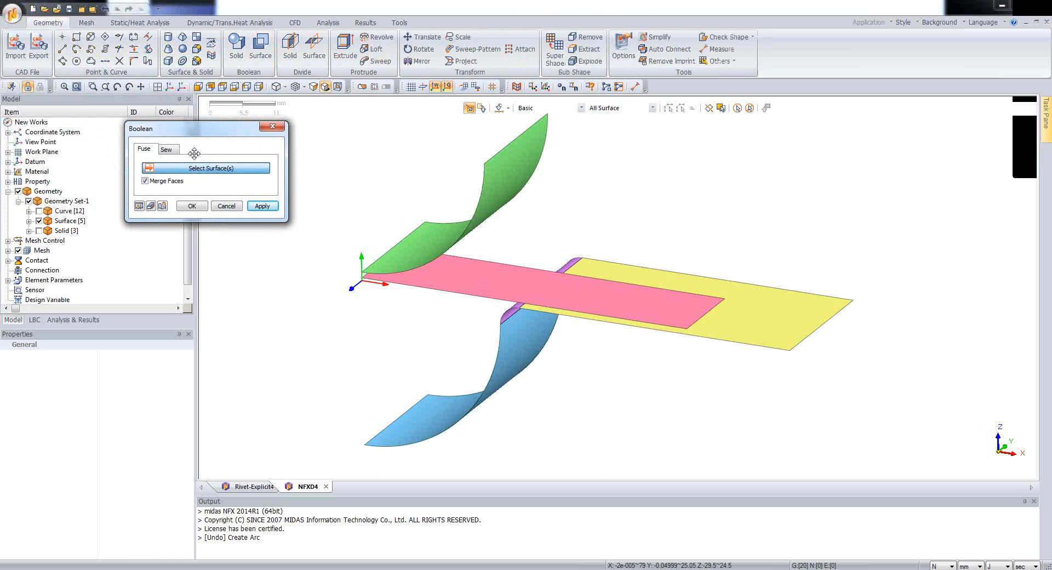
{"action": "left_click", "coordinate": [510, 323]}
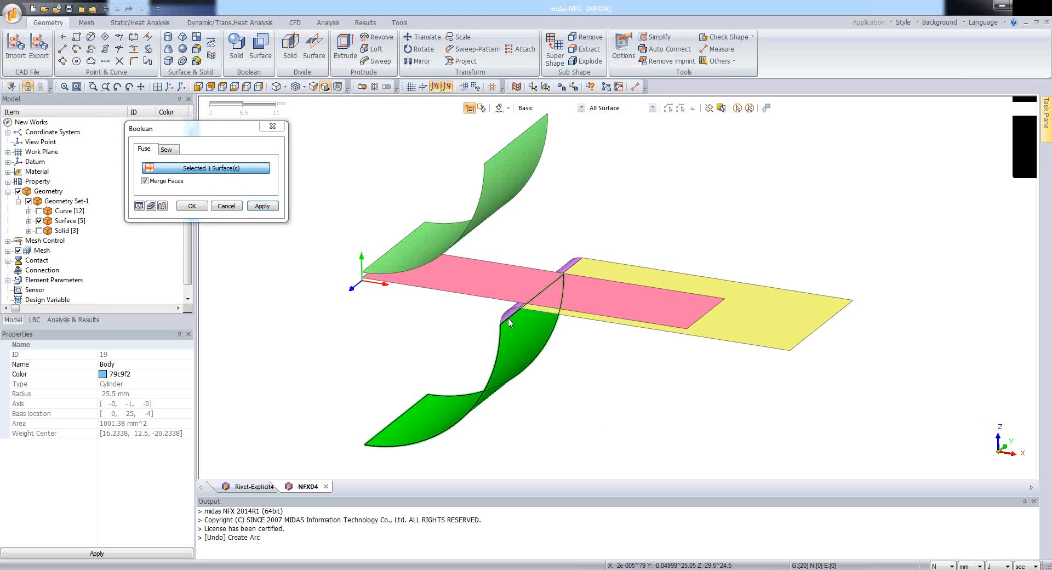
{"action": "left_click", "coordinate": [629, 309]}
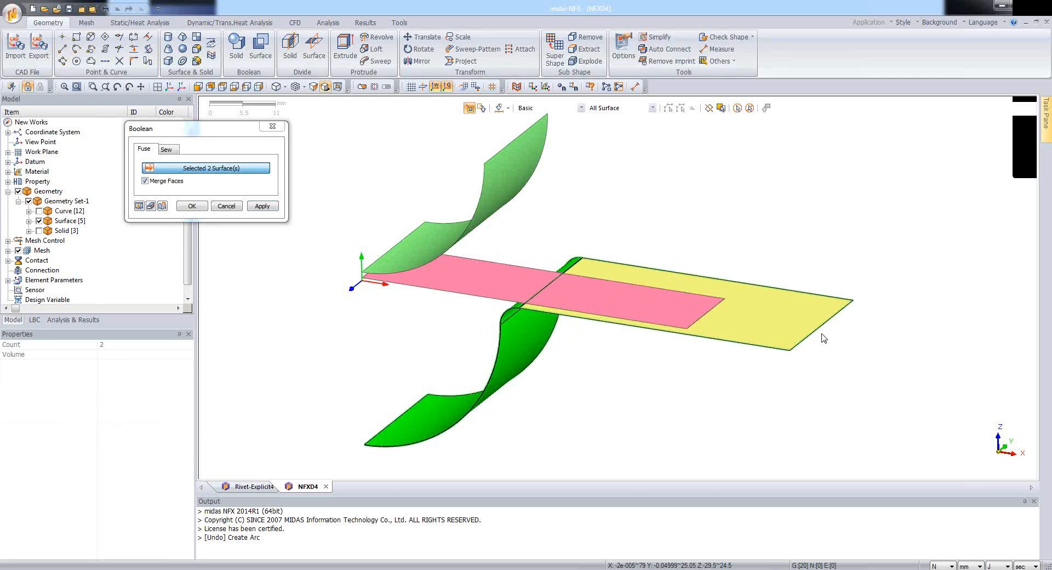
{"action": "left_click", "coordinate": [777, 341]}
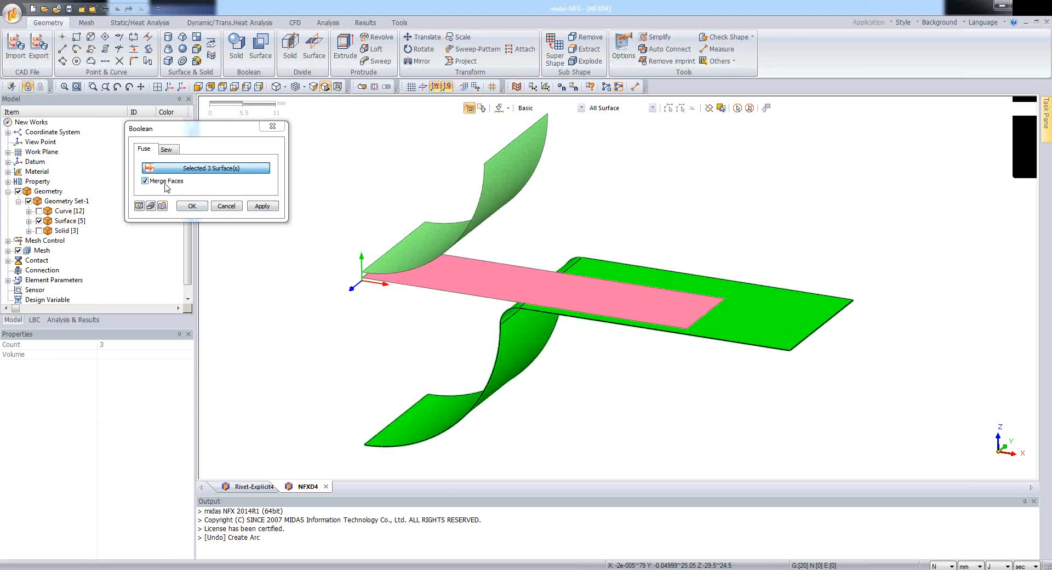
{"action": "left_click", "coordinate": [196, 208]}
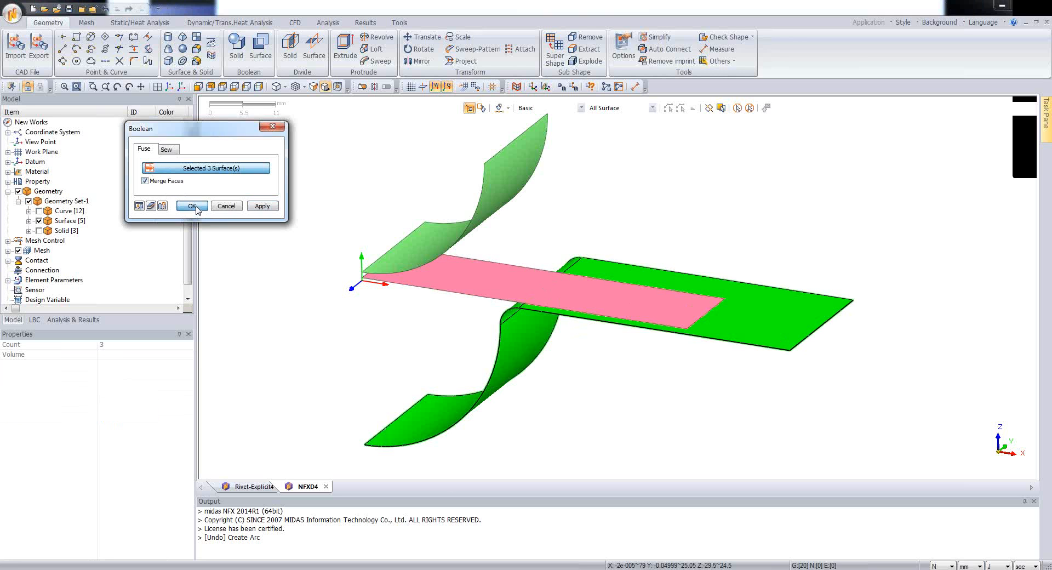
- List the surface bodies, hide each of the three, and show them again to examine the fused lower sheet alongside the others
{"action": "left_click", "coordinate": [28, 221]}
{"action": "left_click", "coordinate": [49, 251]}
{"action": "left_click", "coordinate": [50, 241]}
{"action": "left_click", "coordinate": [49, 231]}
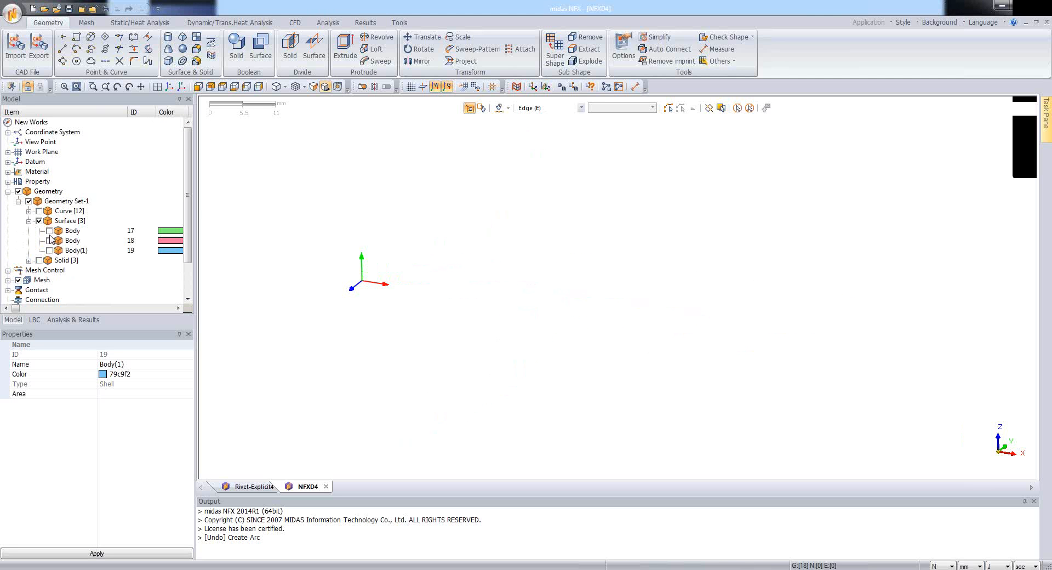
{"action": "left_click", "coordinate": [50, 231]}
{"action": "left_click", "coordinate": [49, 240]}
{"action": "left_click", "coordinate": [49, 251]}
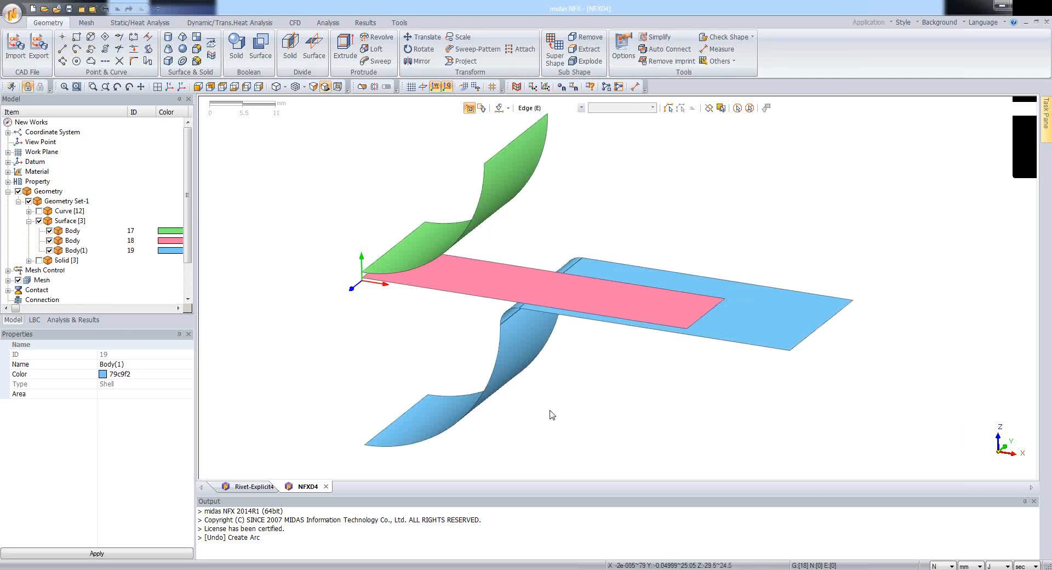
{"action": "middle_click_drag", "start_coordinate": [526, 409], "coordinate": [542, 375]}
{"action": "middle_click_drag", "start_coordinate": [530, 321], "coordinate": [561, 295]}
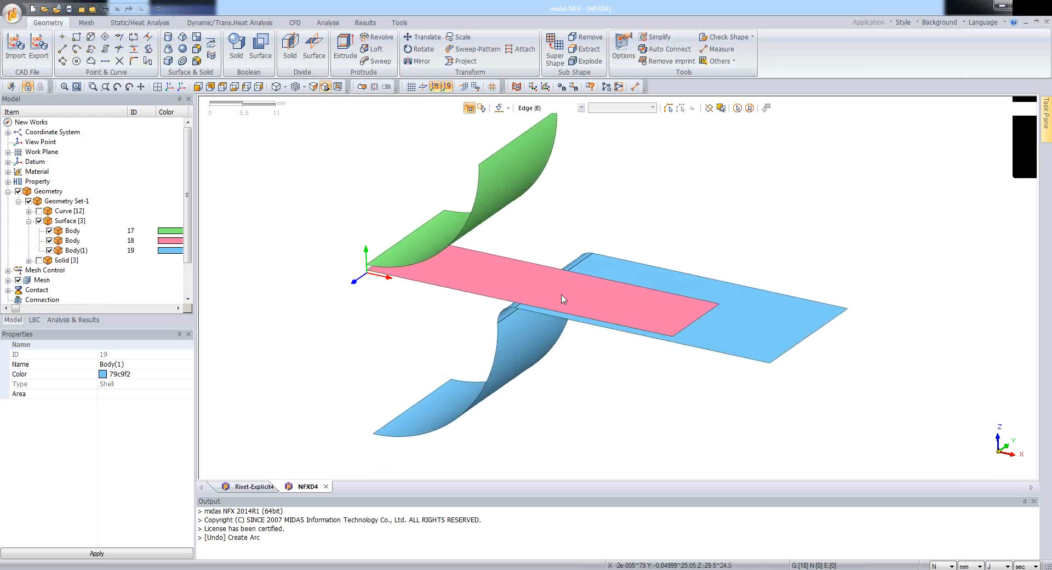
{"action": "scroll", "coordinate": [562, 299], "scroll_direction": "up", "scroll_amount": 2}
{"action": "scroll", "coordinate": [452, 472], "scroll_direction": "down", "scroll_amount": 3}
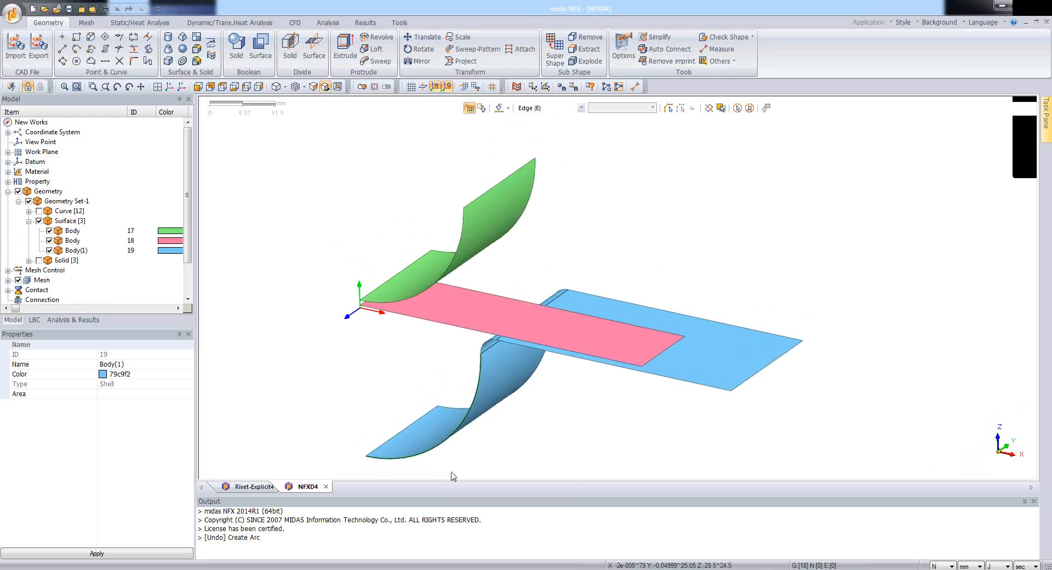
{"action": "scroll", "coordinate": [505, 406], "scroll_direction": "up", "scroll_amount": 2}
{"action": "scroll", "coordinate": [485, 446], "scroll_direction": "down", "scroll_amount": 3}
{"action": "scroll", "coordinate": [448, 481], "scroll_direction": "up", "scroll_amount": 3}
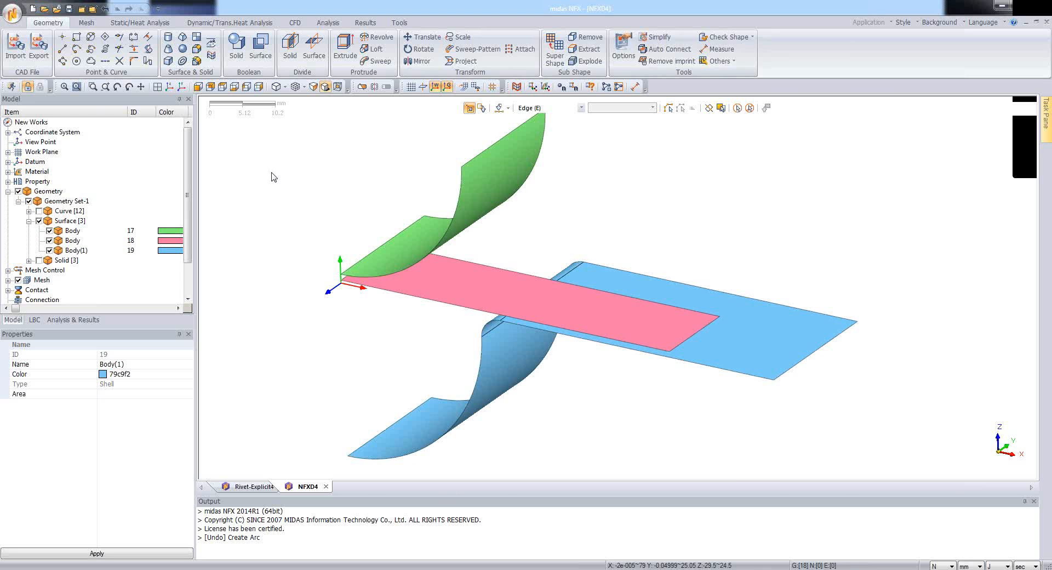
- Break the front long edge of the flat pink middle sheet at a ratio of 0.333 with Break Curve
{"action": "left_click", "coordinate": [134, 38]}
{"action": "left_click_drag", "start_coordinate": [91, 101], "coordinate": [303, 147]}
{"action": "left_click", "coordinate": [548, 109]}
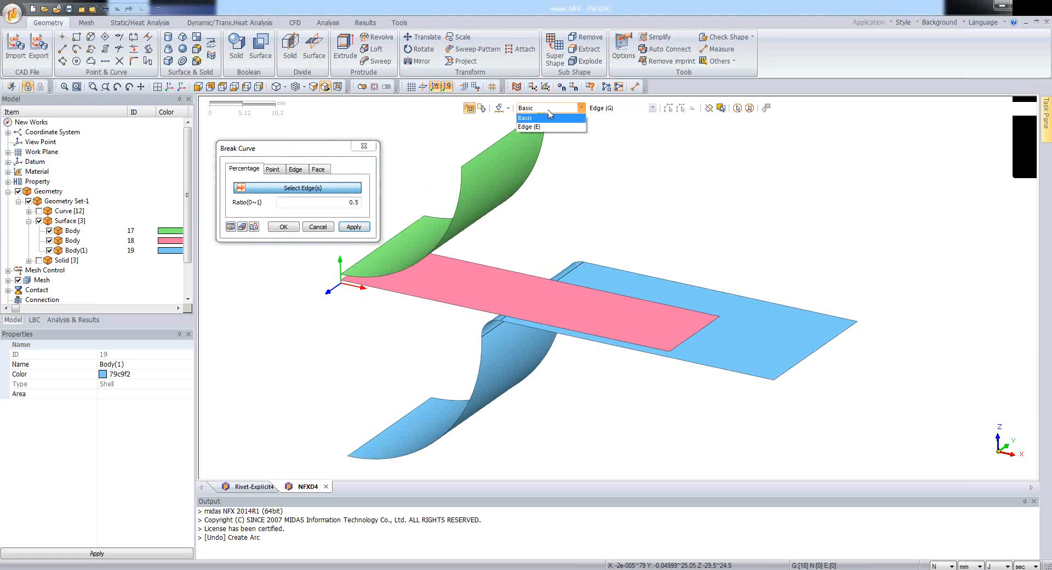
{"action": "left_click", "coordinate": [537, 128]}
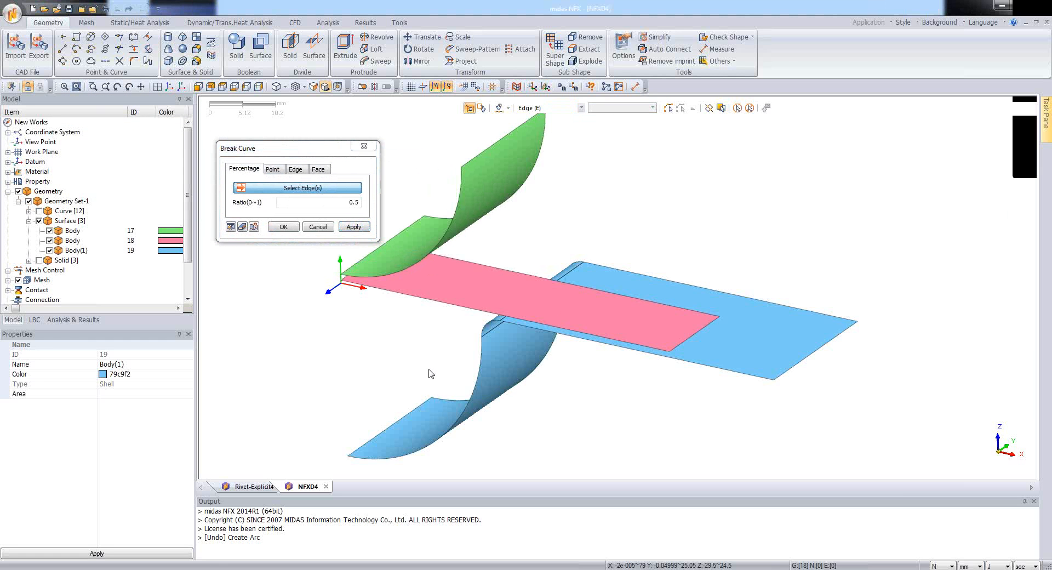
{"action": "left_click", "coordinate": [469, 307]}
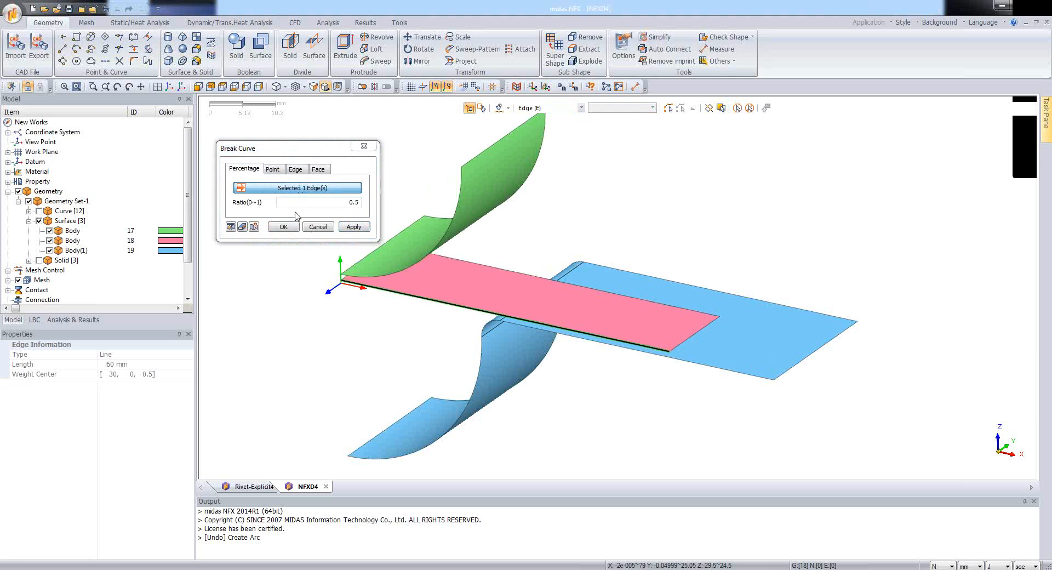
{"action": "left_click_drag", "start_coordinate": [354, 202], "coordinate": [365, 204]}
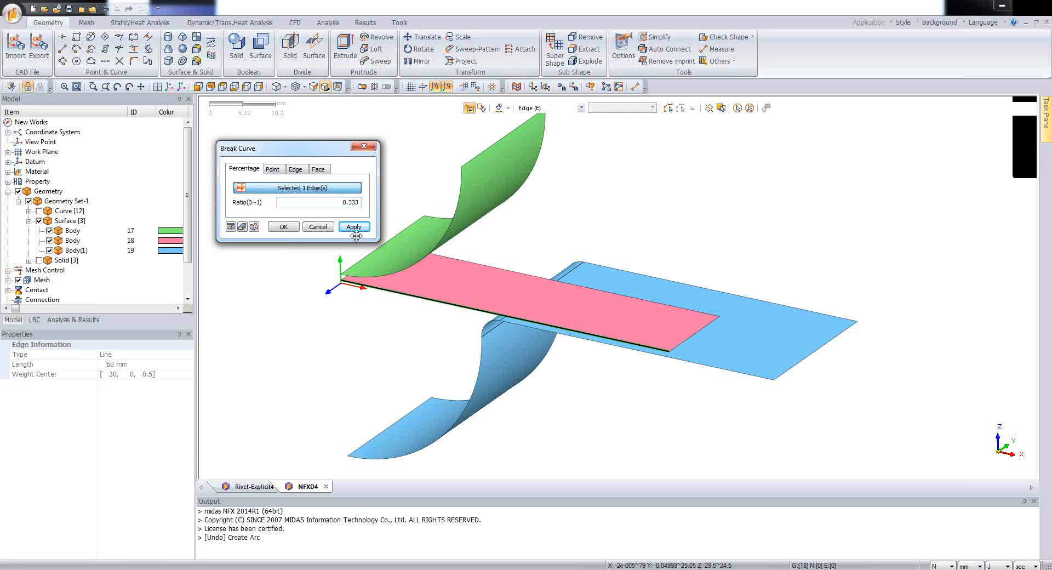
{"action": "left_click", "coordinate": [353, 227]}
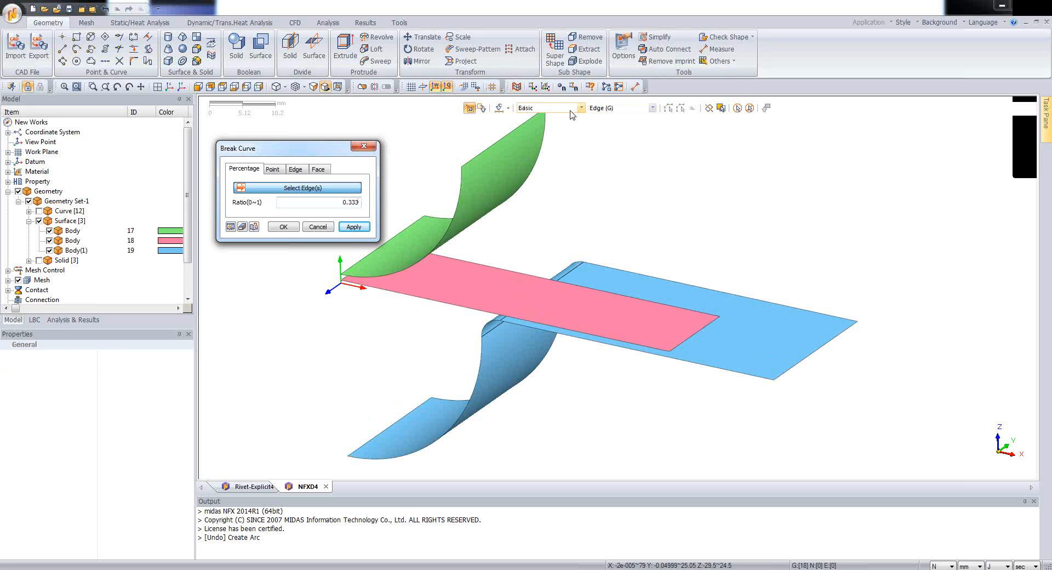
- Break the rear long edge of the pink sheet at the same 0.333 ratio and finish Break Curve
{"action": "left_click", "coordinate": [548, 108]}
{"action": "left_click", "coordinate": [534, 125]}
{"action": "left_click", "coordinate": [521, 276]}
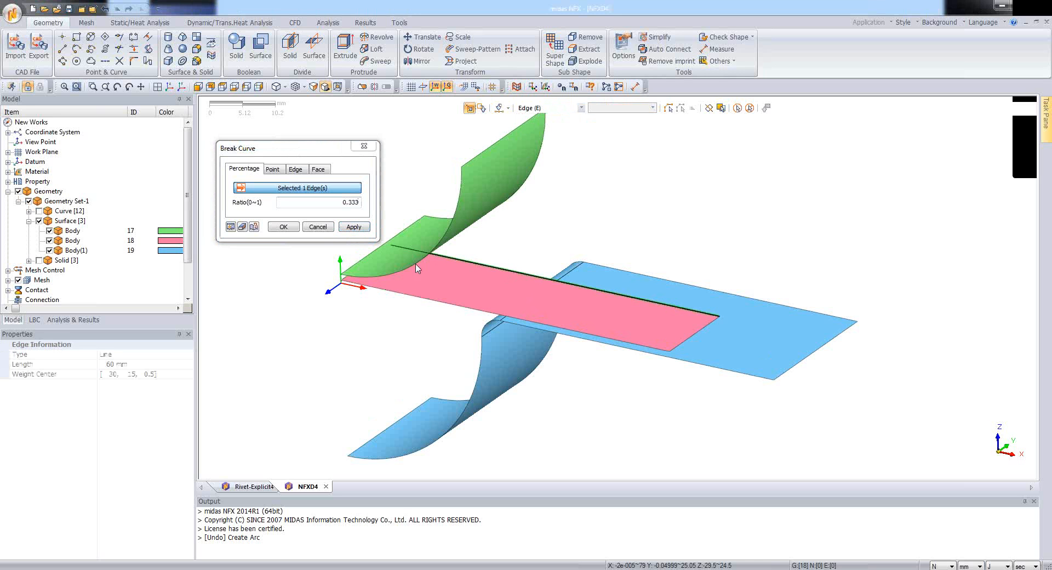
{"action": "left_click", "coordinate": [359, 229]}
{"action": "left_click", "coordinate": [318, 227]}
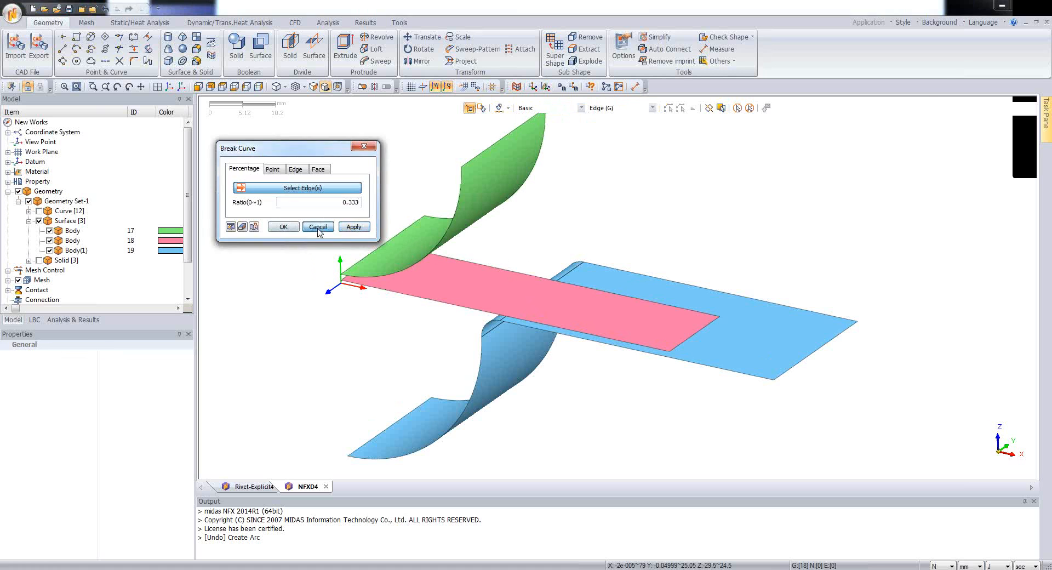
- Draw a 3D line across the pink sheet between the break points on its two long edges
{"action": "left_click", "coordinate": [62, 50]}
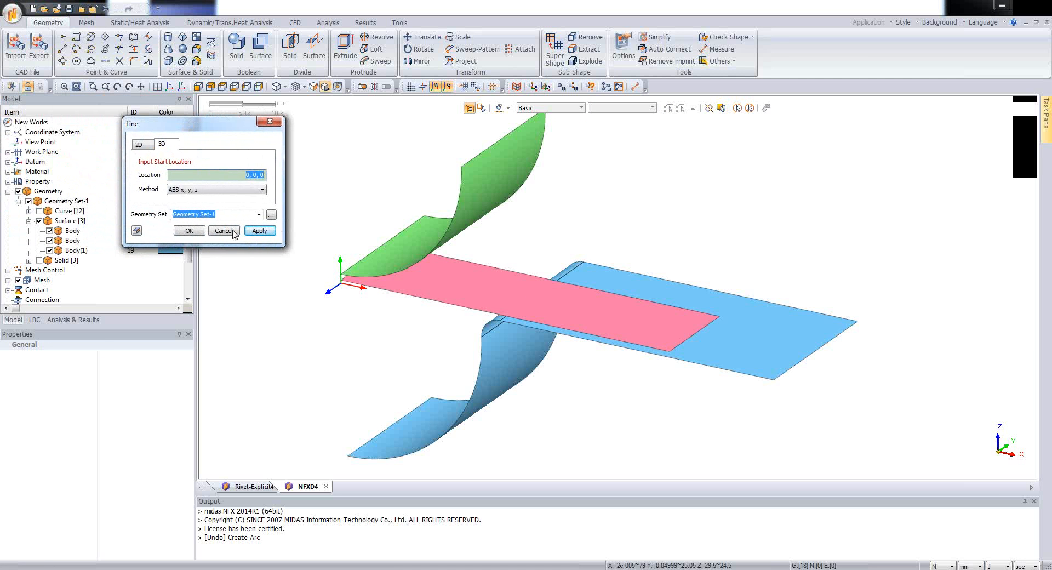
{"action": "left_click", "coordinate": [560, 330]}
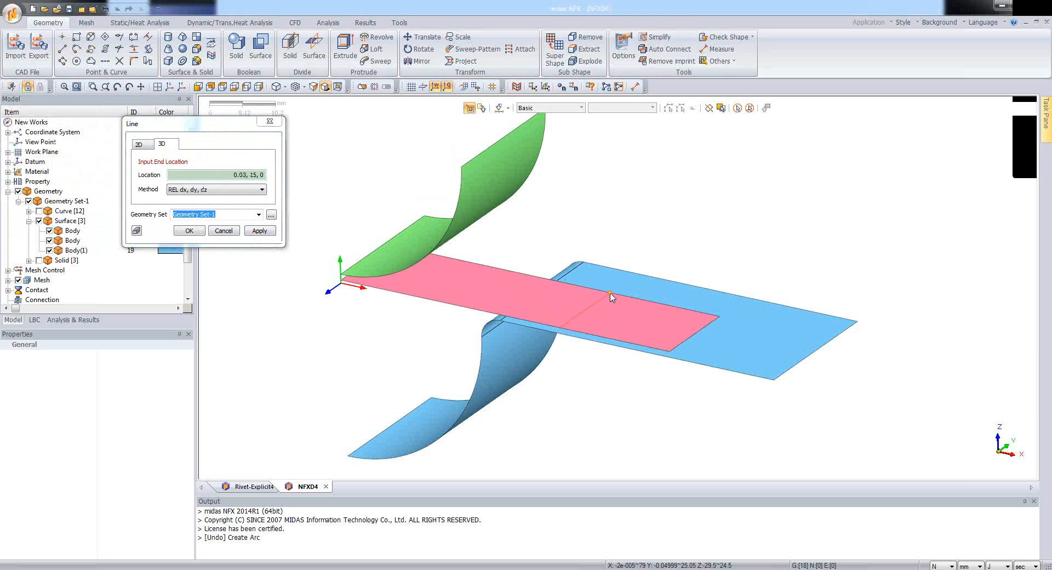
{"action": "left_click", "coordinate": [610, 294]}
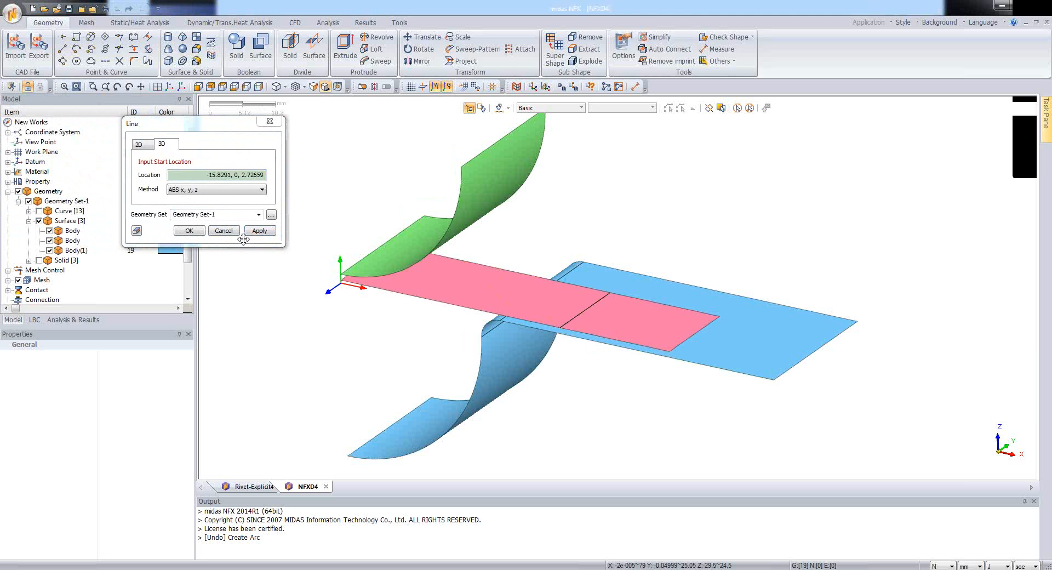
{"action": "left_click", "coordinate": [223, 230]}
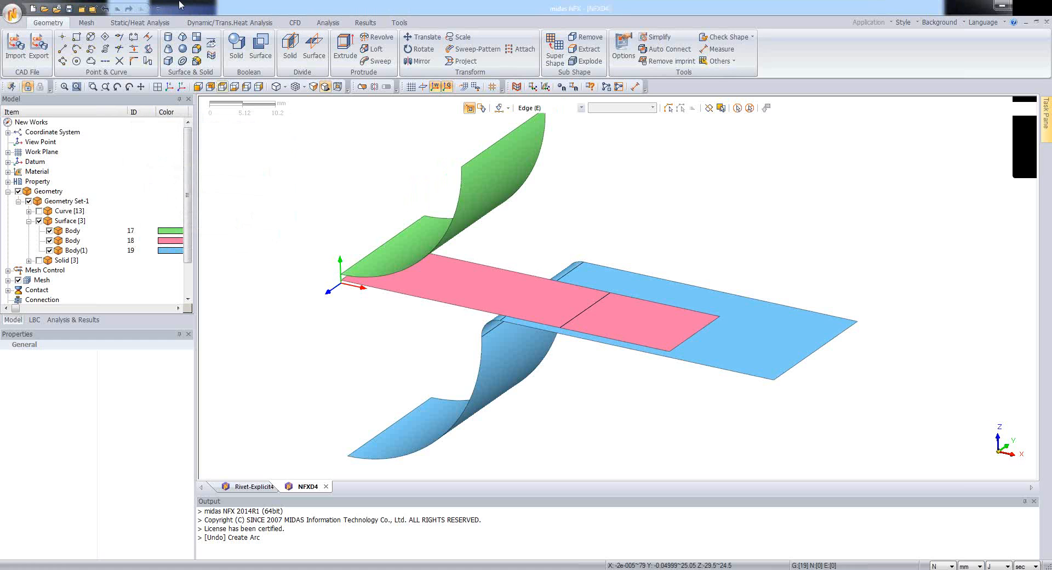
- Imprint the cross line onto the pink sheet's face, using the face as target and the line as tool curve
{"action": "left_click", "coordinate": [213, 46]}
{"action": "left_click_drag", "start_coordinate": [61, 103], "coordinate": [181, 137]}
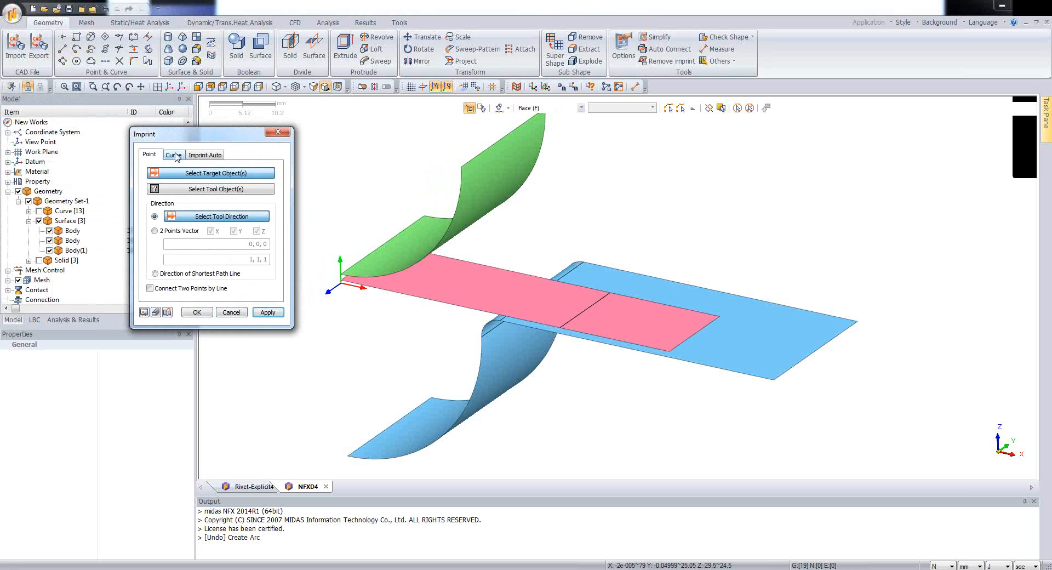
{"action": "left_click", "coordinate": [174, 155]}
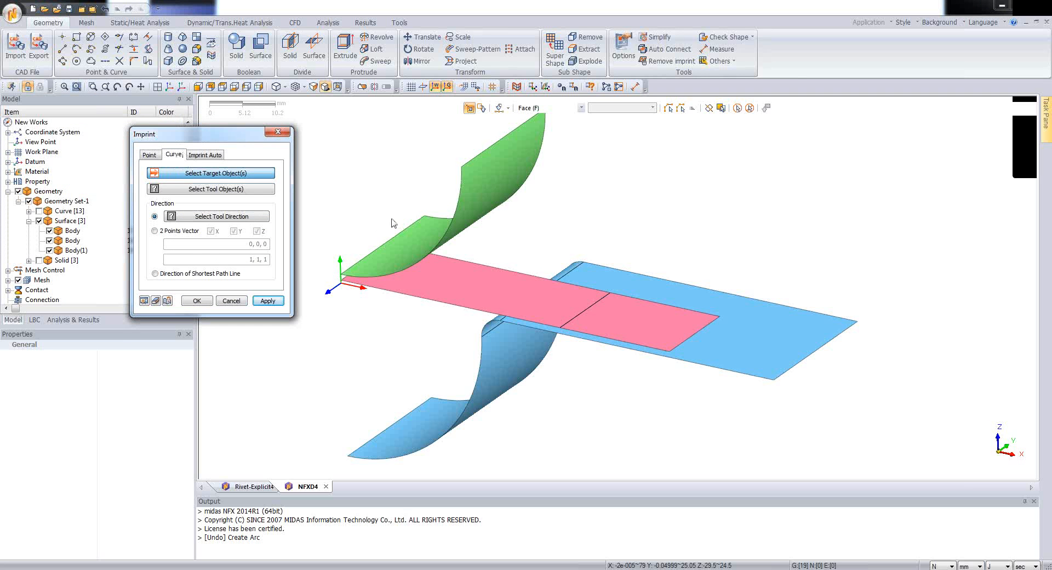
{"action": "left_click", "coordinate": [521, 296]}
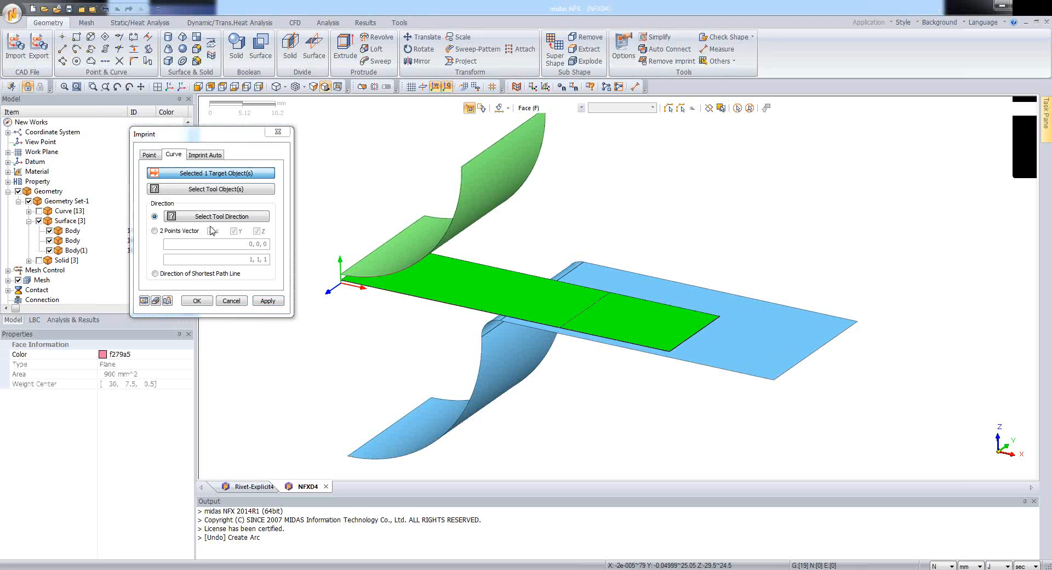
{"action": "left_click", "coordinate": [192, 192]}
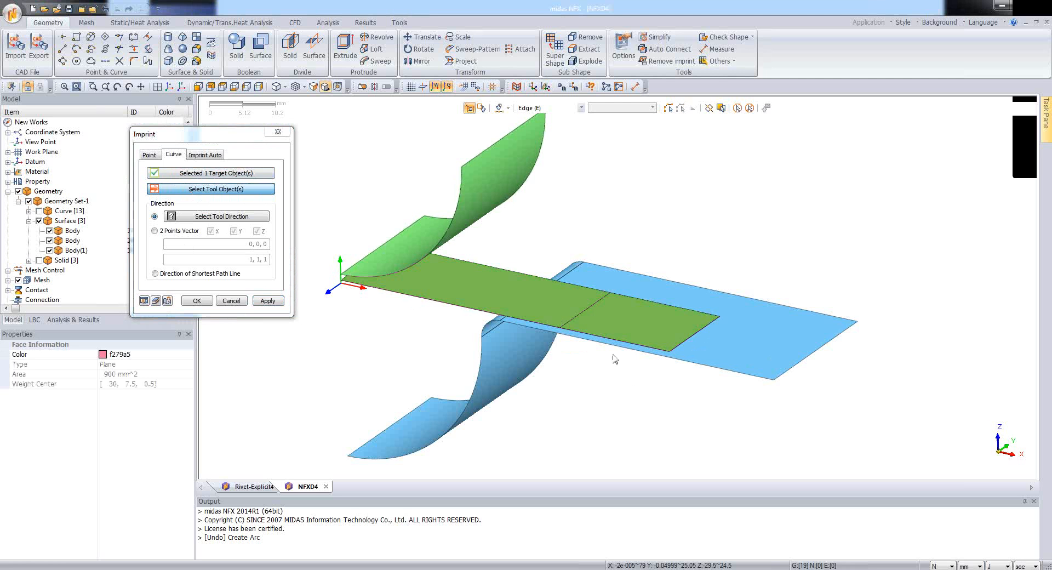
{"action": "left_click", "coordinate": [575, 318]}
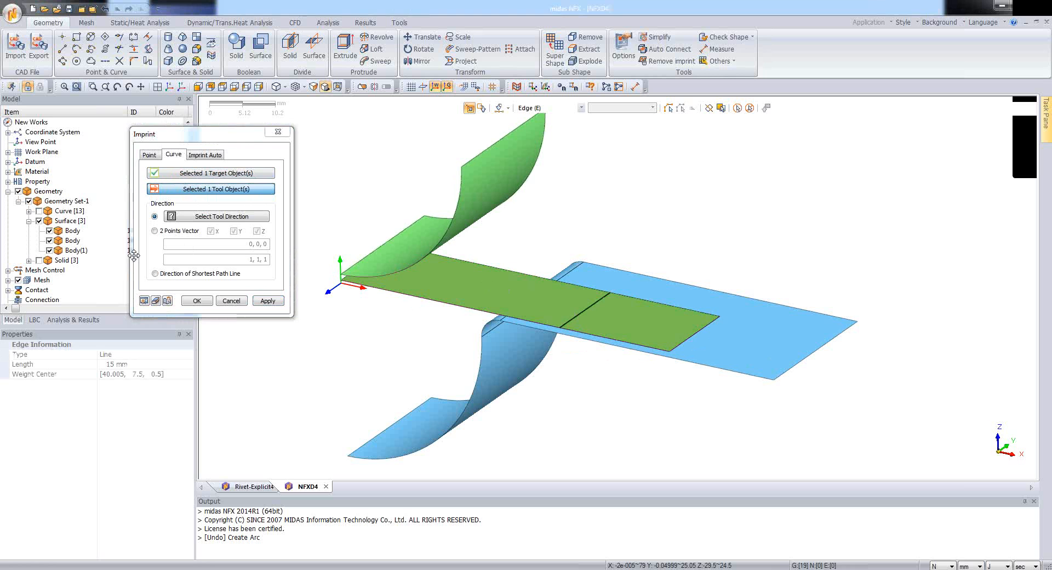
{"action": "left_click", "coordinate": [196, 300]}
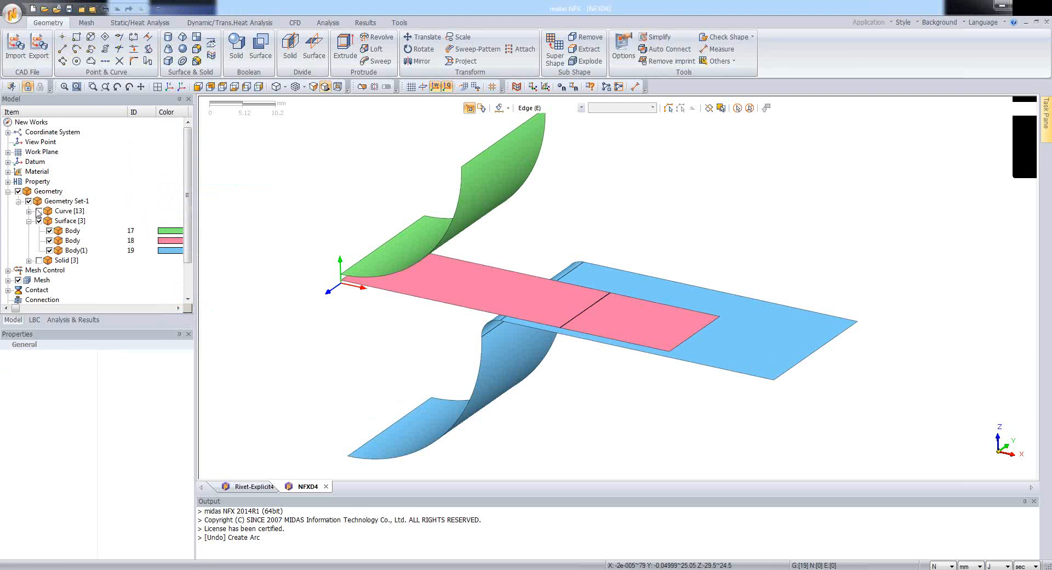
{"action": "scroll", "coordinate": [350, 373], "scroll_direction": "down", "scroll_amount": 2}
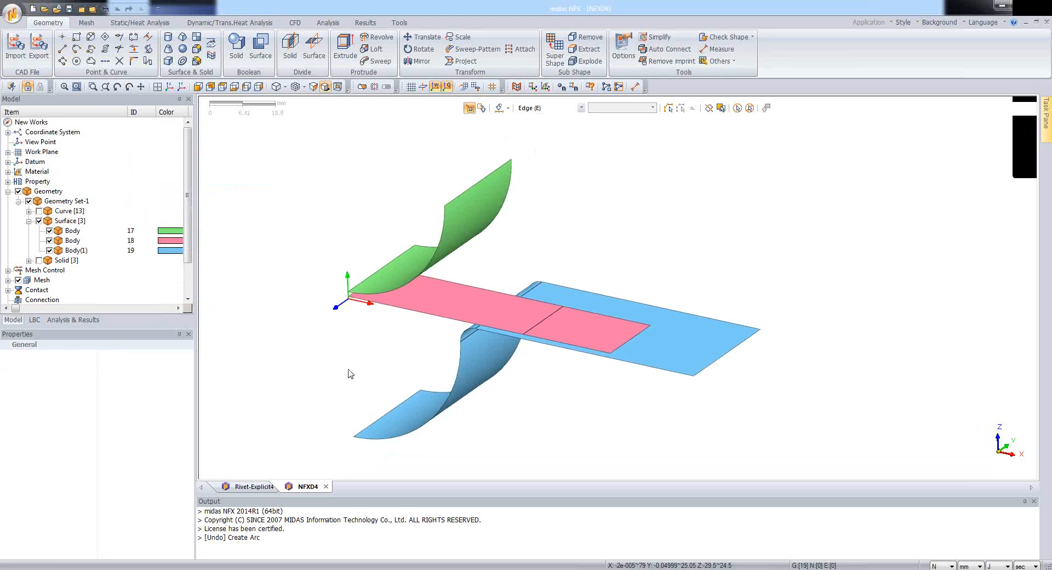
{"action": "scroll", "coordinate": [350, 377], "scroll_direction": "up", "scroll_amount": 2}
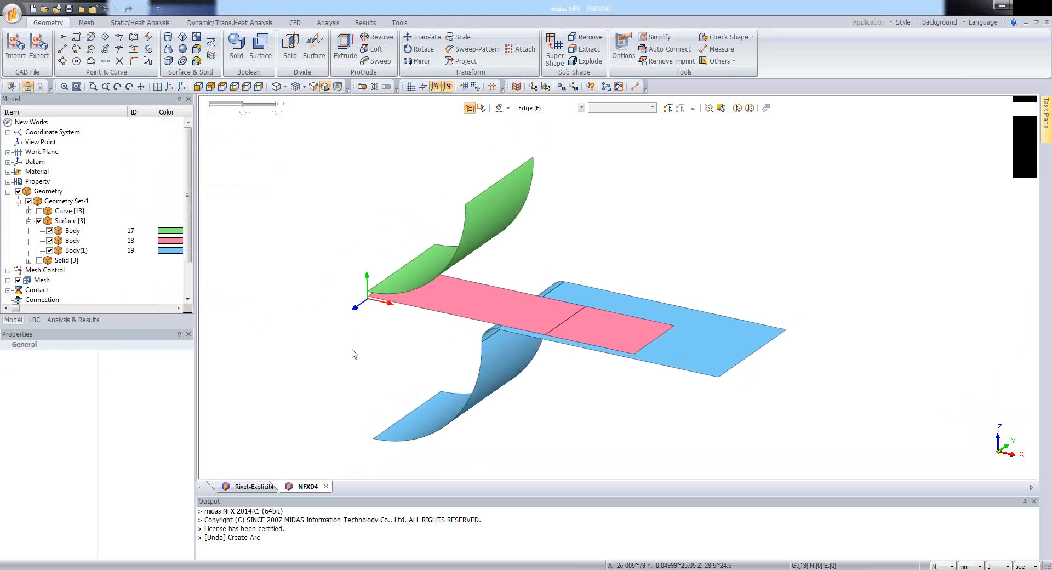
{"action": "scroll", "coordinate": [353, 354], "scroll_direction": "down", "scroll_amount": 1}
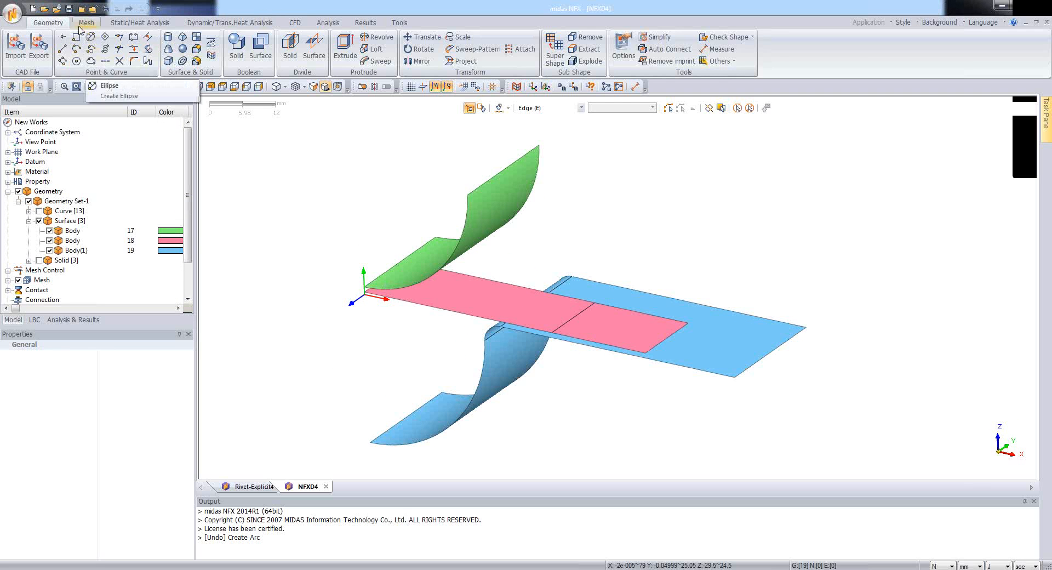
- Apply an edge size control with 160 divisions to the longer segment of the pink sheet's rear edge
{"action": "left_click", "coordinate": [86, 23]}
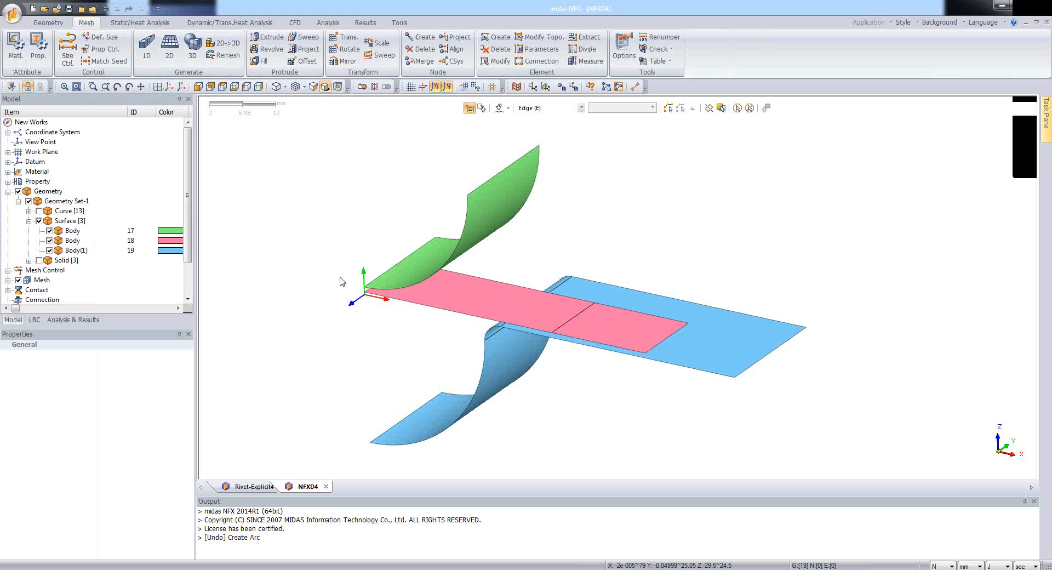
{"action": "scroll", "coordinate": [323, 385], "scroll_direction": "down", "scroll_amount": 2}
{"action": "scroll", "coordinate": [311, 397], "scroll_direction": "up", "scroll_amount": 2}
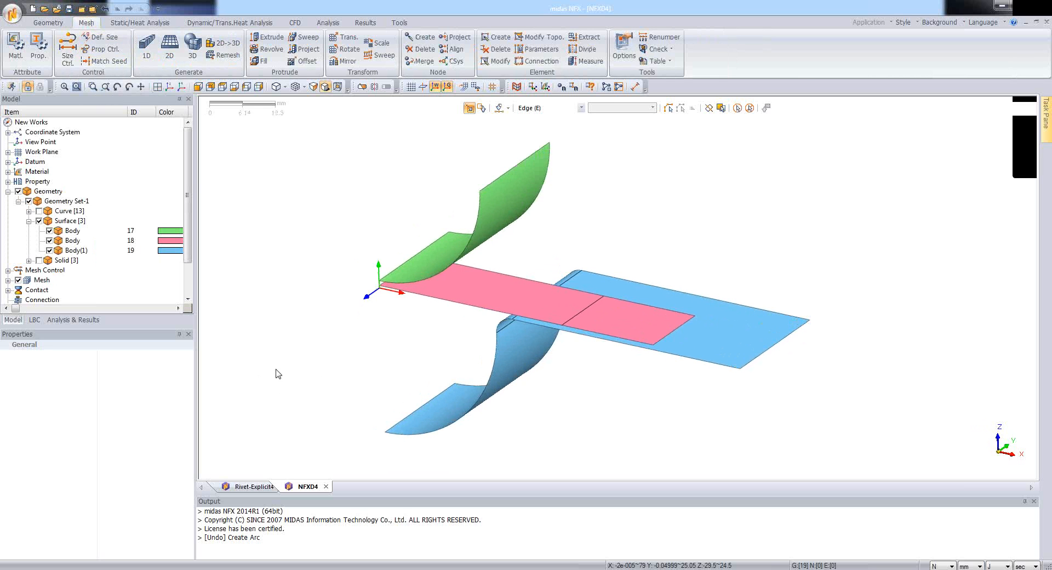
{"action": "scroll", "coordinate": [324, 337], "scroll_direction": "up", "scroll_amount": 3}
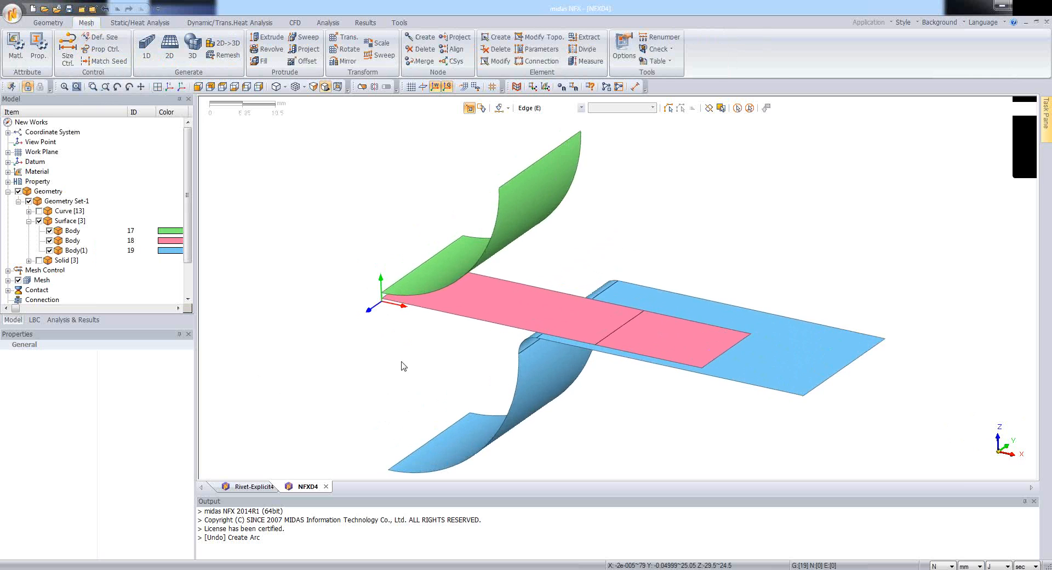
{"action": "scroll", "coordinate": [405, 366], "scroll_direction": "down", "scroll_amount": 2}
{"action": "scroll", "coordinate": [446, 472], "scroll_direction": "up", "scroll_amount": 2}
{"action": "scroll", "coordinate": [446, 472], "scroll_direction": "down", "scroll_amount": 2}
{"action": "scroll", "coordinate": [393, 427], "scroll_direction": "up", "scroll_amount": 2}
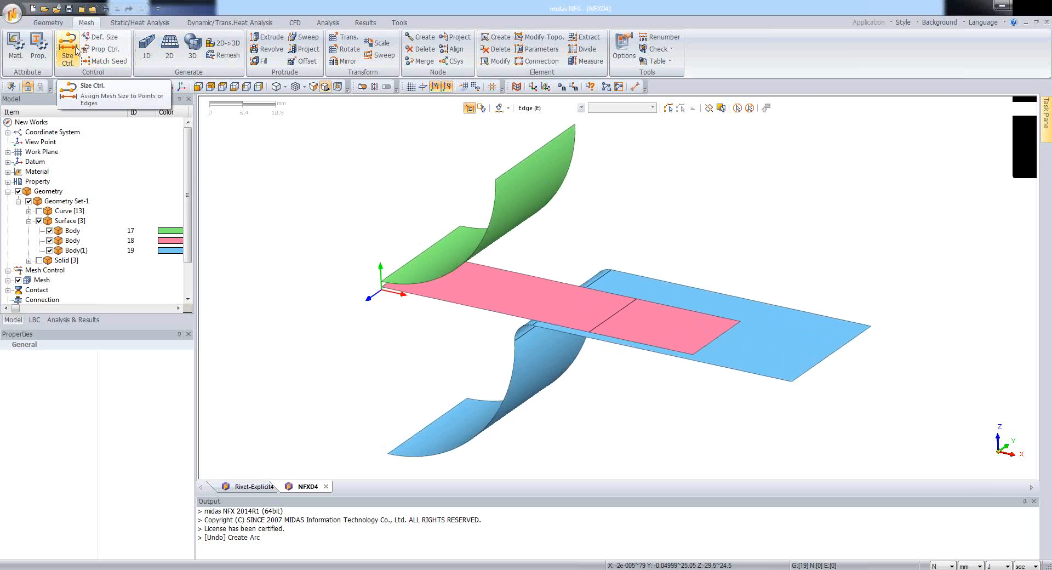
{"action": "left_click", "coordinate": [66, 49]}
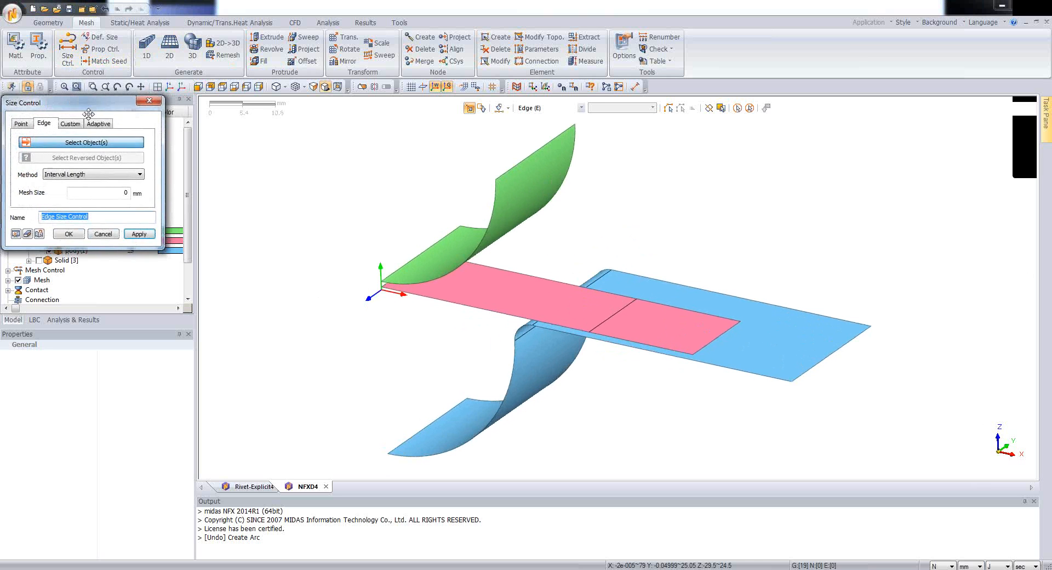
{"action": "left_click_drag", "start_coordinate": [66, 104], "coordinate": [238, 169]}
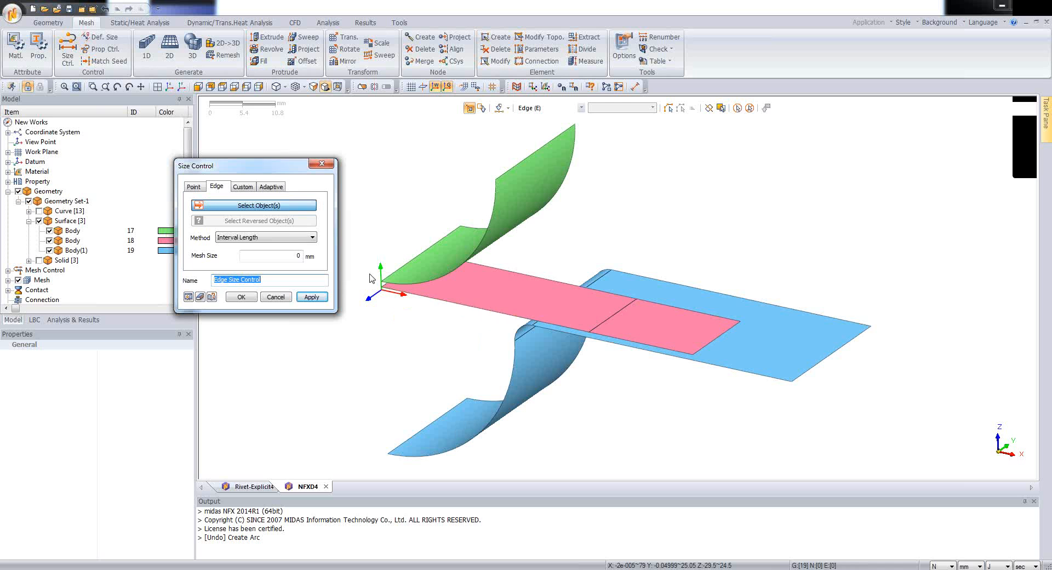
{"action": "left_click_drag", "start_coordinate": [277, 171], "coordinate": [295, 184]}
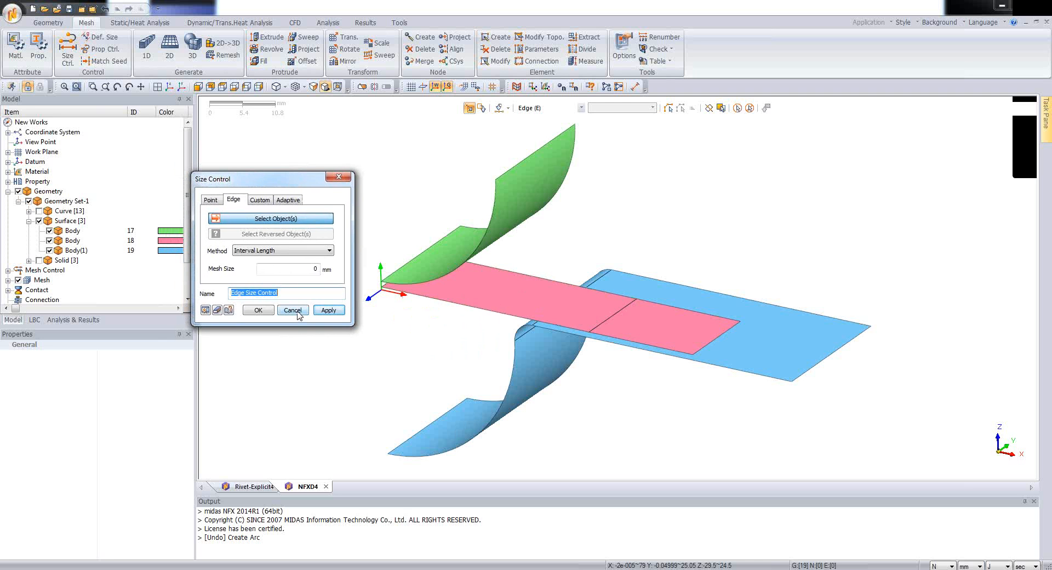
{"action": "left_click", "coordinate": [541, 282]}
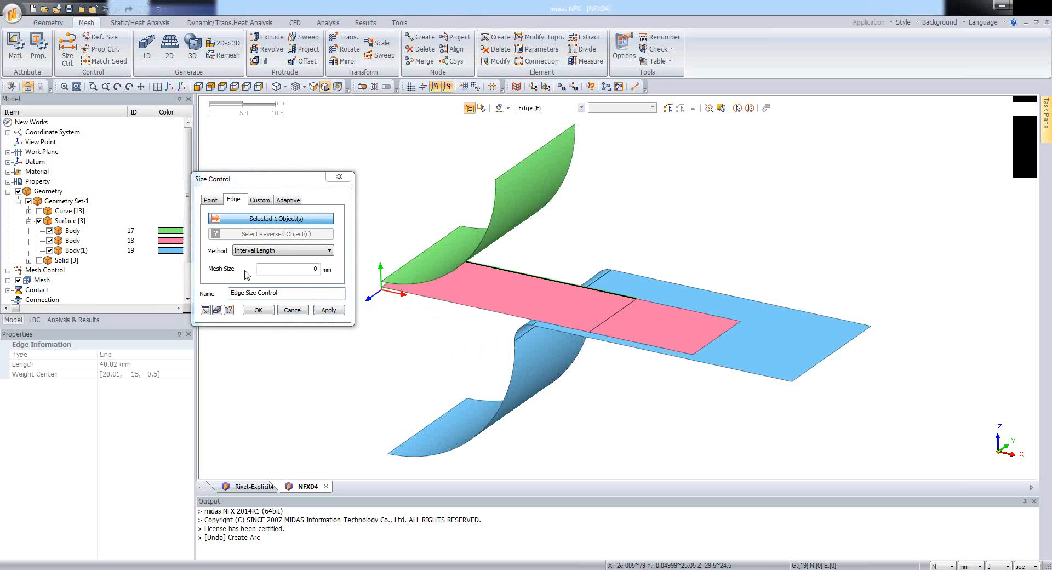
{"action": "left_click", "coordinate": [285, 250]}
{"action": "left_click", "coordinate": [305, 271]}
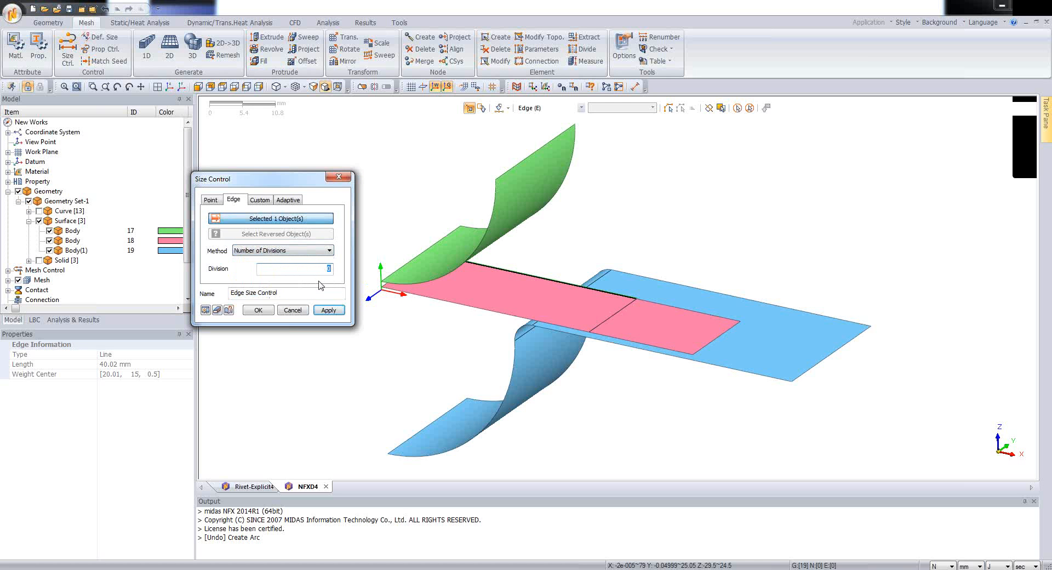
{"action": "left_click", "coordinate": [328, 310]}
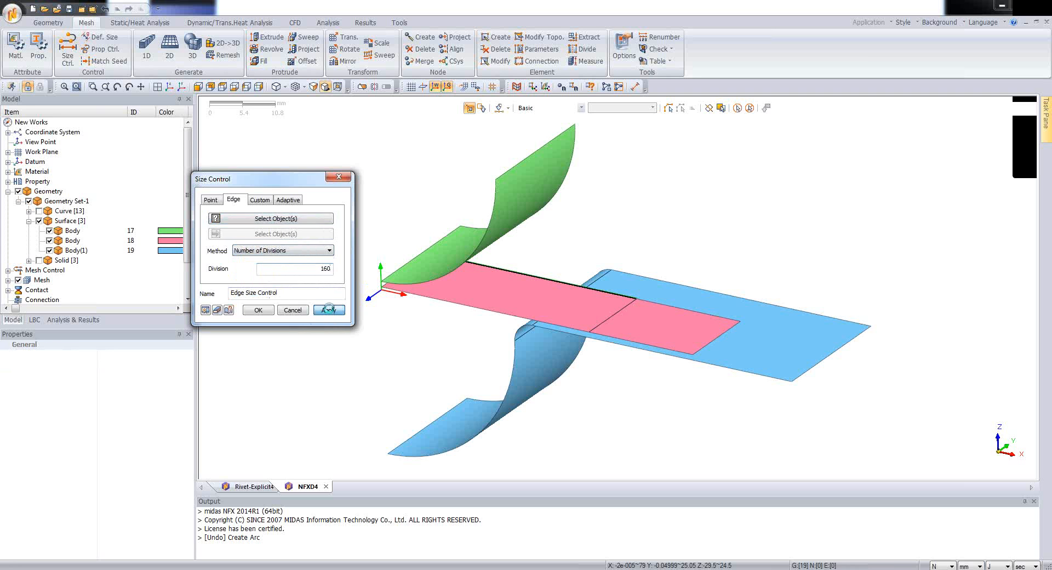
- Apply an edge size control with 10 divisions to the shorter segment of the pink sheet's rear edge
{"action": "left_click", "coordinate": [673, 307]}
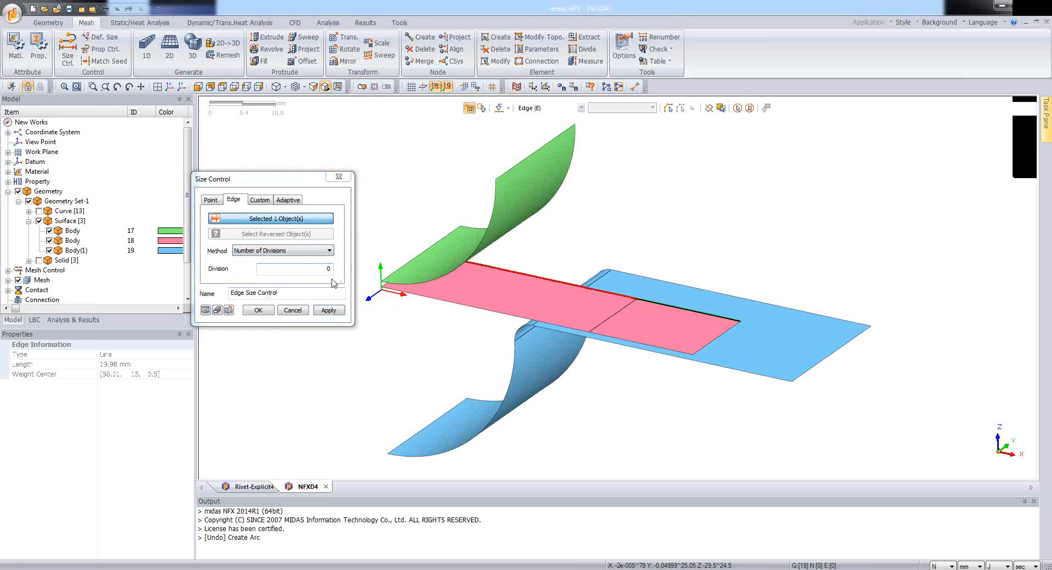
{"action": "left_click", "coordinate": [328, 310]}
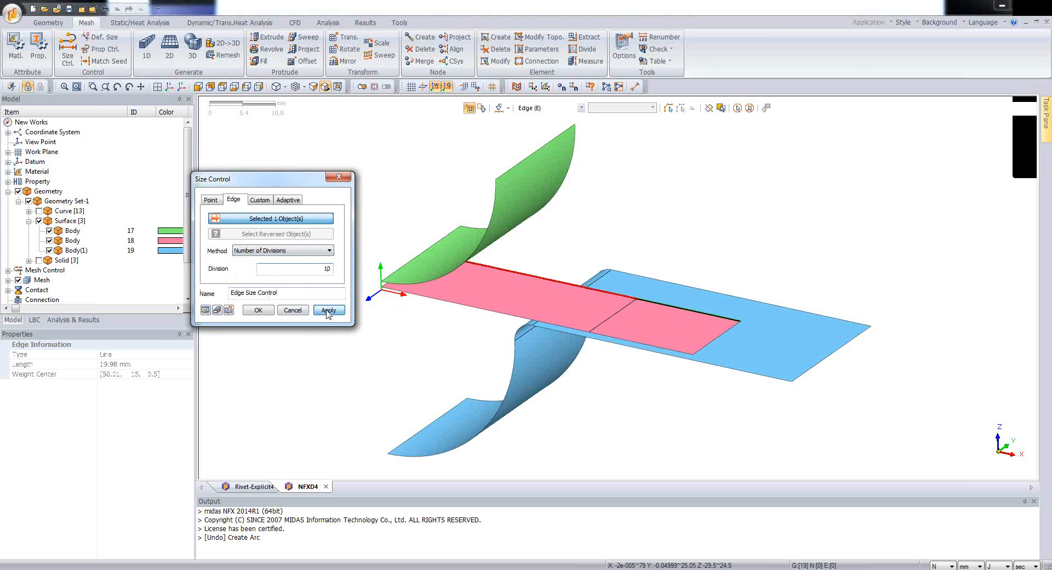
- Apply an edge size control with 3 divisions to the pink sheet's short outer end edge and close Size Control
{"action": "left_click", "coordinate": [694, 339]}
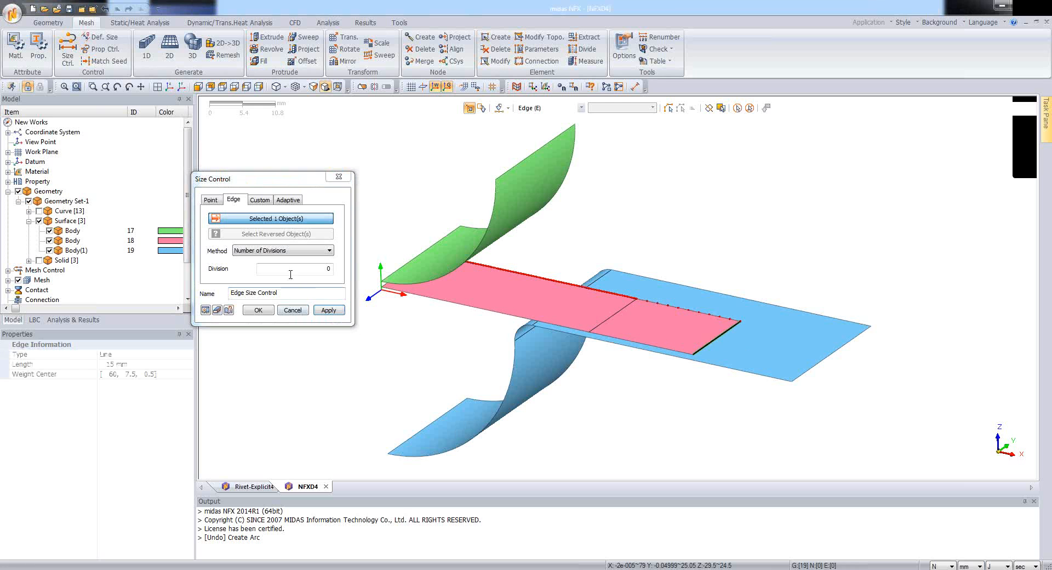
{"action": "double_click", "coordinate": [326, 268]}
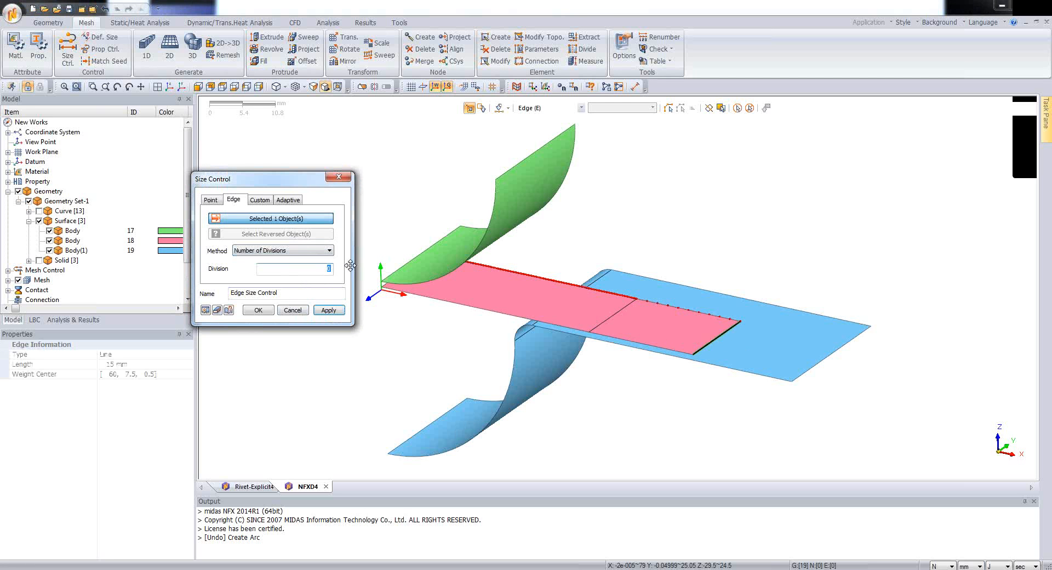
{"action": "type", "text": "5"}
{"action": "left_click", "coordinate": [324, 313]}
{"action": "double_click", "coordinate": [326, 269]}
{"action": "type", "text": "3"}
{"action": "left_click", "coordinate": [329, 312]}
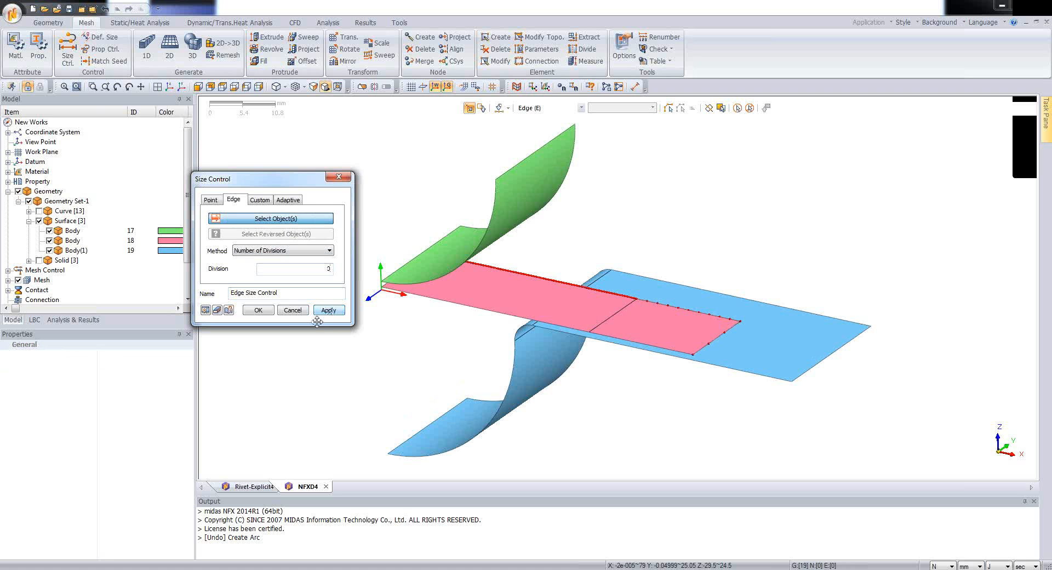
{"action": "left_click_drag", "start_coordinate": [280, 177], "coordinate": [314, 180]}
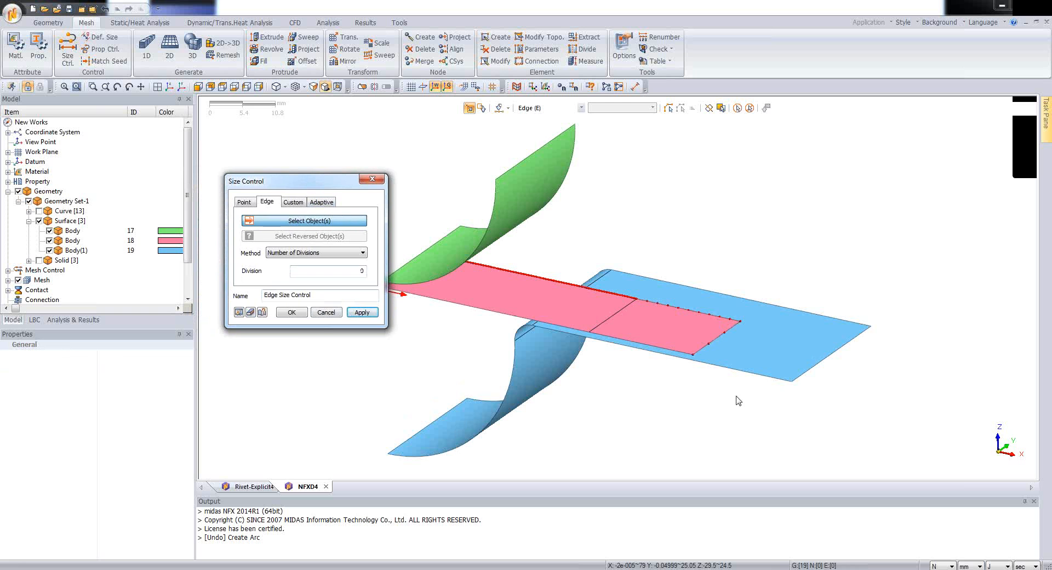
{"action": "left_click", "coordinate": [324, 314]}
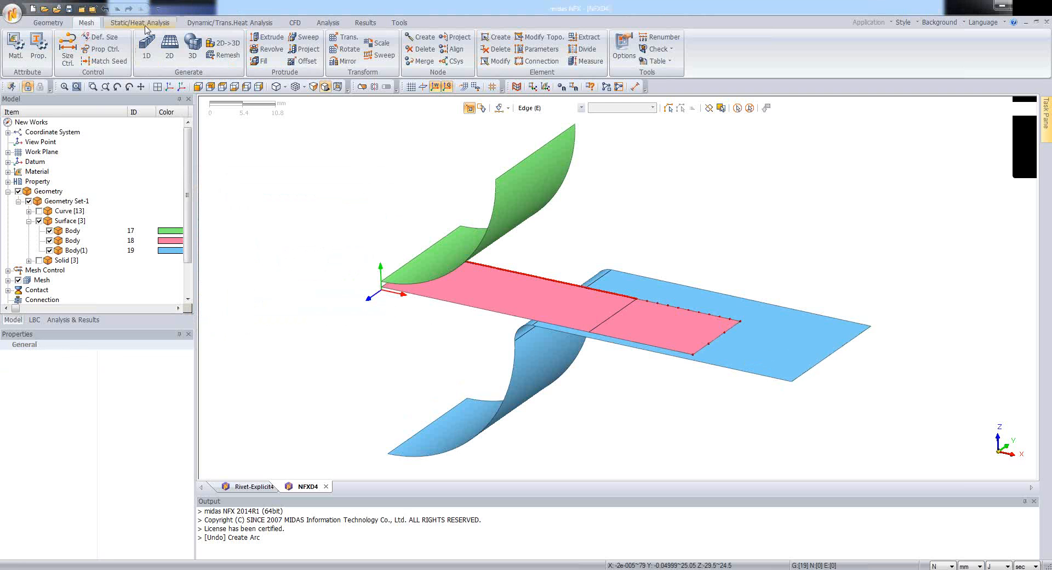
- Try to preview a Map-Face 2D mesh with size 3.3 on both faces of the pink sheet together
{"action": "left_click", "coordinate": [172, 46]}
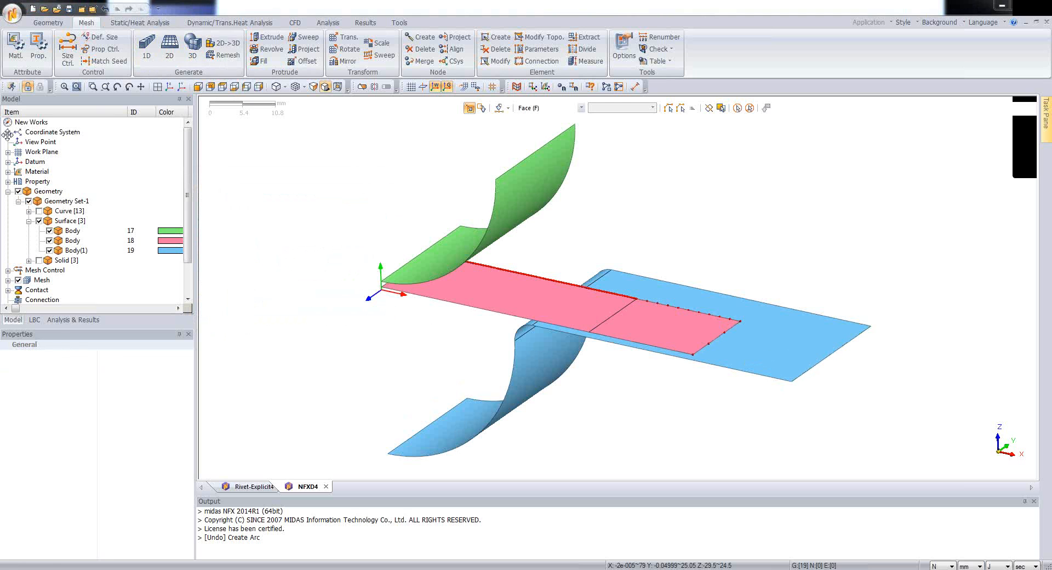
{"action": "left_click_drag", "start_coordinate": [88, 108], "coordinate": [163, 108]}
{"action": "left_click", "coordinate": [167, 122]}
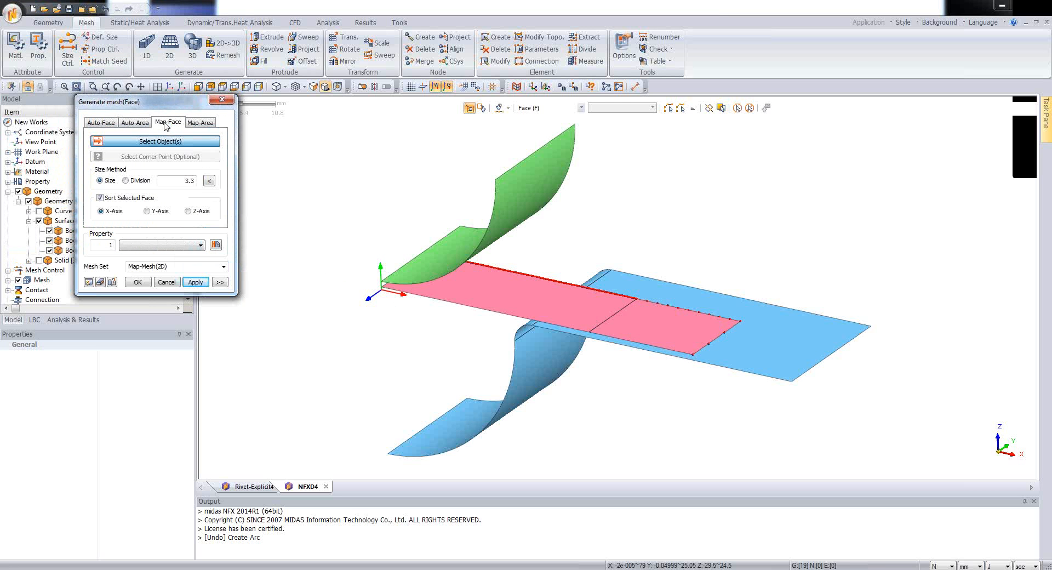
{"action": "left_click", "coordinate": [584, 305]}
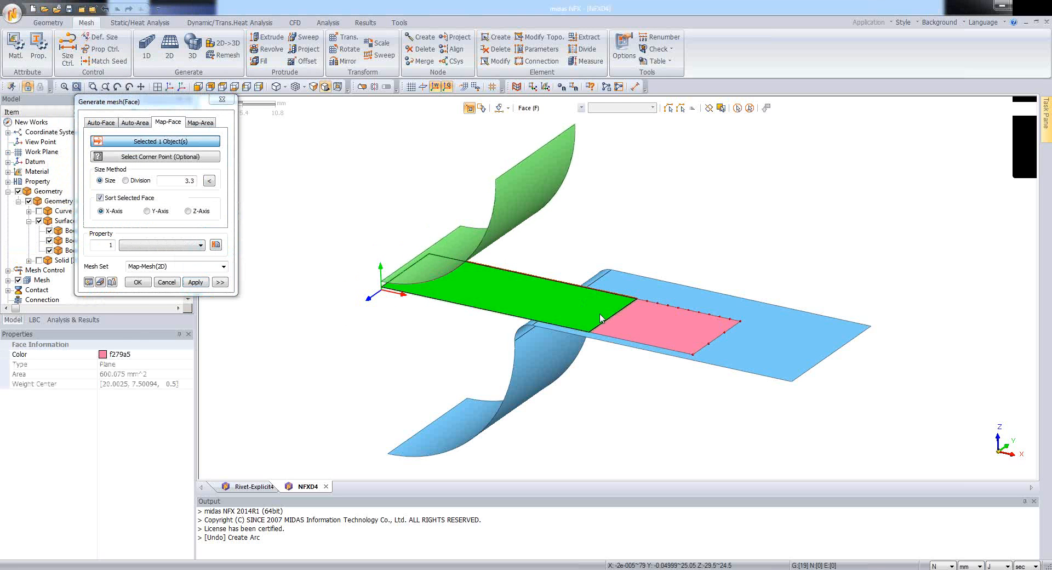
{"action": "left_click", "coordinate": [628, 323]}
{"action": "left_click", "coordinate": [88, 282]}
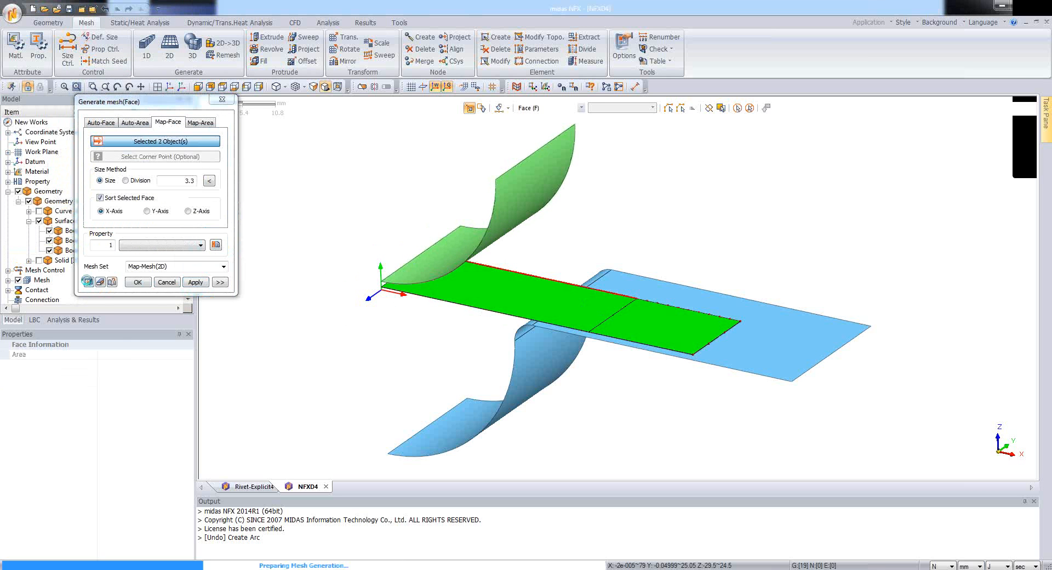
{"action": "middle_click_drag", "start_coordinate": [439, 307], "coordinate": [522, 329]}
{"action": "scroll", "coordinate": [521, 330], "scroll_direction": "up", "scroll_amount": 5}
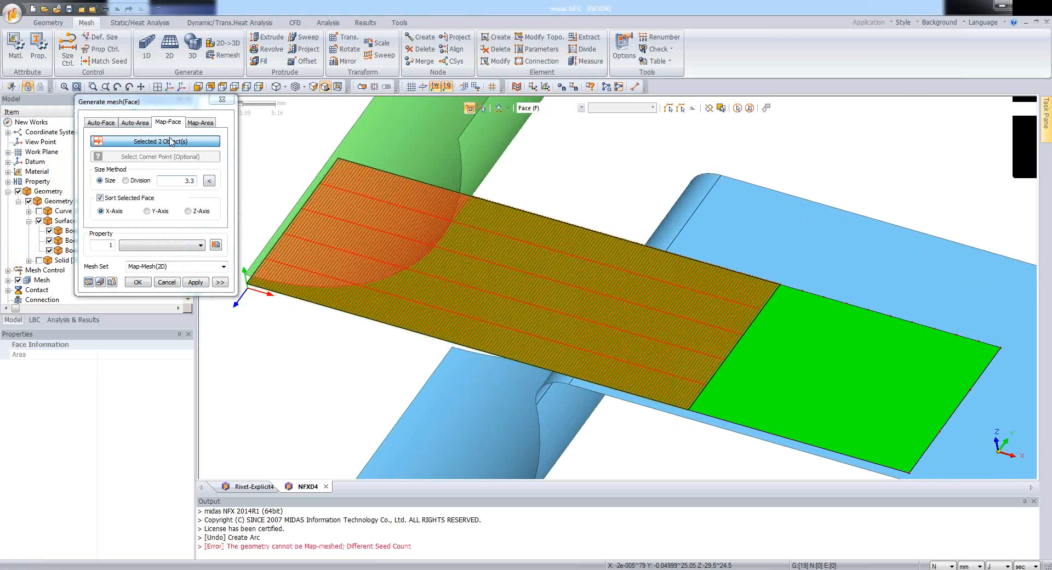
- Reselect only the longer face of the pink sheet and preview its mapped mesh
{"action": "left_click", "coordinate": [169, 138]}
{"action": "left_click", "coordinate": [580, 279]}
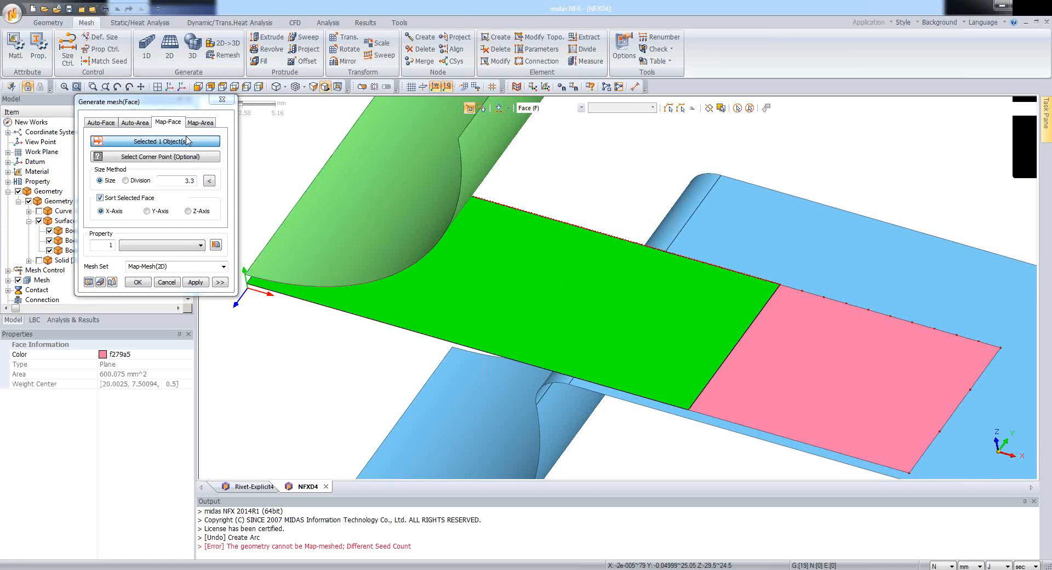
{"action": "left_click_drag", "start_coordinate": [166, 110], "coordinate": [174, 108]}
{"action": "middle_click_drag", "start_coordinate": [352, 221], "coordinate": [361, 185]}
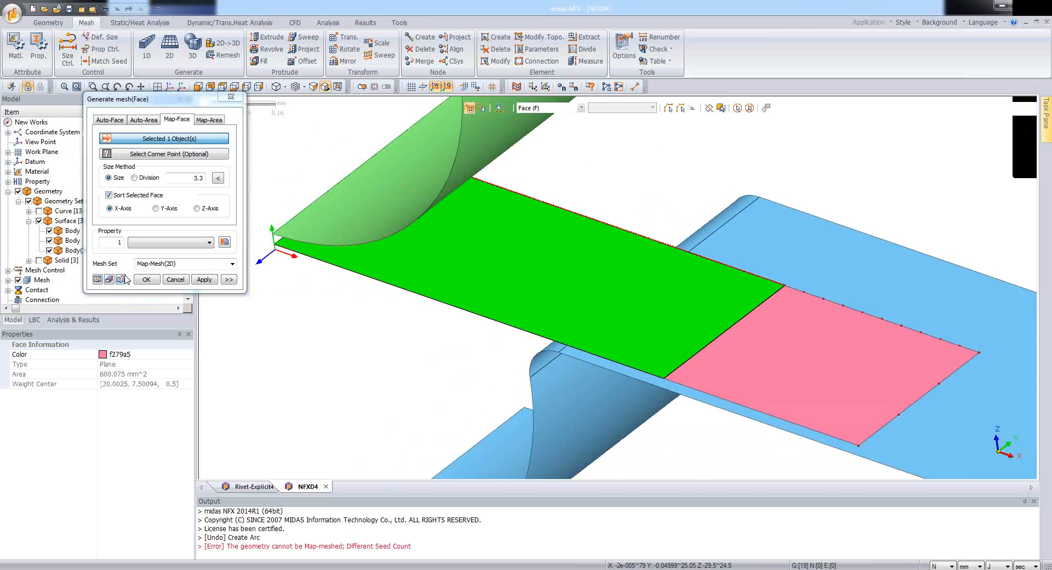
{"action": "left_click", "coordinate": [101, 281]}
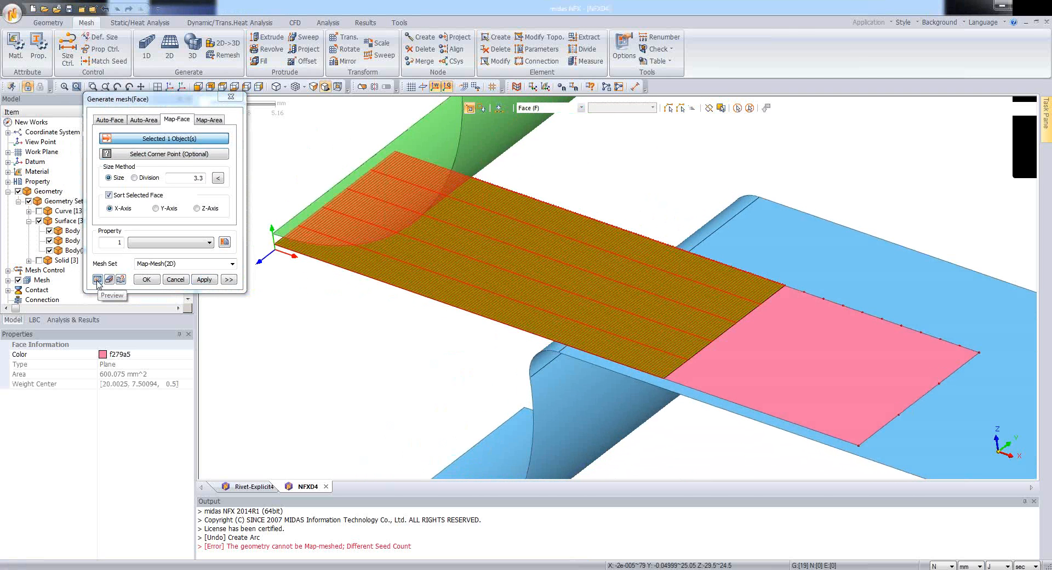
{"action": "middle_click_drag", "start_coordinate": [384, 362], "coordinate": [381, 373]}
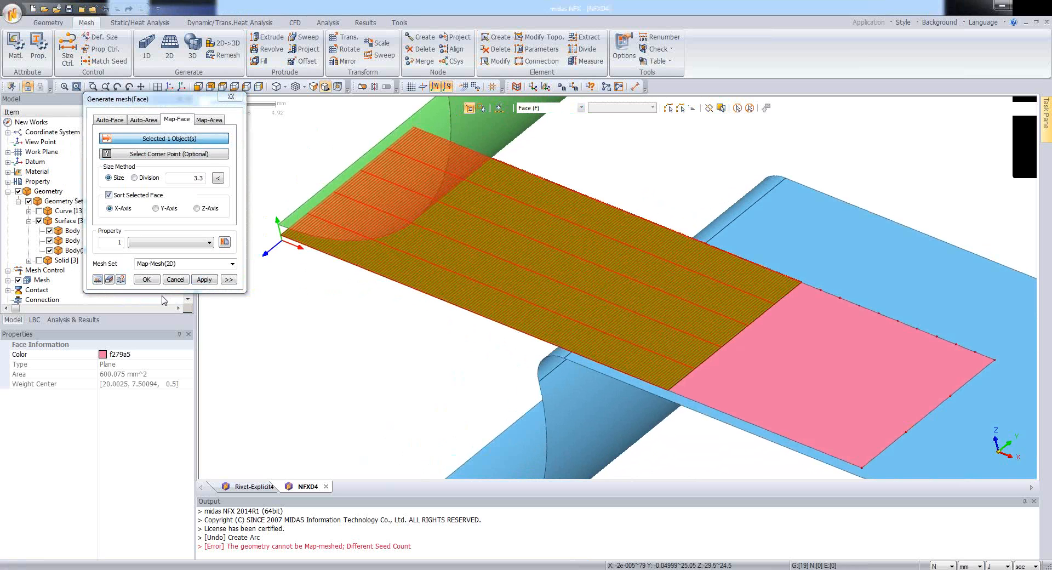
- Name the mesh set Sheet Metal and generate the mapped mesh on the longer pink face
{"action": "left_click", "coordinate": [184, 263]}
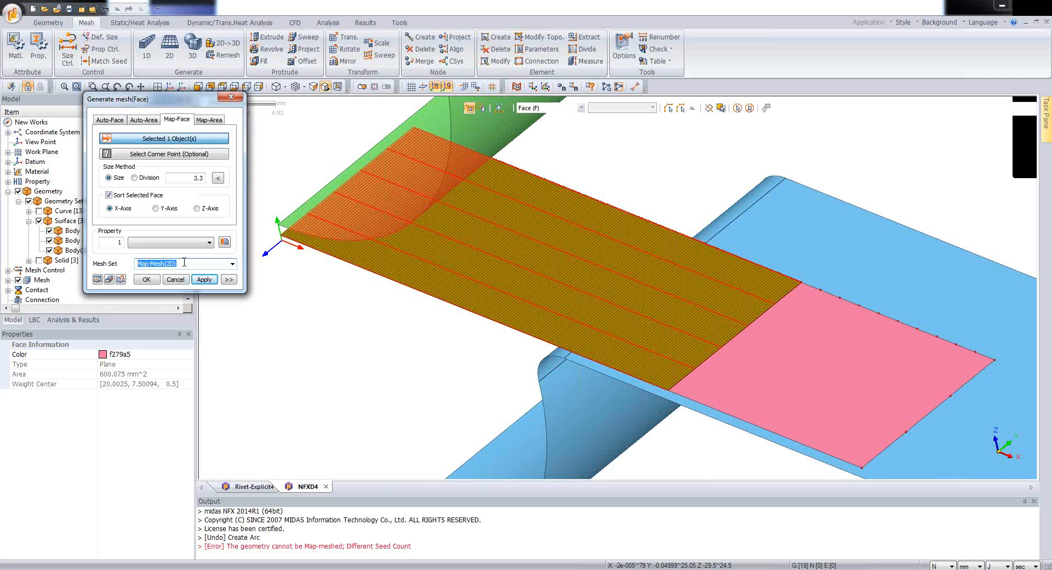
{"action": "type", "text": "Sheet Metal"}
{"action": "left_click_drag", "start_coordinate": [191, 104], "coordinate": [210, 176]}
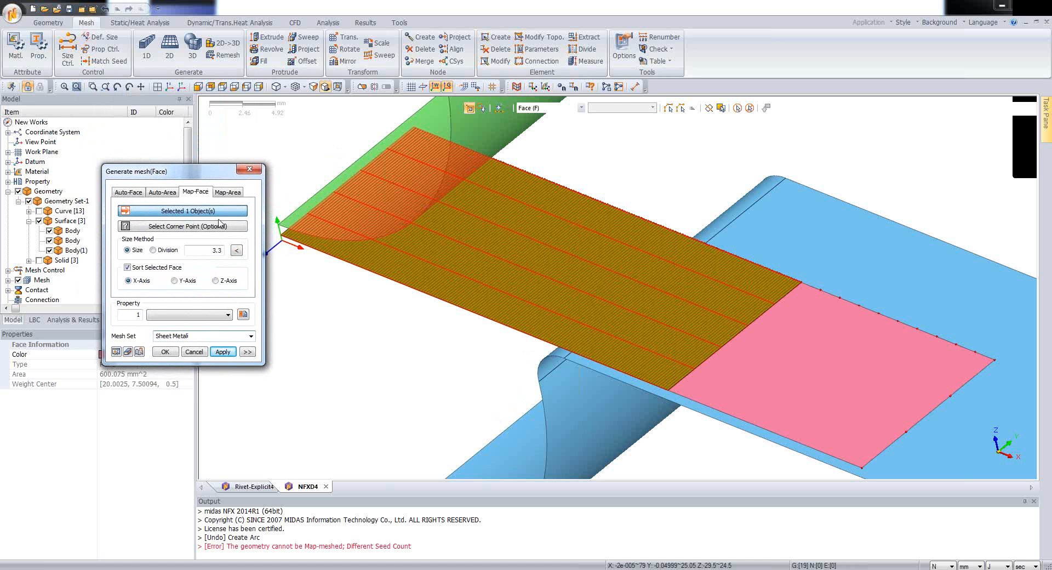
{"action": "left_click", "coordinate": [223, 352]}
{"action": "scroll", "coordinate": [372, 410], "scroll_direction": "down", "scroll_amount": 4}
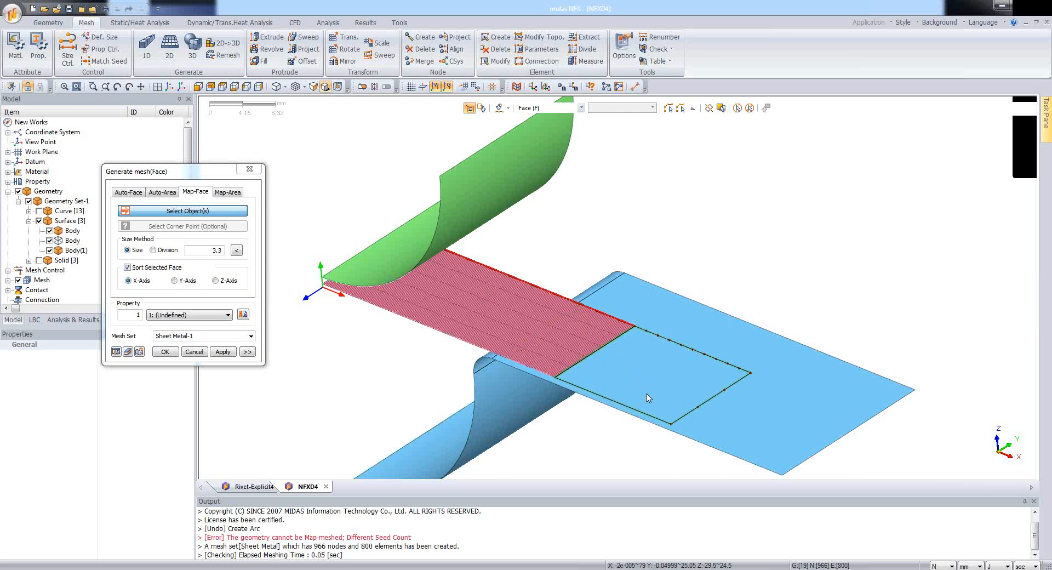
{"action": "left_click", "coordinate": [620, 395]}
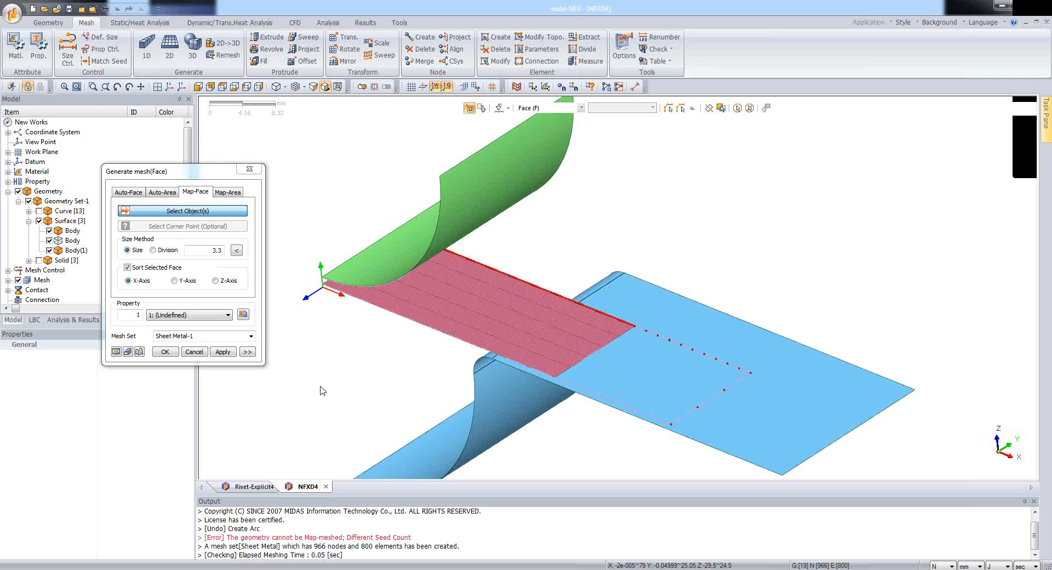
{"action": "scroll", "coordinate": [652, 362], "scroll_direction": "up", "scroll_amount": 2}
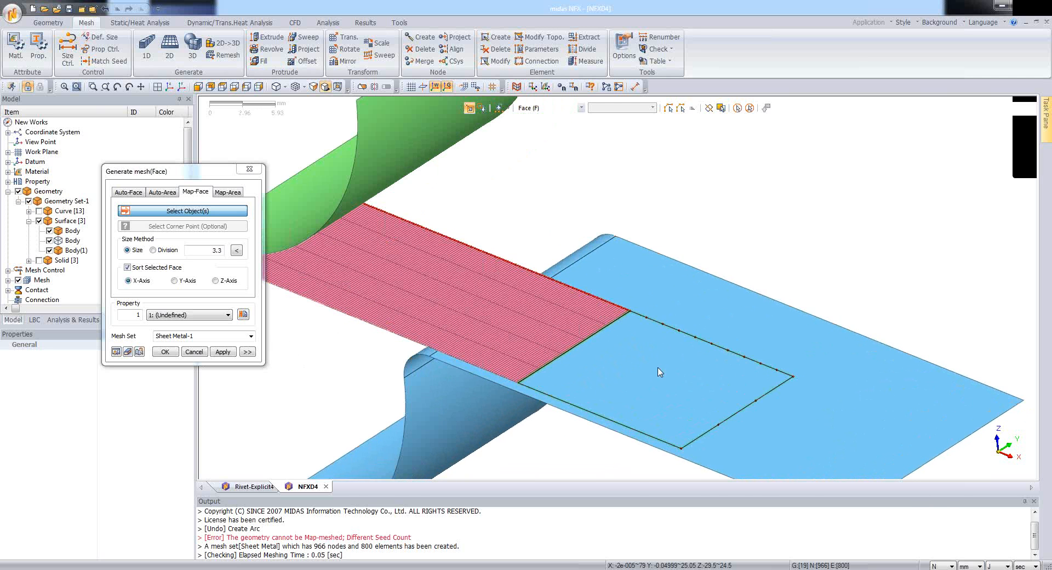
{"action": "scroll", "coordinate": [362, 333], "scroll_direction": "down", "scroll_amount": 1}
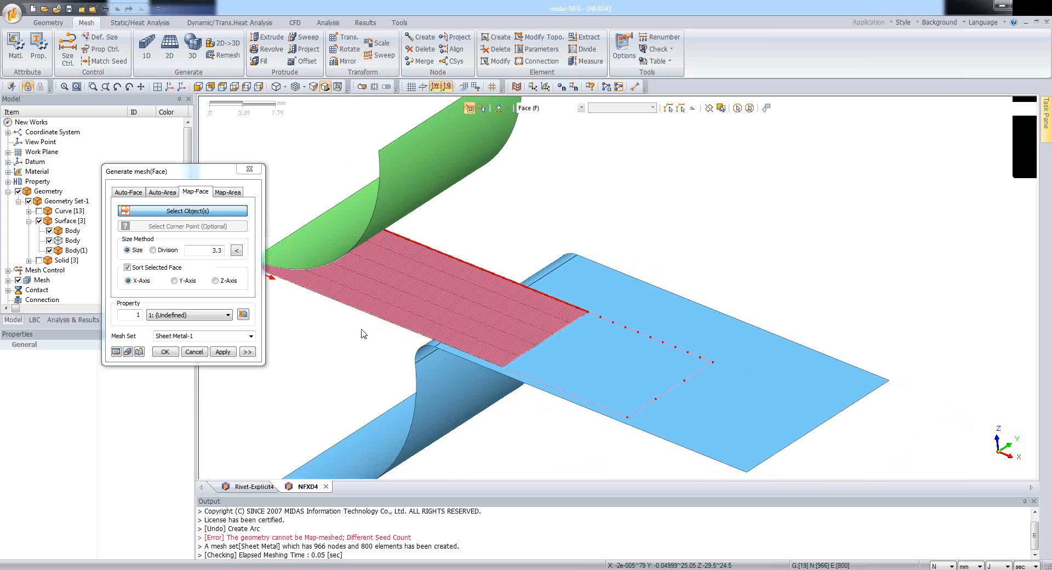
- Set the pink sheet's short outer end edge to 5 divisions, overwriting its existing edge size control
{"action": "left_click", "coordinate": [72, 57]}
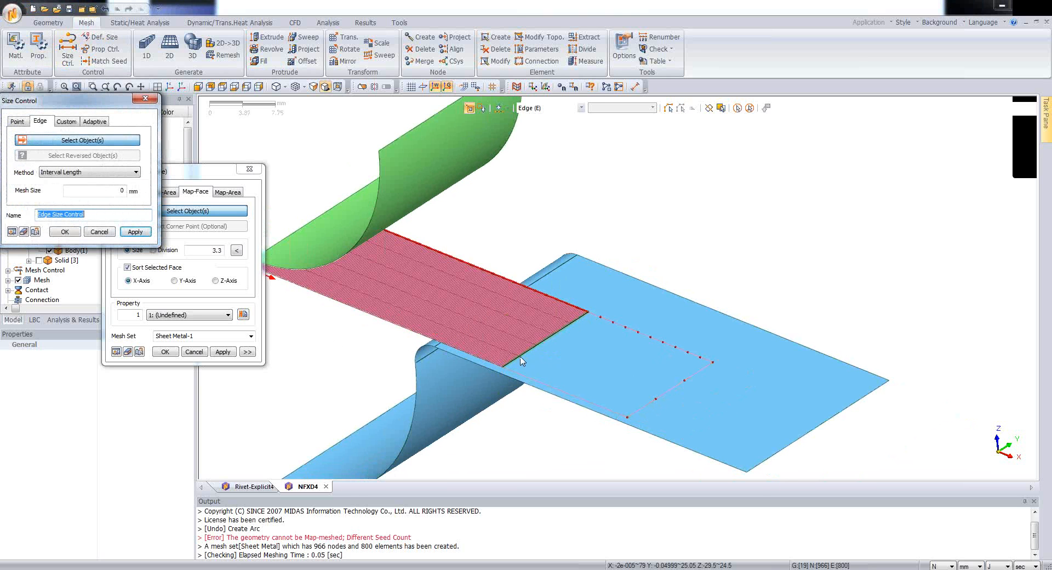
{"action": "left_click", "coordinate": [681, 381]}
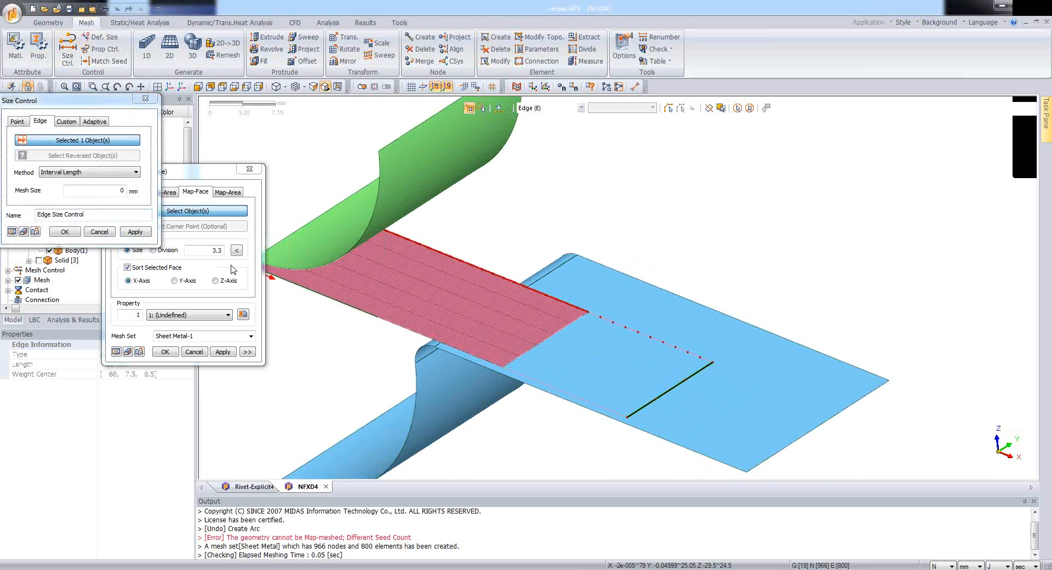
{"action": "left_click", "coordinate": [135, 172]}
{"action": "left_click", "coordinate": [128, 190]}
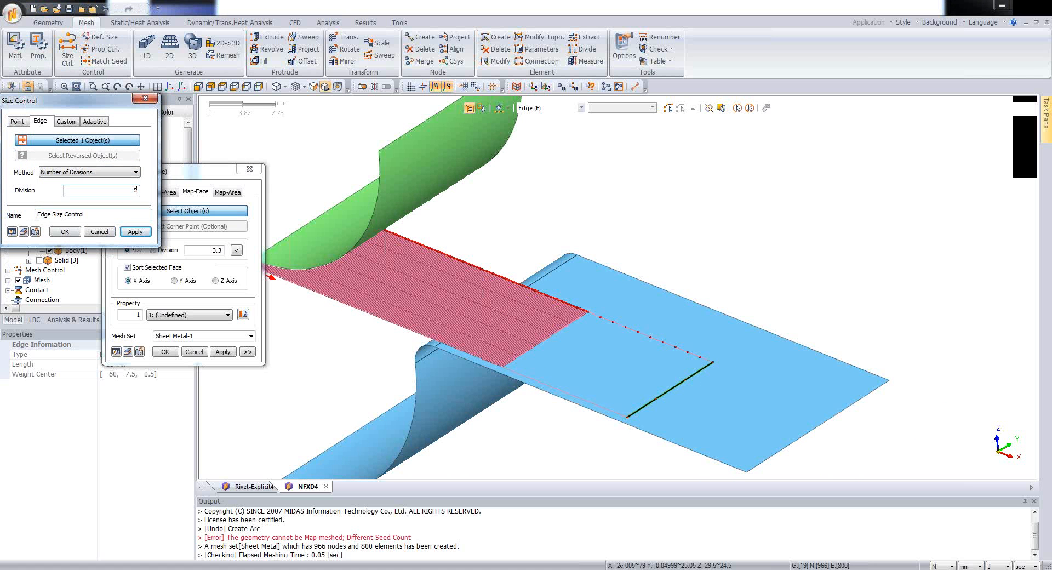
{"action": "left_click", "coordinate": [65, 232]}
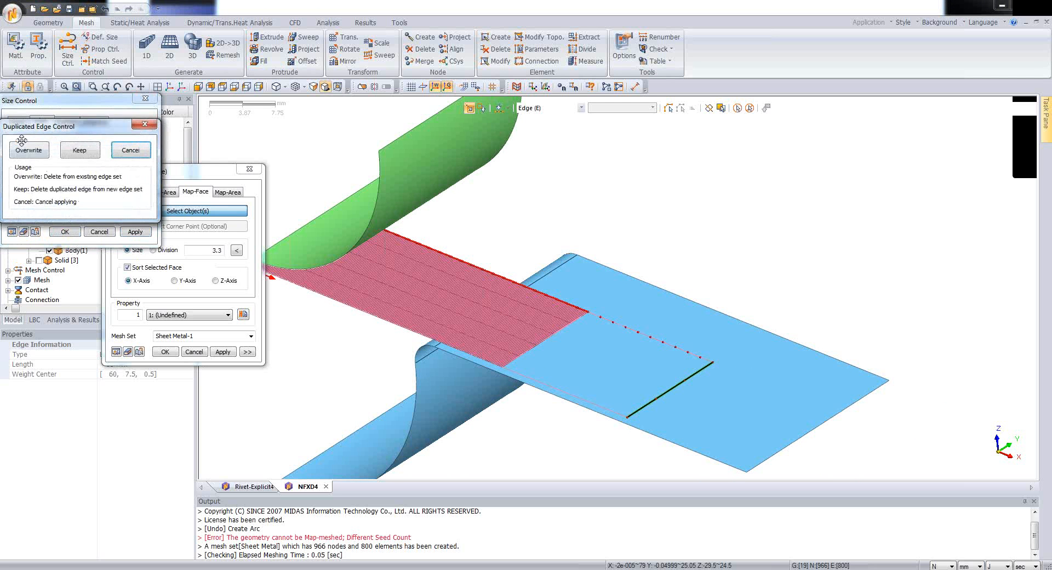
{"action": "left_click", "coordinate": [28, 150]}
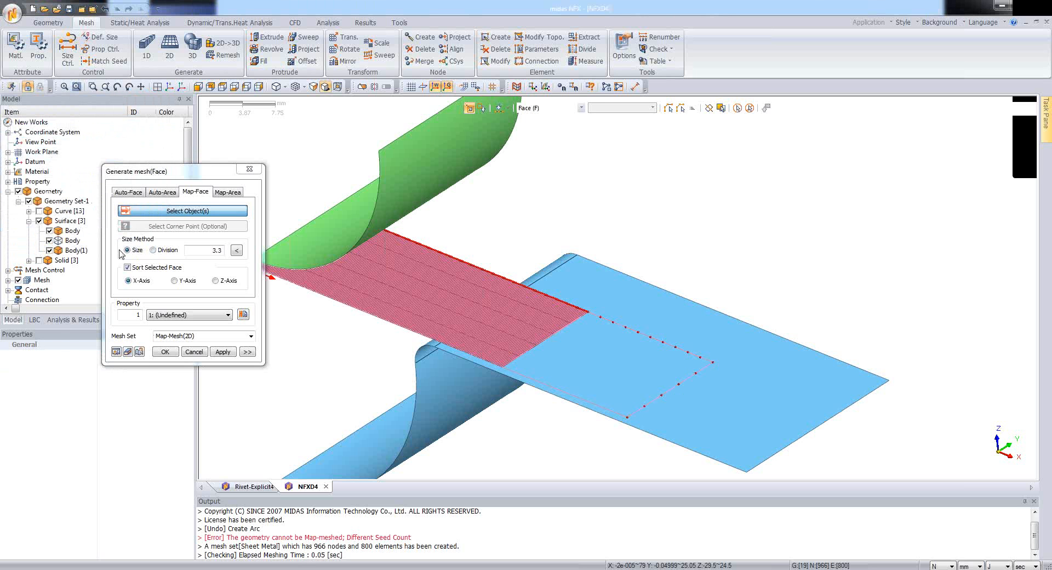
- Preview and generate the mapped mesh on the pink sheet's shorter face, adding it to the Sheet Metal mesh set
{"action": "left_click", "coordinate": [614, 367]}
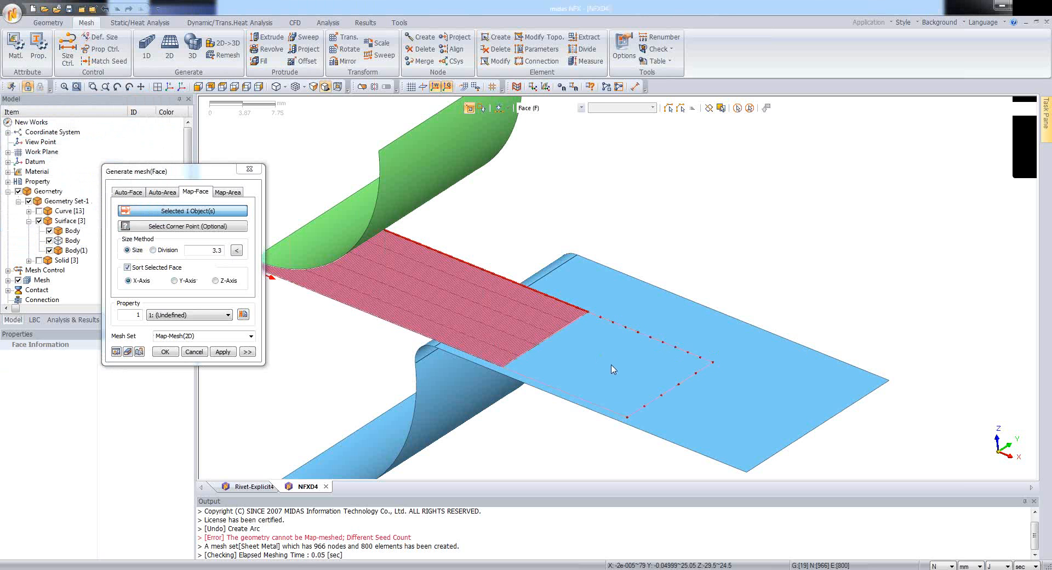
{"action": "left_click", "coordinate": [115, 351]}
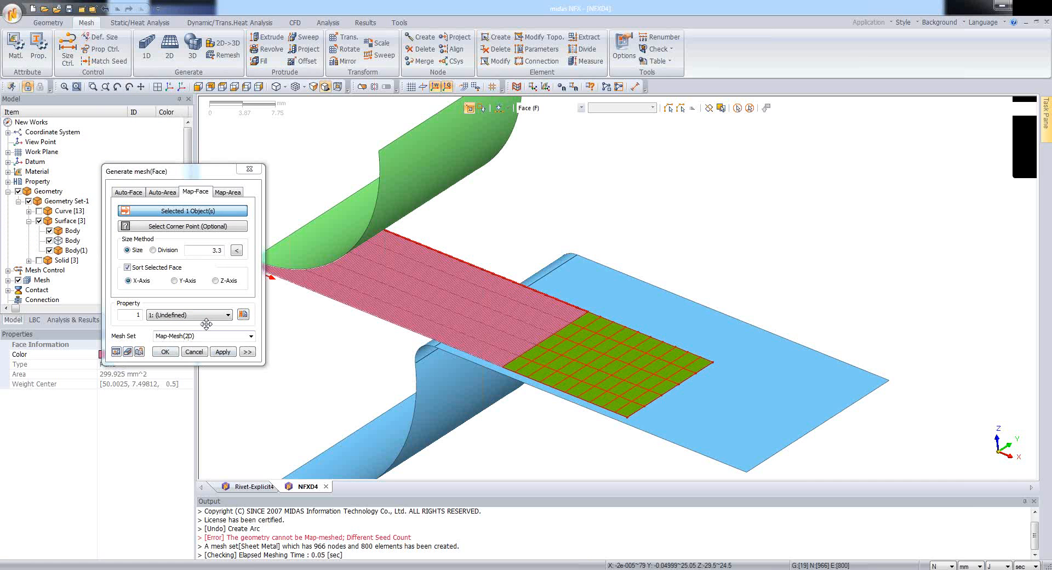
{"action": "left_click", "coordinate": [256, 336]}
{"action": "left_click", "coordinate": [251, 337]}
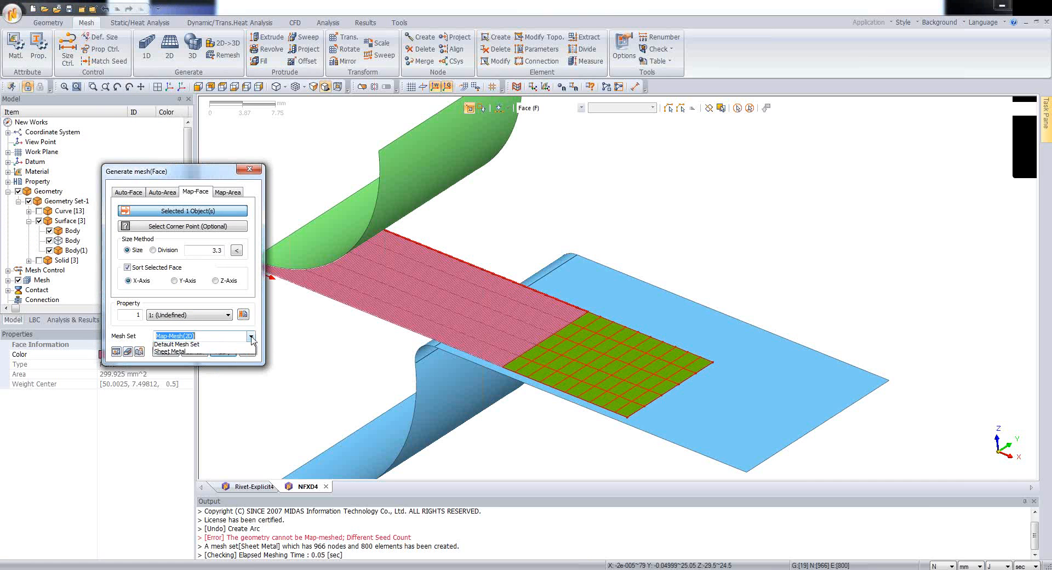
{"action": "left_click", "coordinate": [223, 354]}
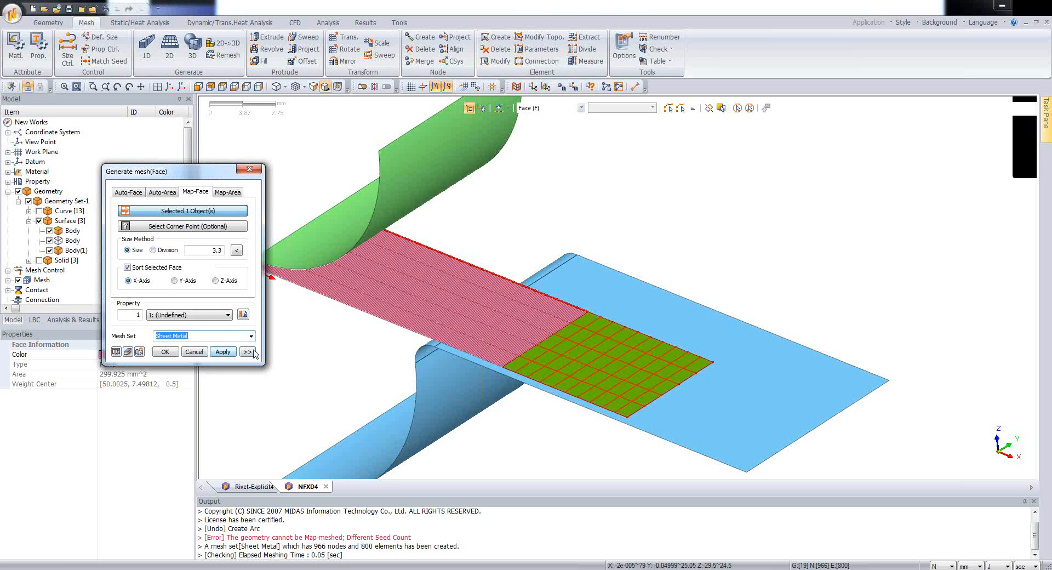
{"action": "left_click", "coordinate": [223, 353]}
{"action": "left_click", "coordinate": [223, 353]}
{"action": "middle_click_drag", "start_coordinate": [383, 357], "coordinate": [400, 258]}
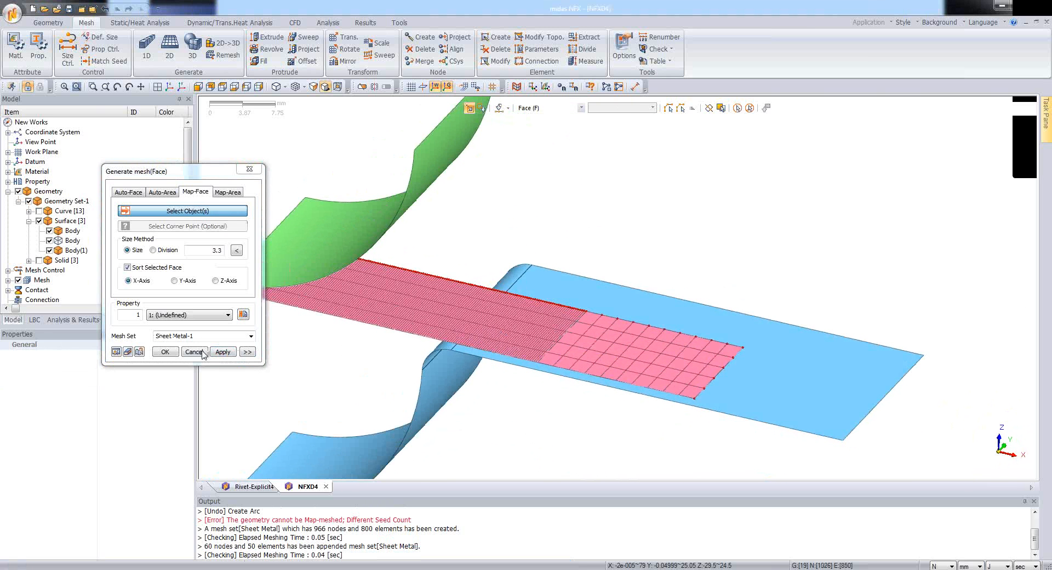
{"action": "left_click", "coordinate": [201, 351]}
- Expand the mesh sets in the model tree and hide the Sheet Metal mesh set
{"action": "scroll", "coordinate": [26, 245], "scroll_direction": "down", "scroll_amount": 2}
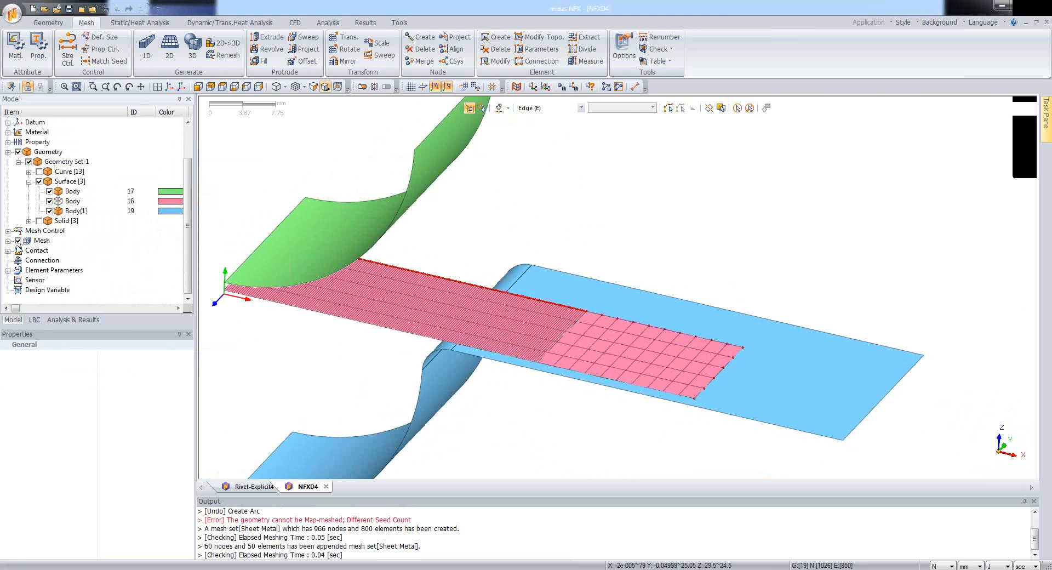
{"action": "left_click", "coordinate": [8, 241]}
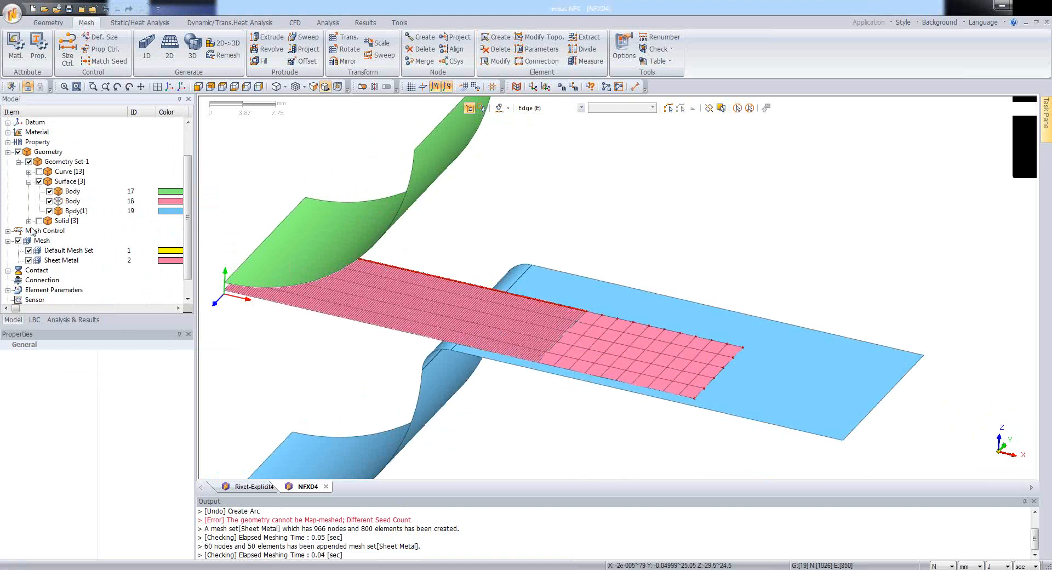
{"action": "left_click", "coordinate": [28, 260]}
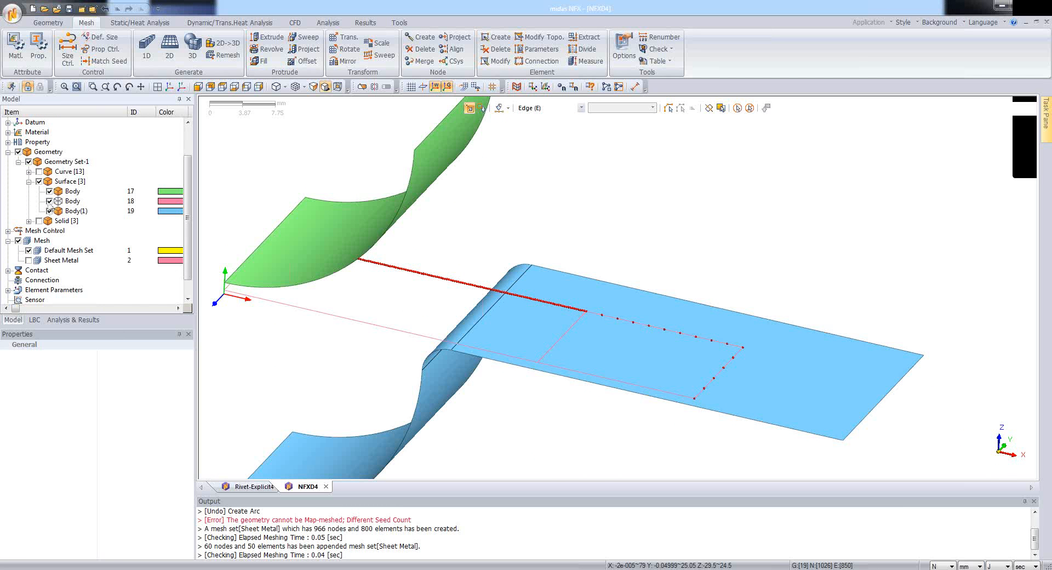
- Hide the pink sheet surface so only the green and blue surfaces are displayed
{"action": "left_click", "coordinate": [49, 201]}
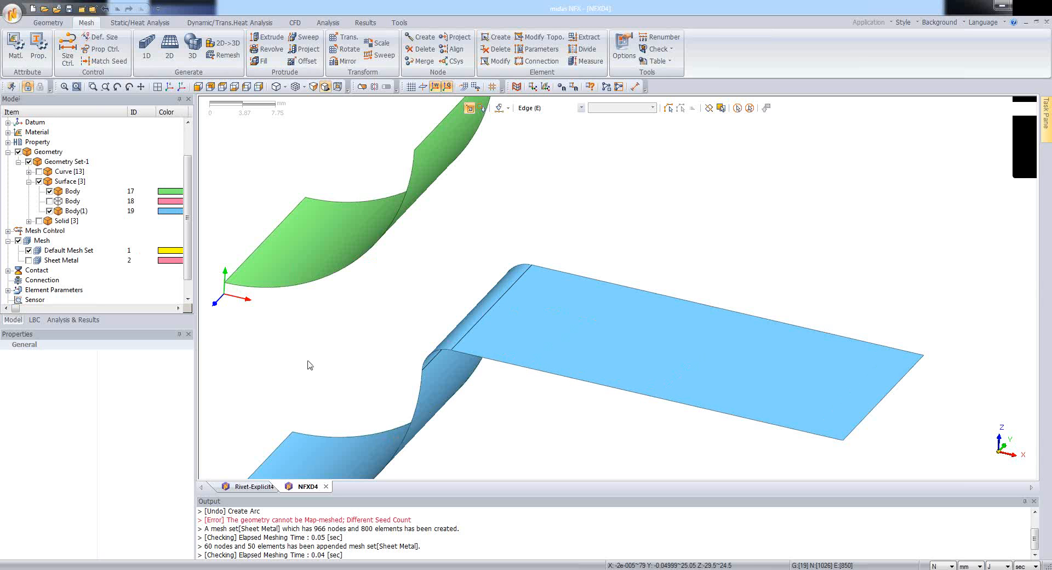
{"action": "scroll", "coordinate": [465, 307], "scroll_direction": "down", "scroll_amount": 4}
{"action": "middle_click_drag", "start_coordinate": [584, 343], "coordinate": [564, 356]}
{"action": "scroll", "coordinate": [279, 173], "scroll_direction": "up", "scroll_amount": 1}
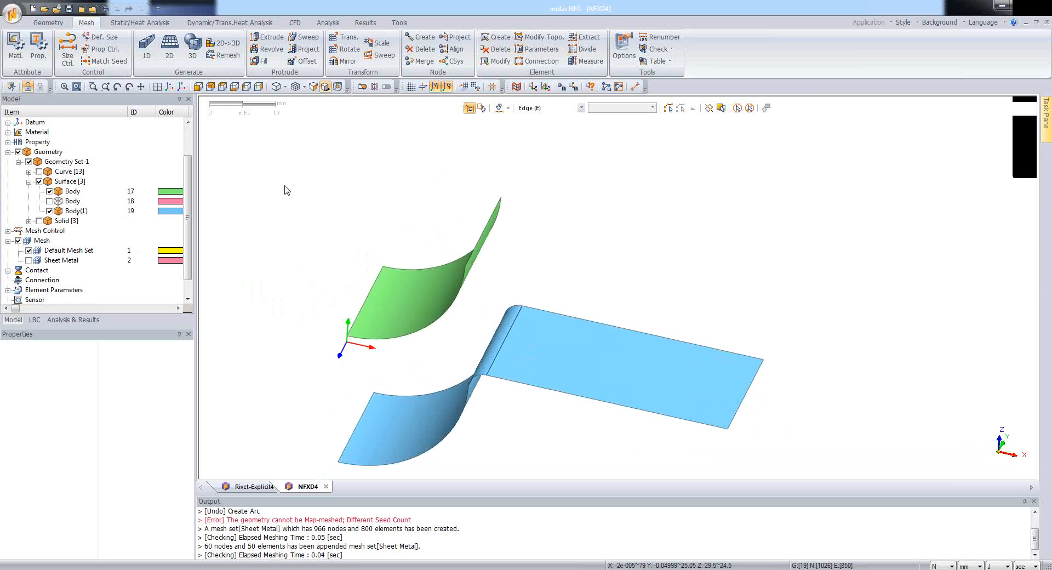
- Set the flat blue face's outer end edge and the green surface's upper end edge to 5 divisions
{"action": "left_click", "coordinate": [68, 51]}
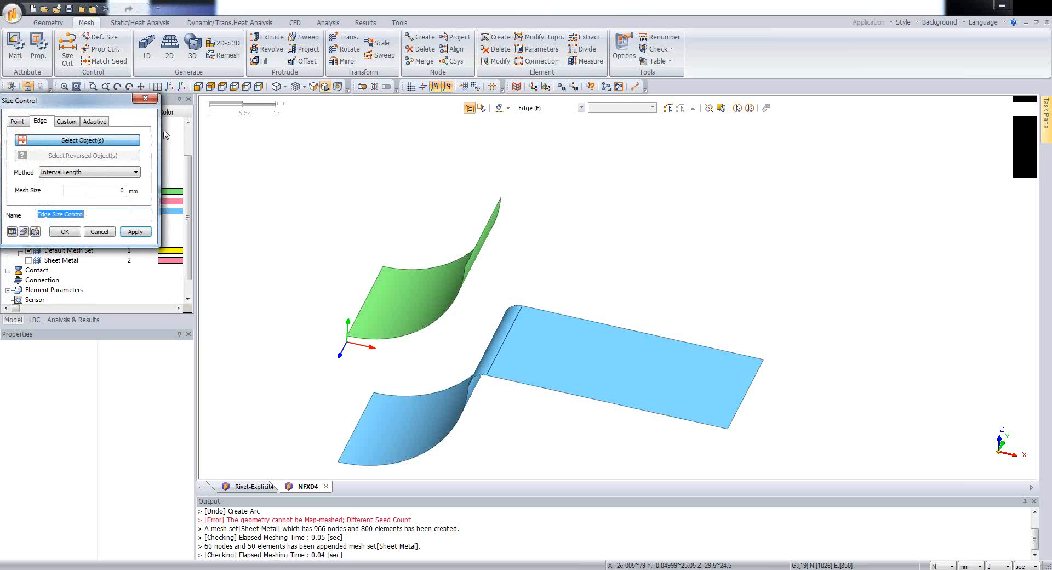
{"action": "left_click_drag", "start_coordinate": [79, 97], "coordinate": [177, 100]}
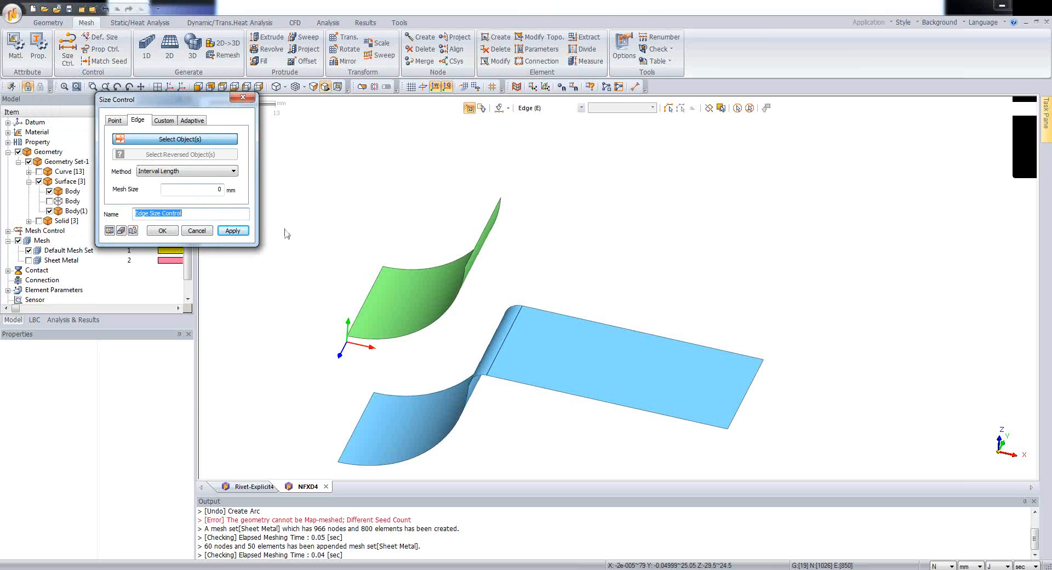
{"action": "left_click", "coordinate": [206, 190]}
{"action": "left_click", "coordinate": [200, 172]}
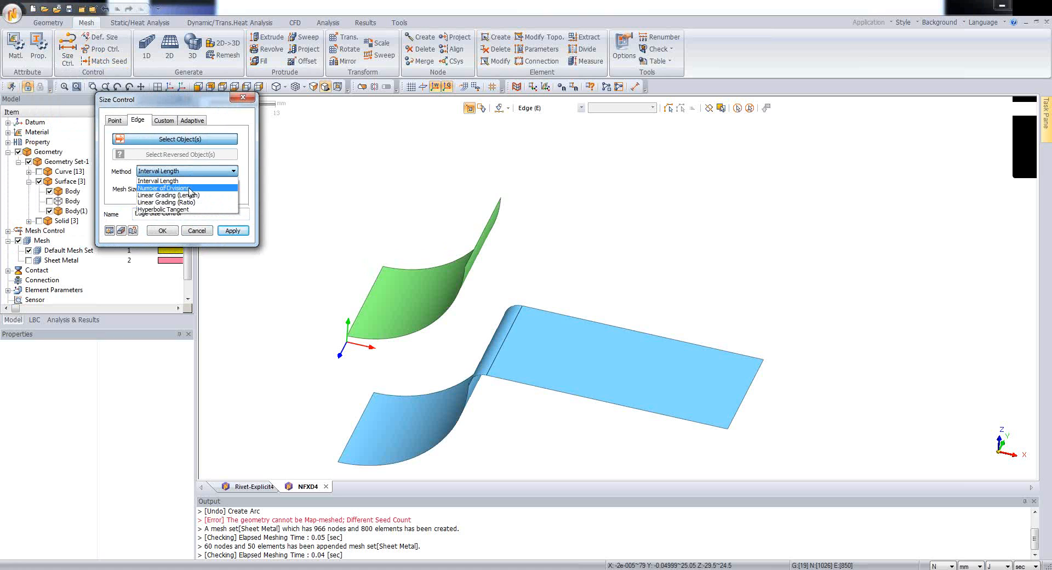
{"action": "left_click", "coordinate": [190, 189]}
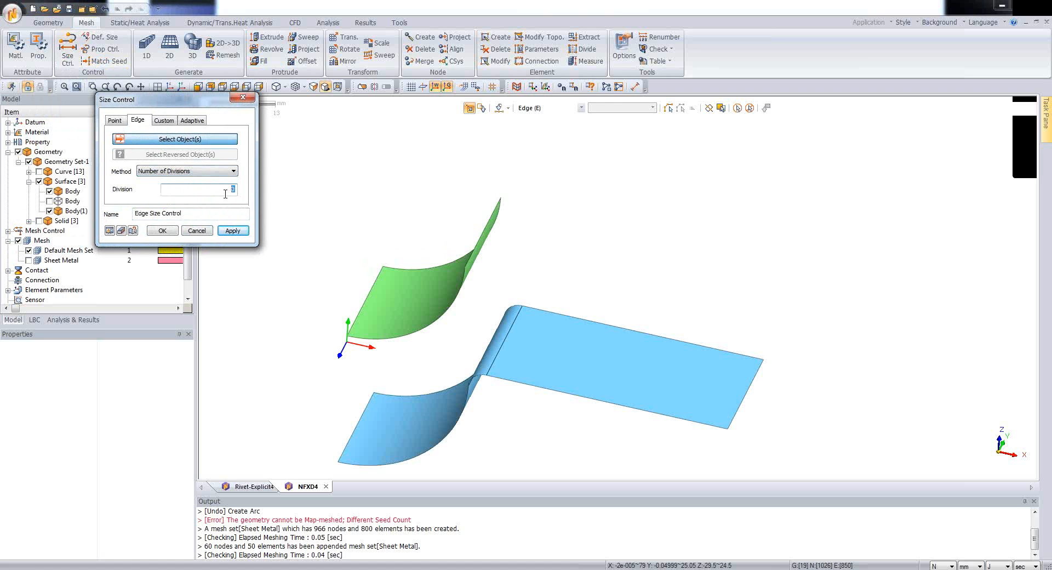
{"action": "left_click", "coordinate": [737, 415]}
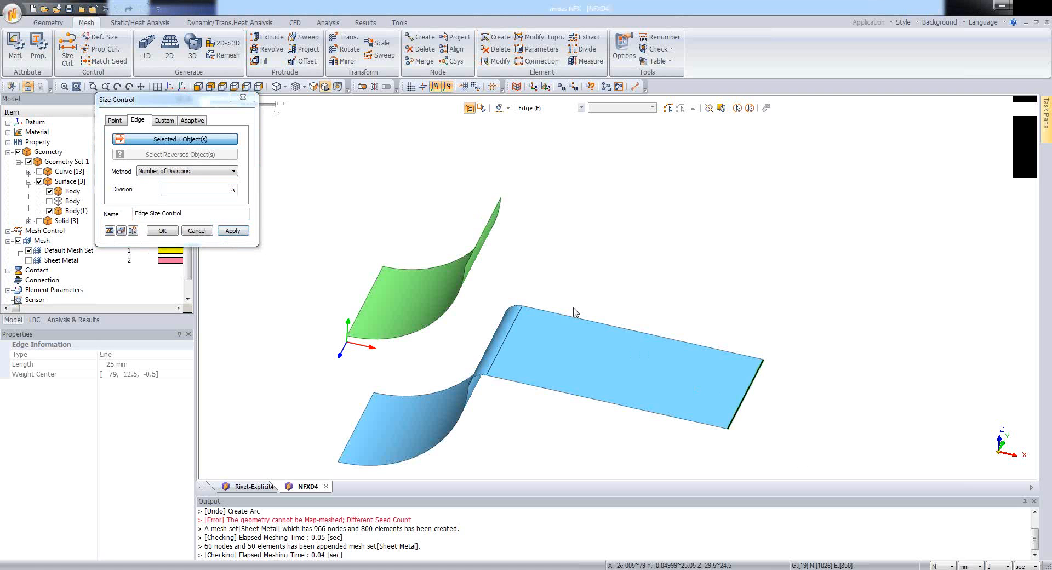
{"action": "left_click", "coordinate": [485, 230]}
{"action": "left_click", "coordinate": [232, 230]}
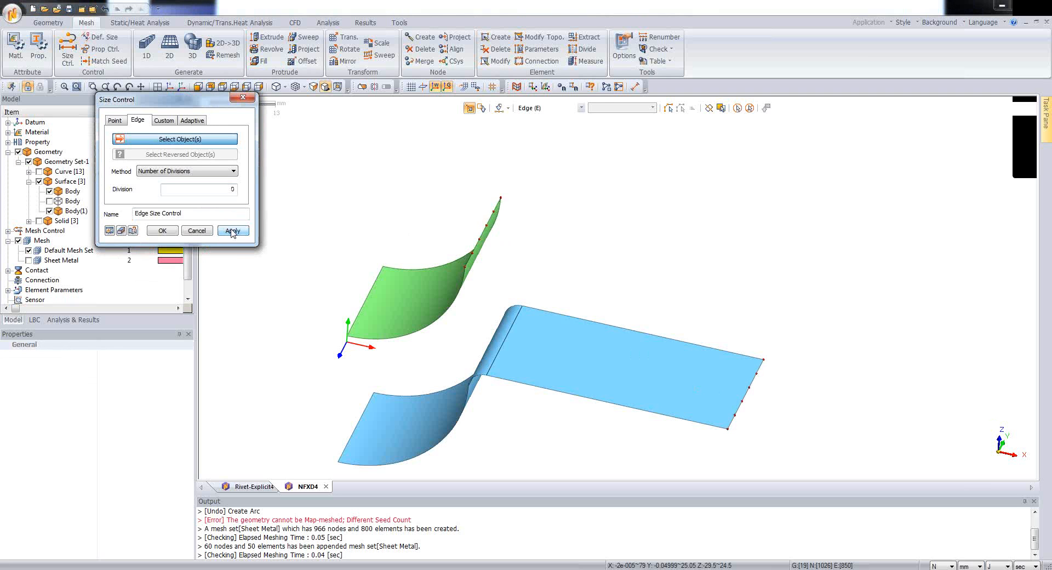
- Apply a number-of-divisions size control to the front arc edges of the green and blue surfaces and the flat blue face's long front edge
{"action": "left_click", "coordinate": [407, 329]}
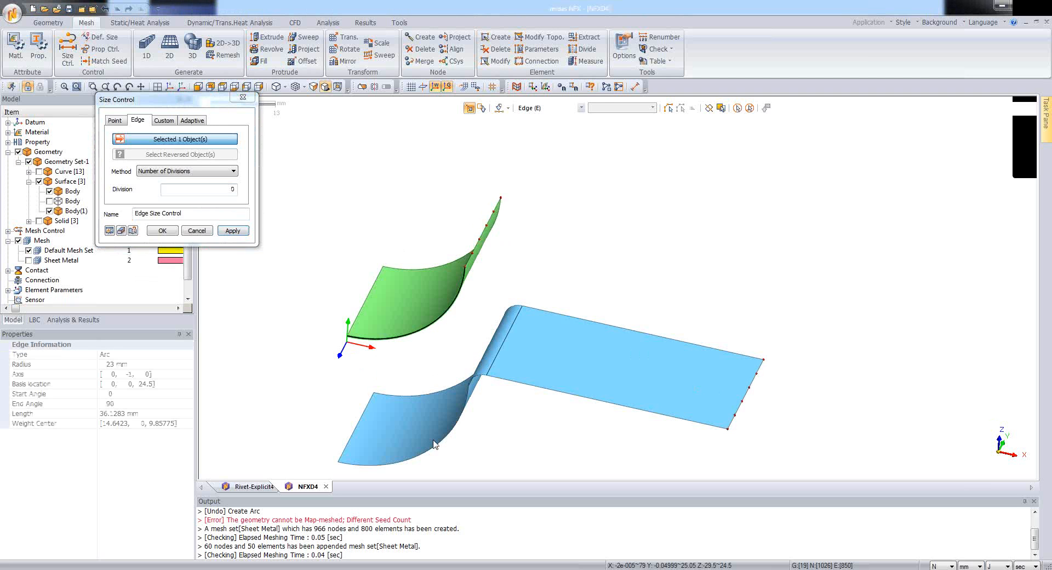
{"action": "left_click", "coordinate": [441, 443]}
{"action": "left_click", "coordinate": [582, 398]}
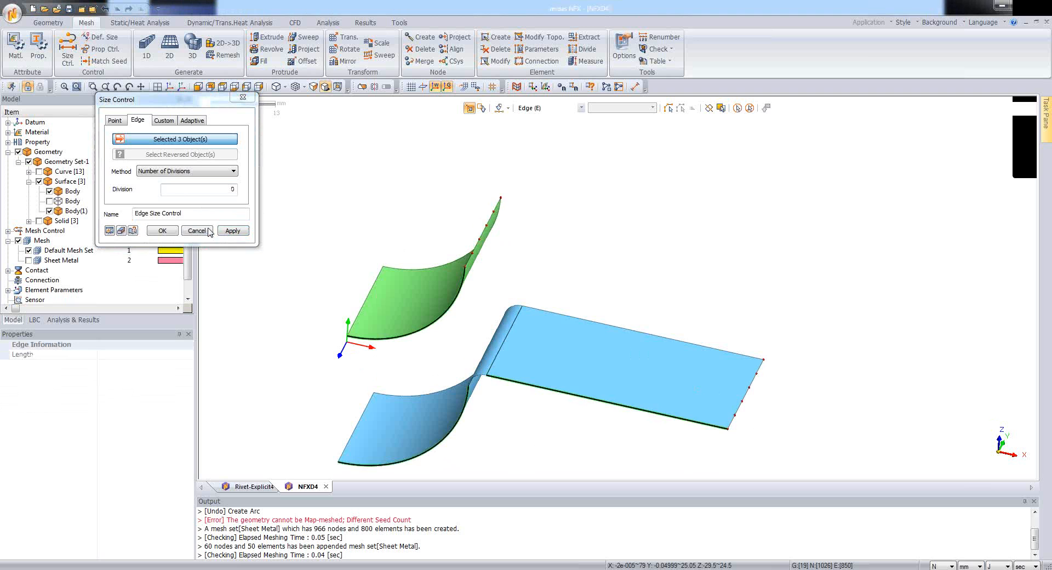
{"action": "middle_click_drag", "start_coordinate": [397, 340], "coordinate": [490, 346]}
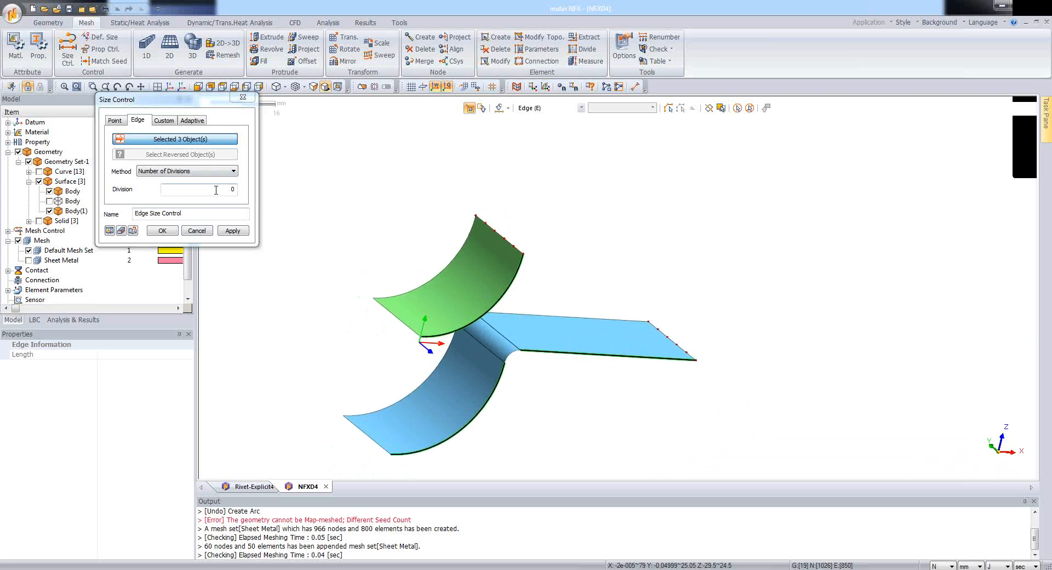
{"action": "left_click", "coordinate": [233, 189]}
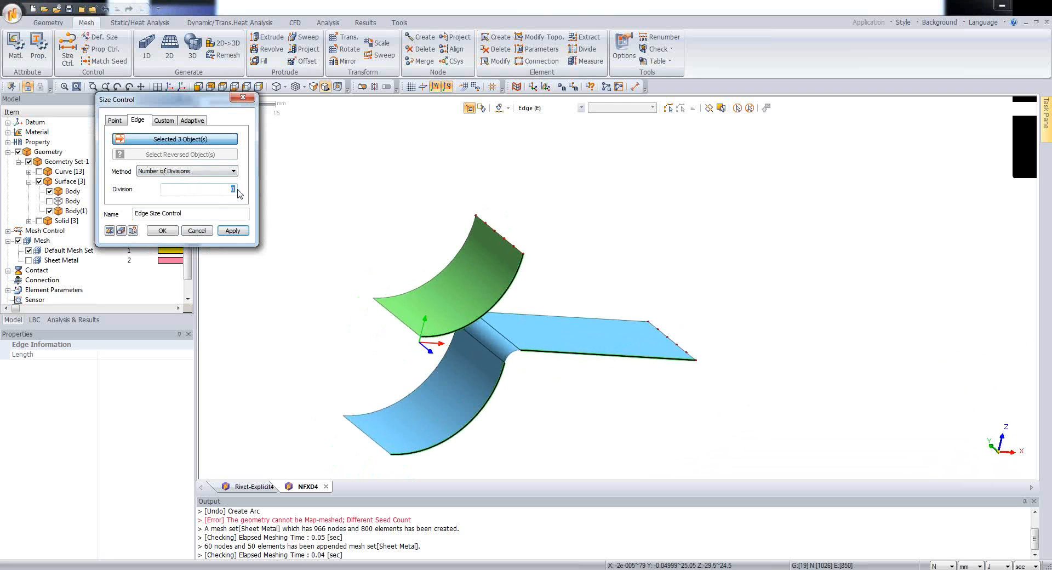
{"action": "left_click", "coordinate": [232, 230]}
- Apply a number-of-divisions size control to the small 3.5 mm radius bend arc on the blue surface
{"action": "scroll", "coordinate": [509, 368], "scroll_direction": "up", "scroll_amount": 3}
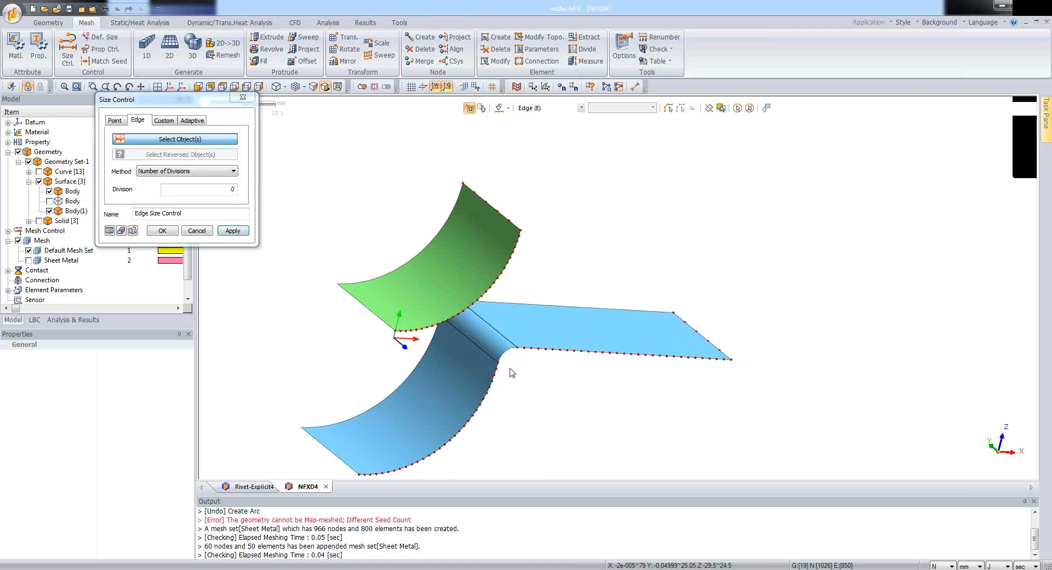
{"action": "scroll", "coordinate": [508, 368], "scroll_direction": "up", "scroll_amount": 1}
{"action": "left_click", "coordinate": [500, 354]}
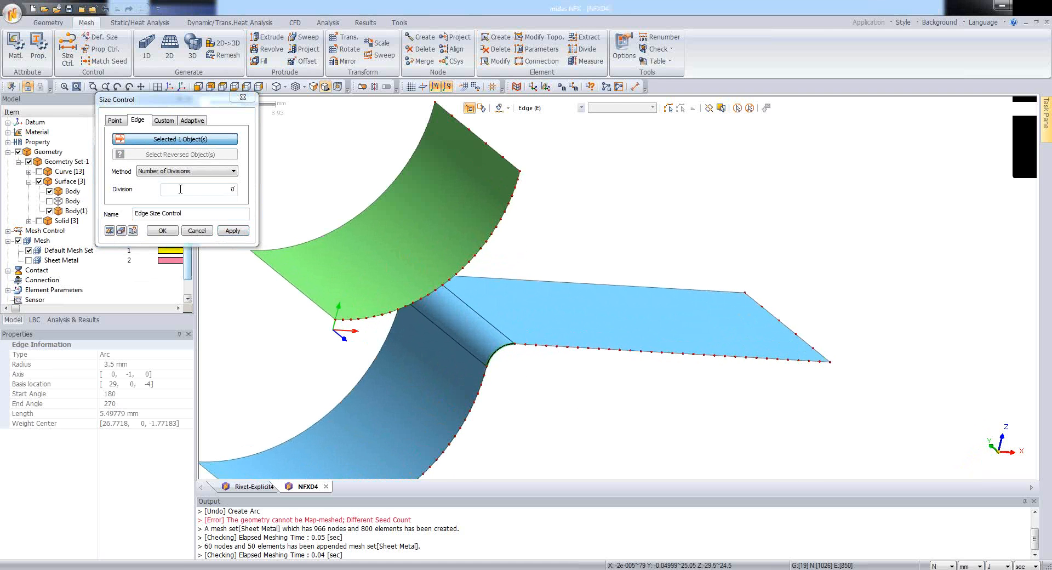
{"action": "double_click", "coordinate": [228, 193]}
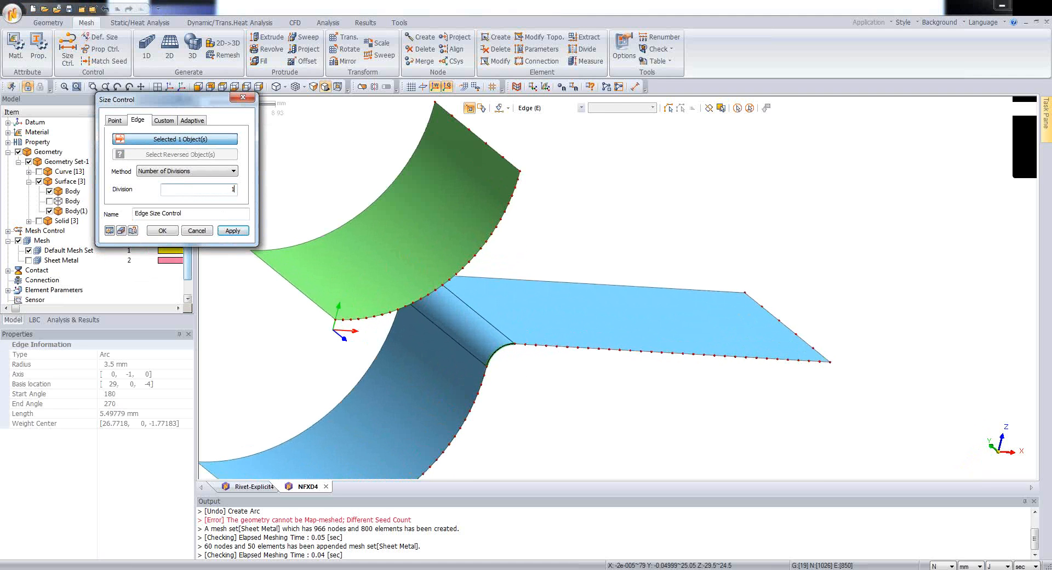
{"action": "left_click", "coordinate": [175, 233]}
- Start a Map-Face 2D mesh and select the flat, bend and curved faces of the blue surface
{"action": "scroll", "coordinate": [500, 400], "scroll_direction": "down", "scroll_amount": 3}
{"action": "middle_click_drag", "start_coordinate": [499, 374], "coordinate": [436, 369]}
{"action": "scroll", "coordinate": [435, 369], "scroll_direction": "down", "scroll_amount": 1}
{"action": "middle_click_drag", "start_coordinate": [455, 287], "coordinate": [429, 273]}
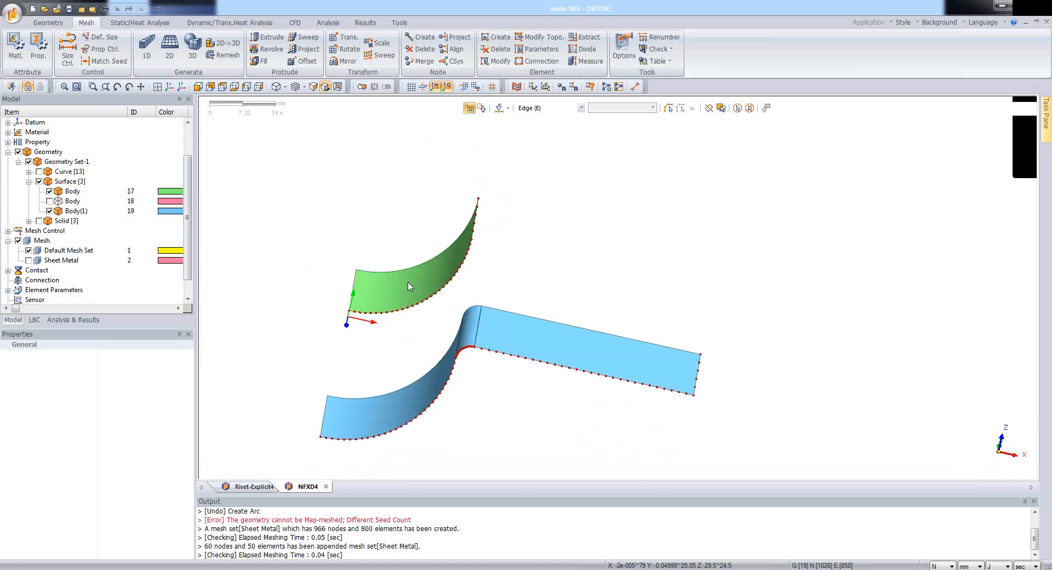
{"action": "left_click", "coordinate": [169, 53]}
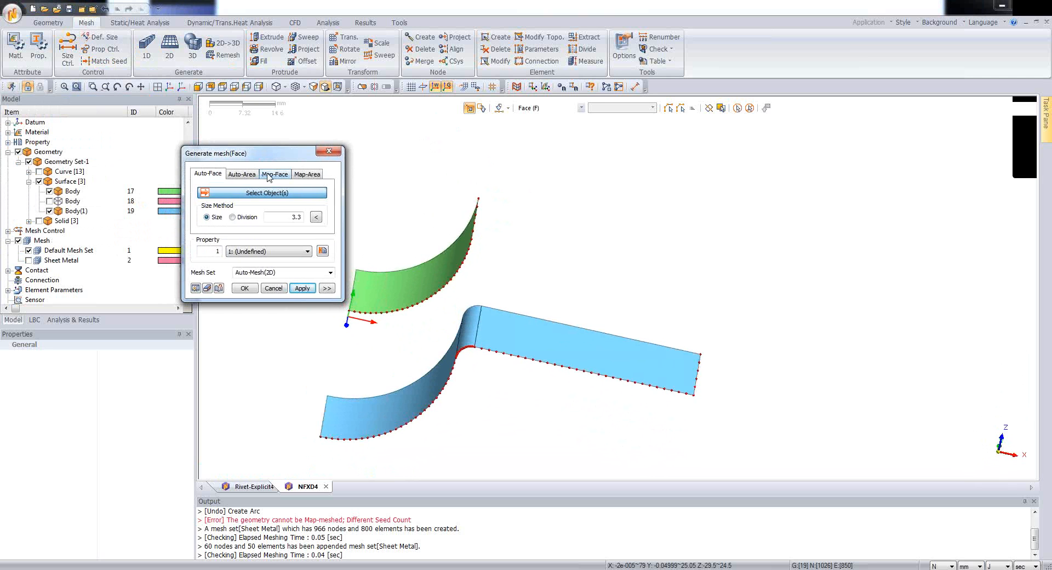
{"action": "left_click", "coordinate": [274, 173]}
{"action": "left_click_drag", "start_coordinate": [269, 154], "coordinate": [178, 134]}
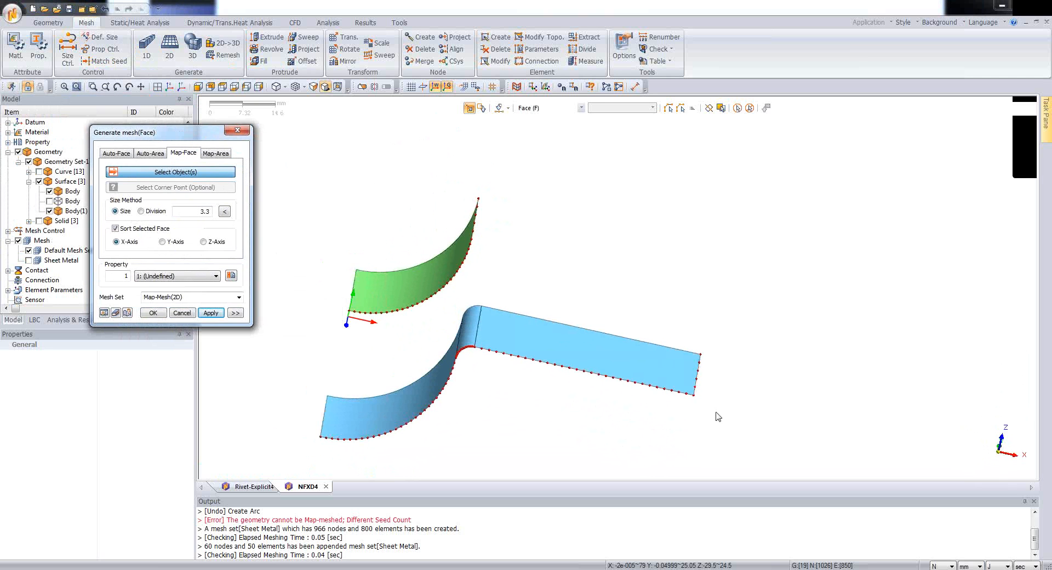
{"action": "left_click", "coordinate": [592, 357]}
{"action": "left_click", "coordinate": [468, 342]}
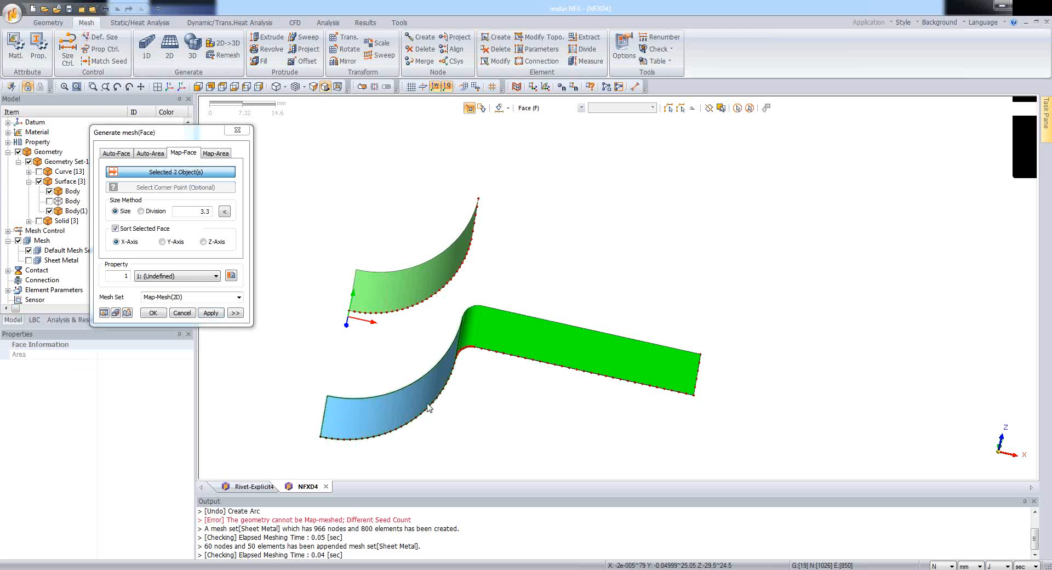
{"action": "left_click", "coordinate": [428, 407]}
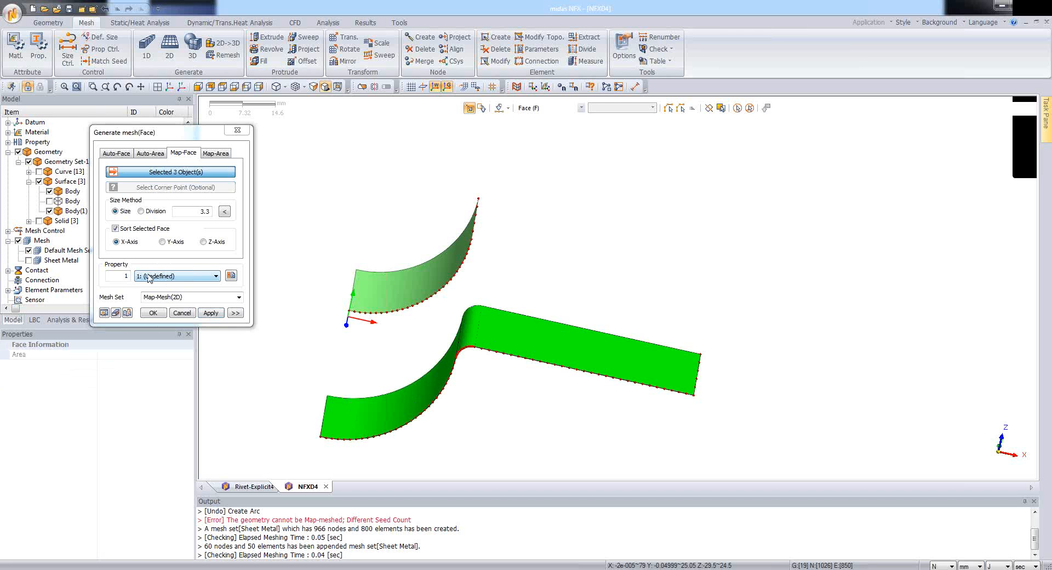
- Set the mesh property number to 2 and name the mesh set Die
{"action": "left_click", "coordinate": [121, 276]}
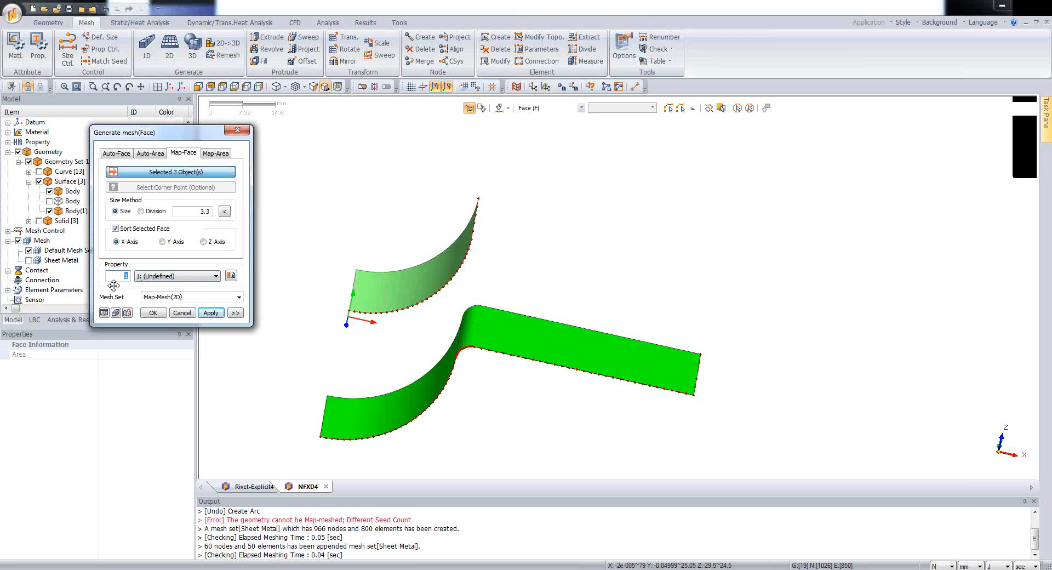
{"action": "key", "text": "BackSpace"}
{"action": "type", "text": "2"}
{"action": "left_click", "coordinate": [183, 298]}
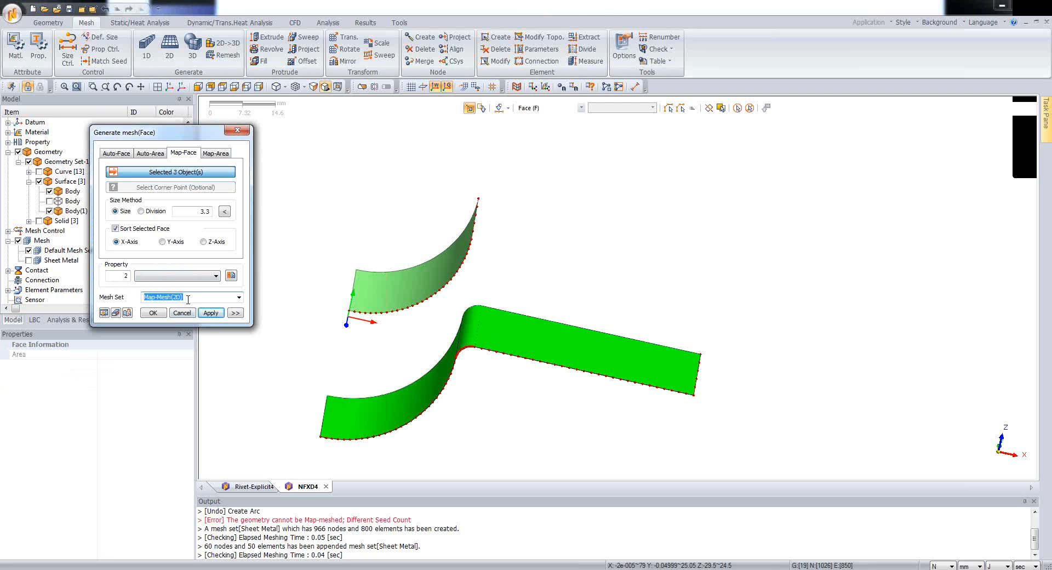
{"action": "left_click", "coordinate": [188, 299]}
{"action": "left_click_drag", "start_coordinate": [188, 299], "coordinate": [143, 298]}
{"action": "type", "text": "Die"}
- Preview the mapped mesh on the three blue faces and inspect it around the bend
{"action": "left_click", "coordinate": [105, 312]}
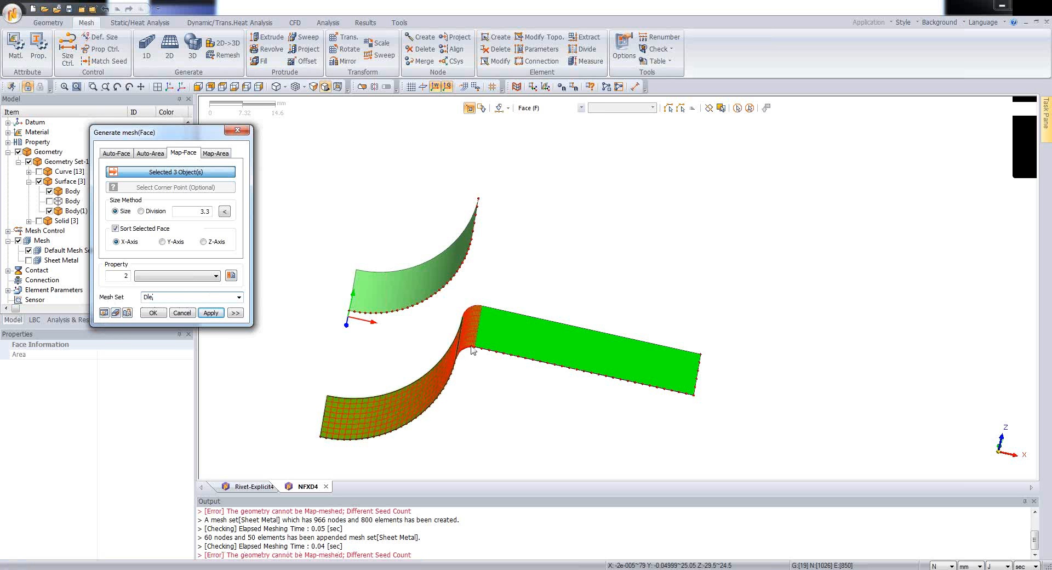
{"action": "middle_click_drag", "start_coordinate": [472, 352], "coordinate": [499, 362]}
{"action": "scroll", "coordinate": [515, 400], "scroll_direction": "up", "scroll_amount": 3}
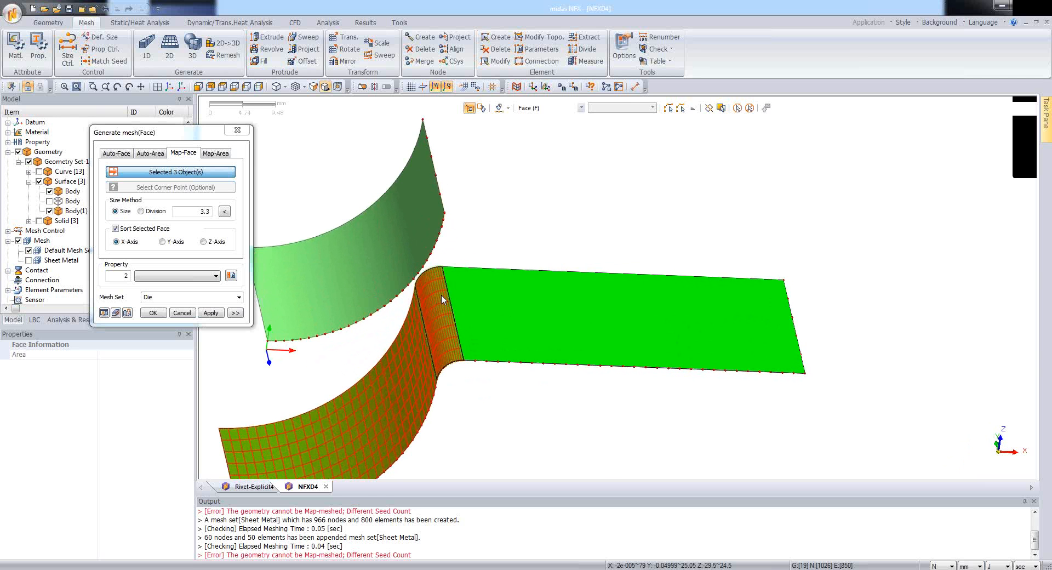
{"action": "scroll", "coordinate": [289, 415], "scroll_direction": "down", "scroll_amount": 3}
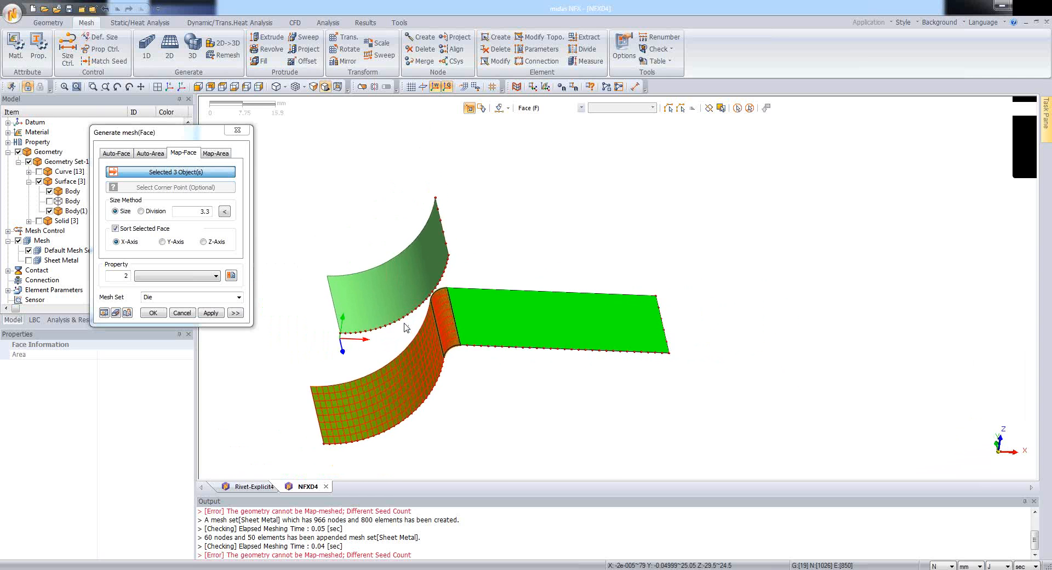
- Set the edge between the blue bend and flat face and the curved blue face's outer end edge to 5 divisions
{"action": "left_click", "coordinate": [67, 50]}
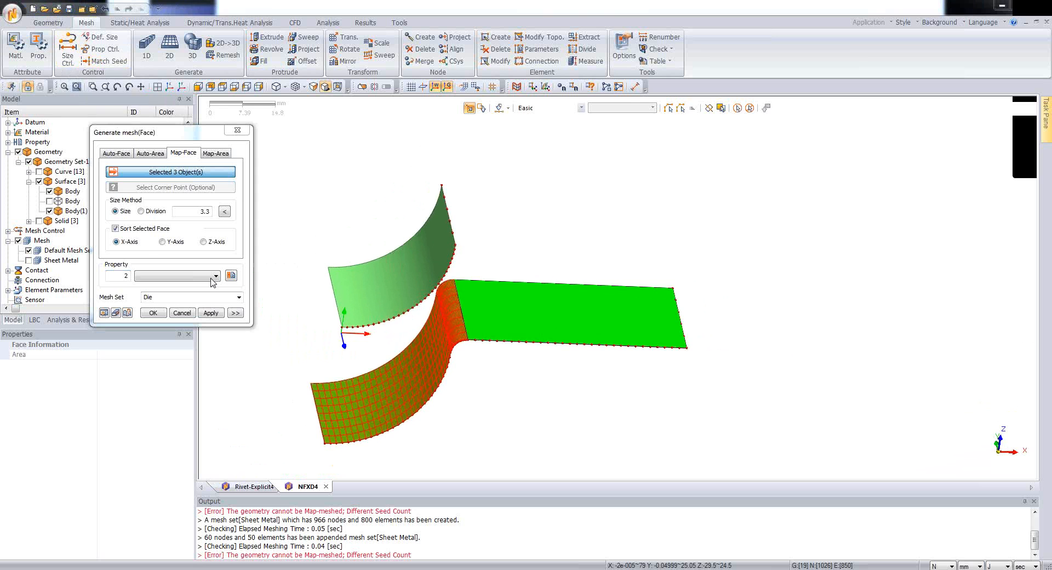
{"action": "left_click", "coordinate": [461, 311]}
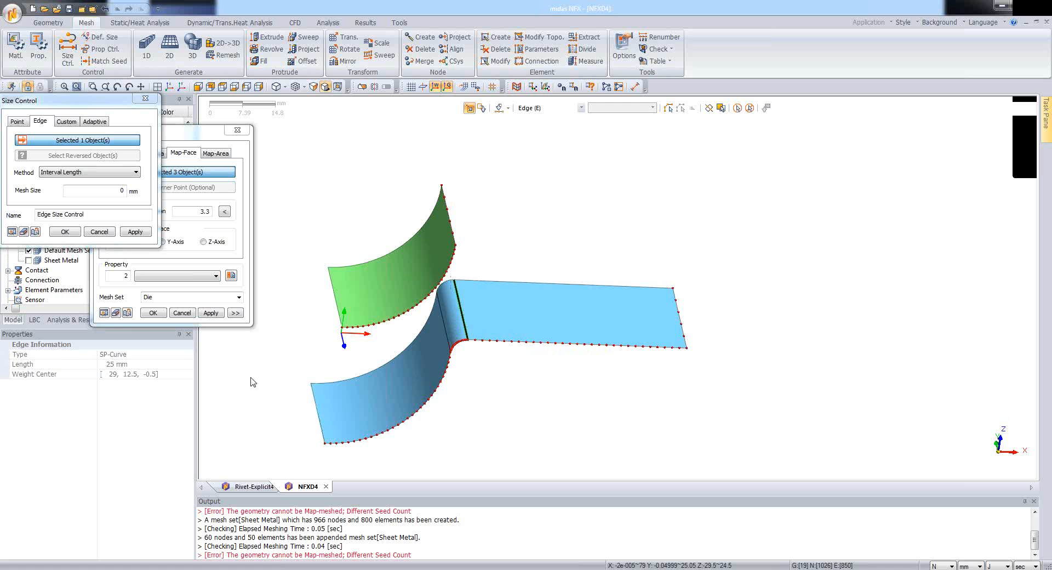
{"action": "left_click", "coordinate": [319, 419]}
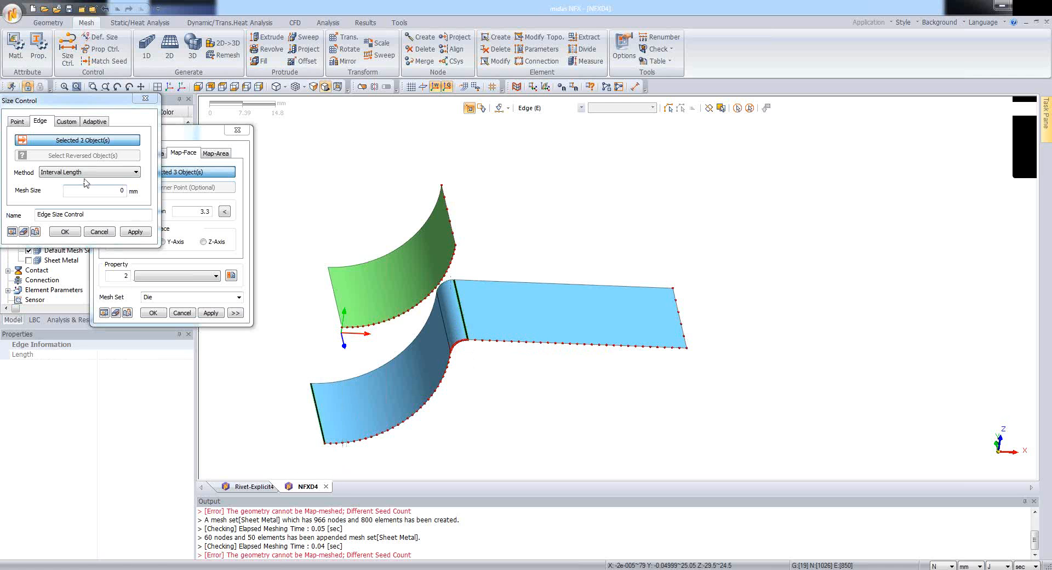
{"action": "left_click_drag", "start_coordinate": [84, 101], "coordinate": [213, 136]}
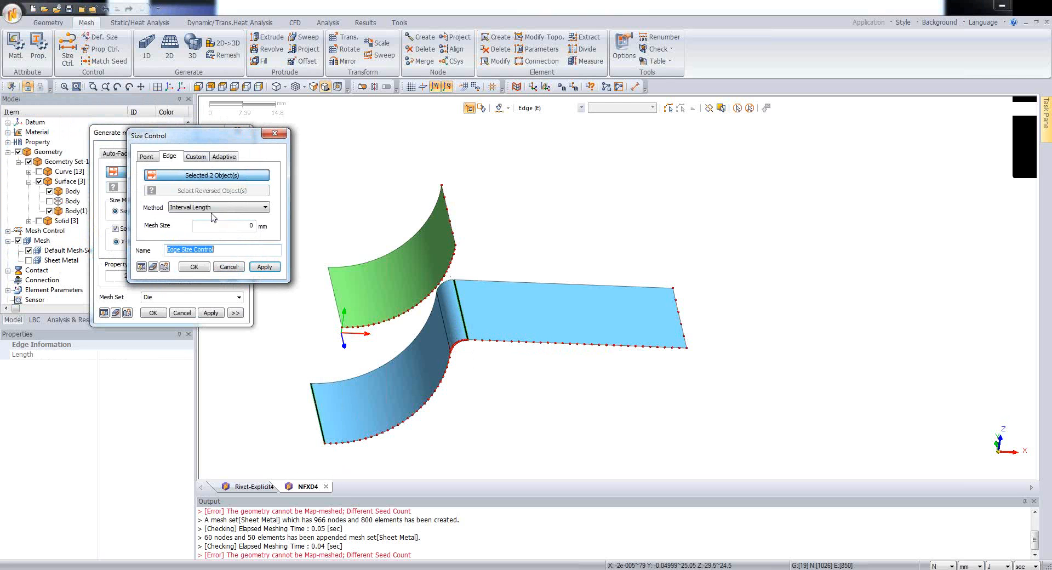
{"action": "left_click", "coordinate": [207, 206]}
{"action": "left_click", "coordinate": [261, 227]}
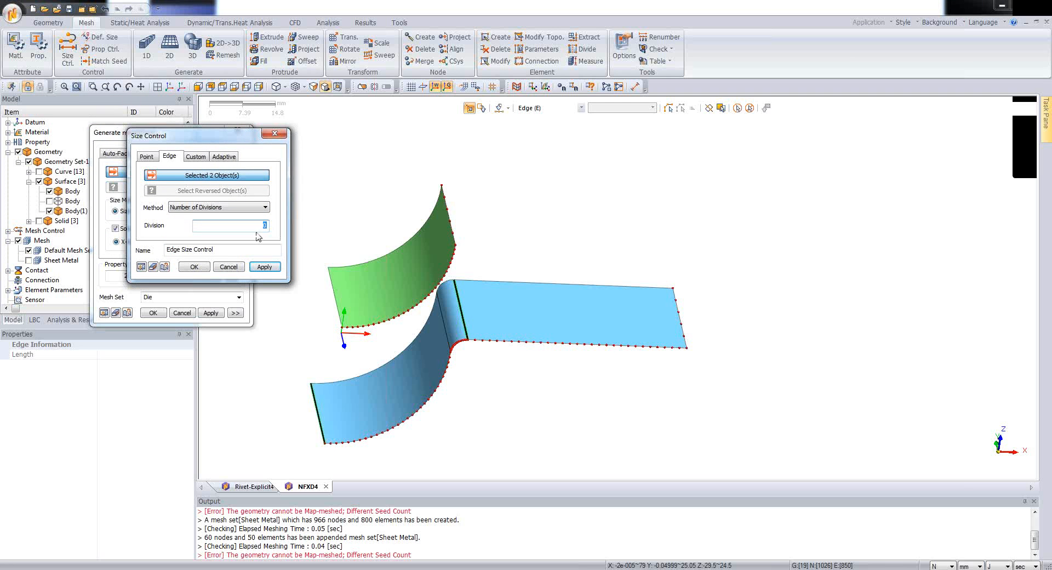
{"action": "type", "text": "5"}
{"action": "left_click", "coordinate": [193, 267]}
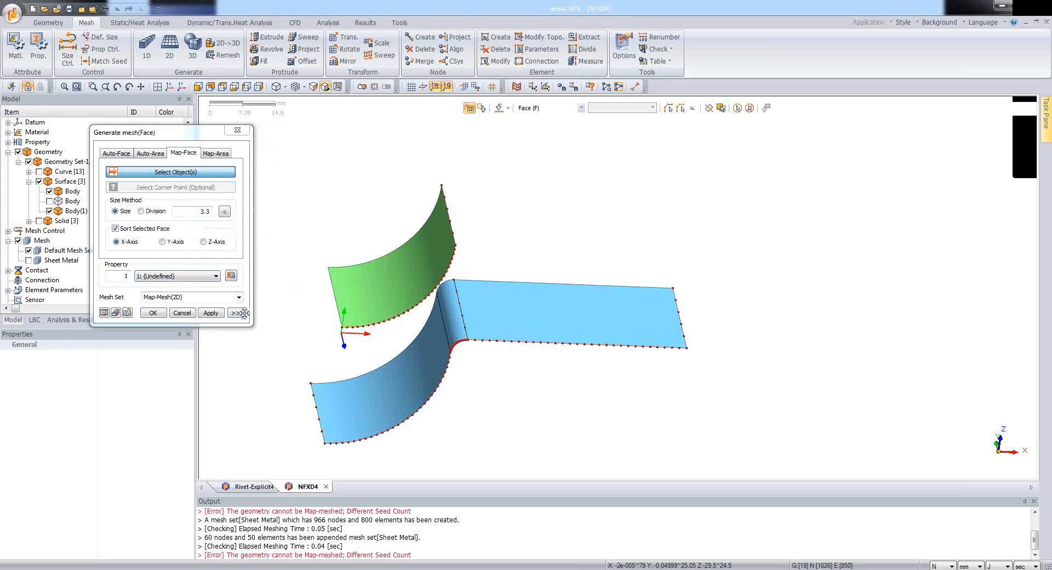
- Select the curved, bend and flat faces of the blue surface and preview their mapped mesh
{"action": "left_click", "coordinate": [385, 394]}
{"action": "left_click", "coordinate": [459, 326]}
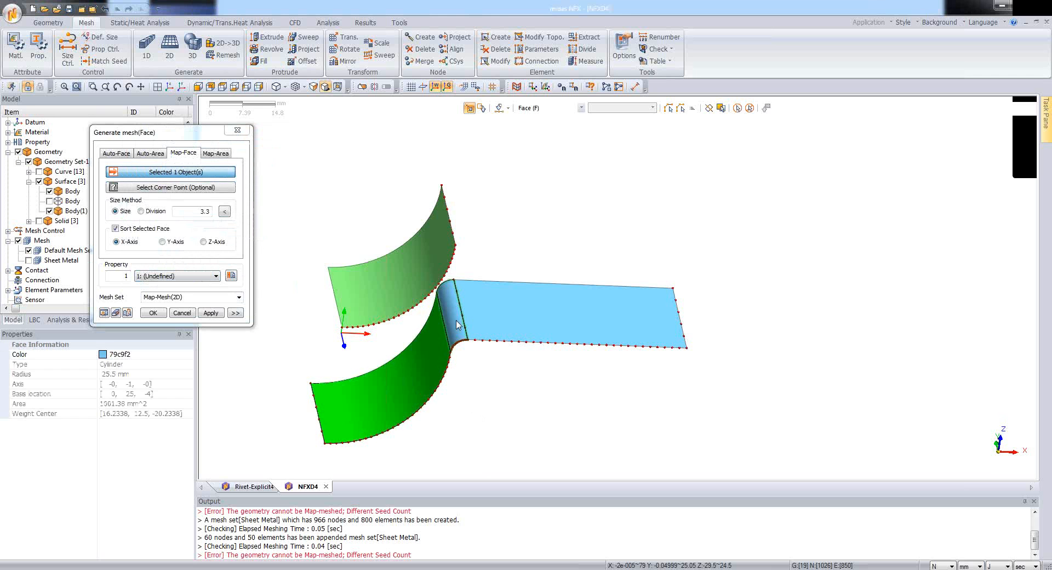
{"action": "left_click", "coordinate": [514, 322]}
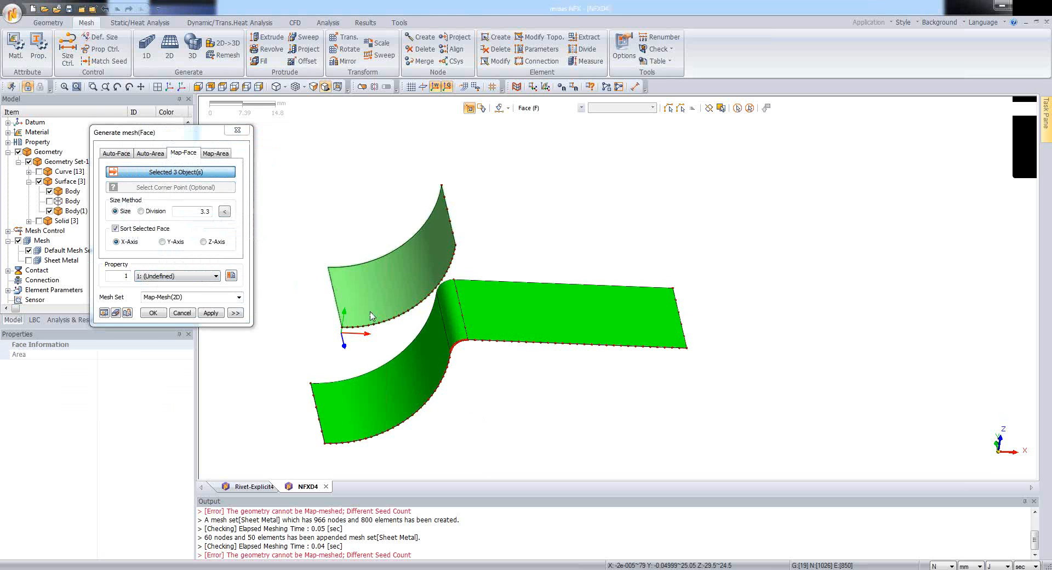
{"action": "left_click", "coordinate": [104, 313]}
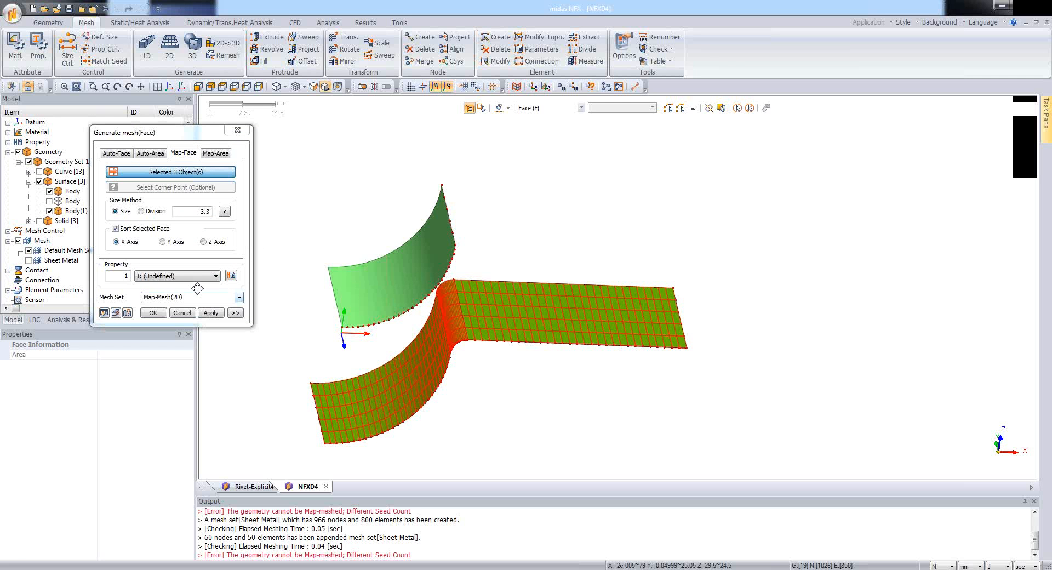
- Generate the mapped mesh on the three blue faces with property number 2 in a mesh set named Die
{"action": "left_click", "coordinate": [128, 276]}
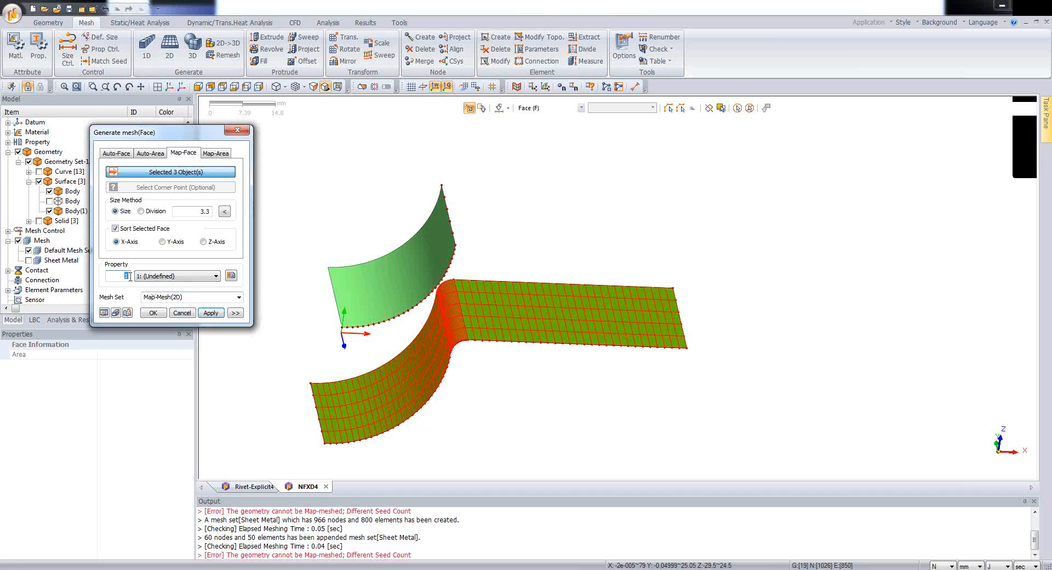
{"action": "type", "text": "2"}
{"action": "left_click", "coordinate": [166, 296]}
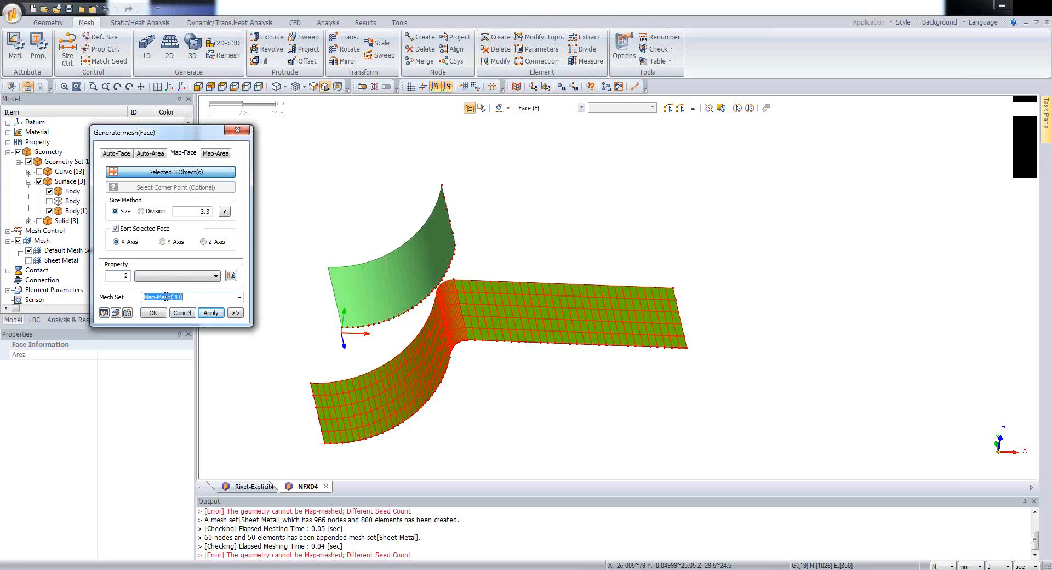
{"action": "type", "text": "Die"}
{"action": "left_click", "coordinate": [219, 316]}
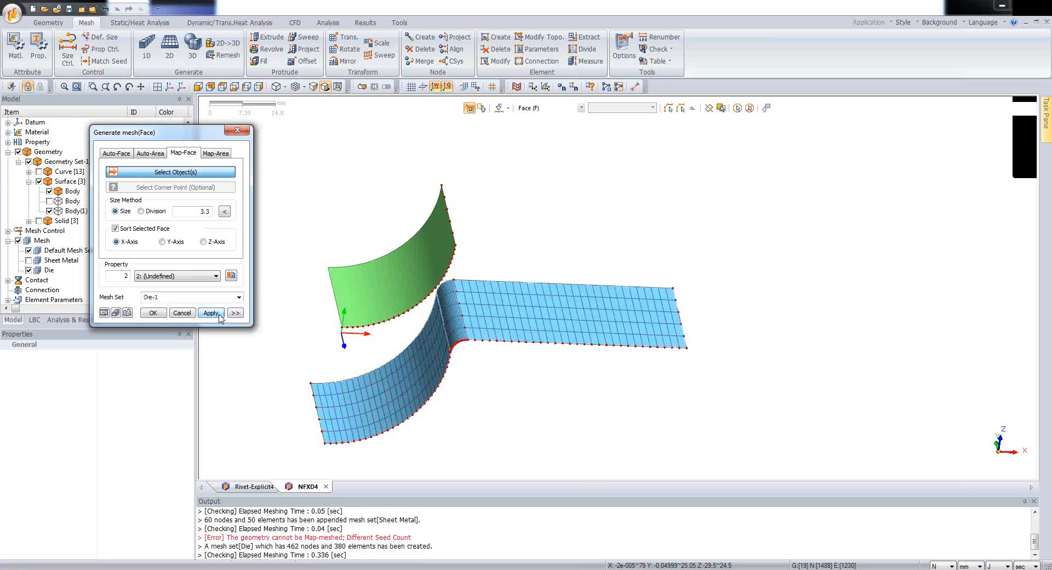
- Name the next mesh set Punch and set its property number to 3
{"action": "double_click", "coordinate": [158, 294]}
{"action": "type", "text": "Pl"}
{"action": "double_click", "coordinate": [129, 275]}
{"action": "type", "text": "3"}
- Preview and generate the mapped mesh on the green curved face, then finish meshing
{"action": "left_click", "coordinate": [384, 291]}
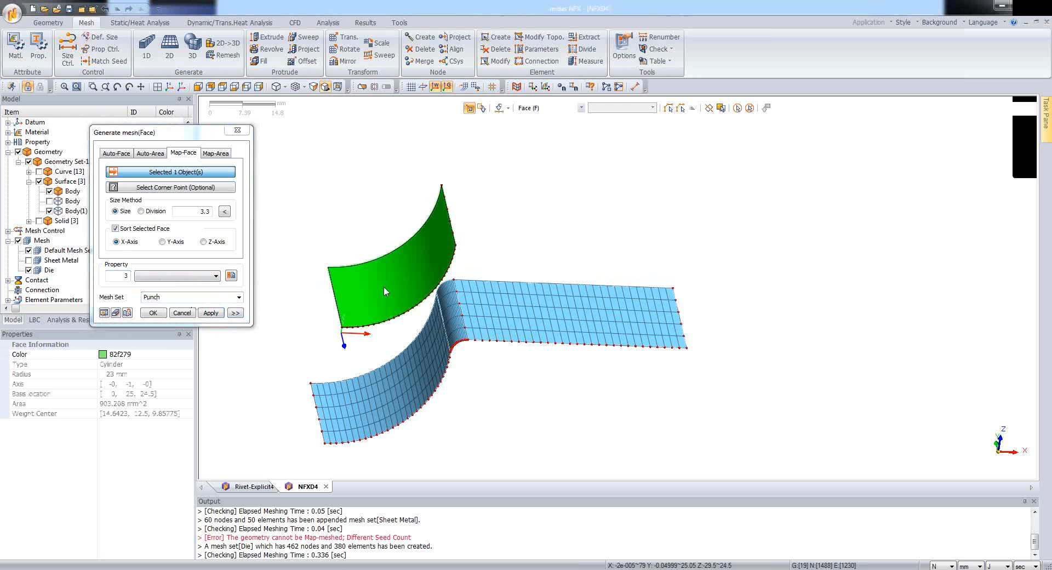
{"action": "left_click", "coordinate": [105, 318]}
{"action": "middle_click_drag", "start_coordinate": [279, 340], "coordinate": [320, 345]}
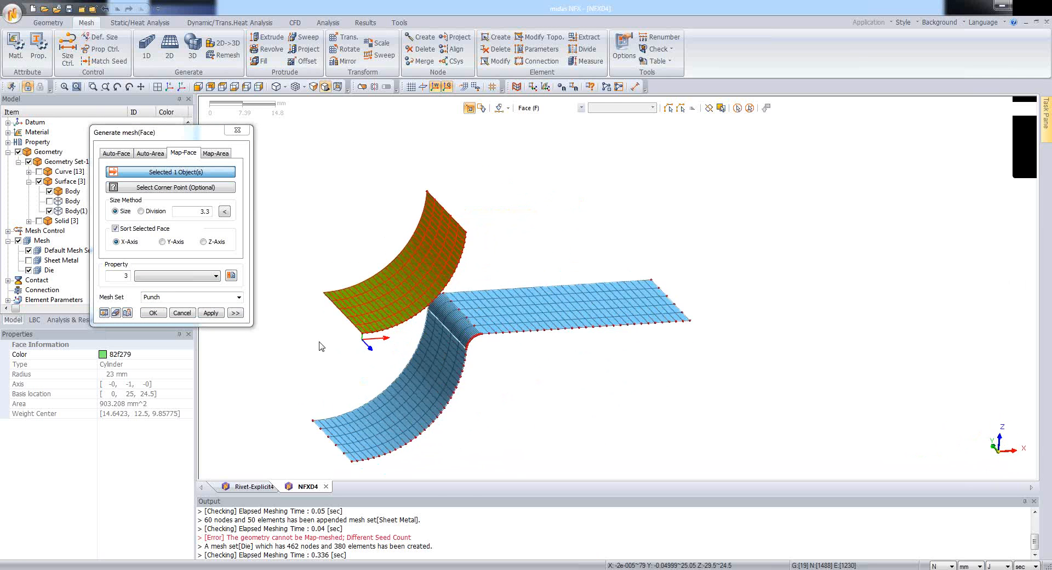
{"action": "scroll", "coordinate": [217, 317], "scroll_direction": "up", "scroll_amount": 1}
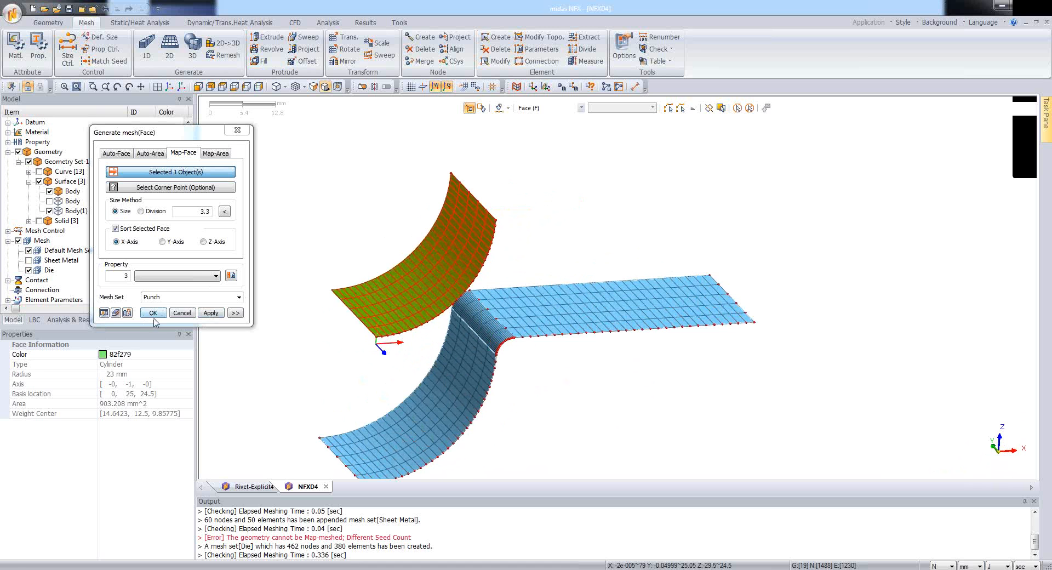
{"action": "left_click", "coordinate": [153, 312]}
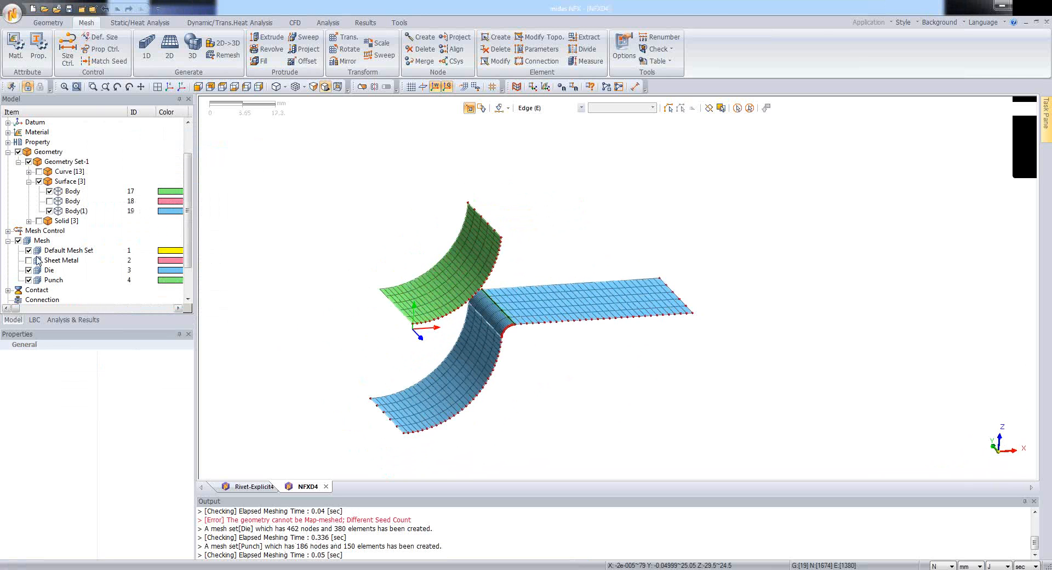
- Show the Sheet Metal mesh set and inspect it together with the die and punch meshes
{"action": "left_click", "coordinate": [29, 260]}
{"action": "middle_click_drag", "start_coordinate": [433, 349], "coordinate": [406, 351]}
{"action": "scroll", "coordinate": [375, 350], "scroll_direction": "up", "scroll_amount": 3}
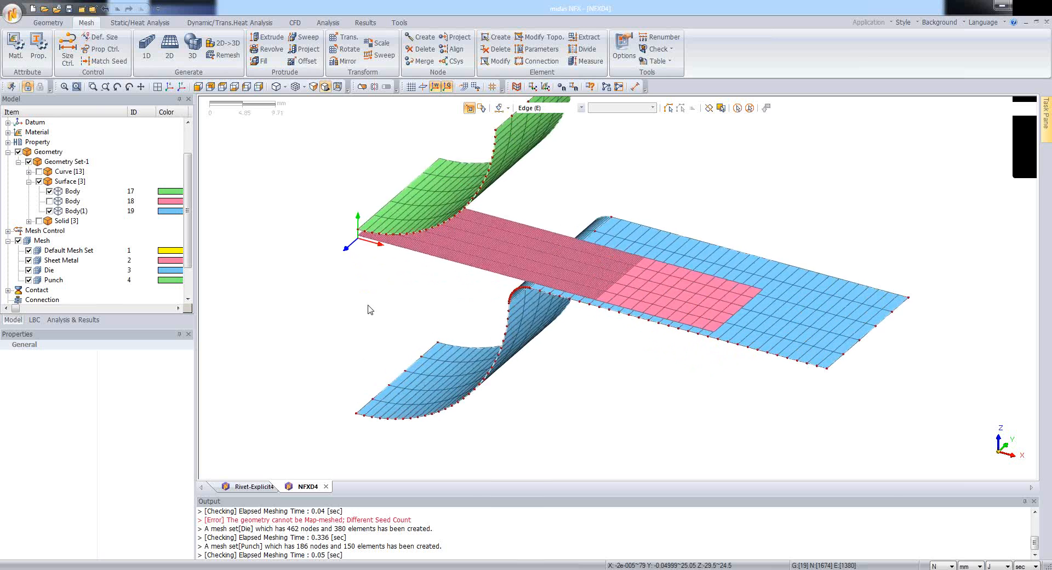
{"action": "scroll", "coordinate": [412, 337], "scroll_direction": "down", "scroll_amount": 2}
{"action": "scroll", "coordinate": [393, 228], "scroll_direction": "up", "scroll_amount": 2}
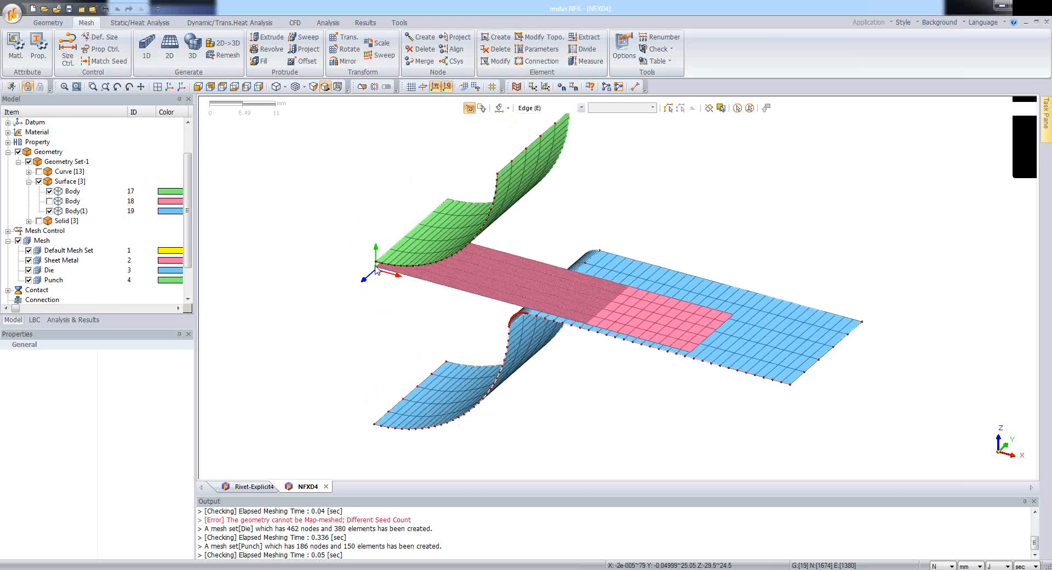
- Collapse the surface list in the model tree and delete the Alloy Steel material
{"action": "left_click", "coordinate": [29, 182]}
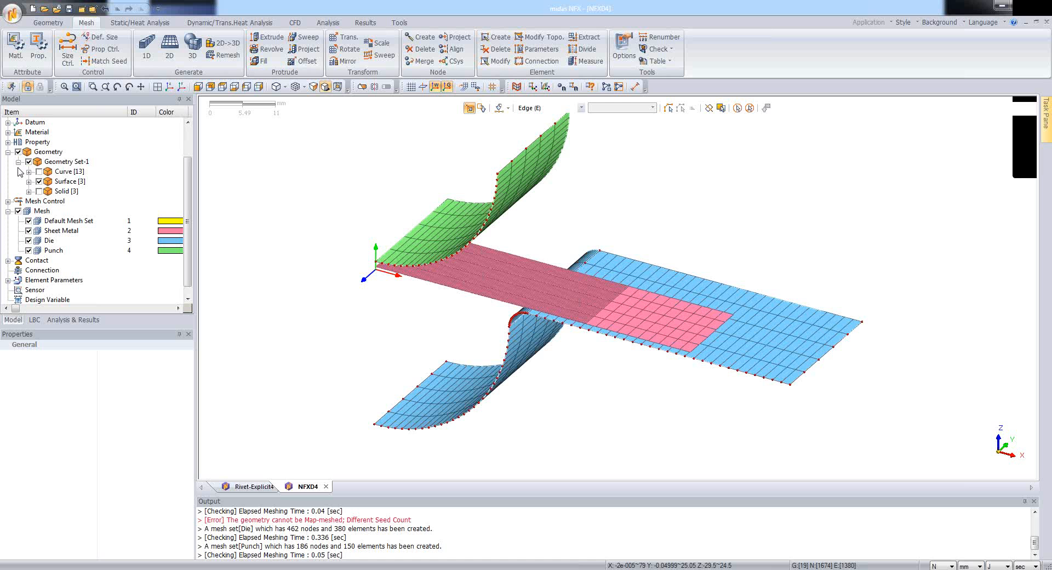
{"action": "left_click", "coordinate": [8, 132]}
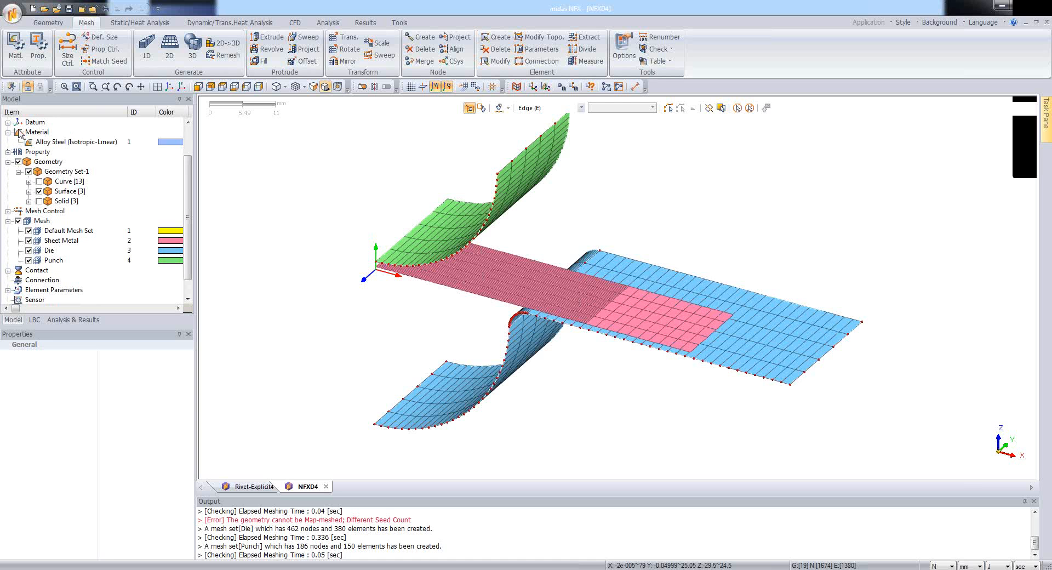
{"action": "left_click", "coordinate": [55, 142]}
{"action": "key", "text": "Delete"}
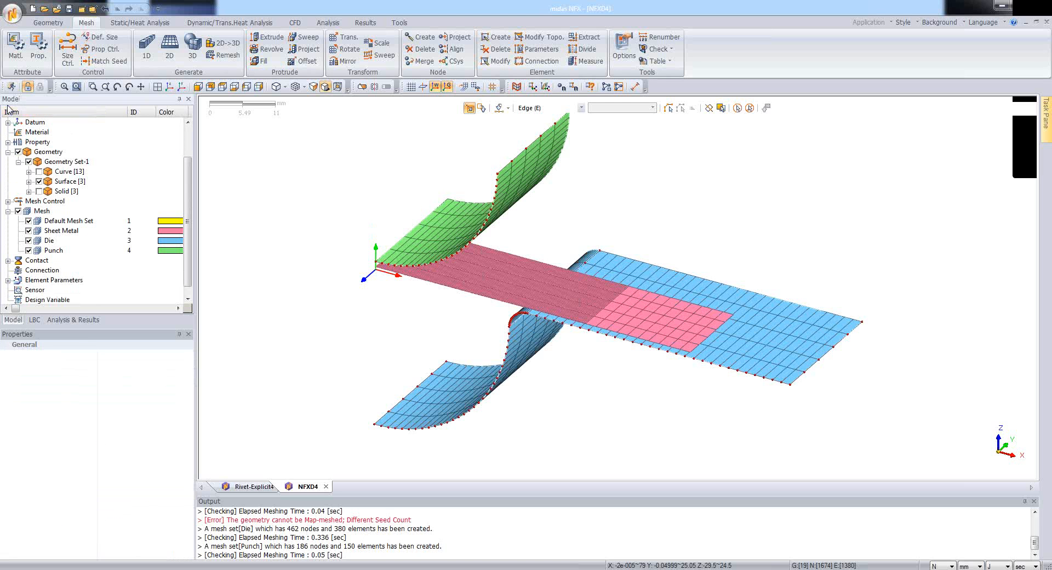
- Add a new isotropic material and open its elasto-plastic properties
{"action": "right_click", "coordinate": [38, 135]}
{"action": "mouse_move", "coordinate": [58, 139]}
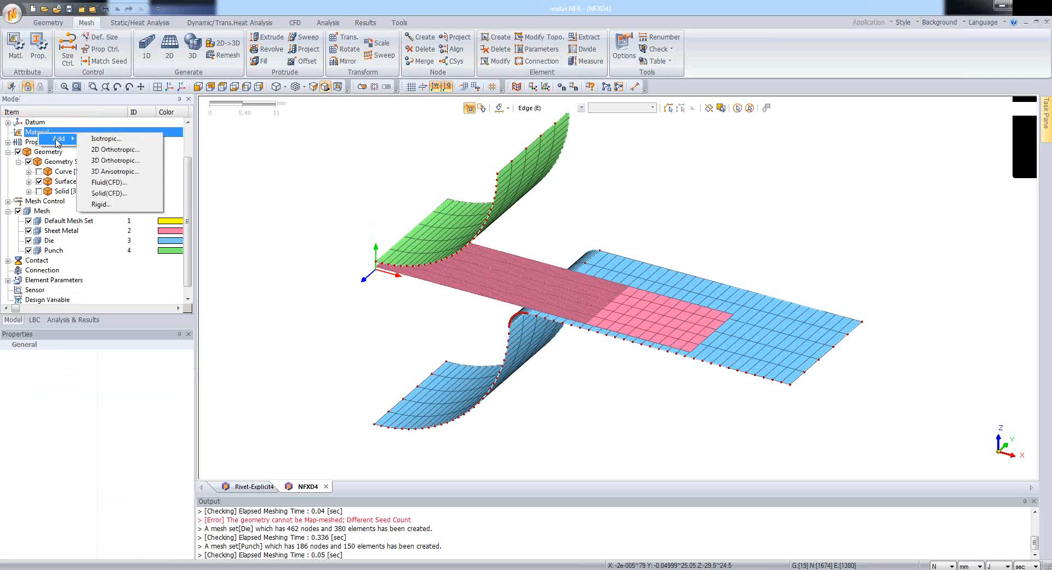
{"action": "left_click", "coordinate": [105, 139]}
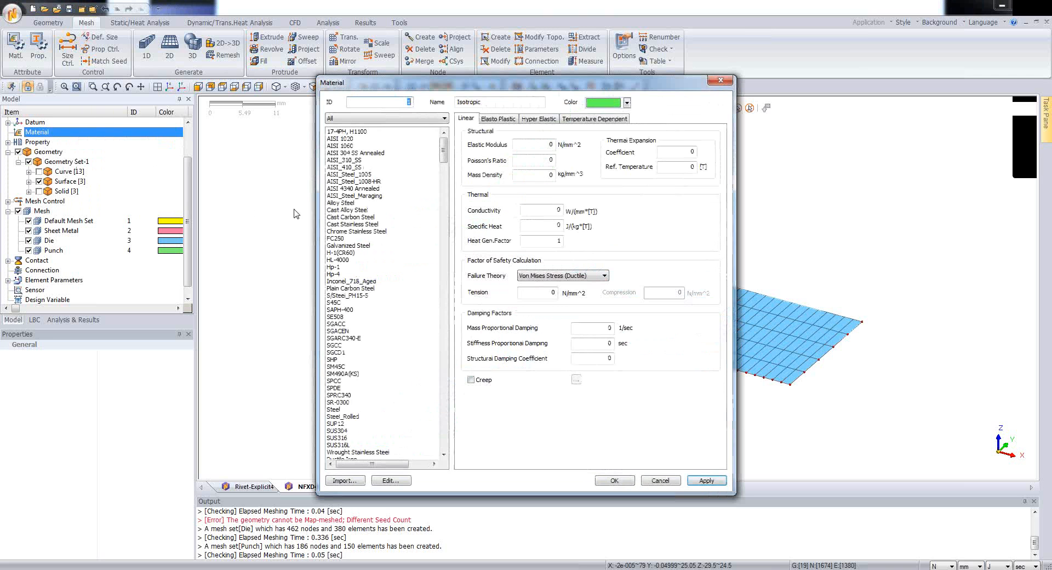
{"action": "left_click_drag", "start_coordinate": [438, 82], "coordinate": [397, 90]}
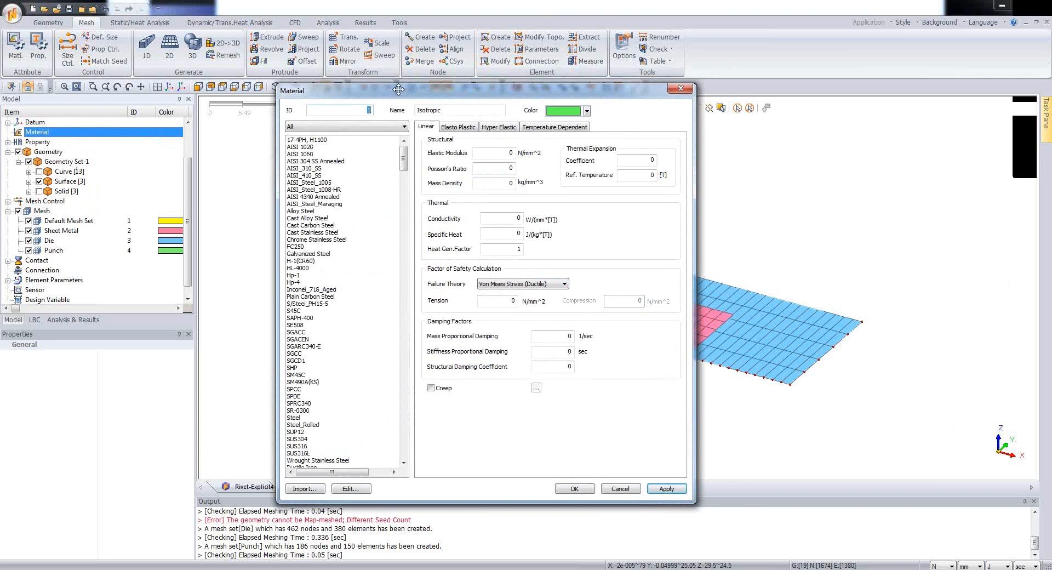
{"action": "left_click", "coordinate": [457, 127]}
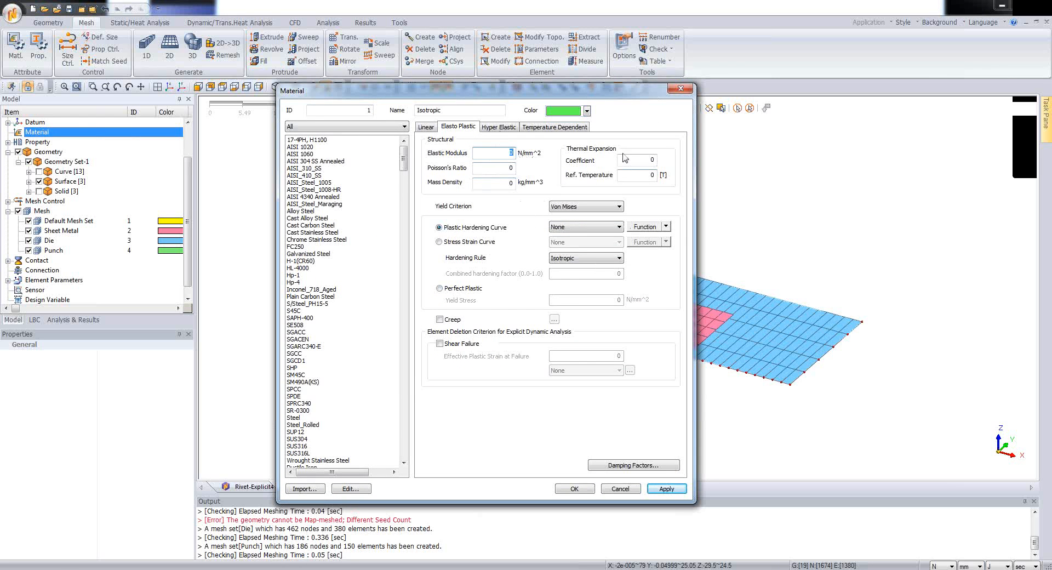
- Set the material's elastic modulus to 70000 N/mm^2 and Poisson's ratio to 0.342, and name it Sheet Metal
{"action": "left_click", "coordinate": [666, 226]}
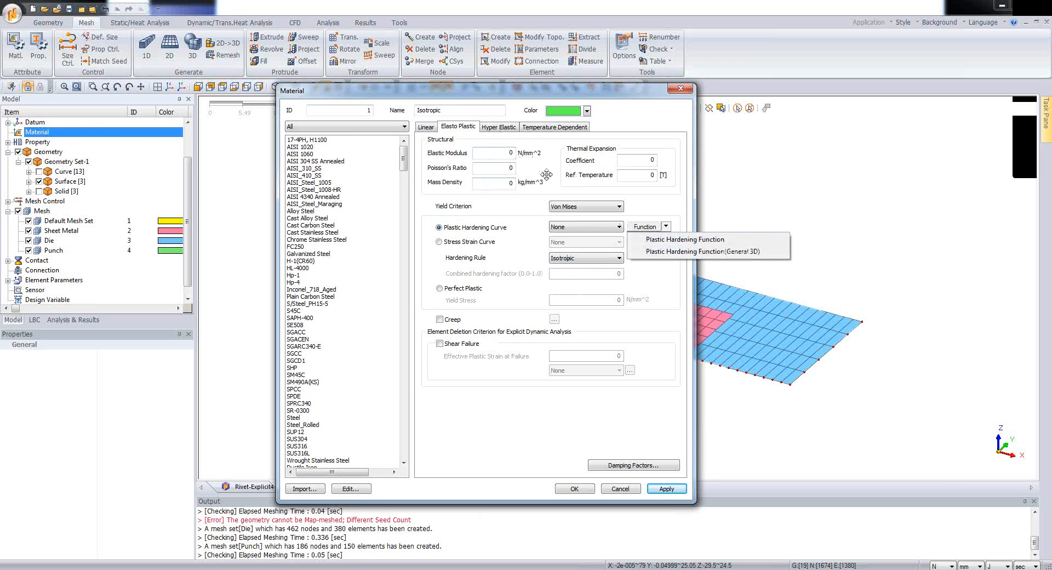
{"action": "left_click", "coordinate": [505, 154]}
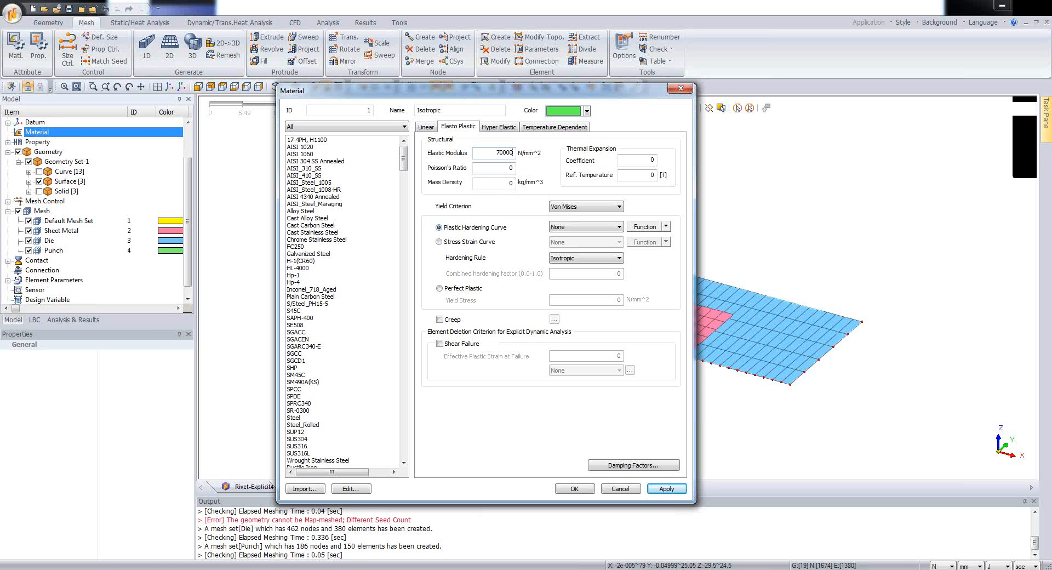
{"action": "left_click", "coordinate": [500, 169]}
{"action": "type", "text": "0.342"}
{"action": "double_click", "coordinate": [450, 109]}
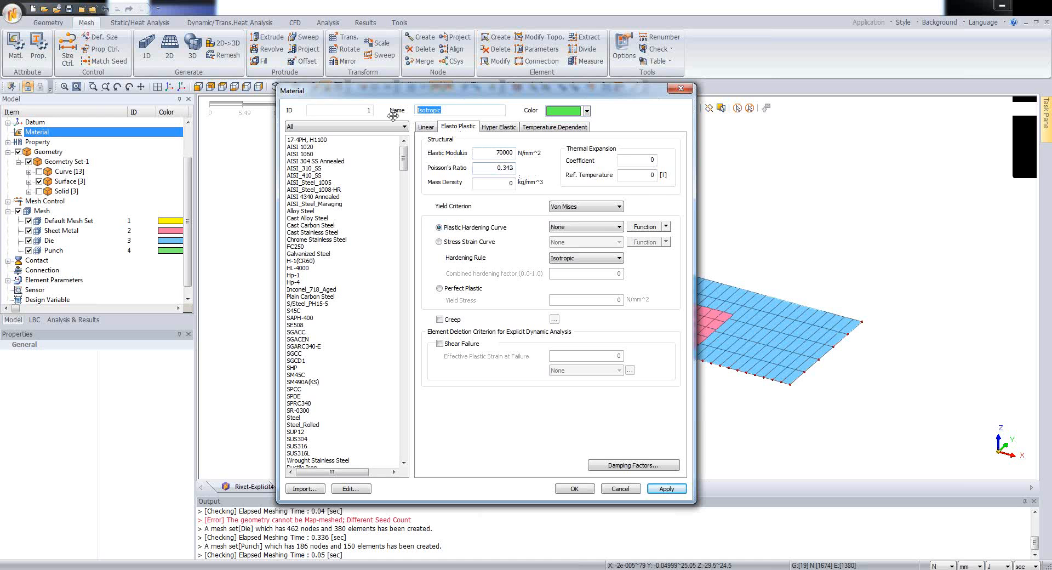
{"action": "type", "text": "Sheet Metal"}
- Start a new Plastic Hardening Function for the Sheet Metal material's plastic hardening curve
{"action": "left_click", "coordinate": [665, 226]}
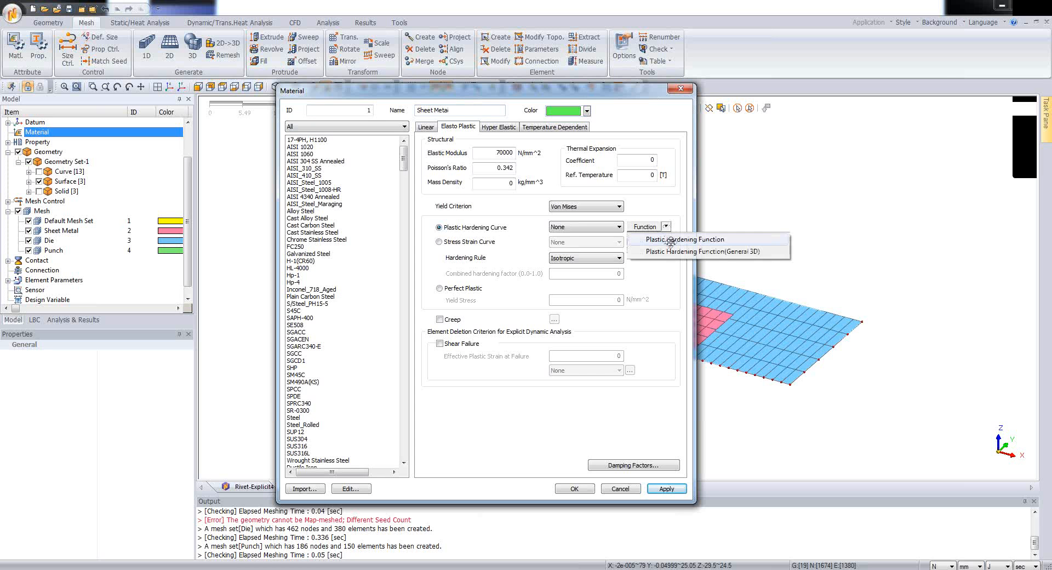
{"action": "left_click", "coordinate": [680, 239]}
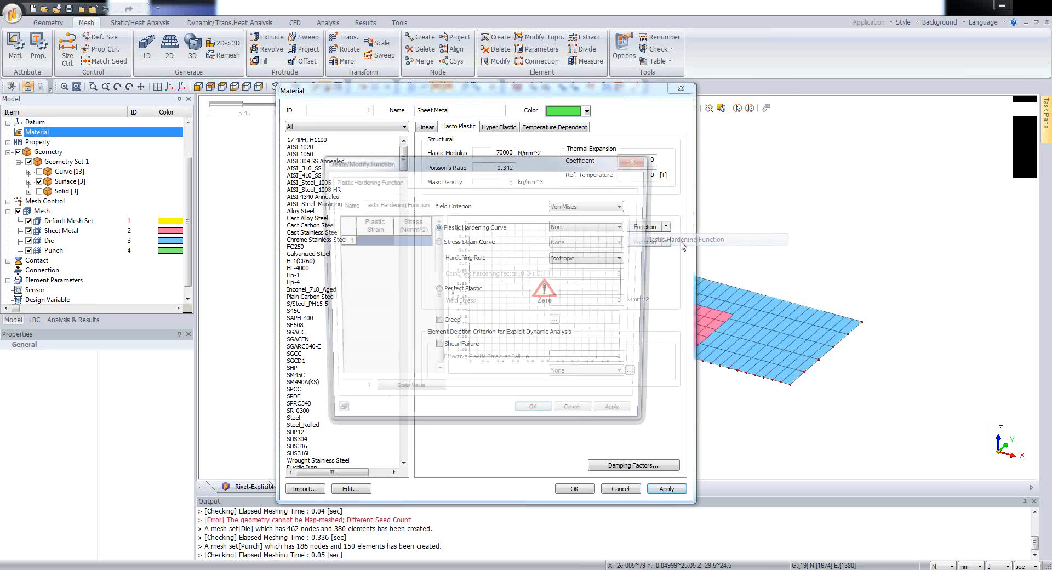
{"action": "left_click_drag", "start_coordinate": [509, 161], "coordinate": [651, 150]}
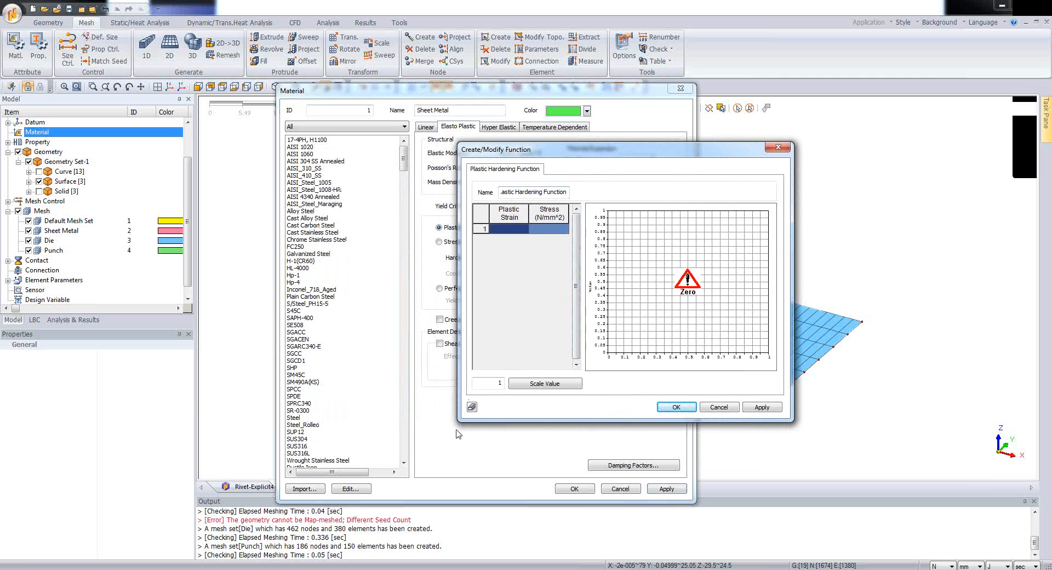
- Switch to the Excel workbook of material graphs and enter 550 as the strength coefficient K in C2
{"action": "mouse_move", "coordinate": [422, 569]}
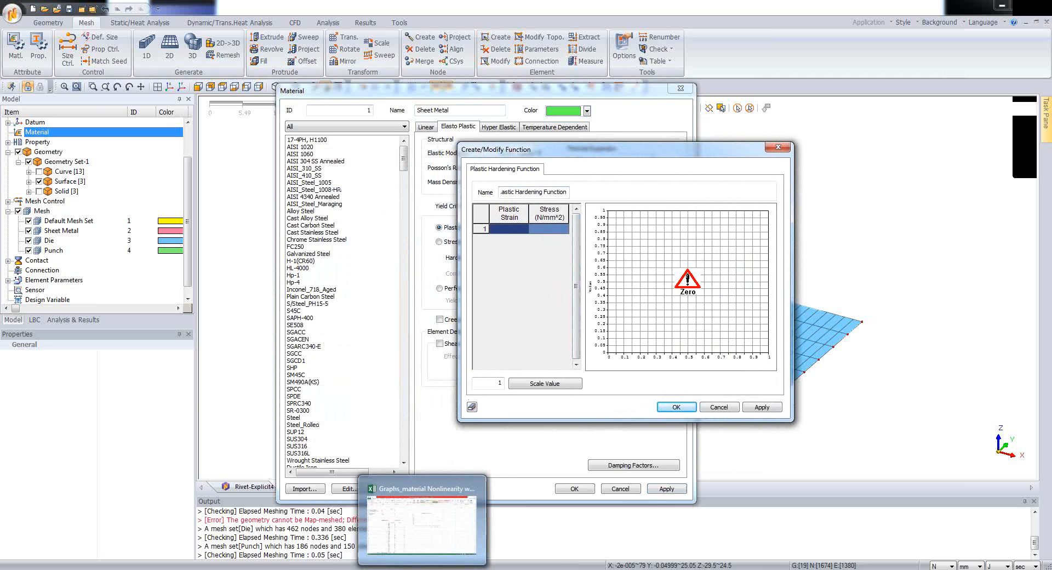
{"action": "left_click", "coordinate": [422, 523]}
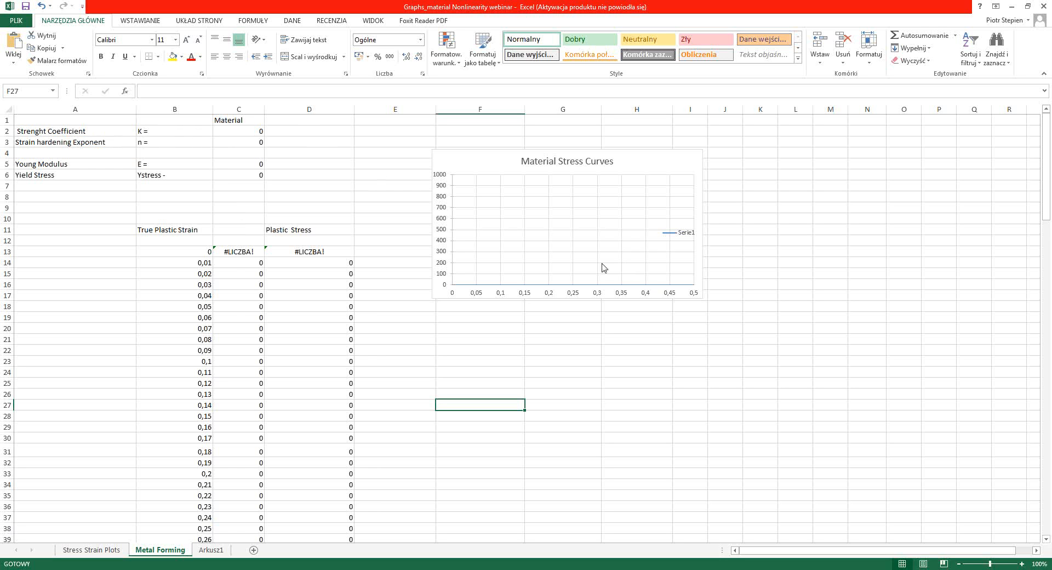
{"action": "double_click", "coordinate": [233, 134]}
{"action": "double_click", "coordinate": [260, 132]}
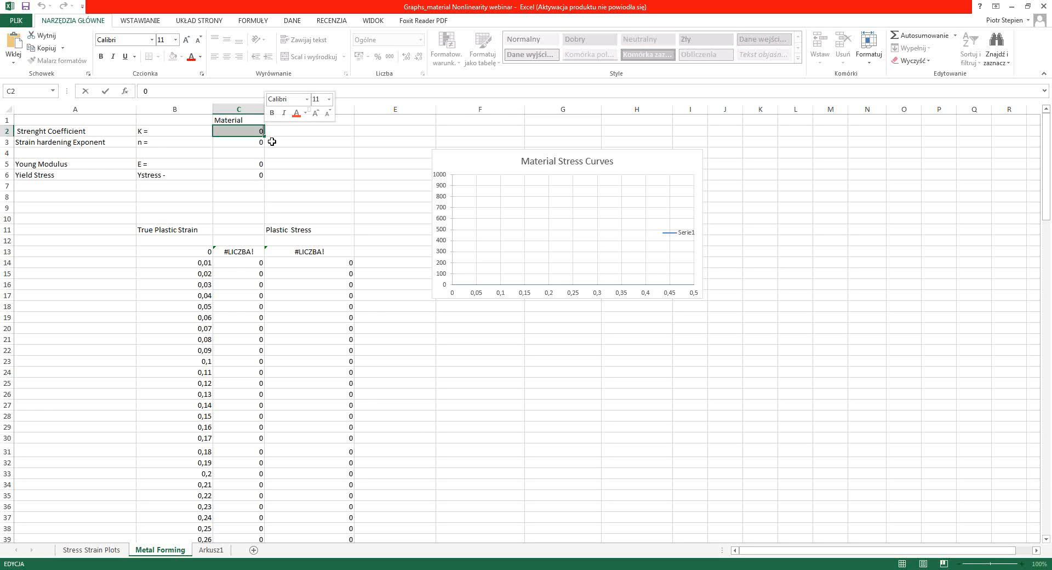
{"action": "type", "text": "550"}
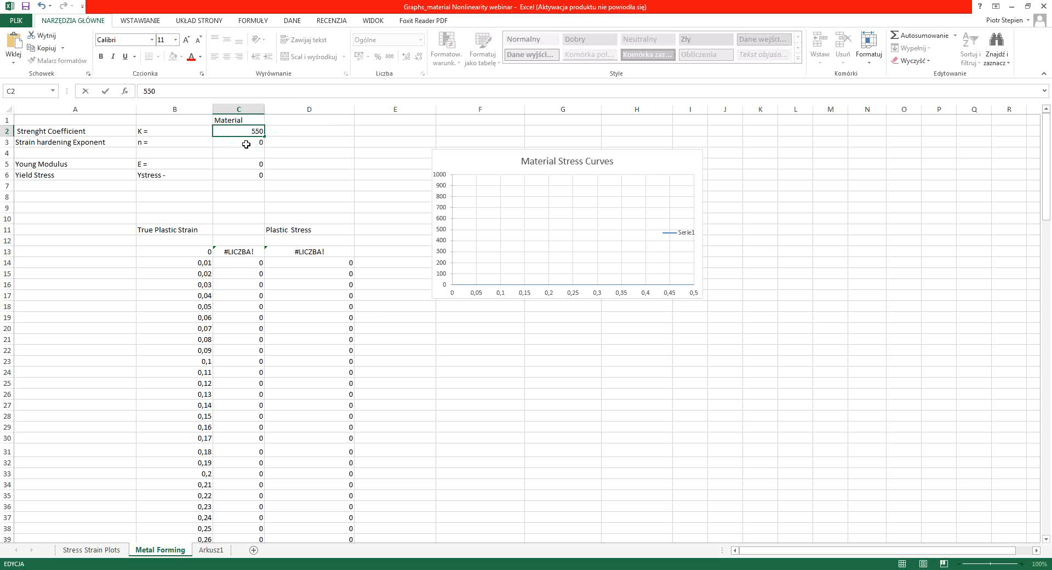
- Enter 0,225 as the strain hardening exponent n in C3
{"action": "double_click", "coordinate": [248, 142]}
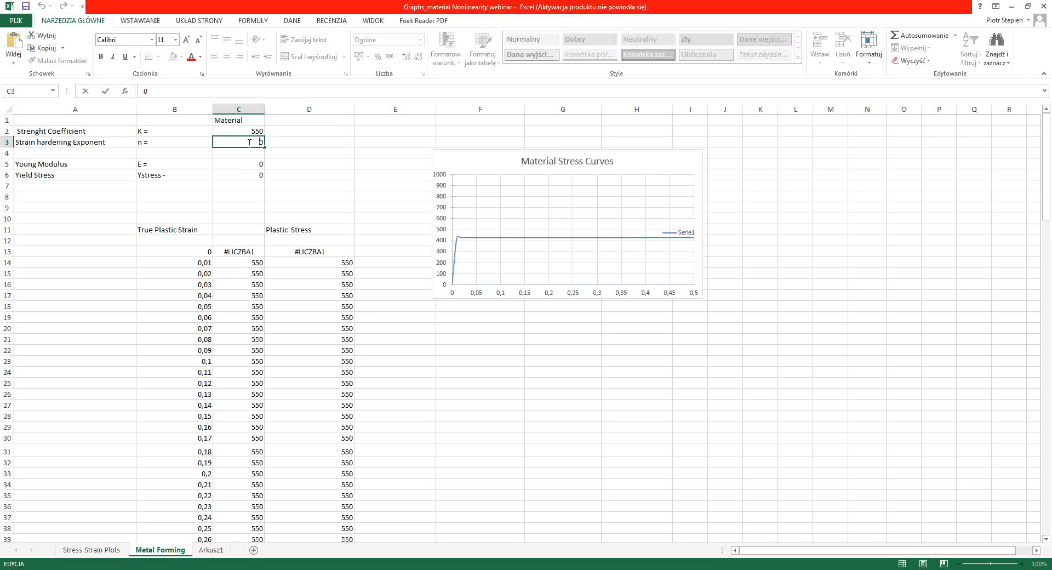
{"action": "double_click", "coordinate": [263, 142]}
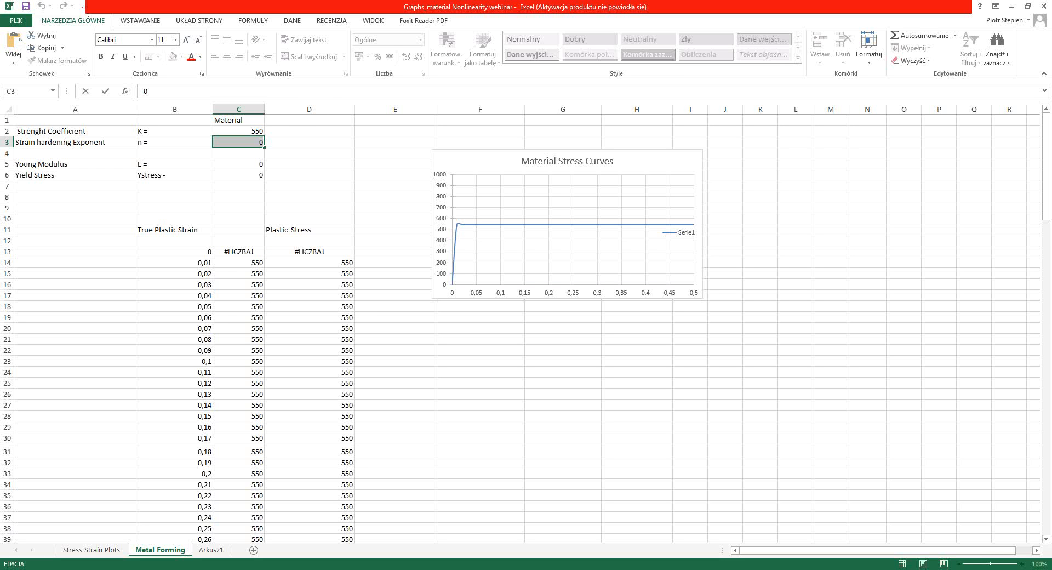
{"action": "left_click", "coordinate": [260, 142]}
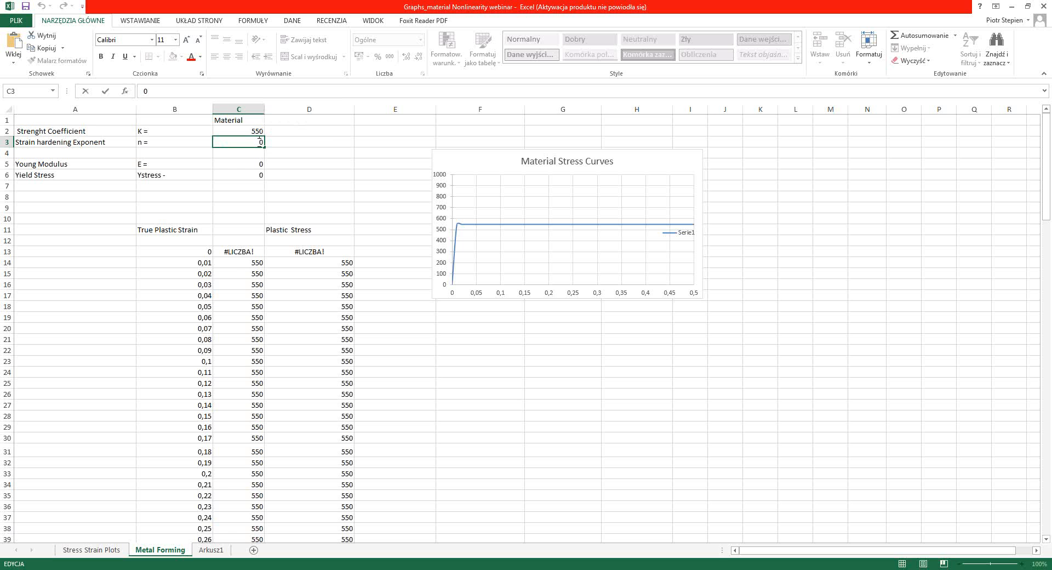
{"action": "type", "text": ",225"}
- Enter 194 as the yield stress in C6
{"action": "left_click", "coordinate": [257, 165]}
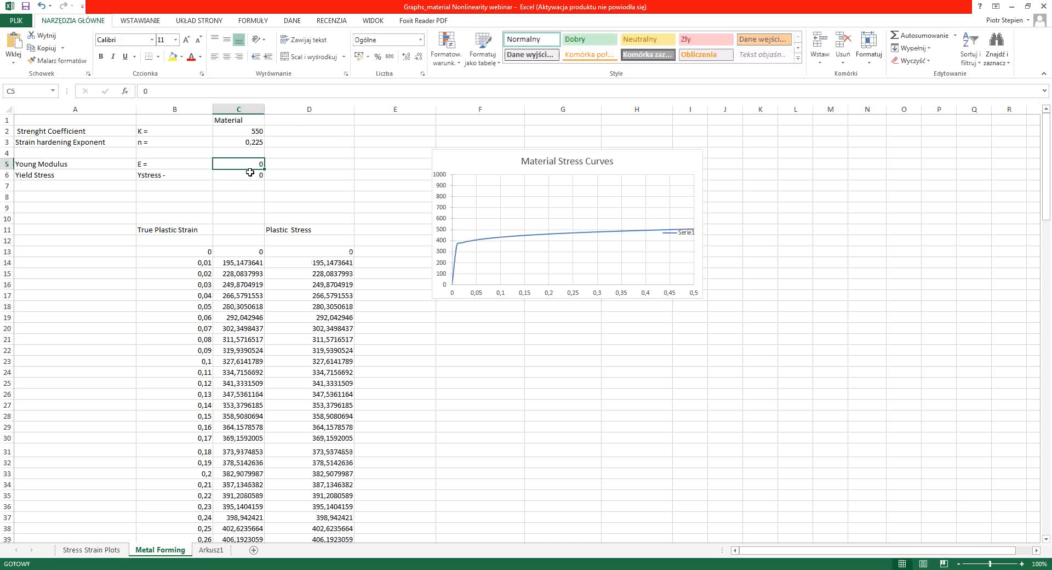
{"action": "double_click", "coordinate": [251, 179]}
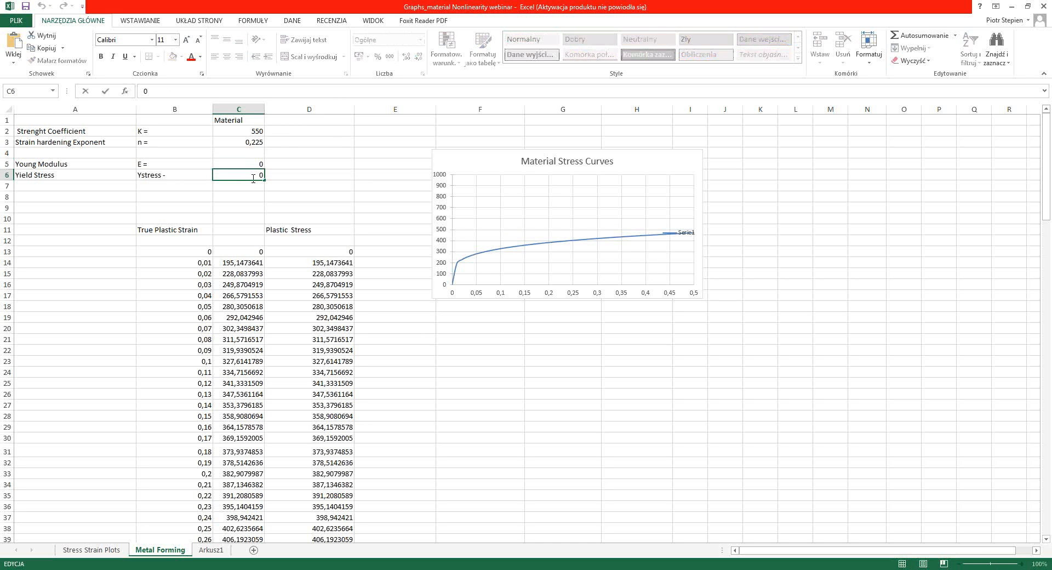
{"action": "left_click_drag", "start_coordinate": [253, 178], "coordinate": [265, 176]}
{"action": "type", "text": "194"}
{"action": "key", "text": "Return"}
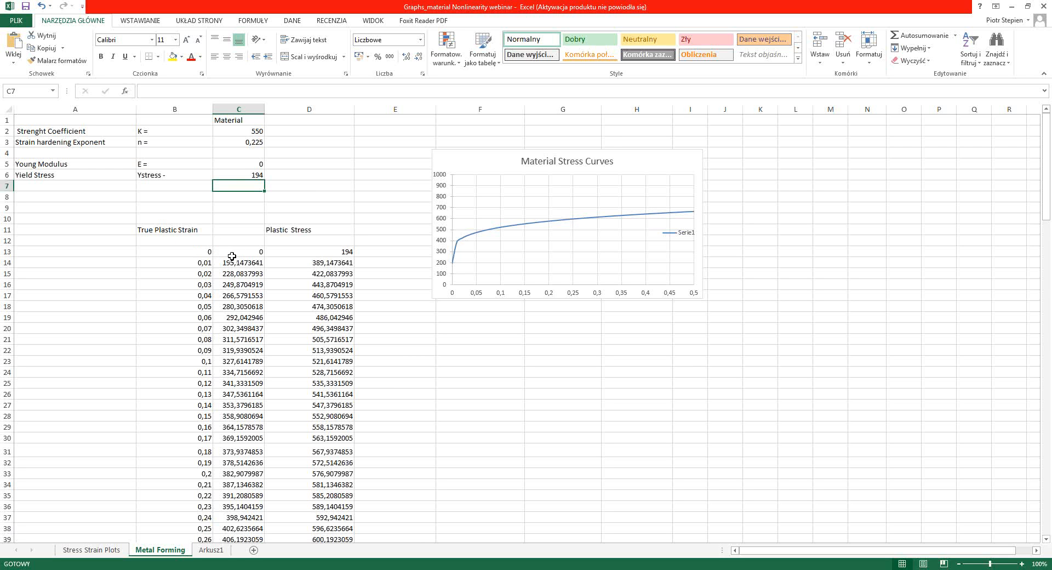
- Copy the strain and stress table B13:D153 on the Metal Forming sheet and paste its values starting at L11
{"action": "left_click", "coordinate": [198, 251]}
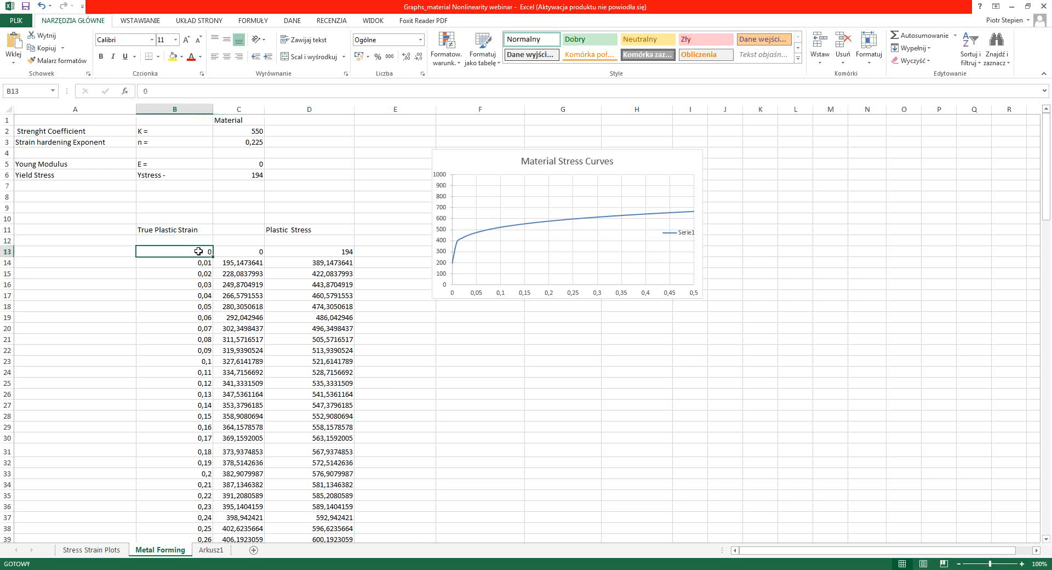
{"action": "left_click_drag", "start_coordinate": [196, 252], "coordinate": [298, 513]}
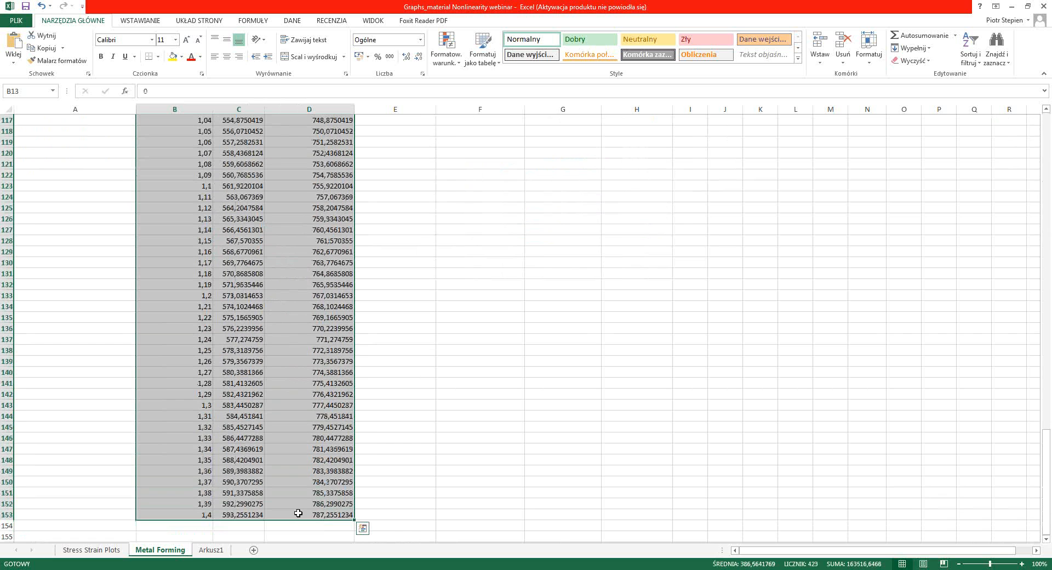
{"action": "key", "text": "ctrl+c"}
{"action": "scroll", "coordinate": [907, 359], "scroll_direction": "up", "scroll_amount": 1}
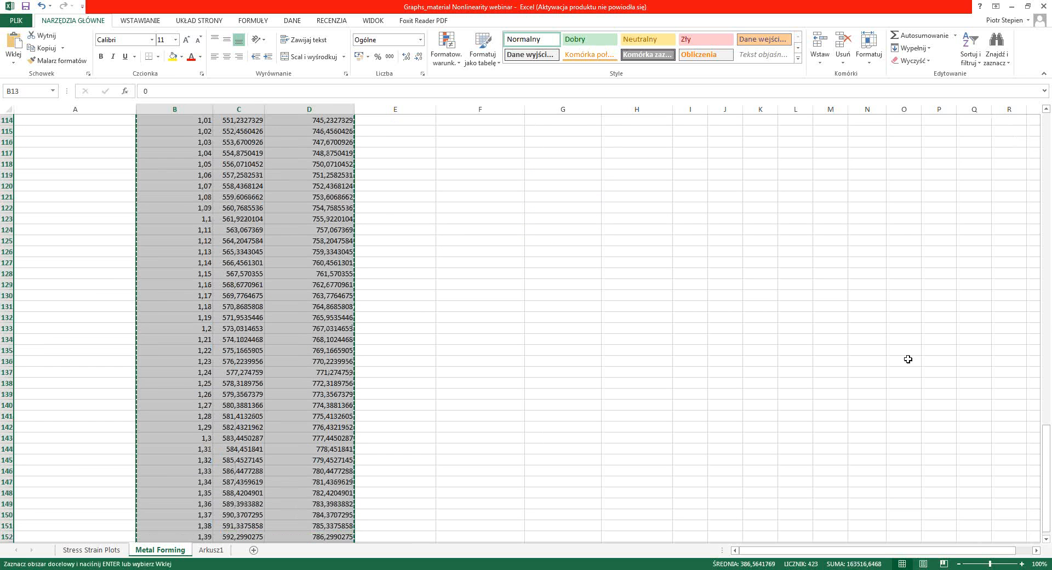
{"action": "left_click_drag", "start_coordinate": [1046, 433], "coordinate": [997, 110]}
{"action": "left_click", "coordinate": [798, 228]}
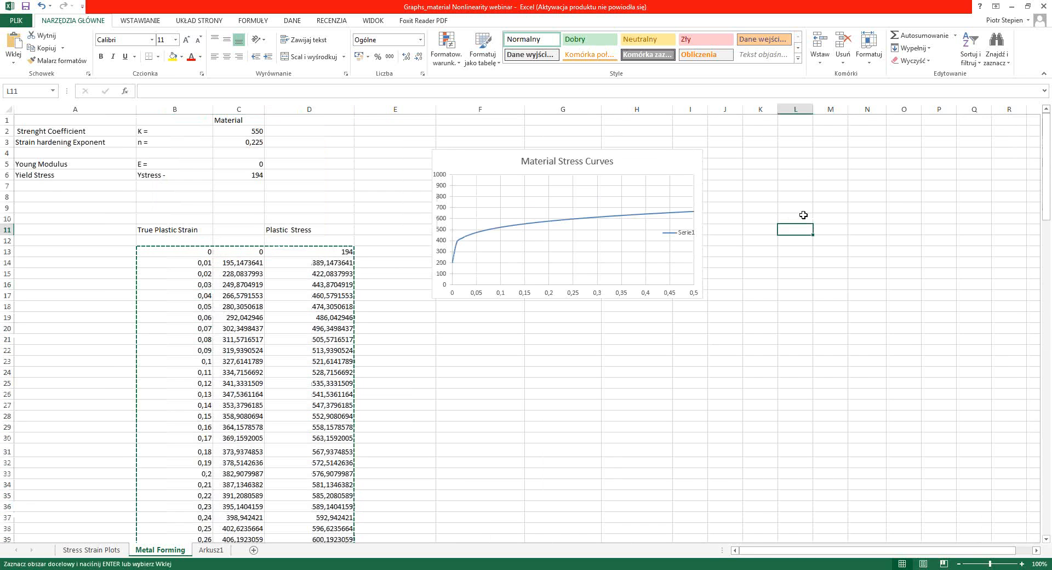
{"action": "right_click", "coordinate": [799, 230]}
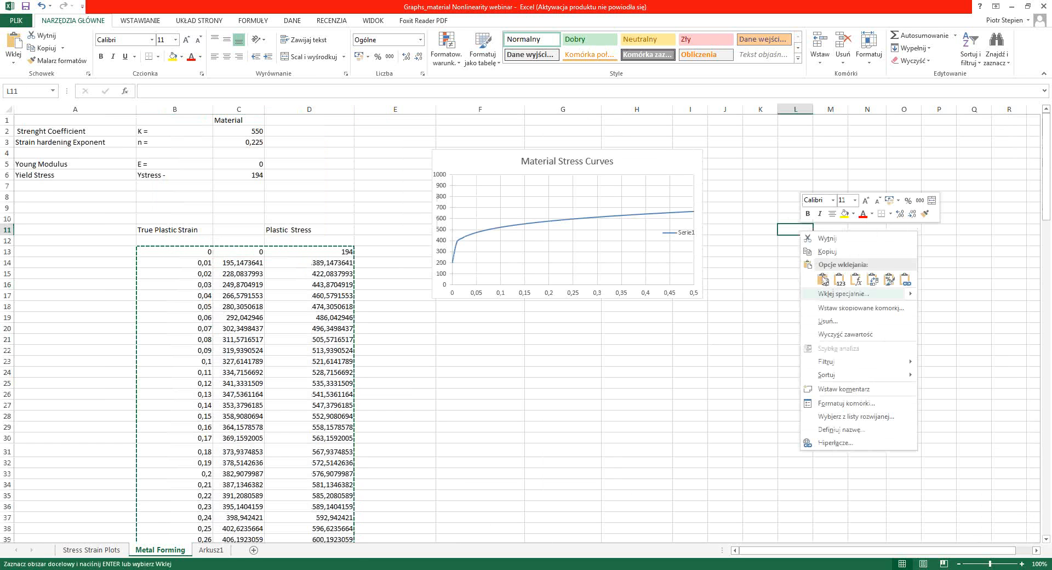
{"action": "left_click", "coordinate": [824, 280]}
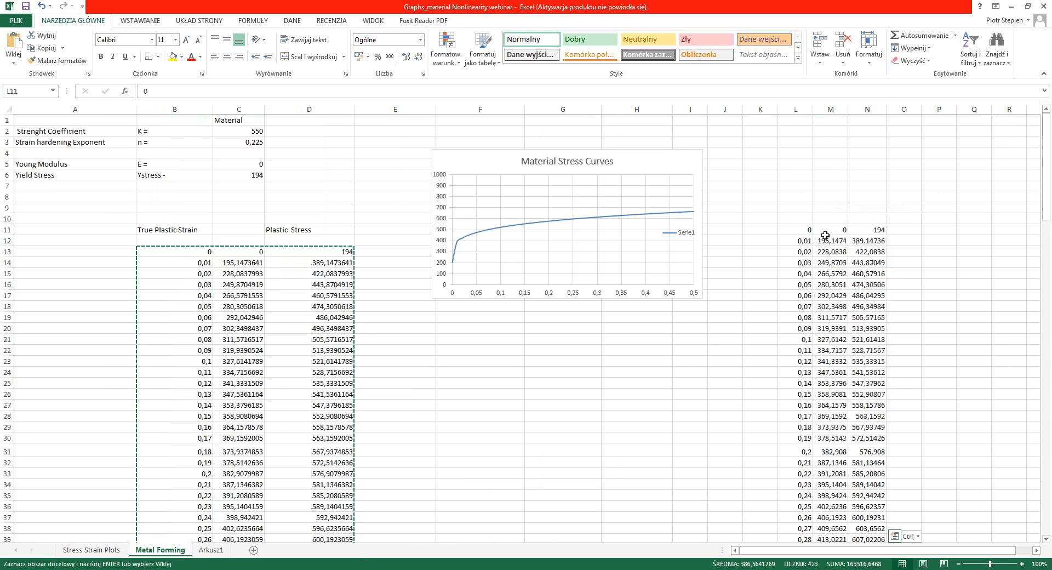
- Delete column M, the middle column of the pasted table, so plastic strain and plastic stress sit side by side
{"action": "left_click", "coordinate": [838, 184]}
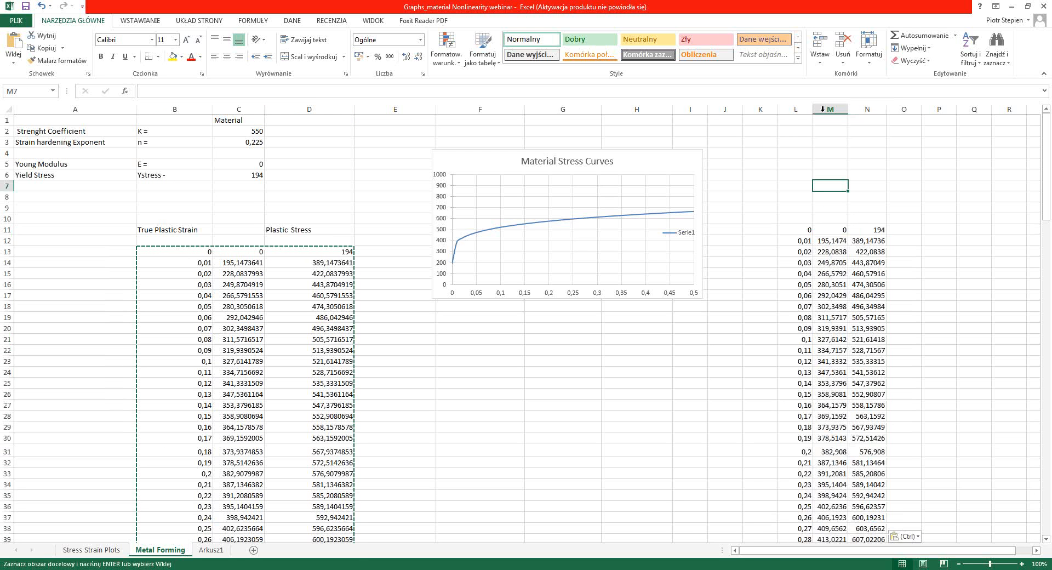
{"action": "left_click", "coordinate": [822, 109]}
{"action": "right_click", "coordinate": [824, 110]}
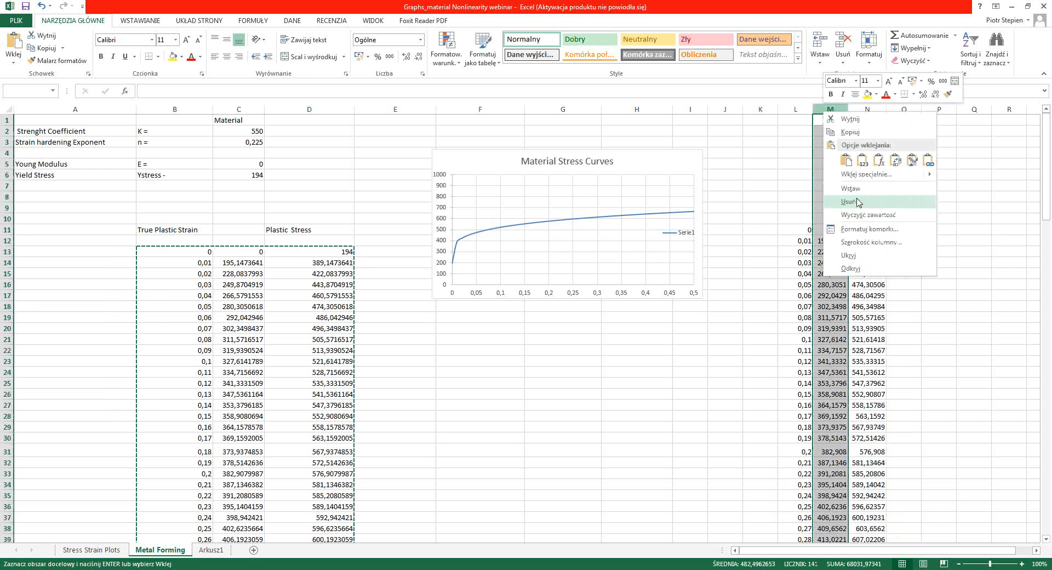
{"action": "left_click", "coordinate": [855, 201]}
- Copy the two-column strain and stress range L11:M151
{"action": "left_click_drag", "start_coordinate": [803, 234], "coordinate": [822, 515]}
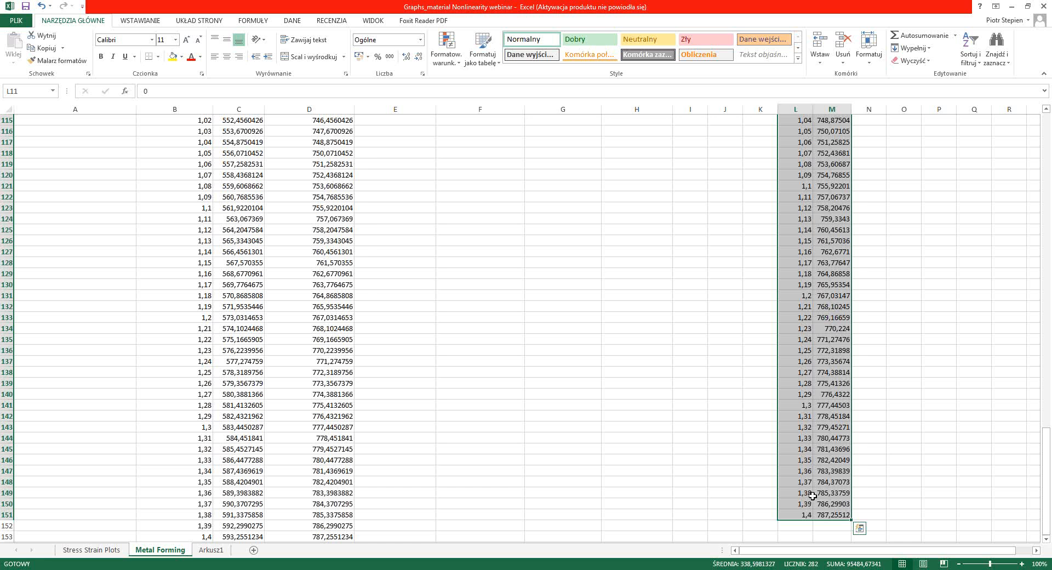
{"action": "key", "text": "ctrl+c"}
{"action": "scroll", "coordinate": [475, 322], "scroll_direction": "up", "scroll_amount": 6}
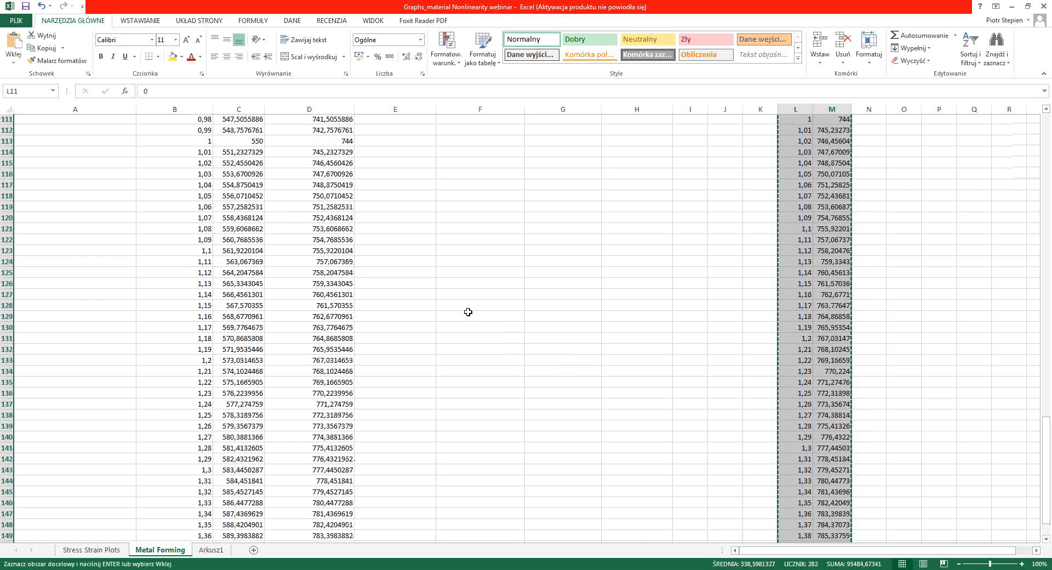
{"action": "scroll", "coordinate": [925, 394], "scroll_direction": "up", "scroll_amount": 2}
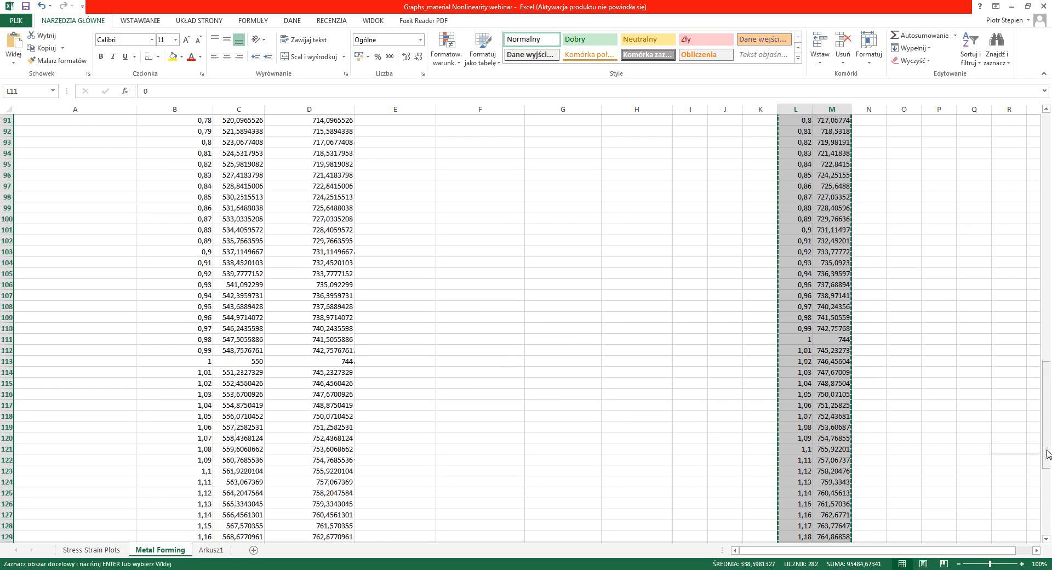
{"action": "left_click_drag", "start_coordinate": [1047, 181], "coordinate": [1047, 137]}
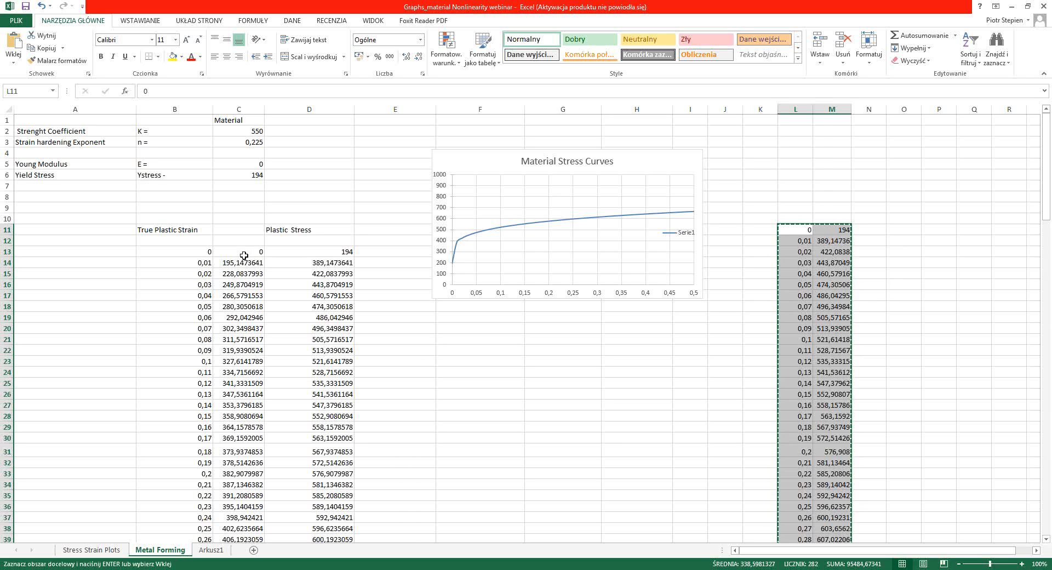
{"action": "left_click", "coordinate": [307, 251]}
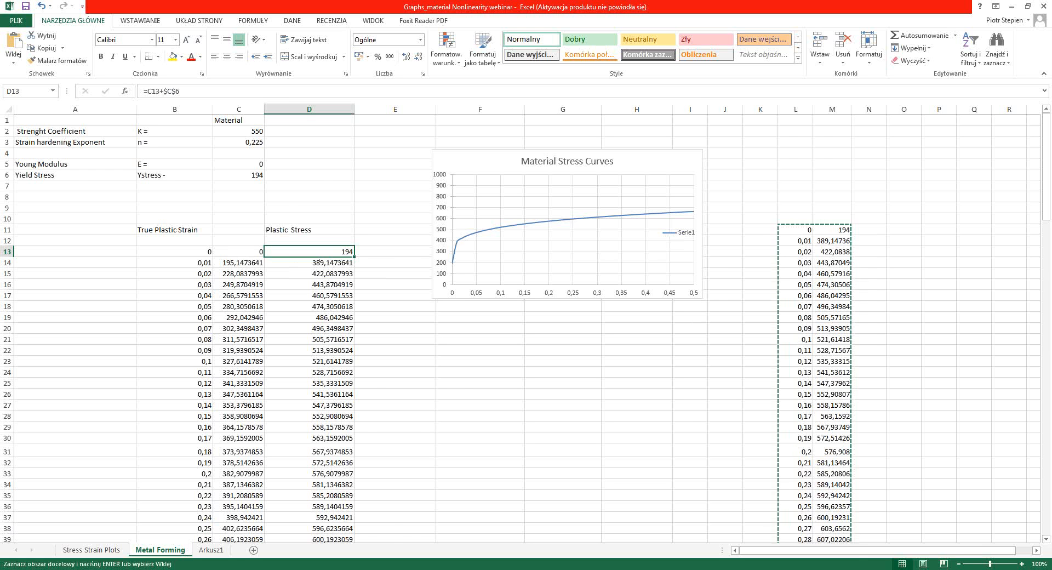
- Switch to midas NFX and try to paste the copied data into the Plastic Hardening Function table
{"action": "mouse_move", "coordinate": [388, 567]}
{"action": "left_click", "coordinate": [388, 517]}
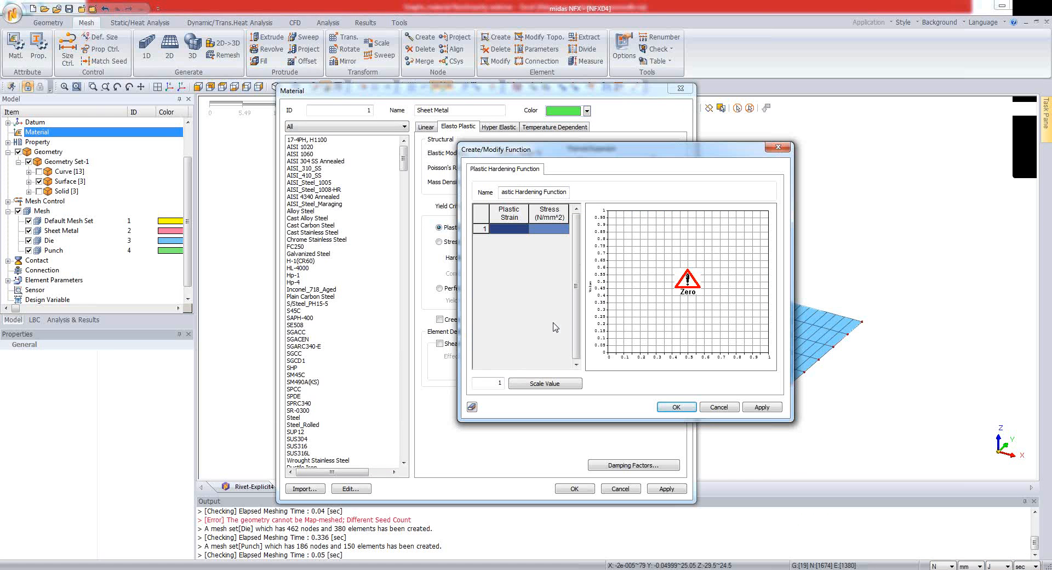
{"action": "key", "text": "ctrl+v"}
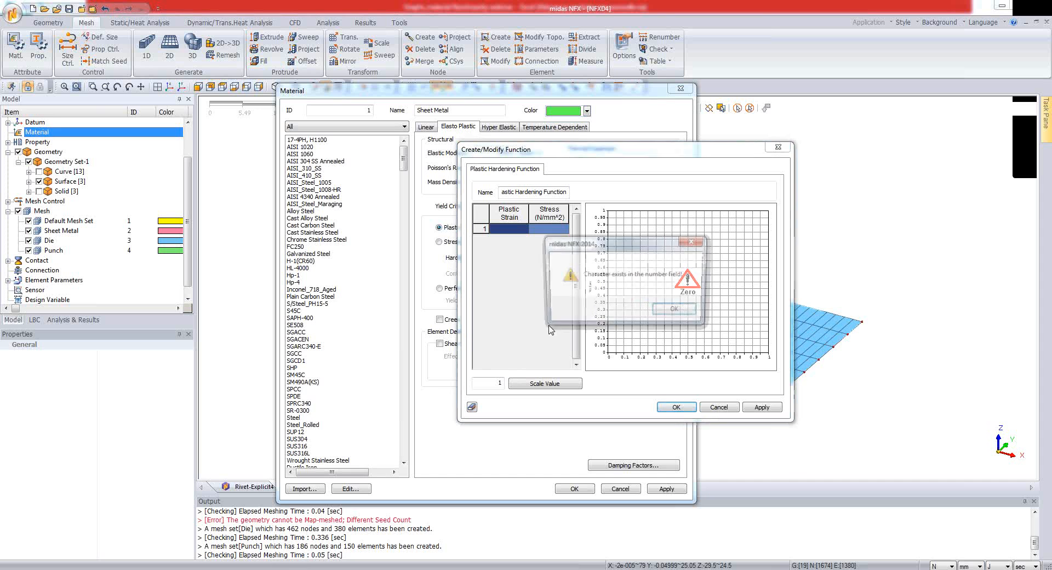
{"action": "left_click", "coordinate": [674, 311]}
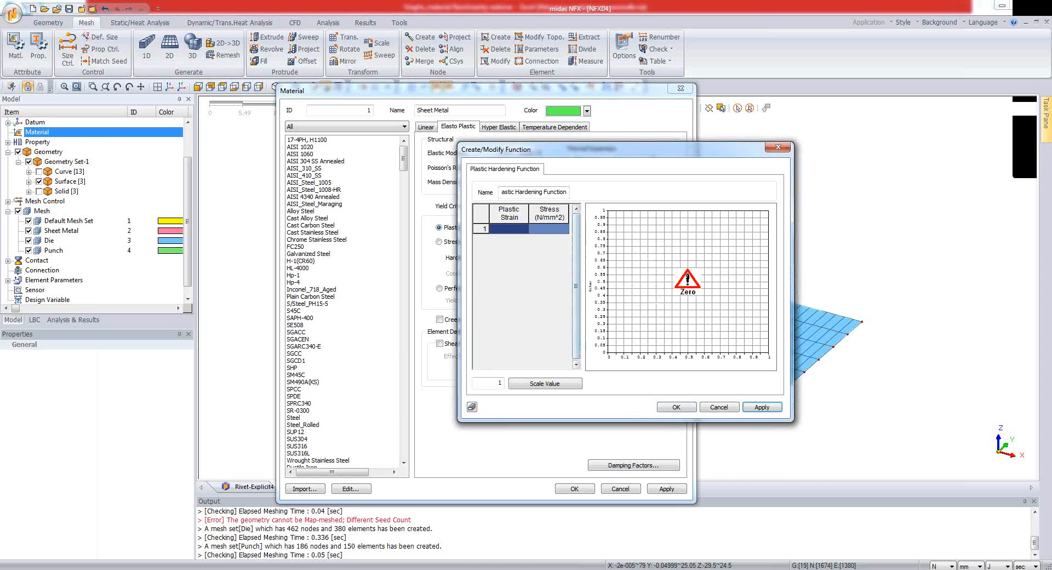
- Switch back to Excel, add a new worksheet and paste the copied strain and stress data as values at C3
{"action": "key", "text": "alt+Tab"}
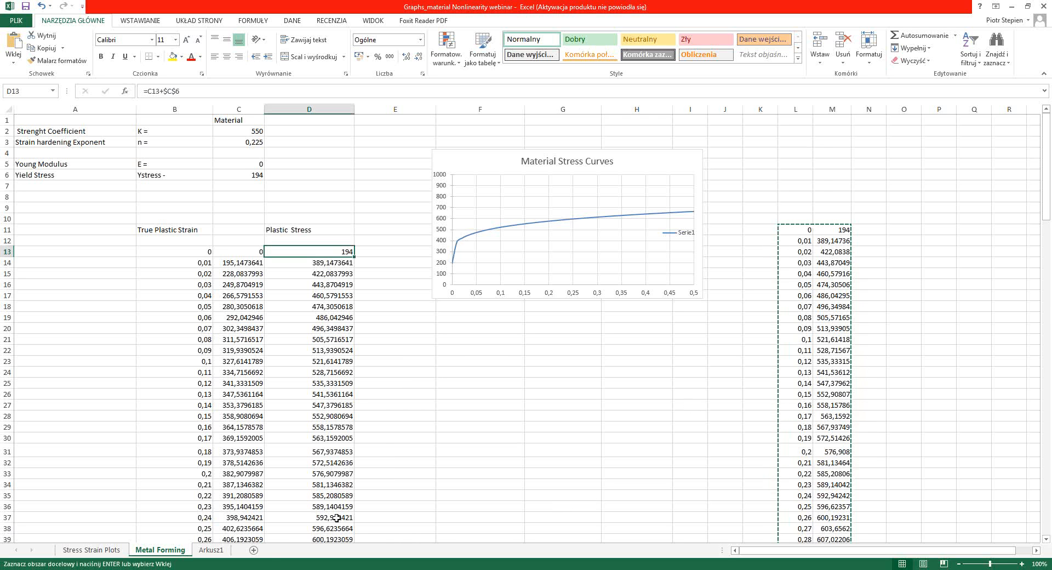
{"action": "left_click", "coordinate": [254, 550]}
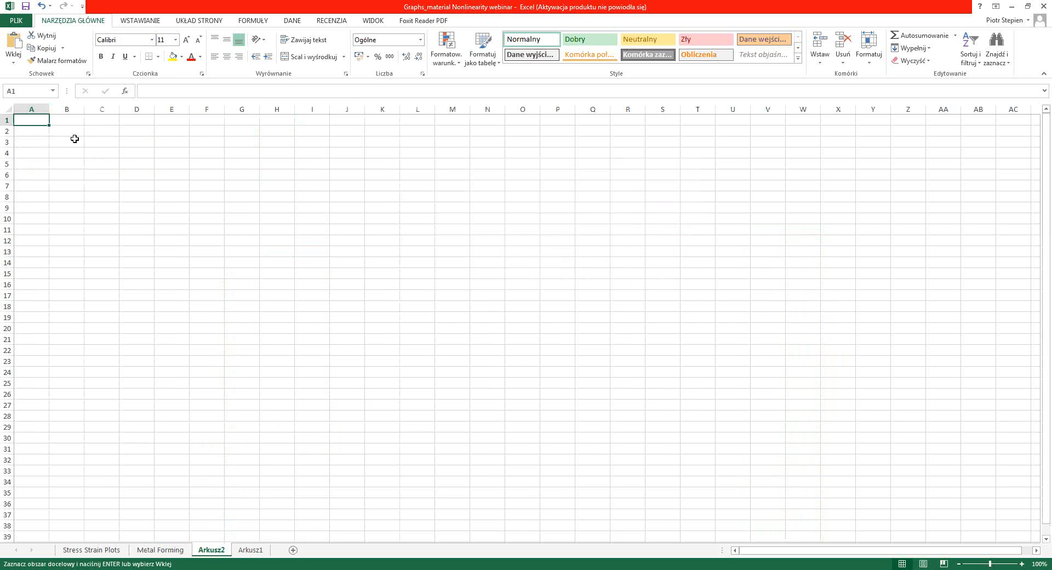
{"action": "left_click", "coordinate": [102, 141]}
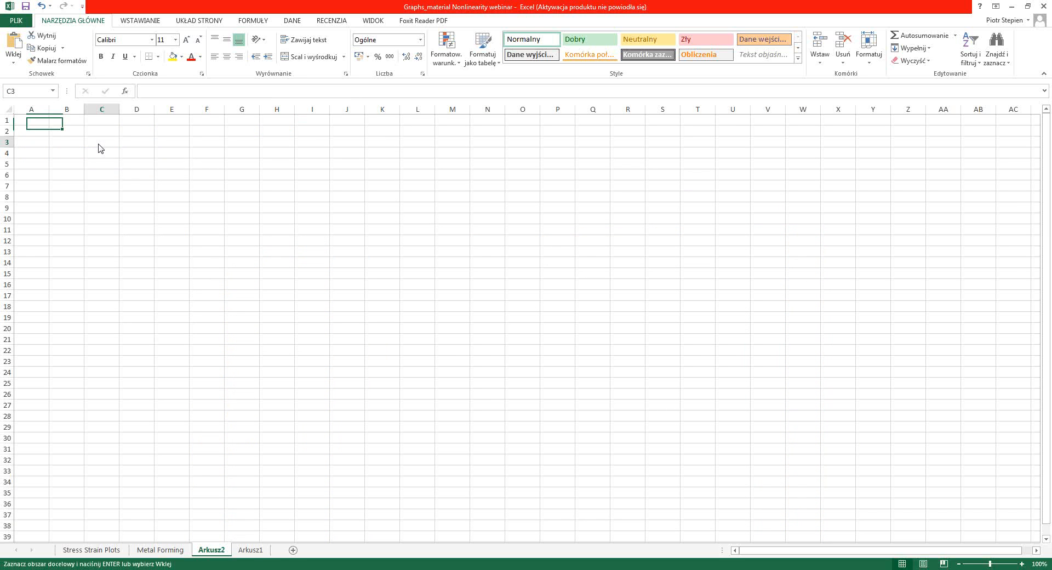
{"action": "right_click", "coordinate": [99, 143]}
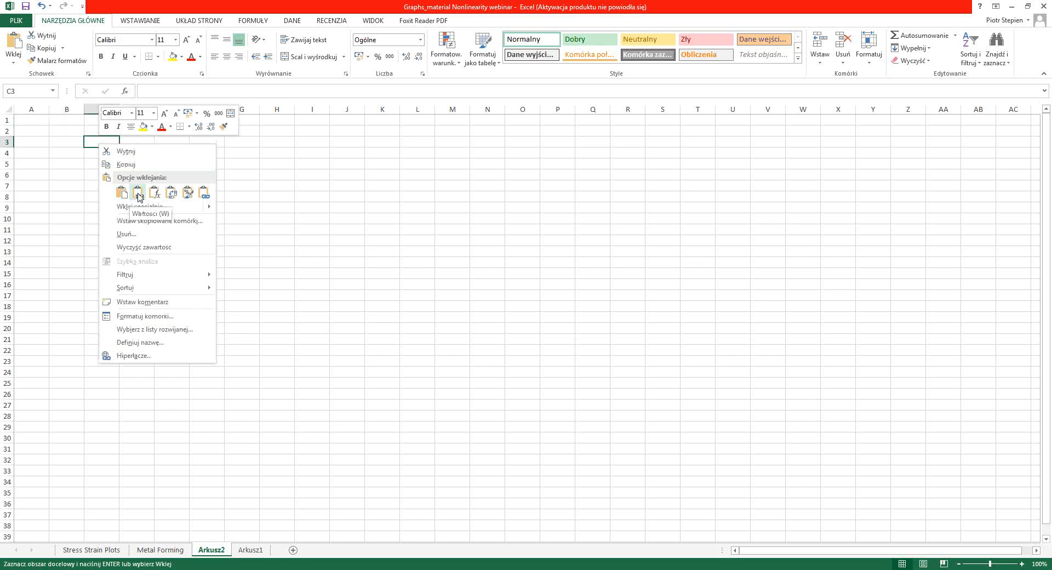
{"action": "left_click", "coordinate": [136, 193]}
- Replace all decimal commas with periods in the pasted strain and stress values
{"action": "key", "text": "ctrl+f"}
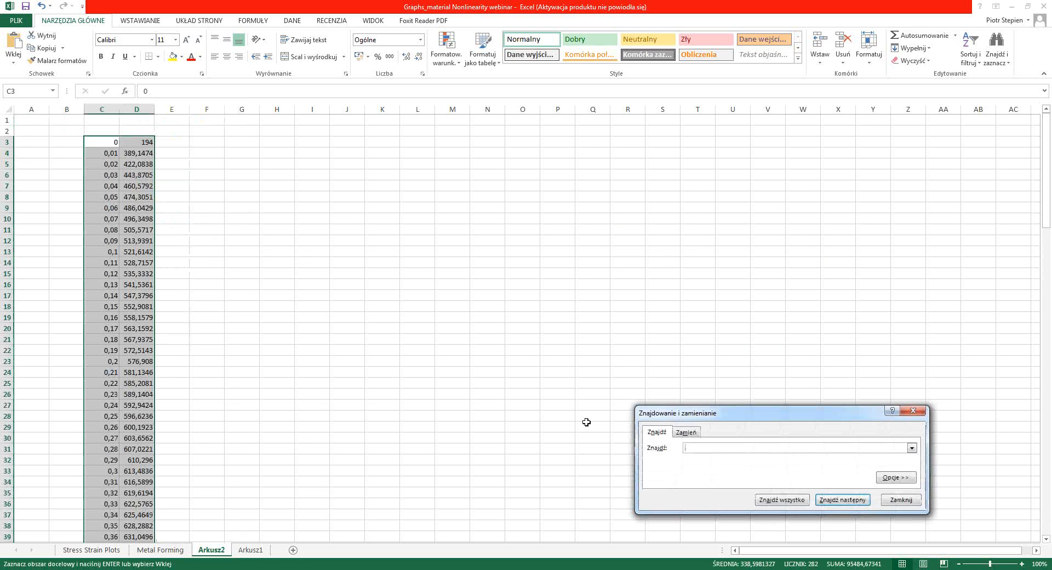
{"action": "left_click", "coordinate": [686, 432]}
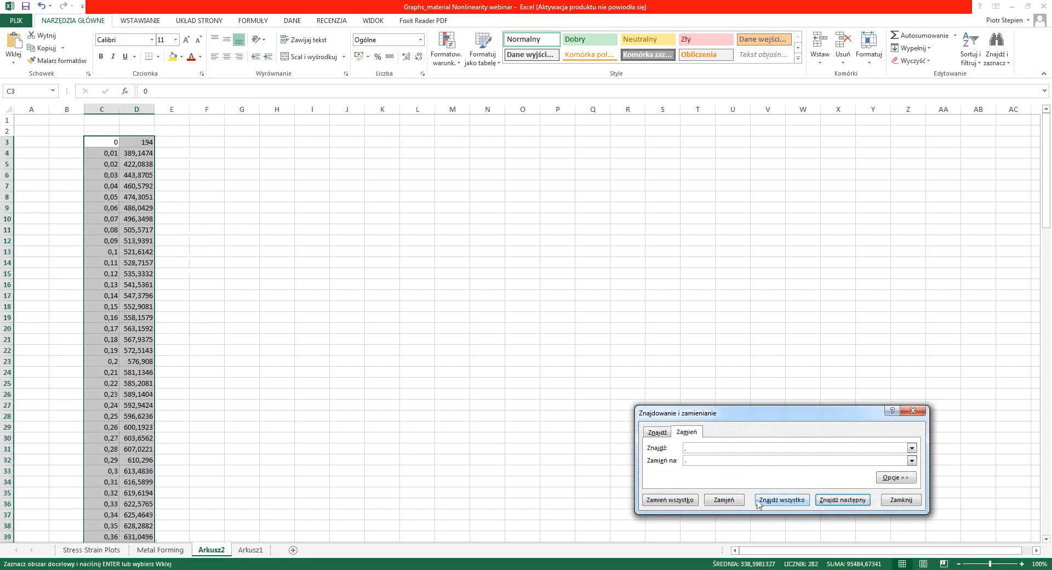
{"action": "left_click", "coordinate": [670, 499]}
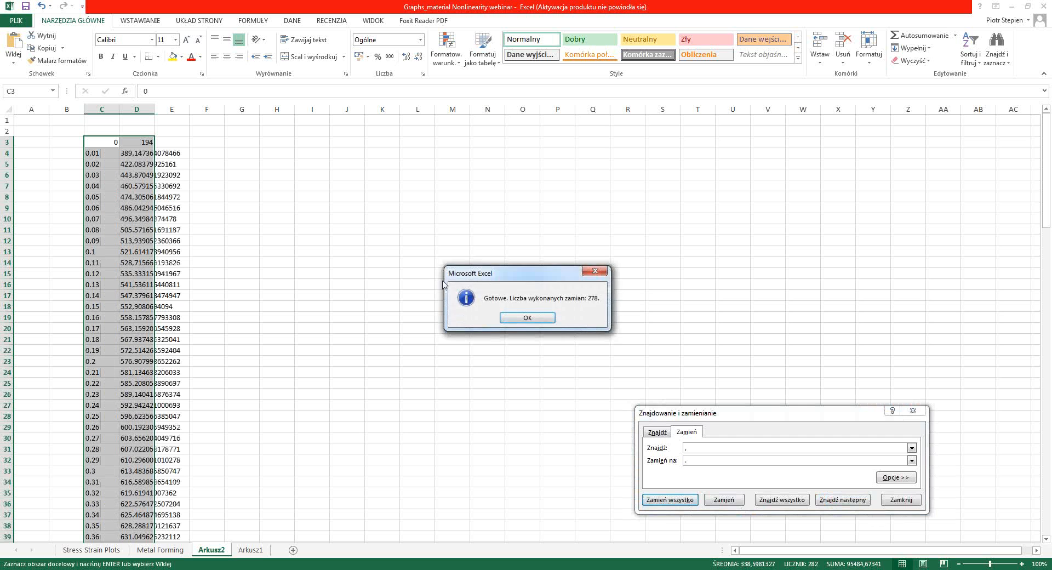
{"action": "left_click", "coordinate": [520, 315]}
{"action": "left_click", "coordinate": [901, 499]}
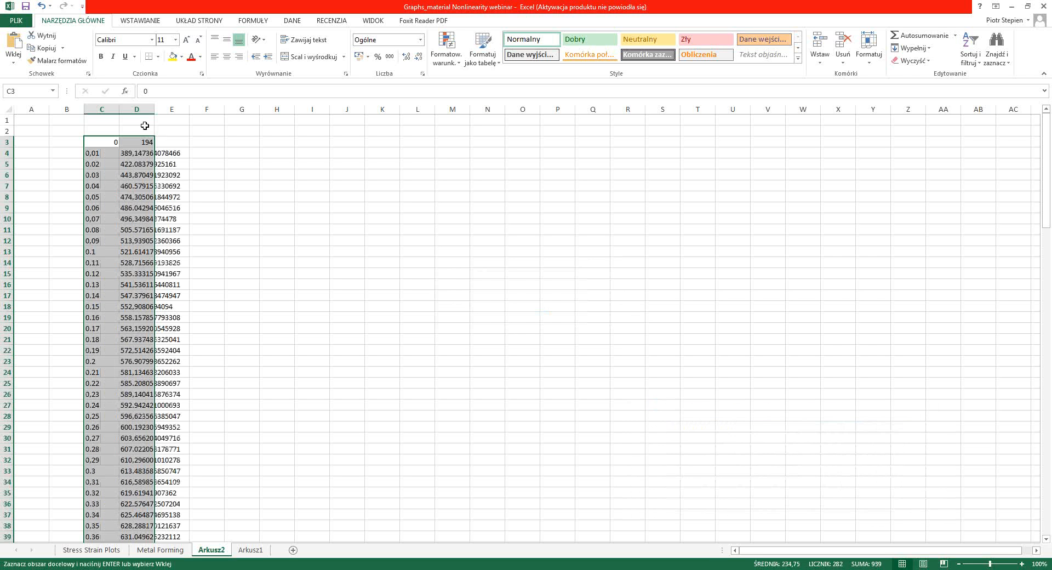
- Copy C3:D143 and paste it into the Plastic Hardening Function table in midas NFX
{"action": "left_click", "coordinate": [136, 142]}
{"action": "left_click_drag", "start_coordinate": [100, 143], "coordinate": [134, 515]}
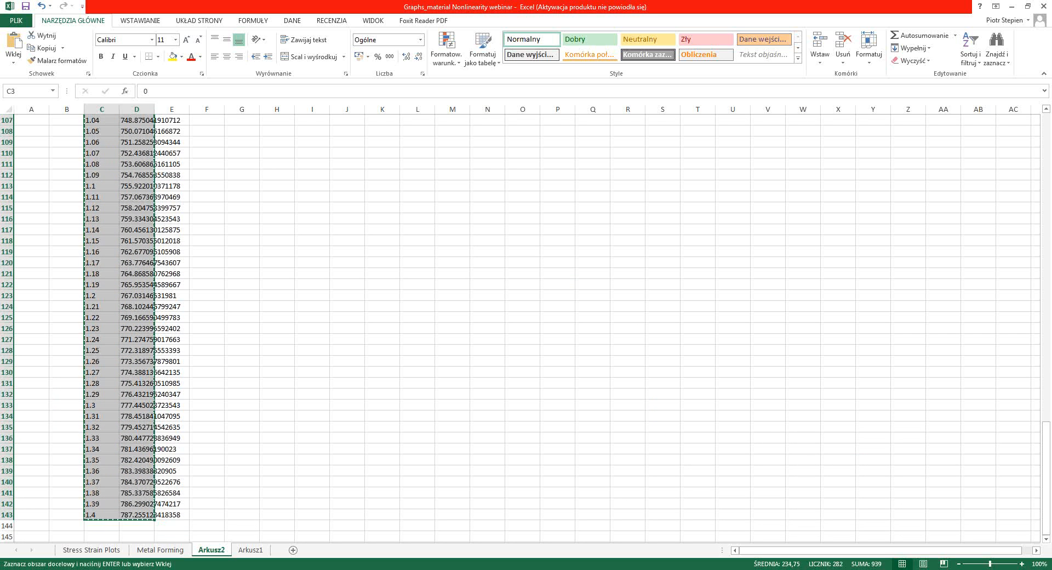
{"action": "key", "text": "alt+Tab"}
{"action": "key", "text": "ctrl+v"}
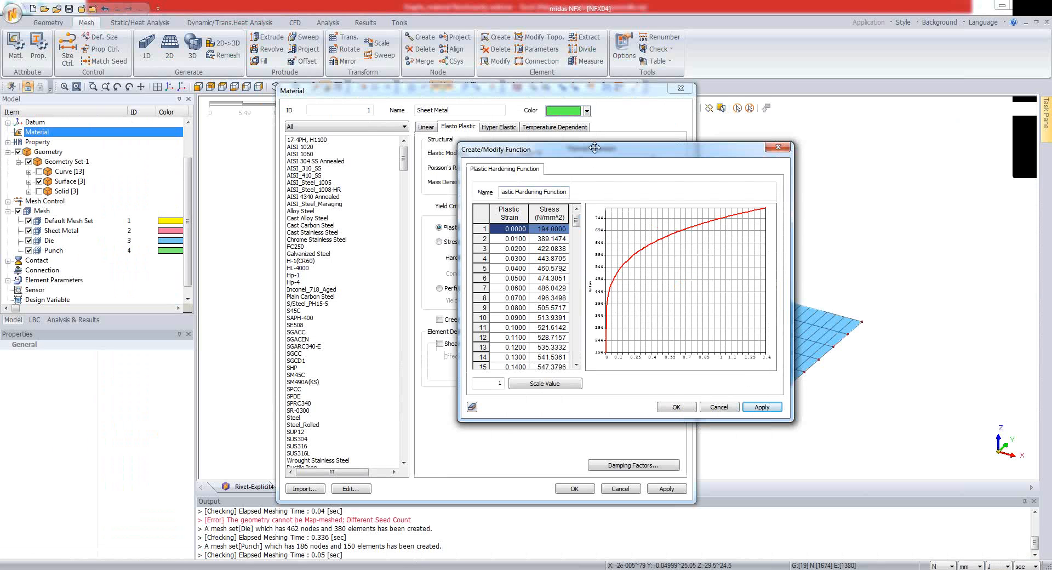
- Accept the function and assign Plastic Hardening Function as the Sheet Metal material's plastic hardening curve
{"action": "left_click_drag", "start_coordinate": [598, 153], "coordinate": [635, 168]}
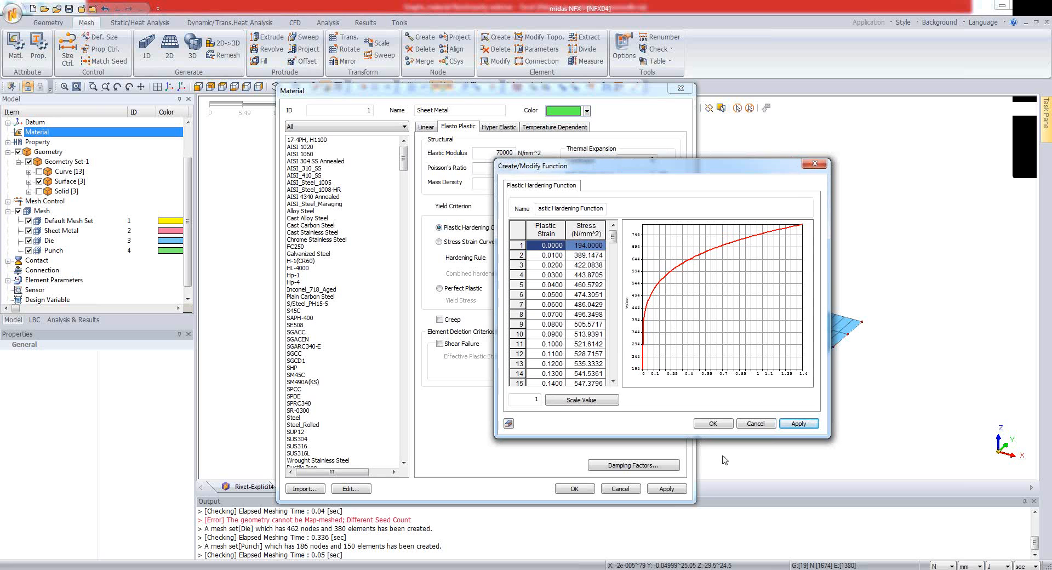
{"action": "left_click", "coordinate": [713, 425]}
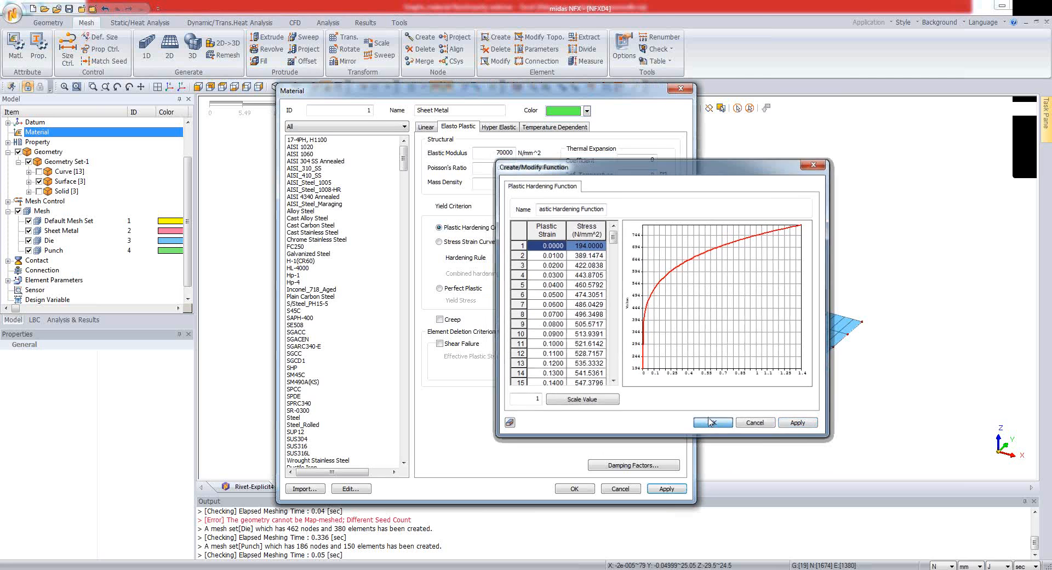
{"action": "left_click", "coordinate": [570, 227]}
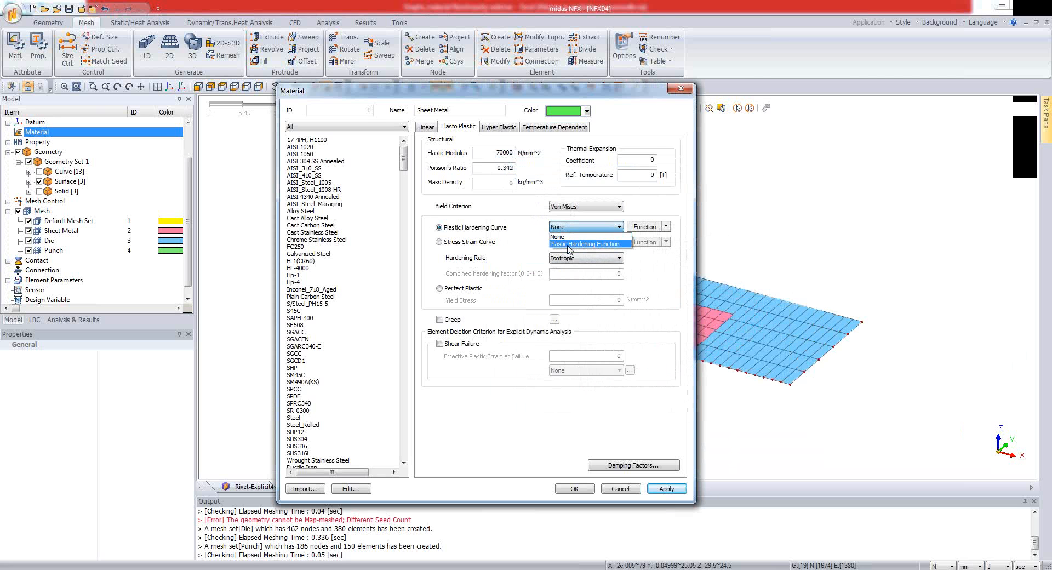
{"action": "left_click", "coordinate": [571, 244]}
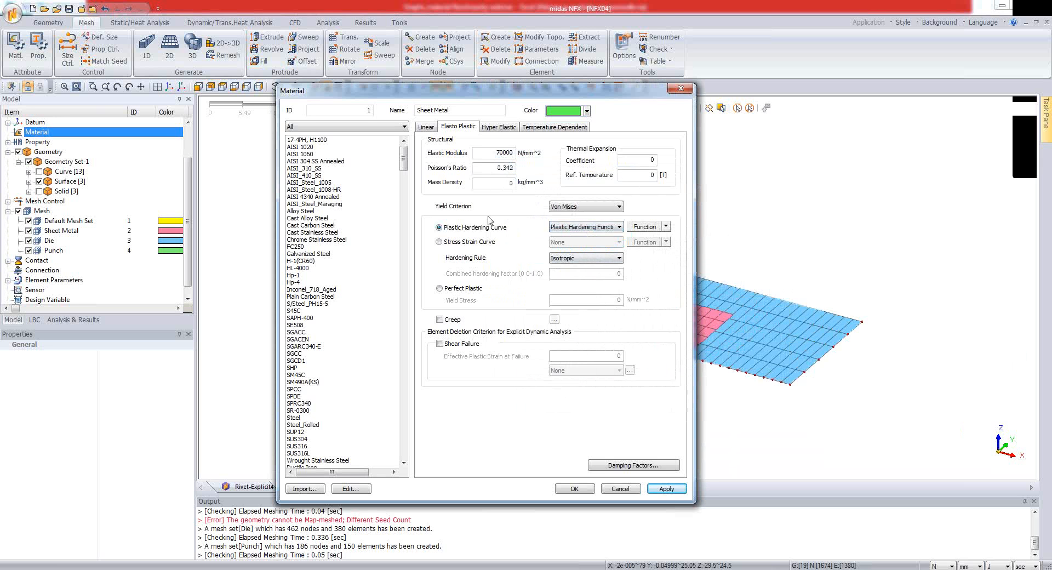
- Set the Sheet Metal mass density to 7.85e-9 kg/mm^3 and accept the material
{"action": "double_click", "coordinate": [508, 182]}
{"action": "type", "text": "7.85e-099"}
{"action": "key", "text": "BackSpace"}
{"action": "key", "text": "BackSpace"}
{"action": "key", "text": "BackSpace"}
{"action": "type", "text": "9"}
{"action": "left_click", "coordinate": [579, 488]}
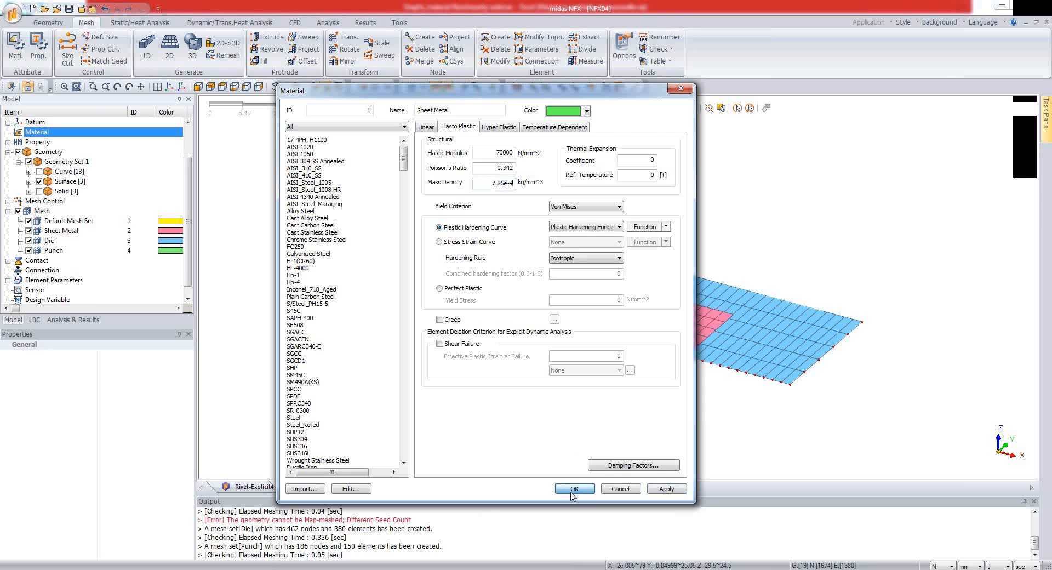
- Add a new Rigid material and name it Rigid Punch
{"action": "right_click", "coordinate": [45, 131]}
{"action": "mouse_move", "coordinate": [77, 135]}
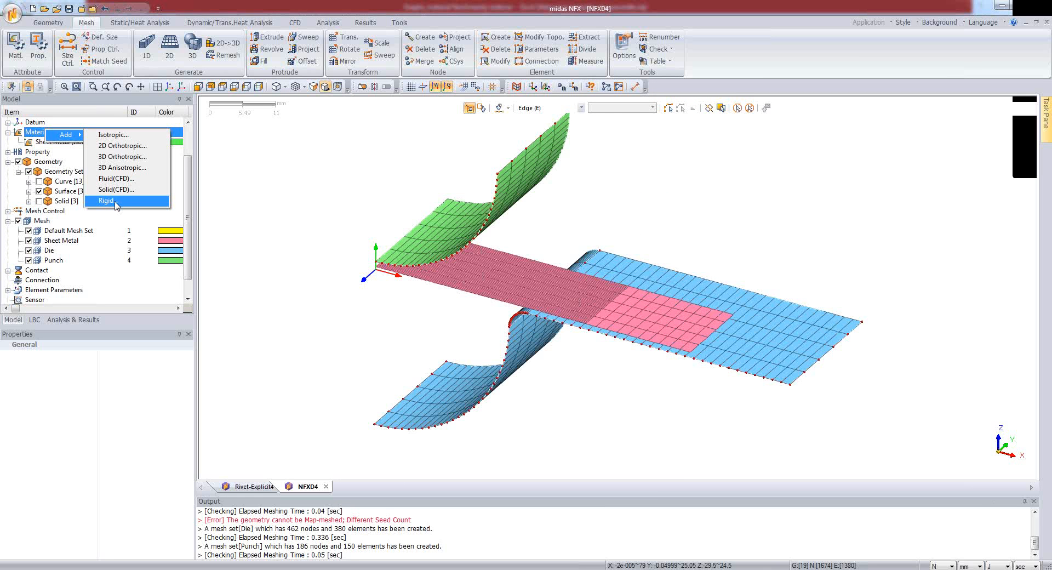
{"action": "left_click", "coordinate": [115, 202]}
{"action": "left_click_drag", "start_coordinate": [421, 82], "coordinate": [283, 145]}
{"action": "left_click", "coordinate": [341, 164]}
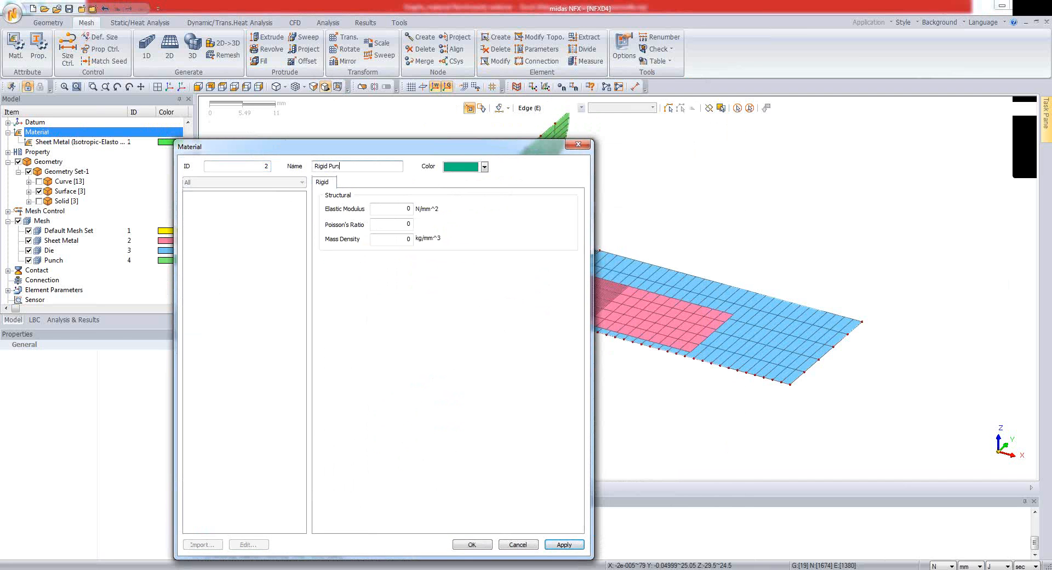
- Set Rigid Punch to elastic modulus 210000 N/mm^2, Poisson's ratio 0.3 and mass density 7.85e-9 kg/mm^3, and apply it
{"action": "left_click", "coordinate": [396, 209]}
{"action": "type", "text": "210000"}
{"action": "left_click", "coordinate": [401, 225]}
{"action": "type", "text": "0.3"}
{"action": "key", "text": "Tab"}
{"action": "type", "text": "7.85e-9"}
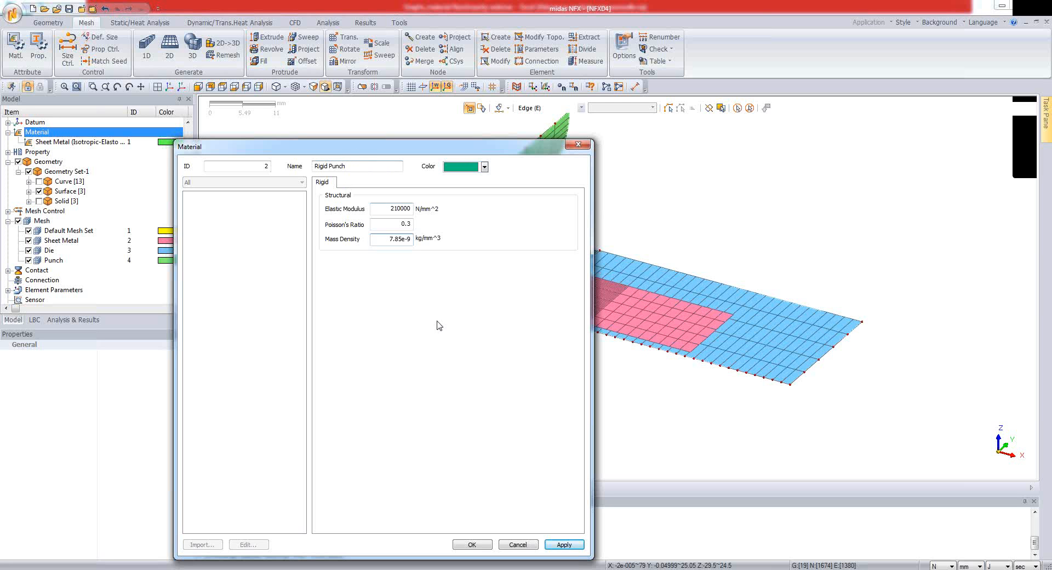
{"action": "left_click", "coordinate": [574, 546]}
- Name the next rigid material Rigid Die, keeping the same elastic constants and density as Rigid Punch, and accept it
{"action": "left_click_drag", "start_coordinate": [349, 166], "coordinate": [386, 163]}
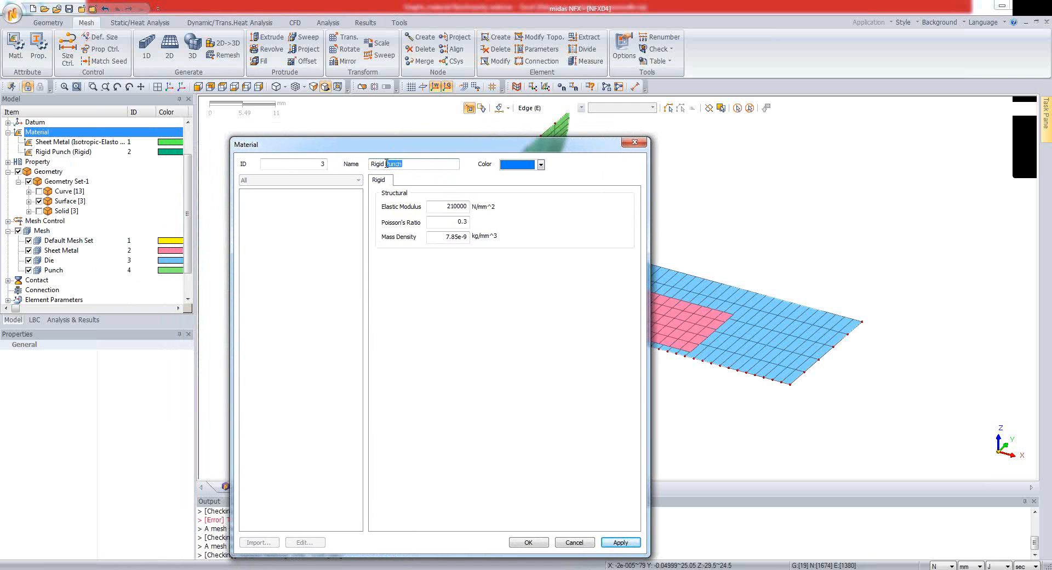
{"action": "type", "text": "Die"}
{"action": "left_click_drag", "start_coordinate": [406, 146], "coordinate": [400, 112]}
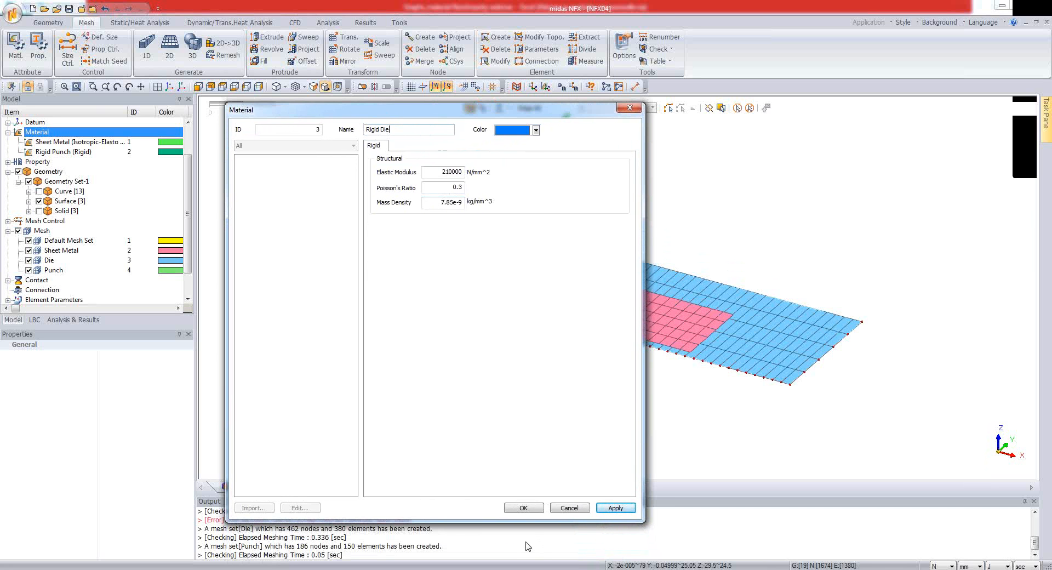
{"action": "left_click", "coordinate": [524, 508]}
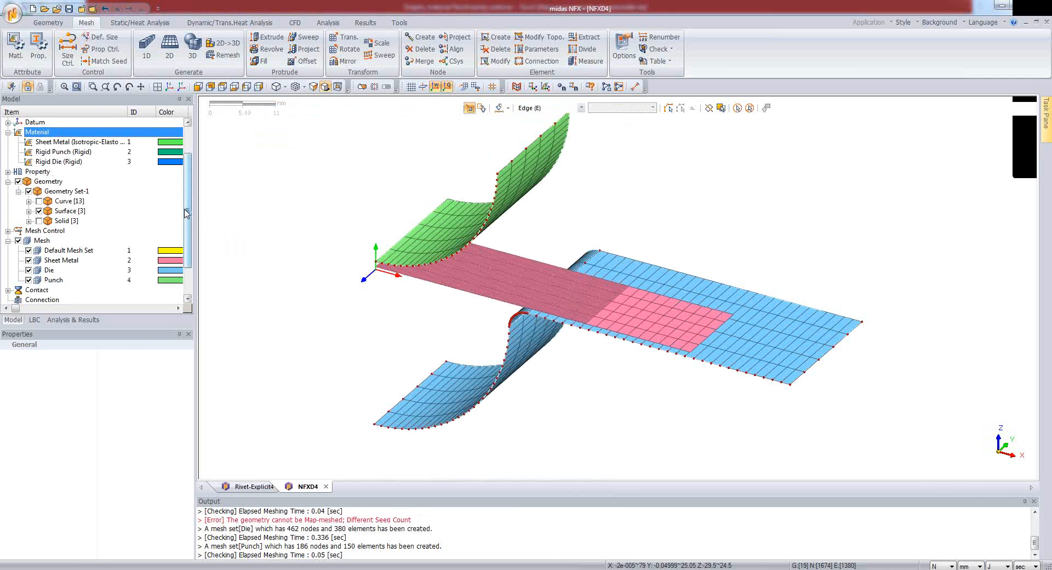
- Expand the undefined properties in the model tree and hide the Die and Punch meshes
{"action": "scroll", "coordinate": [187, 212], "scroll_direction": "up", "scroll_amount": 2}
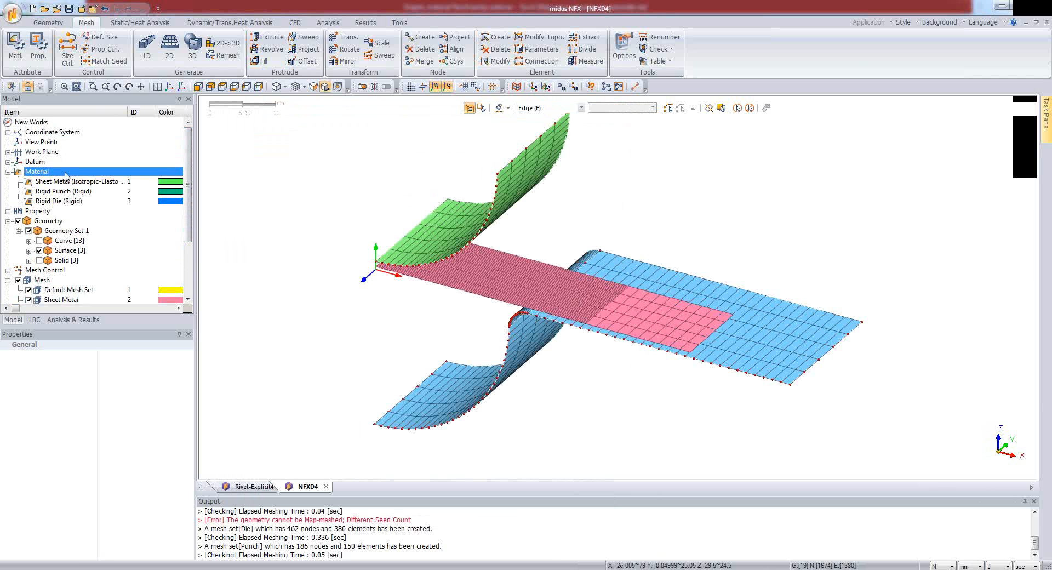
{"action": "left_click", "coordinate": [7, 211]}
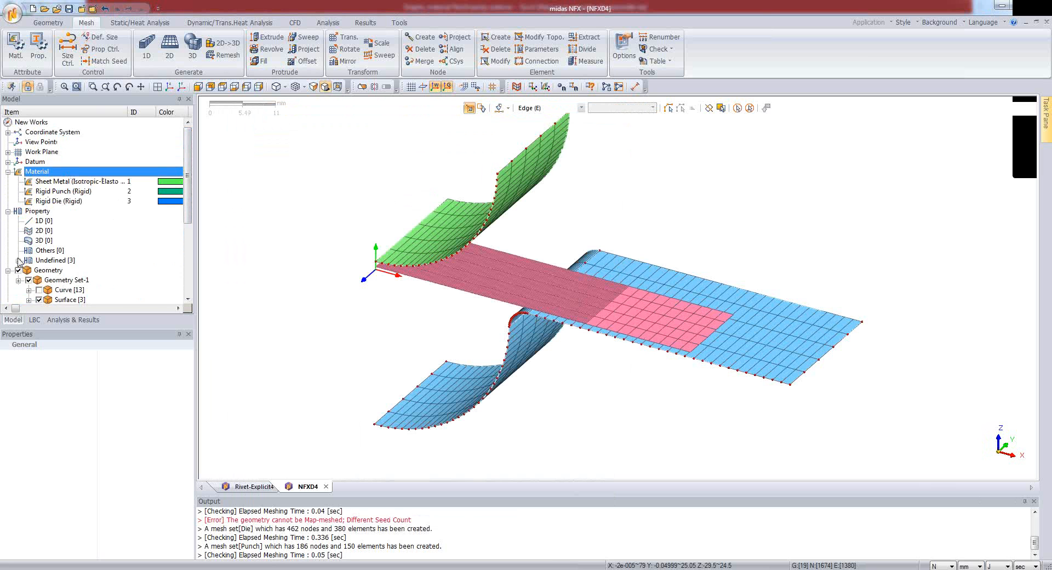
{"action": "left_click", "coordinate": [18, 260]}
{"action": "left_click_drag", "start_coordinate": [189, 211], "coordinate": [188, 264]}
{"action": "left_click", "coordinate": [29, 261]}
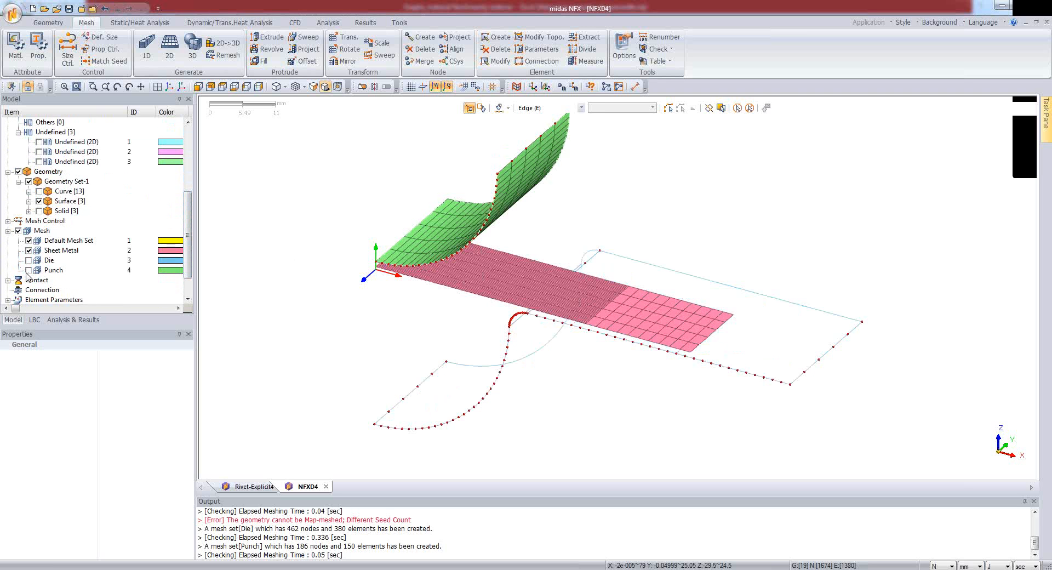
{"action": "left_click", "coordinate": [29, 270]}
{"action": "scroll", "coordinate": [341, 305], "scroll_direction": "down", "scroll_amount": 2}
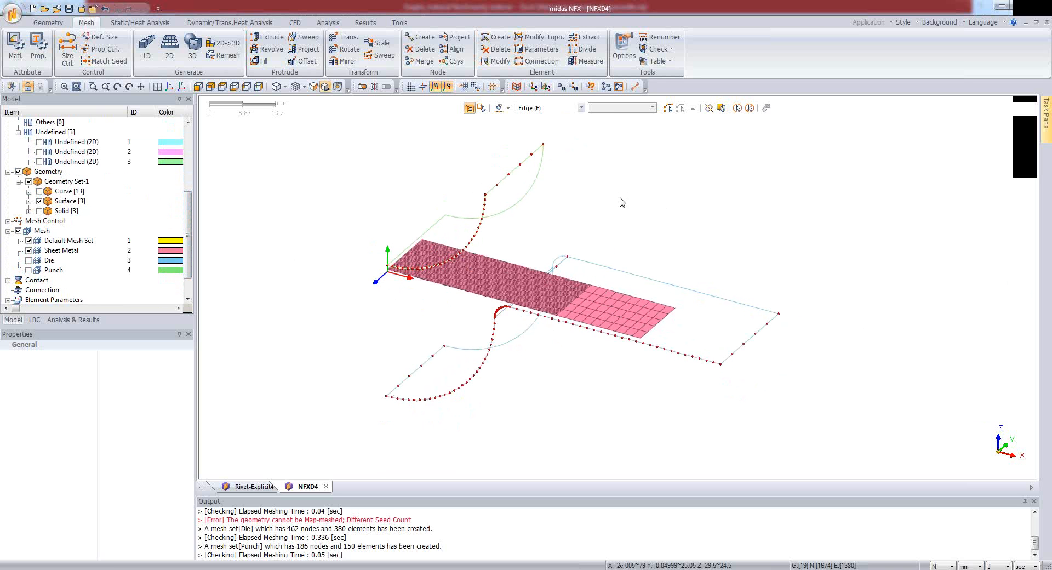
- Set up a 2D Change Property operation on all Sheet Metal mesh elements with undefined property 3 as the target
{"action": "left_click", "coordinate": [540, 54]}
{"action": "left_click_drag", "start_coordinate": [75, 98], "coordinate": [244, 124]}
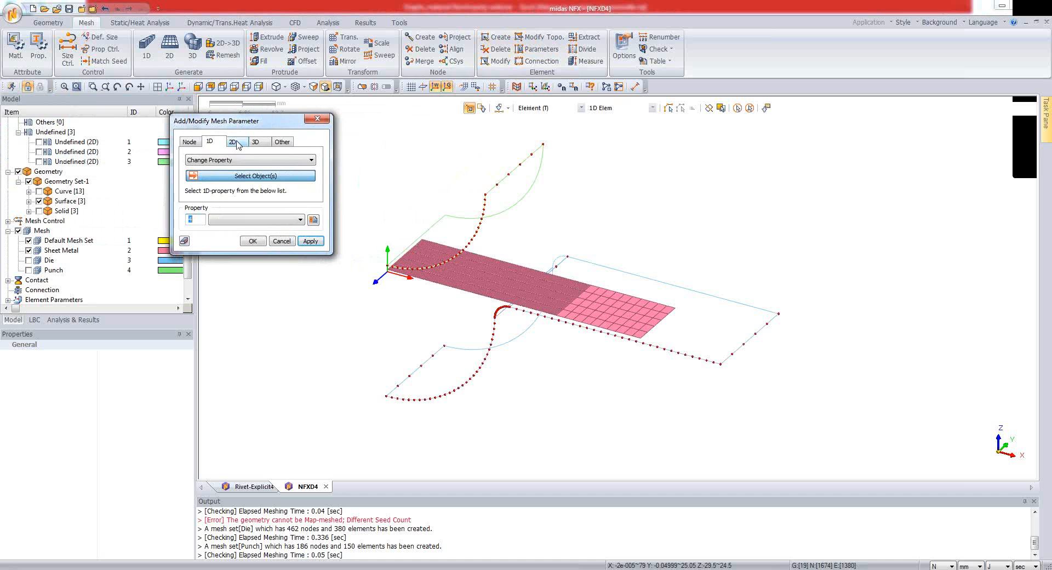
{"action": "left_click", "coordinate": [236, 143]}
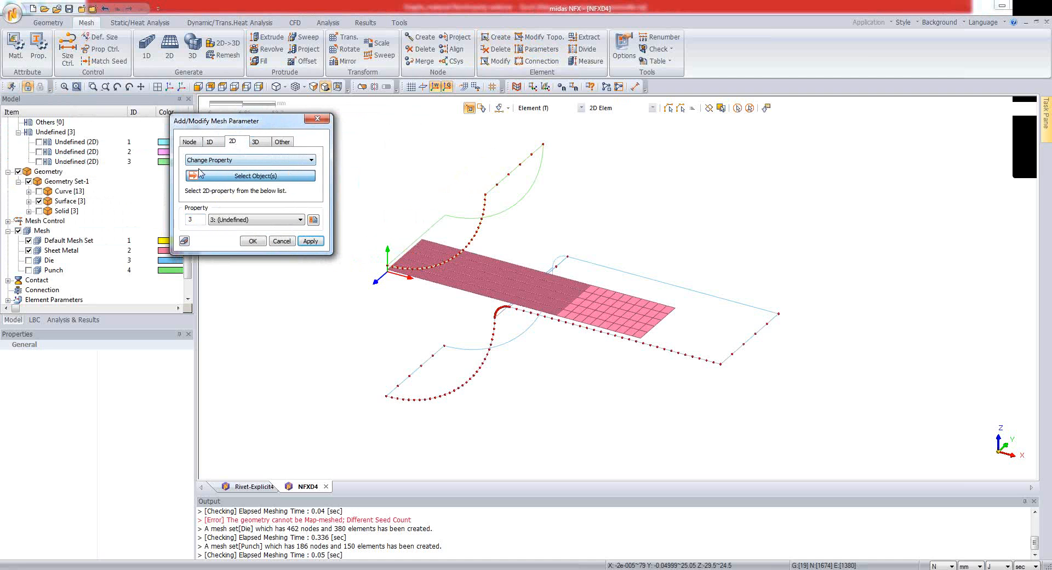
{"action": "left_click", "coordinate": [229, 162]}
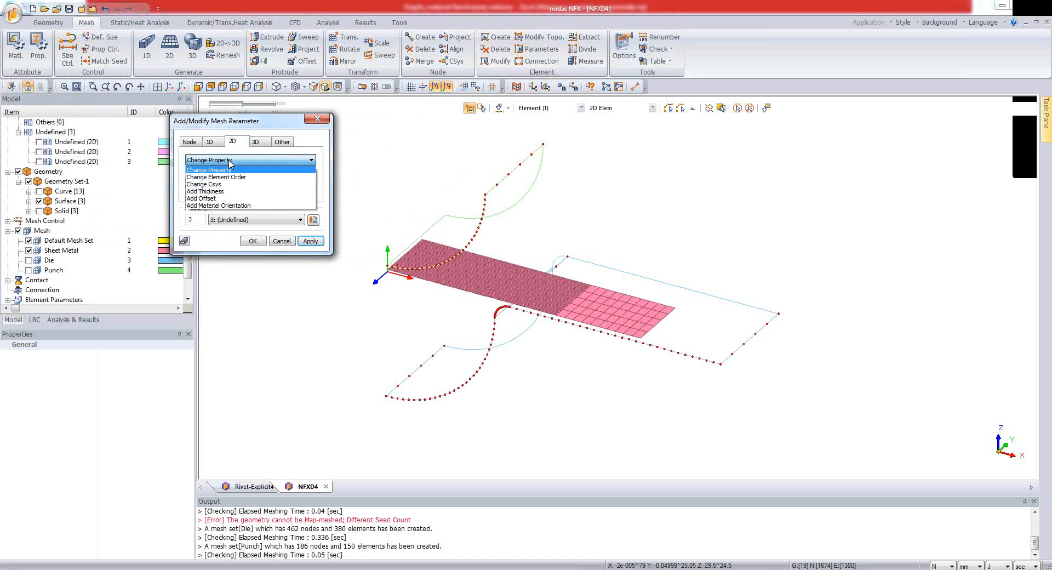
{"action": "left_click", "coordinate": [231, 169]}
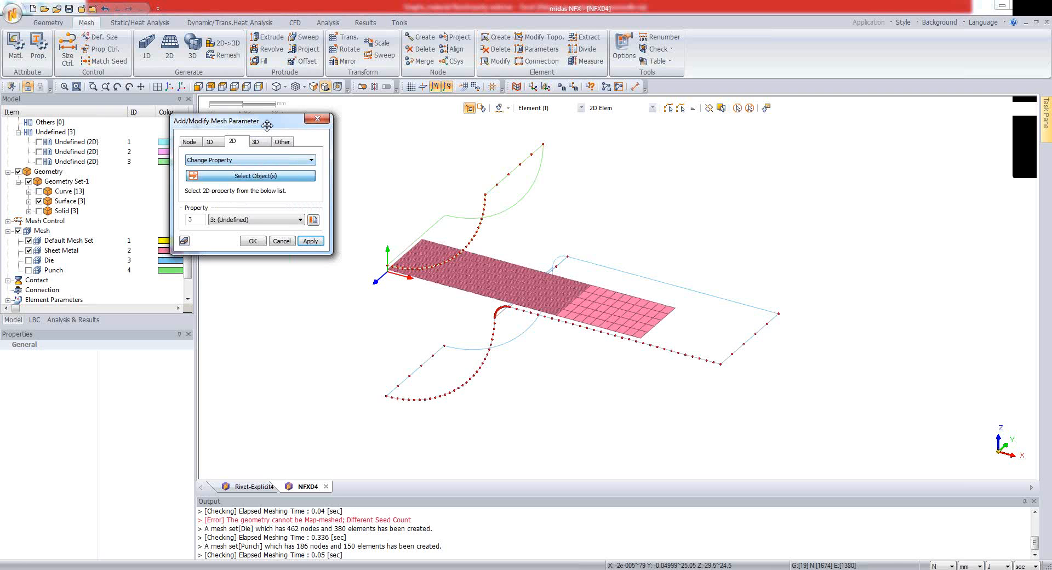
{"action": "left_click_drag", "start_coordinate": [266, 126], "coordinate": [249, 141]}
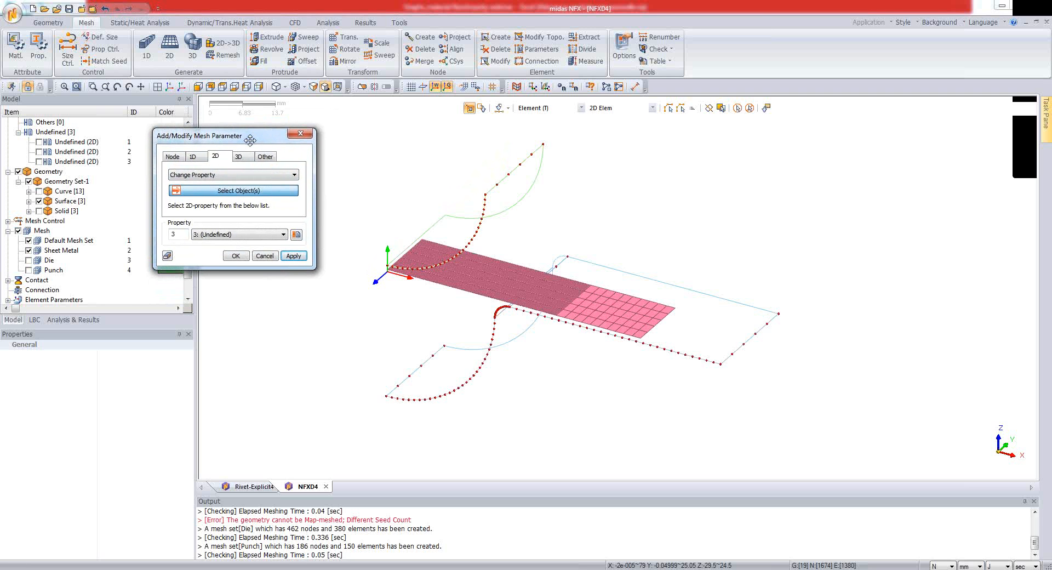
{"action": "left_click_drag", "start_coordinate": [355, 187], "coordinate": [832, 413]}
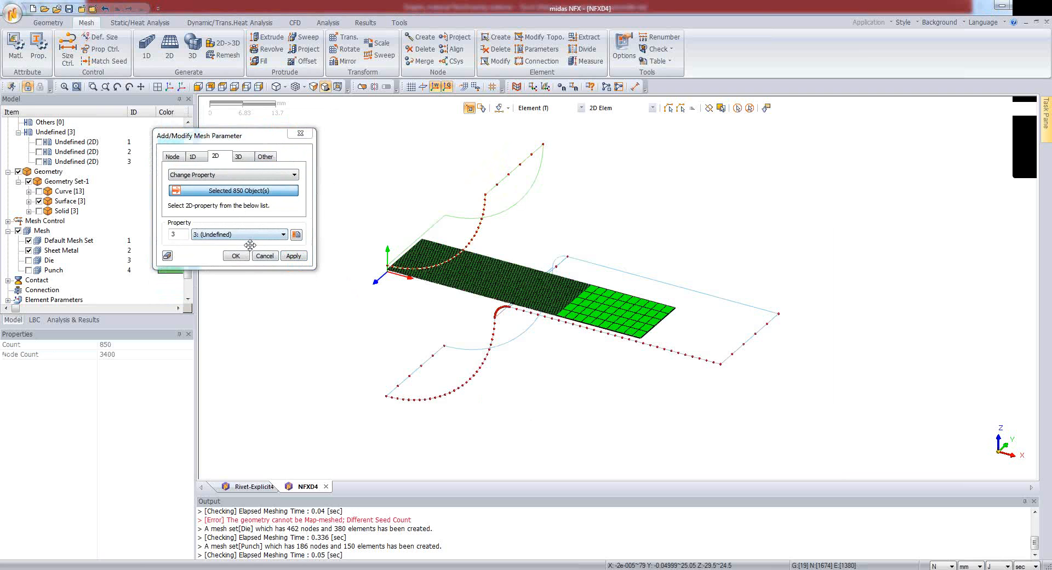
{"action": "left_click", "coordinate": [247, 235]}
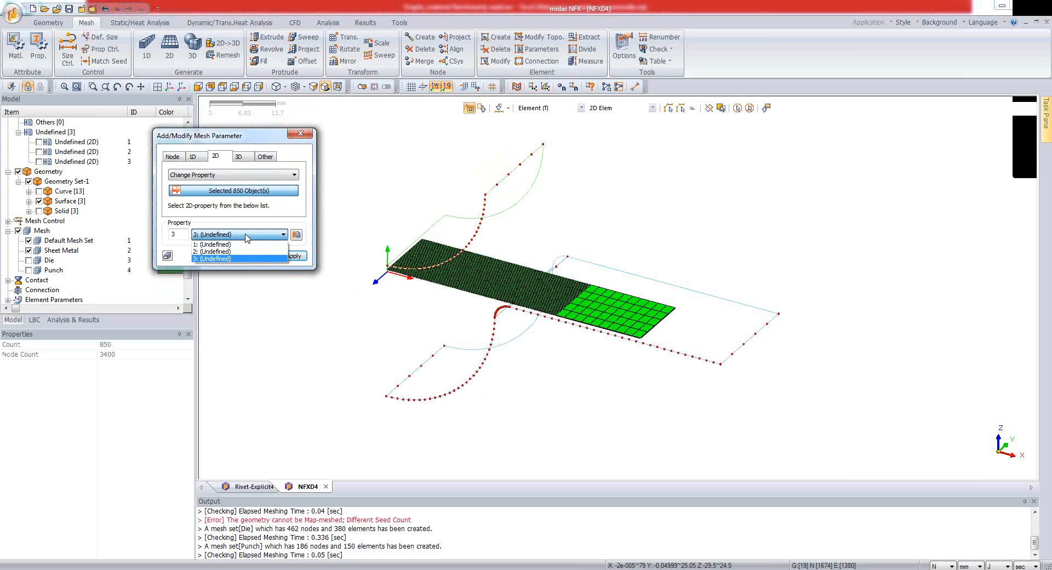
{"action": "left_click", "coordinate": [249, 258]}
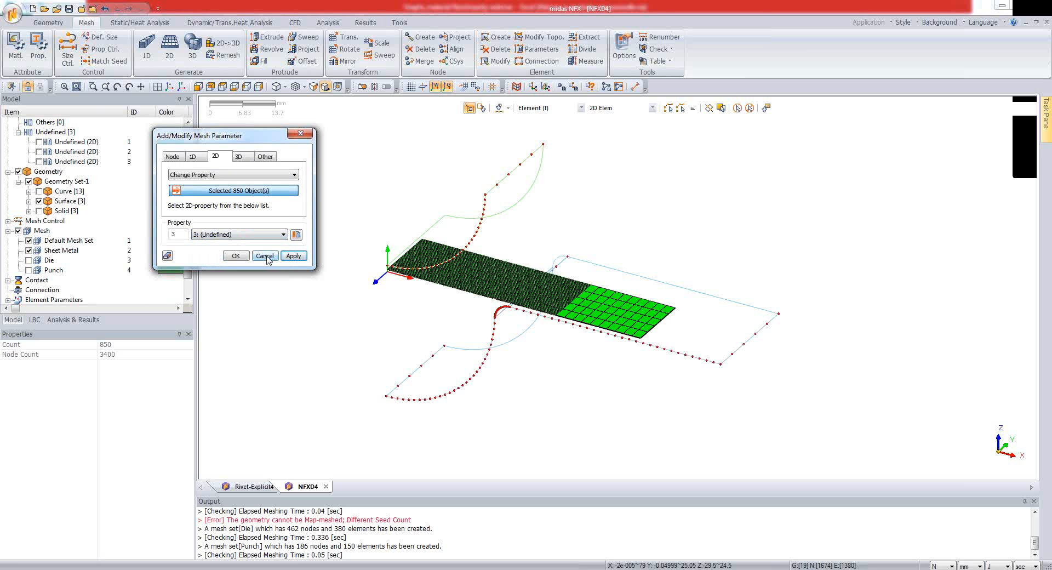
- Cancel the pending mesh parameter change and define undefined 2D property 1 as a plate named Sheet metal
{"action": "left_click", "coordinate": [265, 257]}
{"action": "left_click", "coordinate": [265, 256]}
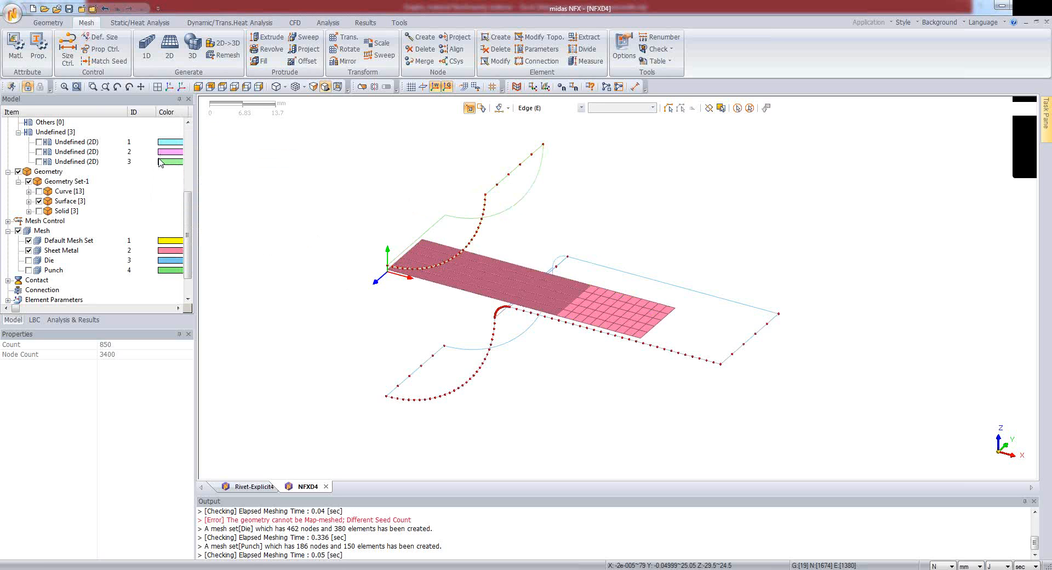
{"action": "left_click", "coordinate": [75, 143]}
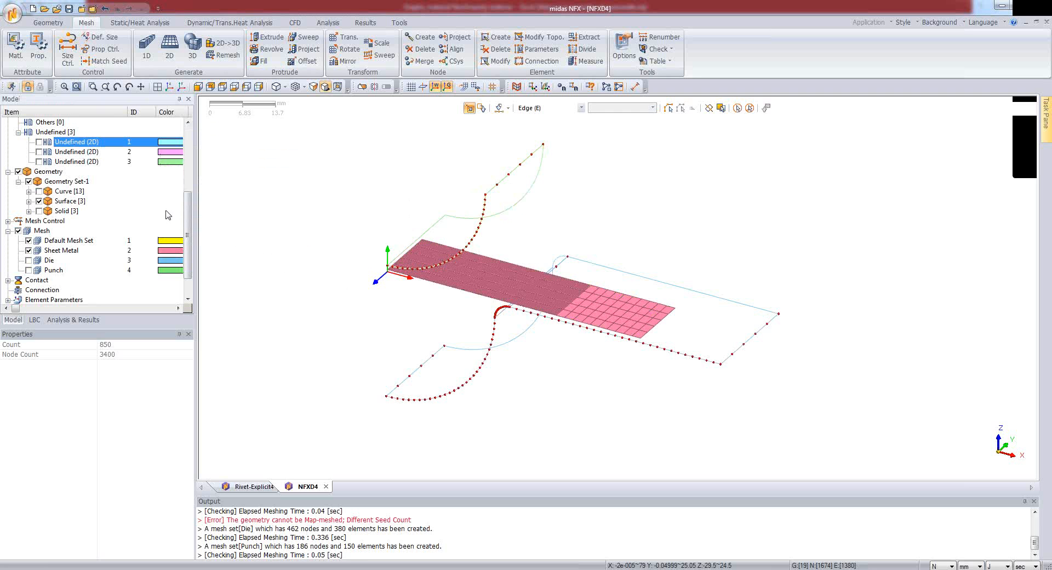
{"action": "scroll", "coordinate": [190, 201], "scroll_direction": "up", "scroll_amount": 1}
{"action": "scroll", "coordinate": [190, 201], "scroll_direction": "up", "scroll_amount": 3}
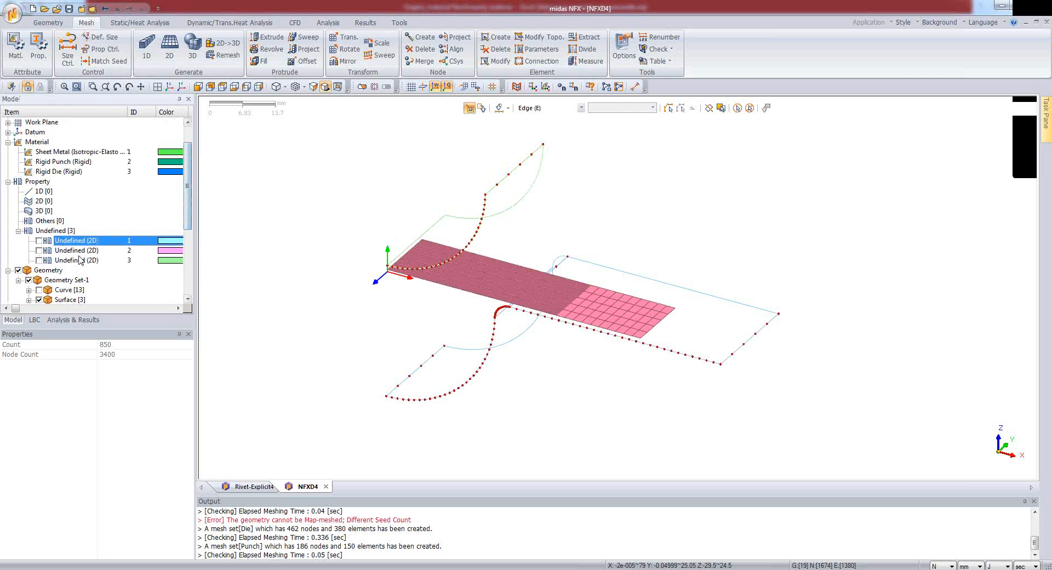
{"action": "right_click", "coordinate": [77, 242]}
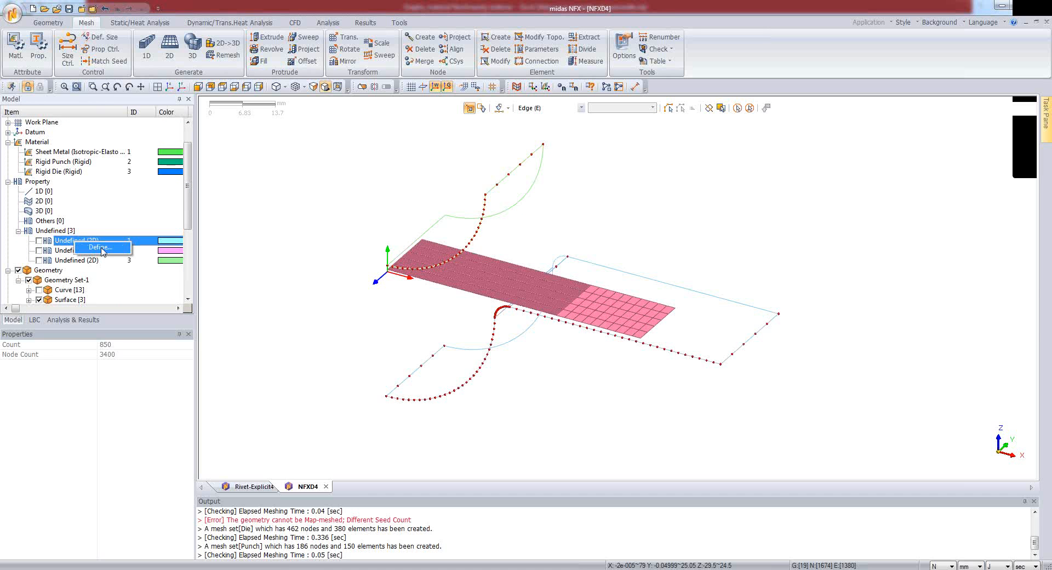
{"action": "left_click", "coordinate": [101, 247]}
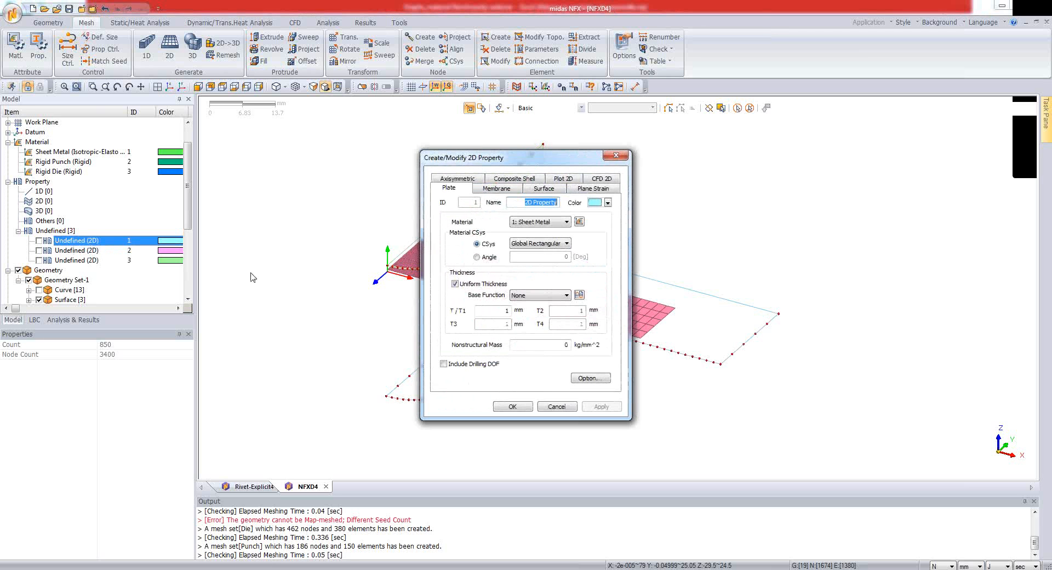
{"action": "left_click_drag", "start_coordinate": [534, 149], "coordinate": [533, 131]}
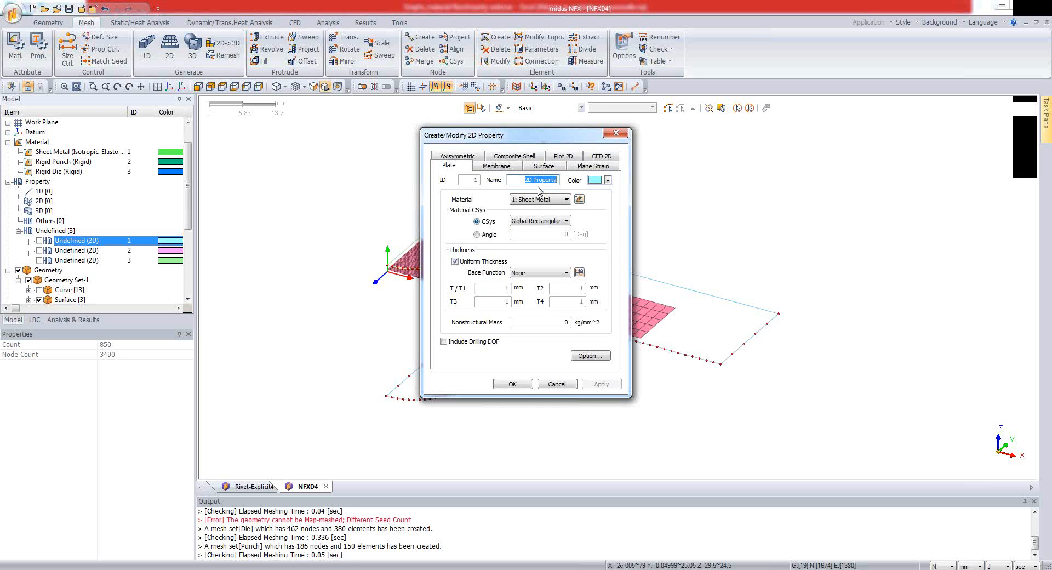
{"action": "type", "text": "Sheet metal"}
{"action": "left_click", "coordinate": [509, 384]}
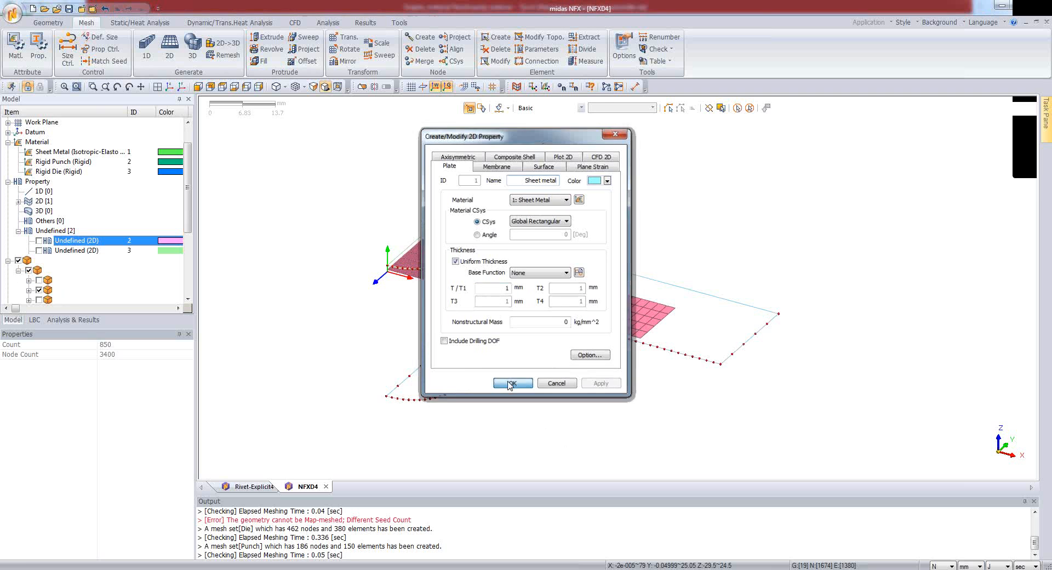
- Define undefined 2D property 2 as a plate named Rigid Punch with the Rigid Punch material
{"action": "right_click", "coordinate": [73, 240]}
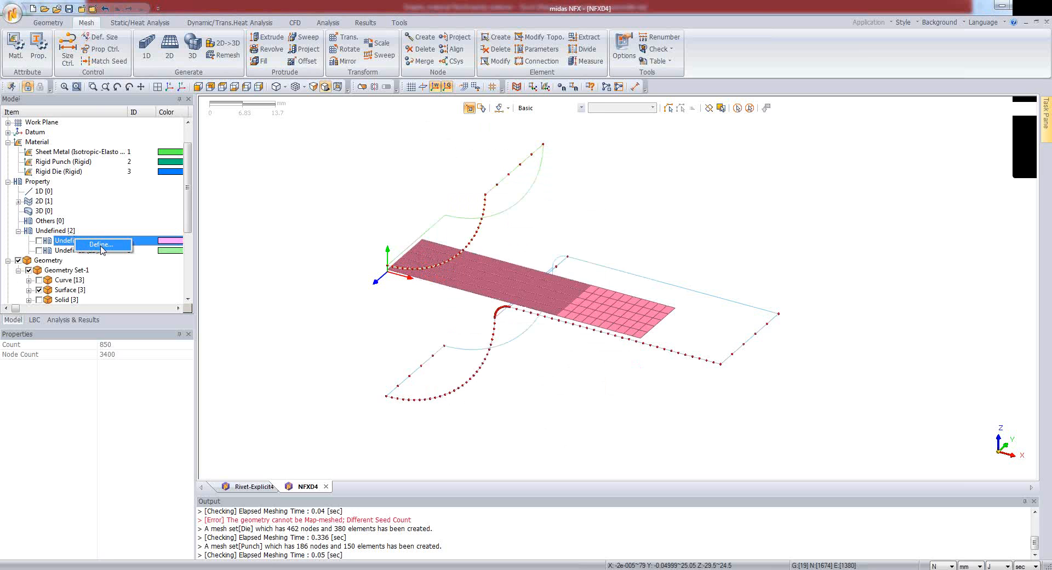
{"action": "left_click", "coordinate": [100, 244]}
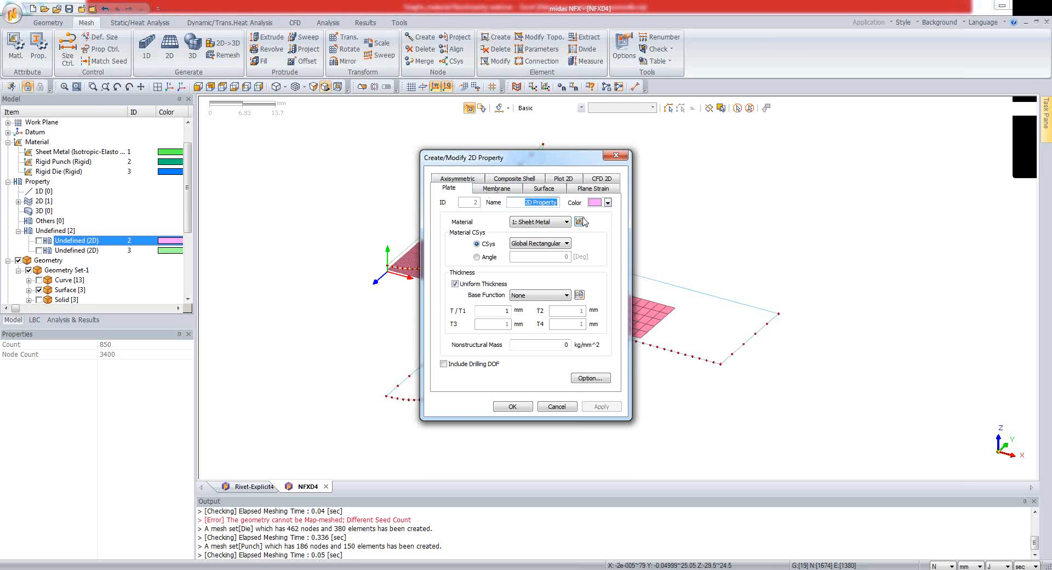
{"action": "type", "text": "Rigid Punch"}
{"action": "left_click", "coordinate": [538, 222]}
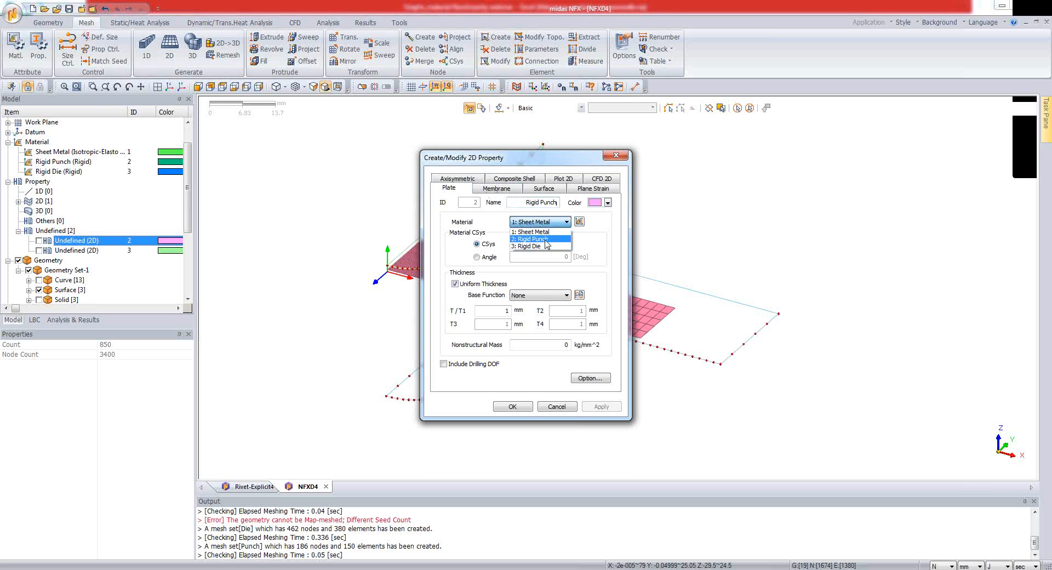
{"action": "left_click", "coordinate": [544, 240]}
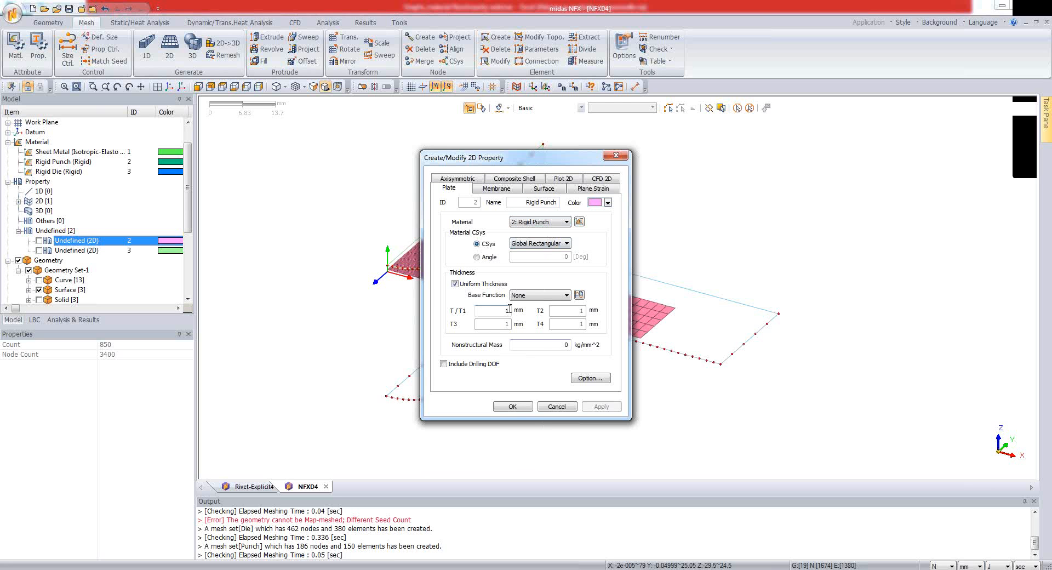
{"action": "left_click", "coordinate": [514, 406]}
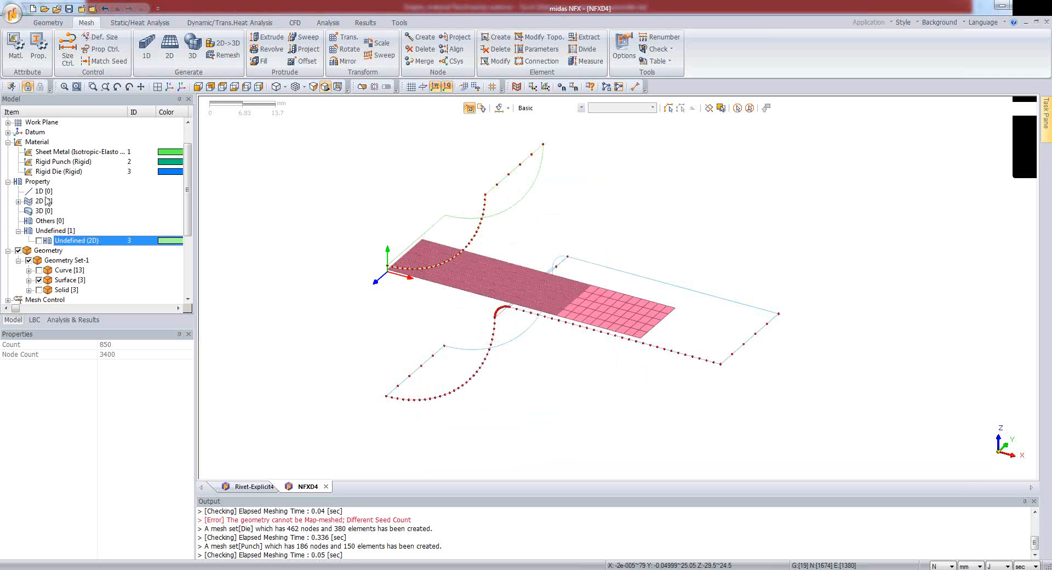
- Define undefined 2D property 3 as a plate named Rigid Die with the Rigid Die material
{"action": "right_click", "coordinate": [91, 241]}
{"action": "left_click", "coordinate": [104, 245]}
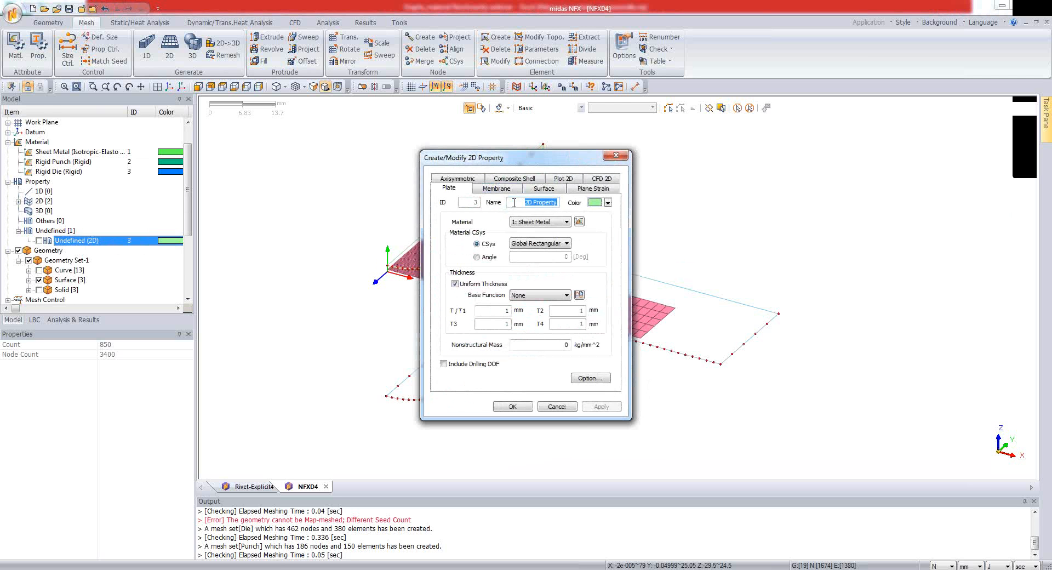
{"action": "type", "text": "Rigid Die"}
{"action": "left_click", "coordinate": [513, 406]}
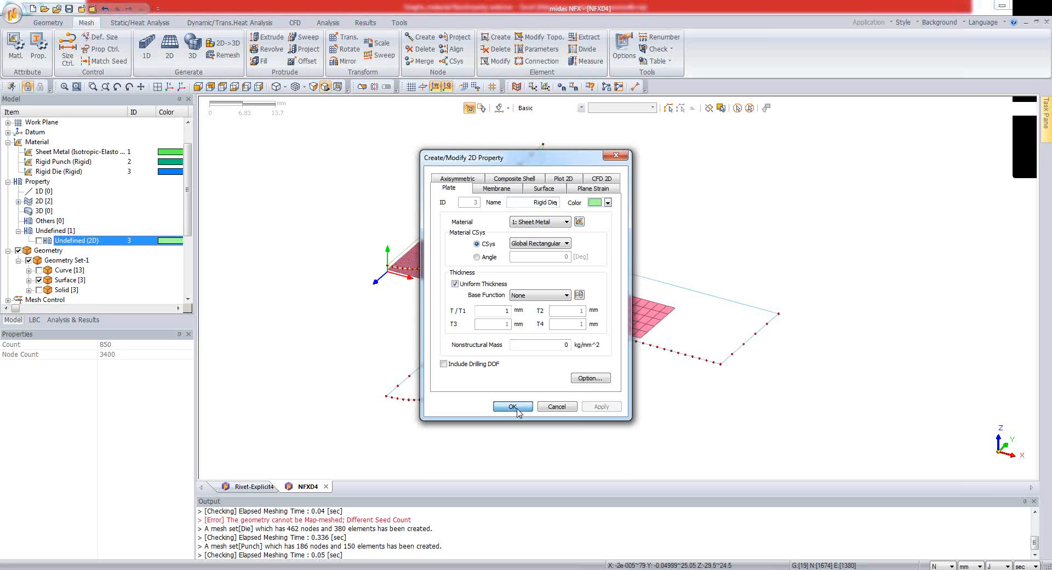
{"action": "left_click", "coordinate": [540, 223]}
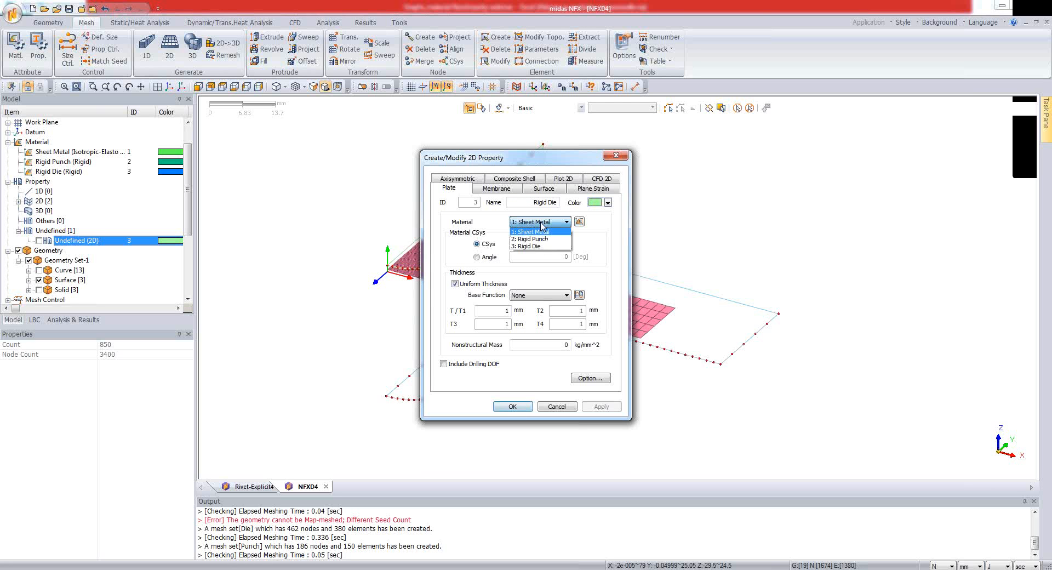
{"action": "left_click", "coordinate": [524, 246]}
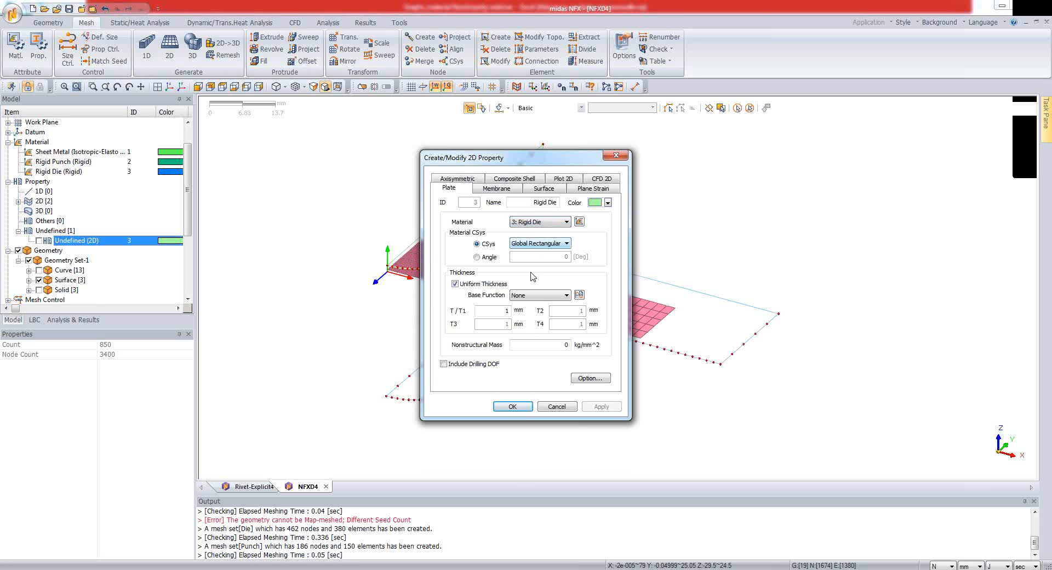
{"action": "left_click", "coordinate": [511, 406]}
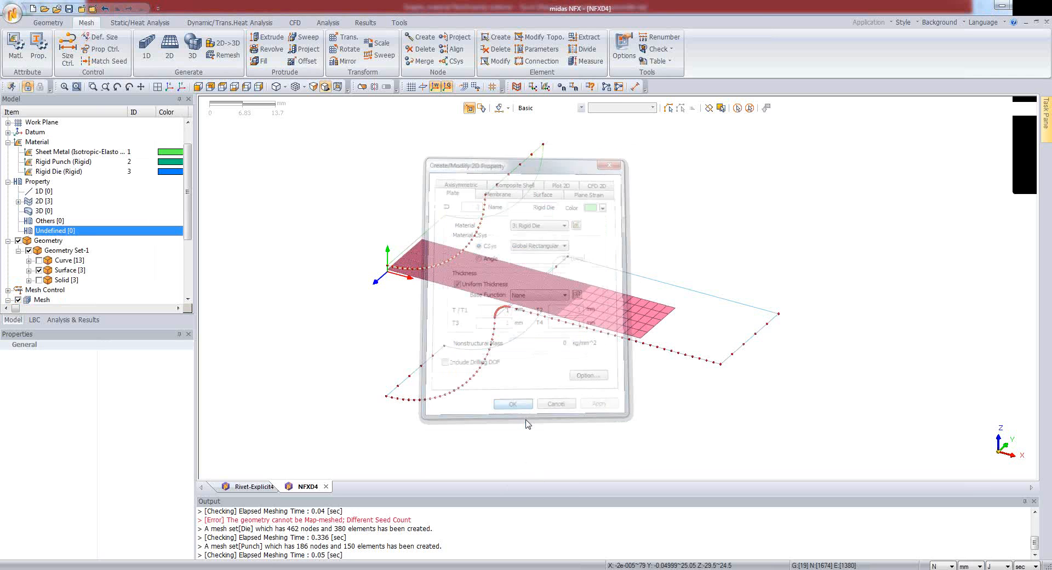
{"action": "left_click", "coordinate": [19, 201]}
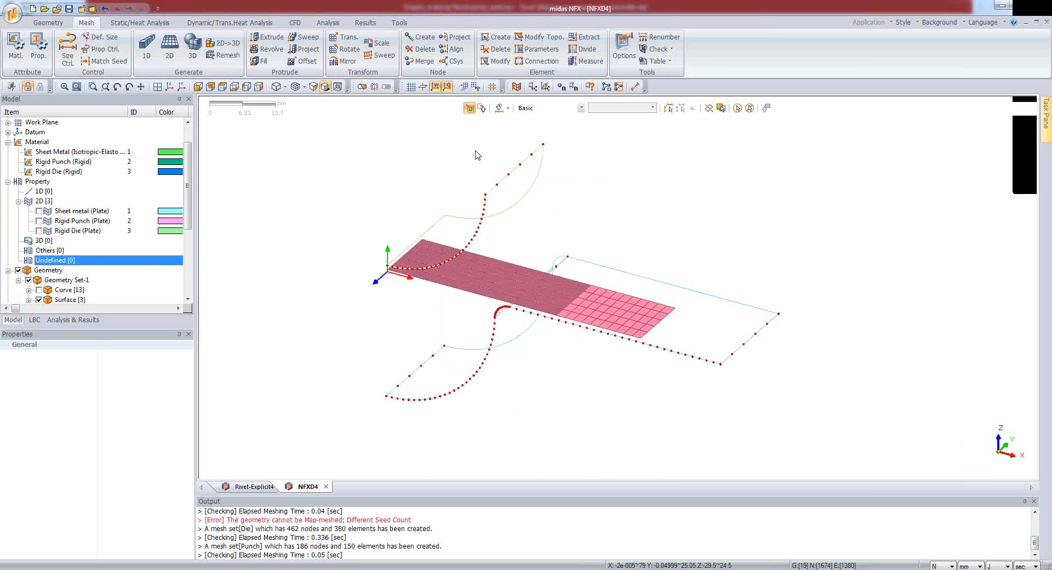
- Change the 2D property of all elements in the flat sheet metal mesh to Sheet metal
{"action": "left_click", "coordinate": [537, 49]}
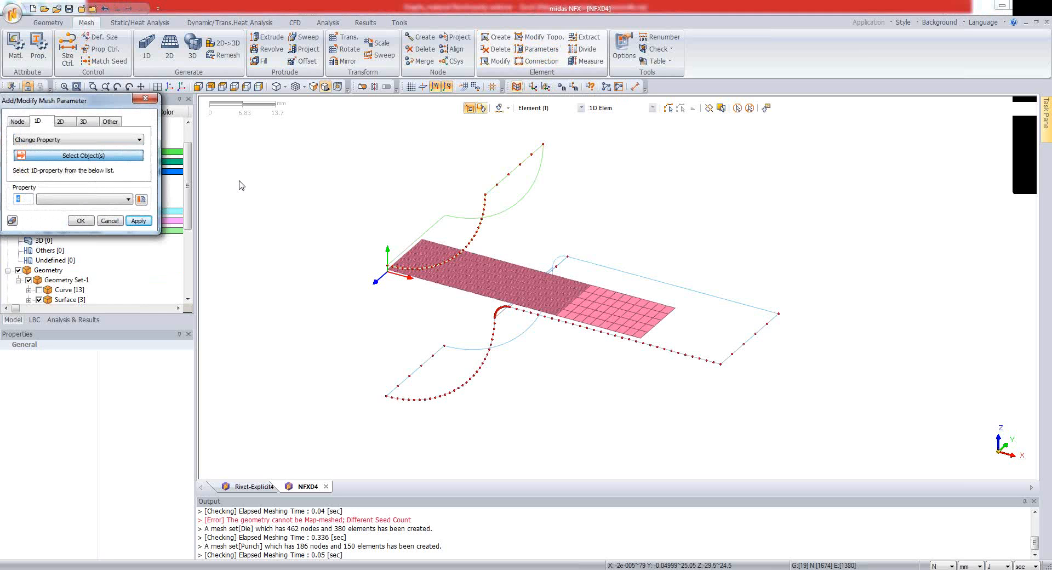
{"action": "left_click_drag", "start_coordinate": [73, 101], "coordinate": [266, 148]}
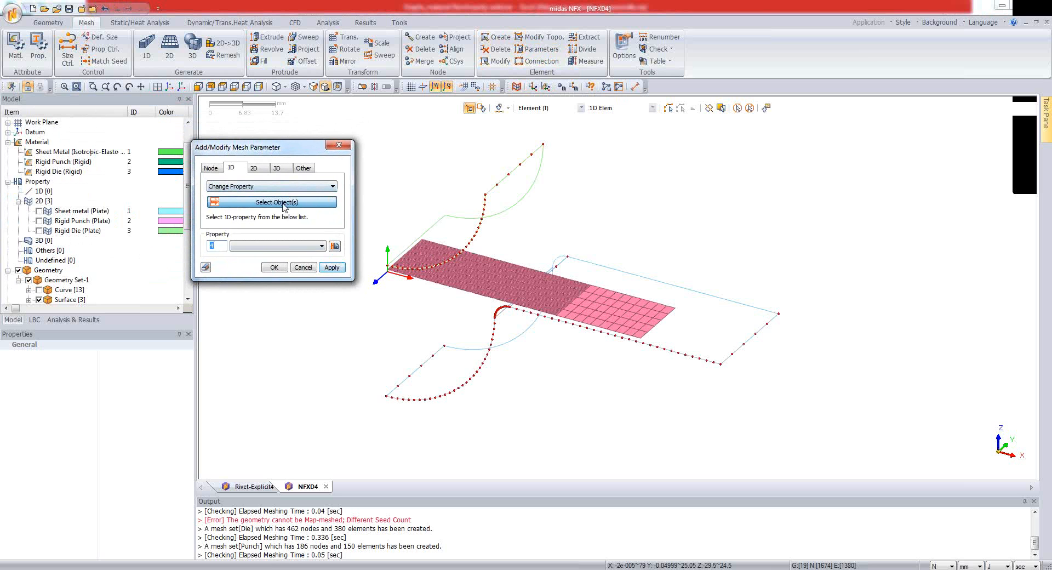
{"action": "left_click", "coordinate": [262, 169]}
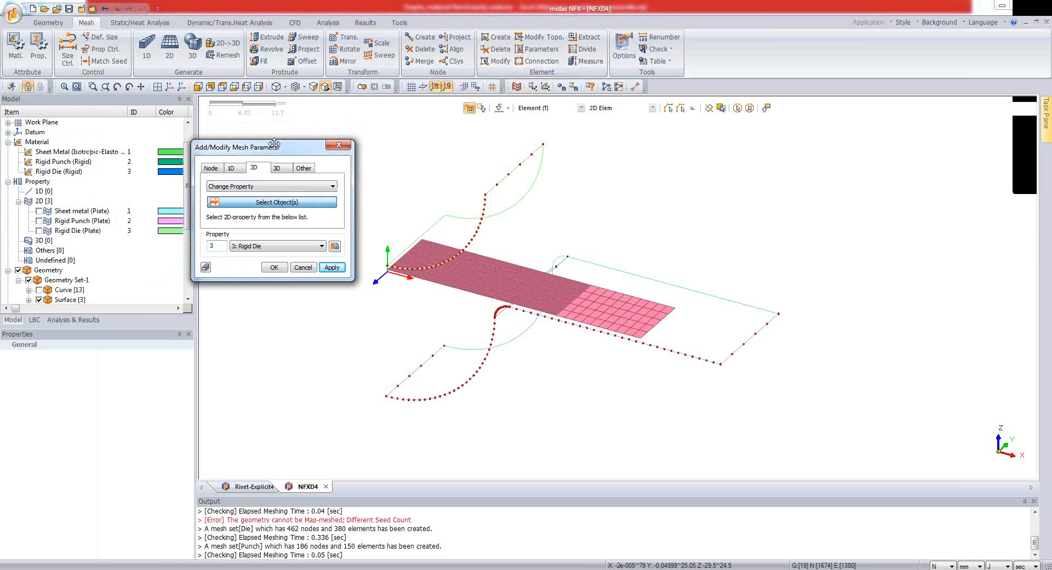
{"action": "left_click_drag", "start_coordinate": [274, 143], "coordinate": [236, 145]}
{"action": "left_click_drag", "start_coordinate": [378, 197], "coordinate": [739, 372]}
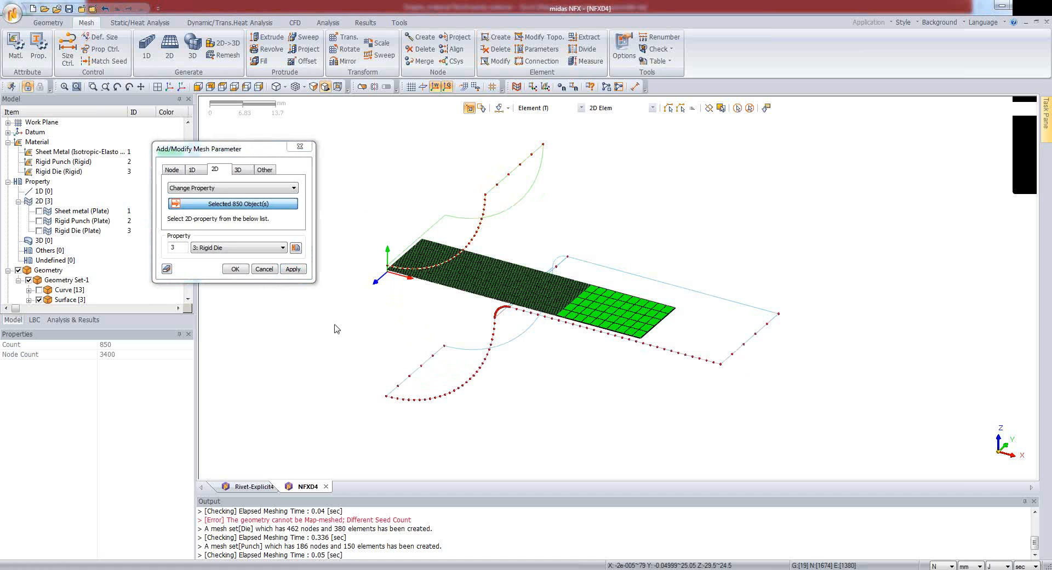
{"action": "left_click", "coordinate": [235, 248]}
{"action": "left_click", "coordinate": [229, 251]}
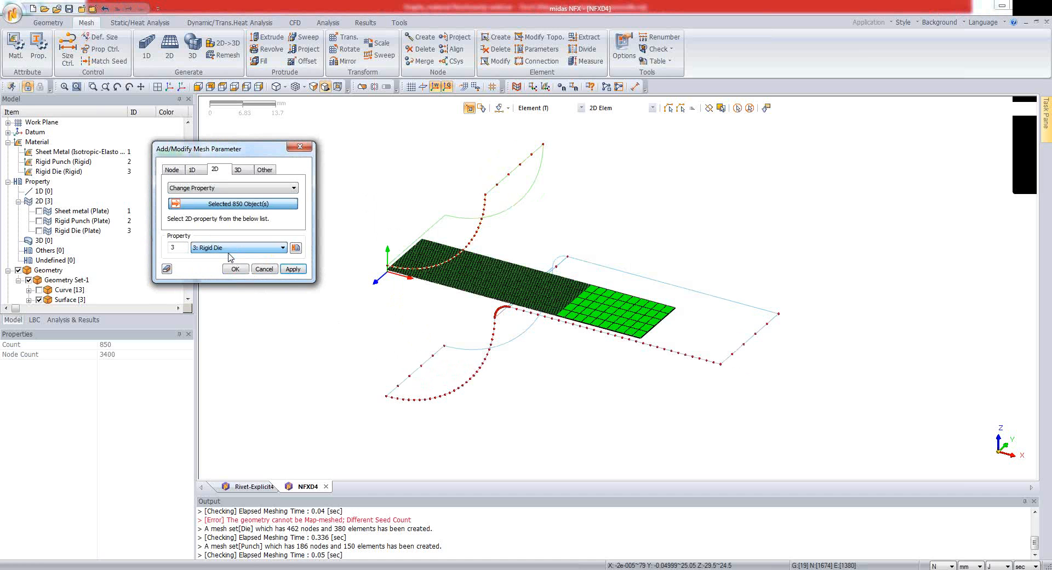
{"action": "left_click", "coordinate": [224, 249]}
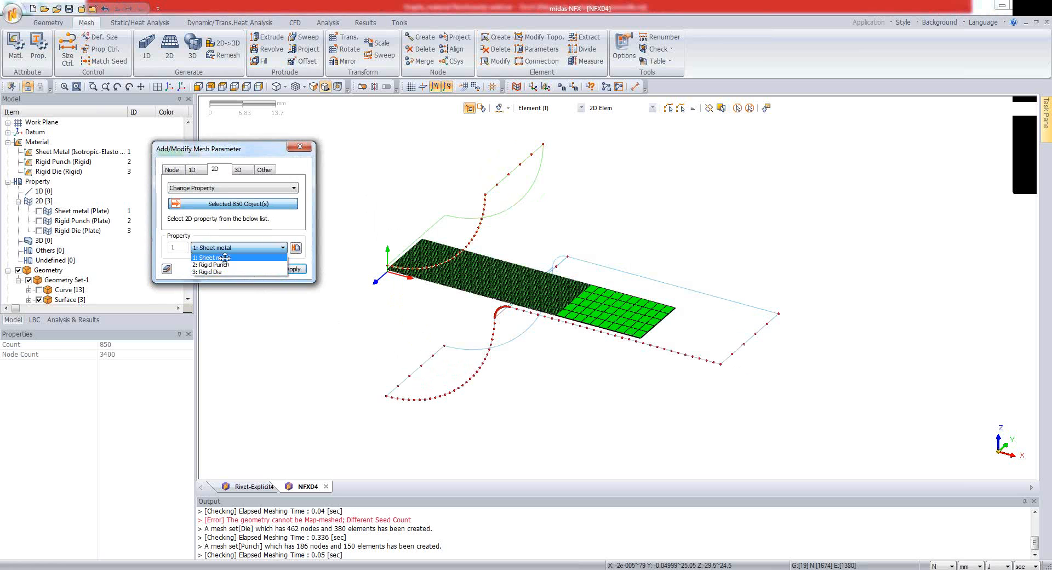
{"action": "left_click", "coordinate": [221, 257]}
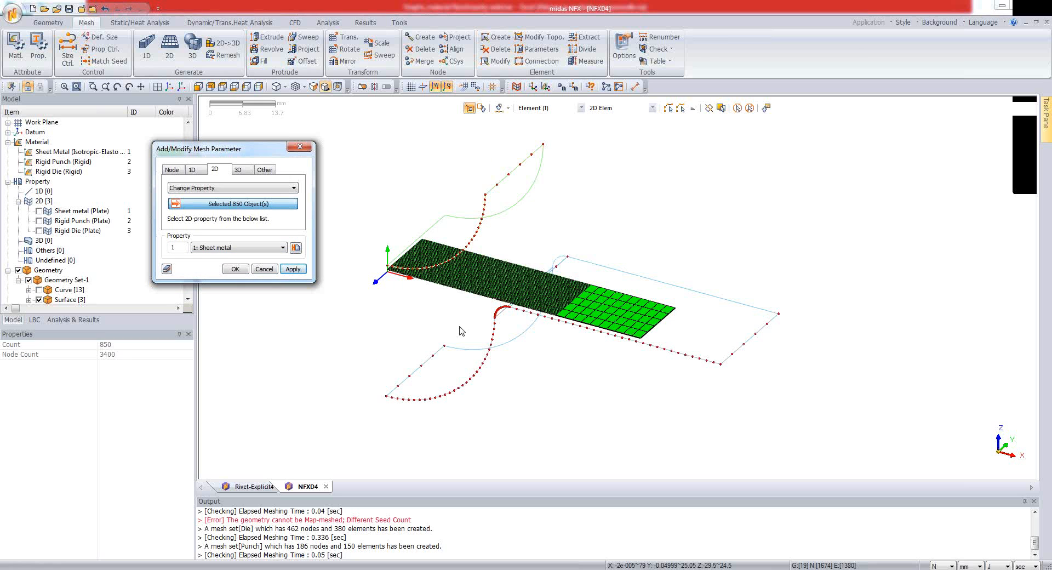
{"action": "left_click", "coordinate": [292, 270]}
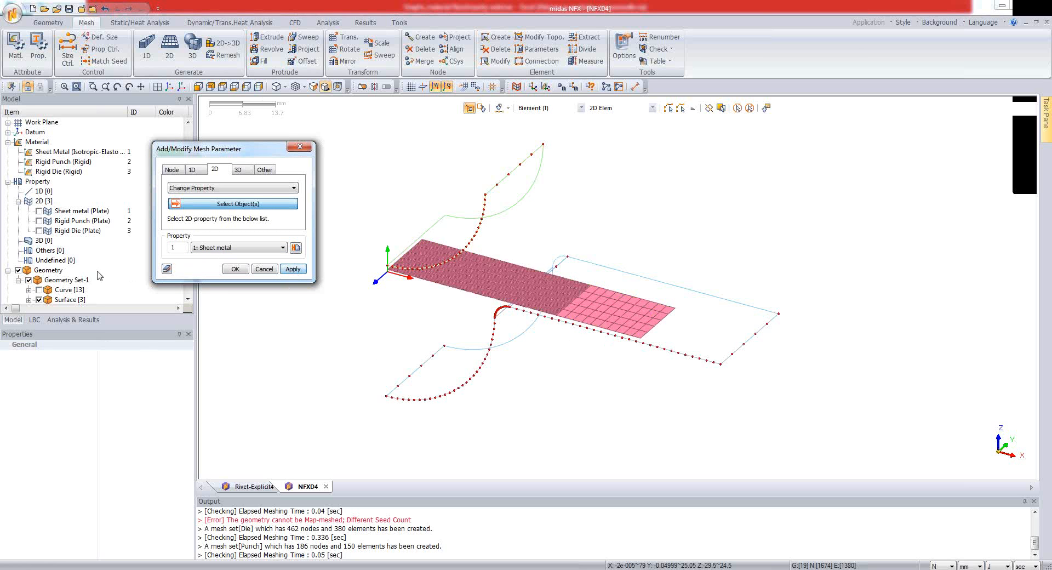
- Show the Die mesh instead of the Sheet Metal mesh and change all its elements to the Rigid Die property
{"action": "scroll", "coordinate": [10, 229], "scroll_direction": "down", "scroll_amount": 4}
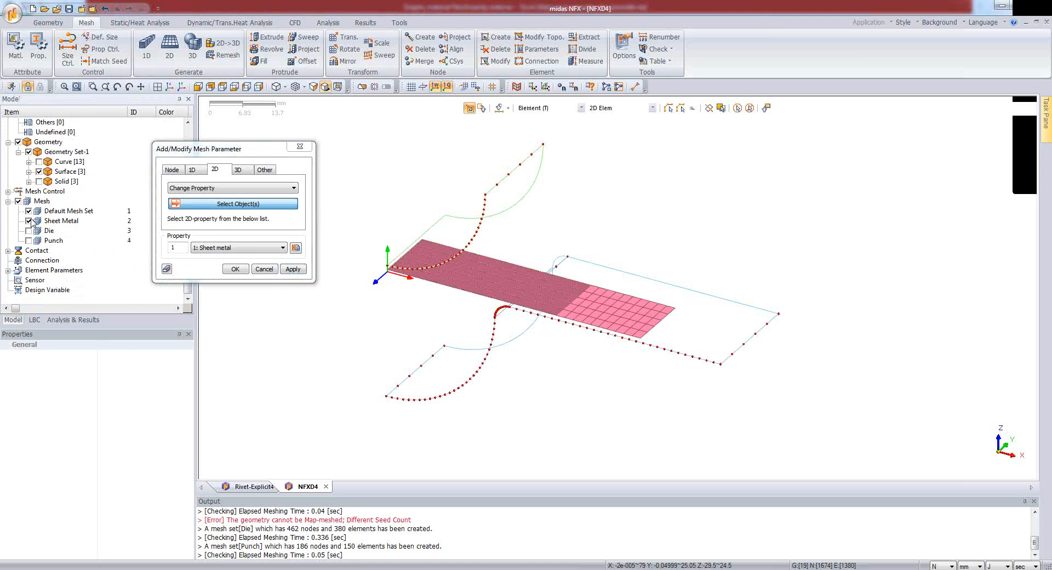
{"action": "left_click", "coordinate": [29, 221]}
{"action": "left_click", "coordinate": [29, 231]}
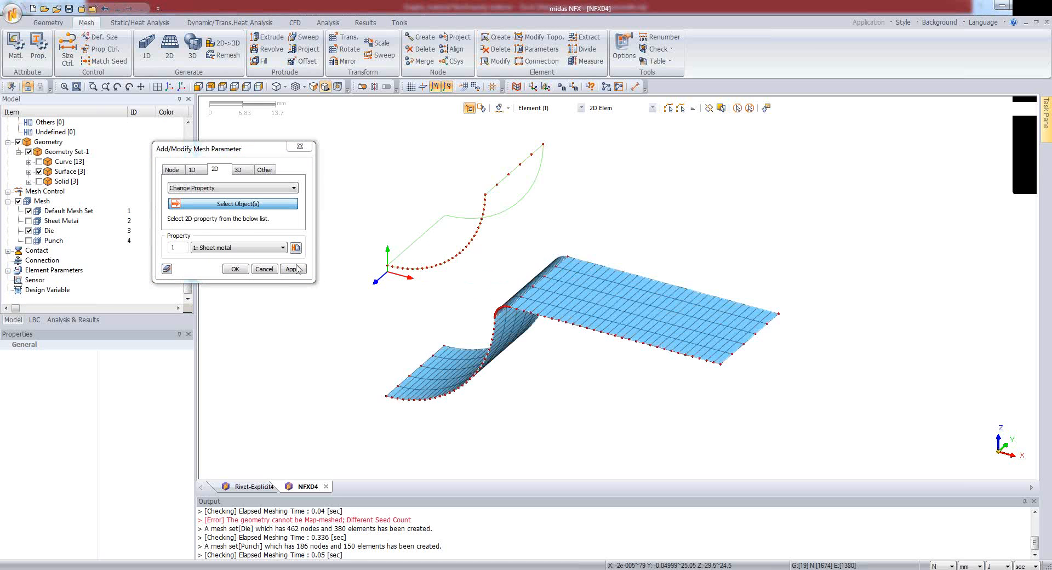
{"action": "left_click", "coordinate": [251, 250]}
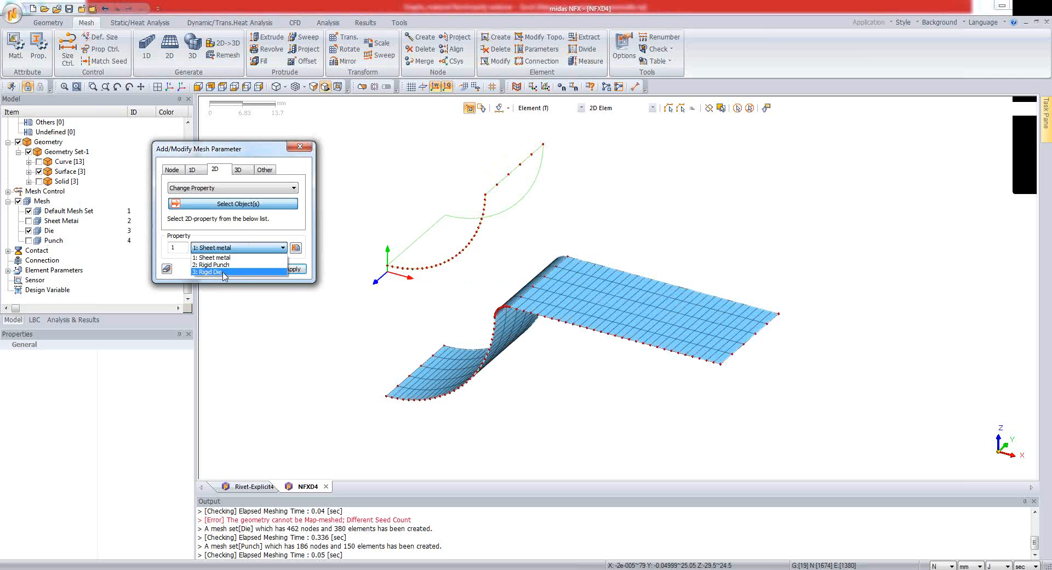
{"action": "left_click", "coordinate": [224, 272]}
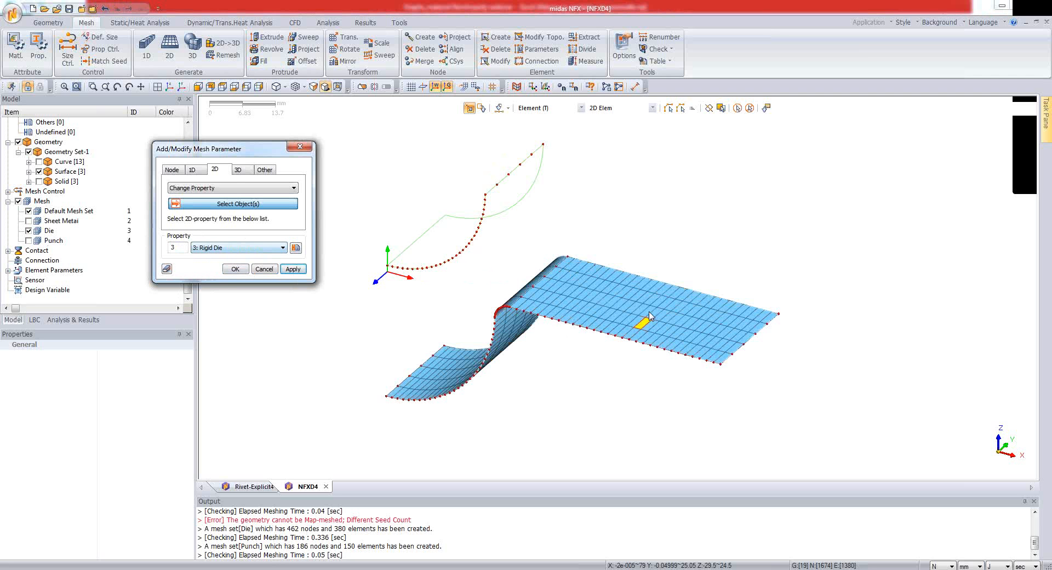
{"action": "left_click_drag", "start_coordinate": [370, 210], "coordinate": [805, 425]}
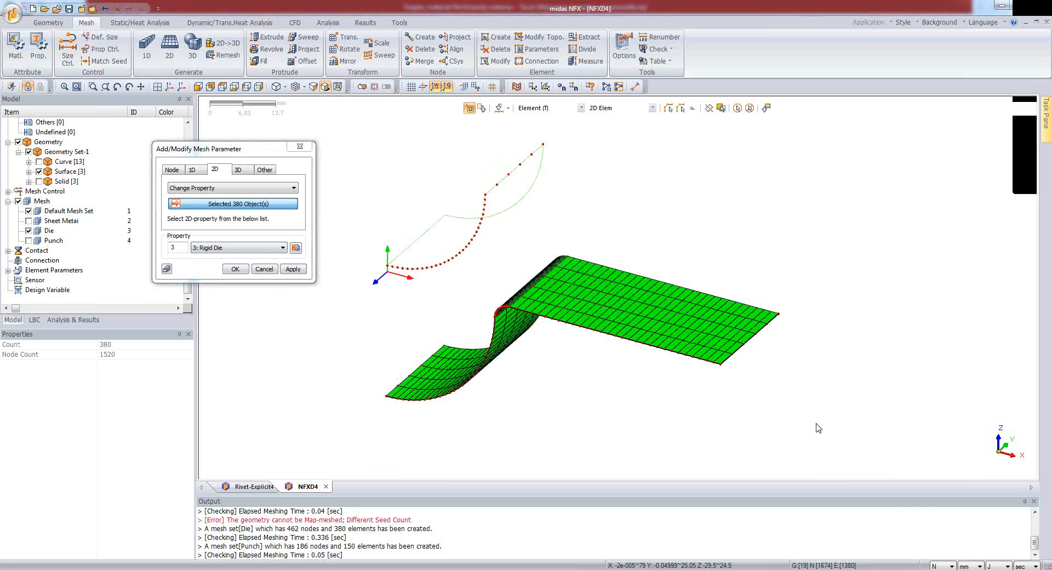
{"action": "left_click", "coordinate": [299, 274]}
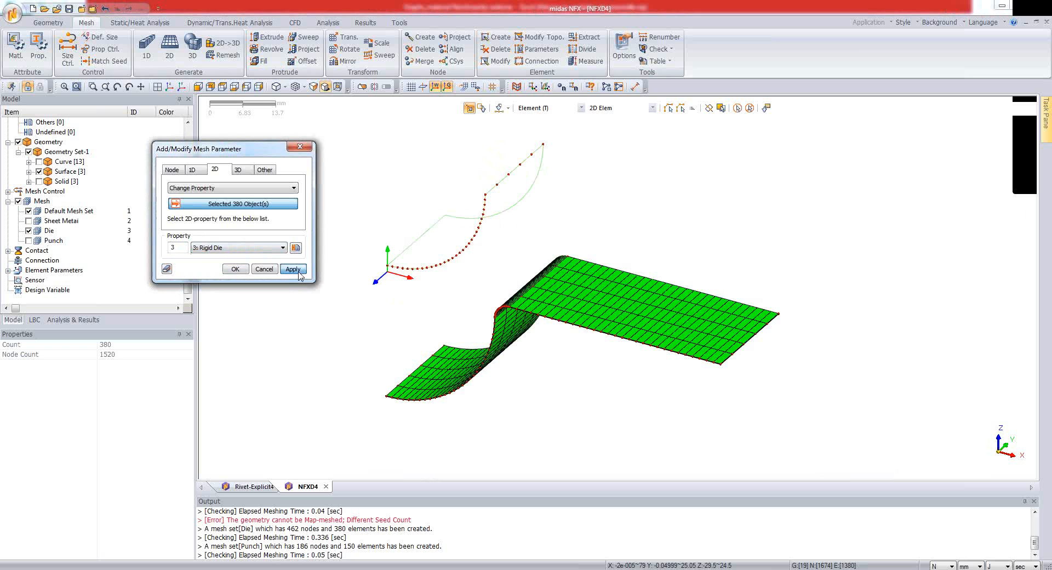
- Show the Punch mesh instead of the Die mesh and change the 2D property of all its elements to Rigid Punch
{"action": "left_click", "coordinate": [231, 247]}
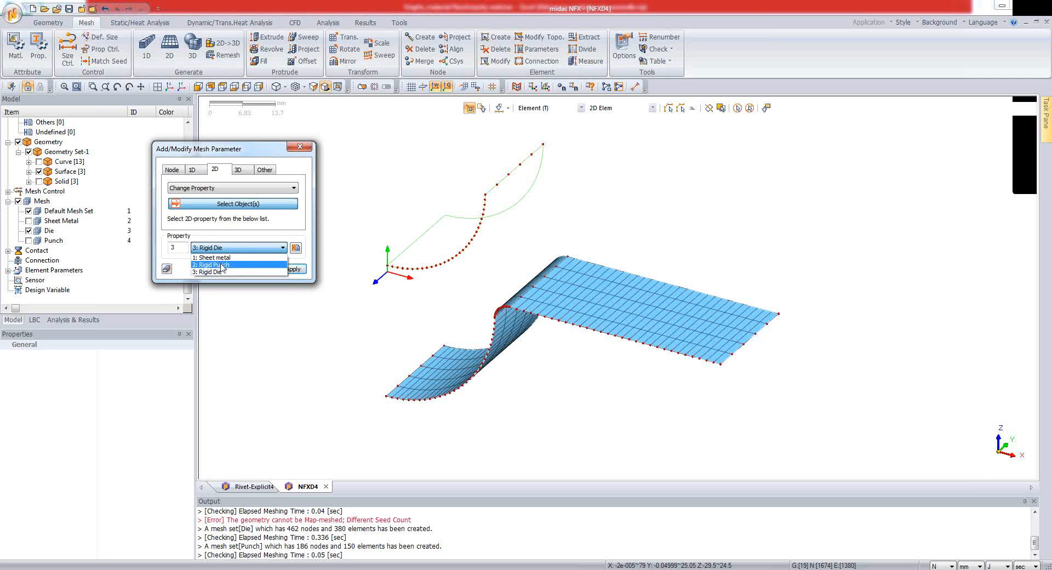
{"action": "left_click", "coordinate": [222, 265]}
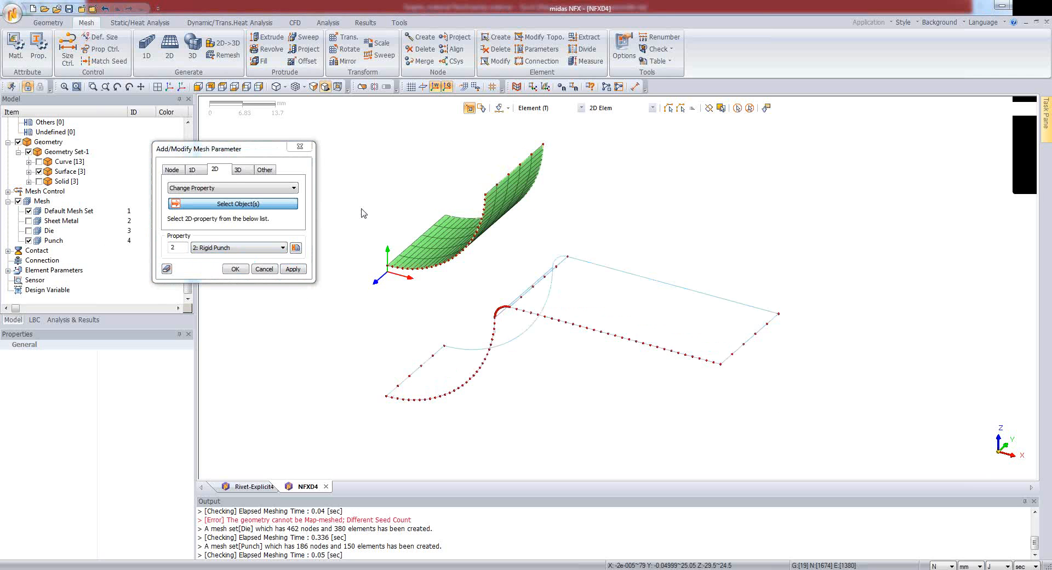
{"action": "left_click_drag", "start_coordinate": [352, 153], "coordinate": [544, 271]}
{"action": "left_click_drag", "start_coordinate": [412, 142], "coordinate": [606, 204]}
{"action": "scroll", "coordinate": [501, 278], "scroll_direction": "down", "scroll_amount": 2}
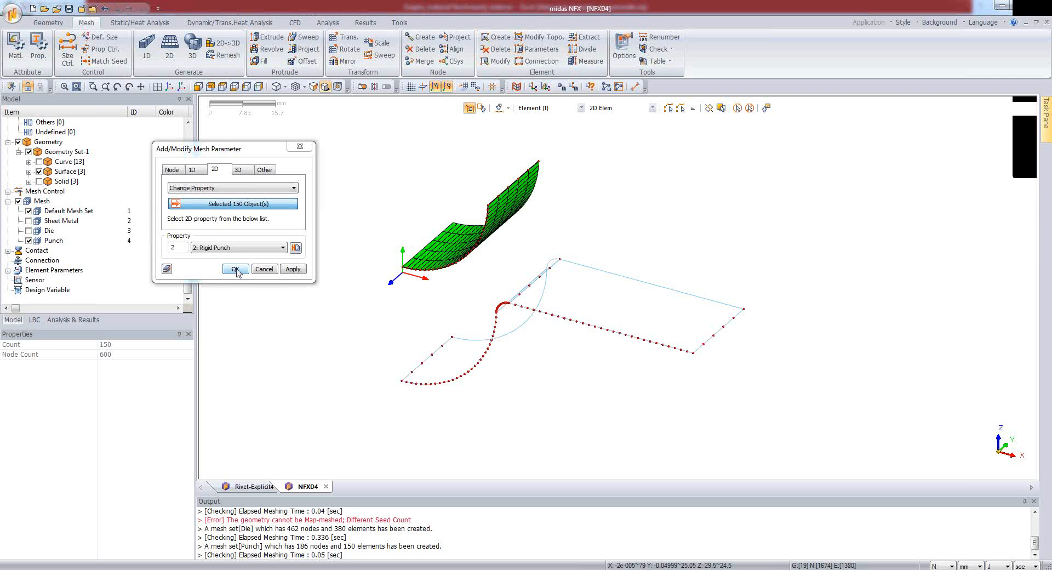
{"action": "left_click", "coordinate": [236, 269]}
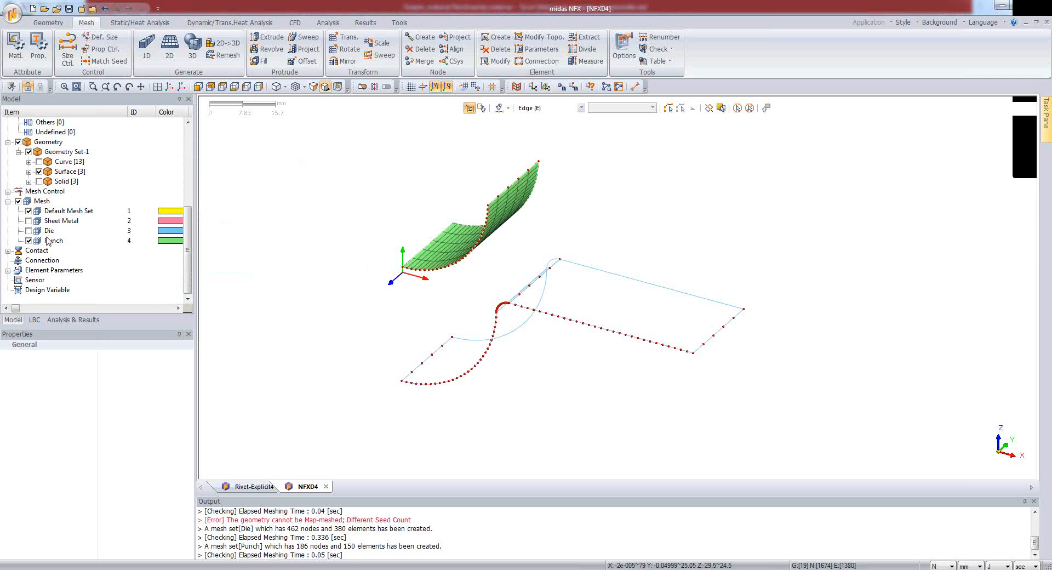
- Show the Die and Sheet Metal meshes together with the Punch mesh
{"action": "left_click", "coordinate": [28, 230]}
{"action": "left_click", "coordinate": [29, 220]}
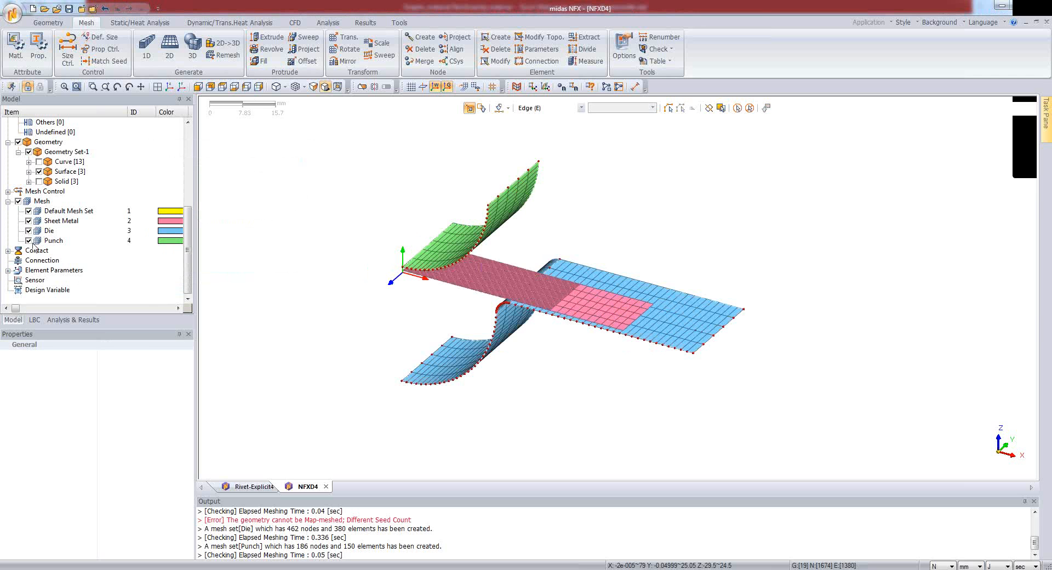
{"action": "middle_click_drag", "start_coordinate": [540, 357], "coordinate": [580, 290]}
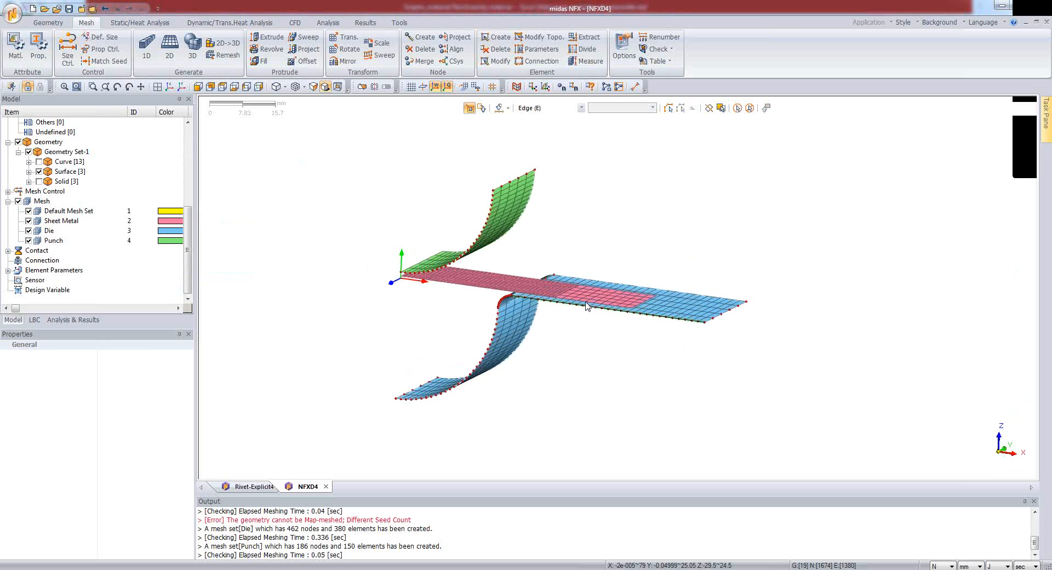
- Check the property and material assigned to the Sheet Metal, Die and Punch mesh sets
{"action": "left_click", "coordinate": [60, 220]}
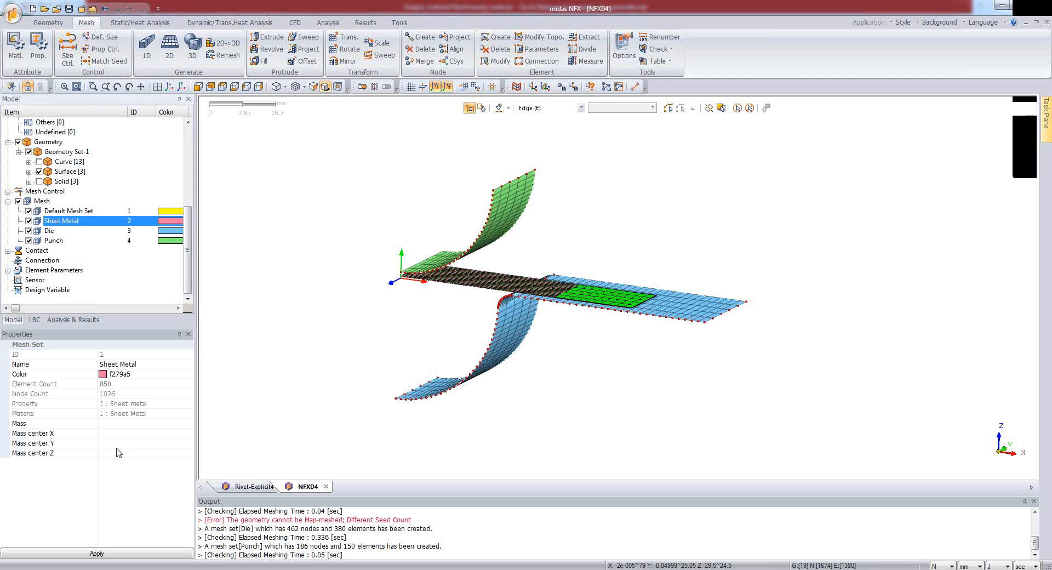
{"action": "scroll", "coordinate": [473, 332], "scroll_direction": "up", "scroll_amount": 5}
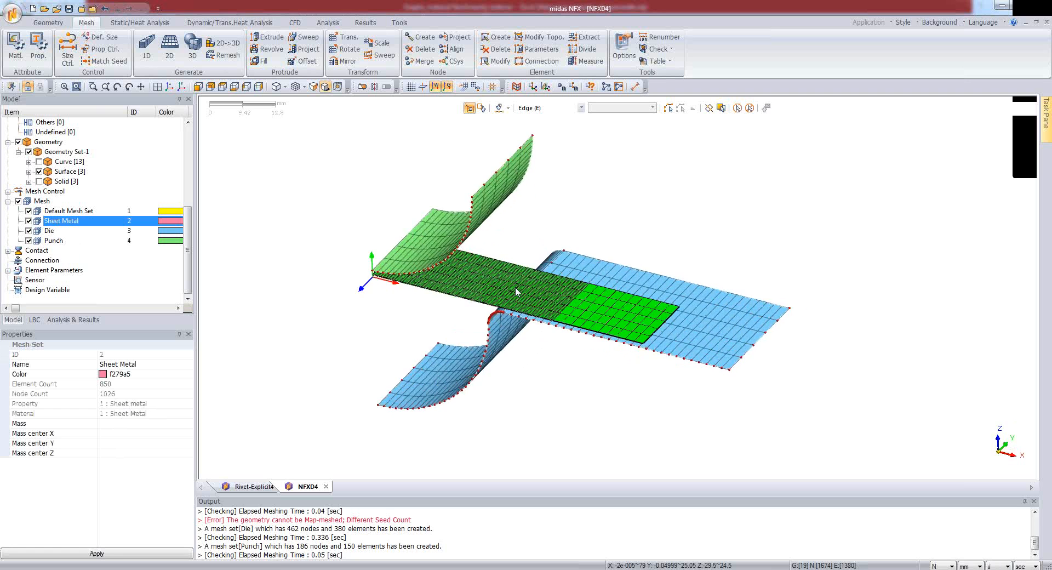
{"action": "mouse_move", "coordinate": [424, 297]}
{"action": "middle_mouse_down"}
{"action": "mouse_move", "coordinate": [435, 282]}
{"action": "mouse_move", "coordinate": [425, 292]}
{"action": "middle_mouse_up"}
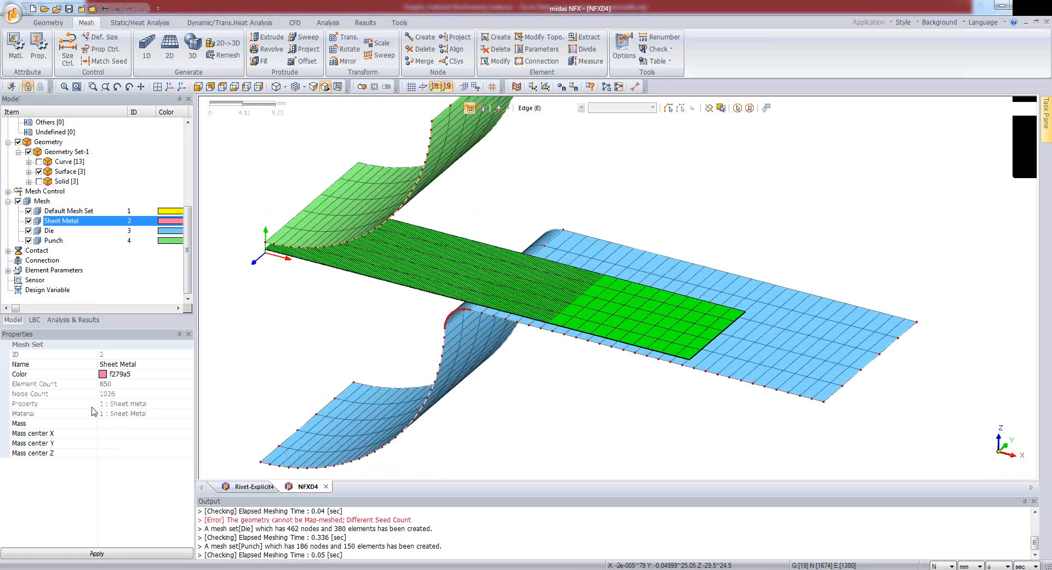
{"action": "left_click", "coordinate": [49, 231]}
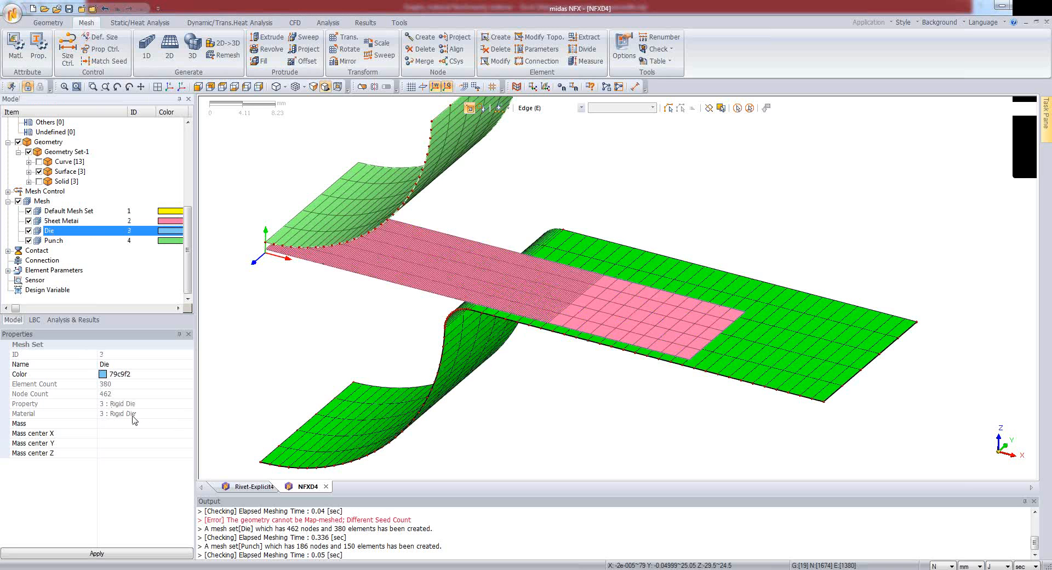
{"action": "left_click", "coordinate": [54, 241]}
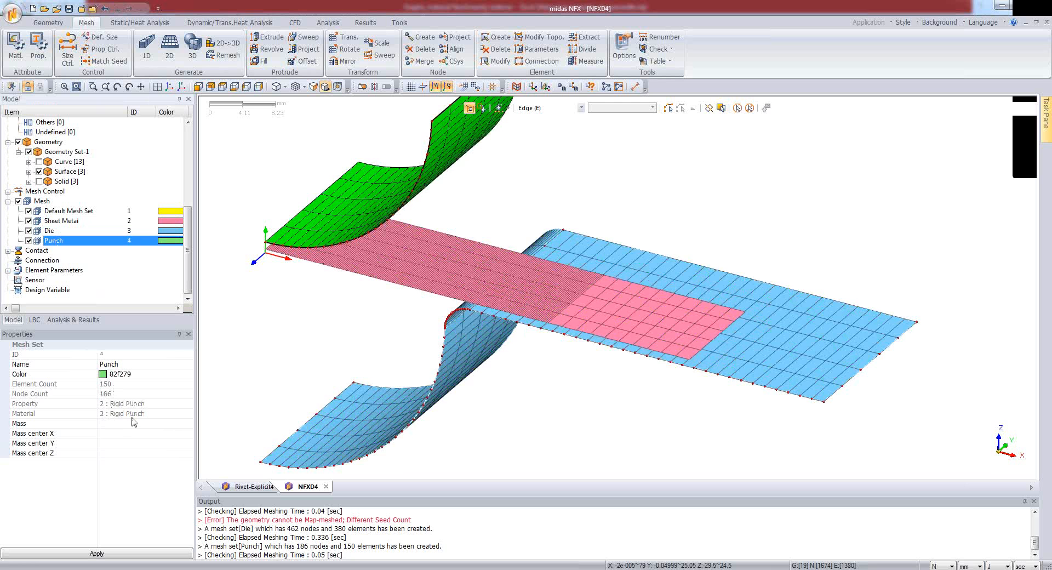
{"action": "left_click", "coordinate": [411, 340]}
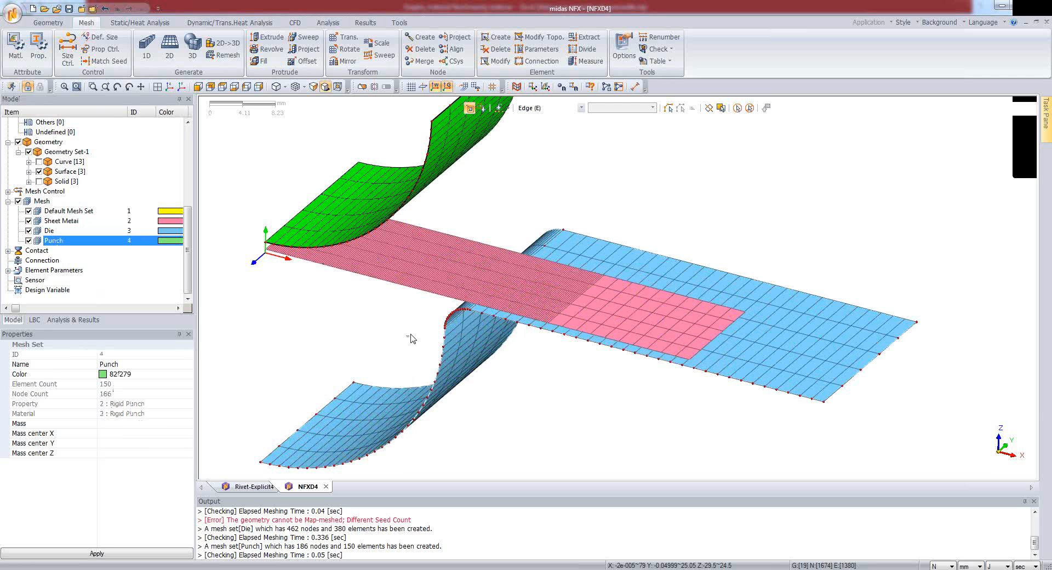
{"action": "scroll", "coordinate": [496, 335], "scroll_direction": "down", "scroll_amount": 2}
{"action": "scroll", "coordinate": [524, 378], "scroll_direction": "down", "scroll_amount": 2}
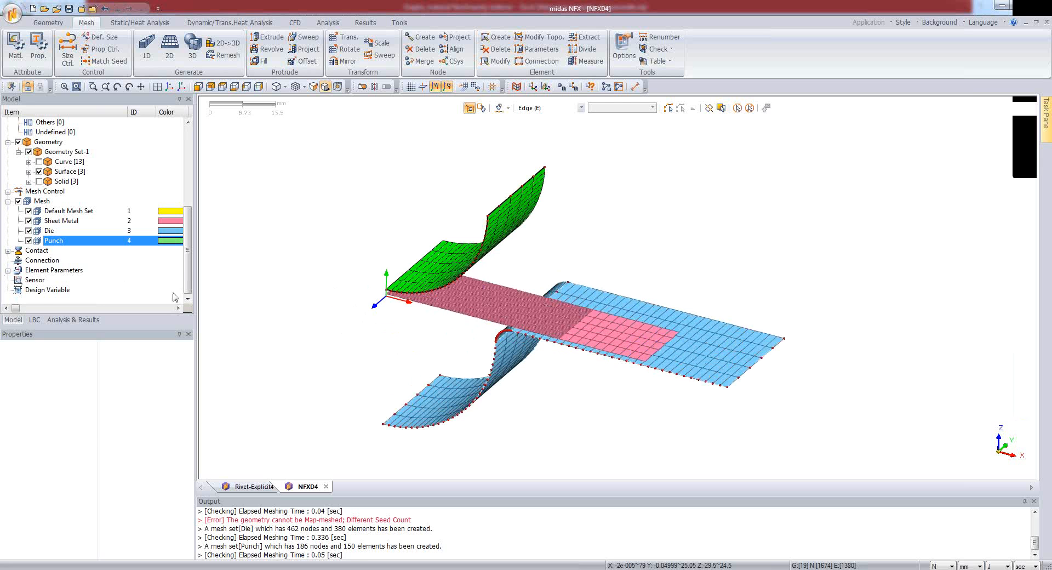
- Start adding a new contact pair with manual contact definition
{"action": "left_click", "coordinate": [8, 250]}
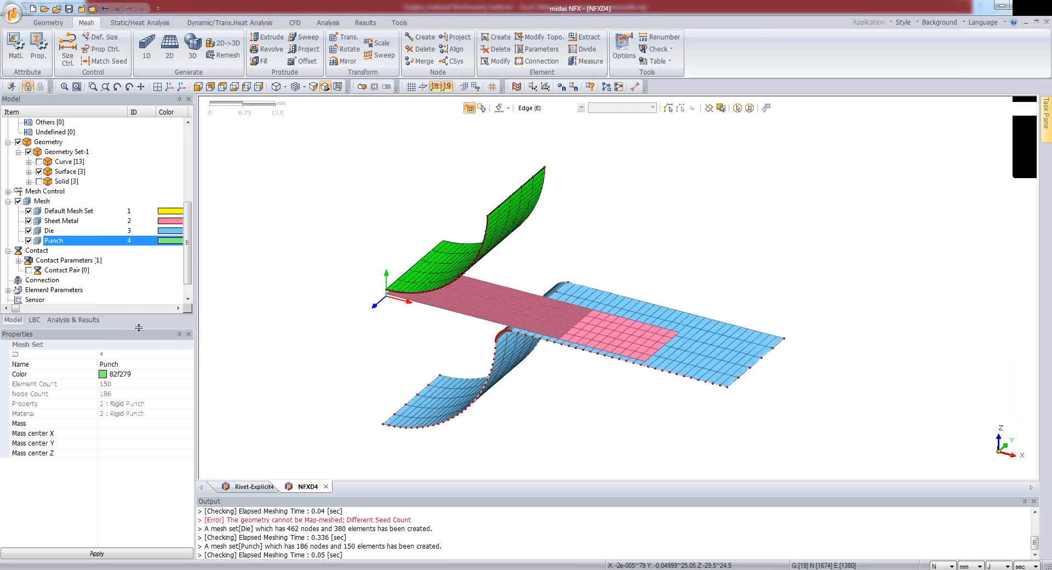
{"action": "left_click_drag", "start_coordinate": [139, 326], "coordinate": [140, 333]}
{"action": "left_click_drag", "start_coordinate": [155, 399], "coordinate": [150, 359]}
{"action": "scroll", "coordinate": [351, 380], "scroll_direction": "down", "scroll_amount": 1}
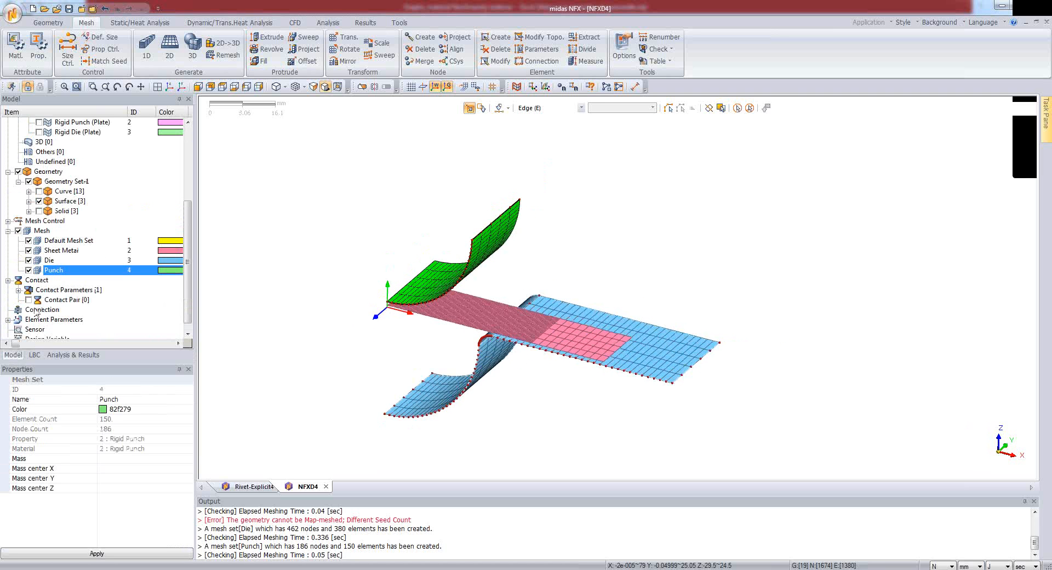
{"action": "left_click", "coordinate": [18, 289]}
{"action": "right_click", "coordinate": [64, 310]}
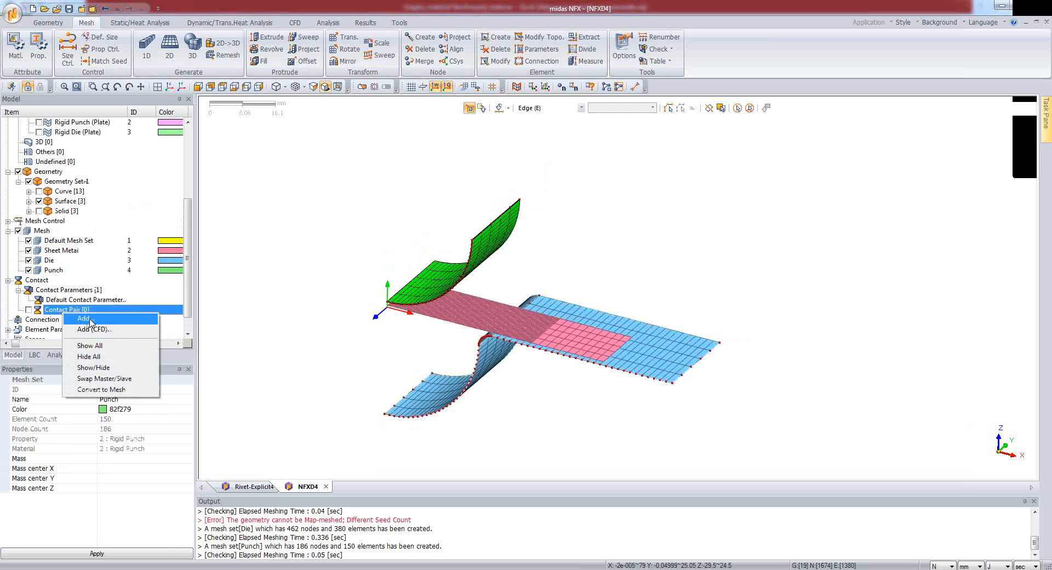
{"action": "left_click", "coordinate": [83, 318]}
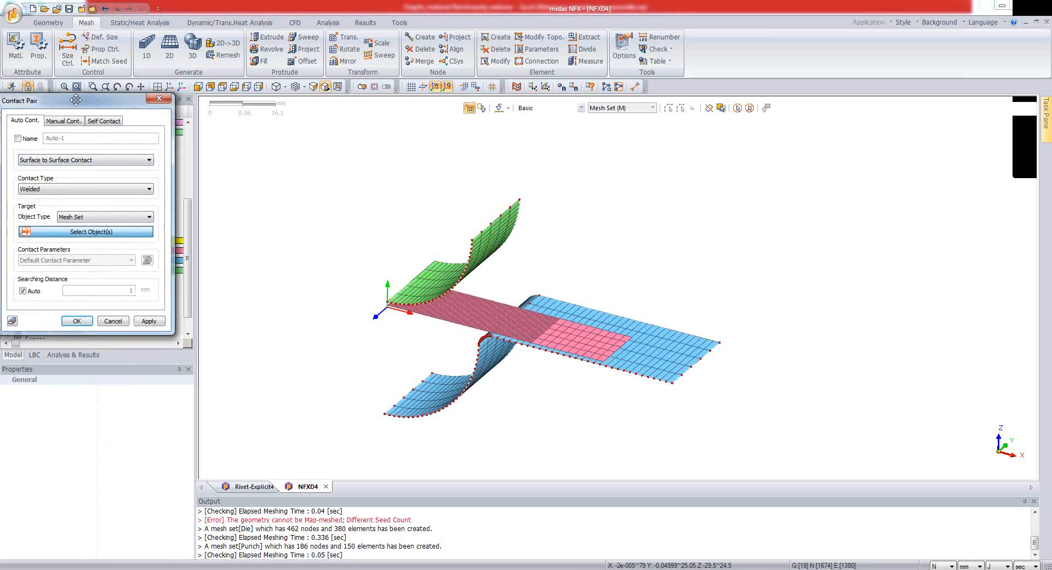
{"action": "left_click_drag", "start_coordinate": [76, 99], "coordinate": [276, 141]}
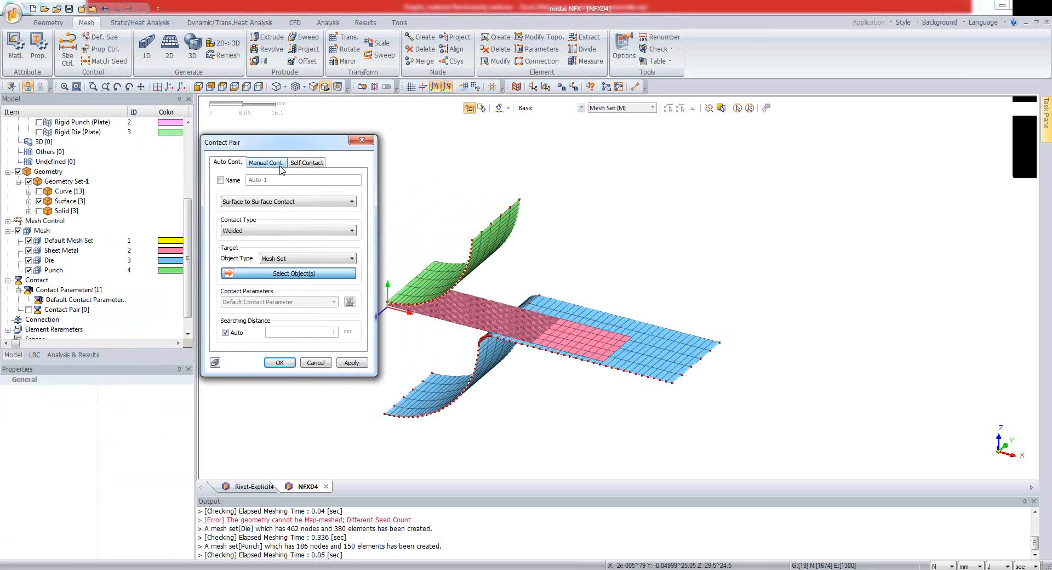
{"action": "left_click", "coordinate": [266, 163]}
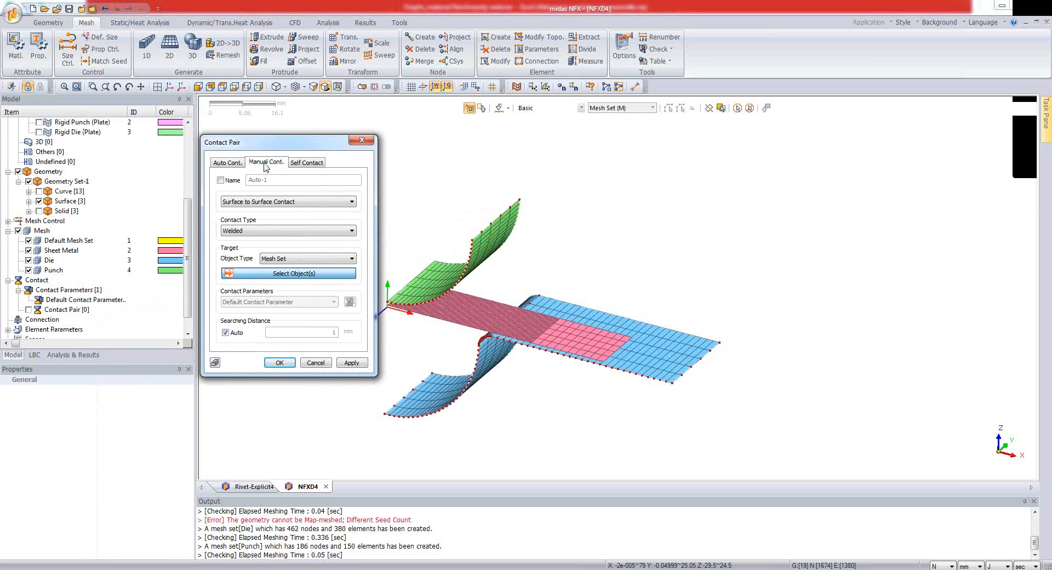
{"action": "mouse_move", "coordinate": [268, 151]}
{"action": "left_mouse_down"}
{"action": "mouse_move", "coordinate": [219, 151]}
{"action": "mouse_move", "coordinate": [258, 141]}
{"action": "mouse_move", "coordinate": [263, 152]}
{"action": "left_mouse_up"}
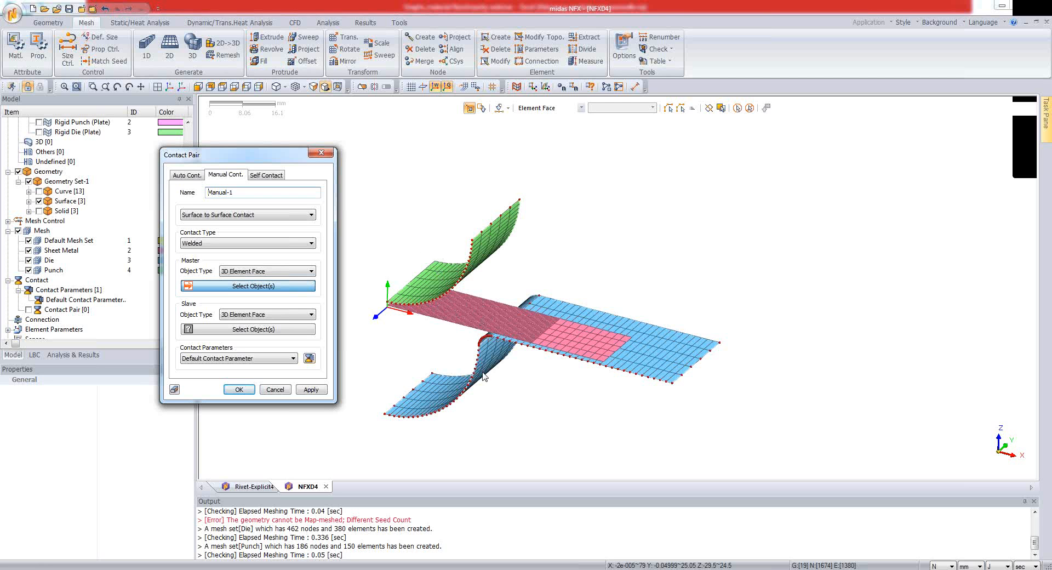
- Name the contact pair Punch-Sheet Metal, set its contact type to General and both master and slave object types to 2D Element
{"action": "double_click", "coordinate": [248, 192]}
{"action": "type", "text": "Punch-Sheet Metal"}
{"action": "left_click", "coordinate": [228, 243]}
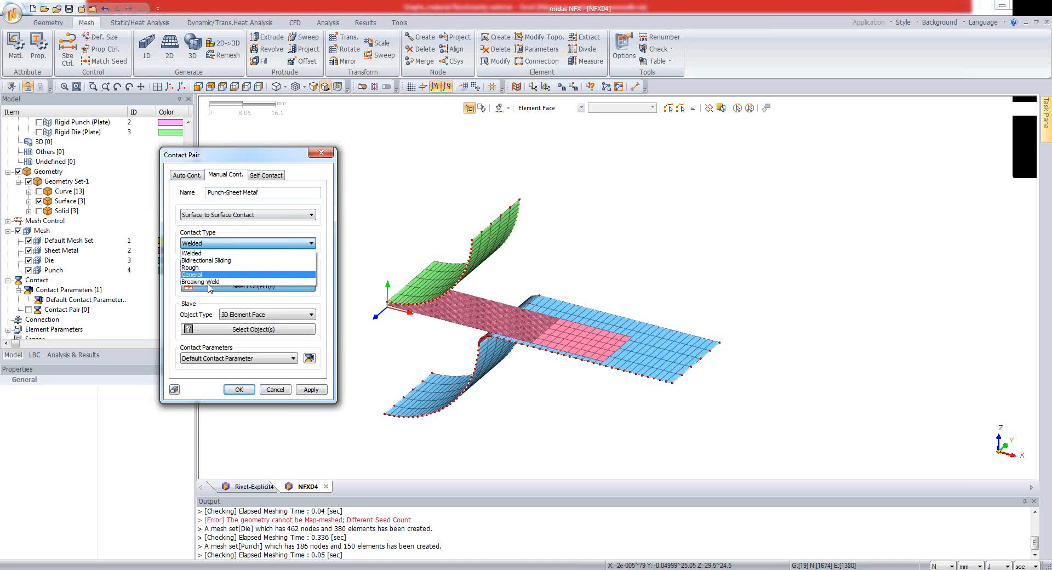
{"action": "left_click", "coordinate": [208, 275]}
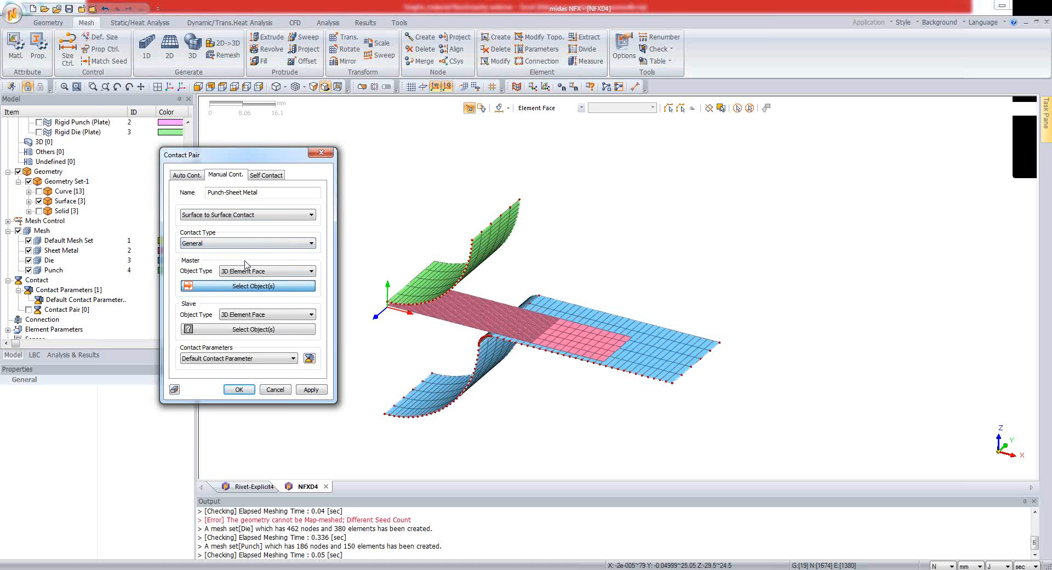
{"action": "left_click", "coordinate": [246, 270]}
{"action": "left_click", "coordinate": [238, 300]}
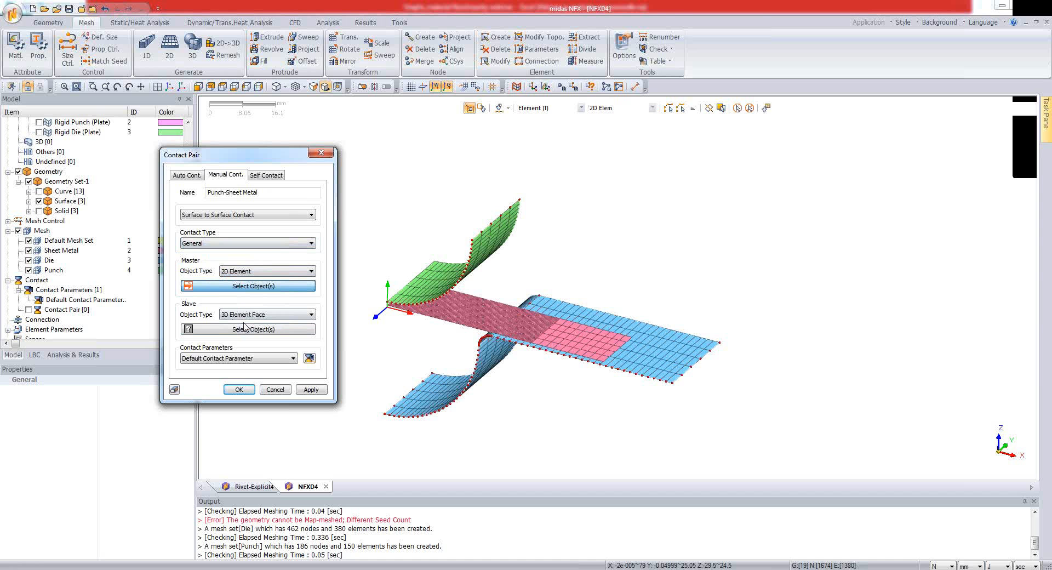
{"action": "left_click", "coordinate": [246, 315]}
{"action": "left_click", "coordinate": [257, 332]}
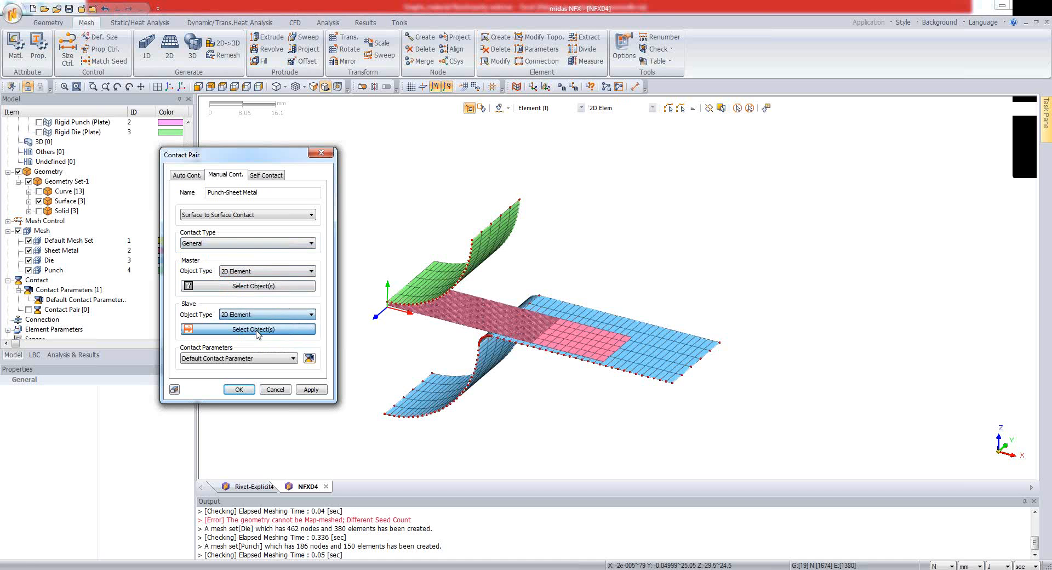
- Hide the Die and Punch meshes and select all Sheet Metal elements as the contact master
{"action": "left_click", "coordinate": [29, 260]}
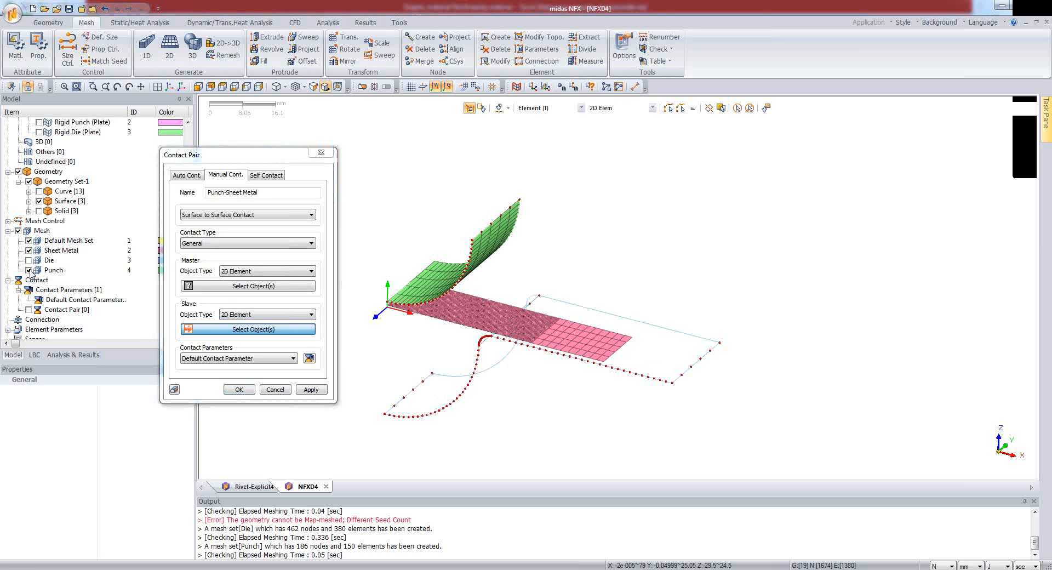
{"action": "left_click", "coordinate": [29, 270]}
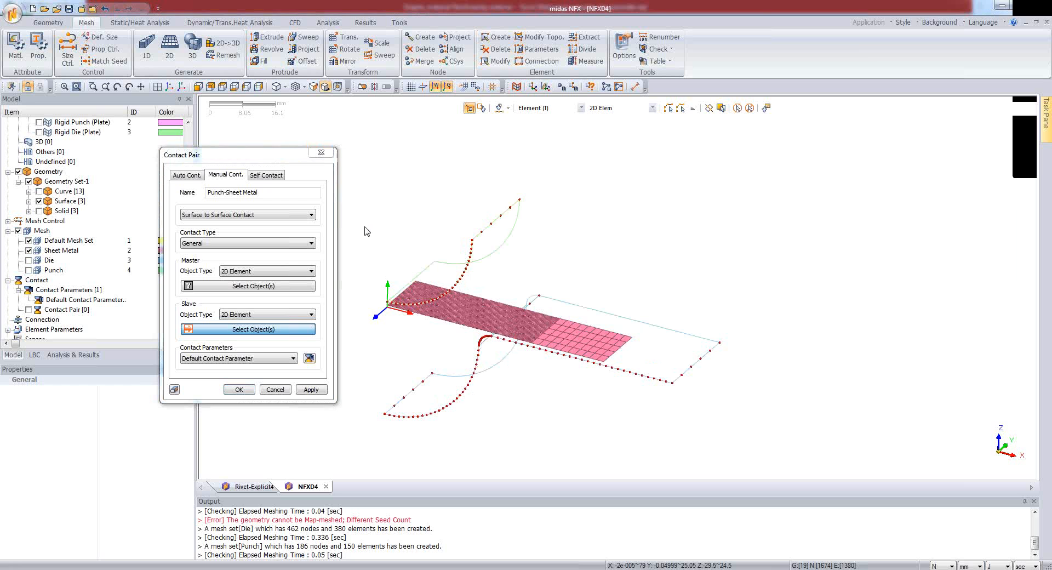
{"action": "left_click", "coordinate": [222, 286]}
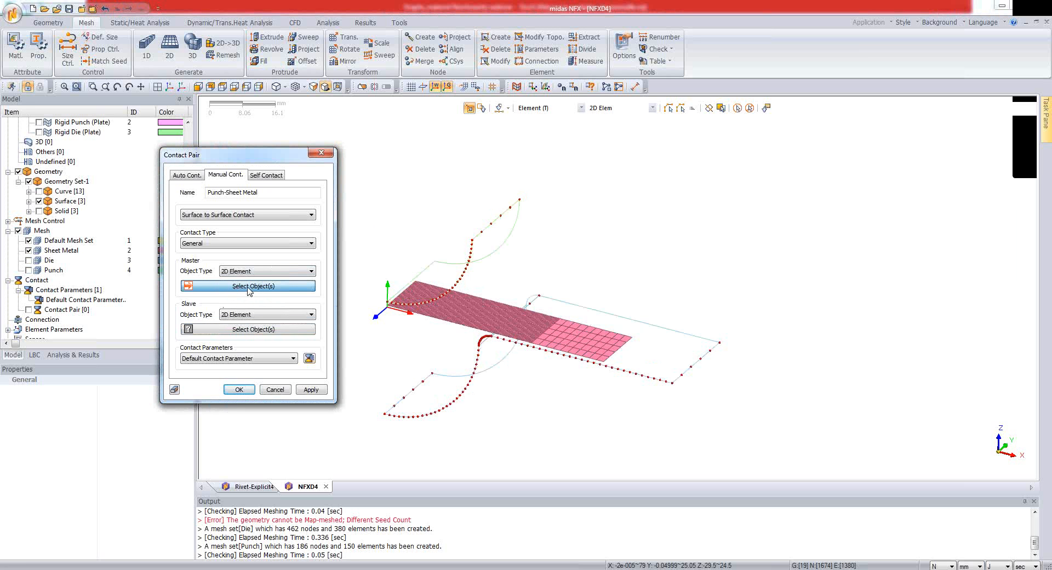
{"action": "left_click_drag", "start_coordinate": [368, 230], "coordinate": [681, 377]}
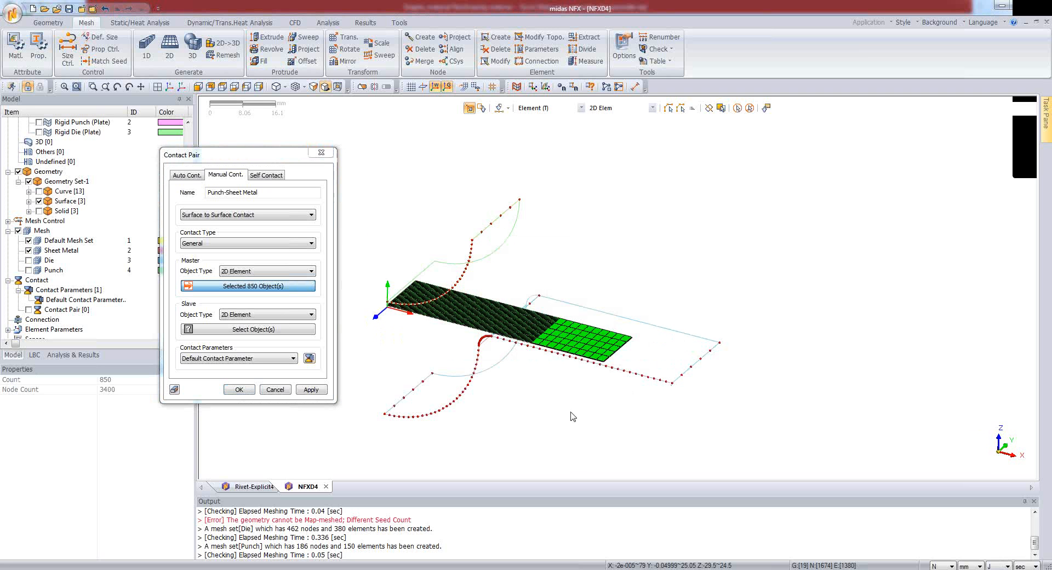
- Show the Punch mesh instead of the Sheet Metal mesh, select all its elements as the slave and create the contact pair
{"action": "left_click", "coordinate": [225, 329]}
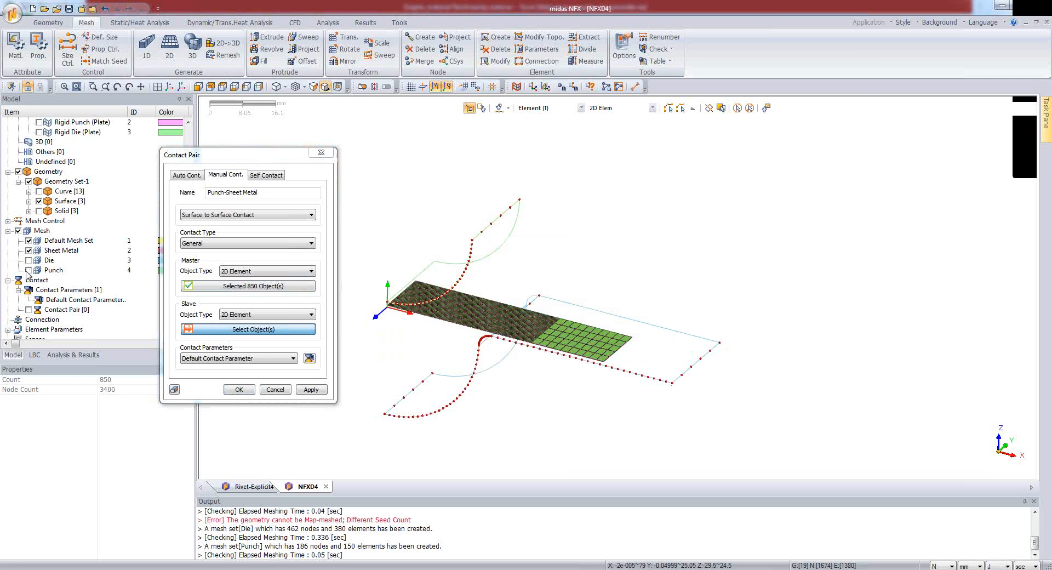
{"action": "left_click", "coordinate": [29, 270]}
{"action": "left_click", "coordinate": [29, 250]}
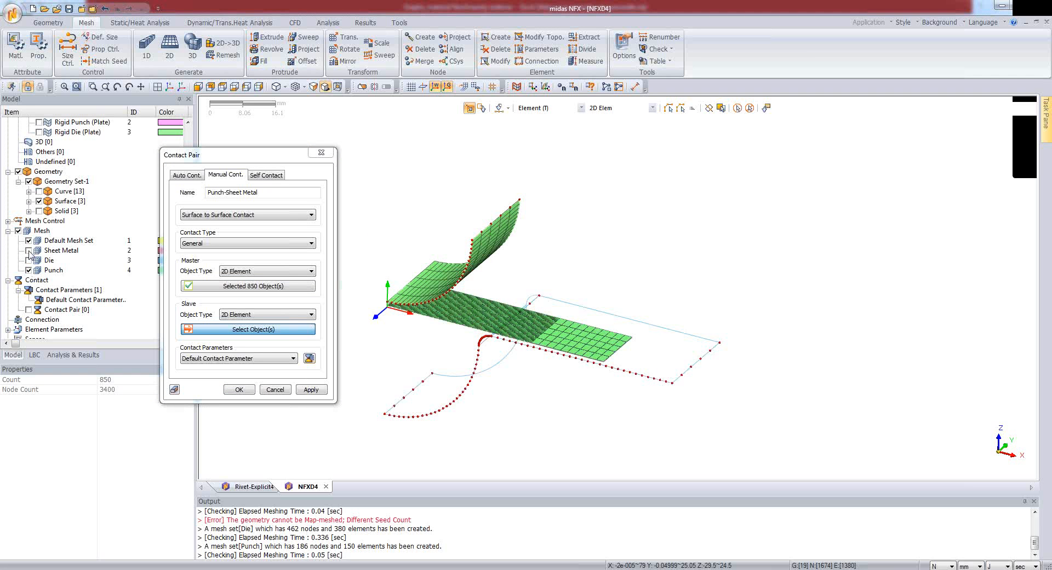
{"action": "left_click_drag", "start_coordinate": [366, 186], "coordinate": [568, 334]}
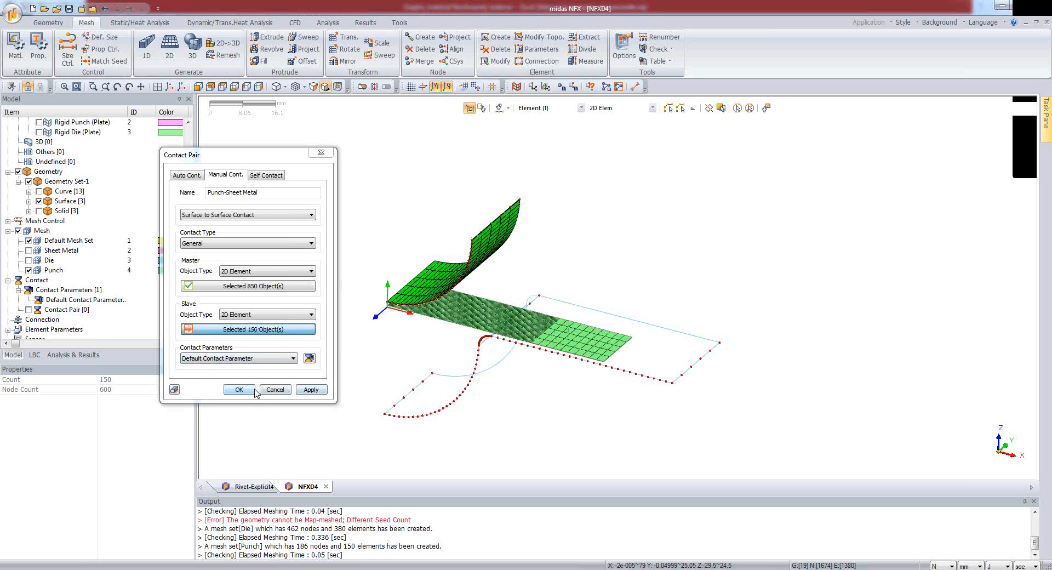
{"action": "left_click", "coordinate": [312, 392]}
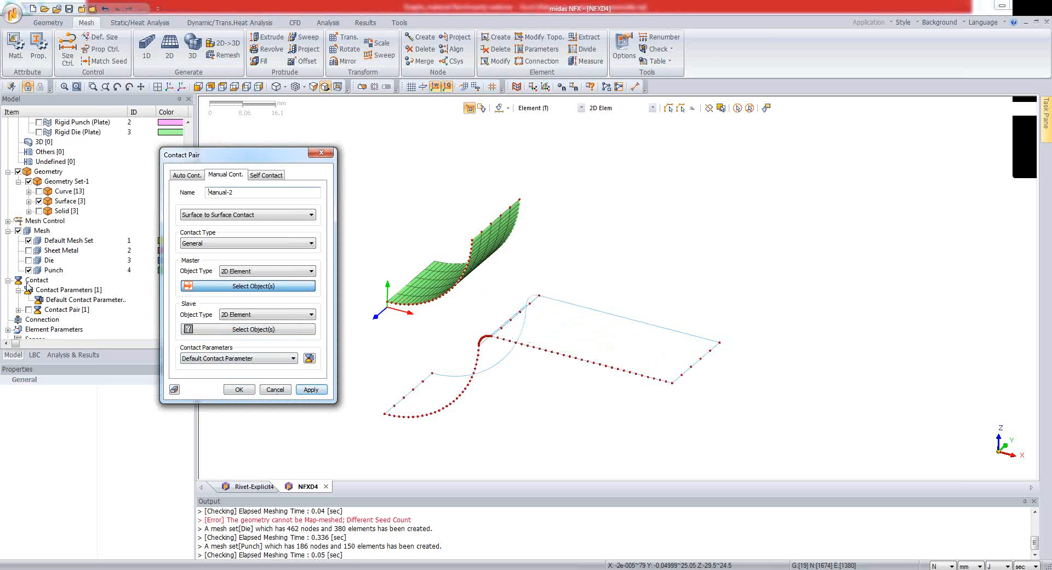
- Display the master and slave sides of the Punch-Sheet Metal contact pair and show the Sheet Metal mesh again
{"action": "left_click", "coordinate": [19, 310]}
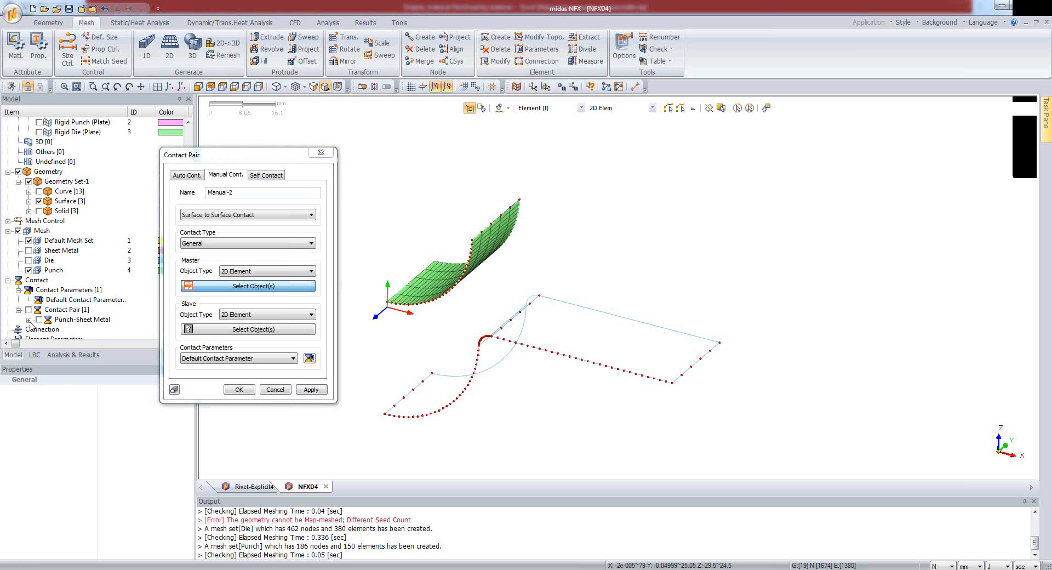
{"action": "left_click", "coordinate": [28, 320]}
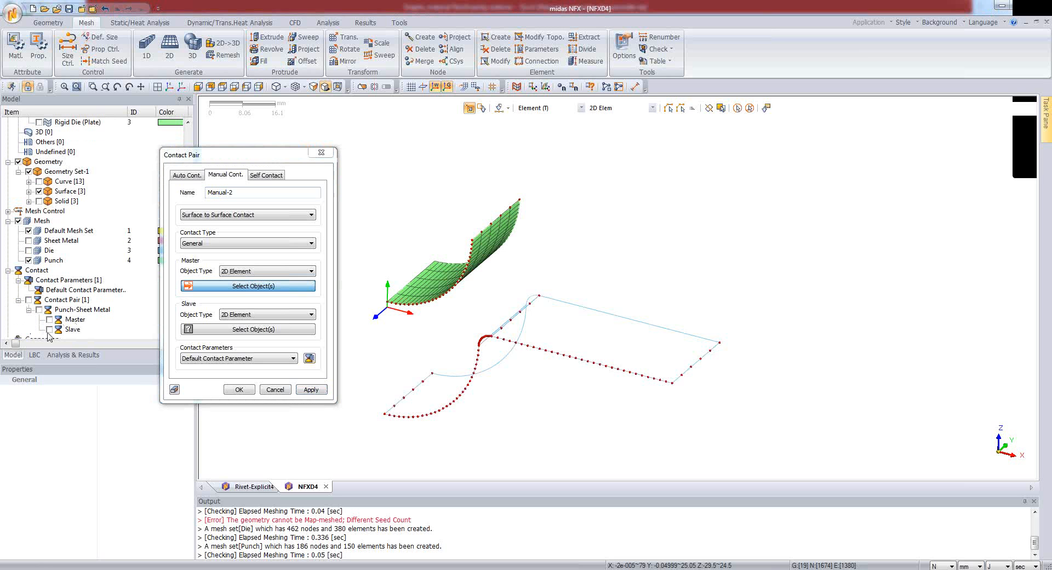
{"action": "left_click", "coordinate": [48, 329]}
{"action": "left_click", "coordinate": [29, 241]}
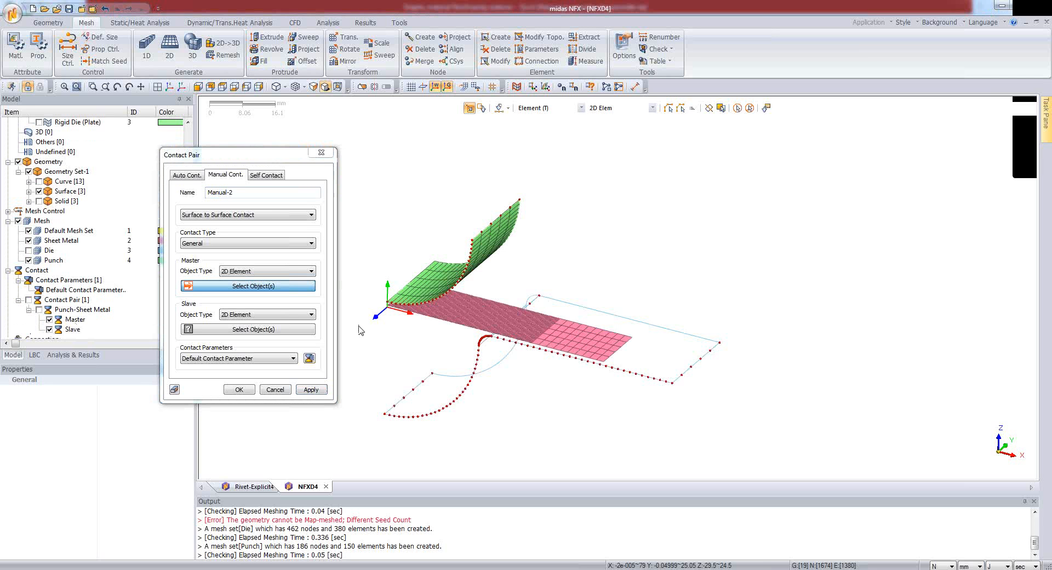
- Display the Punch-Sheet Metal contact pair and examine its master and slave surfaces from several angles
{"action": "middle_click_drag", "start_coordinate": [464, 345], "coordinate": [493, 276]}
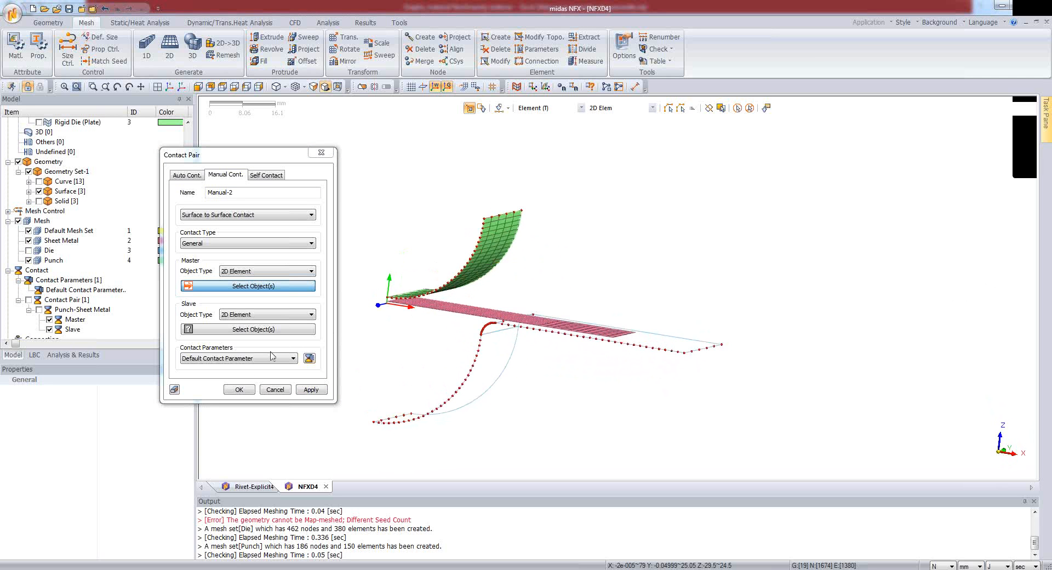
{"action": "left_click", "coordinate": [39, 310]}
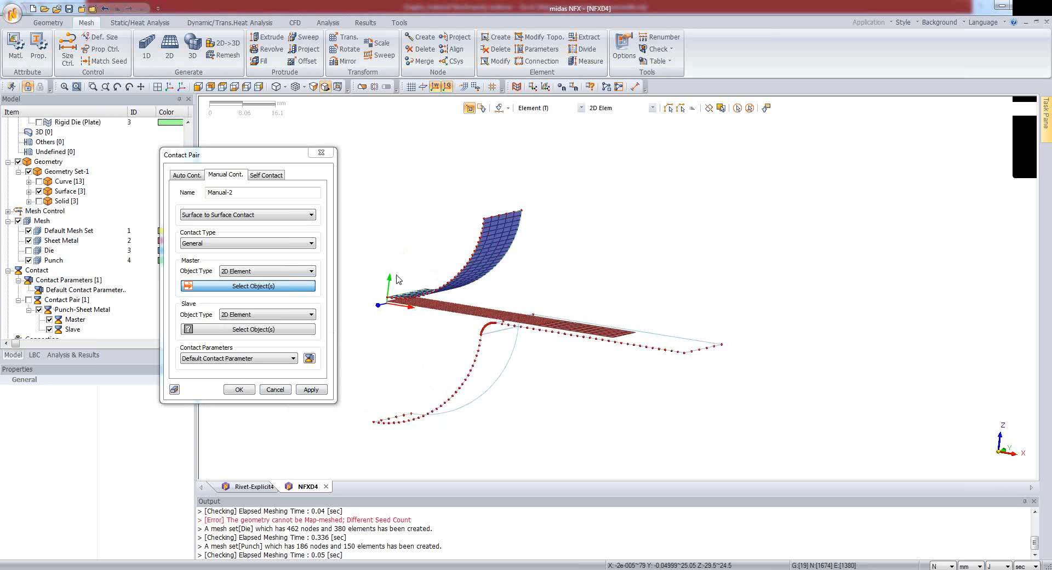
{"action": "middle_click_drag", "start_coordinate": [453, 253], "coordinate": [428, 300]}
{"action": "mouse_move", "coordinate": [447, 373]}
{"action": "middle_mouse_down"}
{"action": "mouse_move", "coordinate": [428, 340]}
{"action": "mouse_move", "coordinate": [478, 361]}
{"action": "mouse_move", "coordinate": [501, 298]}
{"action": "mouse_move", "coordinate": [459, 357]}
{"action": "middle_mouse_up"}
{"action": "scroll", "coordinate": [459, 358], "scroll_direction": "up", "scroll_amount": 3}
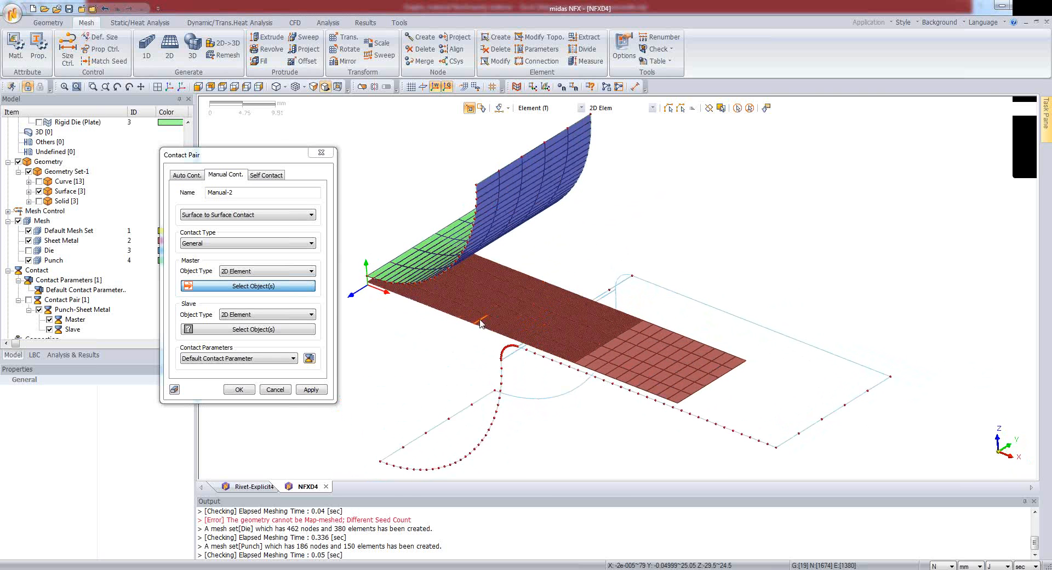
{"action": "middle_click_drag", "start_coordinate": [493, 307], "coordinate": [370, 318]}
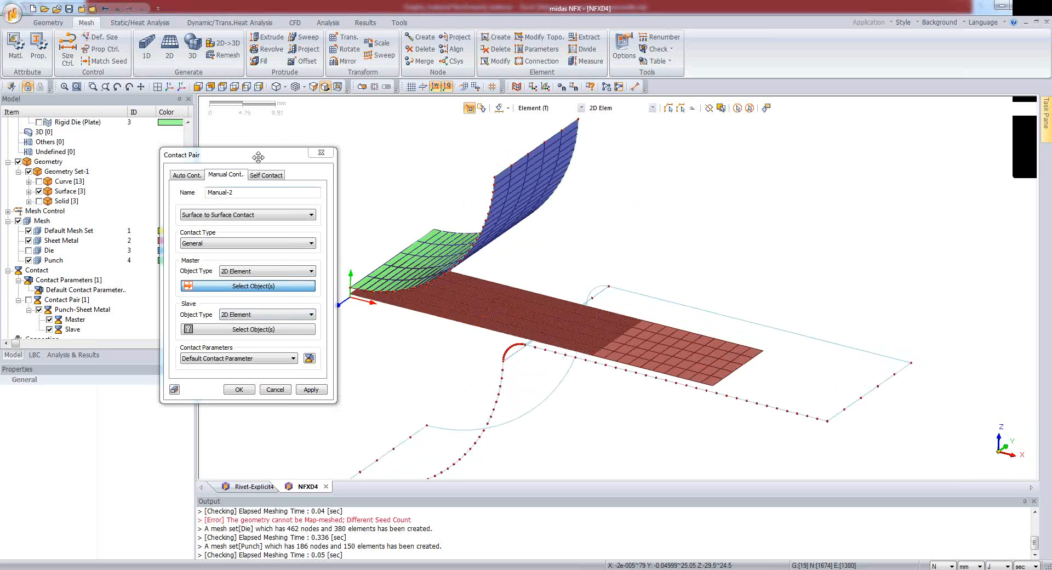
- Name the second contact pair Sheet Metal Die, hide the Punch mesh and select all Sheet Metal elements as the master
{"action": "left_click_drag", "start_coordinate": [257, 156], "coordinate": [300, 139]}
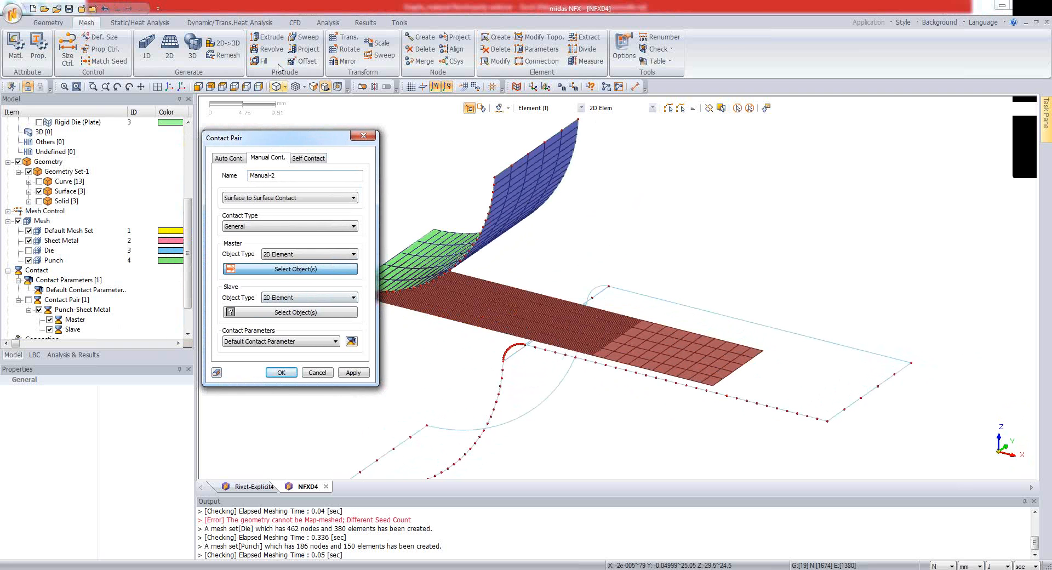
{"action": "left_click_drag", "start_coordinate": [276, 176], "coordinate": [225, 171]}
{"action": "type", "text": "Sheet Metal Die"}
{"action": "left_click", "coordinate": [29, 260]}
{"action": "scroll", "coordinate": [547, 351], "scroll_direction": "down", "scroll_amount": 2}
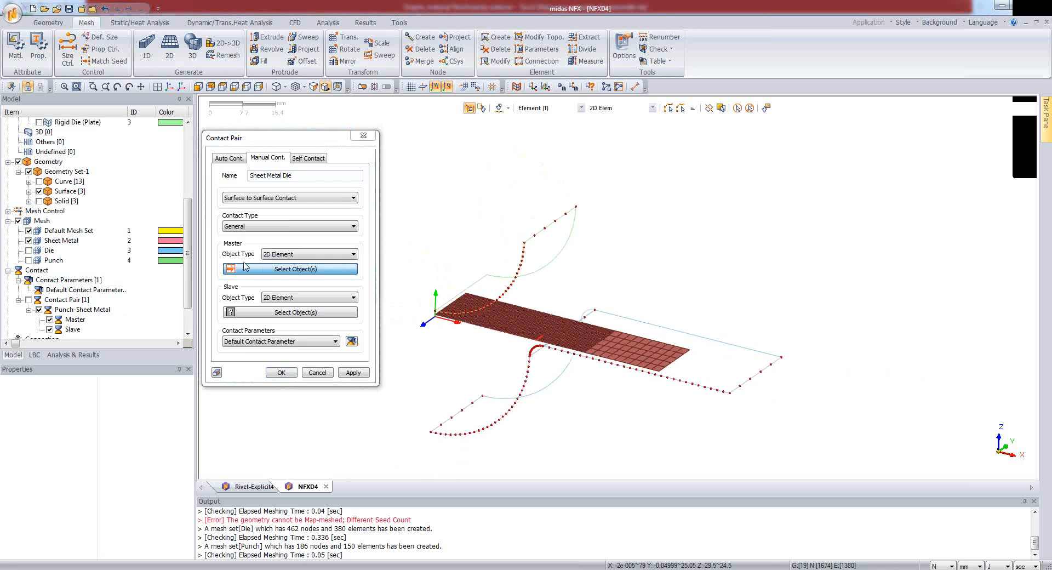
{"action": "left_click_drag", "start_coordinate": [413, 255], "coordinate": [739, 388]}
{"action": "scroll", "coordinate": [463, 383], "scroll_direction": "up", "scroll_amount": 3}
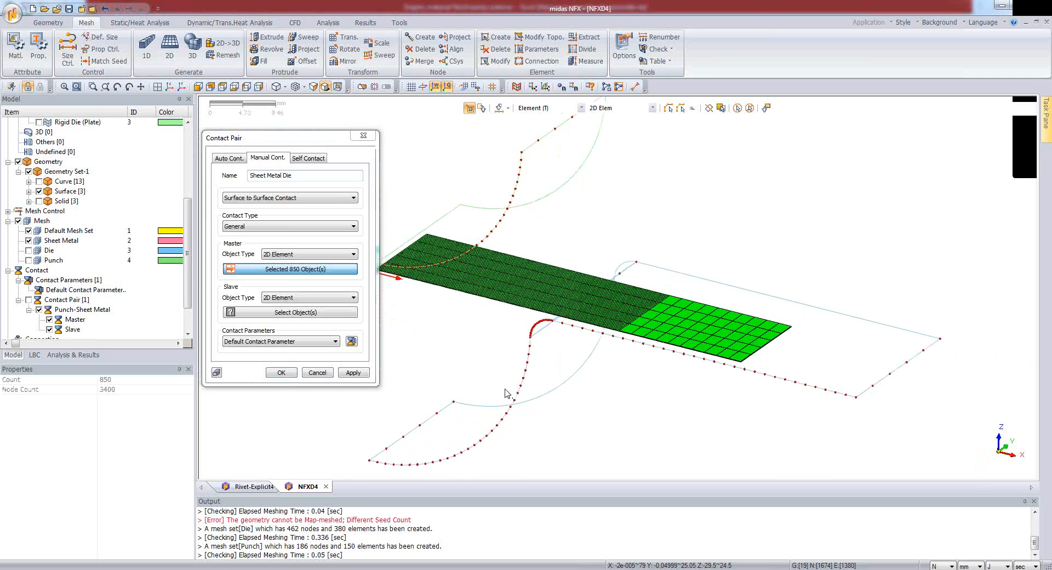
- Show the Die mesh instead of the Sheet Metal mesh, select all its elements as the slave and create the contact pair
{"action": "left_click", "coordinate": [282, 312]}
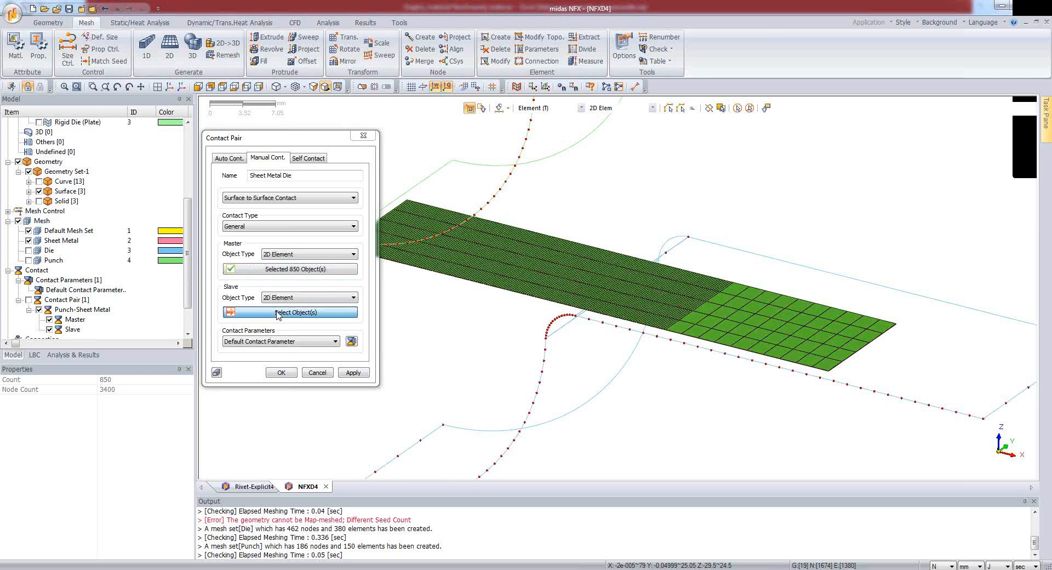
{"action": "left_click", "coordinate": [29, 250]}
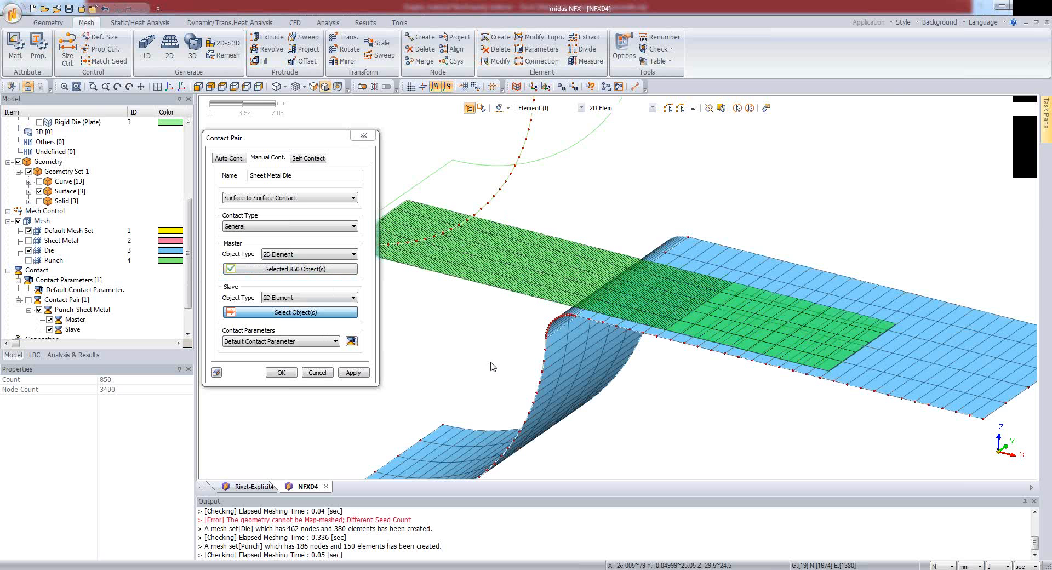
{"action": "scroll", "coordinate": [483, 337], "scroll_direction": "down", "scroll_amount": 5}
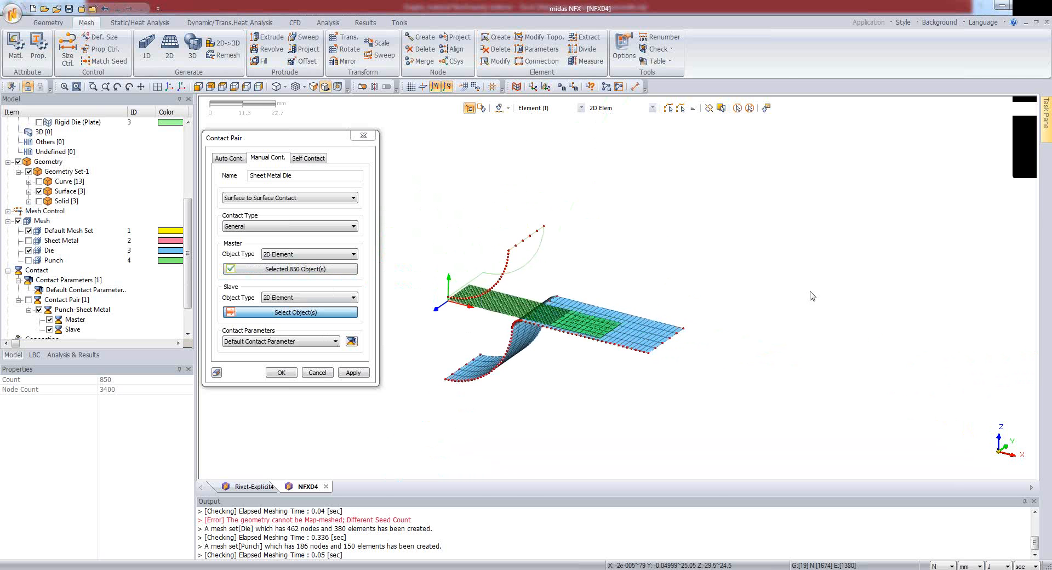
{"action": "left_click_drag", "start_coordinate": [807, 304], "coordinate": [436, 376]}
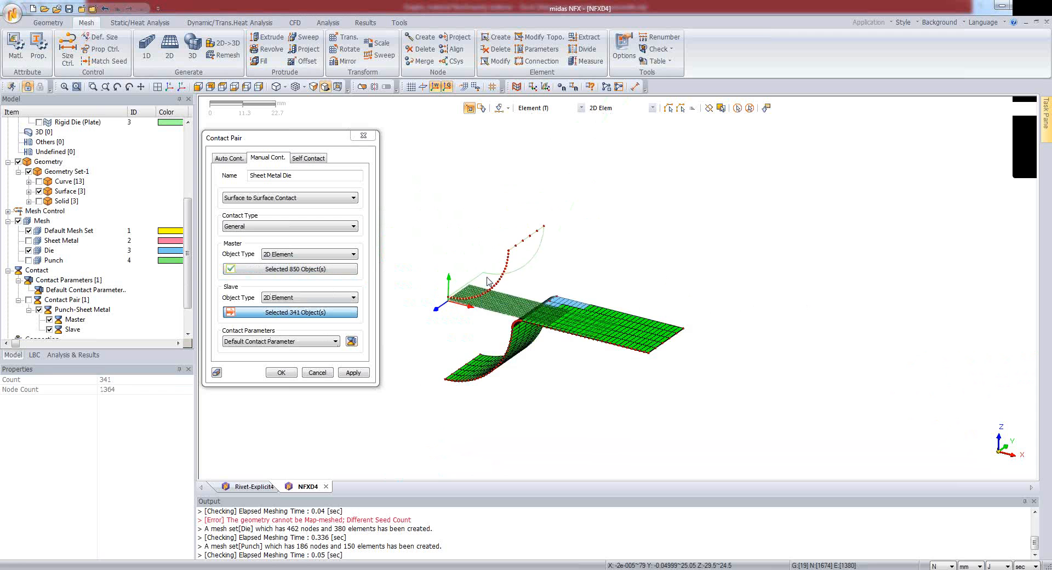
{"action": "left_click_drag", "start_coordinate": [505, 259], "coordinate": [631, 366]}
{"action": "left_click_drag", "start_coordinate": [744, 286], "coordinate": [374, 452]}
{"action": "left_click", "coordinate": [285, 374]}
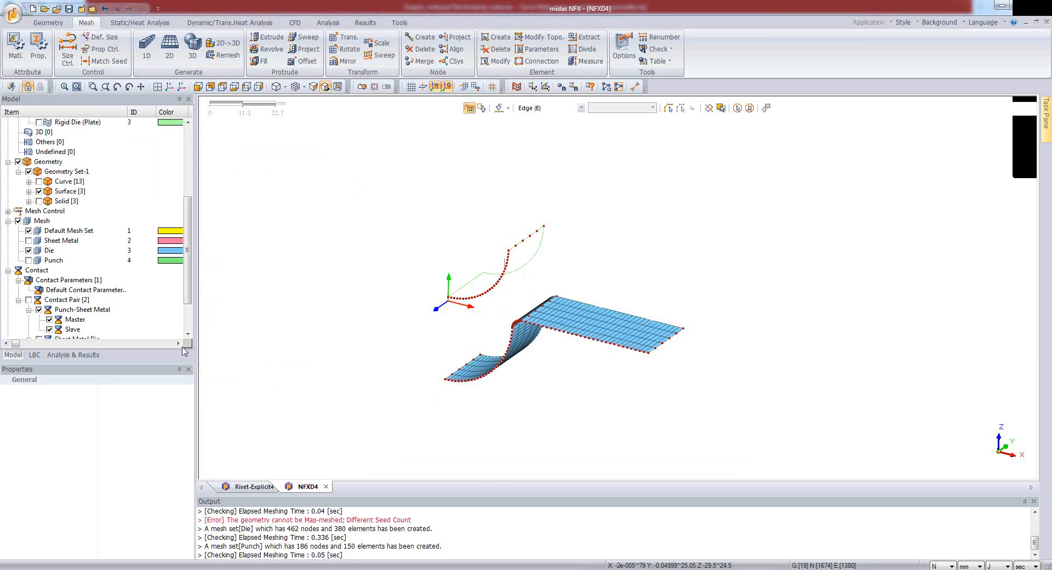
- Show the Punch and Sheet Metal meshes again and display the master and slave sides of the Sheet Metal Die contact pair
{"action": "left_click", "coordinate": [29, 259]}
{"action": "left_click", "coordinate": [28, 240]}
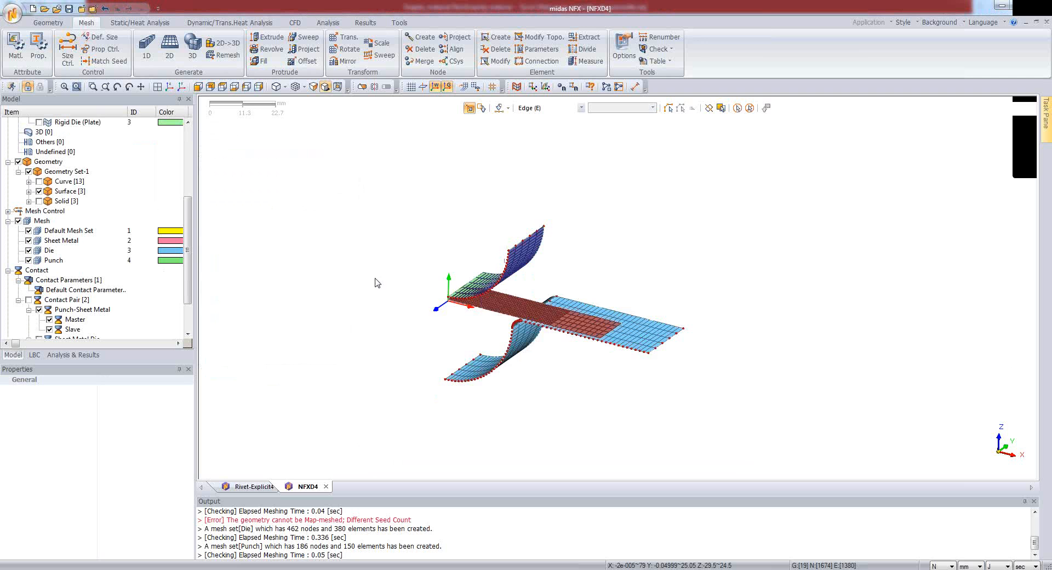
{"action": "scroll", "coordinate": [22, 322], "scroll_direction": "down", "scroll_amount": 2}
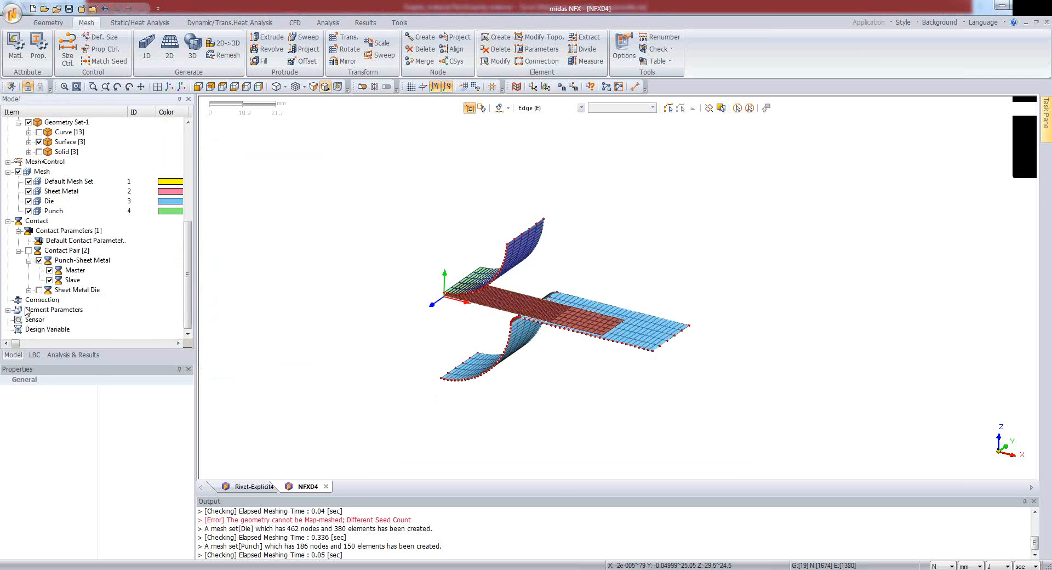
{"action": "left_click", "coordinate": [28, 290]}
{"action": "left_click", "coordinate": [39, 291]}
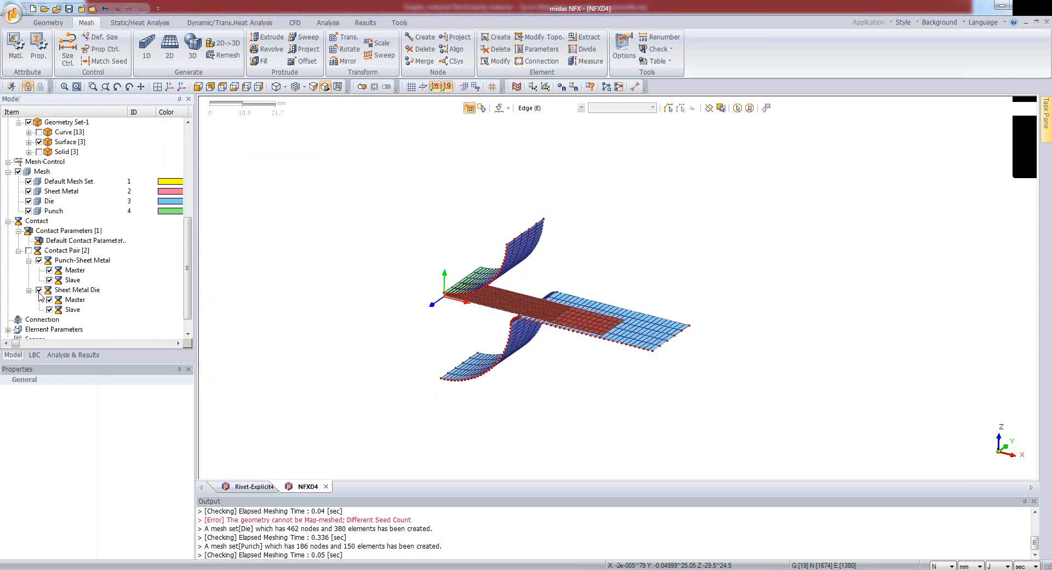
{"action": "middle_click_drag", "start_coordinate": [572, 411], "coordinate": [612, 424]}
{"action": "scroll", "coordinate": [609, 427], "scroll_direction": "up", "scroll_amount": 1}
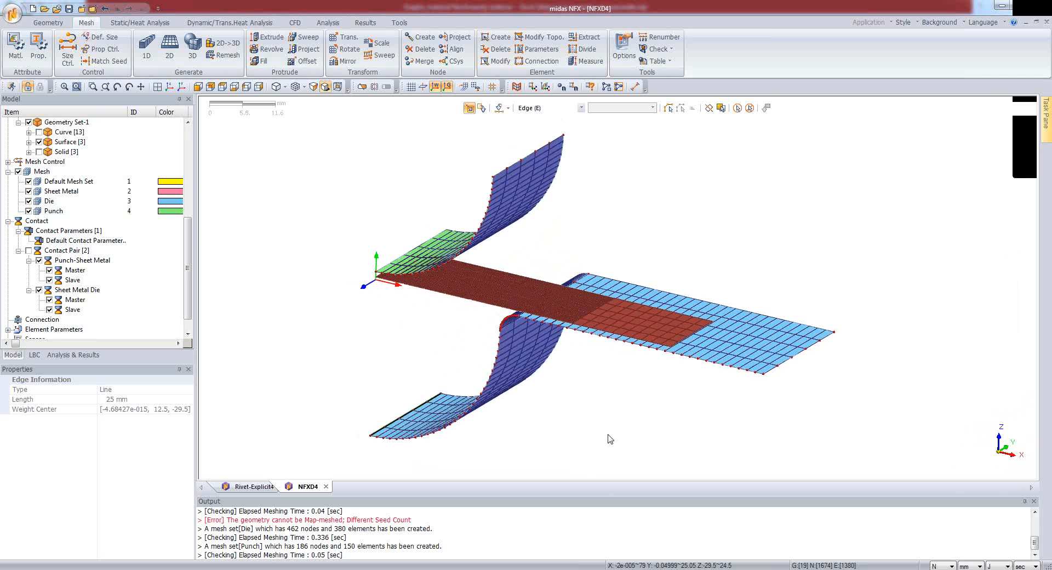
- Hide both contact pairs and colour the meshes by Front-Back Color to examine the element orientation of sheet, punch and die
{"action": "scroll", "coordinate": [608, 438], "scroll_direction": "down", "scroll_amount": 3}
{"action": "left_click", "coordinate": [39, 260]}
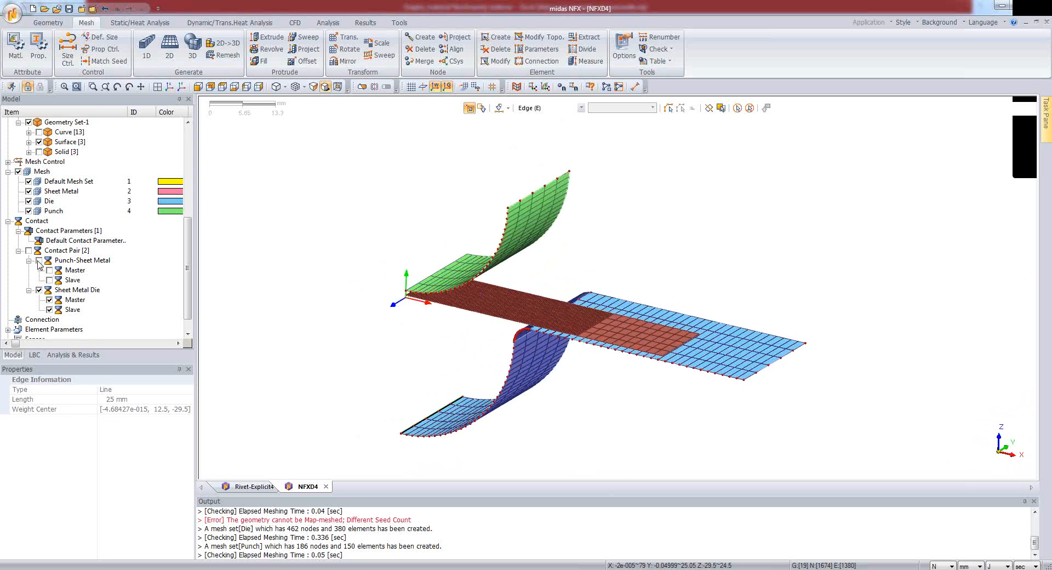
{"action": "left_click", "coordinate": [39, 290]}
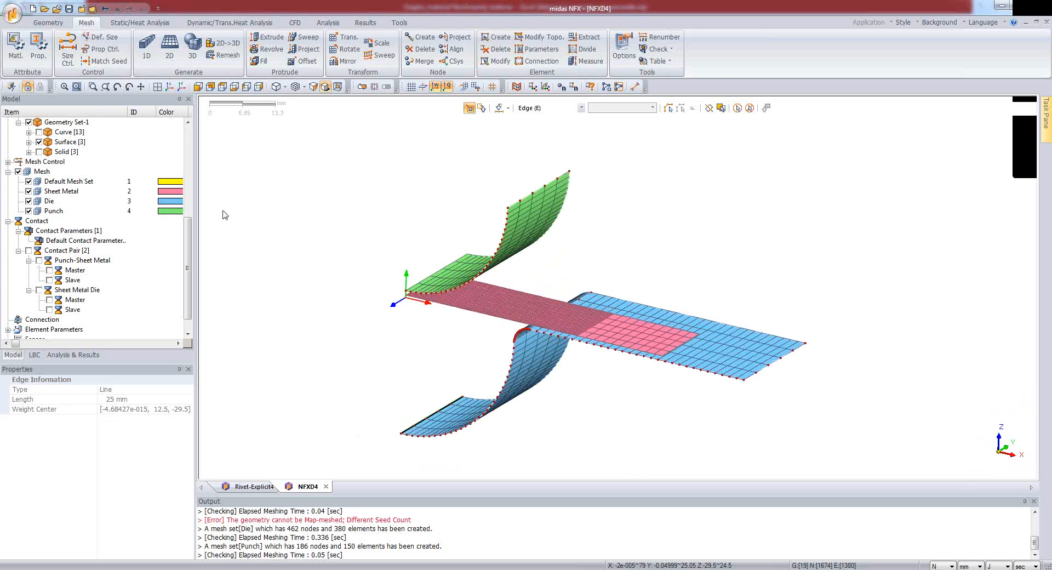
{"action": "left_click", "coordinate": [304, 89]}
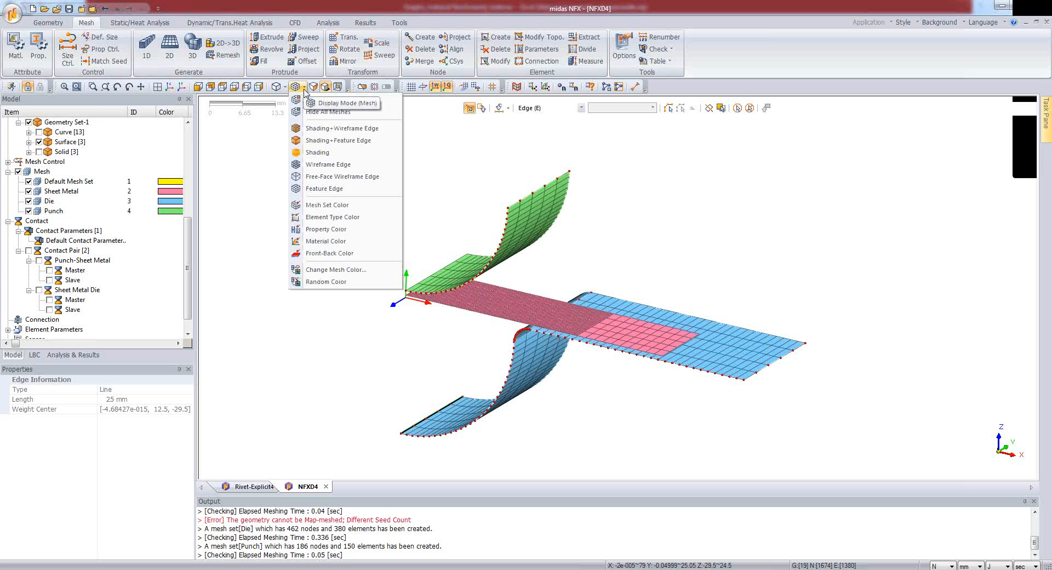
{"action": "left_click", "coordinate": [330, 254]}
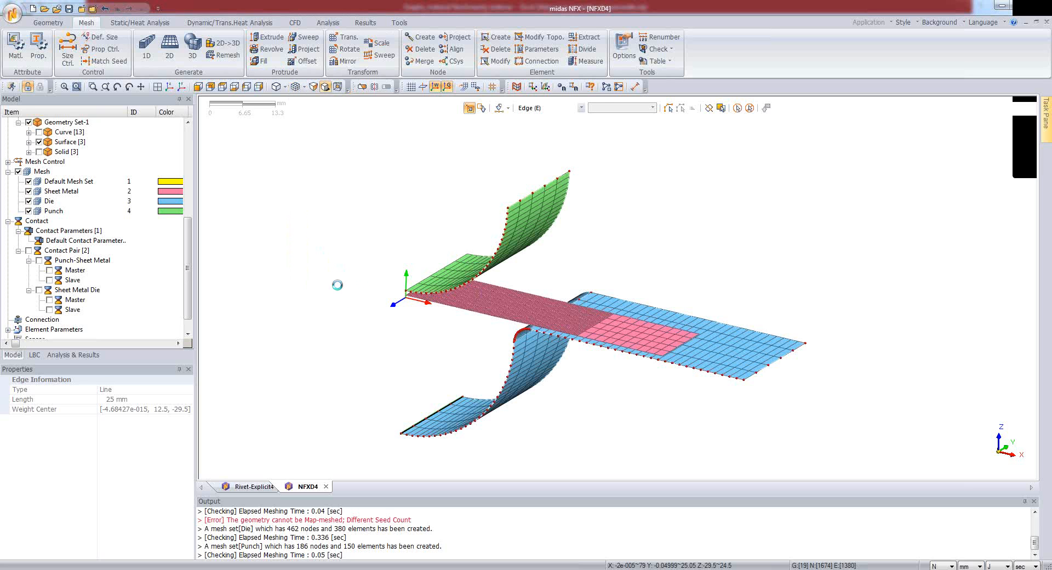
{"action": "middle_click_drag", "start_coordinate": [383, 324], "coordinate": [449, 322]}
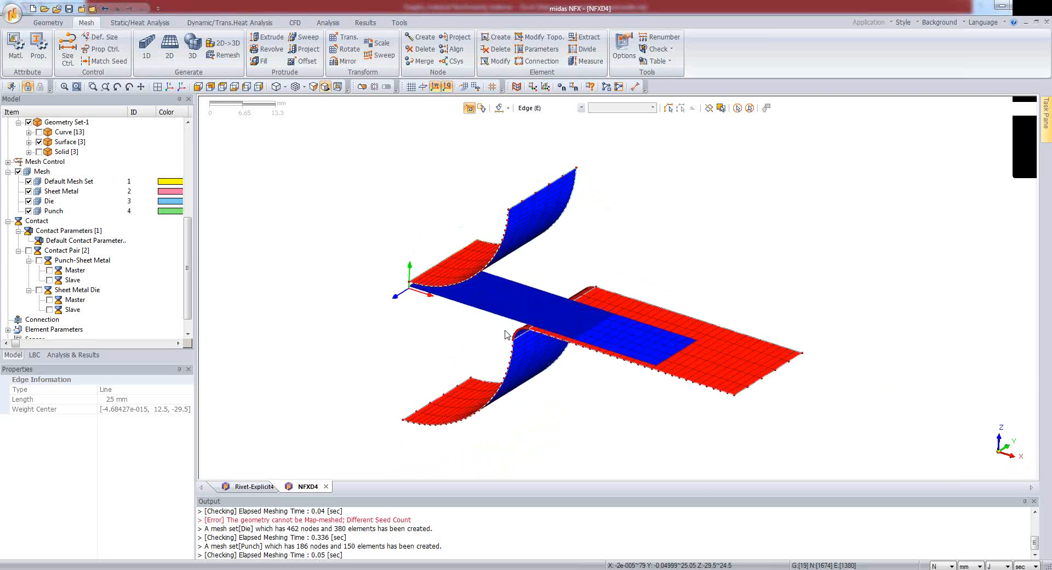
{"action": "scroll", "coordinate": [506, 349], "scroll_direction": "up", "scroll_amount": 1}
{"action": "mouse_move", "coordinate": [522, 324]}
{"action": "middle_mouse_down"}
{"action": "mouse_move", "coordinate": [814, 315]}
{"action": "mouse_move", "coordinate": [775, 324]}
{"action": "mouse_move", "coordinate": [587, 313]}
{"action": "mouse_move", "coordinate": [598, 310]}
{"action": "mouse_move", "coordinate": [453, 293]}
{"action": "middle_mouse_up"}
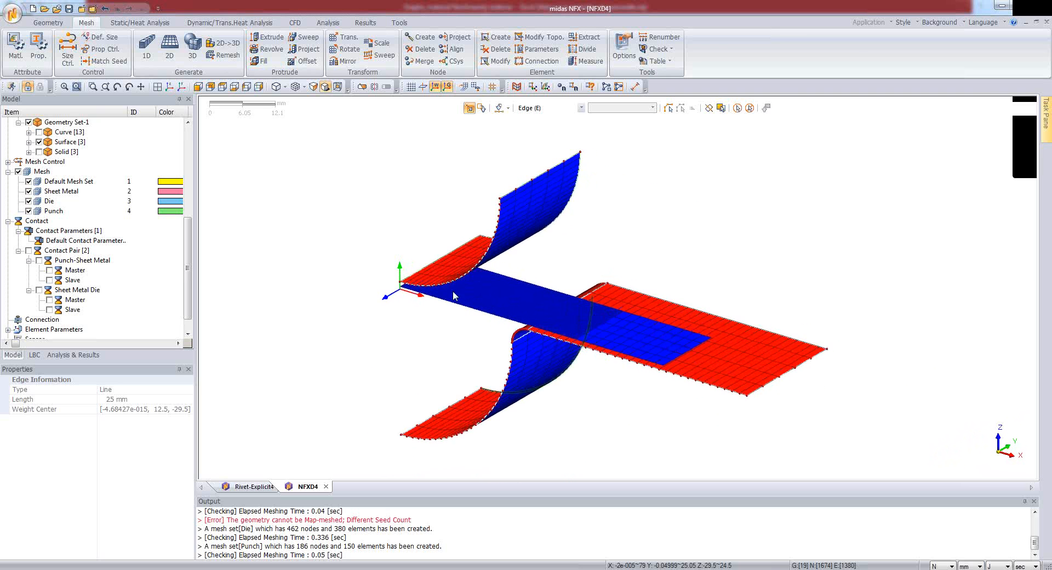
- Return the meshes to Mesh Set Color and view the punch, sheet and die from the side
{"action": "left_click", "coordinate": [304, 87]}
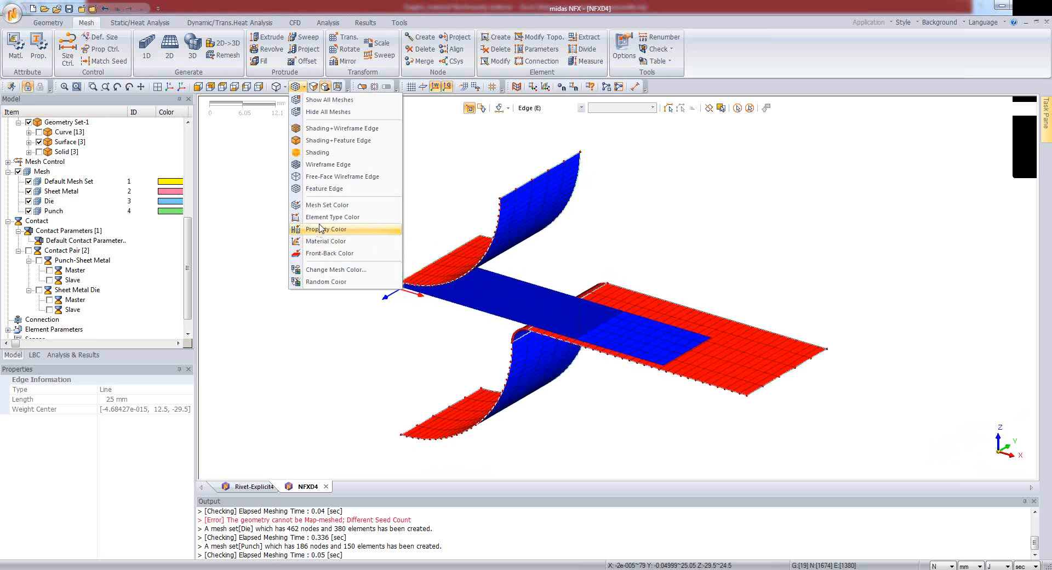
{"action": "left_click", "coordinate": [324, 205]}
{"action": "middle_click_drag", "start_coordinate": [393, 329], "coordinate": [514, 298]}
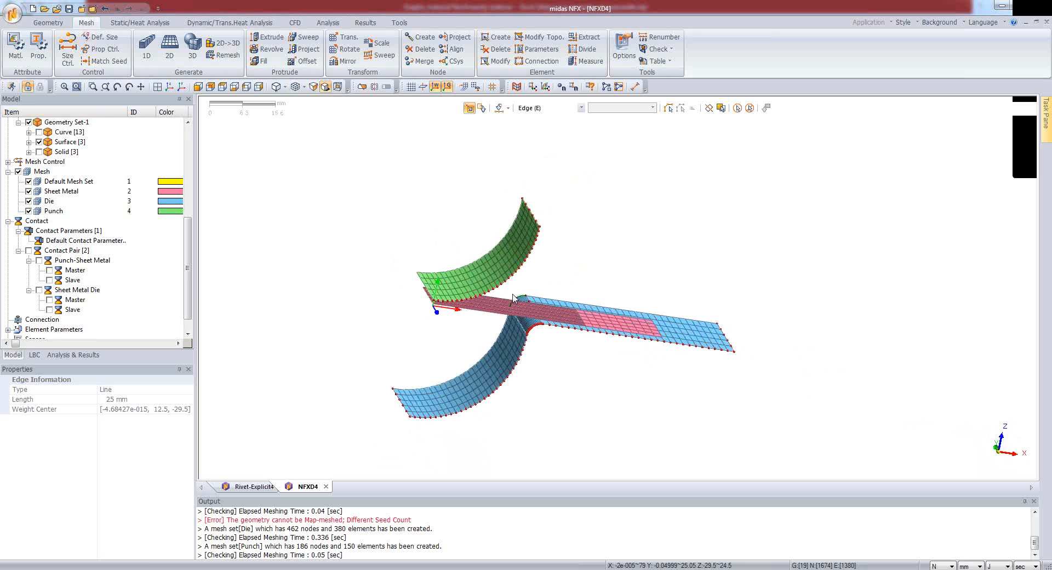
{"action": "middle_click_drag", "start_coordinate": [587, 233], "coordinate": [675, 346]}
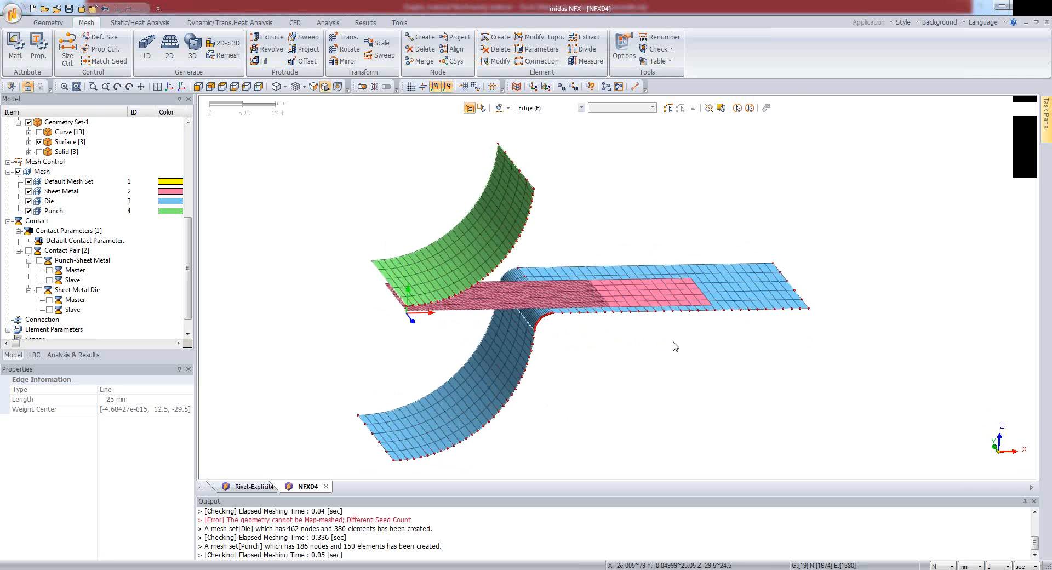
- Save the project as Model in the 3D sheet metal forming folder
{"action": "left_click", "coordinate": [16, 18]}
{"action": "left_click", "coordinate": [52, 111]}
{"action": "left_click_drag", "start_coordinate": [451, 368], "coordinate": [432, 364]}
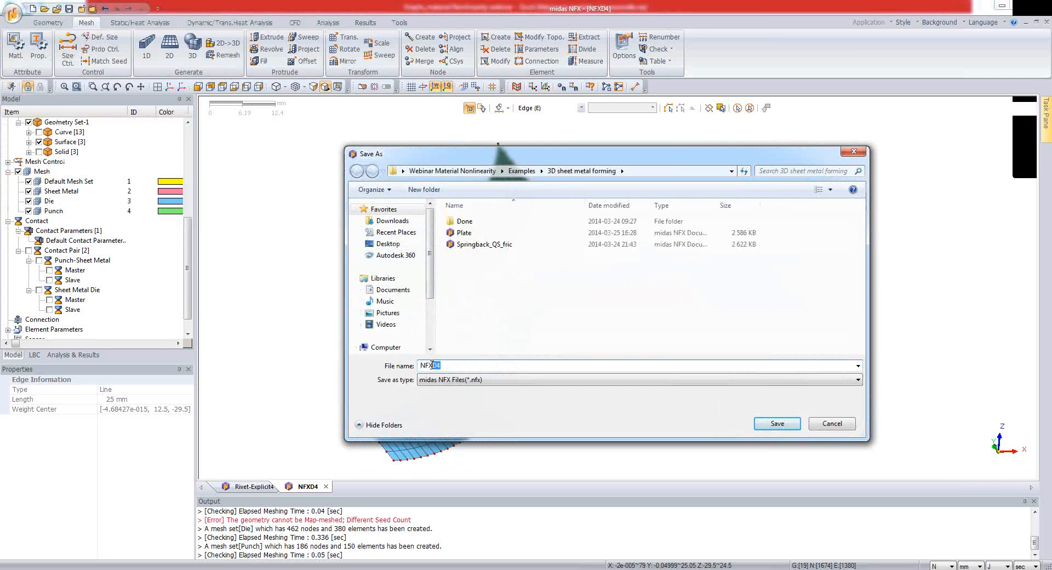
{"action": "type", "text": "N"}
{"action": "left_click", "coordinate": [772, 424]}
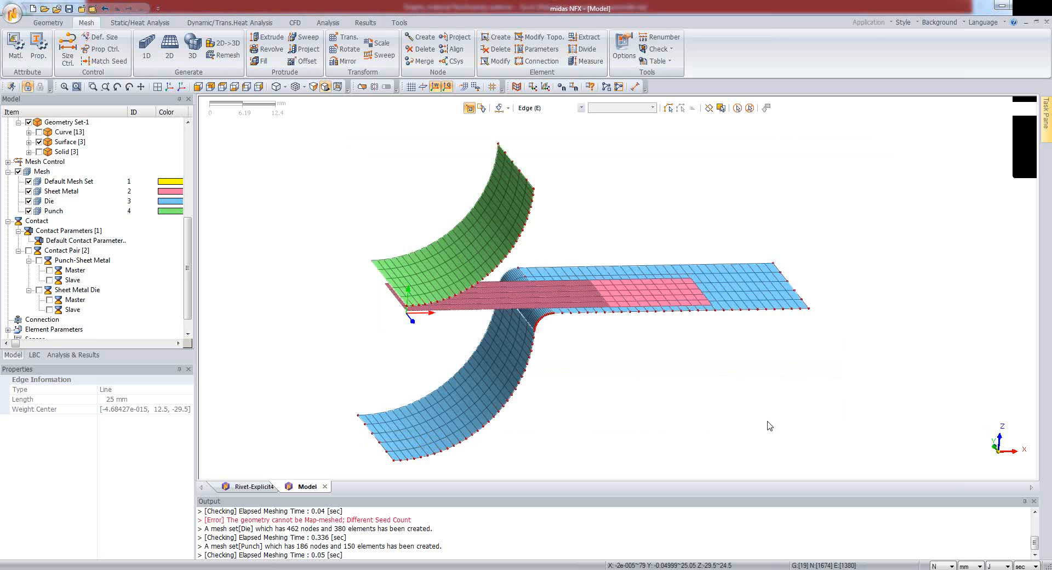
- Start a node constraint with individual degrees of freedom and name its boundary set Symmetry for Sheet Metal
{"action": "scroll", "coordinate": [579, 342], "scroll_direction": "down", "scroll_amount": 2}
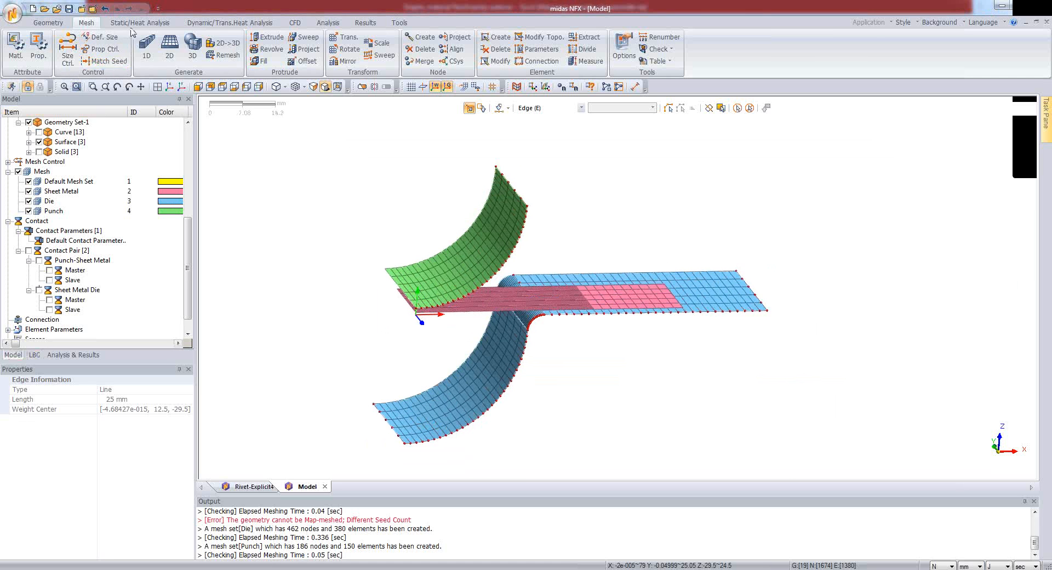
{"action": "middle_click_drag", "start_coordinate": [430, 308], "coordinate": [367, 313]}
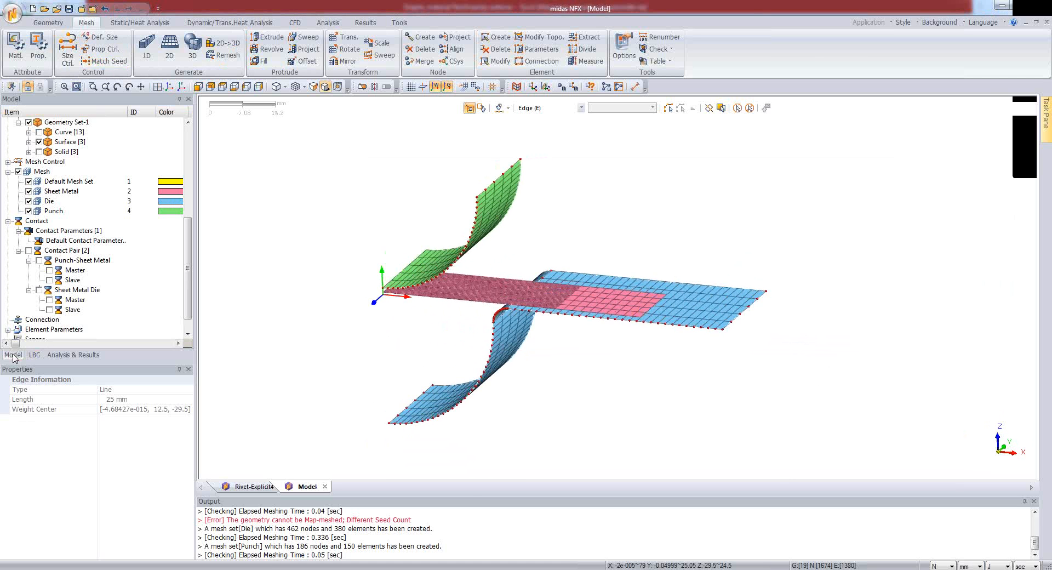
{"action": "left_click", "coordinate": [37, 355]}
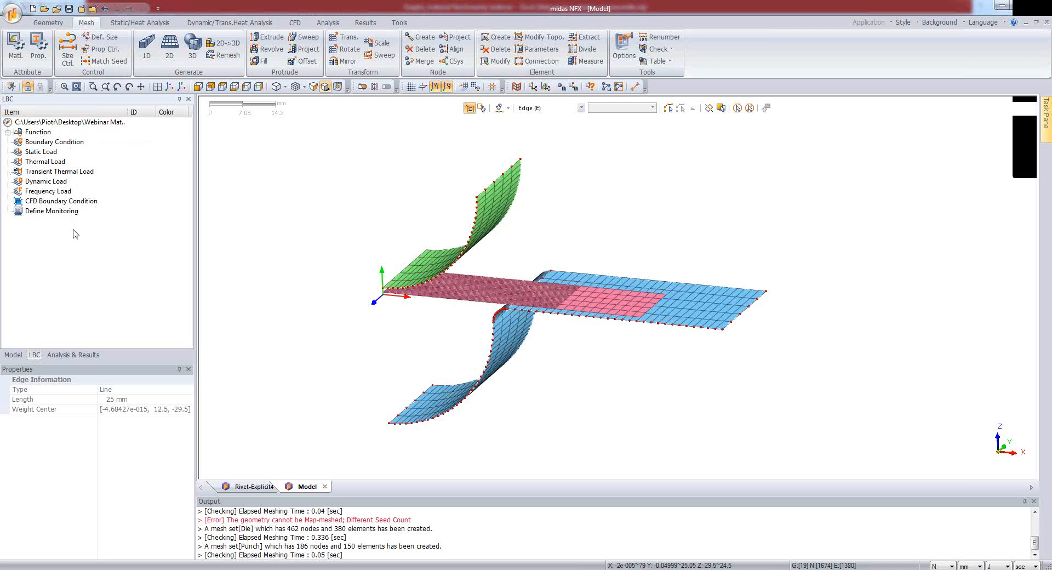
{"action": "left_click", "coordinate": [143, 23]}
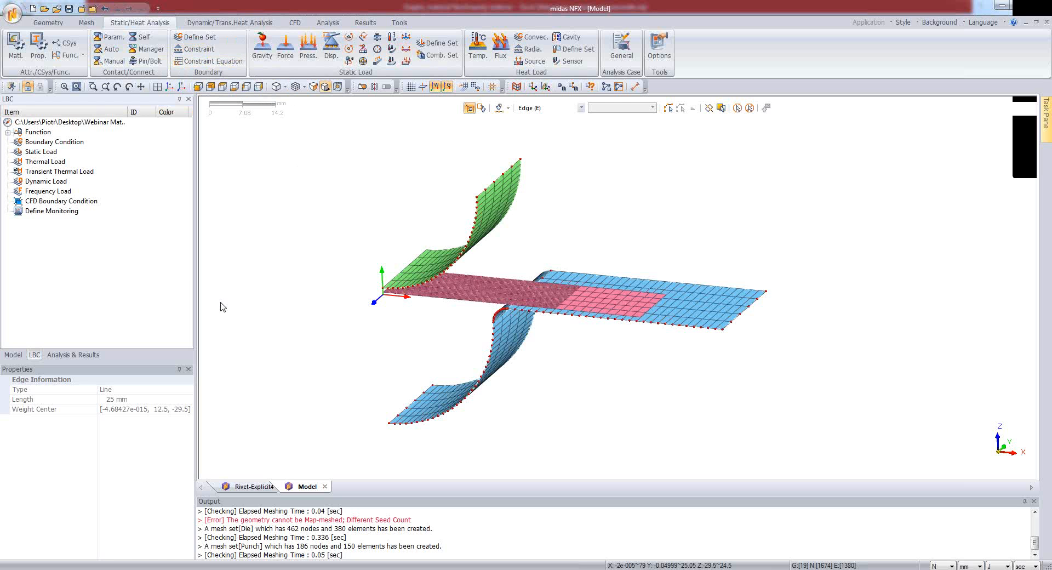
{"action": "left_click", "coordinate": [197, 49]}
{"action": "left_click_drag", "start_coordinate": [102, 103], "coordinate": [156, 121]}
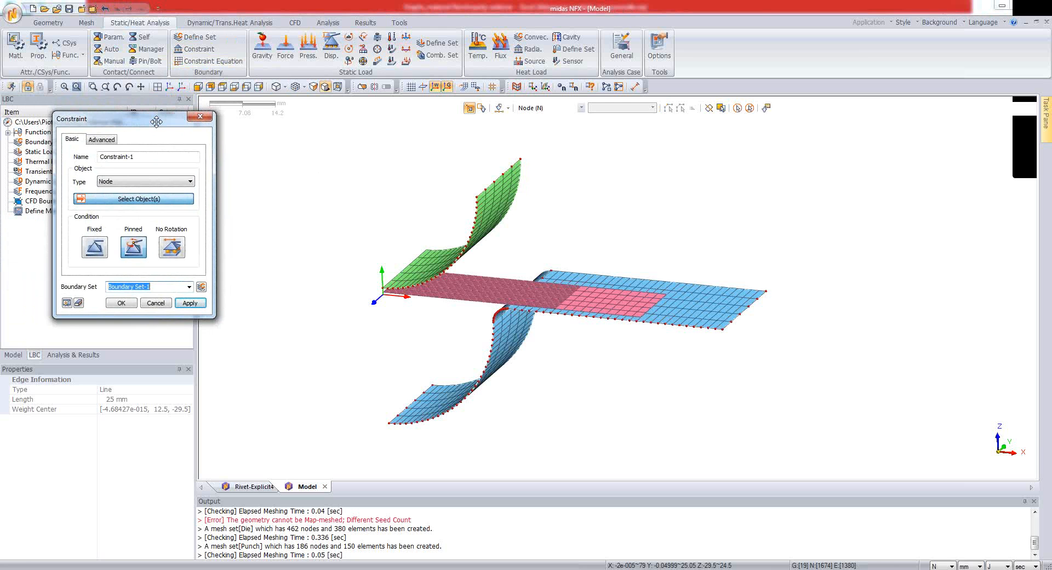
{"action": "left_click_drag", "start_coordinate": [144, 117], "coordinate": [262, 144]}
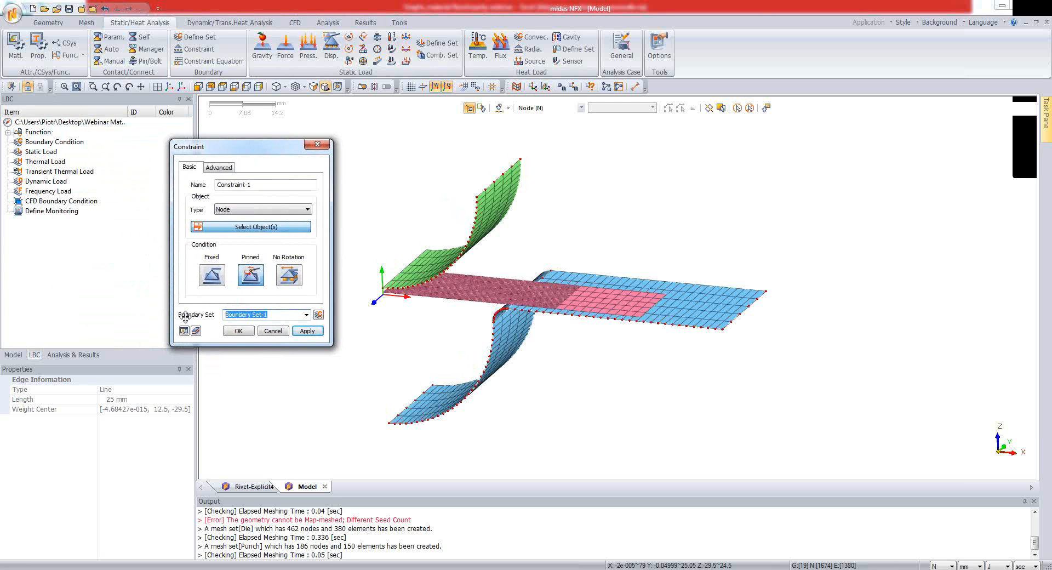
{"action": "left_click", "coordinate": [219, 167]}
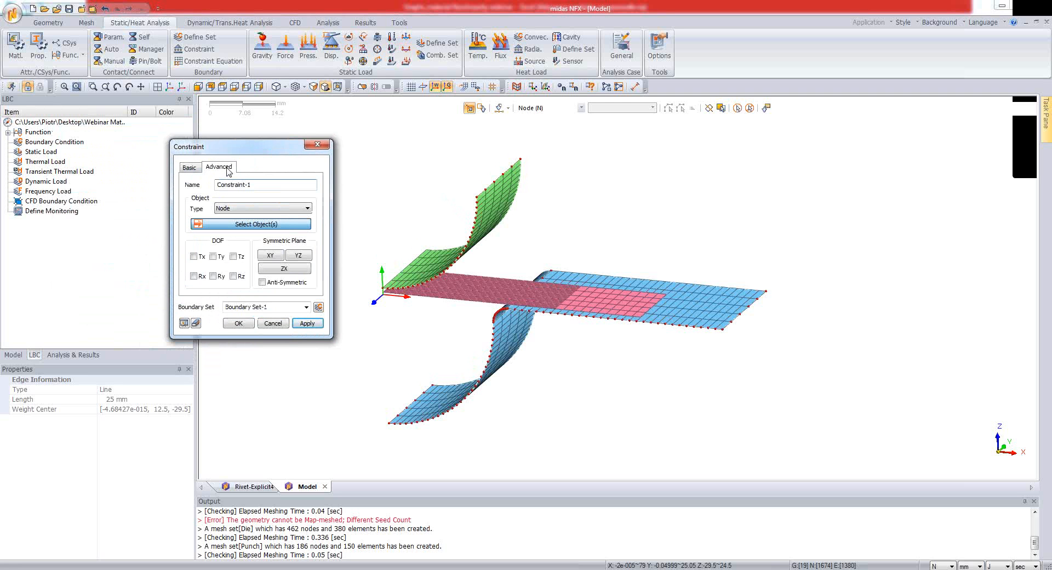
{"action": "left_click", "coordinate": [280, 308]}
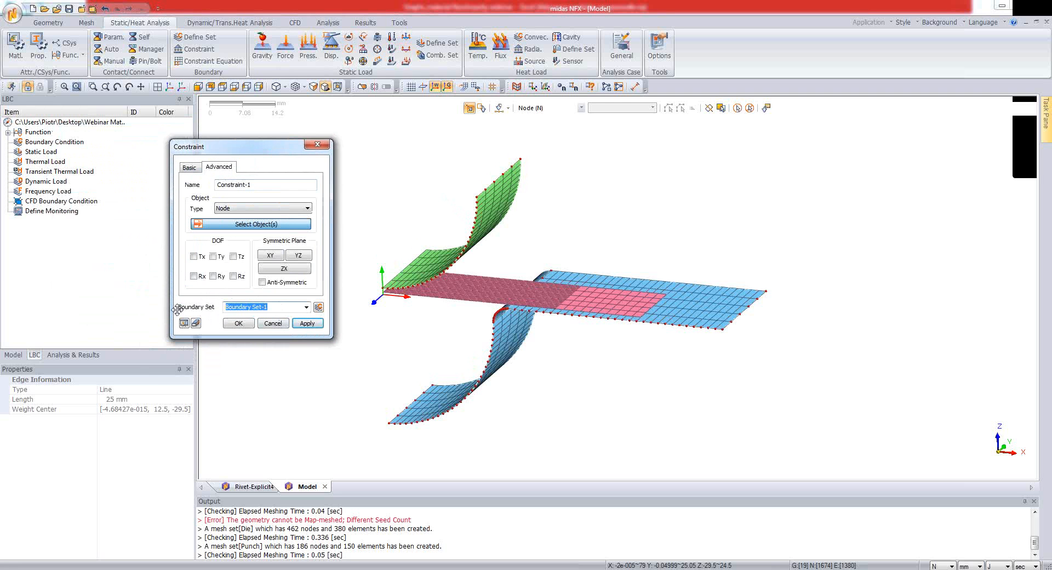
{"action": "type", "text": "Symmetry for Sheet Metal"}
- Hide the Punch and Die meshes so that only the Sheet Metal mesh is displayed
{"action": "middle_click_drag", "start_coordinate": [512, 350], "coordinate": [420, 384]}
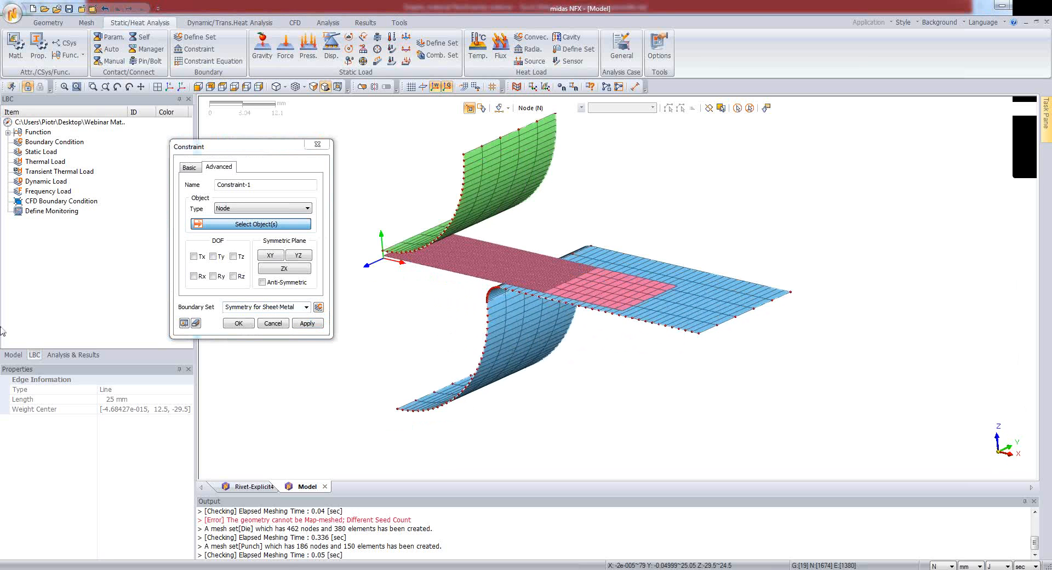
{"action": "left_click", "coordinate": [12, 355]}
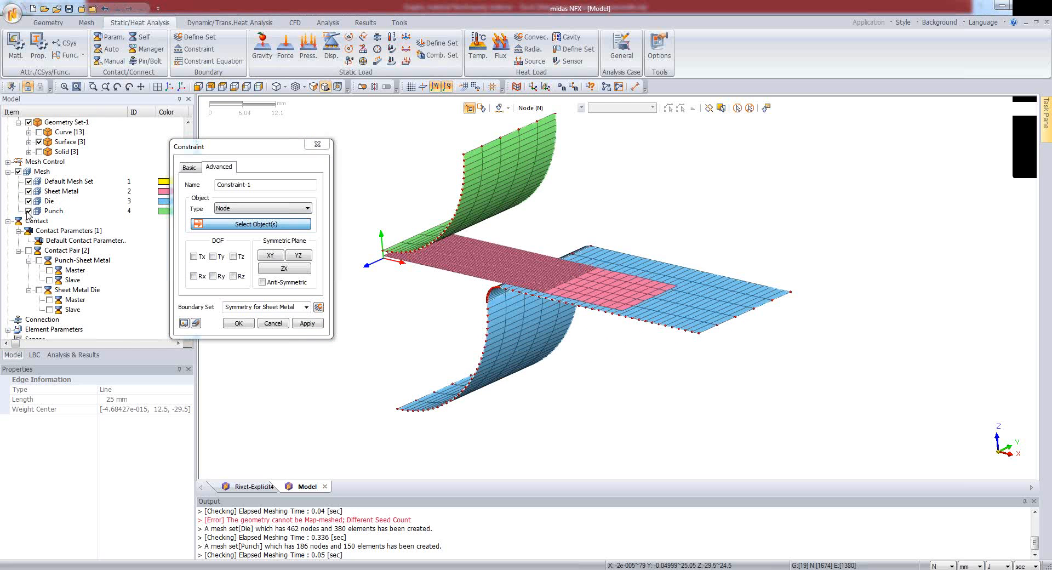
{"action": "left_click", "coordinate": [29, 211]}
{"action": "left_click", "coordinate": [29, 201]}
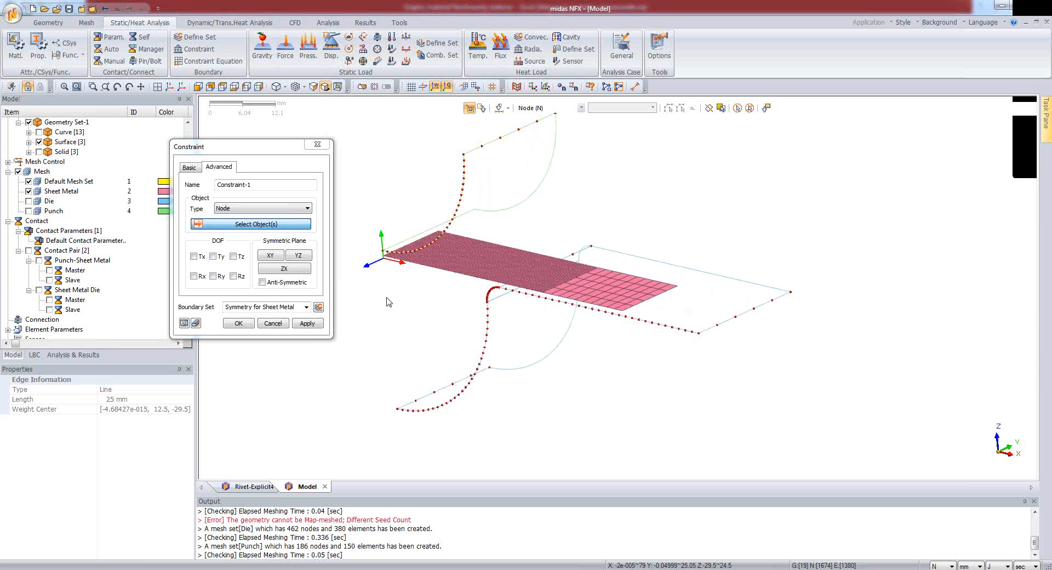
{"action": "scroll", "coordinate": [388, 300], "scroll_direction": "up", "scroll_amount": 1}
{"action": "scroll", "coordinate": [364, 250], "scroll_direction": "up", "scroll_amount": 1}
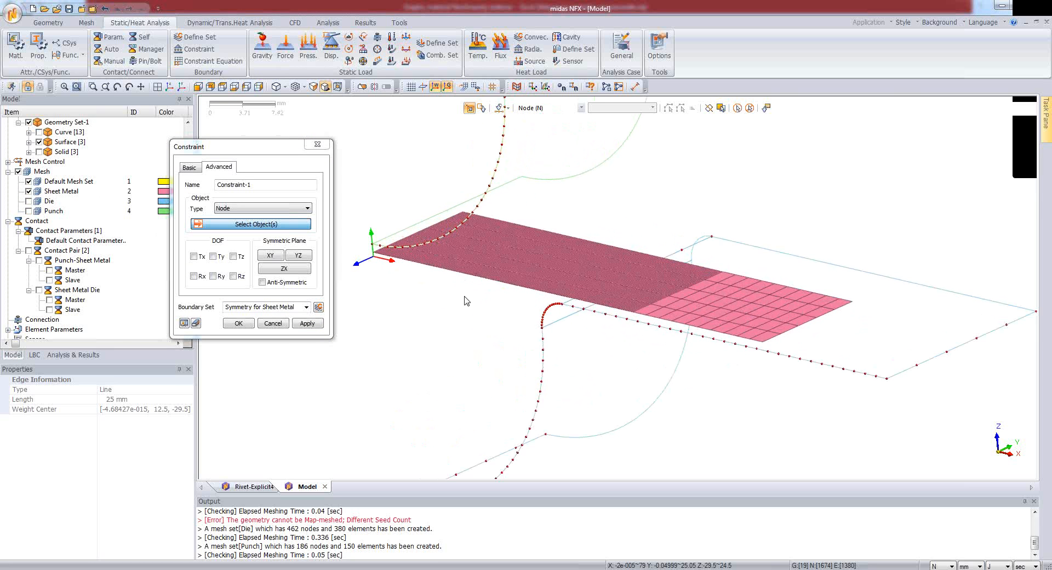
{"action": "middle_click_drag", "start_coordinate": [466, 297], "coordinate": [472, 300]}
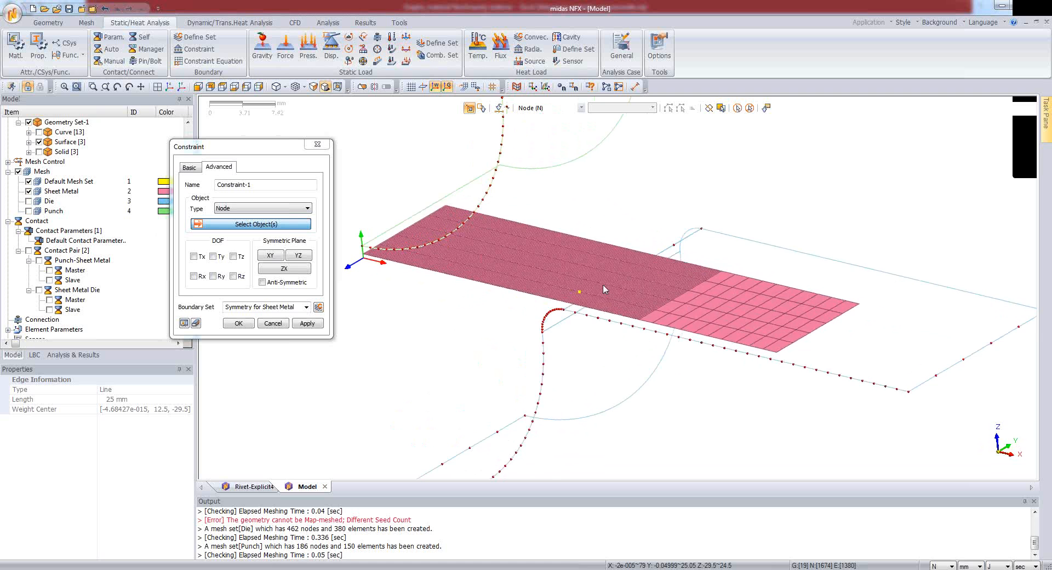
- Display the coordinate axes and planes at the origin to check the sheet's orientation for symmetry
{"action": "middle_click_drag", "start_coordinate": [603, 286], "coordinate": [720, 293]}
{"action": "scroll", "coordinate": [608, 305], "scroll_direction": "down", "scroll_amount": 2}
{"action": "middle_click_drag", "start_coordinate": [678, 240], "coordinate": [604, 230]}
{"action": "left_click", "coordinate": [427, 92]}
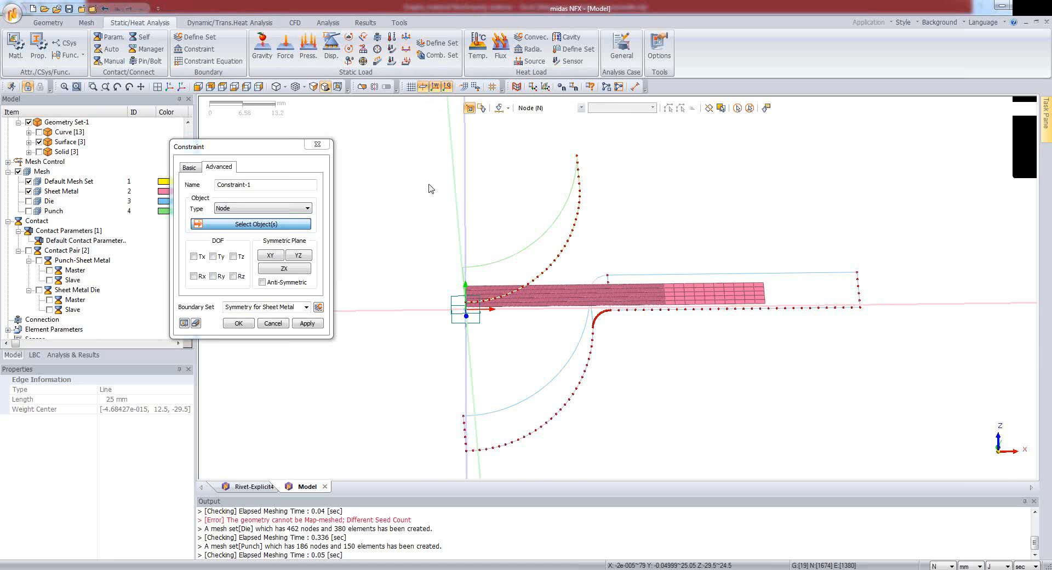
{"action": "middle_click_drag", "start_coordinate": [520, 323], "coordinate": [562, 230]}
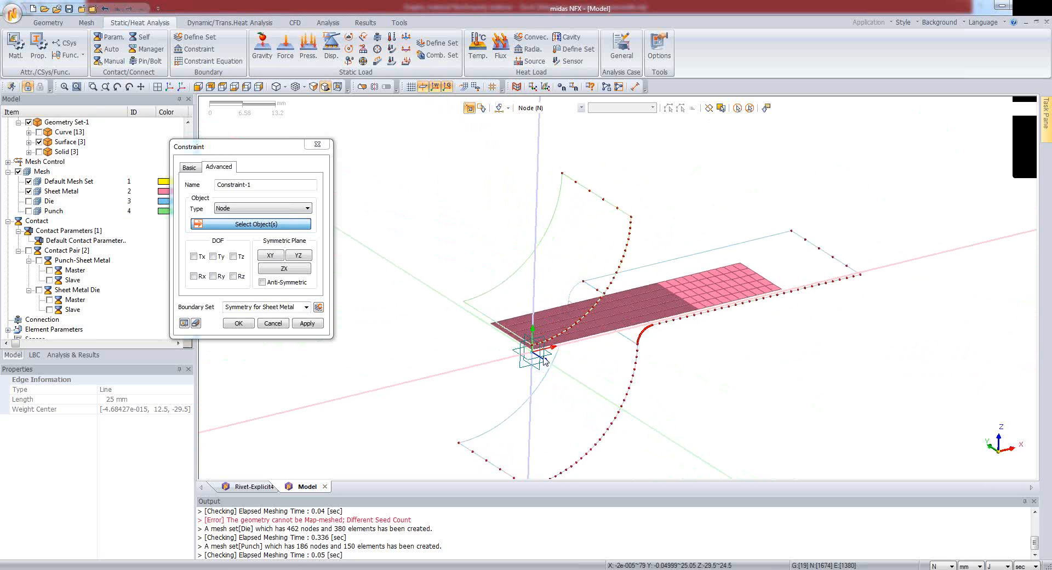
{"action": "scroll", "coordinate": [535, 335], "scroll_direction": "up", "scroll_amount": 6}
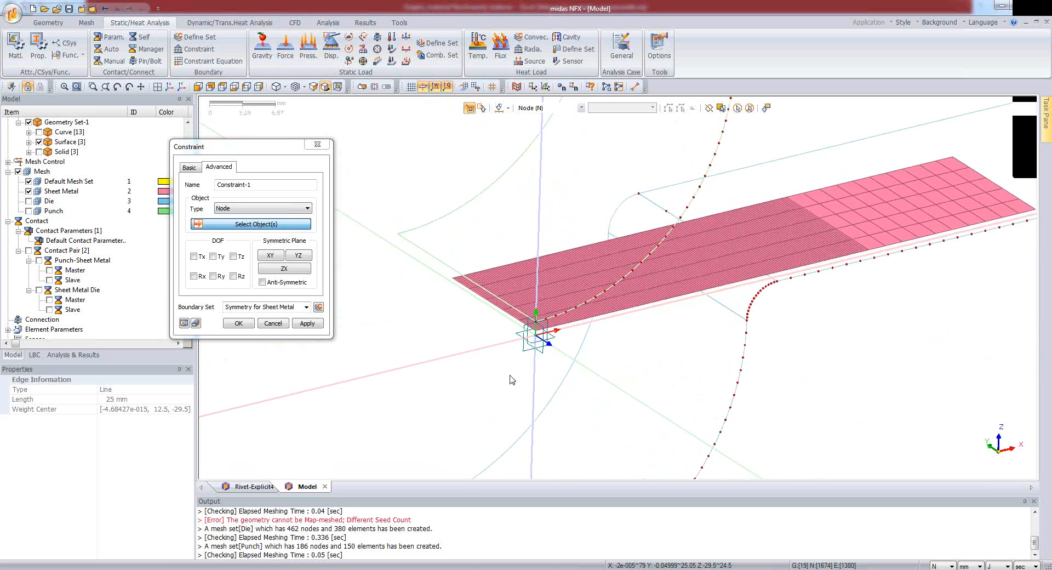
{"action": "scroll", "coordinate": [479, 359], "scroll_direction": "up", "scroll_amount": 2}
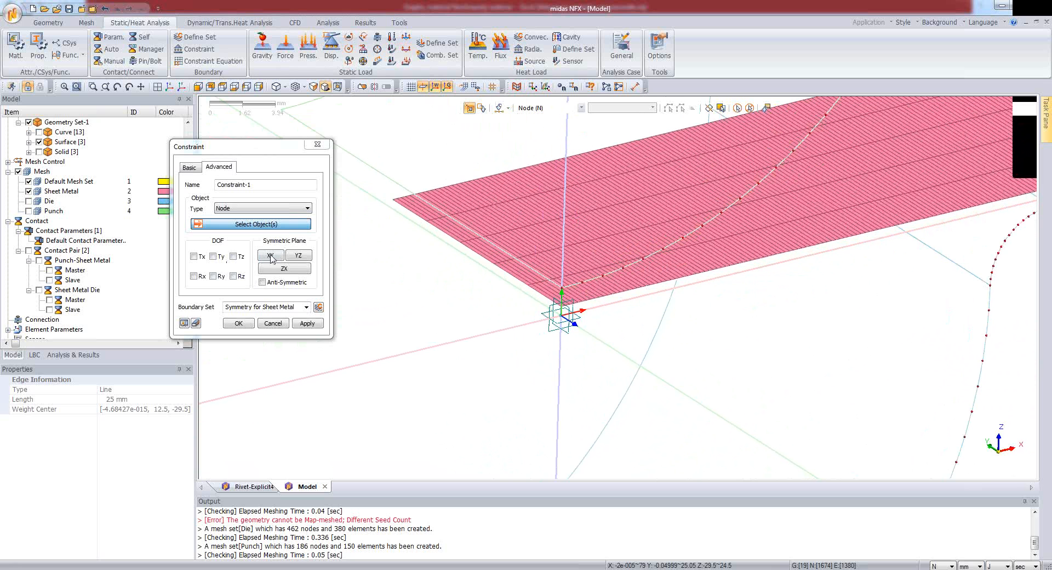
- Apply YZ-plane symmetry (Tx, Ry, Rz) to the nodes on the sheet's short edge at the origin, selecting them by edge
{"action": "left_click", "coordinate": [300, 260]}
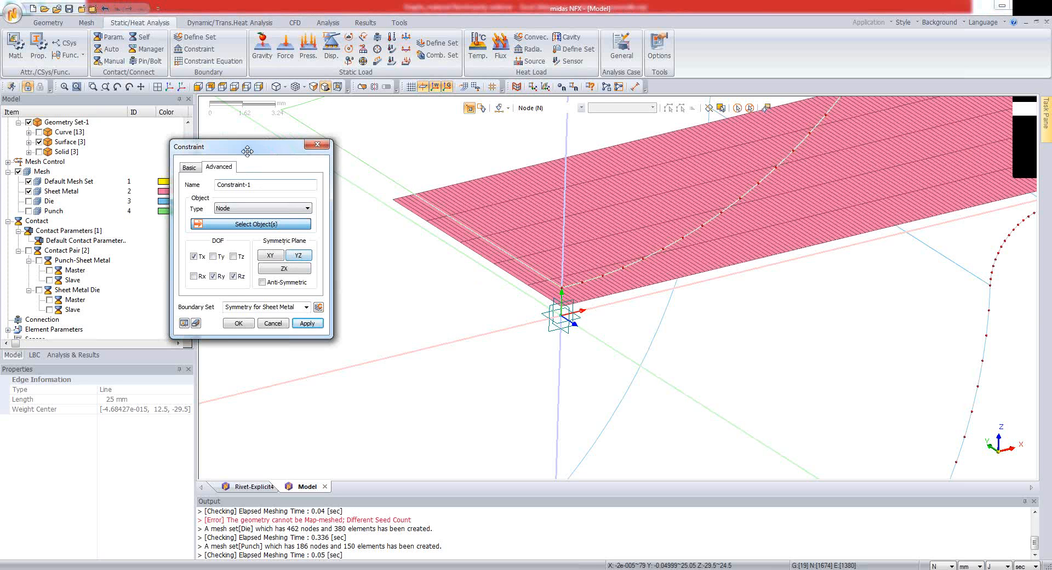
{"action": "left_click_drag", "start_coordinate": [247, 150], "coordinate": [222, 156]}
{"action": "left_click", "coordinate": [543, 107]}
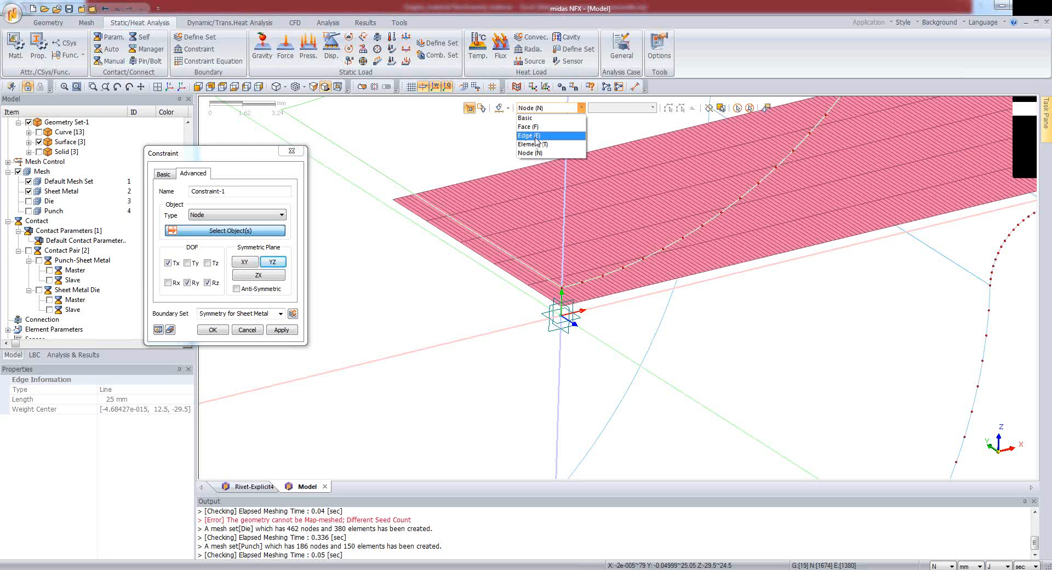
{"action": "left_click", "coordinate": [534, 136]}
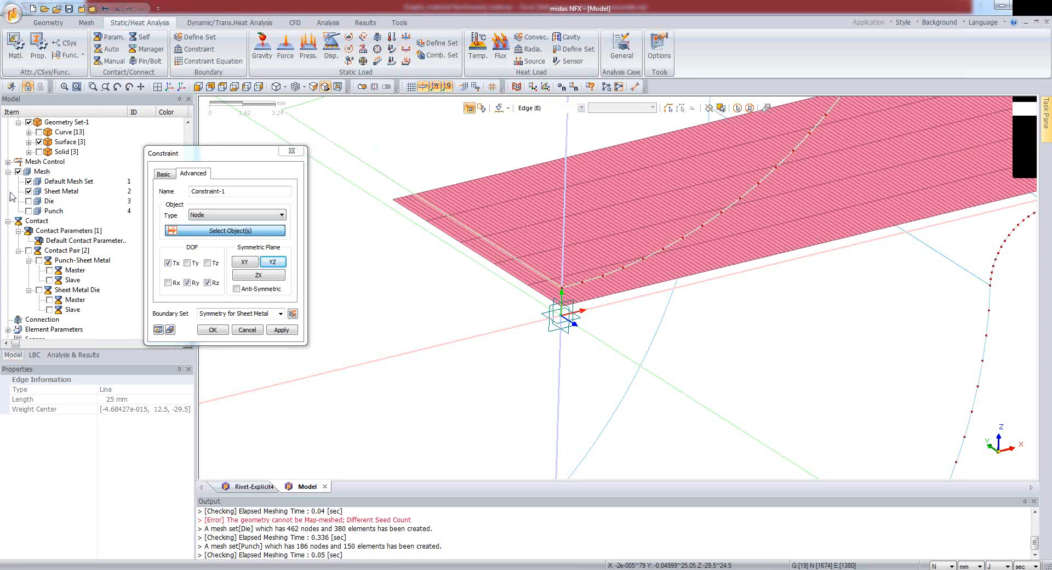
{"action": "left_click", "coordinate": [29, 142]}
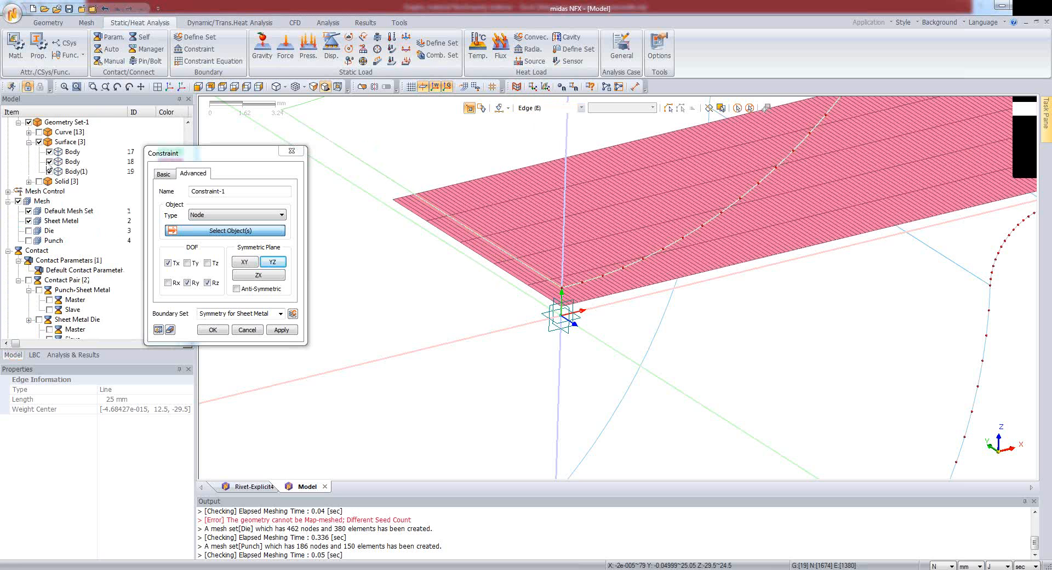
{"action": "left_click", "coordinate": [476, 256]}
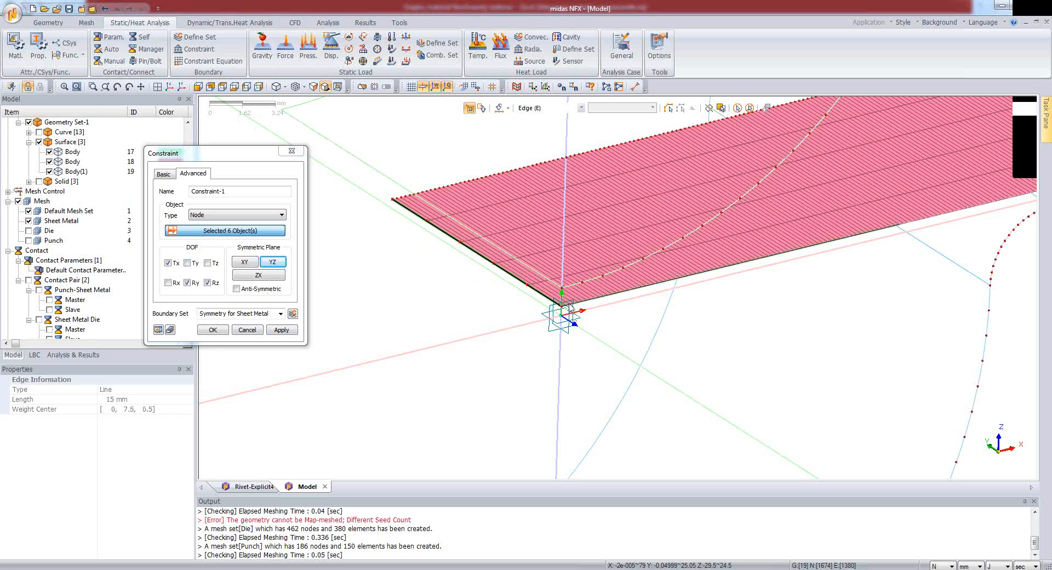
{"action": "left_click", "coordinate": [283, 329]}
- Apply ZX-plane symmetry (Ty, Rx, Rz) to the nodes along the sheet's long edge beside the X axis, selecting its three edge segments
{"action": "scroll", "coordinate": [389, 317], "scroll_direction": "down", "scroll_amount": 1}
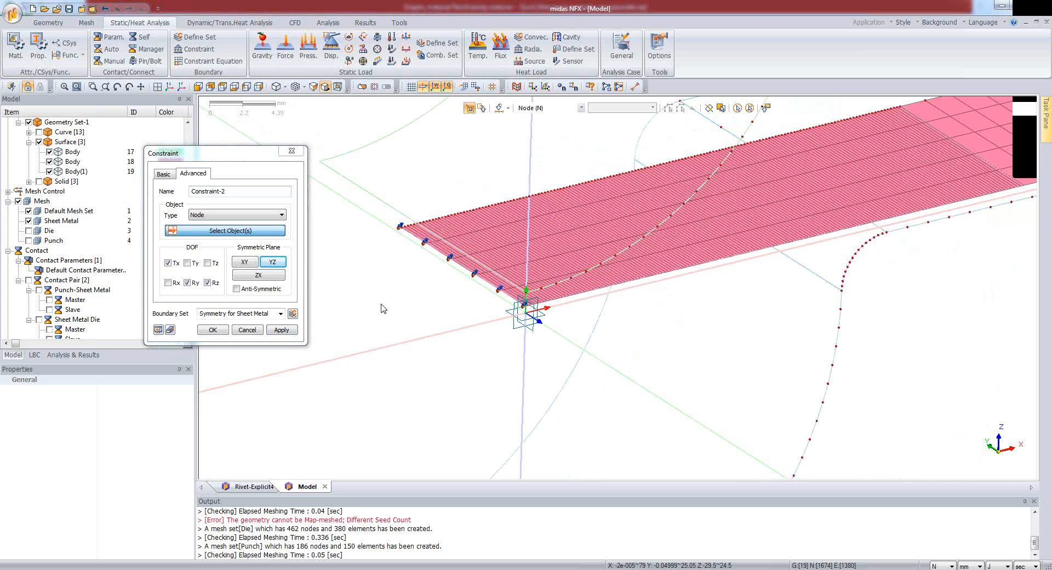
{"action": "scroll", "coordinate": [380, 307], "scroll_direction": "down", "scroll_amount": 2}
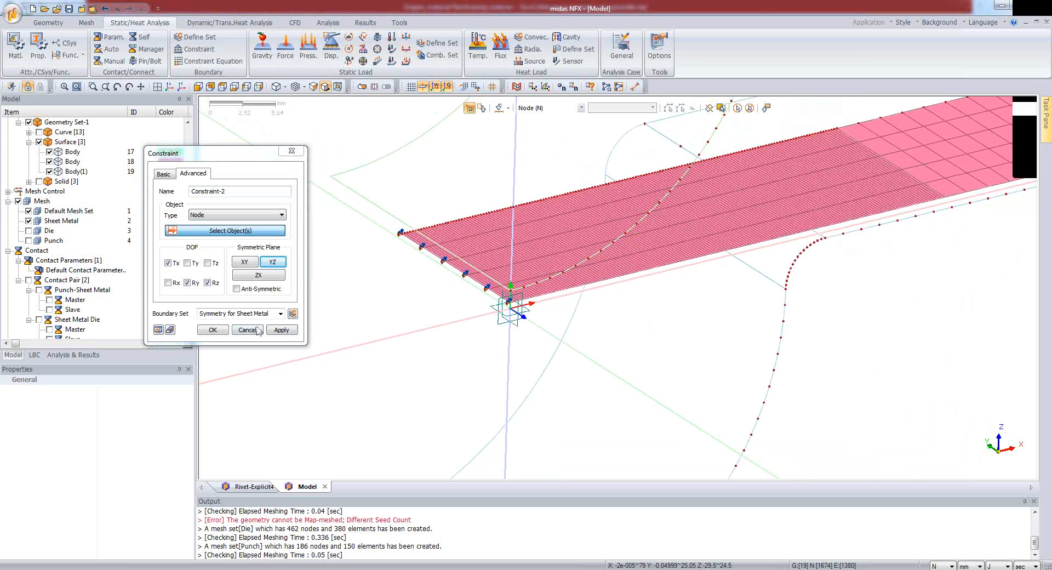
{"action": "left_click_drag", "start_coordinate": [208, 153], "coordinate": [240, 173]}
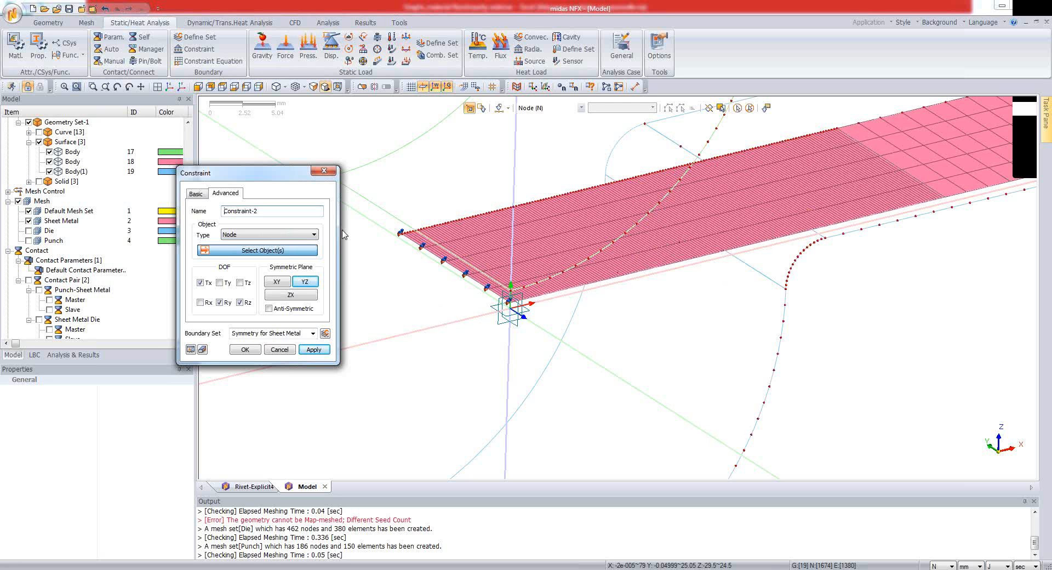
{"action": "left_click", "coordinate": [552, 108]}
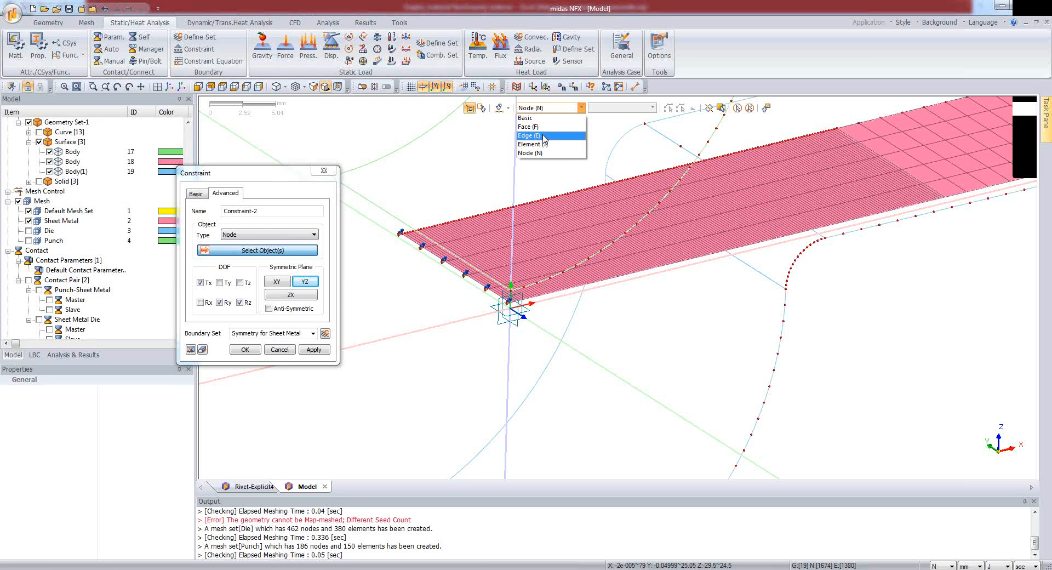
{"action": "left_click", "coordinate": [544, 137]}
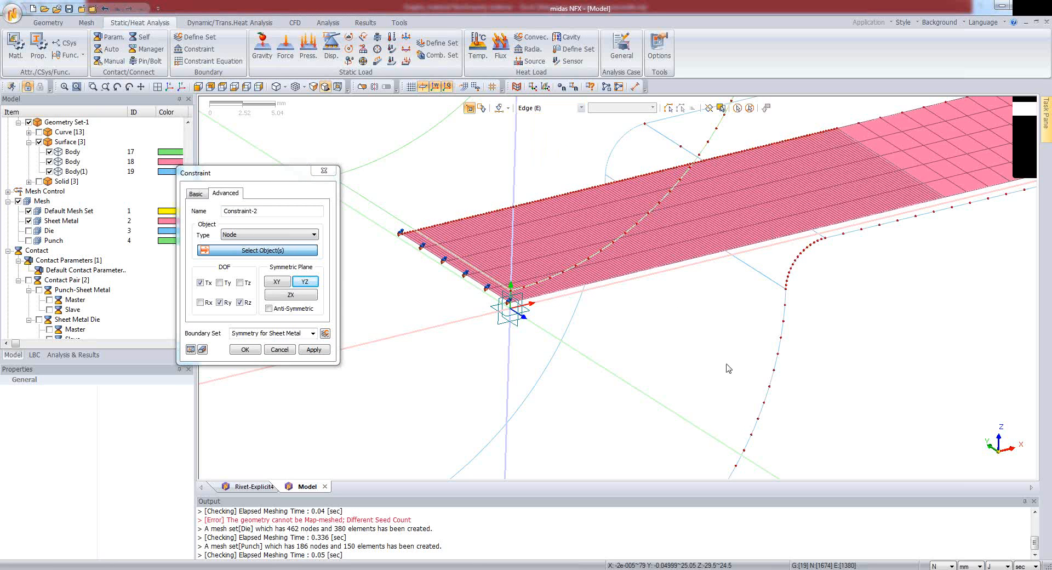
{"action": "left_click", "coordinate": [675, 268]}
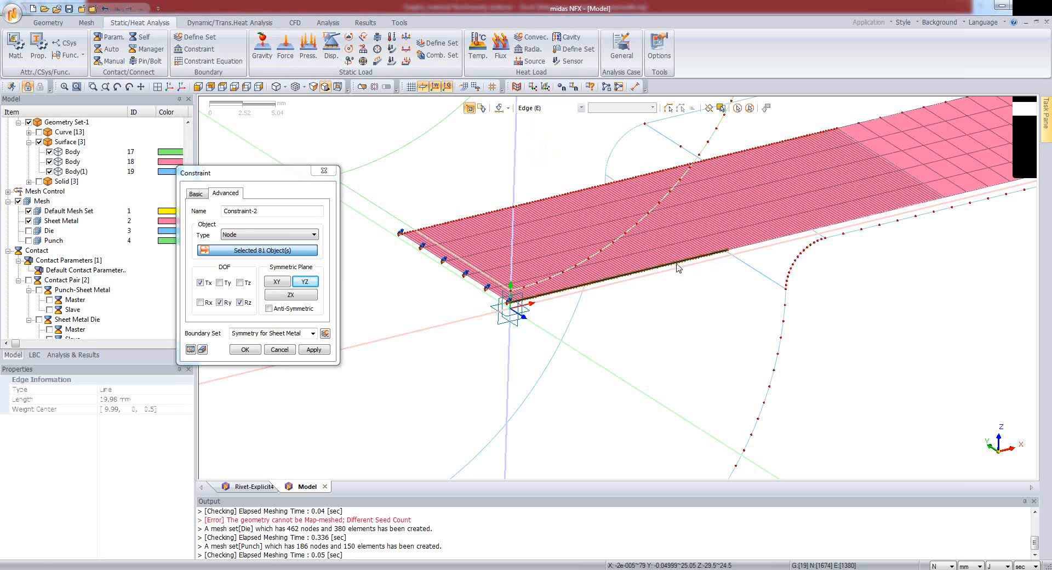
{"action": "left_click", "coordinate": [777, 241]}
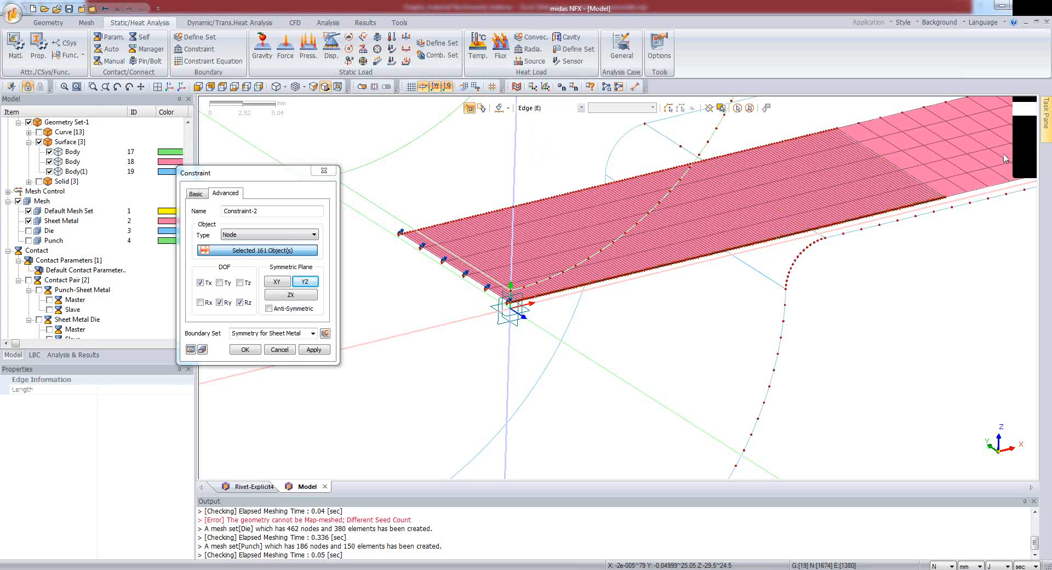
{"action": "left_click", "coordinate": [965, 197]}
{"action": "scroll", "coordinate": [961, 208], "scroll_direction": "down", "scroll_amount": 3}
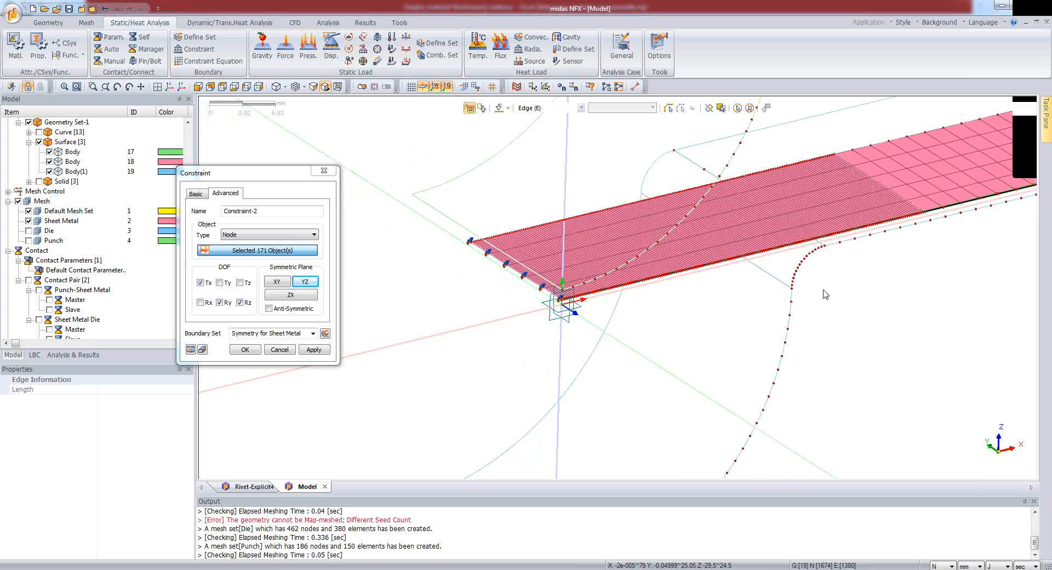
{"action": "scroll", "coordinate": [956, 220], "scroll_direction": "up", "scroll_amount": 2}
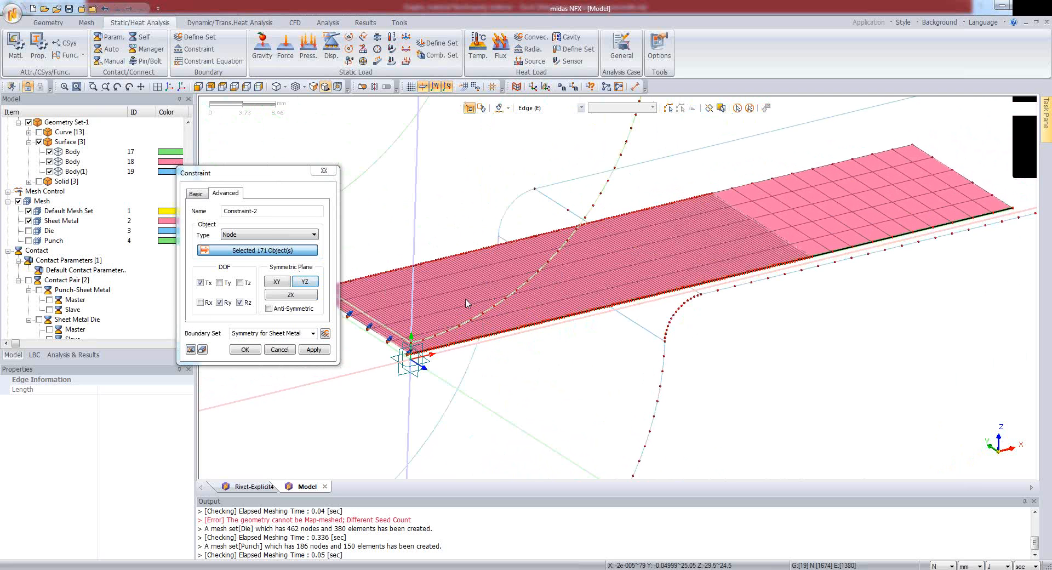
{"action": "left_click", "coordinate": [307, 297]}
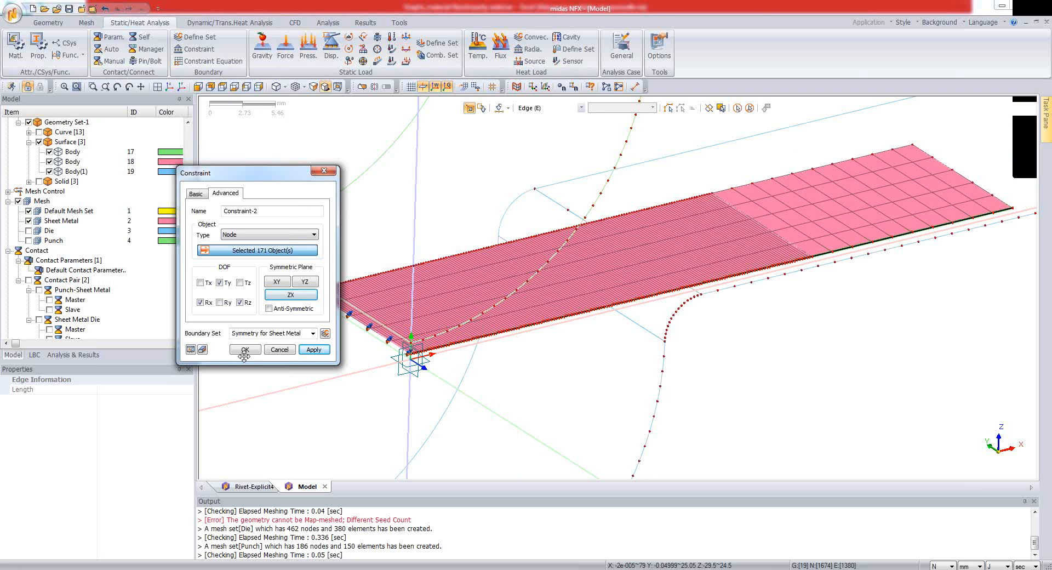
{"action": "left_click", "coordinate": [312, 350]}
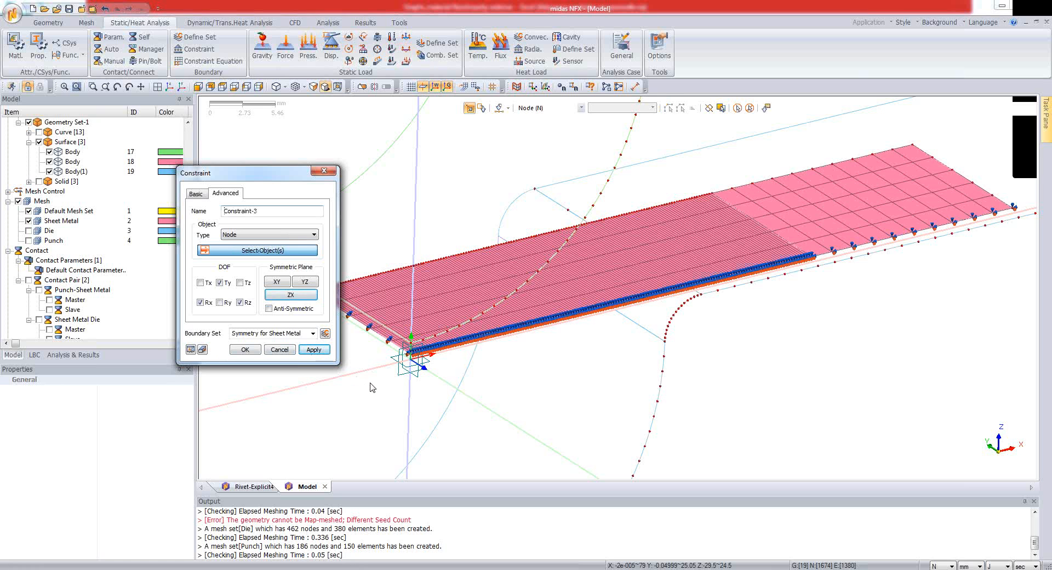
{"action": "scroll", "coordinate": [371, 384], "scroll_direction": "up", "scroll_amount": 6}
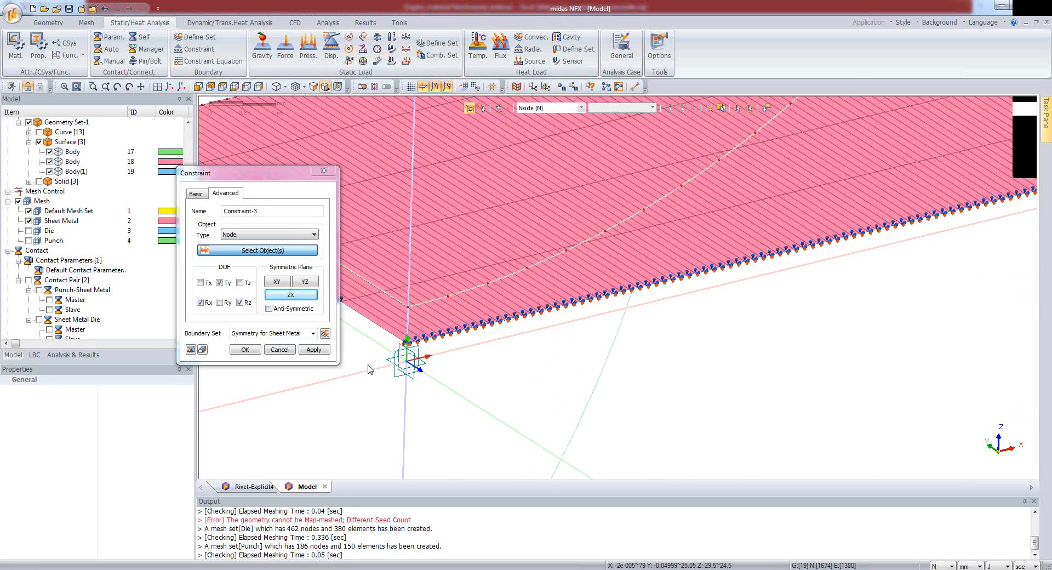
{"action": "scroll", "coordinate": [371, 365], "scroll_direction": "up", "scroll_amount": 5}
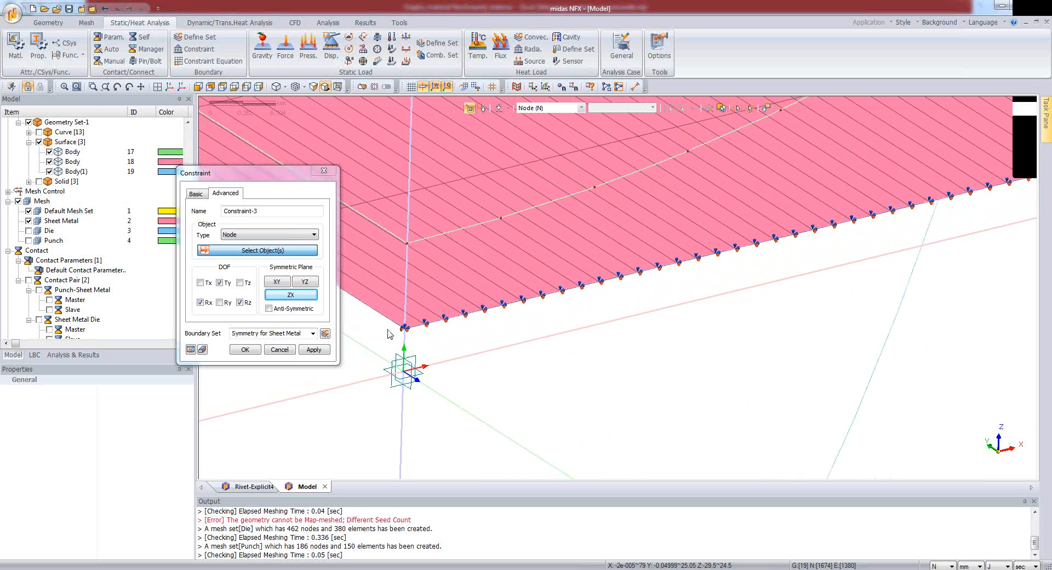
- Constrain the sheet's corner node at the origin in Tx, Ty, Rx, Ry and Rz within the Symmetry for Sheet Metal set
{"action": "scroll", "coordinate": [390, 333], "scroll_direction": "up", "scroll_amount": 4}
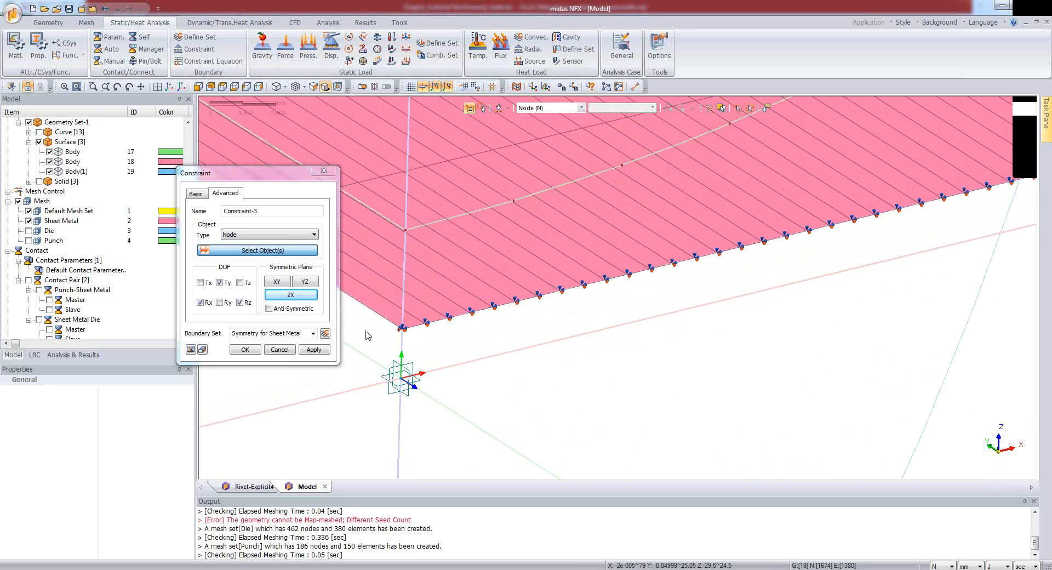
{"action": "left_click", "coordinate": [410, 327]}
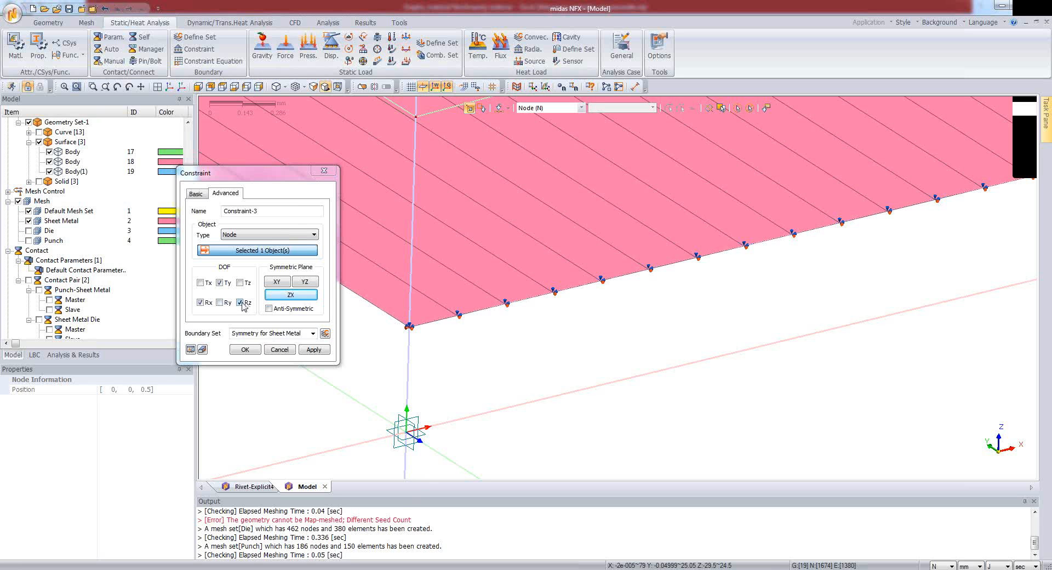
{"action": "left_click", "coordinate": [240, 302]}
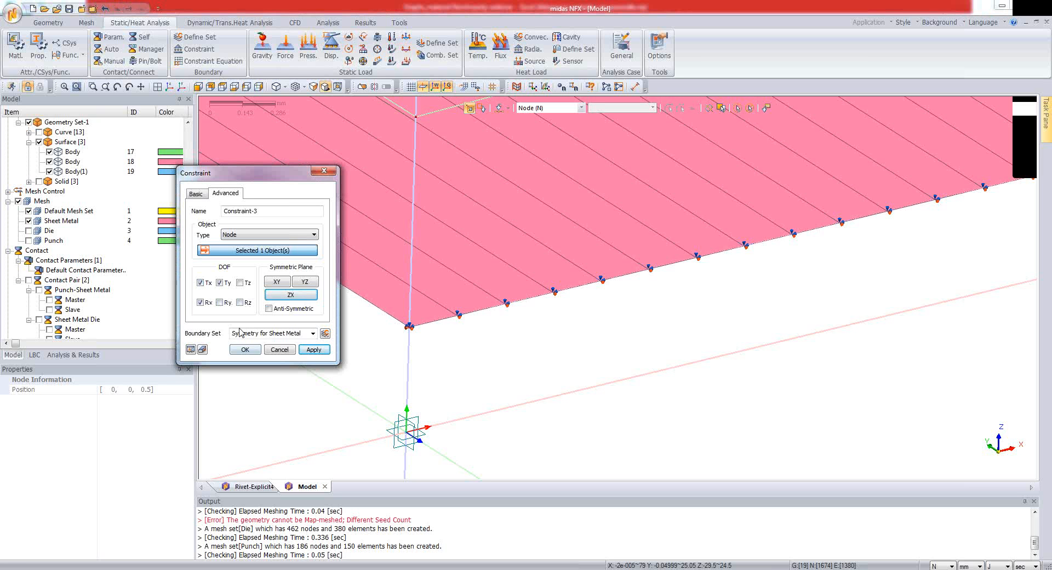
{"action": "left_click", "coordinate": [219, 302]}
{"action": "left_click", "coordinate": [313, 350]}
{"action": "scroll", "coordinate": [381, 358], "scroll_direction": "down", "scroll_amount": 1}
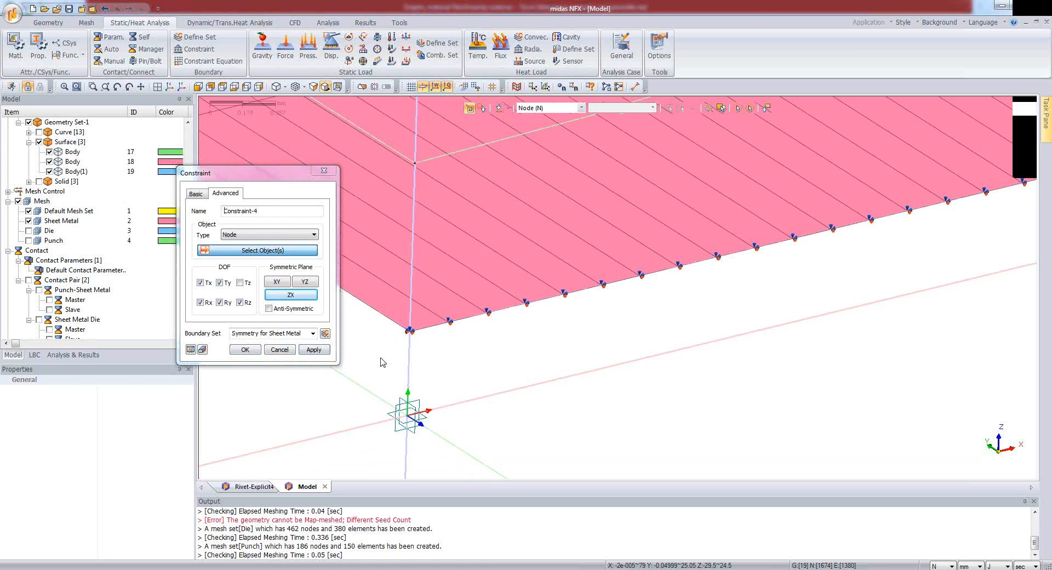
- Review the constraints listed under the Symmetry for Sheet Metal boundary set and their symbols on the sheet, and close the constraint definition
{"action": "scroll", "coordinate": [381, 362], "scroll_direction": "down", "scroll_amount": 1}
{"action": "left_click", "coordinate": [34, 355]}
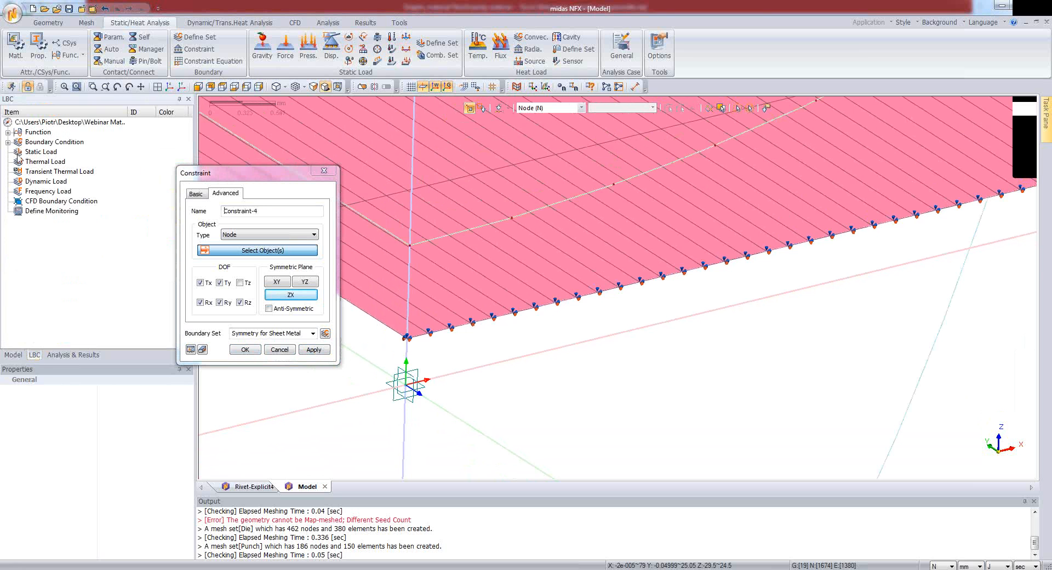
{"action": "left_click", "coordinate": [8, 142]}
{"action": "left_click", "coordinate": [23, 160]}
{"action": "left_click", "coordinate": [19, 152]}
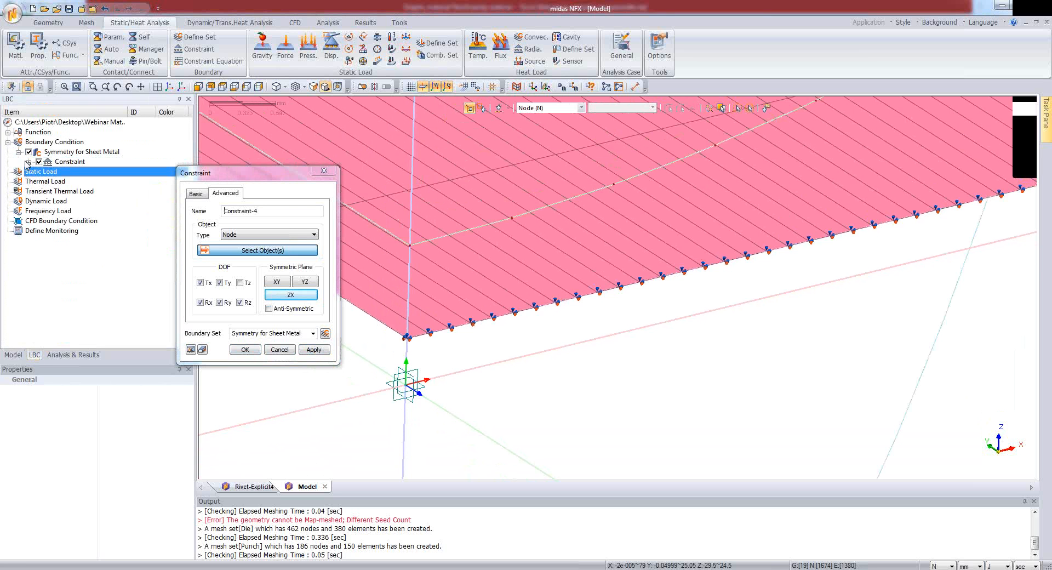
{"action": "left_click", "coordinate": [28, 161]}
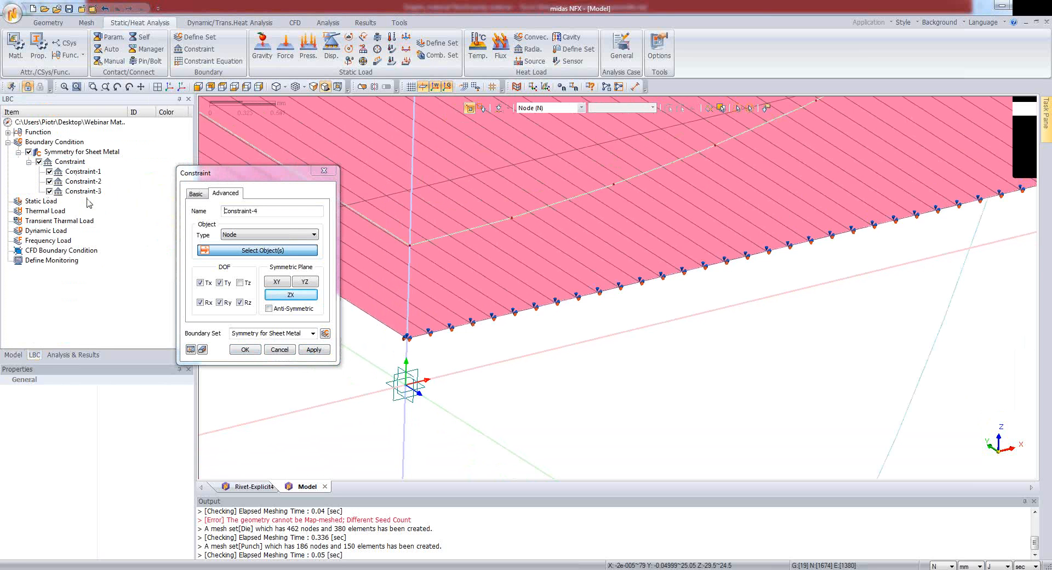
{"action": "scroll", "coordinate": [388, 348], "scroll_direction": "up", "scroll_amount": 2}
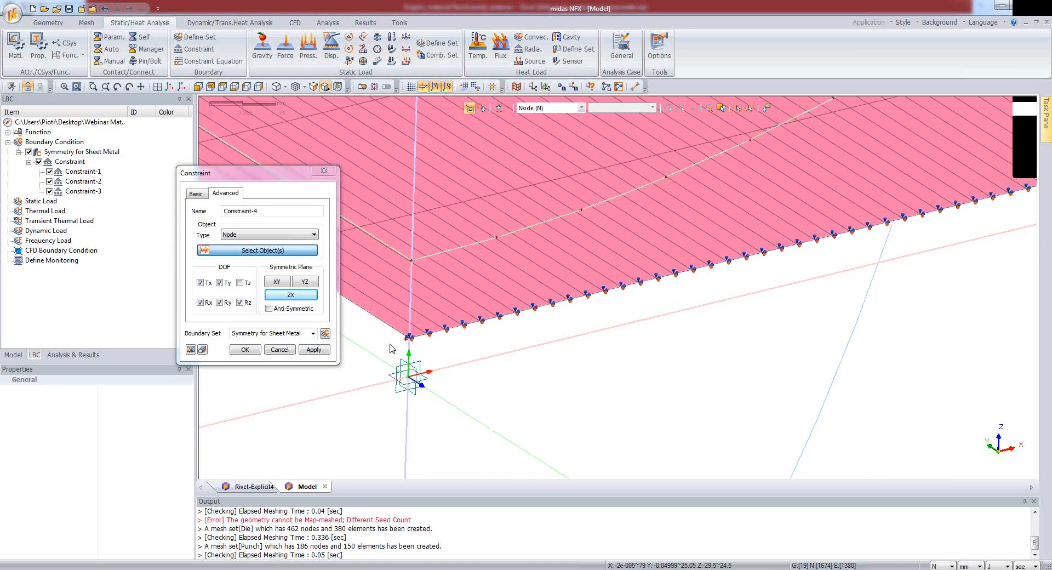
{"action": "scroll", "coordinate": [411, 377], "scroll_direction": "down", "scroll_amount": 5}
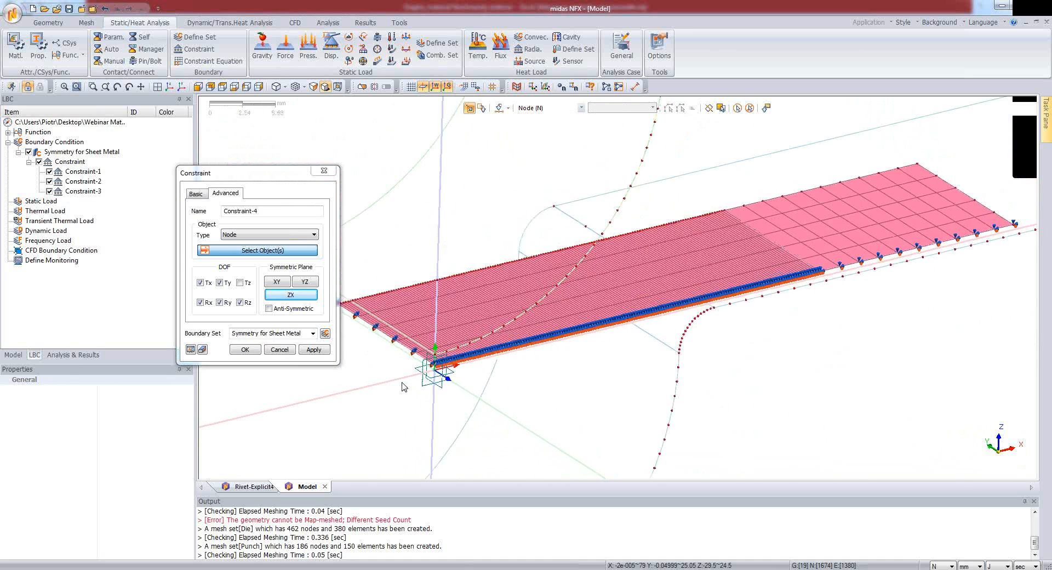
{"action": "scroll", "coordinate": [401, 385], "scroll_direction": "up", "scroll_amount": 1}
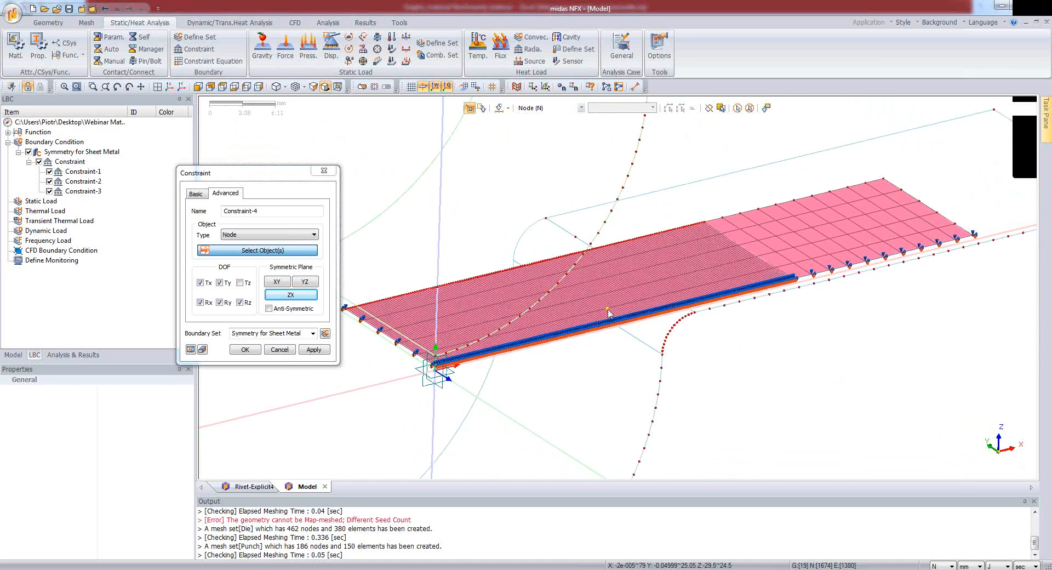
{"action": "left_click", "coordinate": [279, 349]}
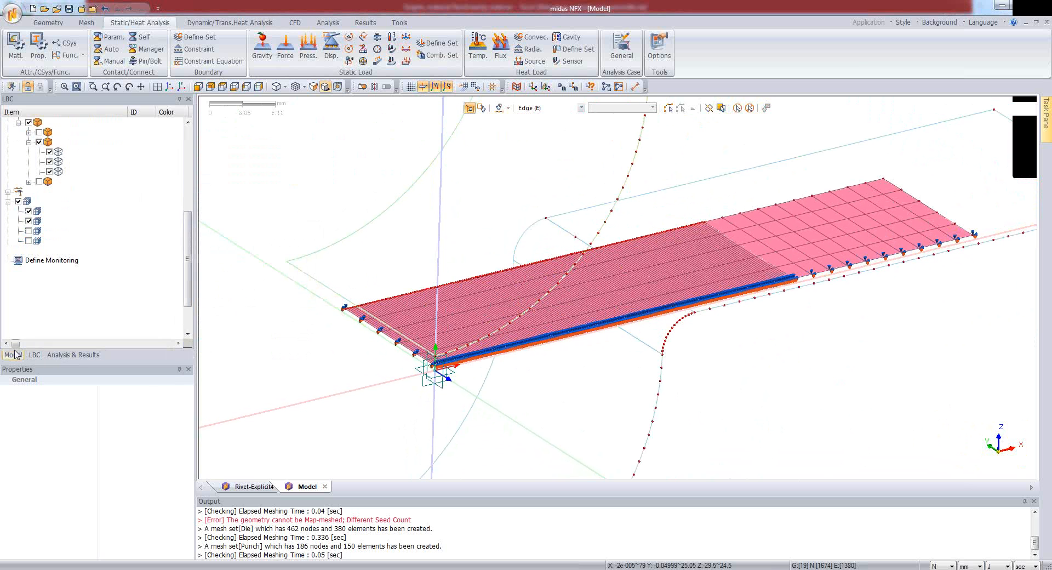
- Hide the Sheet Metal mesh and display the Die and Punch meshes
{"action": "left_click", "coordinate": [29, 221]}
{"action": "left_click", "coordinate": [29, 239]}
{"action": "left_click", "coordinate": [28, 230]}
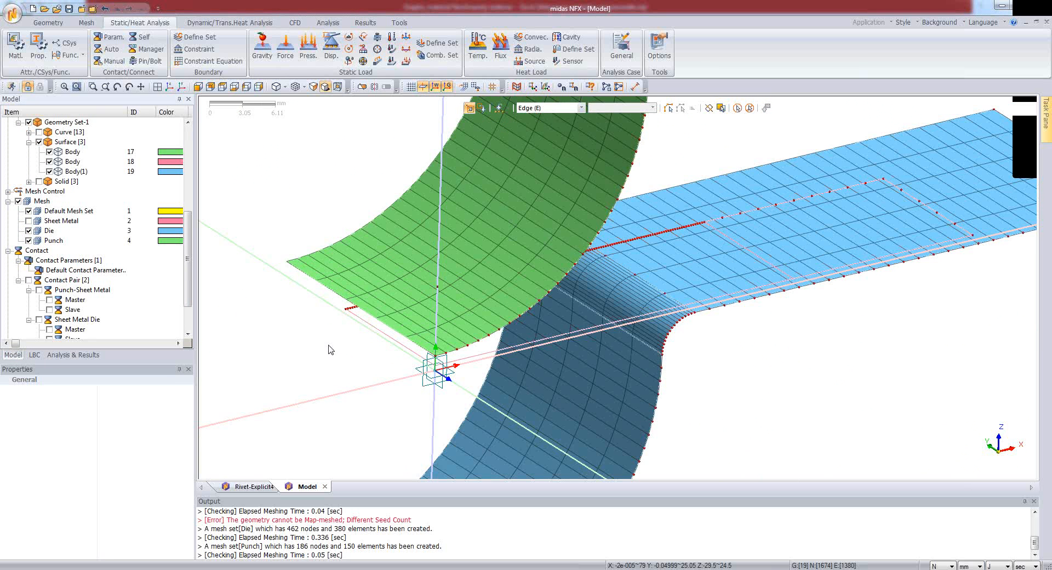
{"action": "scroll", "coordinate": [308, 307], "scroll_direction": "down", "scroll_amount": 1}
{"action": "scroll", "coordinate": [308, 307], "scroll_direction": "down", "scroll_amount": 3}
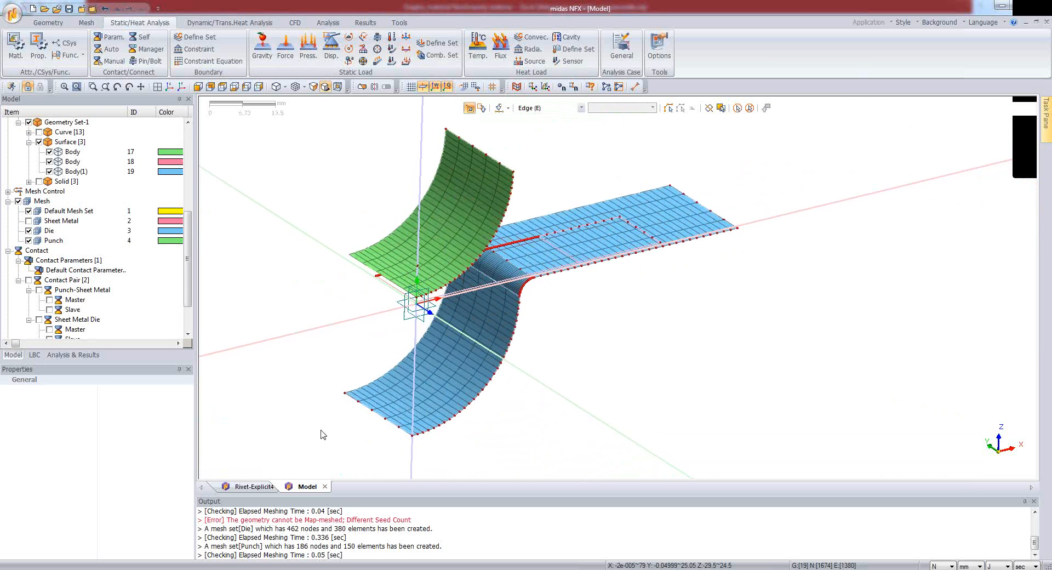
- Turn off the display of the coordinate axes and planes at the origin
{"action": "left_click", "coordinate": [422, 87]}
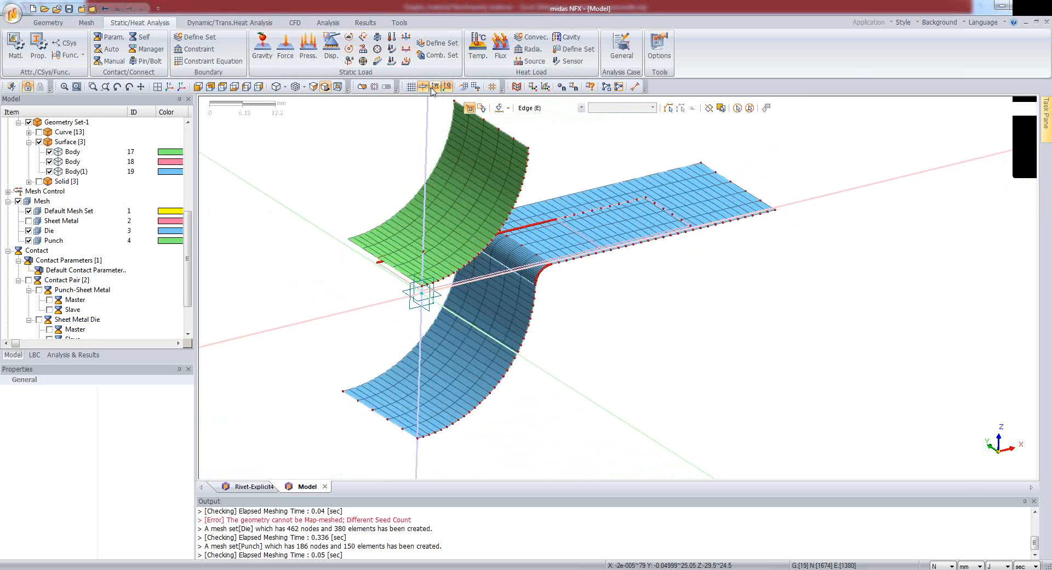
{"action": "left_click", "coordinate": [422, 88]}
{"action": "scroll", "coordinate": [320, 252], "scroll_direction": "up", "scroll_amount": 2}
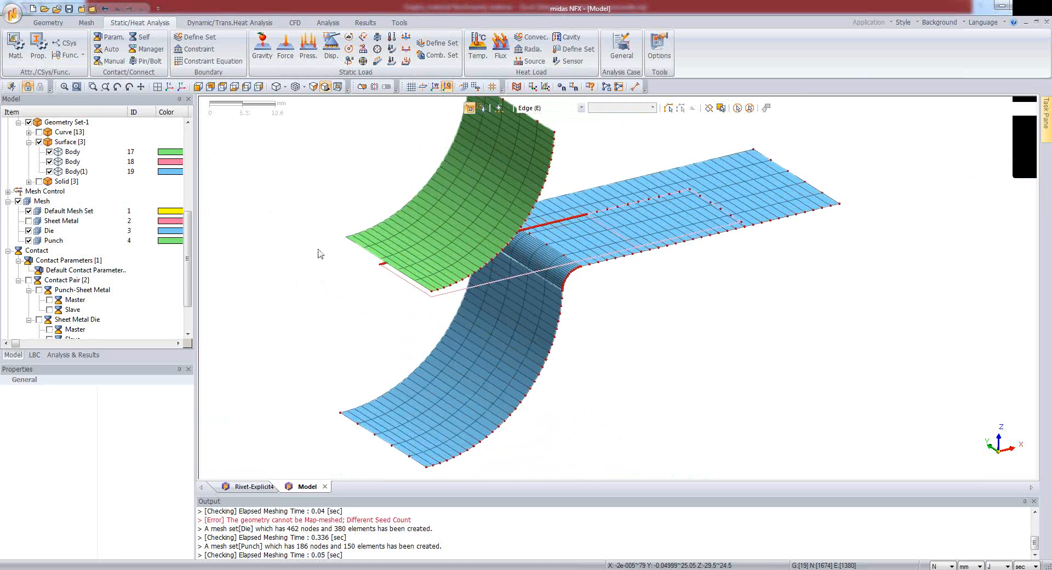
{"action": "scroll", "coordinate": [413, 299], "scroll_direction": "down", "scroll_amount": 2}
{"action": "scroll", "coordinate": [534, 353], "scroll_direction": "down", "scroll_amount": 1}
{"action": "scroll", "coordinate": [367, 350], "scroll_direction": "up", "scroll_amount": 1}
{"action": "scroll", "coordinate": [346, 357], "scroll_direction": "down", "scroll_amount": 2}
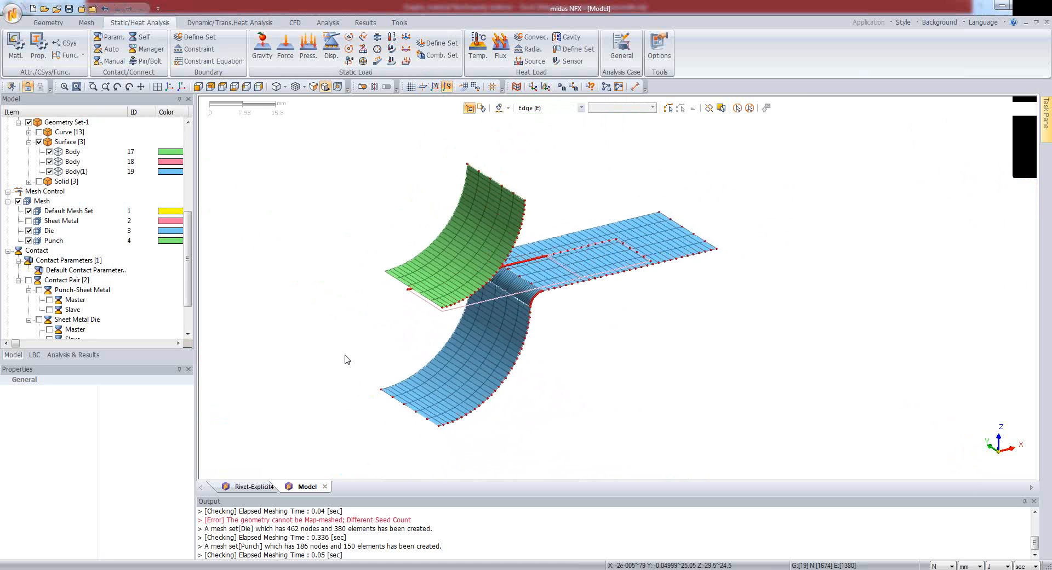
{"action": "scroll", "coordinate": [315, 293], "scroll_direction": "up", "scroll_amount": 2}
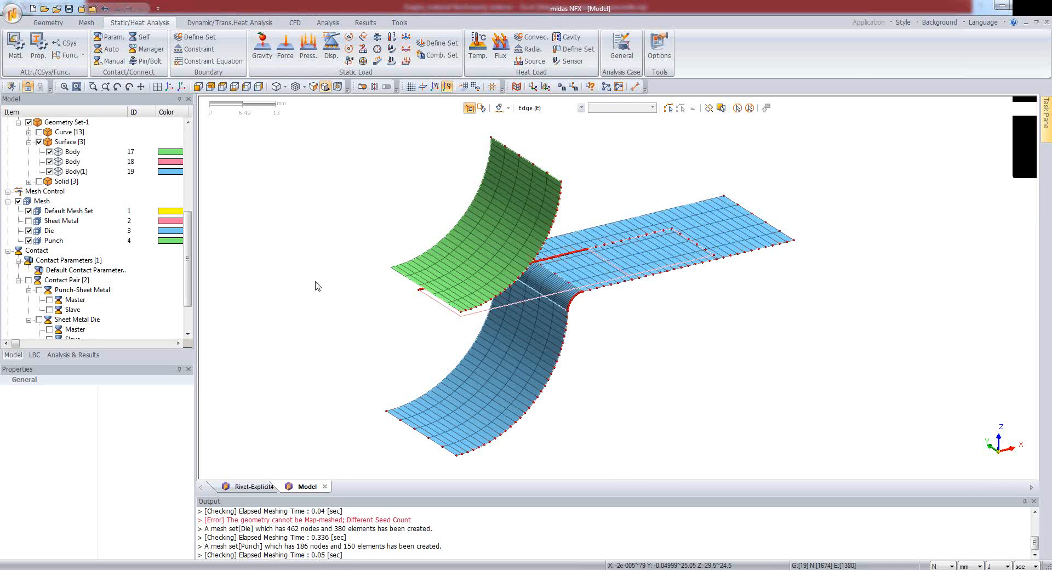
{"action": "scroll", "coordinate": [411, 421], "scroll_direction": "up", "scroll_amount": 1}
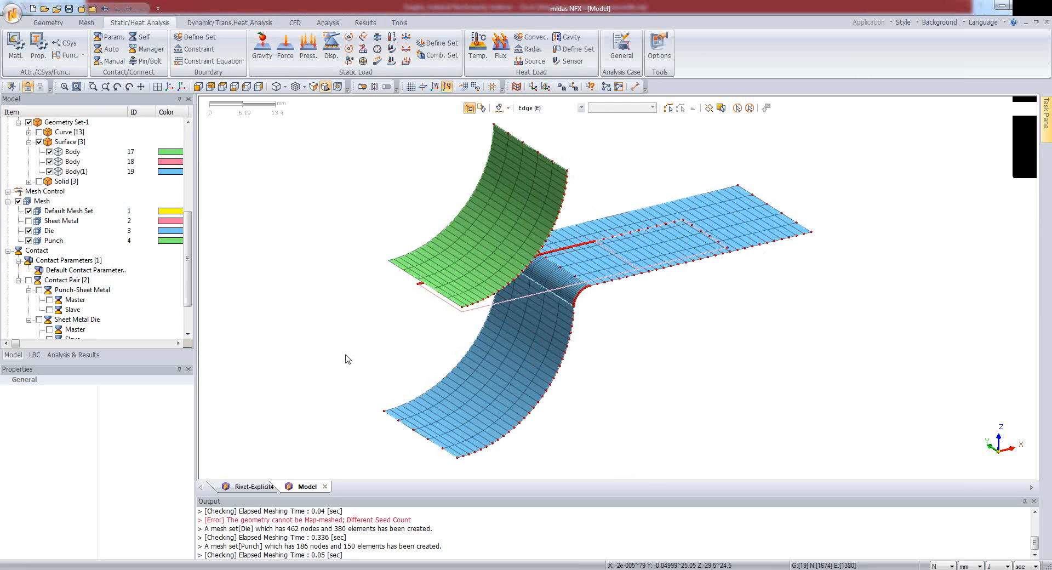
{"action": "scroll", "coordinate": [345, 354], "scroll_direction": "down", "scroll_amount": 1}
{"action": "scroll", "coordinate": [341, 347], "scroll_direction": "up", "scroll_amount": 1}
{"action": "scroll", "coordinate": [343, 367], "scroll_direction": "down", "scroll_amount": 1}
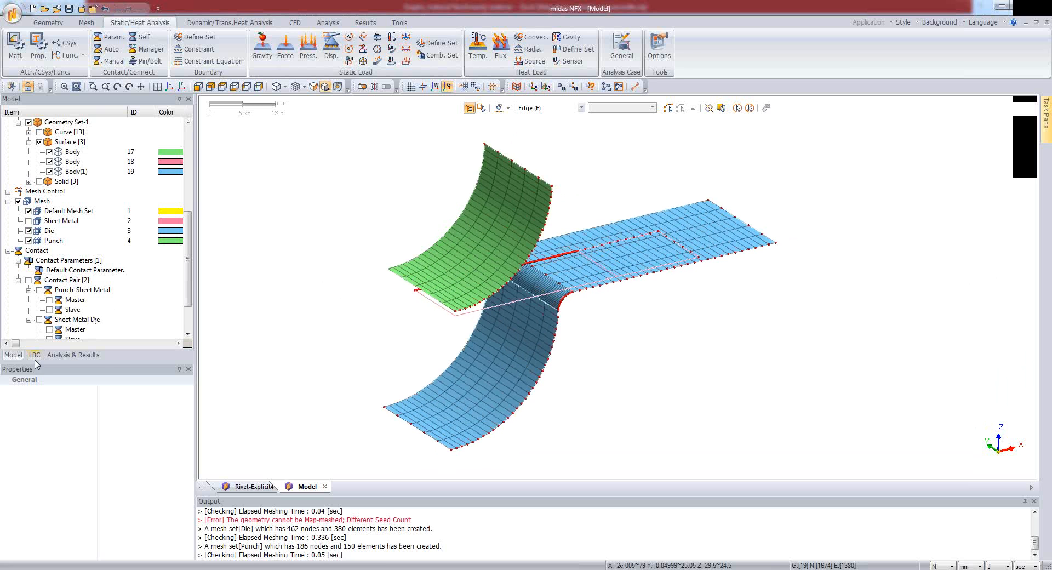
- Start a user-defined node constraint under the boundary conditions and name its boundary set Punch
{"action": "left_click", "coordinate": [55, 356]}
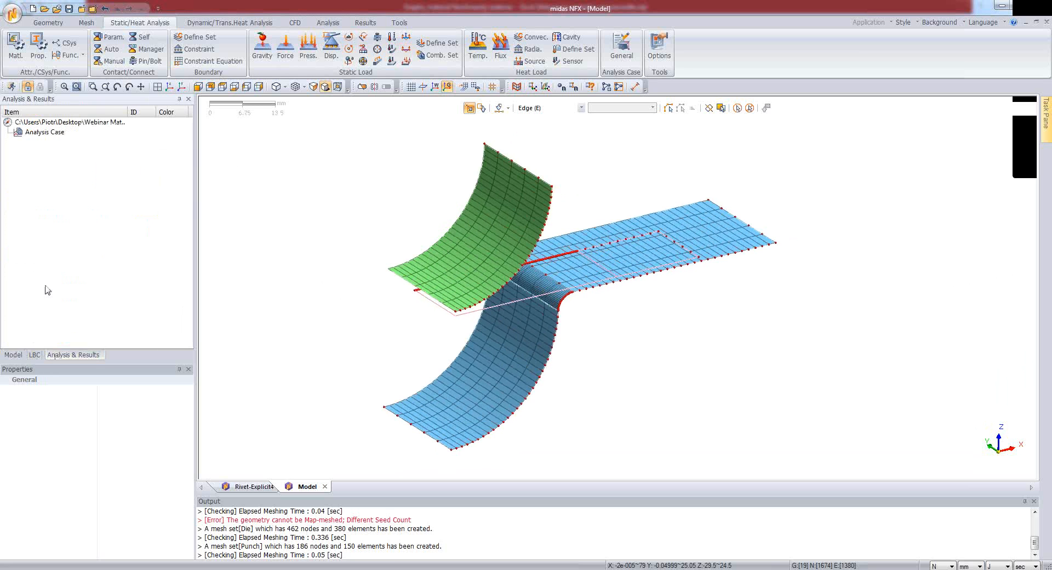
{"action": "left_click", "coordinate": [34, 355]}
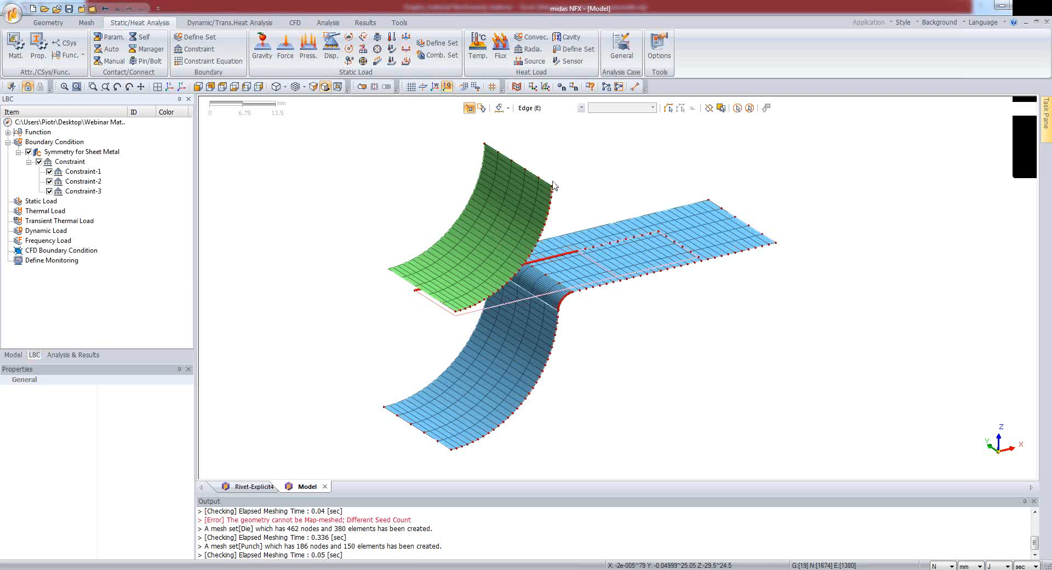
{"action": "scroll", "coordinate": [547, 206], "scroll_direction": "up", "scroll_amount": 2}
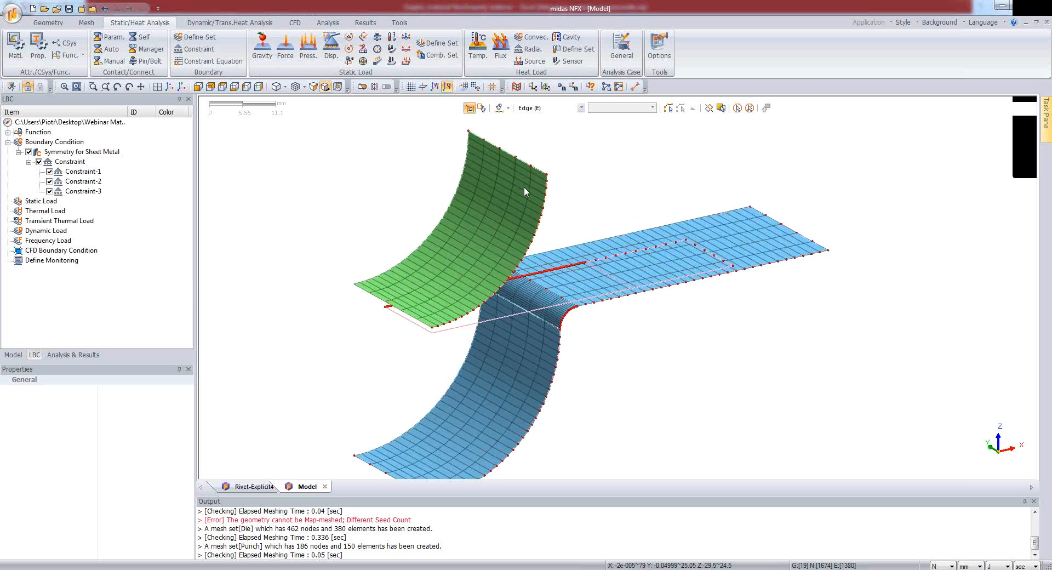
{"action": "scroll", "coordinate": [589, 222], "scroll_direction": "down", "scroll_amount": 4}
{"action": "scroll", "coordinate": [539, 321], "scroll_direction": "up", "scroll_amount": 3}
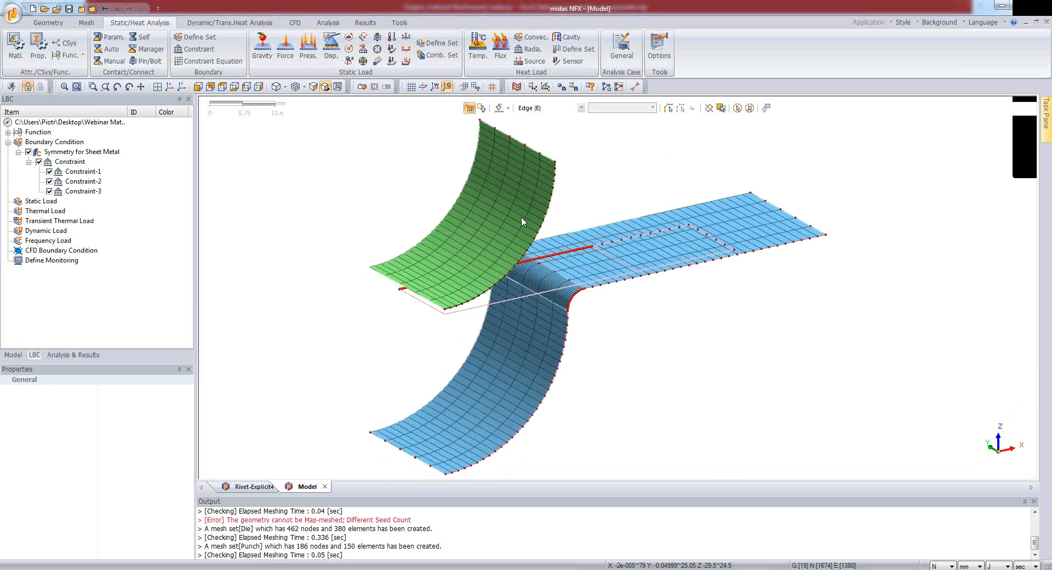
{"action": "right_click", "coordinate": [58, 144]}
{"action": "mouse_move", "coordinate": [148, 148]}
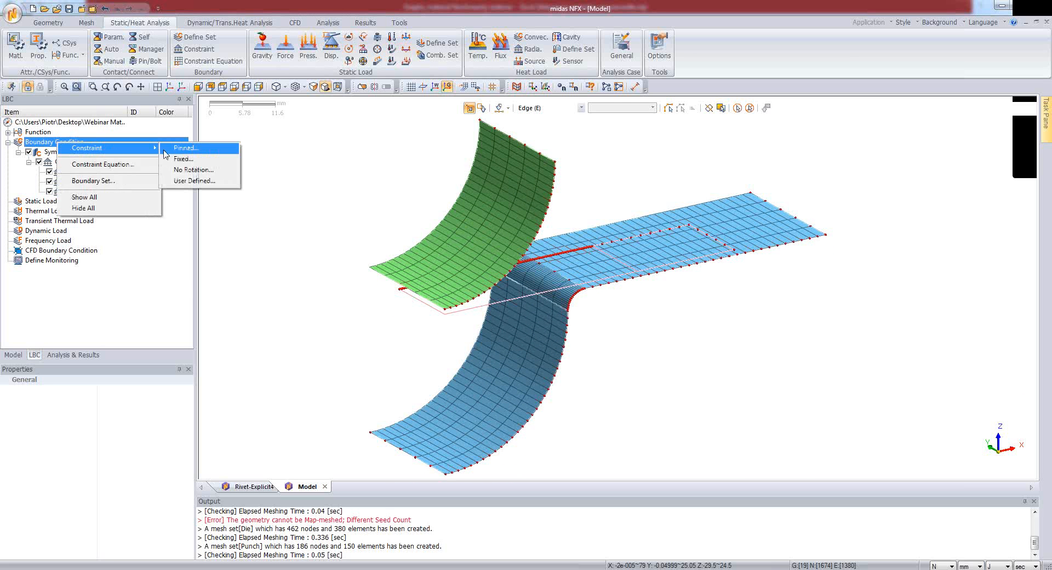
{"action": "left_click", "coordinate": [196, 181]}
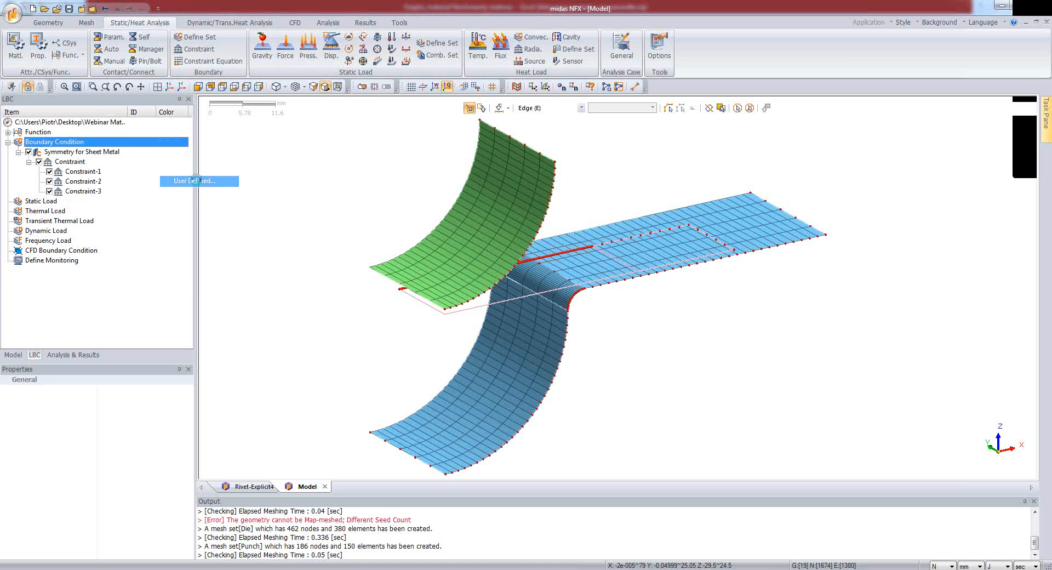
{"action": "left_click_drag", "start_coordinate": [205, 145], "coordinate": [286, 168]}
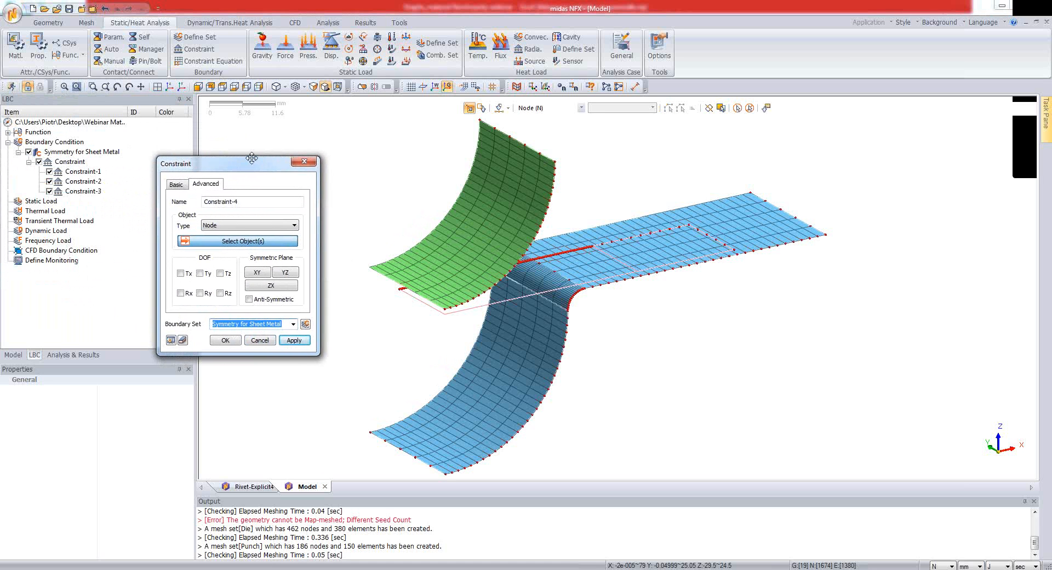
{"action": "left_click", "coordinate": [255, 318]}
{"action": "left_click_drag", "start_coordinate": [284, 322], "coordinate": [212, 322]}
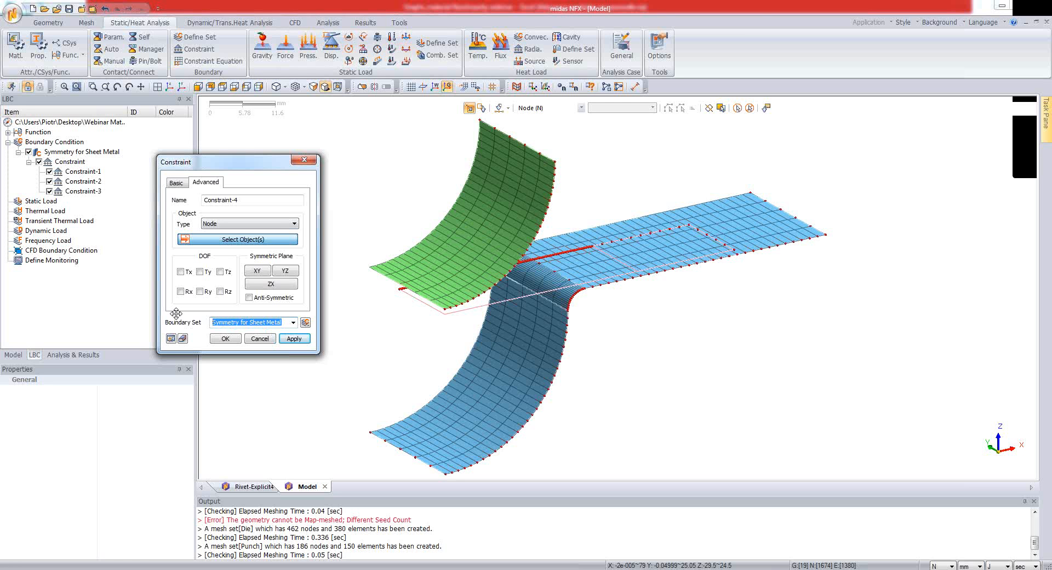
{"action": "type", "text": "Punch"}
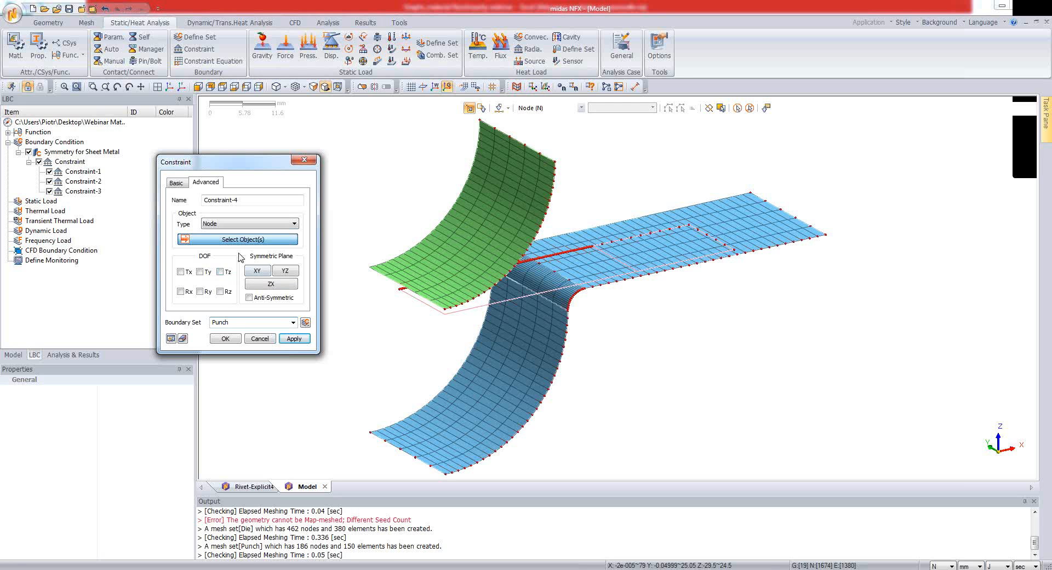
- Apply a constraint on all six degrees of freedom (Tx, Ty, Tz, Rx, Ry, Rz) to the punch's lowest corner node
{"action": "left_click", "coordinate": [219, 272]}
{"action": "left_click", "coordinate": [200, 272]}
{"action": "left_click", "coordinate": [181, 271]}
{"action": "left_click", "coordinate": [181, 292]}
{"action": "left_click", "coordinate": [200, 292]}
{"action": "left_click", "coordinate": [219, 291]}
{"action": "left_click", "coordinate": [181, 292]}
{"action": "left_click", "coordinate": [180, 291]}
{"action": "left_click", "coordinate": [444, 311]}
{"action": "scroll", "coordinate": [444, 316], "scroll_direction": "up", "scroll_amount": 6}
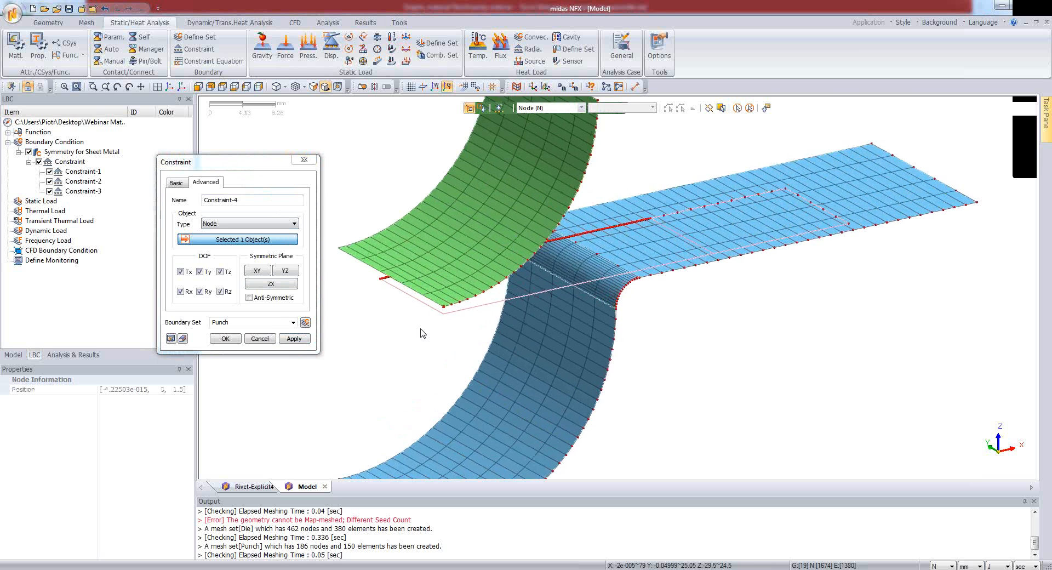
{"action": "scroll", "coordinate": [421, 318], "scroll_direction": "up", "scroll_amount": 2}
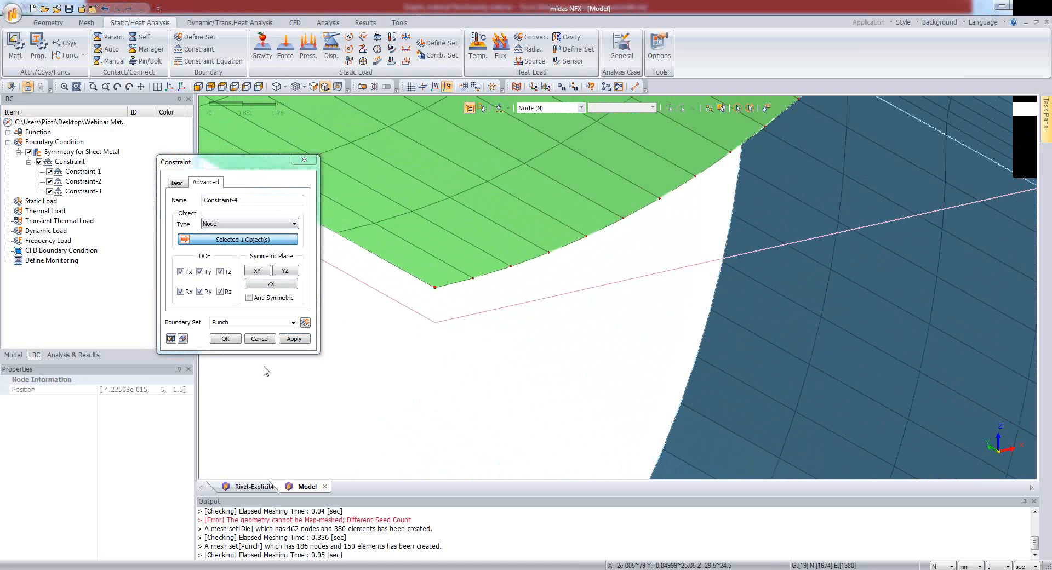
{"action": "left_click", "coordinate": [293, 339]}
{"action": "left_click", "coordinate": [293, 339]}
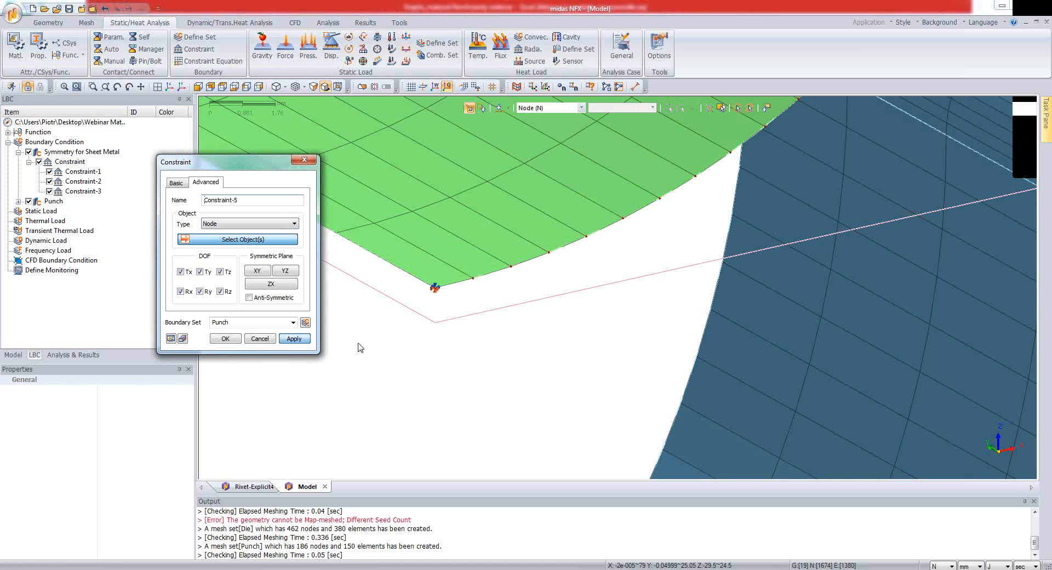
- Constrain all six degrees of freedom at the die's lowest corner node in a new boundary set named Die
{"action": "scroll", "coordinate": [422, 328], "scroll_direction": "down", "scroll_amount": 2}
{"action": "scroll", "coordinate": [422, 328], "scroll_direction": "down", "scroll_amount": 4}
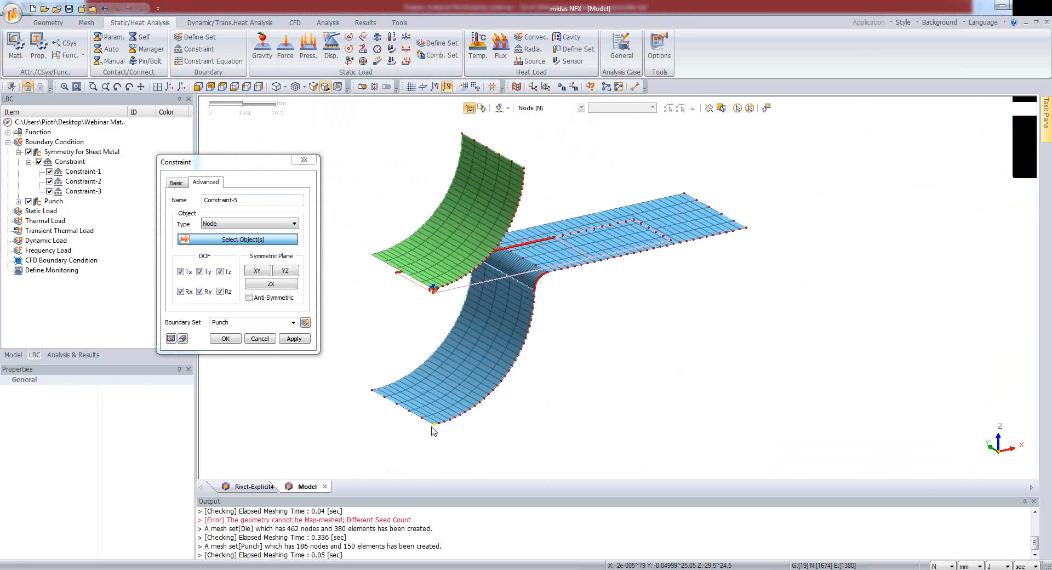
{"action": "left_click", "coordinate": [431, 428]}
{"action": "scroll", "coordinate": [395, 433], "scroll_direction": "up", "scroll_amount": 1}
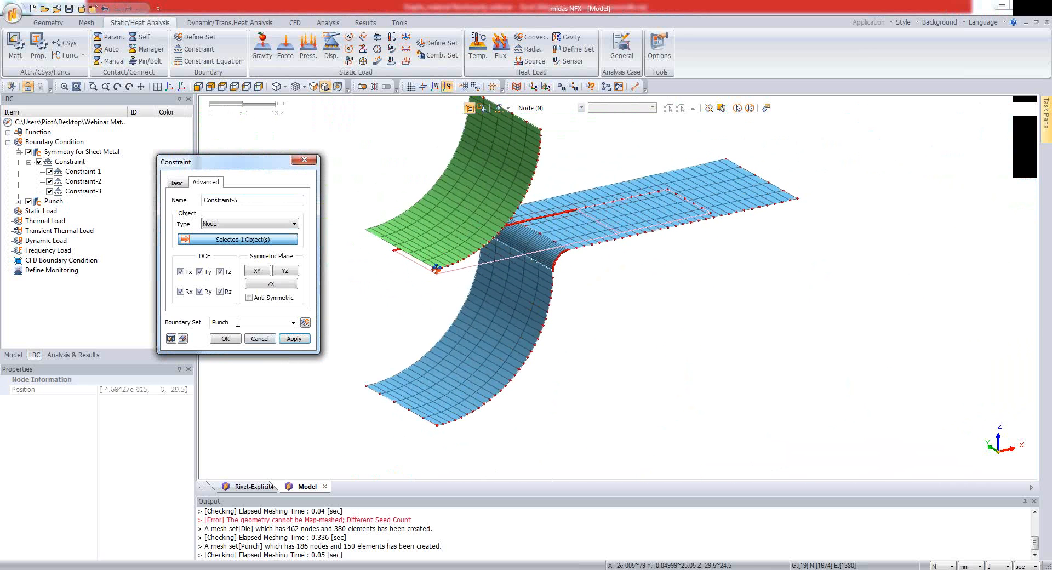
{"action": "left_click", "coordinate": [234, 322]}
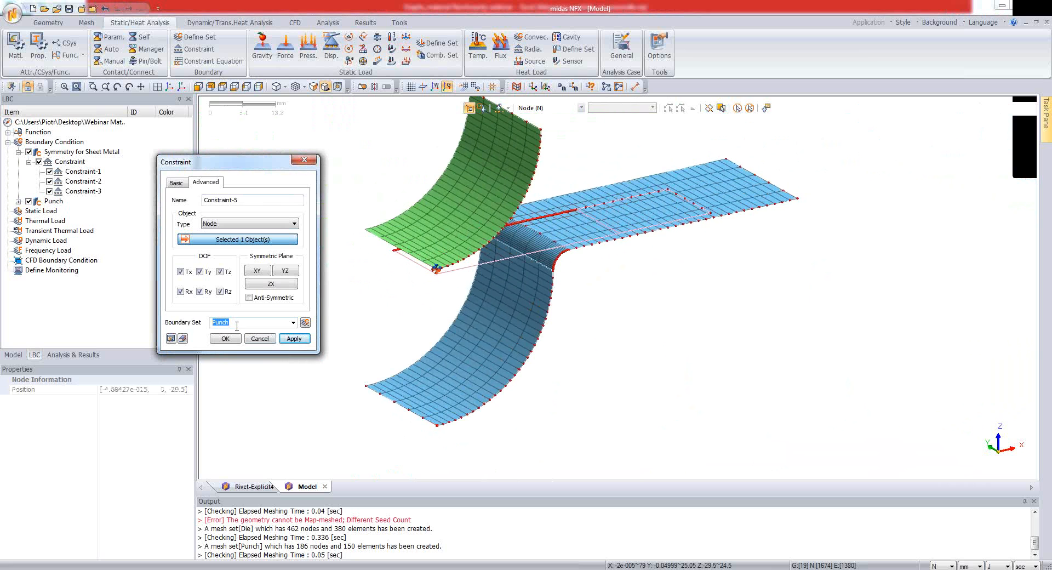
{"action": "type", "text": "Die"}
{"action": "left_click", "coordinate": [225, 339]}
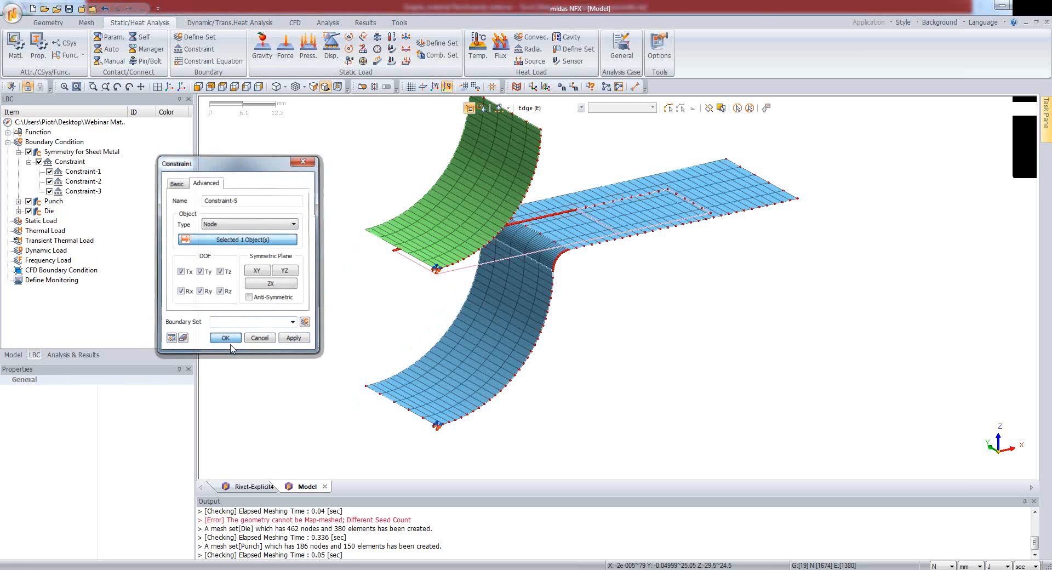
{"action": "scroll", "coordinate": [344, 409], "scroll_direction": "down", "scroll_amount": 3}
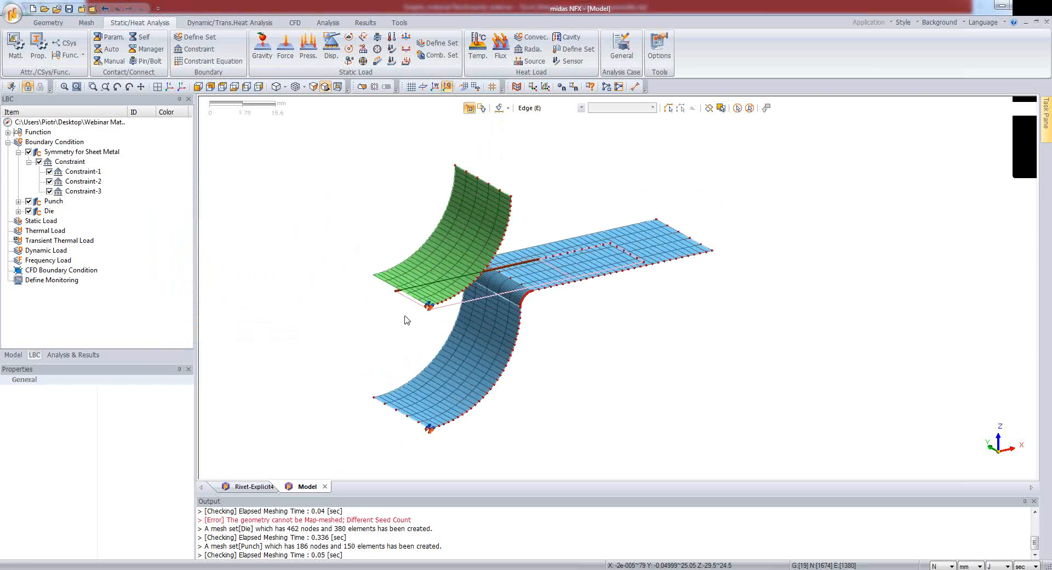
{"action": "left_click", "coordinate": [18, 151]}
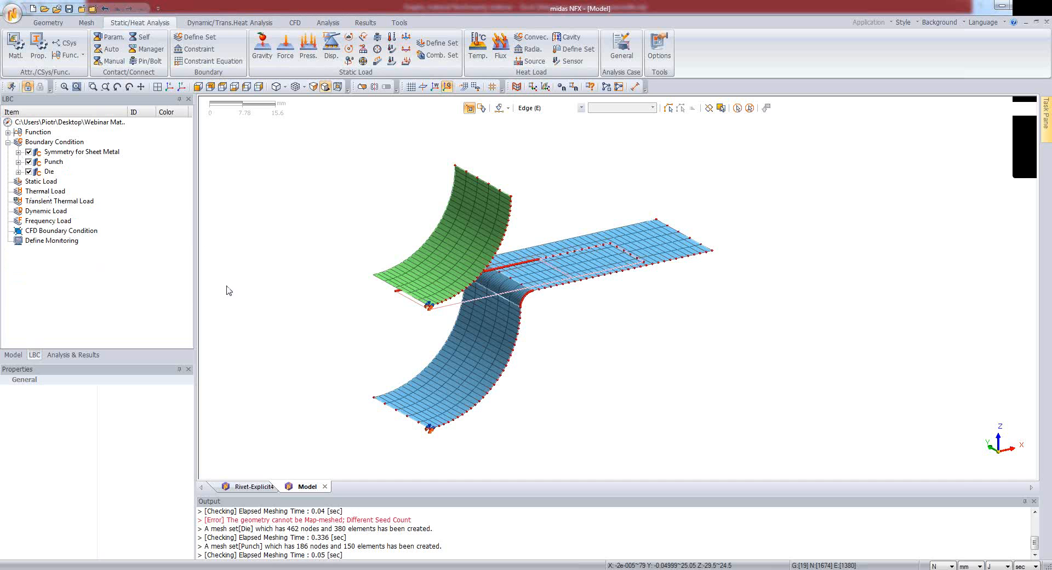
{"action": "left_click", "coordinate": [53, 210]}
{"action": "scroll", "coordinate": [350, 338], "scroll_direction": "up", "scroll_amount": 1}
{"action": "scroll", "coordinate": [310, 523], "scroll_direction": "up", "scroll_amount": 1}
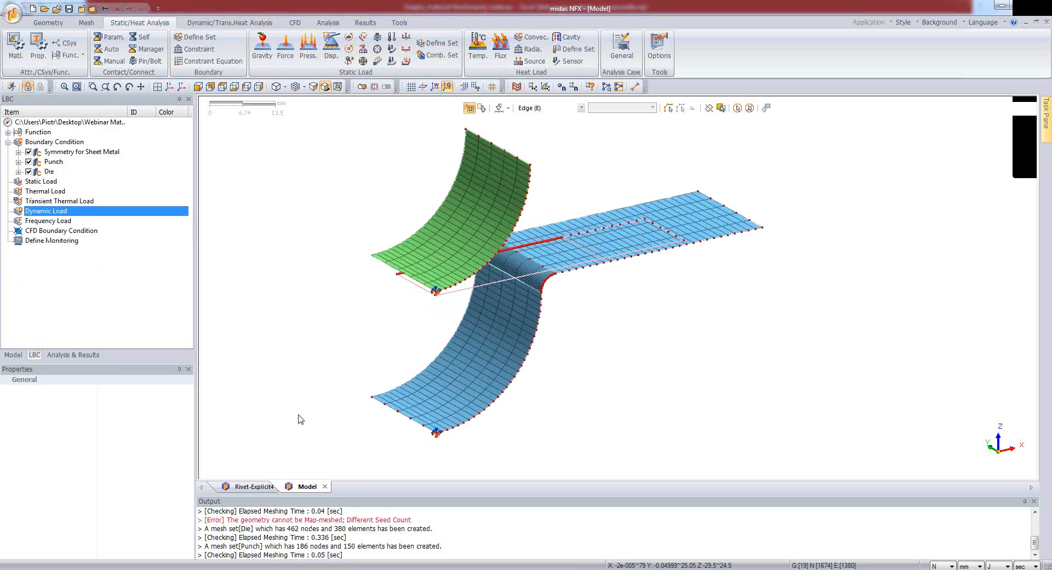
{"action": "scroll", "coordinate": [361, 401], "scroll_direction": "down", "scroll_amount": 2}
{"action": "scroll", "coordinate": [323, 394], "scroll_direction": "up", "scroll_amount": 2}
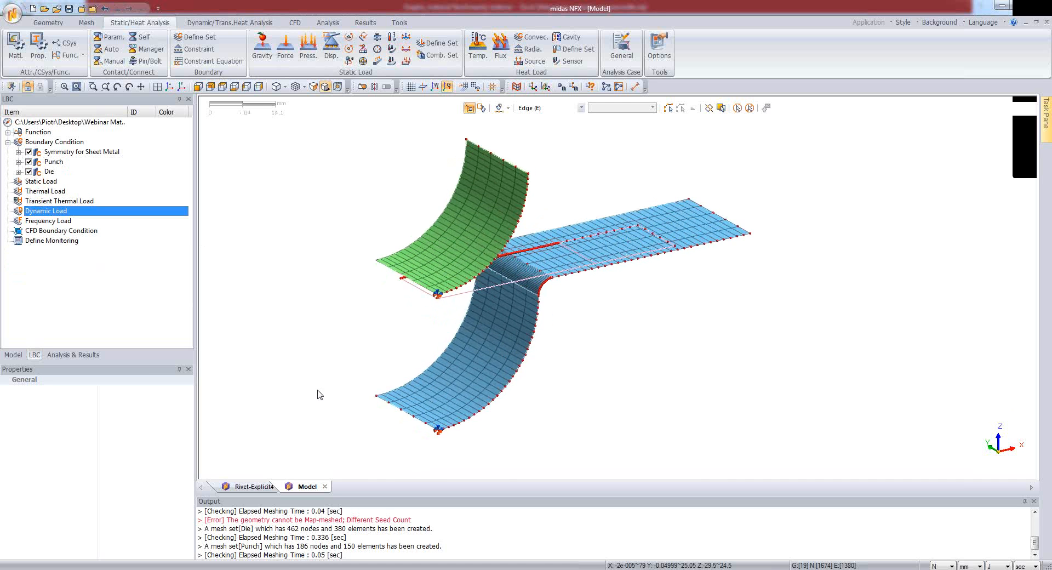
- Start a new time function and name it Loading
{"action": "left_click", "coordinate": [8, 132]}
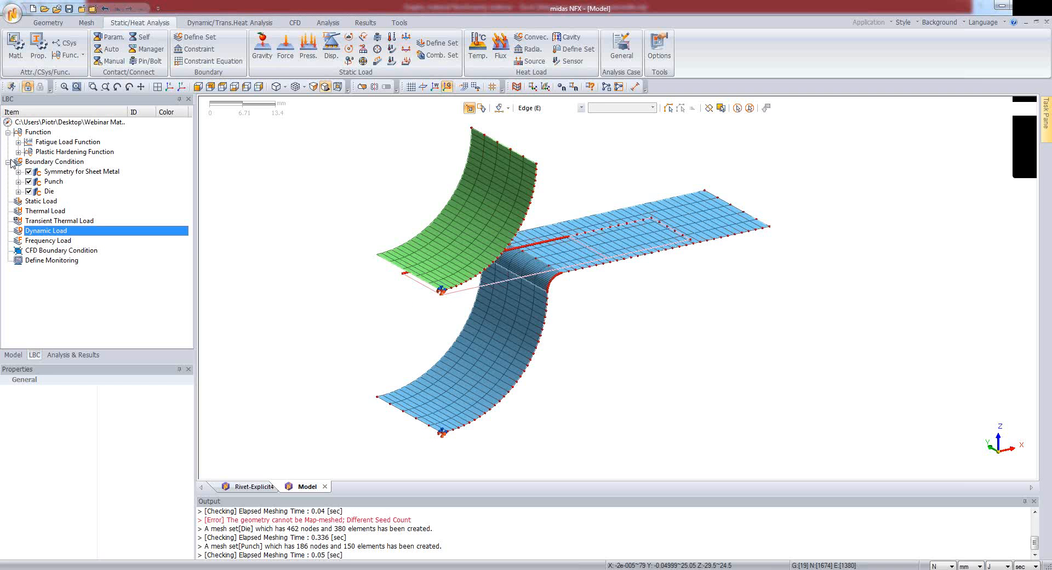
{"action": "right_click", "coordinate": [38, 135]}
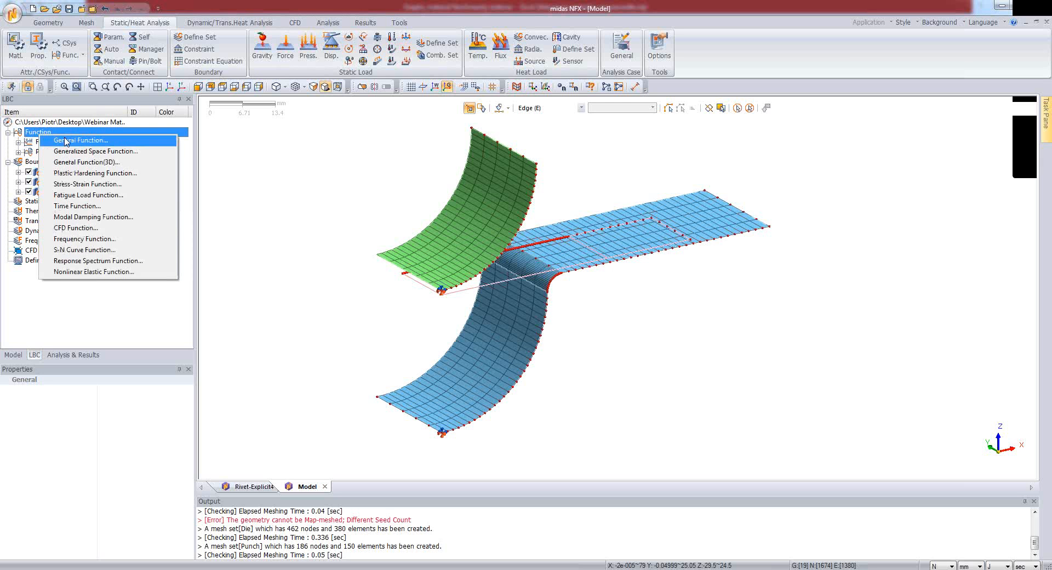
{"action": "left_click", "coordinate": [85, 207]}
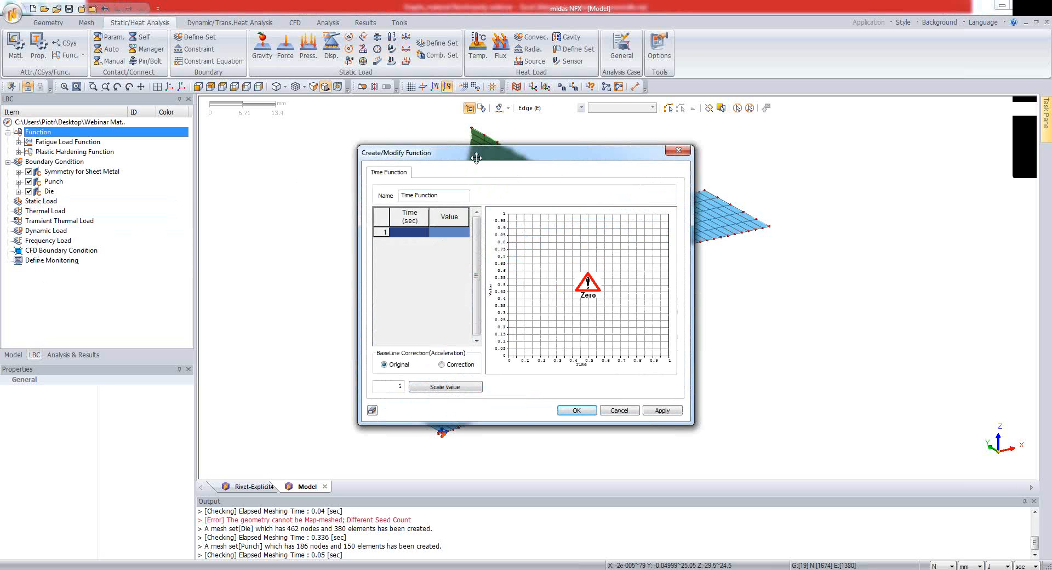
{"action": "left_click_drag", "start_coordinate": [475, 158], "coordinate": [207, 136]}
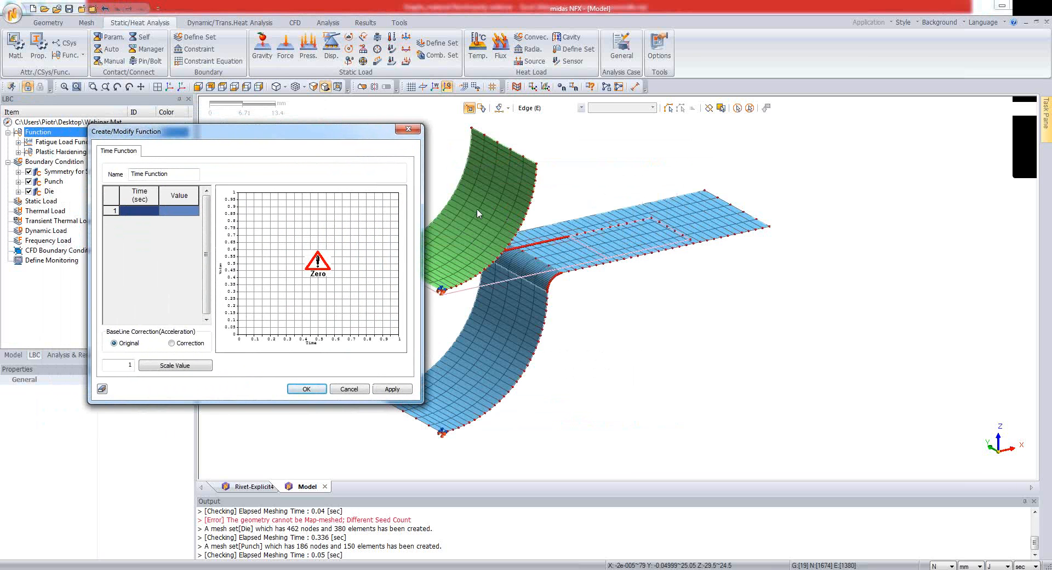
{"action": "left_click_drag", "start_coordinate": [337, 132], "coordinate": [327, 143]}
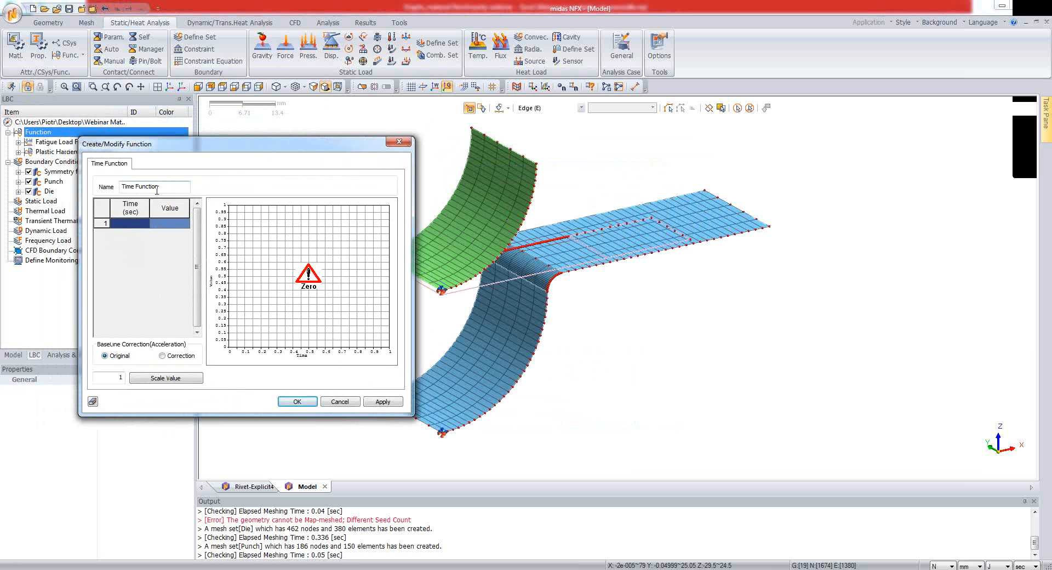
{"action": "left_click_drag", "start_coordinate": [162, 188], "coordinate": [119, 196]}
{"action": "left_click_drag", "start_coordinate": [165, 187], "coordinate": [105, 187]}
{"action": "type", "text": "Loading"}
- Define the Loading function with value 0 at 0 s and -28.5 at 1 s, and save it
{"action": "left_click", "coordinate": [143, 235]}
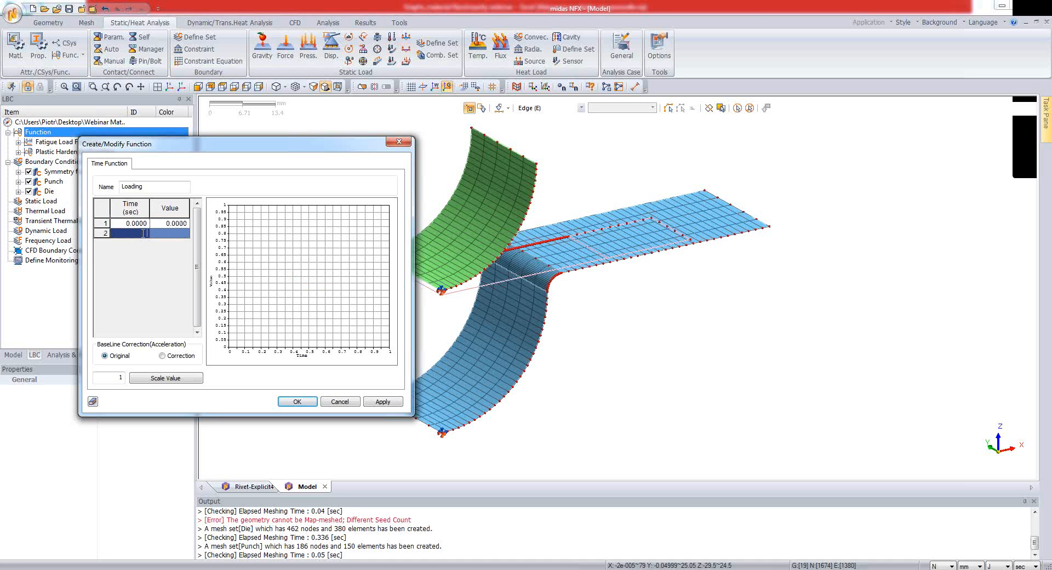
{"action": "type", "text": "1"}
{"action": "key", "text": "Tab"}
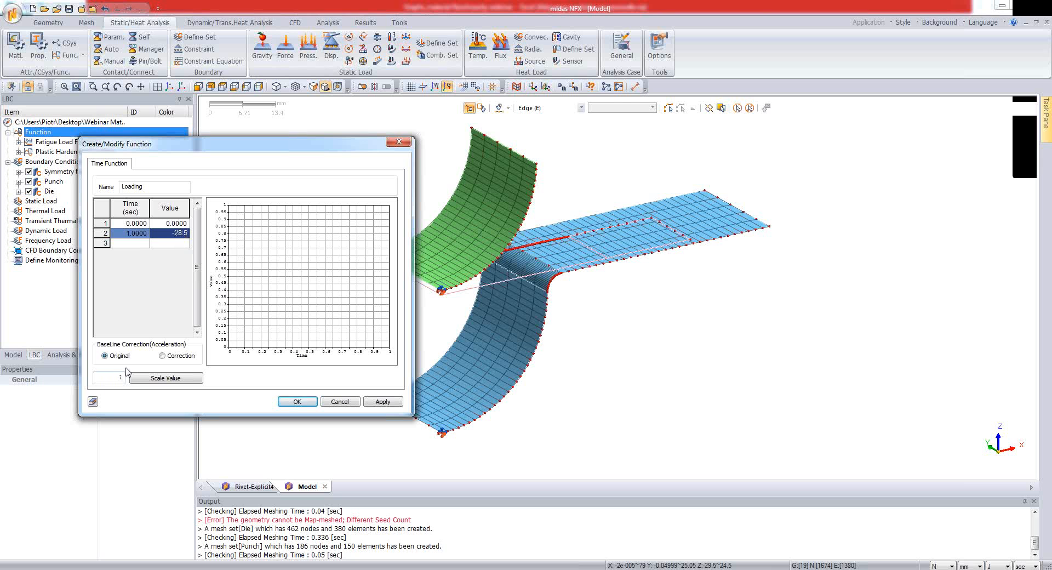
{"action": "key", "text": "Return"}
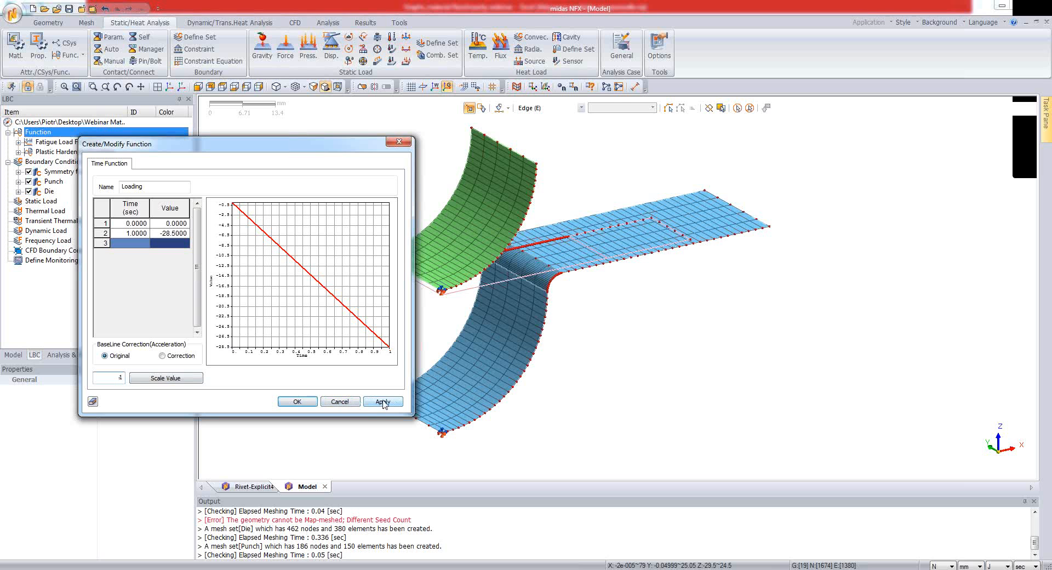
{"action": "left_click", "coordinate": [297, 403]}
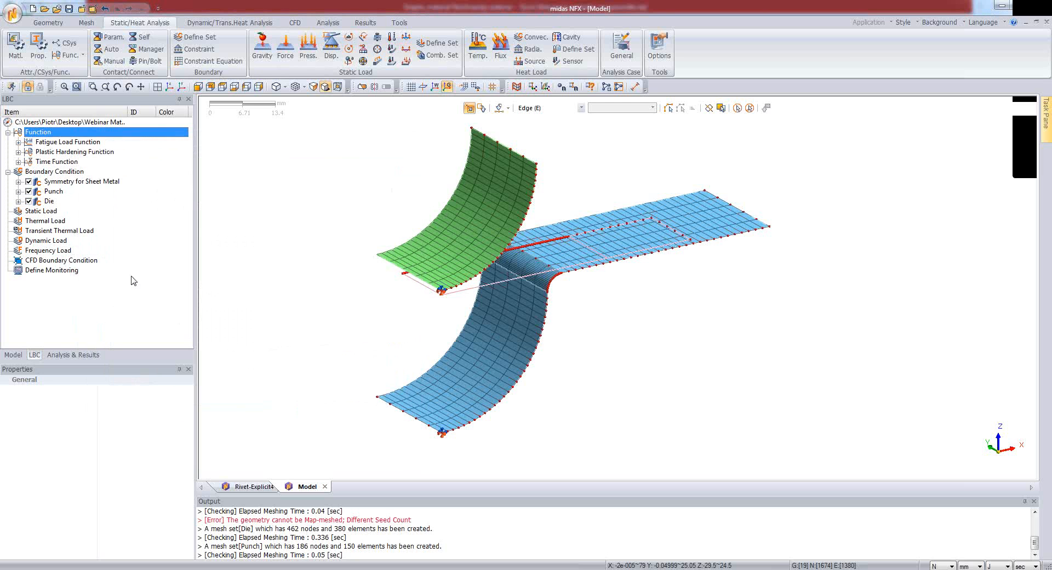
- Add a second time function alongside Loading and name it Unloading
{"action": "left_click", "coordinate": [18, 162]}
{"action": "left_click", "coordinate": [76, 173]}
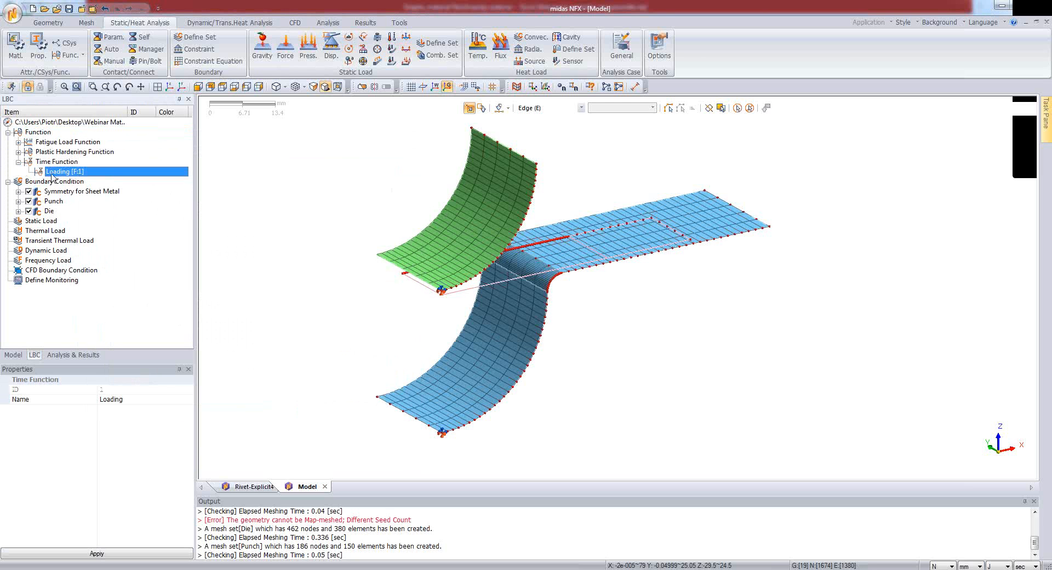
{"action": "right_click", "coordinate": [69, 162]}
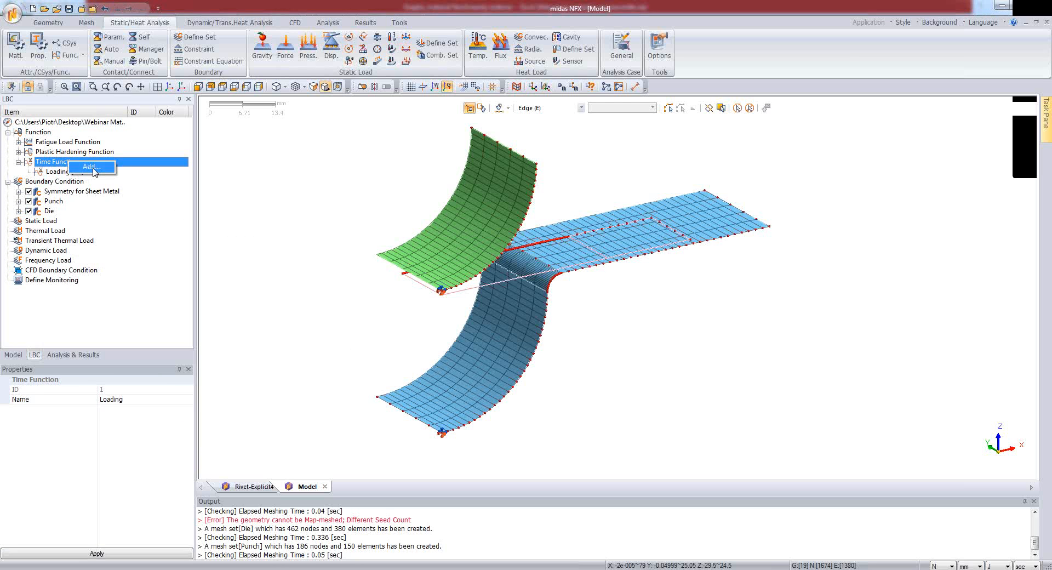
{"action": "left_click", "coordinate": [88, 166]}
{"action": "left_click_drag", "start_coordinate": [410, 164], "coordinate": [308, 181]}
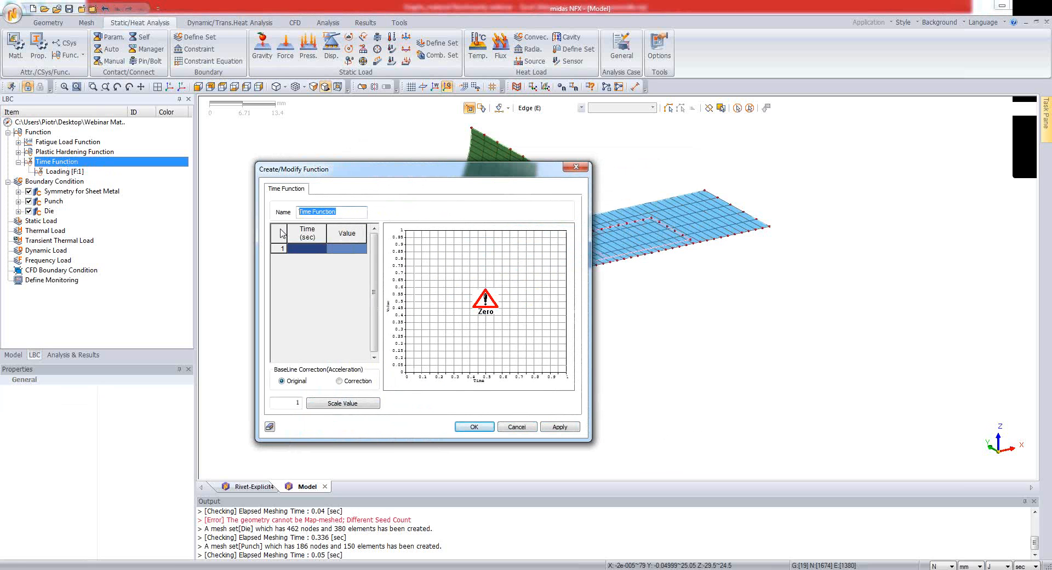
{"action": "type", "text": "Un"}
- Define the Unloading function with value -28.5 at 1 s and 0 at 2 s, and save it
{"action": "type", "text": "1"}
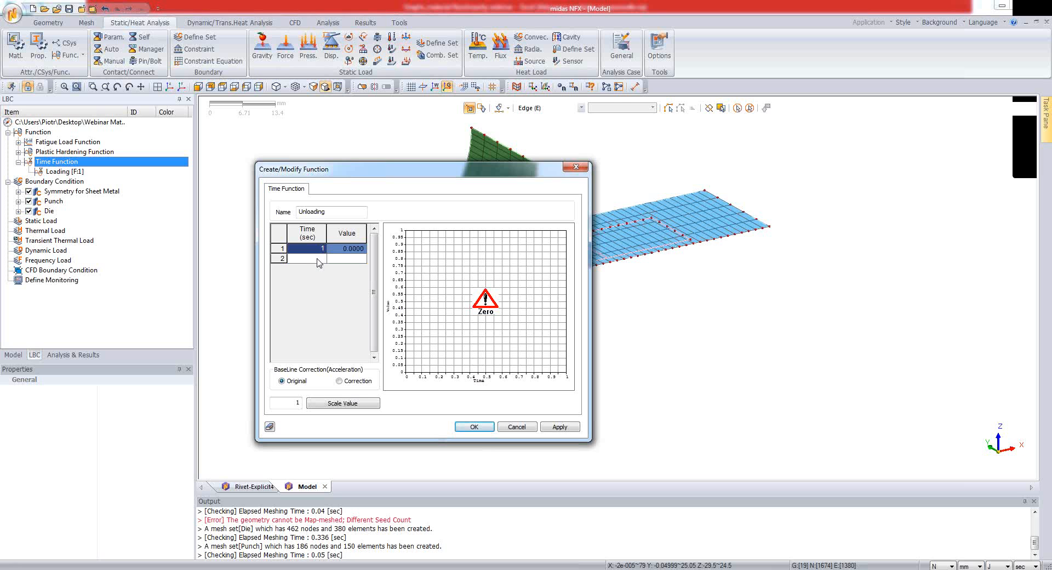
{"action": "key", "text": "Return"}
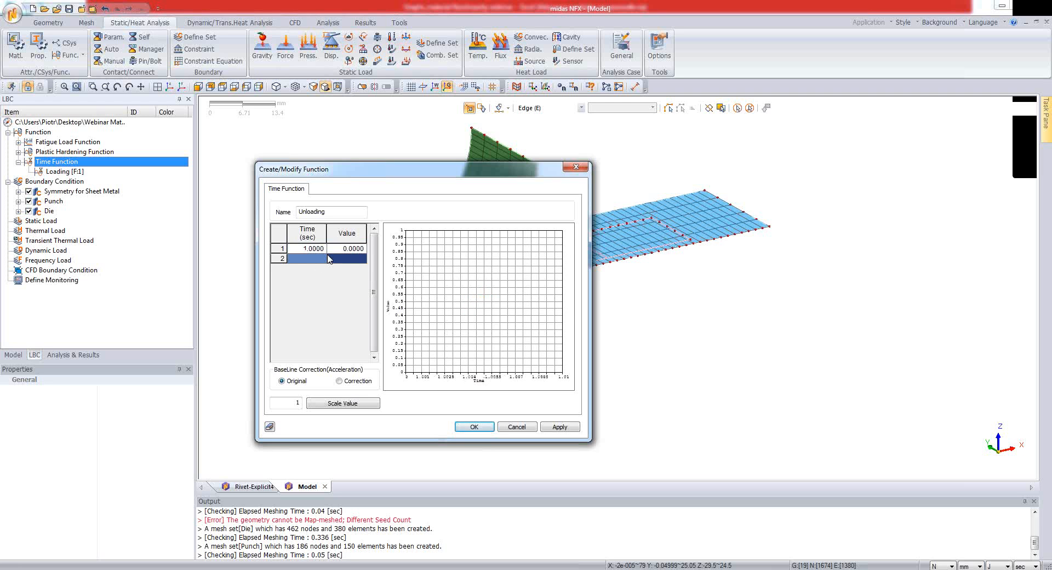
{"action": "double_click", "coordinate": [337, 252]}
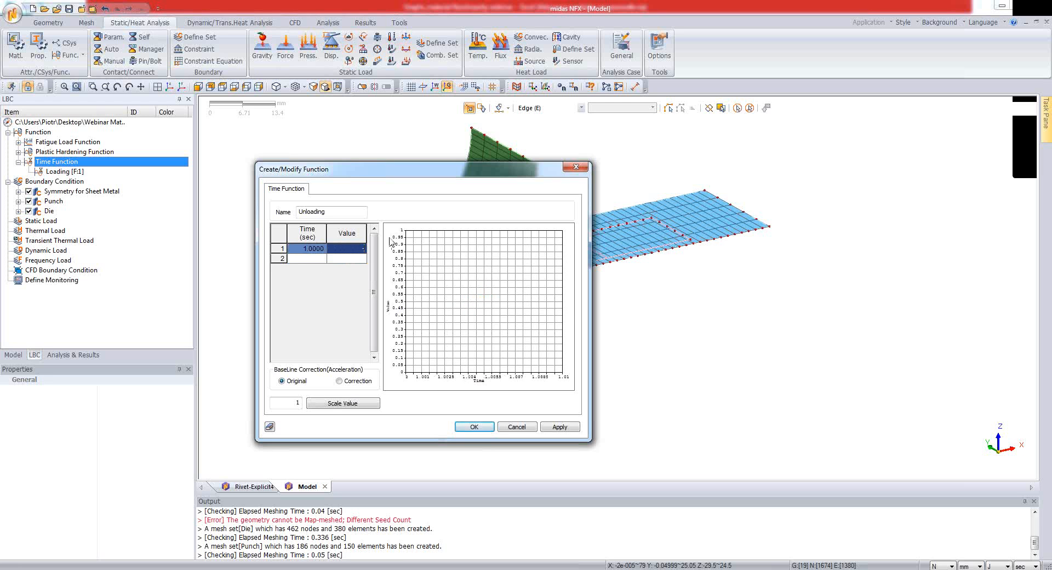
{"action": "left_click", "coordinate": [317, 259]}
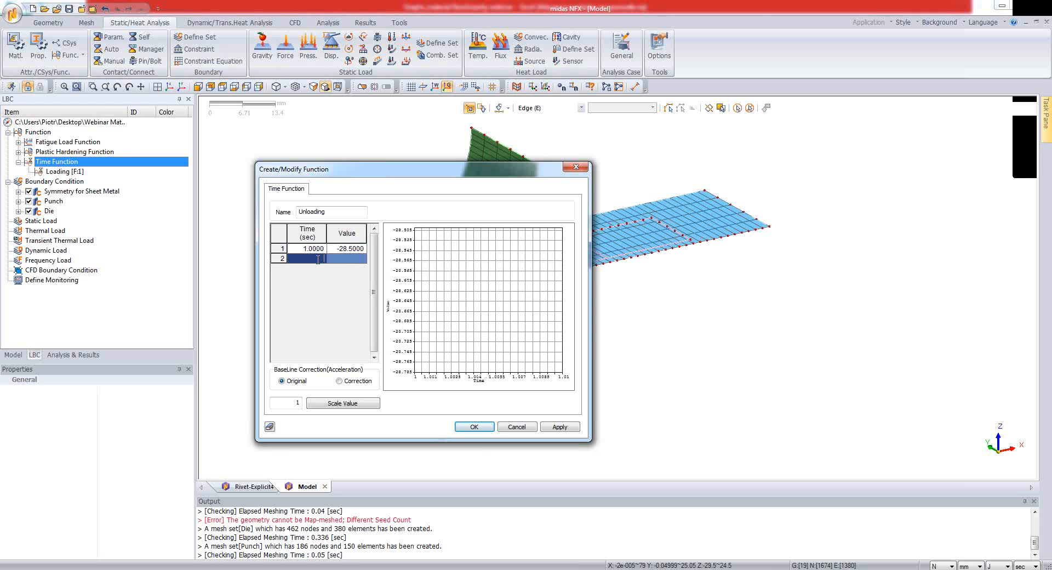
{"action": "type", "text": "2"}
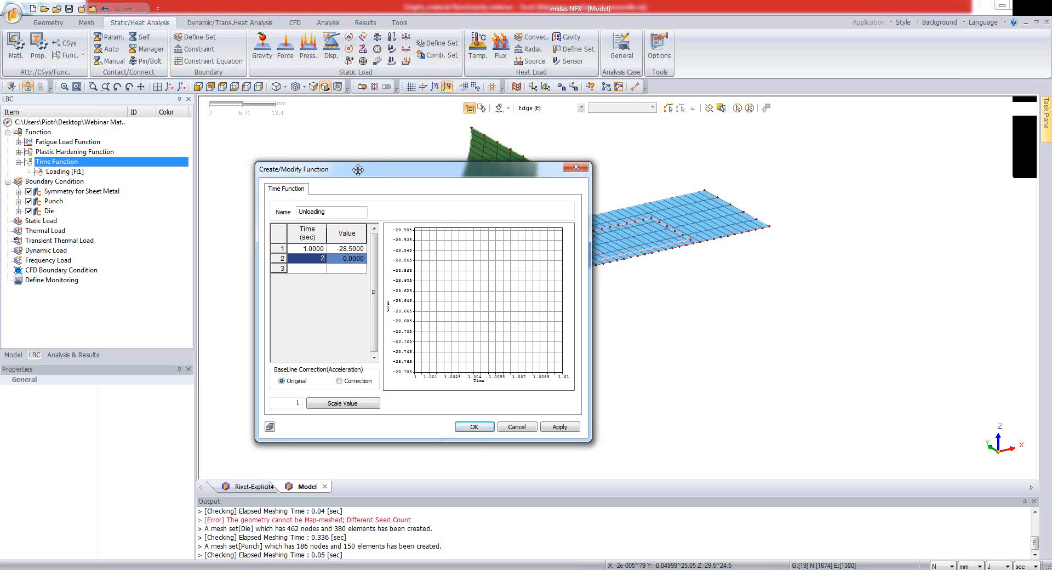
{"action": "left_click_drag", "start_coordinate": [358, 169], "coordinate": [386, 159]}
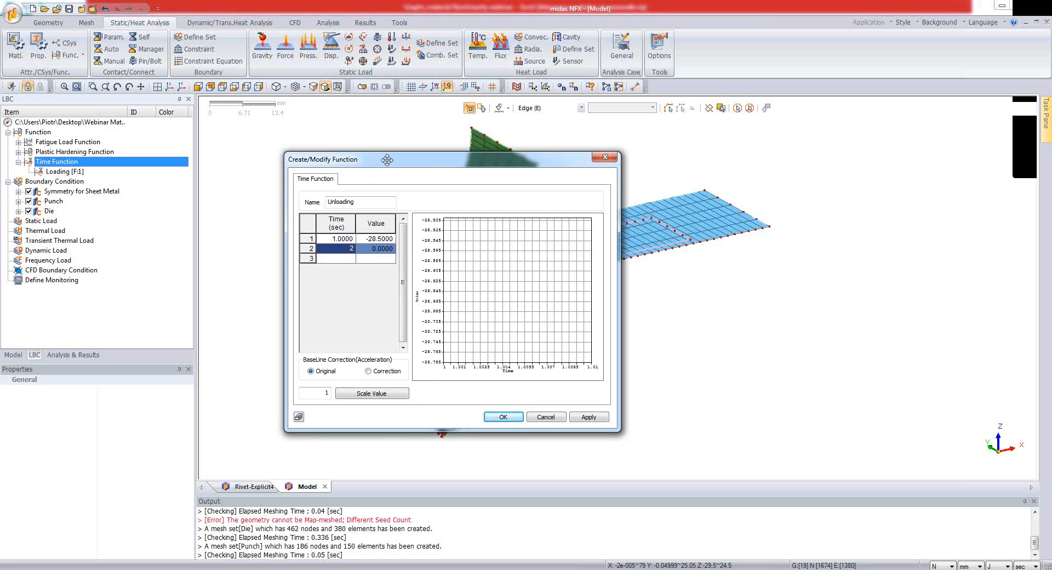
{"action": "left_click", "coordinate": [337, 259]}
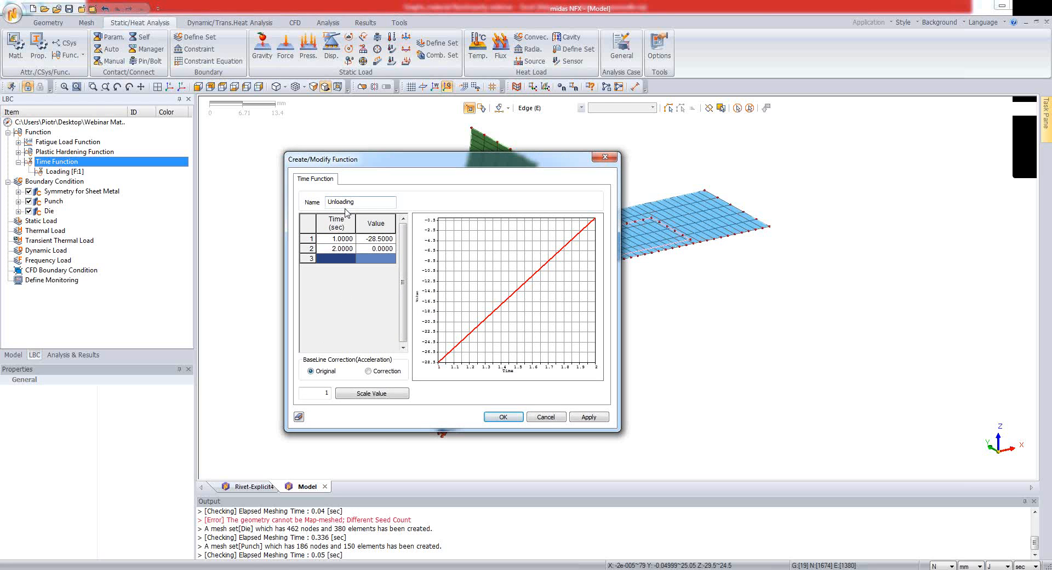
{"action": "left_click", "coordinate": [503, 416]}
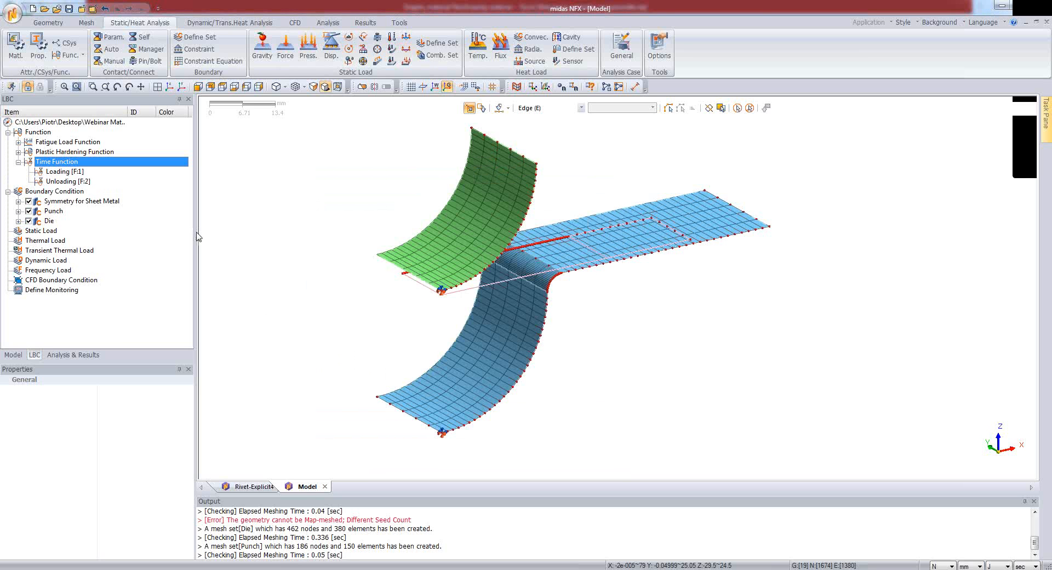
- Start a time dependent nodal displacement in a dynamic load set named Loading, driven by the Loading time function
{"action": "right_click", "coordinate": [51, 264]}
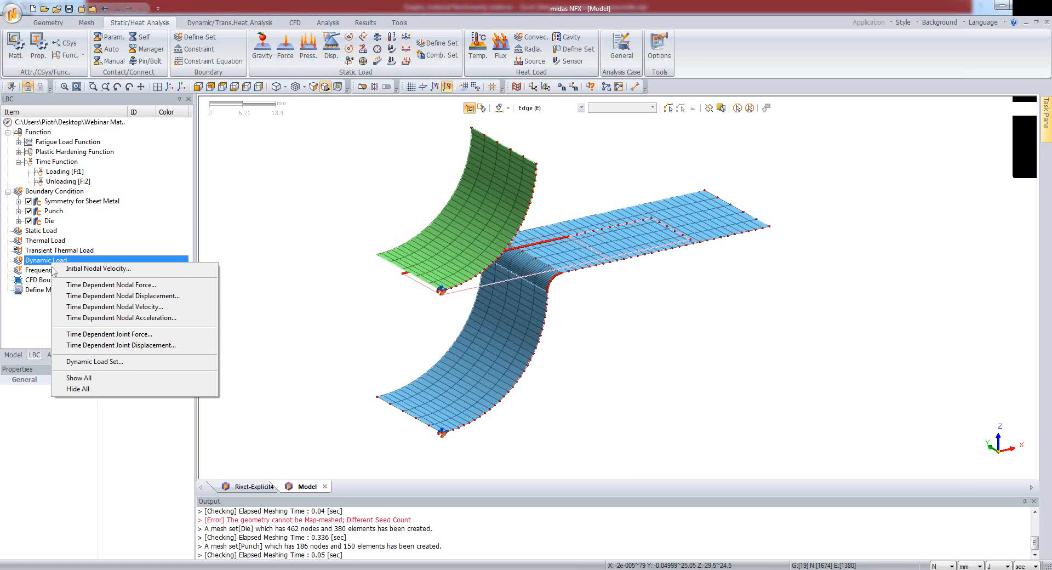
{"action": "left_click", "coordinate": [137, 296]}
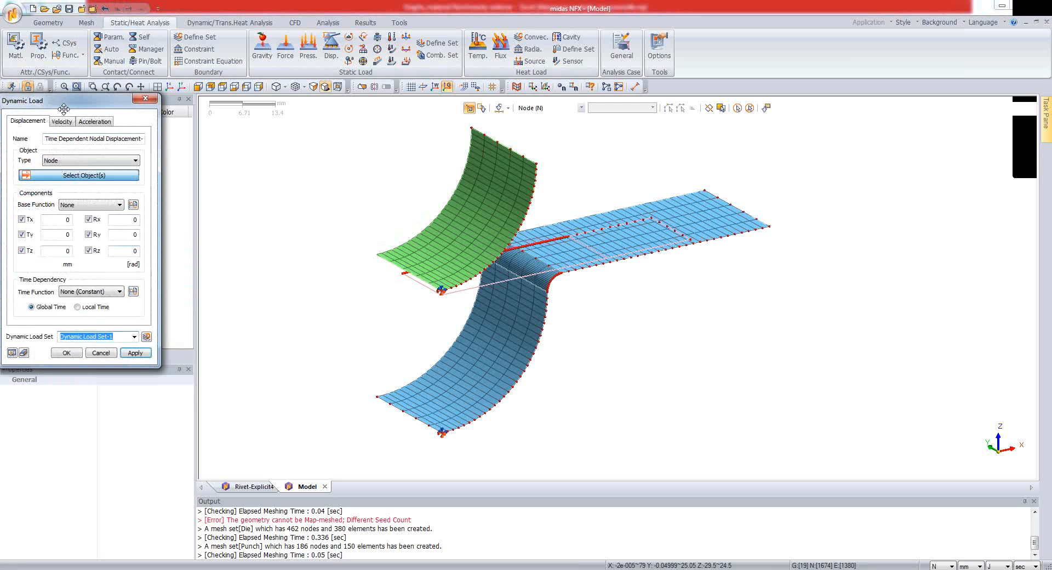
{"action": "left_click_drag", "start_coordinate": [64, 104], "coordinate": [173, 133]}
{"action": "left_click", "coordinate": [153, 162]}
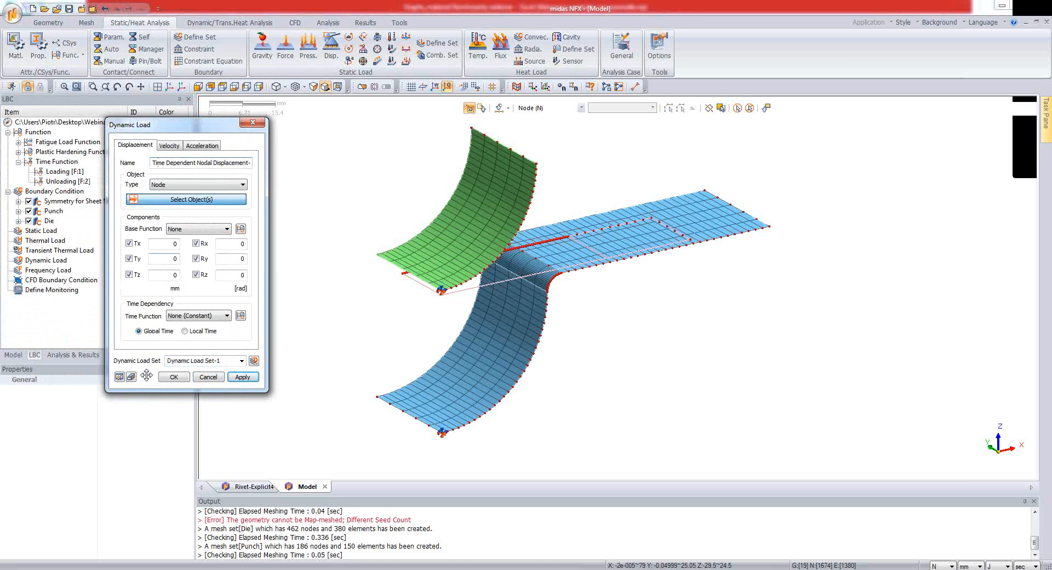
{"action": "left_click", "coordinate": [168, 360]}
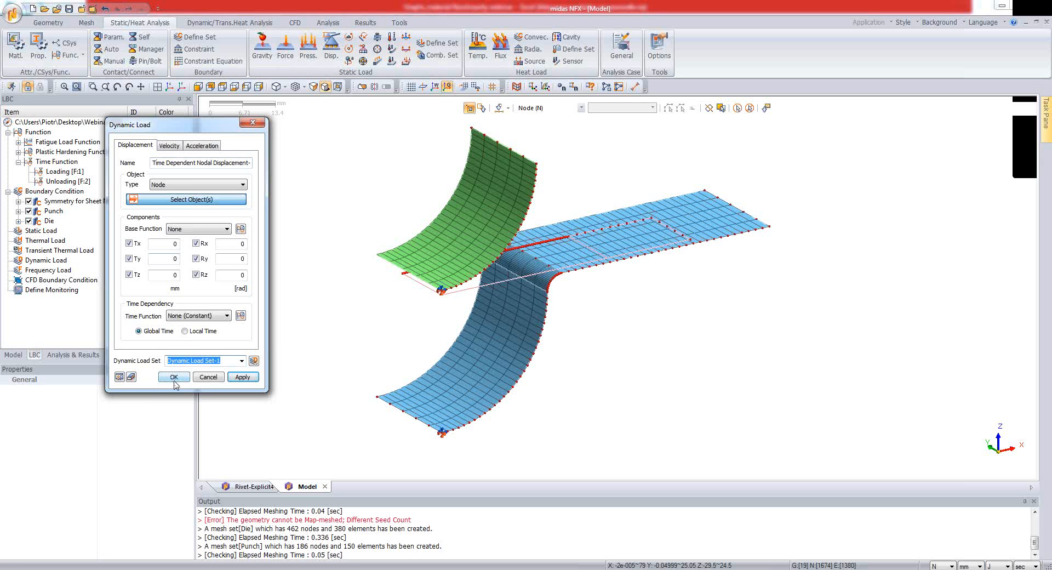
{"action": "type", "text": "Loading"}
{"action": "left_click", "coordinate": [212, 316]}
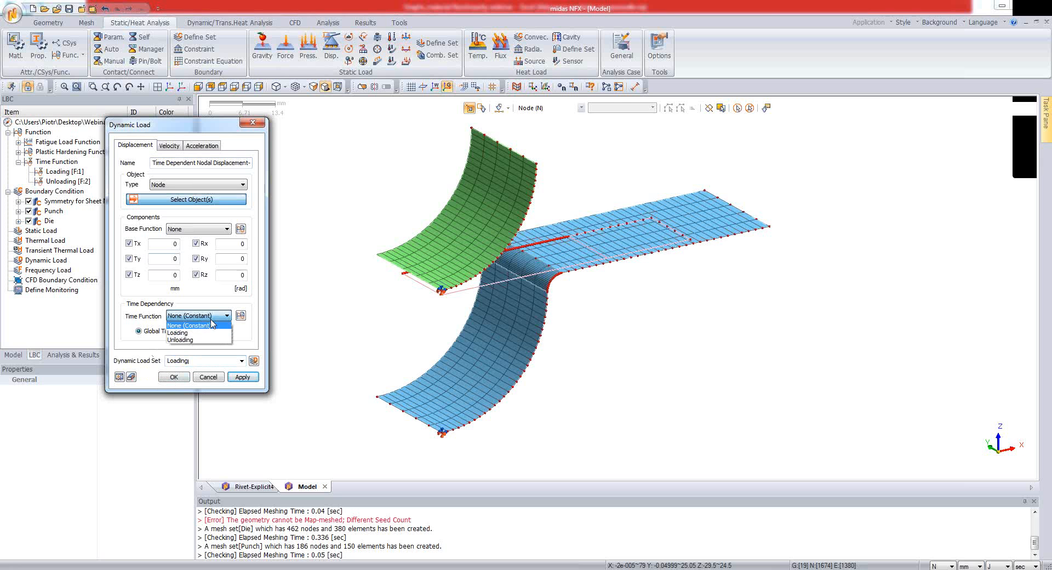
{"action": "left_click", "coordinate": [181, 333]}
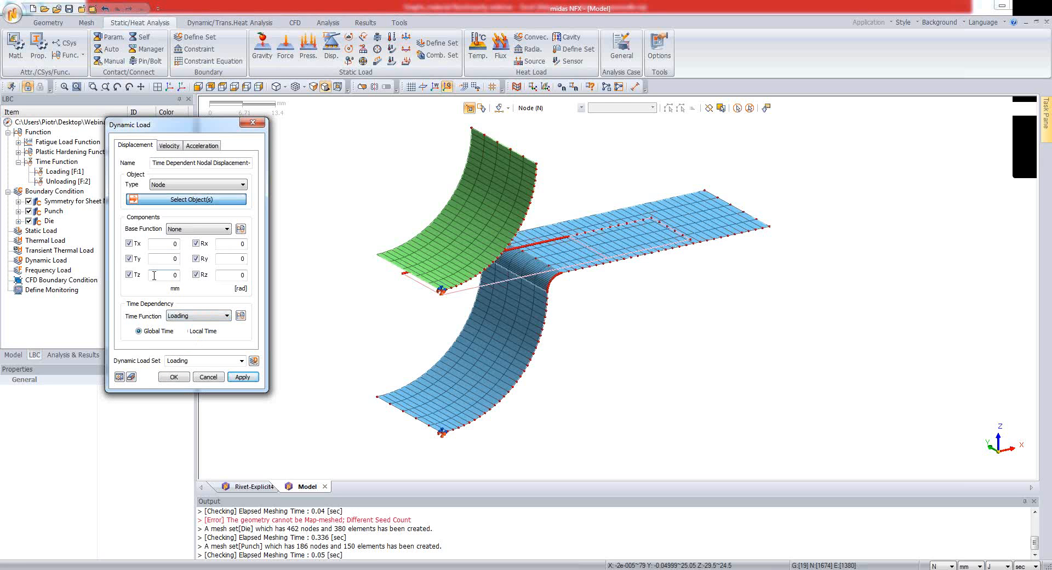
- Restrict the displacement to the Tz component with a value of 1 mm, disabling Tx, Ty, Rx, Ry and Rz
{"action": "left_click", "coordinate": [129, 259]}
{"action": "left_click", "coordinate": [130, 243]}
{"action": "left_click", "coordinate": [196, 244]}
{"action": "left_click", "coordinate": [195, 258]}
{"action": "left_click", "coordinate": [197, 274]}
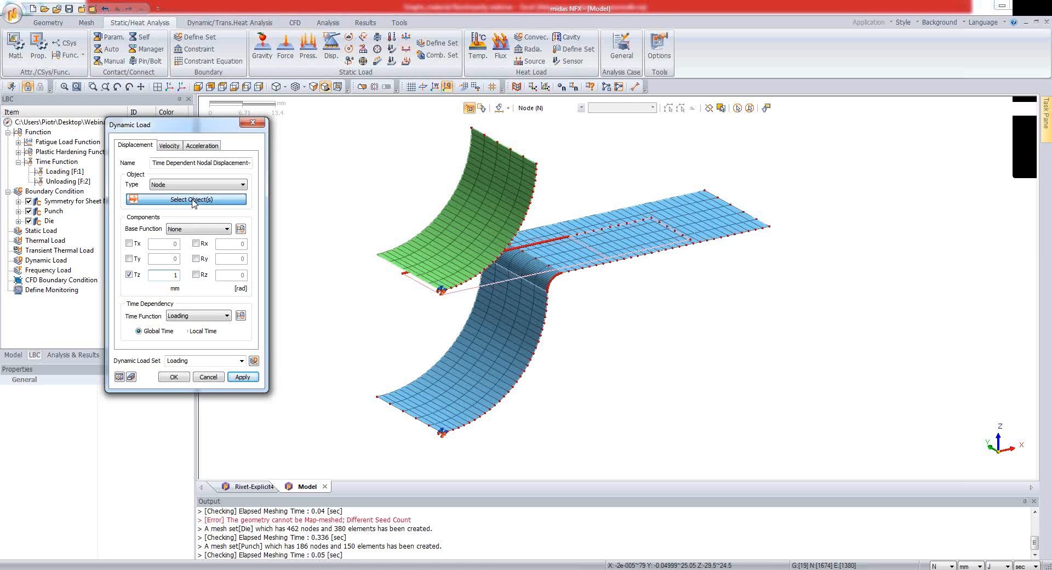
- Apply the Loading displacement to the punch's lowest corner node
{"action": "left_click", "coordinate": [374, 311]}
{"action": "scroll", "coordinate": [384, 311], "scroll_direction": "up", "scroll_amount": 5}
{"action": "scroll", "coordinate": [397, 311], "scroll_direction": "up", "scroll_amount": 2}
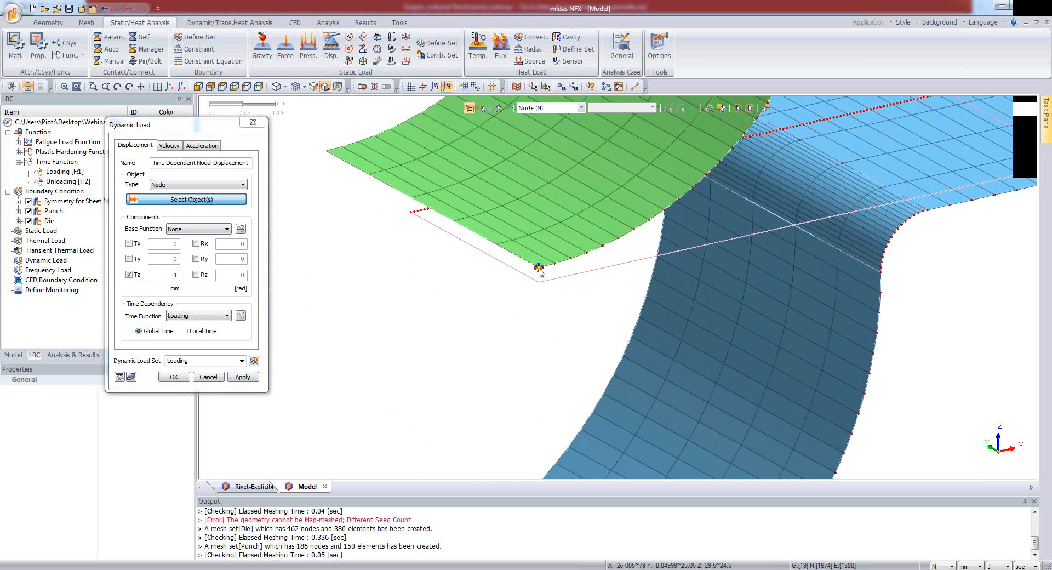
{"action": "left_click", "coordinate": [538, 268]}
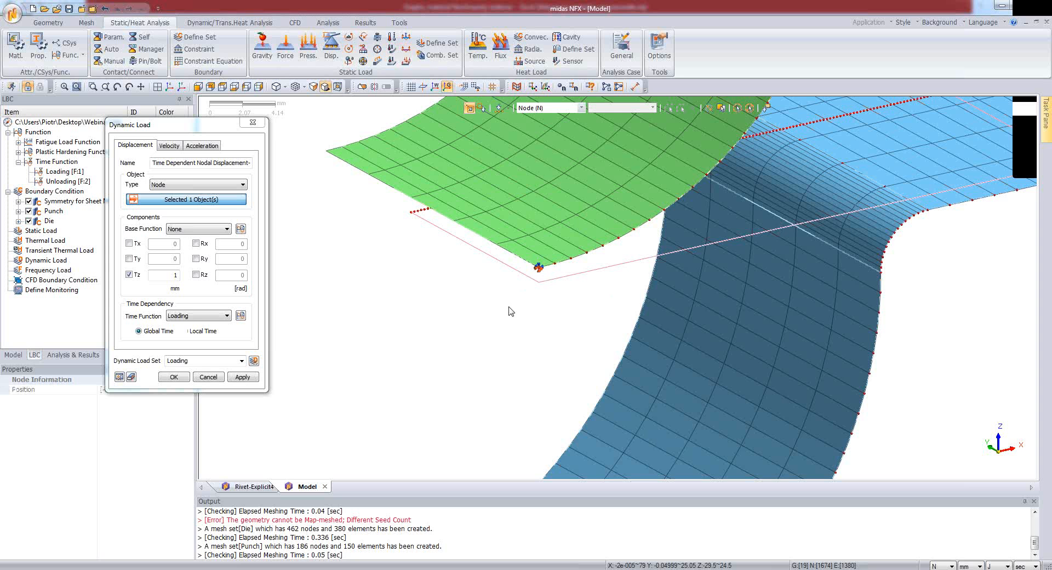
{"action": "scroll", "coordinate": [509, 308], "scroll_direction": "down", "scroll_amount": 2}
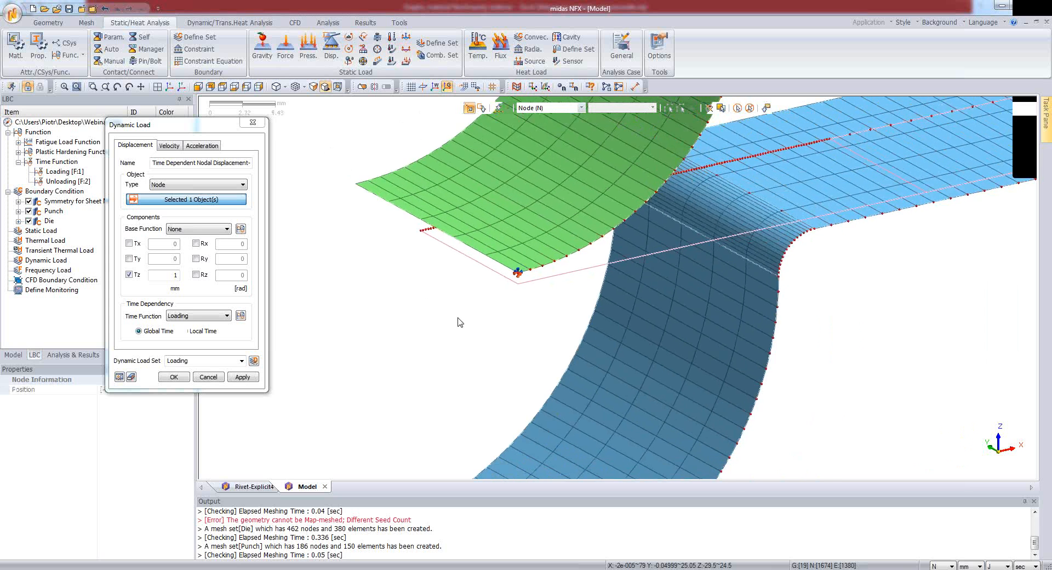
{"action": "left_click", "coordinate": [241, 377]}
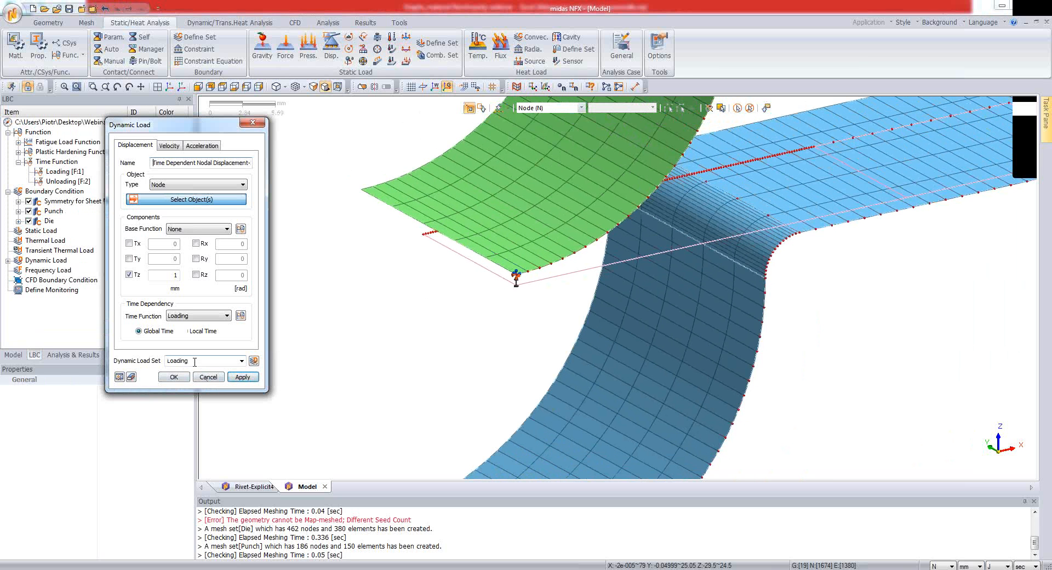
- Add an Unloading displacement to the punch's lowest corner node in a dynamic load set named Unloading, driven by the Unloading time function
{"action": "left_click_drag", "start_coordinate": [194, 362], "coordinate": [166, 360]}
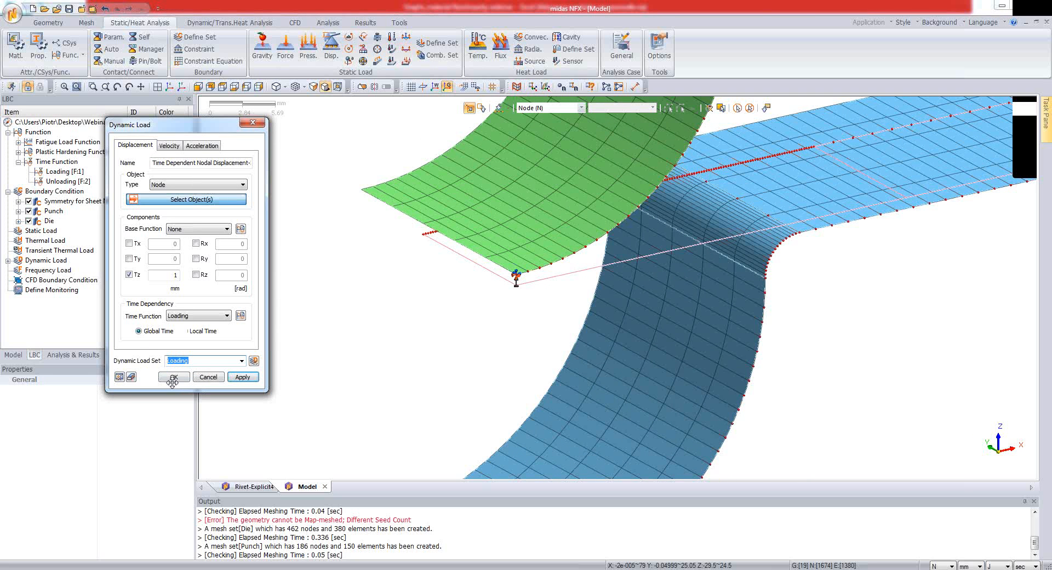
{"action": "type", "text": "Unl"}
{"action": "left_click", "coordinate": [202, 316]}
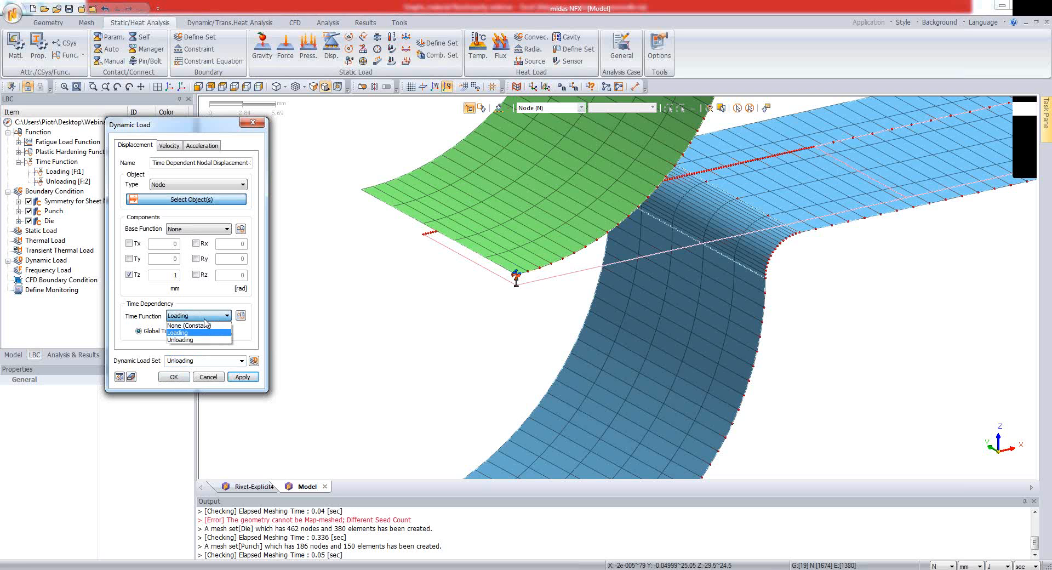
{"action": "left_click", "coordinate": [179, 340]}
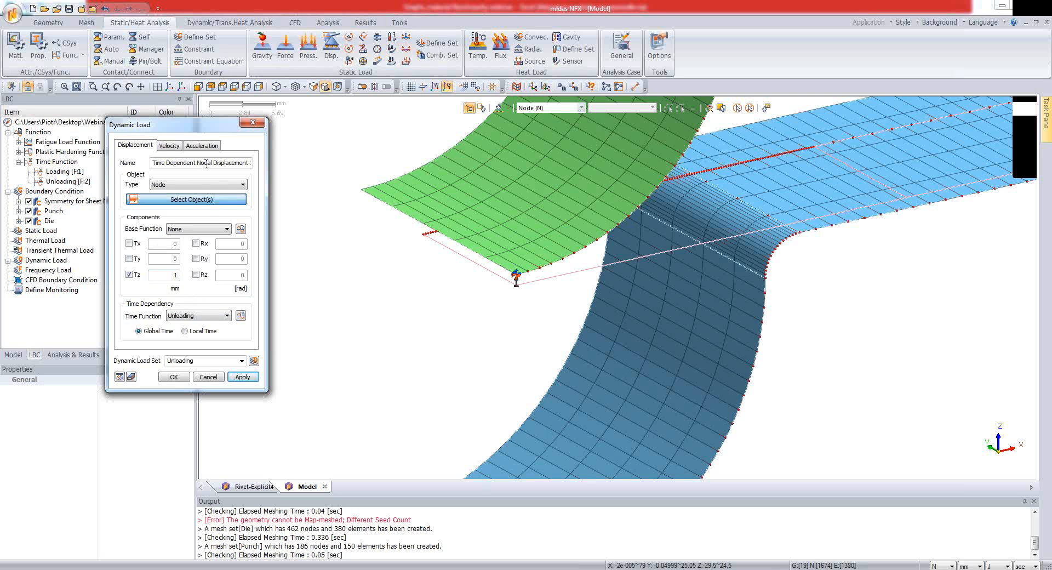
{"action": "left_click", "coordinate": [516, 277]}
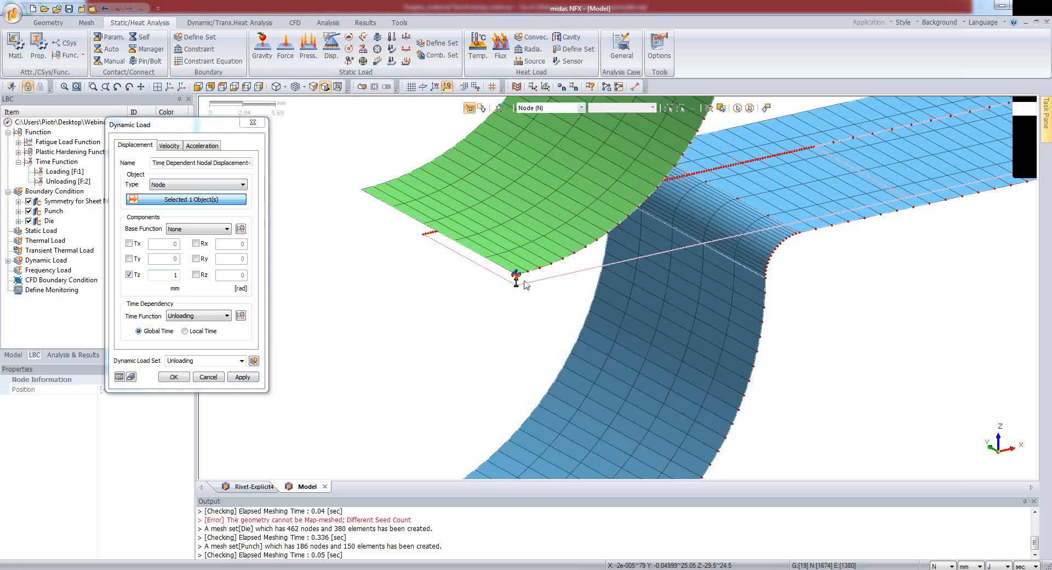
{"action": "left_click", "coordinate": [175, 377]}
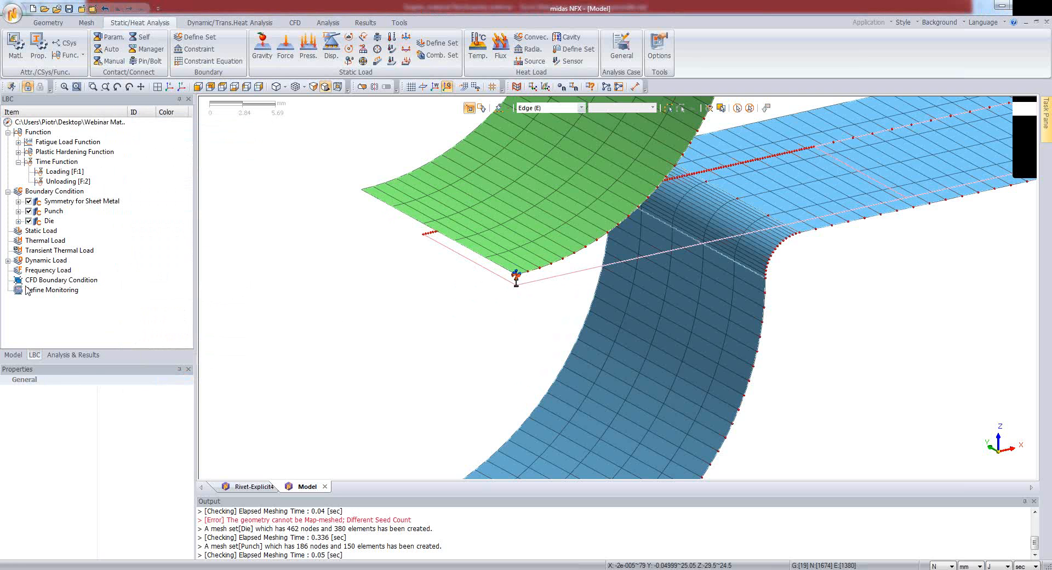
- Examine the displacements contained in the Loading and Unloading dynamic load sets and inspect the whole model
{"action": "left_click", "coordinate": [8, 260]}
{"action": "left_click", "coordinate": [18, 270]}
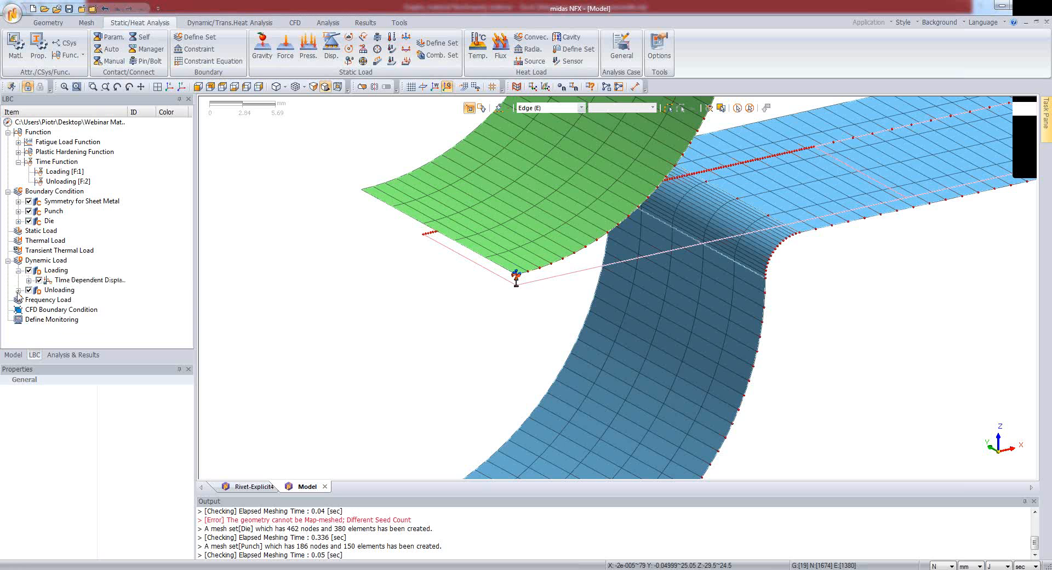
{"action": "left_click", "coordinate": [18, 289]}
{"action": "left_click", "coordinate": [29, 299]}
{"action": "left_click", "coordinate": [29, 280]}
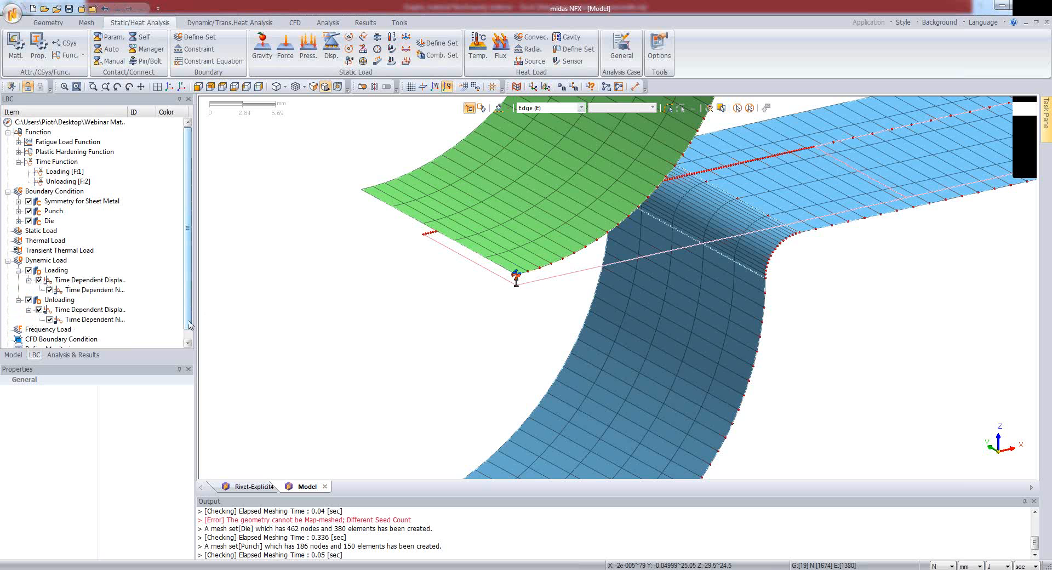
{"action": "scroll", "coordinate": [189, 327], "scroll_direction": "down", "scroll_amount": 1}
{"action": "scroll", "coordinate": [438, 328], "scroll_direction": "down", "scroll_amount": 6}
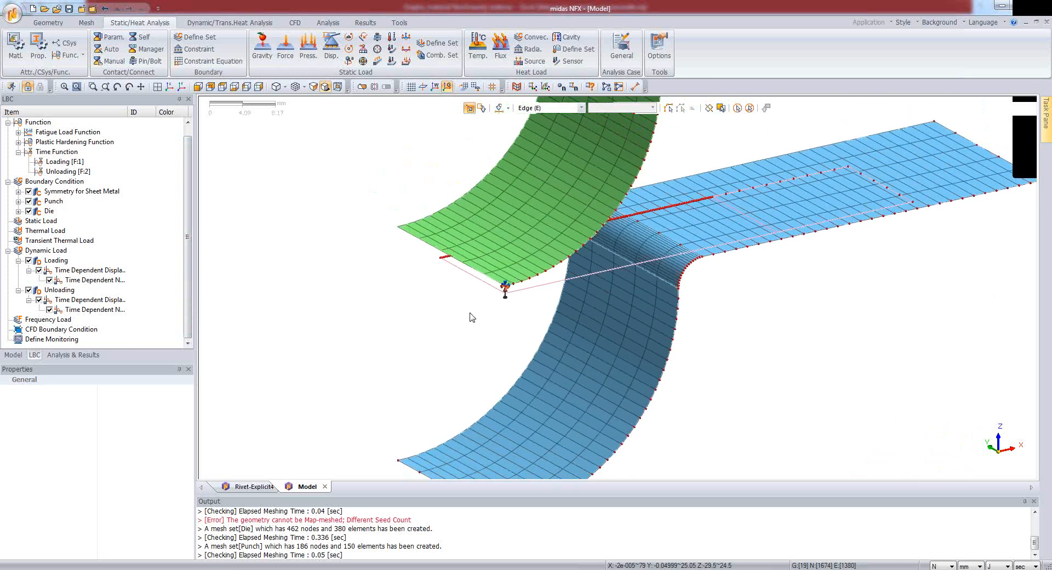
{"action": "scroll", "coordinate": [420, 331], "scroll_direction": "up", "scroll_amount": 1}
{"action": "scroll", "coordinate": [419, 332], "scroll_direction": "down", "scroll_amount": 2}
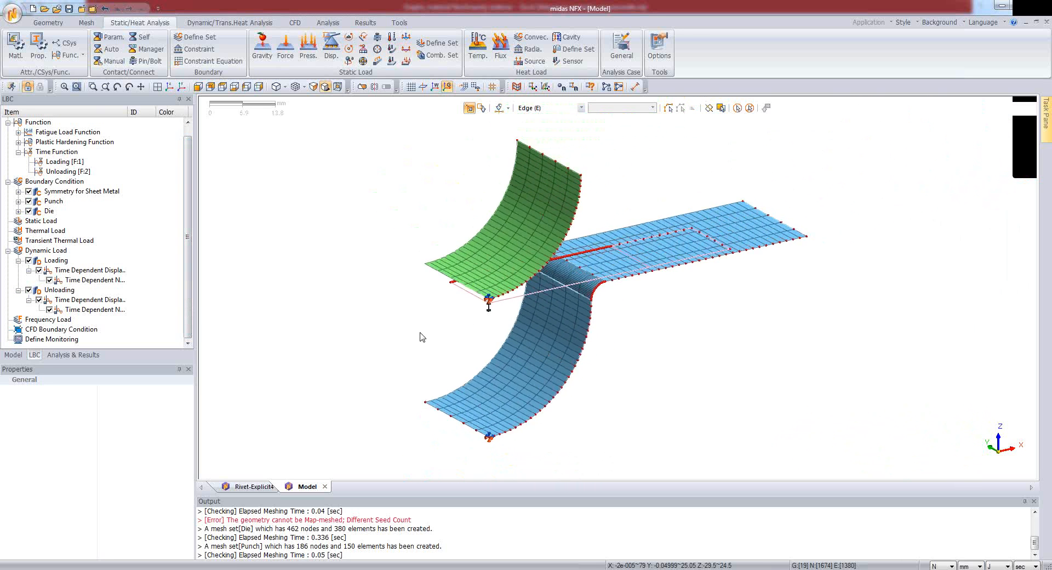
{"action": "scroll", "coordinate": [490, 345], "scroll_direction": "up", "scroll_amount": 1}
{"action": "scroll", "coordinate": [512, 337], "scroll_direction": "down", "scroll_amount": 2}
{"action": "scroll", "coordinate": [518, 216], "scroll_direction": "up", "scroll_amount": 2}
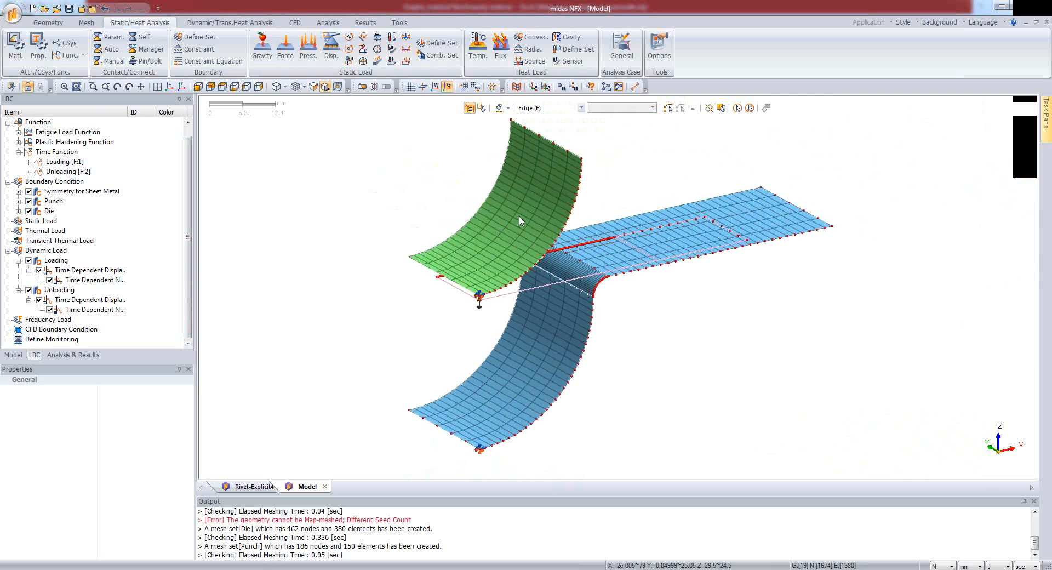
{"action": "scroll", "coordinate": [522, 257], "scroll_direction": "down", "scroll_amount": 2}
{"action": "scroll", "coordinate": [513, 186], "scroll_direction": "up", "scroll_amount": 1}
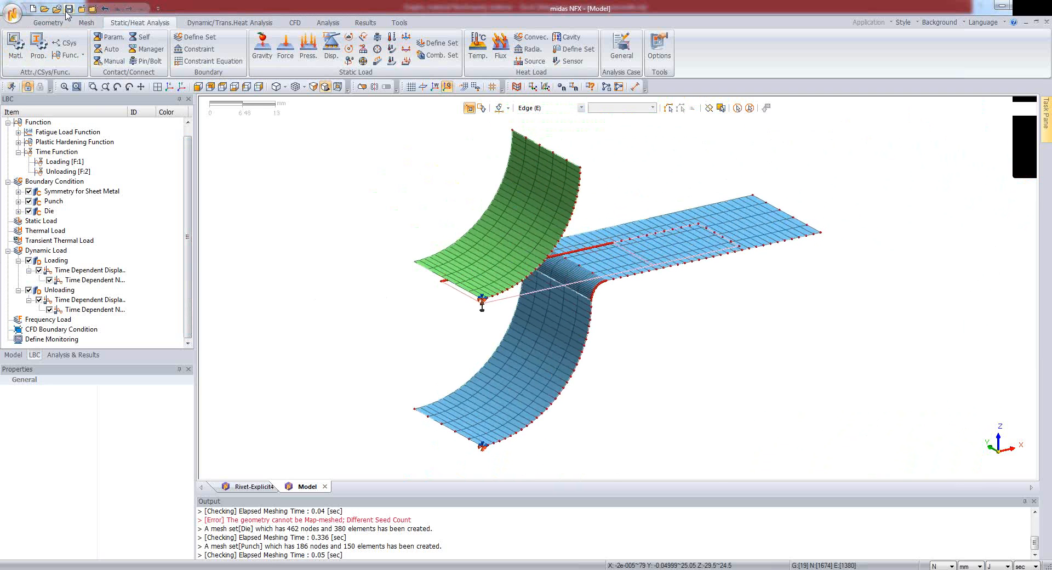
- Start a new analysis case with the Nonlinear Quasi-Static solution type
{"action": "left_click", "coordinate": [73, 355]}
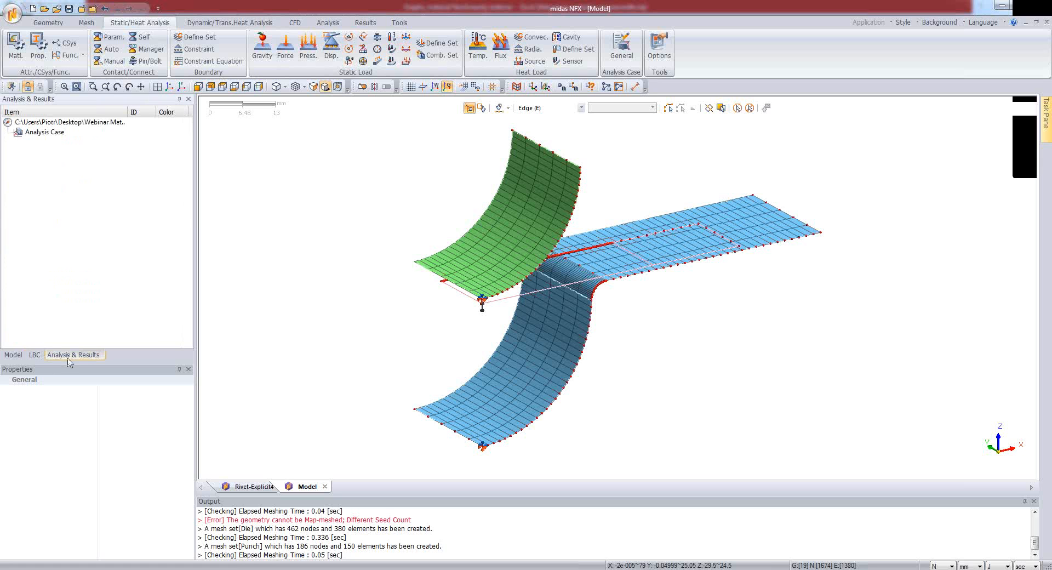
{"action": "left_click", "coordinate": [44, 134]}
{"action": "right_click", "coordinate": [46, 136]}
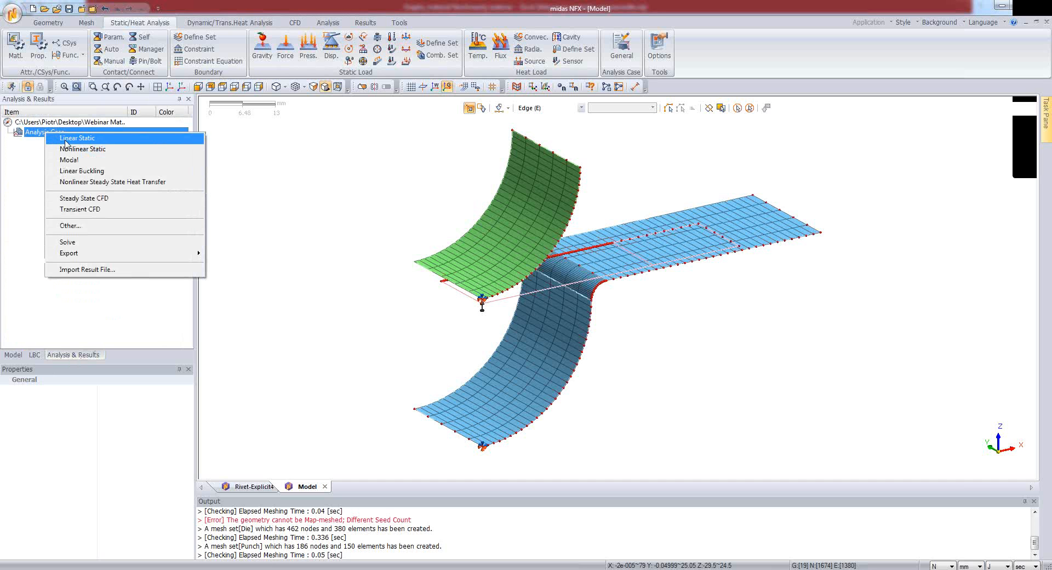
{"action": "left_click", "coordinate": [82, 226]}
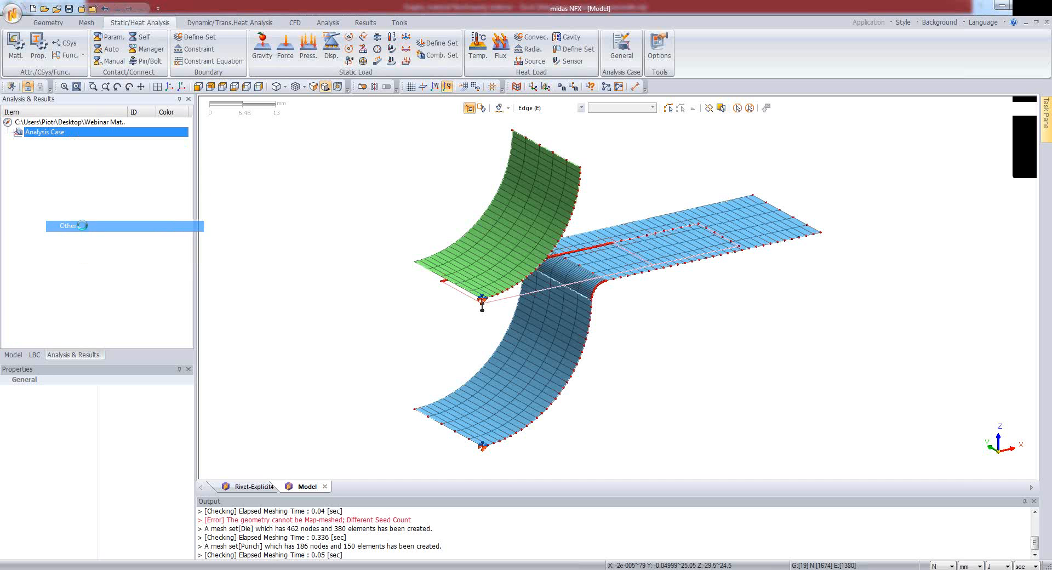
{"action": "left_click_drag", "start_coordinate": [427, 132], "coordinate": [317, 132]}
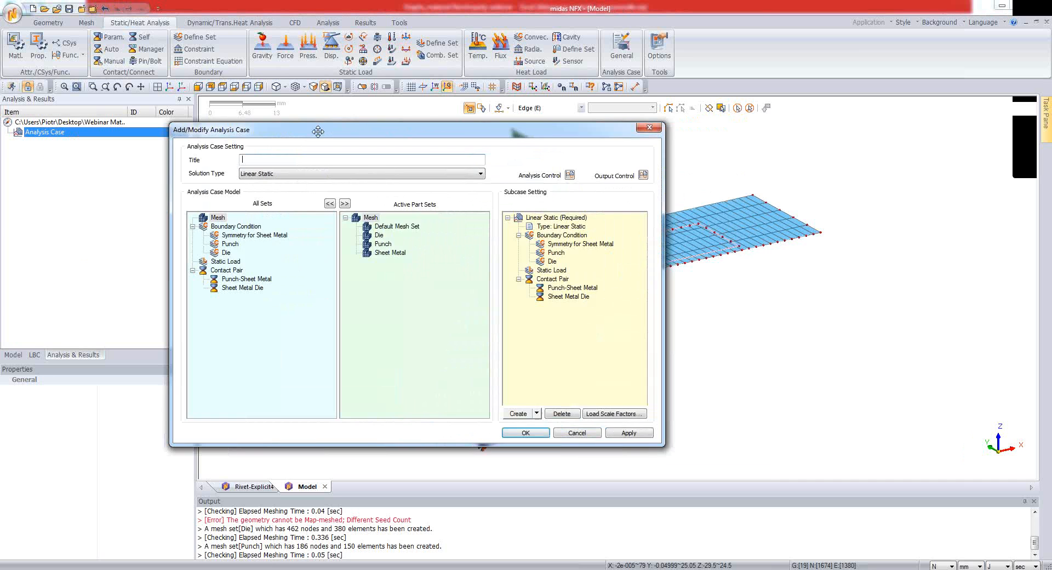
{"action": "left_click", "coordinate": [328, 174]}
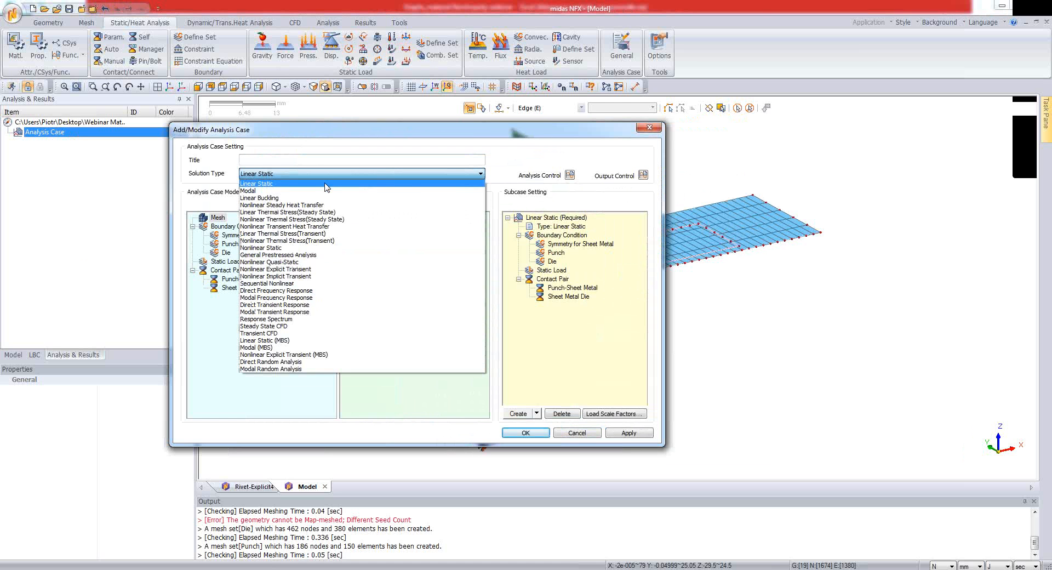
{"action": "left_click", "coordinate": [301, 262]}
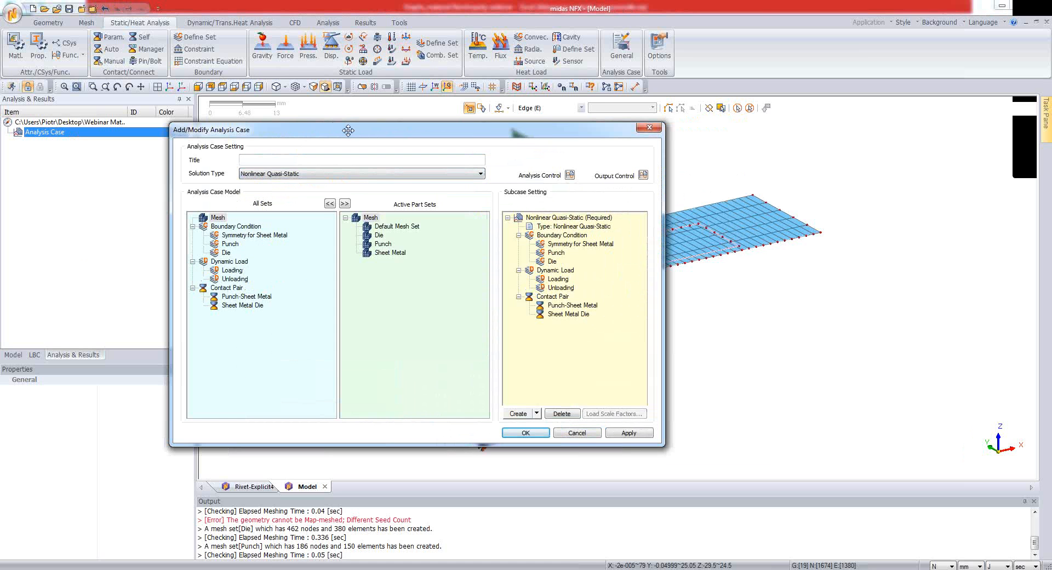
- Title the analysis case Loading
{"action": "left_click_drag", "start_coordinate": [346, 131], "coordinate": [470, 134]}
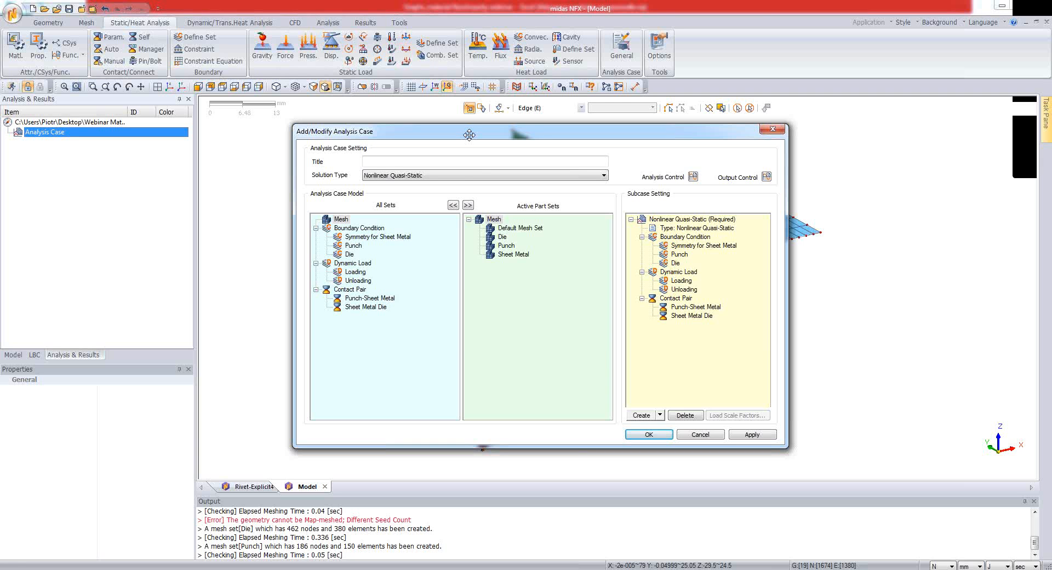
{"action": "left_click", "coordinate": [460, 171]}
{"action": "left_click", "coordinate": [461, 162]}
{"action": "left_click", "coordinate": [461, 161]}
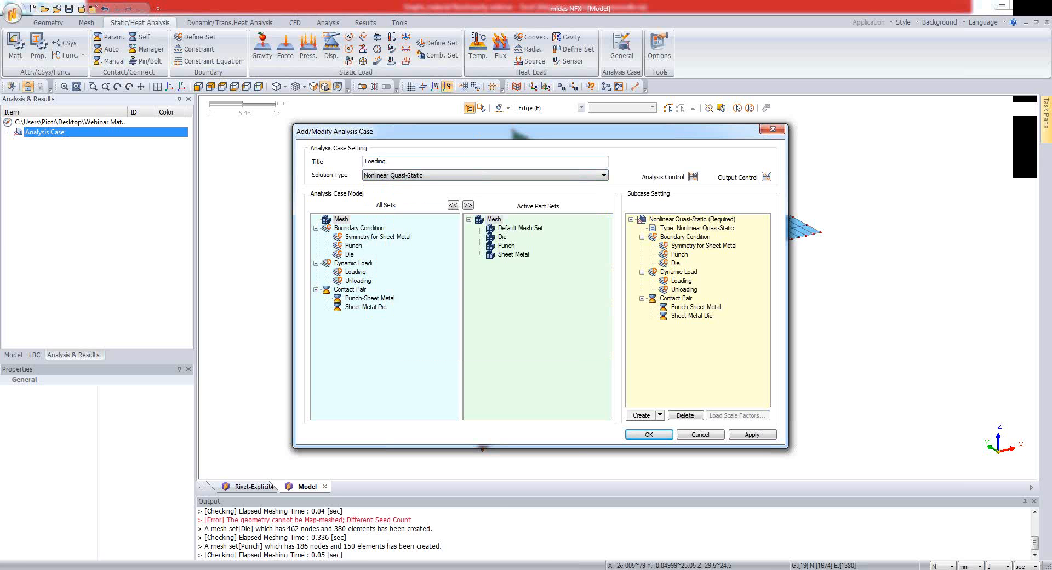
- Add a second Nonlinear Quasi-Static subcase to the analysis case and name it Unloading
{"action": "left_click", "coordinate": [679, 221]}
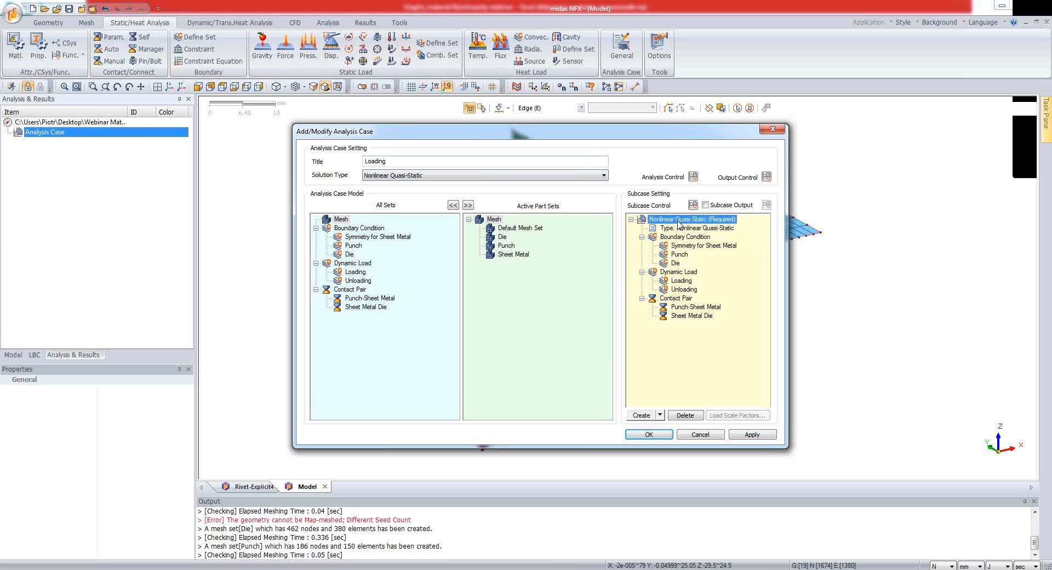
{"action": "left_click", "coordinate": [660, 414]}
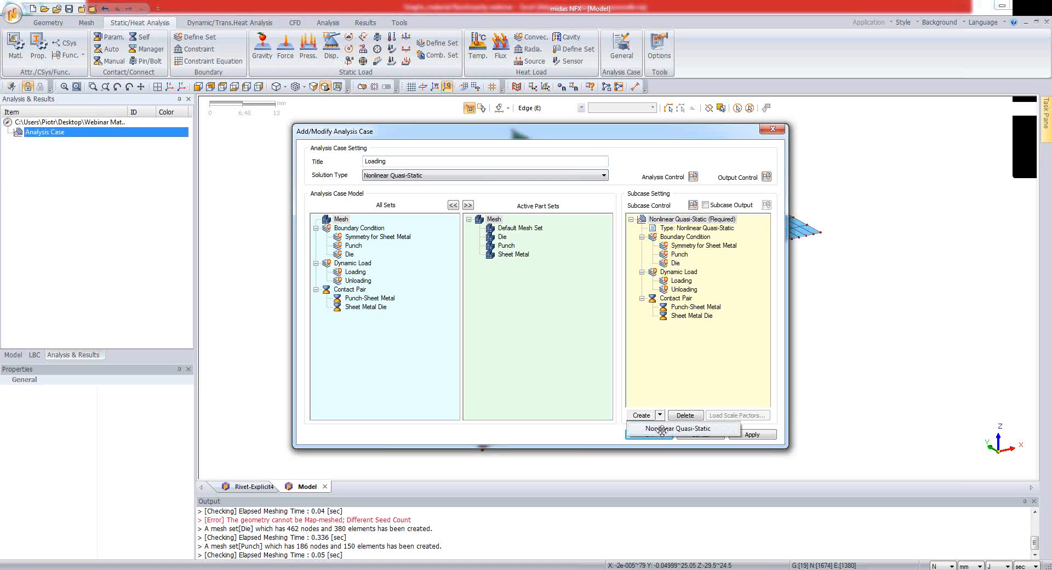
{"action": "left_click", "coordinate": [659, 428]}
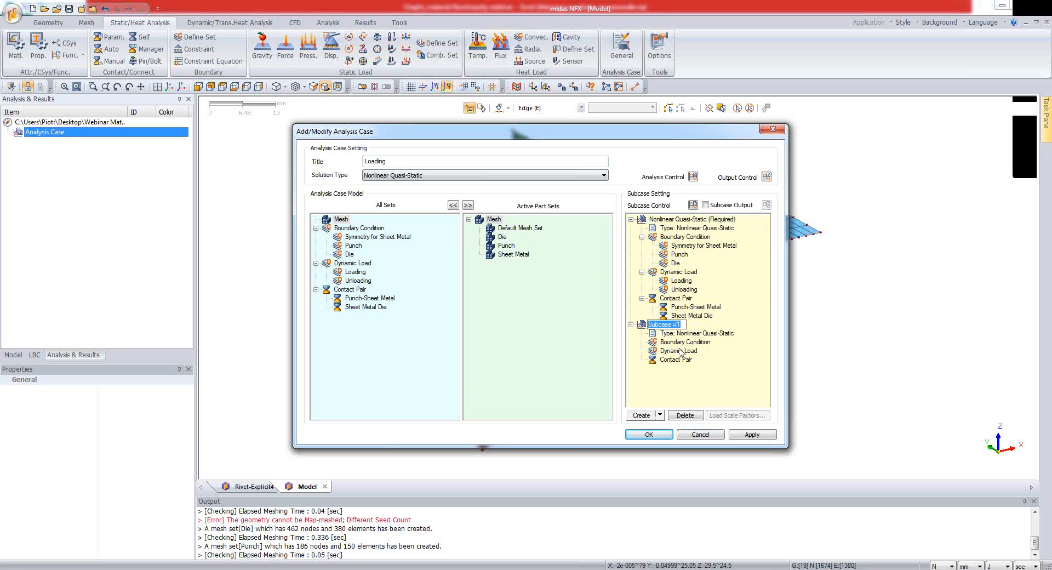
{"action": "type", "text": "Un"}
{"action": "type", "text": "loading"}
- Rename the required Nonlinear Quasi-Static subcase as Loading
{"action": "left_click", "coordinate": [683, 221]}
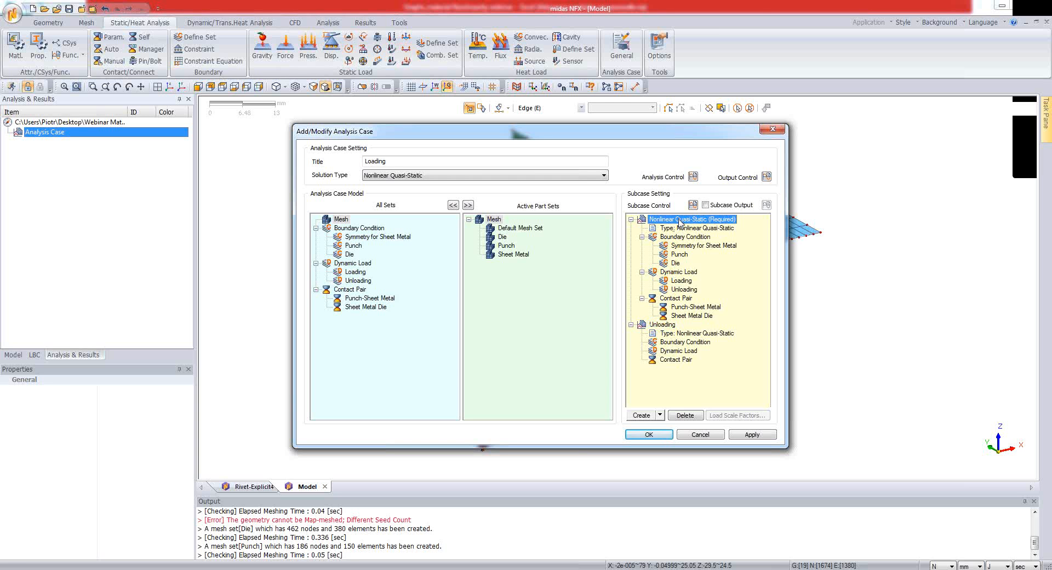
{"action": "left_click", "coordinate": [679, 220]}
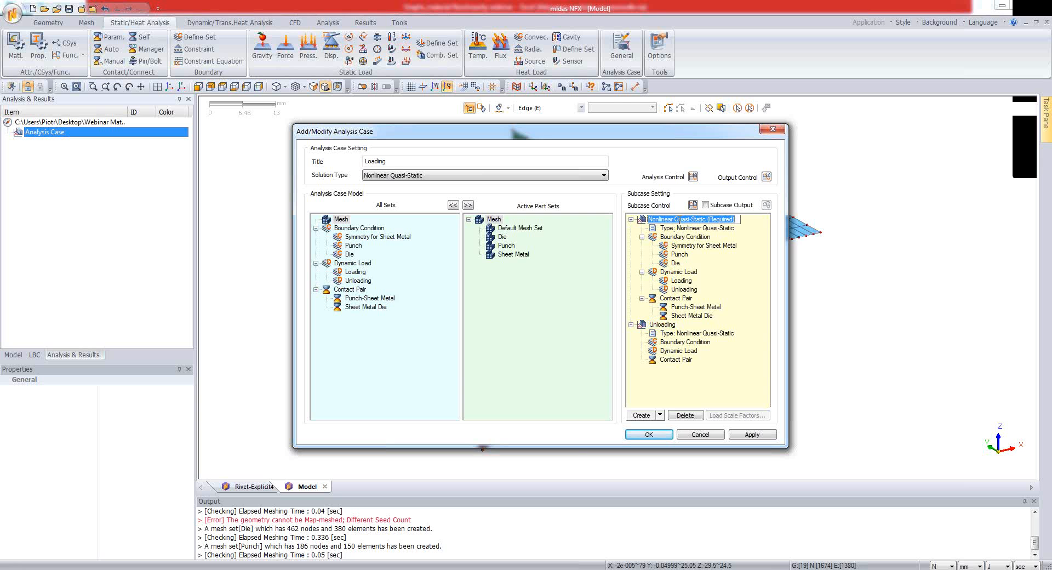
{"action": "type", "text": "Loading"}
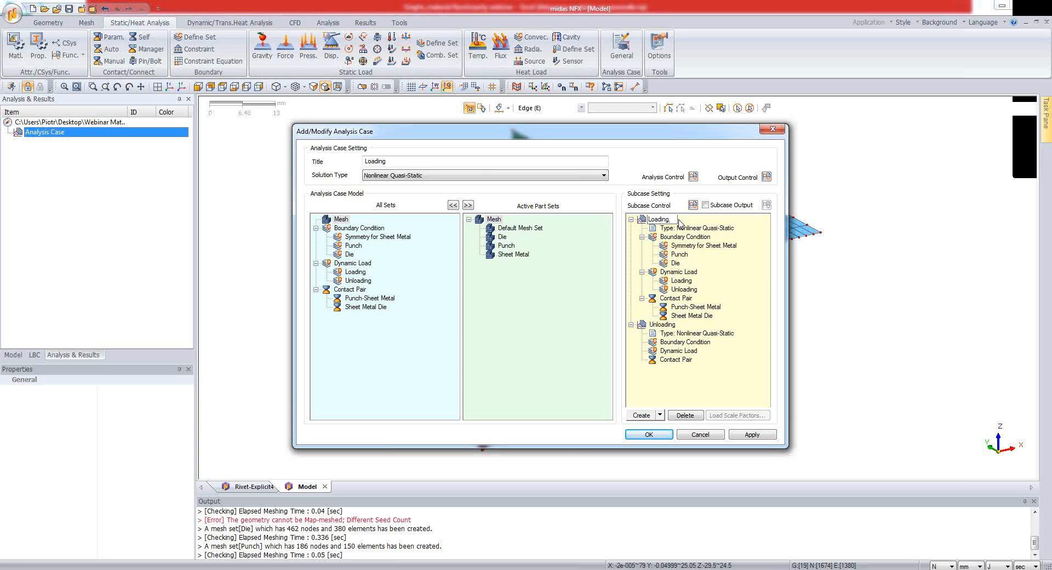
{"action": "key", "text": "Return"}
- Assign all boundary condition, dynamic load and contact pair sets to the Unloading subcase
{"action": "left_click", "coordinate": [469, 206]}
{"action": "scroll", "coordinate": [768, 340], "scroll_direction": "down", "scroll_amount": 1}
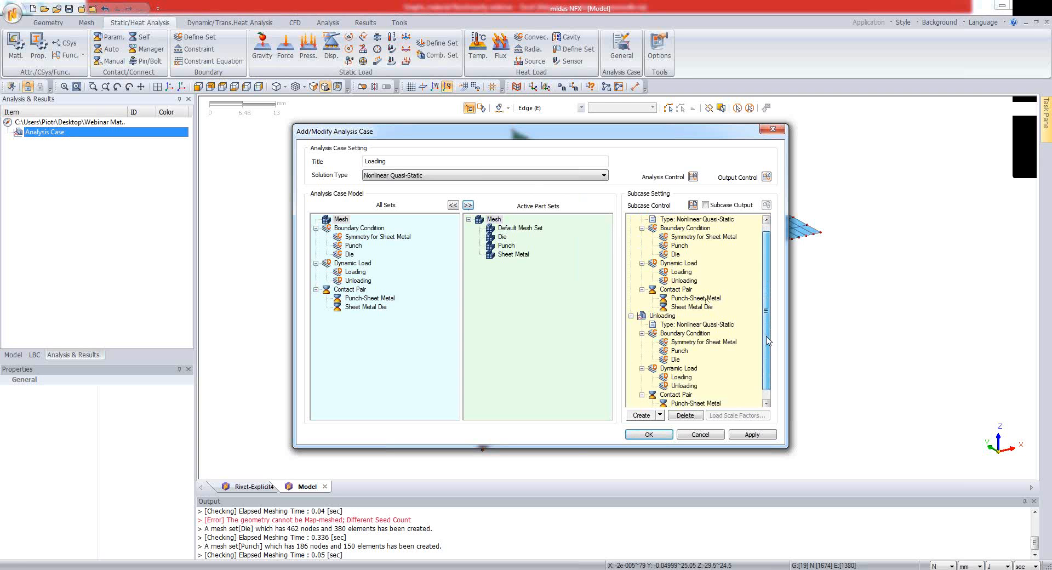
{"action": "scroll", "coordinate": [768, 340], "scroll_direction": "up", "scroll_amount": 1}
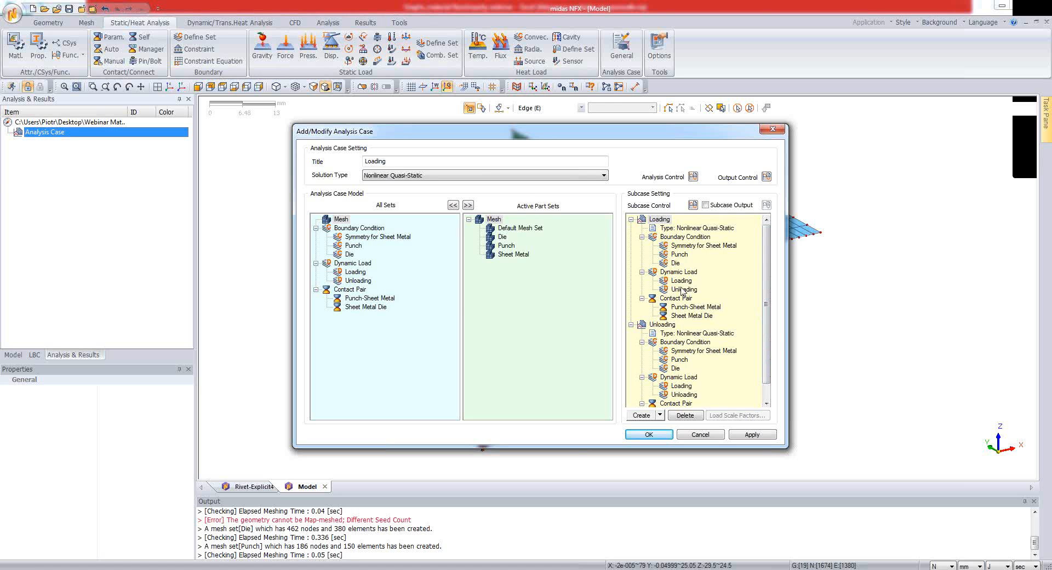
- Remove the Unloading dynamic load from the Loading subcase and the Loading dynamic load from the Unloading subcase
{"action": "left_click", "coordinate": [684, 290]}
{"action": "left_click_drag", "start_coordinate": [683, 294], "coordinate": [408, 332]}
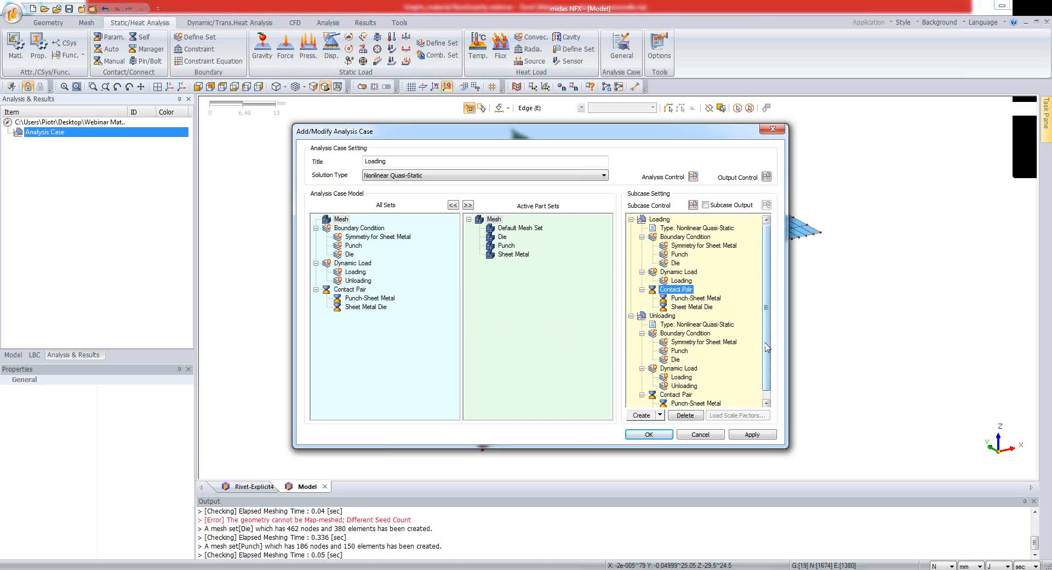
{"action": "scroll", "coordinate": [763, 361], "scroll_direction": "down", "scroll_amount": 1}
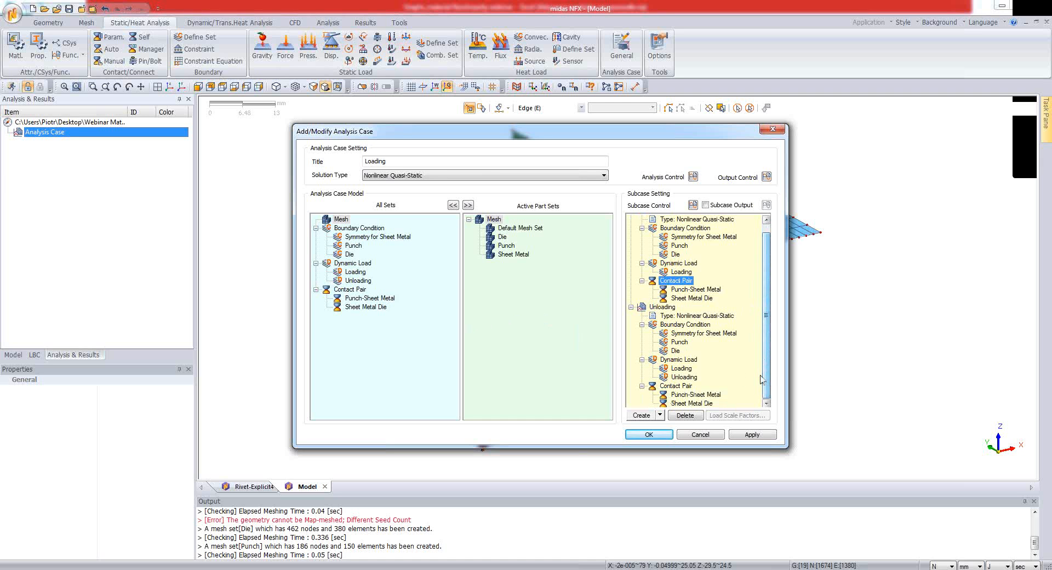
{"action": "left_click", "coordinate": [682, 369]}
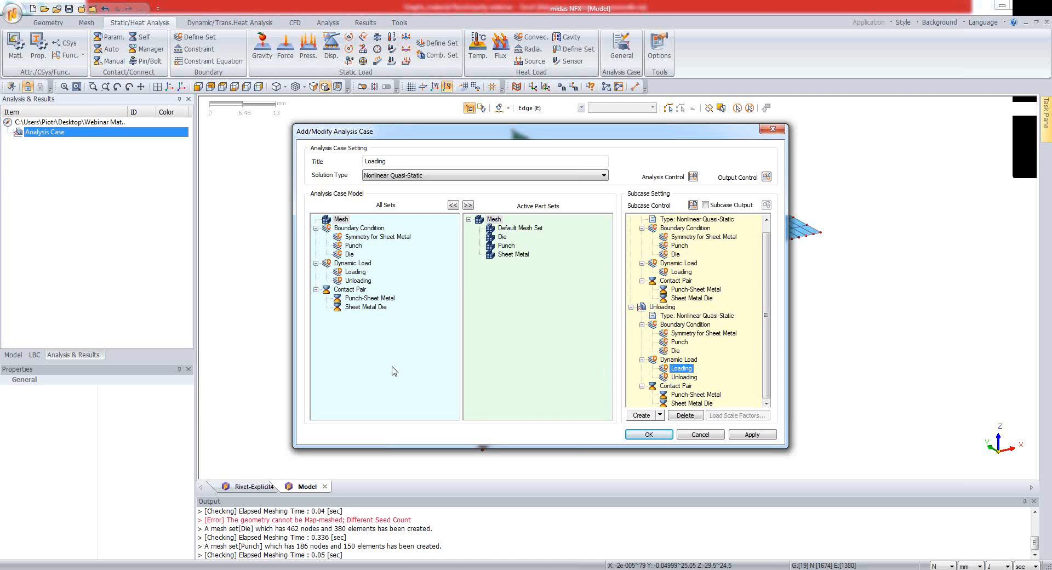
{"action": "left_click_drag", "start_coordinate": [394, 371], "coordinate": [404, 373]}
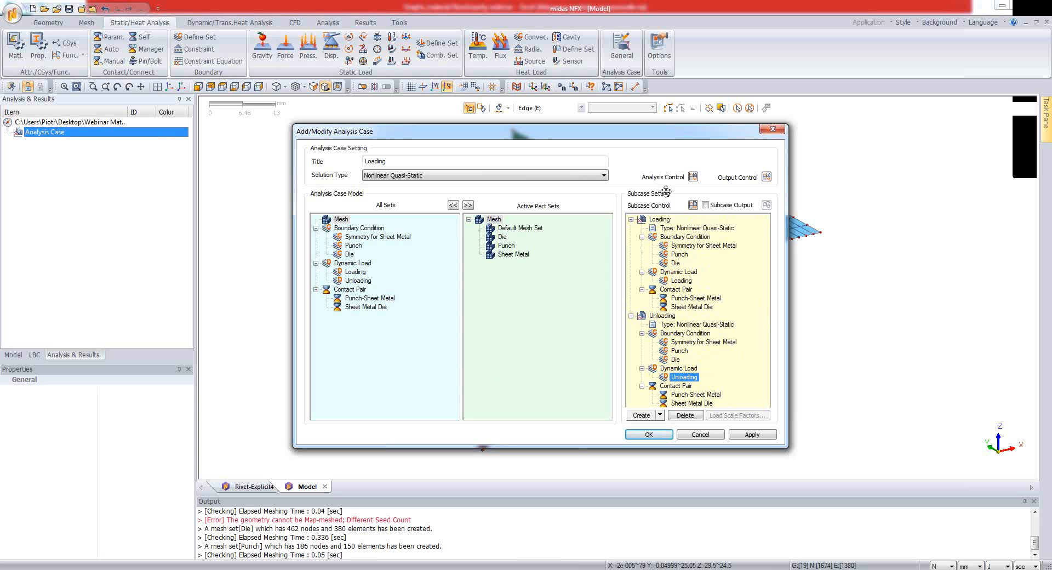
- Set the Loading subcase's quasi-static analysis time duration to 1 sec and its number of increments to 50
{"action": "left_click", "coordinate": [661, 219]}
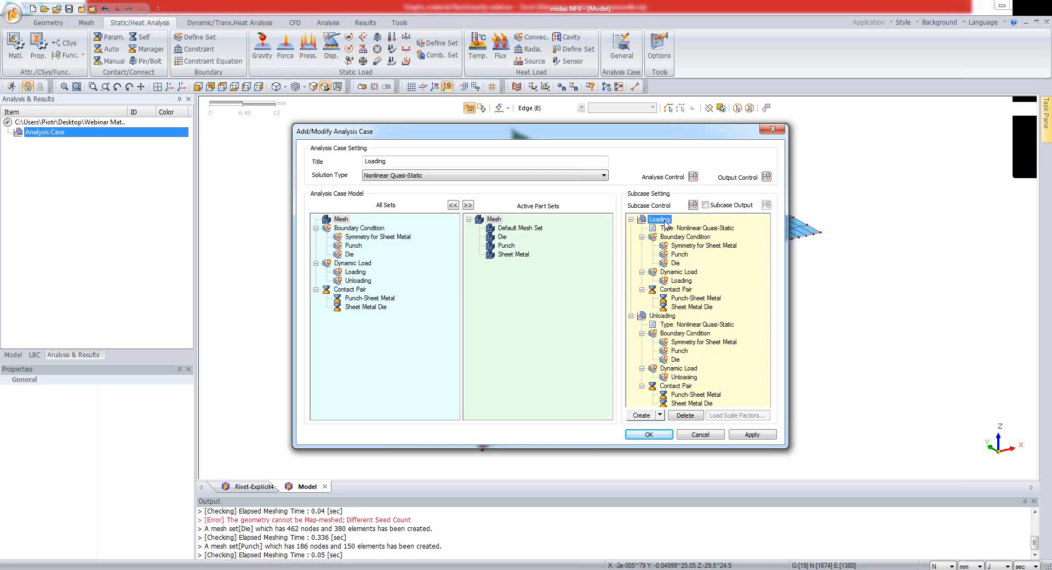
{"action": "left_click", "coordinate": [693, 206]}
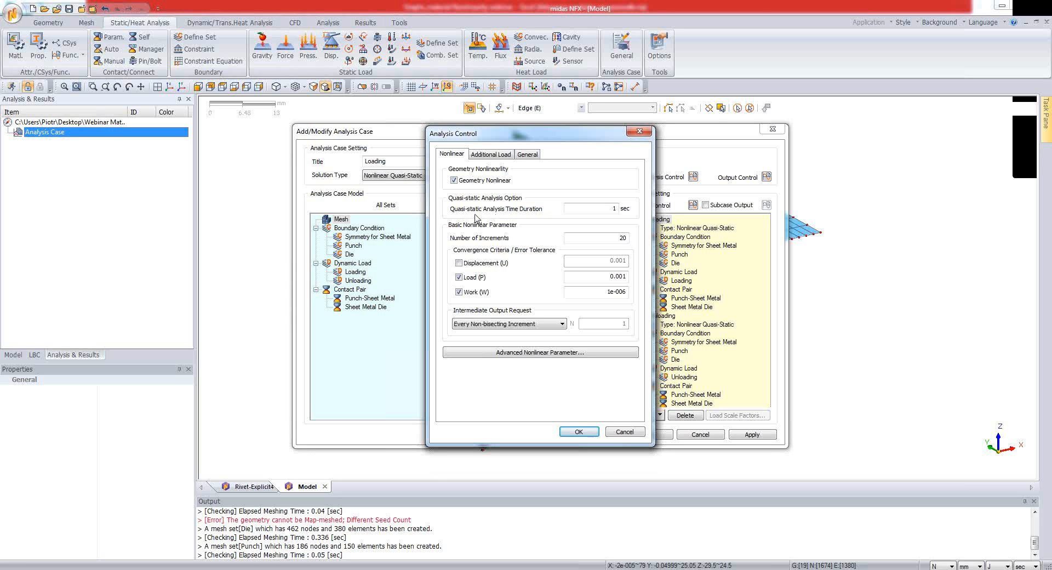
{"action": "left_click", "coordinate": [614, 209]}
{"action": "key", "text": "BackSpace"}
{"action": "type", "text": "1"}
{"action": "double_click", "coordinate": [620, 239]}
{"action": "type", "text": "50"}
- Disable the Work convergence criterion and enable the Displacement criterion with a tolerance of 0.01 for the Loading subcase
{"action": "left_click", "coordinate": [459, 292]}
{"action": "left_click", "coordinate": [459, 263]}
{"action": "left_click_drag", "start_coordinate": [622, 262], "coordinate": [631, 261]}
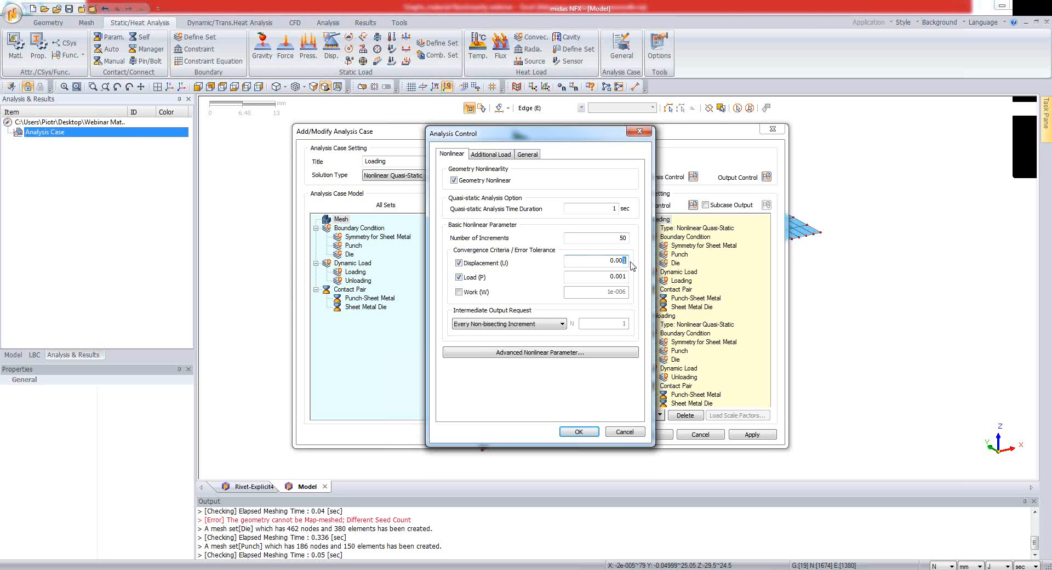
{"action": "left_click", "coordinate": [622, 261]}
{"action": "left_click", "coordinate": [622, 263]}
{"action": "key", "text": "BackSpace"}
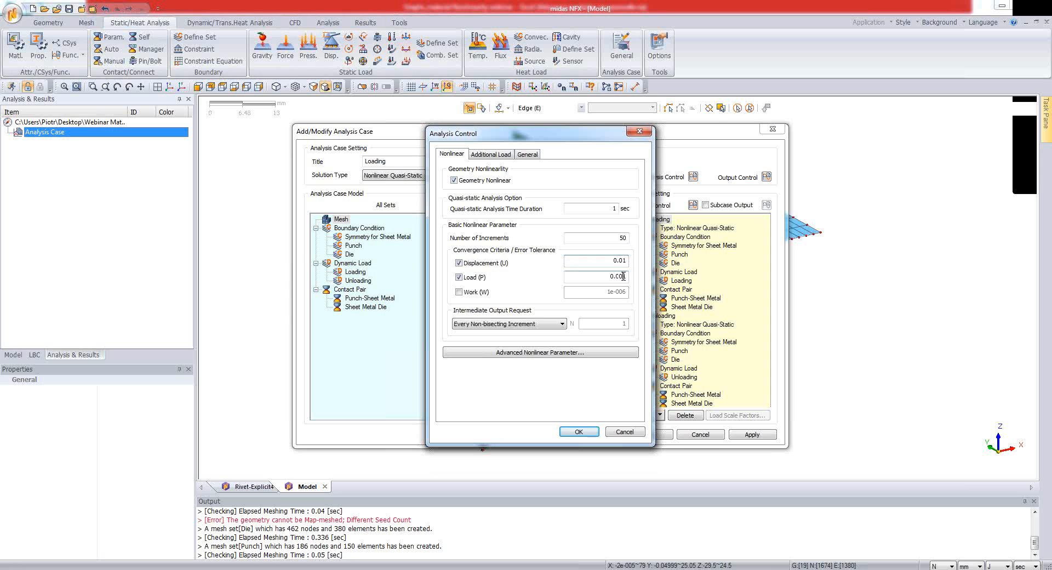
- Set the Loading subcase's Load tolerance to 0.01, then override the default solver settings with the Full Newton-Raphson stiffness update scheme
{"action": "left_click", "coordinate": [623, 276]}
{"action": "key", "text": "BackSpace"}
{"action": "left_click", "coordinate": [573, 354]}
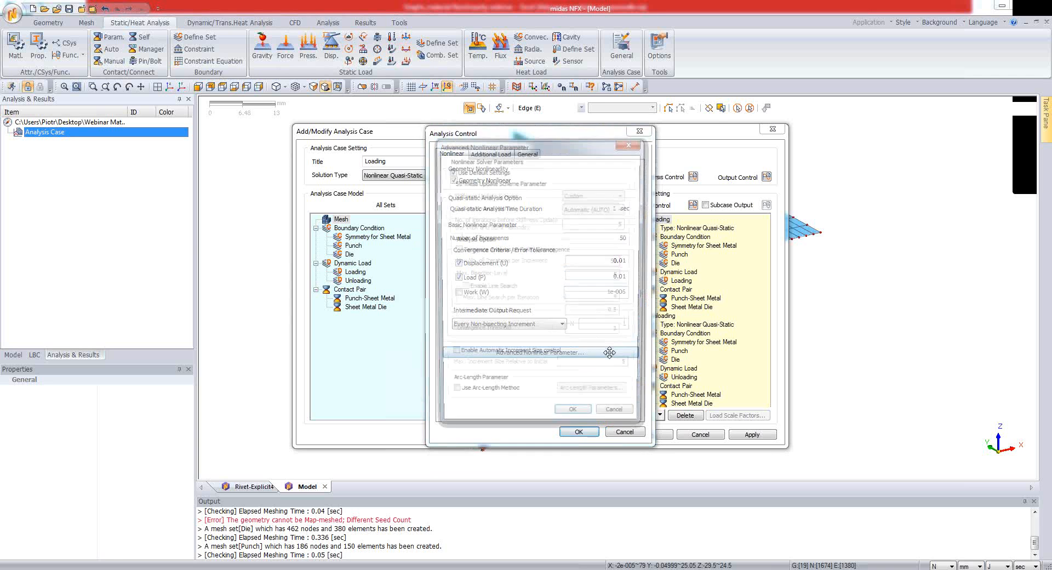
{"action": "left_click_drag", "start_coordinate": [528, 152], "coordinate": [785, 141]}
{"action": "left_click", "coordinate": [747, 162]}
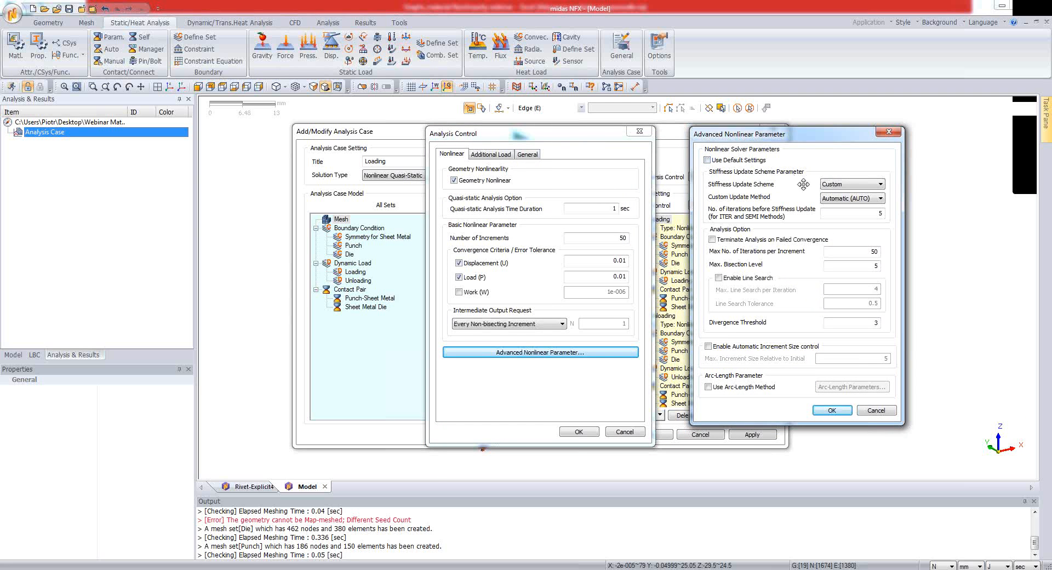
{"action": "left_click", "coordinate": [838, 187]}
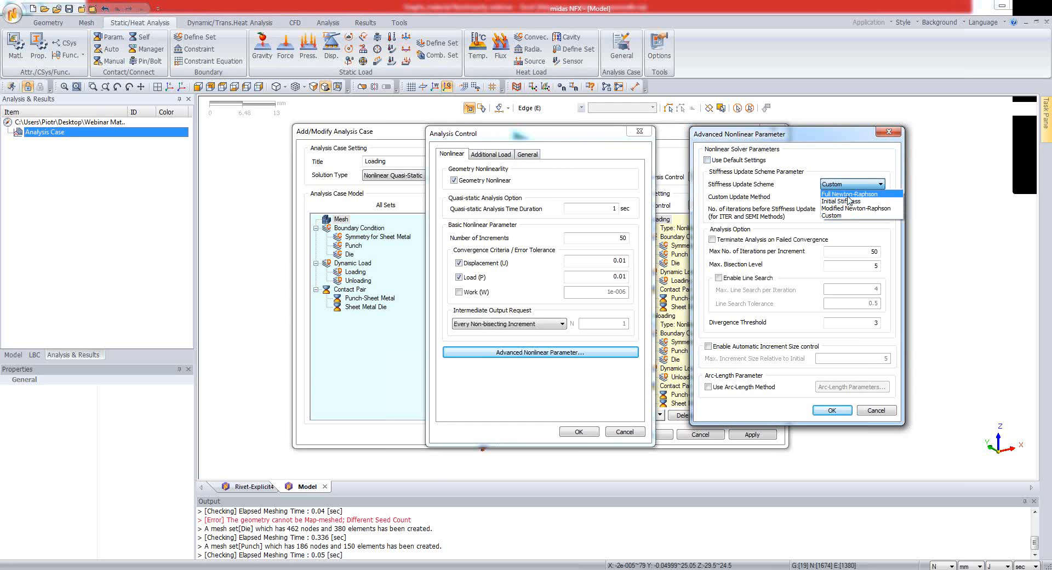
{"action": "left_click", "coordinate": [848, 195]}
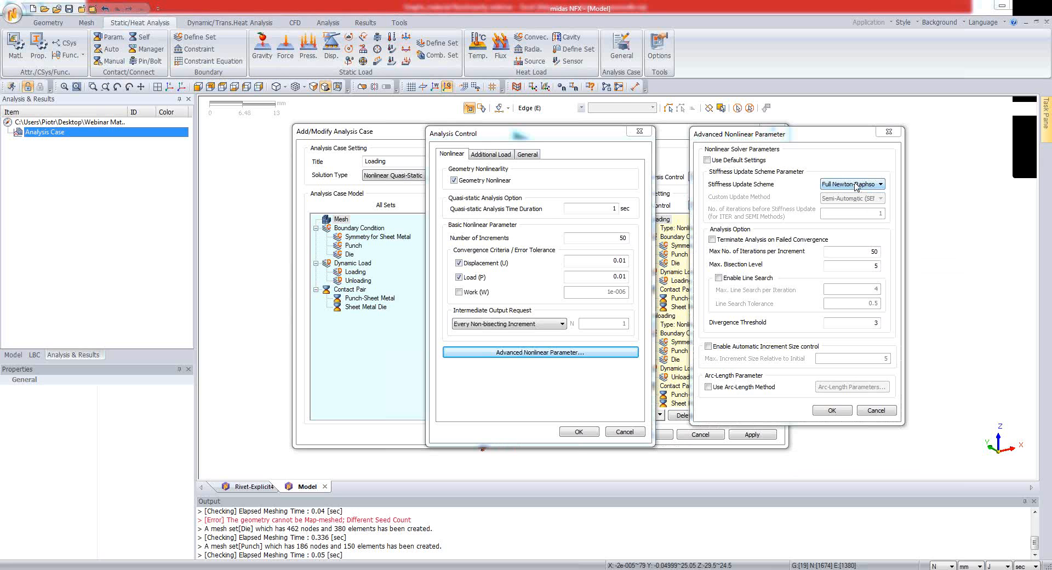
- Set the Loading subcase's maximum iterations per increment to 500 and its maximum bisection level to 10
{"action": "left_click", "coordinate": [708, 388]}
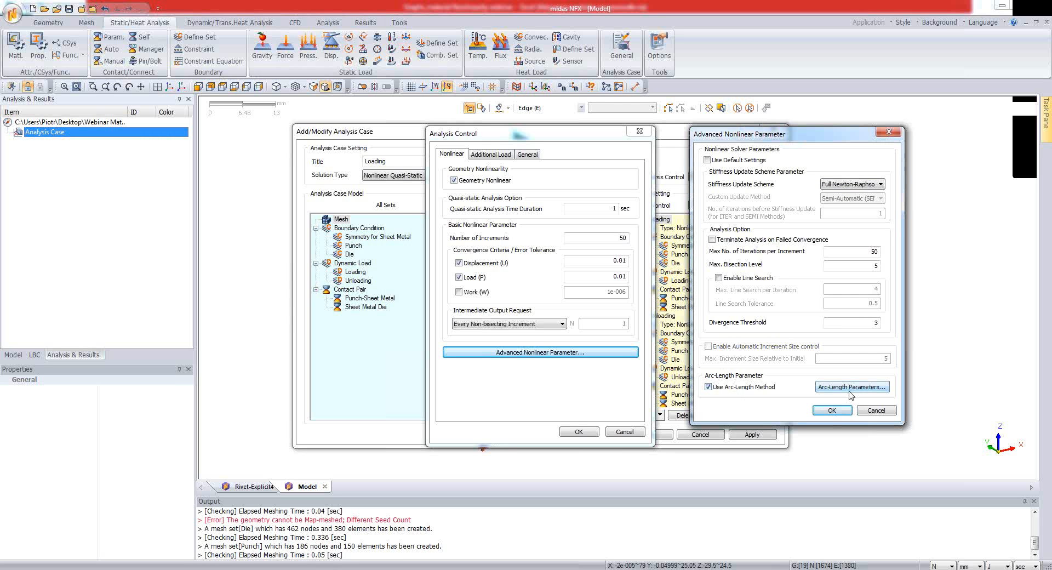
{"action": "left_click", "coordinate": [708, 386]}
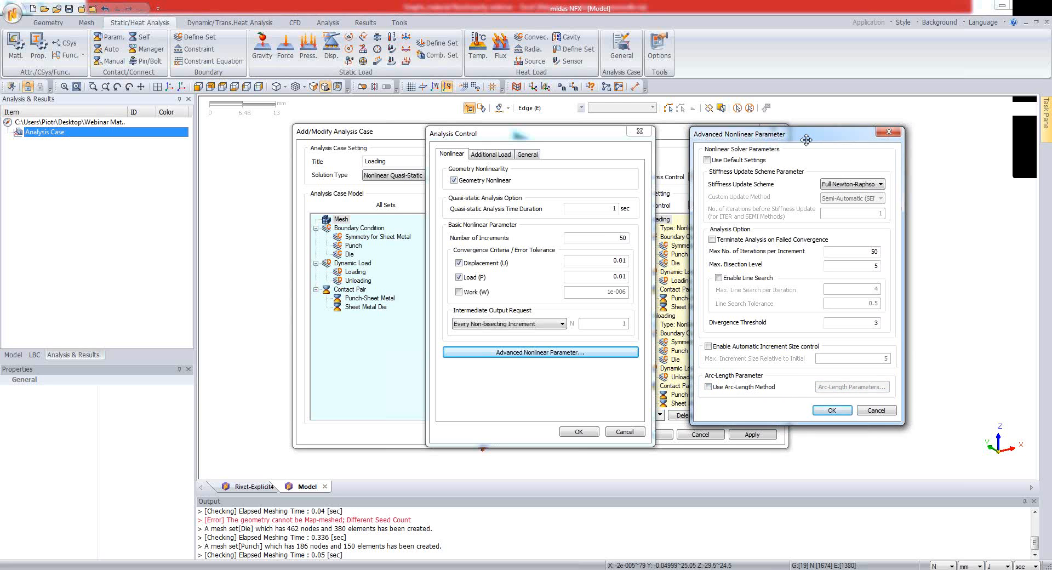
{"action": "left_click_drag", "start_coordinate": [807, 140], "coordinate": [798, 151]}
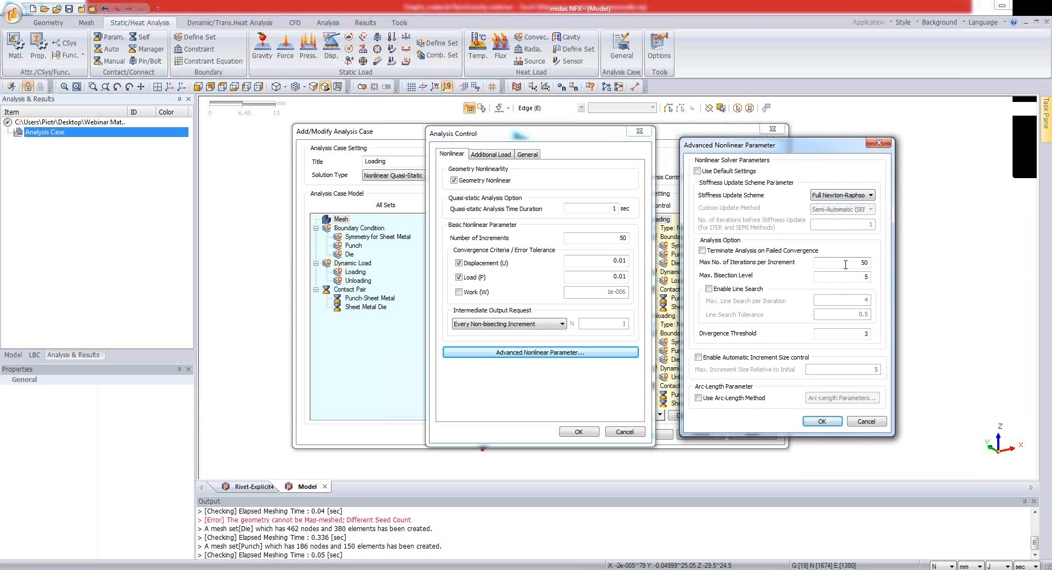
{"action": "left_click_drag", "start_coordinate": [868, 261], "coordinate": [852, 262]}
{"action": "type", "text": "500"}
{"action": "left_click_drag", "start_coordinate": [855, 276], "coordinate": [883, 279]}
{"action": "type", "text": "10"}
{"action": "left_click", "coordinate": [822, 421]}
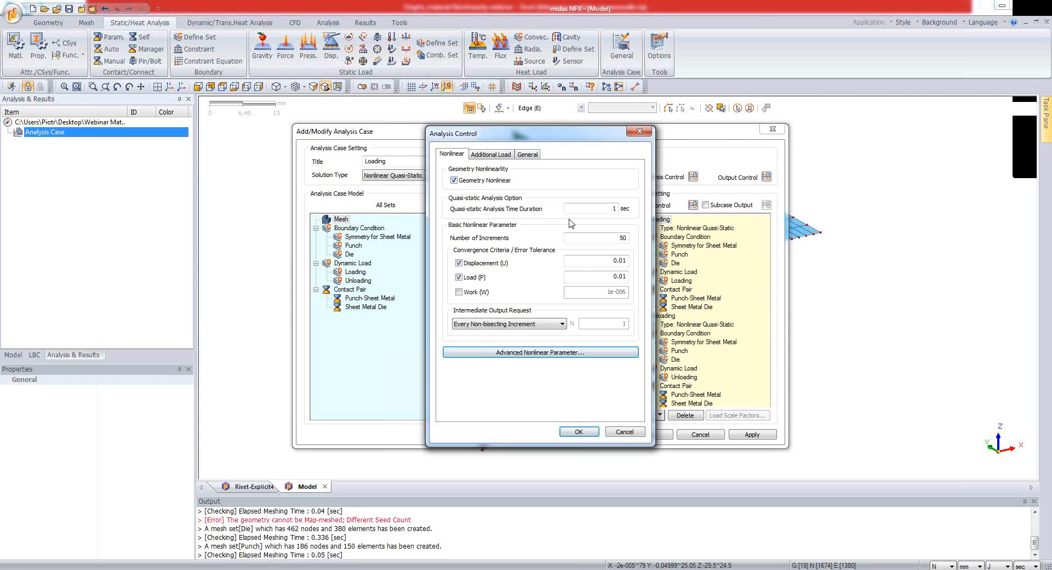
{"action": "left_click", "coordinate": [580, 432]}
- Make Displacement the only convergence criterion for the Unloading subcase and loosen its error tolerance
{"action": "left_click", "coordinate": [661, 316]}
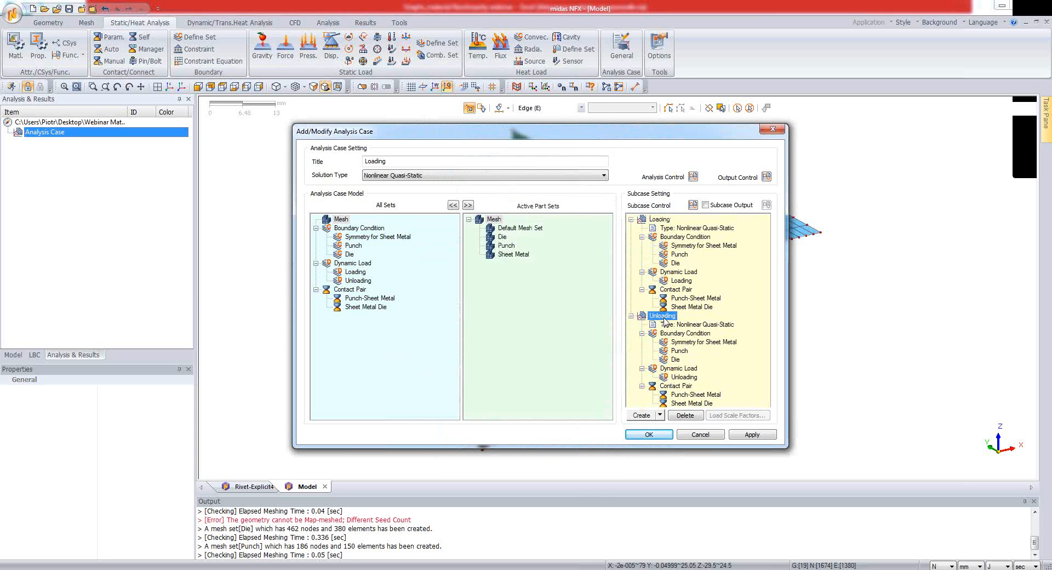
{"action": "left_click", "coordinate": [692, 205]}
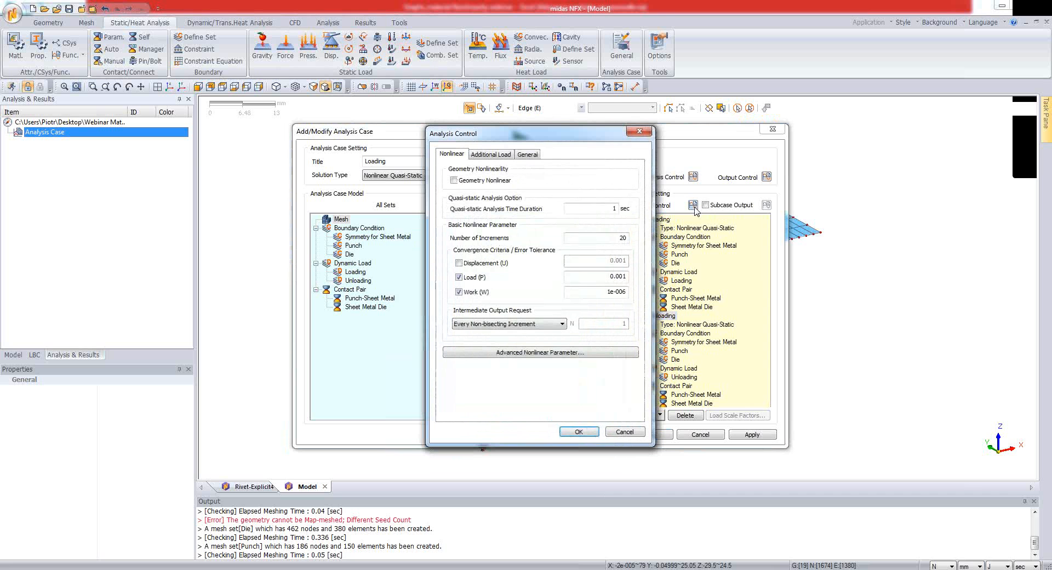
{"action": "left_click", "coordinate": [459, 277]}
{"action": "left_click", "coordinate": [458, 292]}
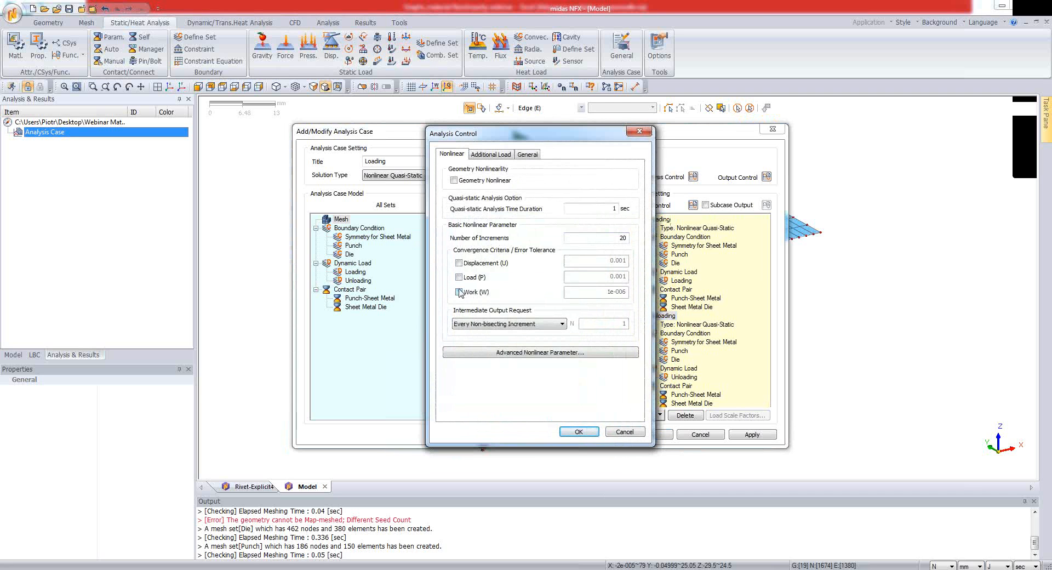
{"action": "left_click", "coordinate": [458, 263]}
{"action": "left_click_drag", "start_coordinate": [618, 260], "coordinate": [628, 258]}
{"action": "left_click", "coordinate": [625, 264]}
{"action": "left_click_drag", "start_coordinate": [618, 263], "coordinate": [628, 264]}
{"action": "left_click", "coordinate": [621, 263]}
{"action": "key", "text": "BackSpace"}
- Set the Unloading subcase to 100 increments with geometry nonlinearity enabled, and save the analysis case
{"action": "double_click", "coordinate": [620, 238]}
{"action": "type", "text": "100"}
{"action": "left_click", "coordinate": [455, 180]}
{"action": "left_click", "coordinate": [579, 431]}
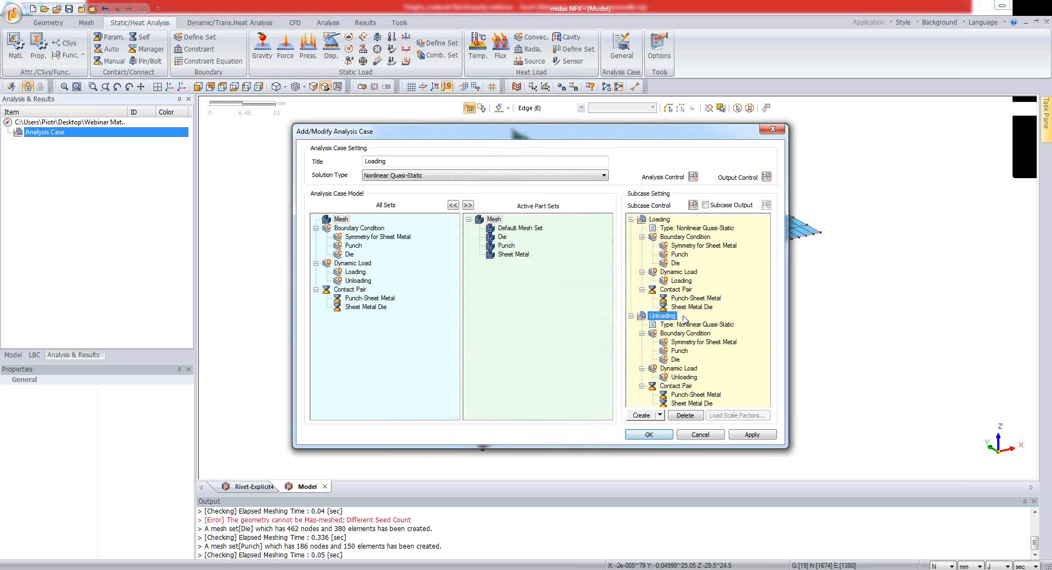
{"action": "left_click", "coordinate": [649, 434]}
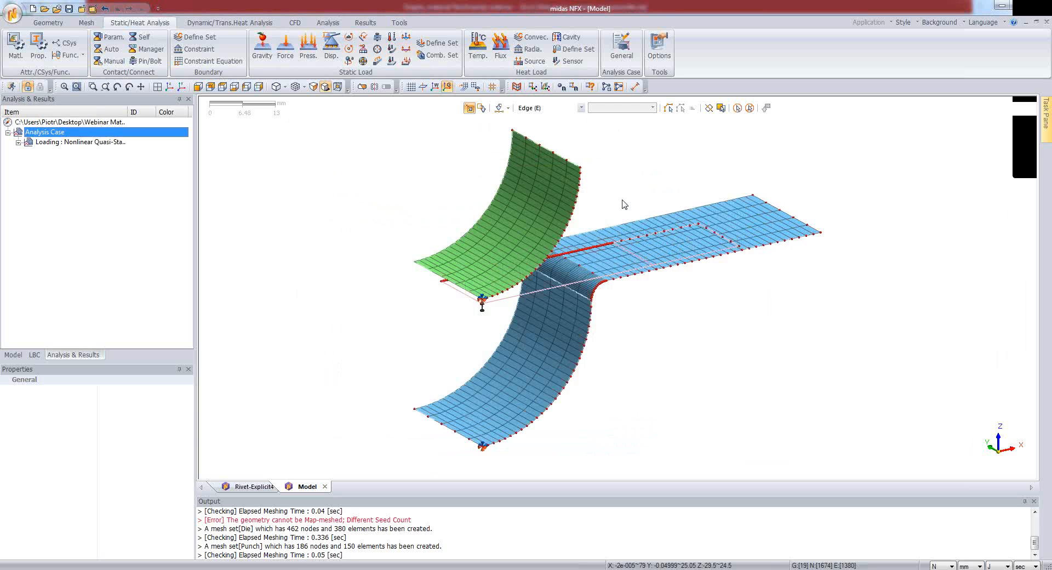
- Show the hidden Sheet Metal mesh in the model
{"action": "left_click", "coordinate": [14, 355]}
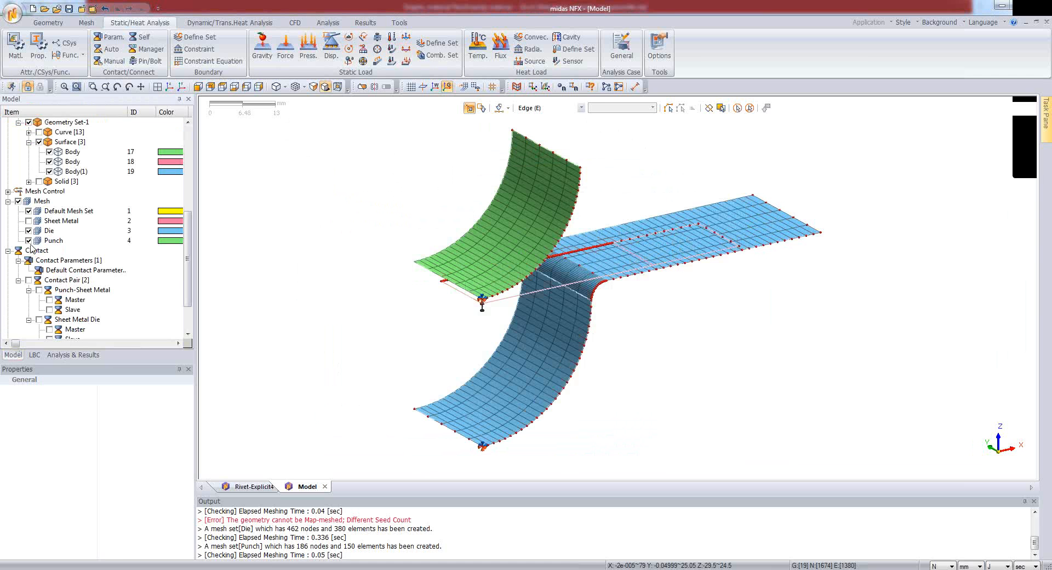
{"action": "left_click_drag", "start_coordinate": [187, 265], "coordinate": [182, 307]}
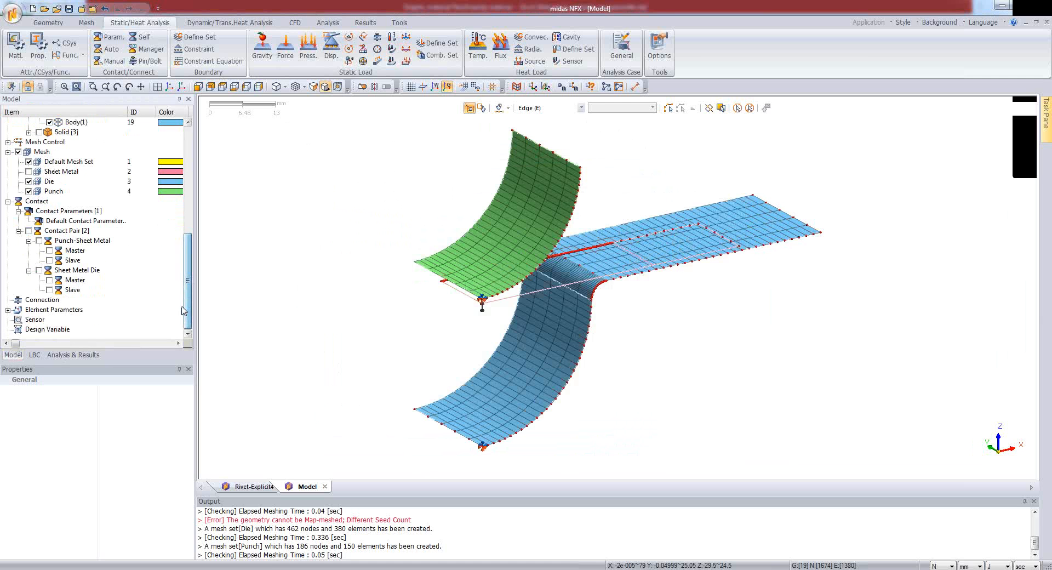
{"action": "left_click", "coordinate": [29, 172]}
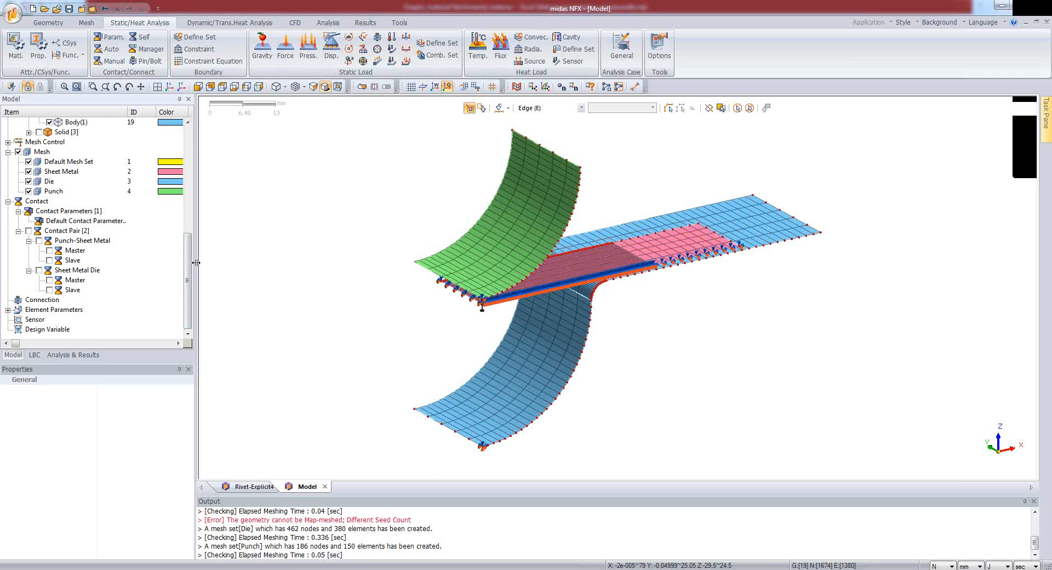
{"action": "left_click", "coordinate": [43, 10]}
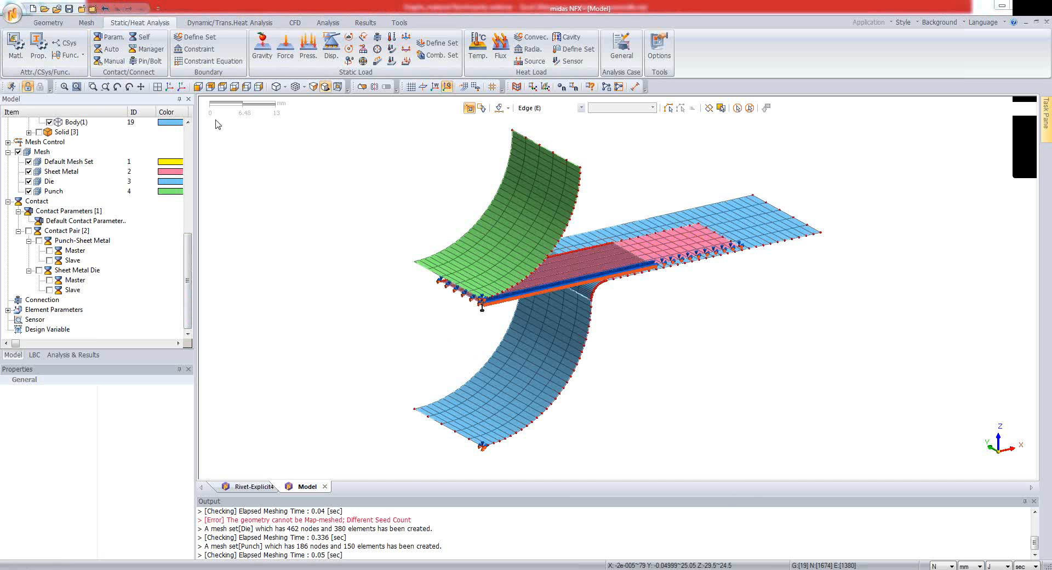
{"action": "left_click", "coordinate": [590, 514]}
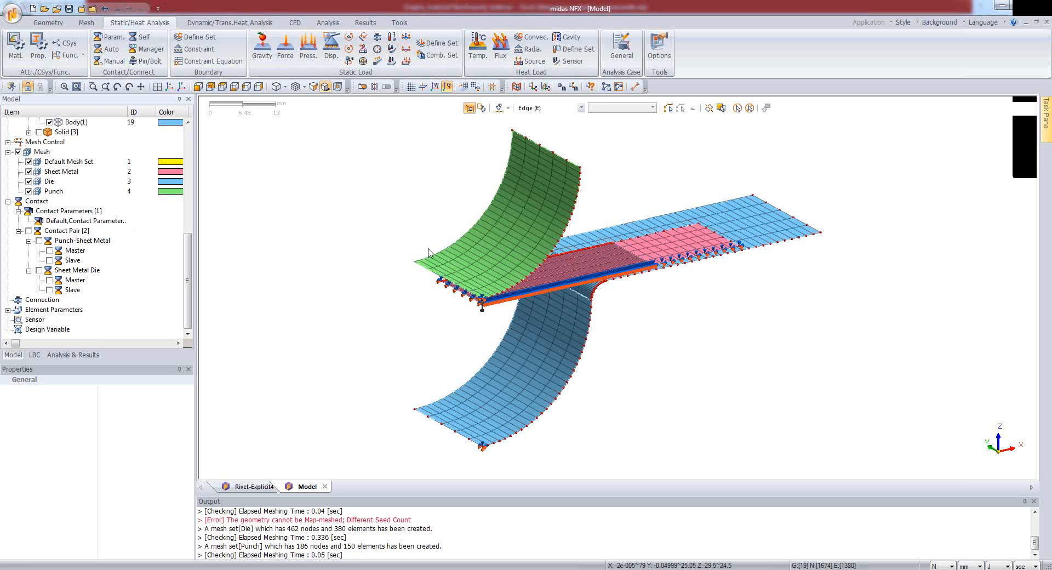
- Set the friction coefficient of the default contact parameters to 0.13
{"action": "left_click", "coordinate": [81, 220]}
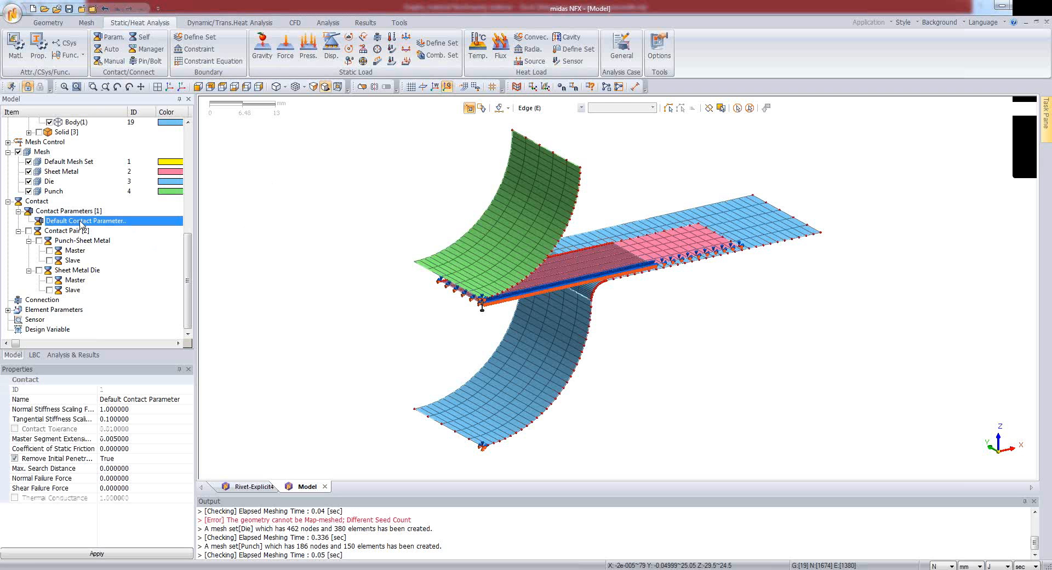
{"action": "right_click", "coordinate": [80, 222]}
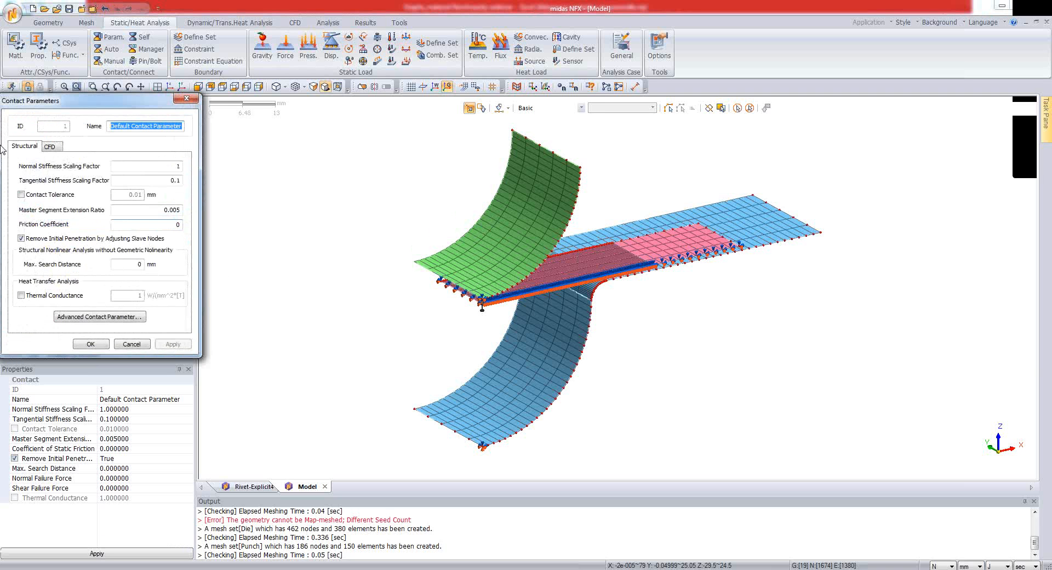
{"action": "left_click_drag", "start_coordinate": [51, 100], "coordinate": [171, 132]}
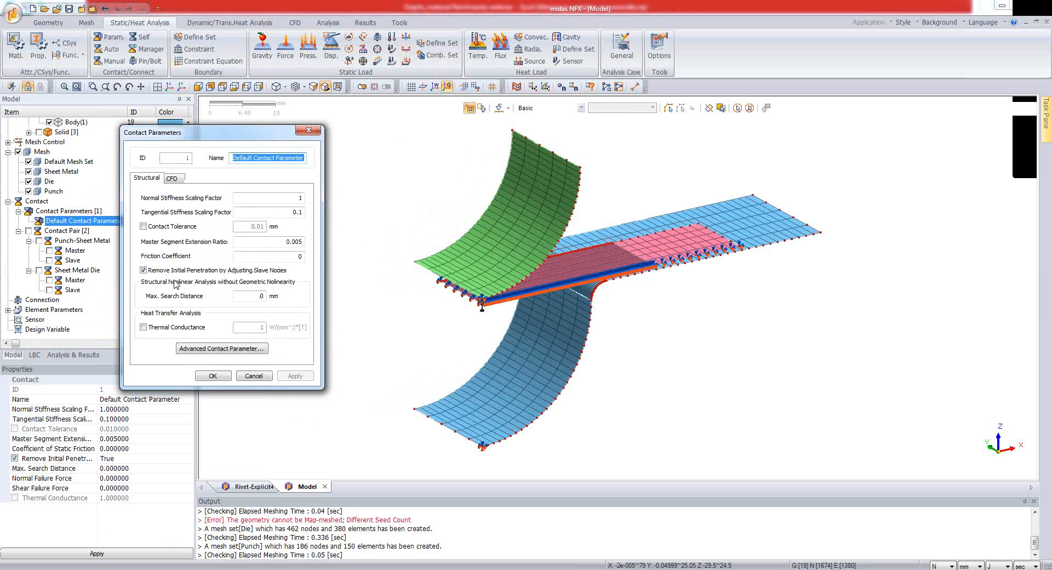
{"action": "left_click_drag", "start_coordinate": [290, 258], "coordinate": [310, 260]}
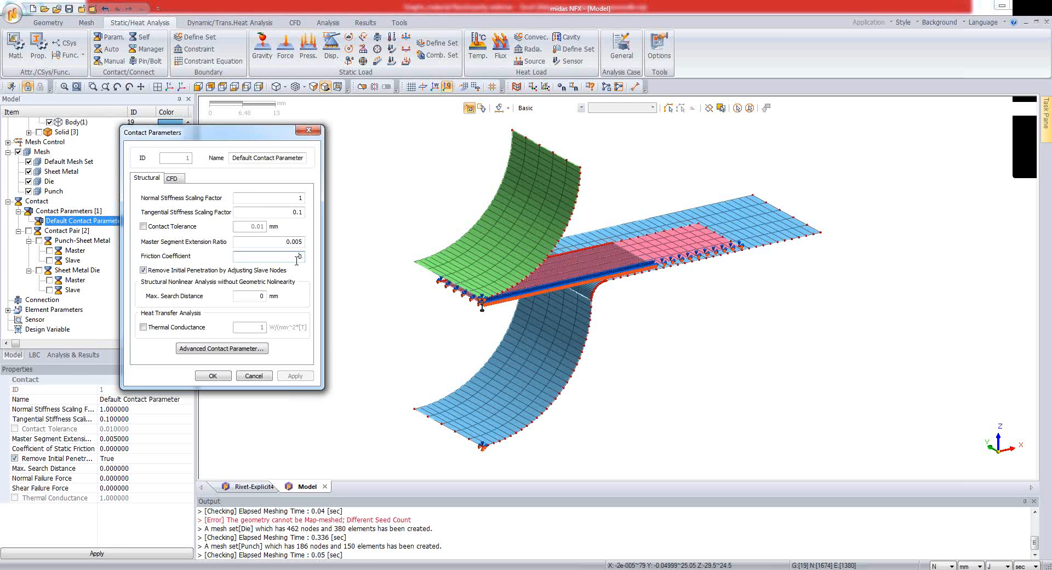
{"action": "double_click", "coordinate": [310, 257]}
{"action": "type", "text": "0.13"}
{"action": "left_click", "coordinate": [212, 377]}
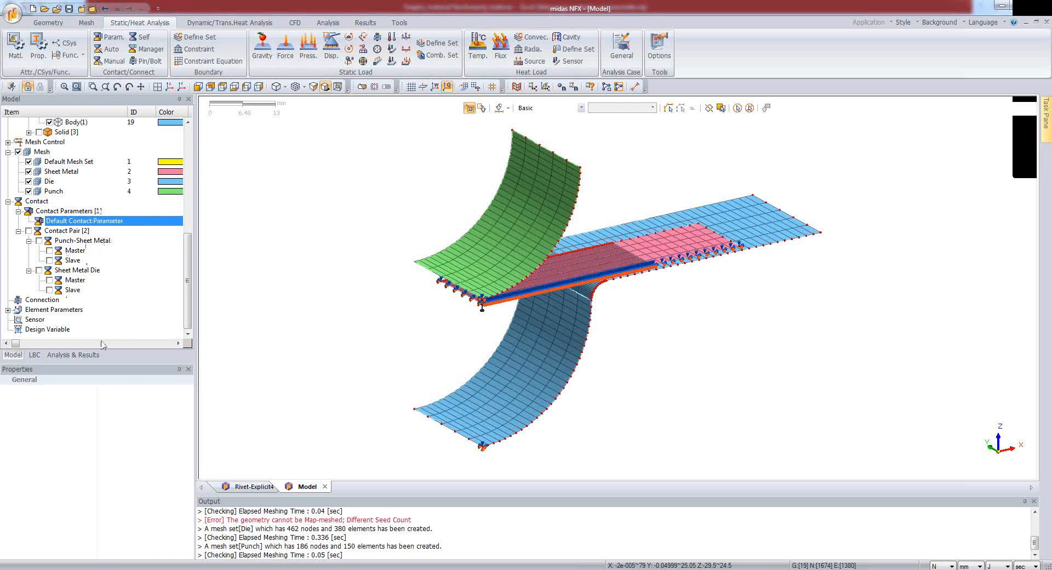
- Open the Springback_QS_fric model from the 3D sheet metal forming examples folder
{"action": "left_click", "coordinate": [44, 8]}
{"action": "left_click", "coordinate": [533, 190]}
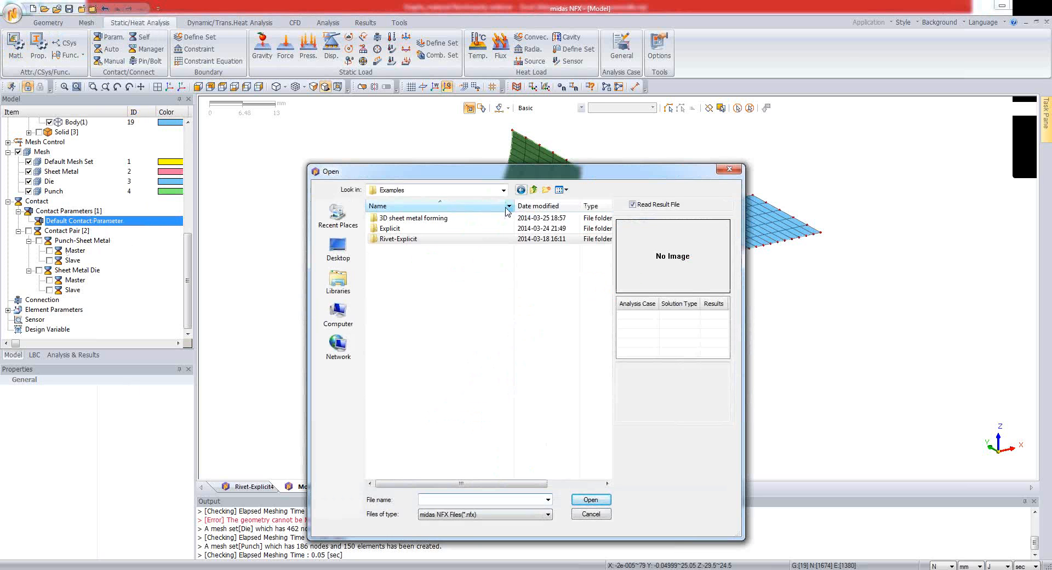
{"action": "double_click", "coordinate": [422, 218]}
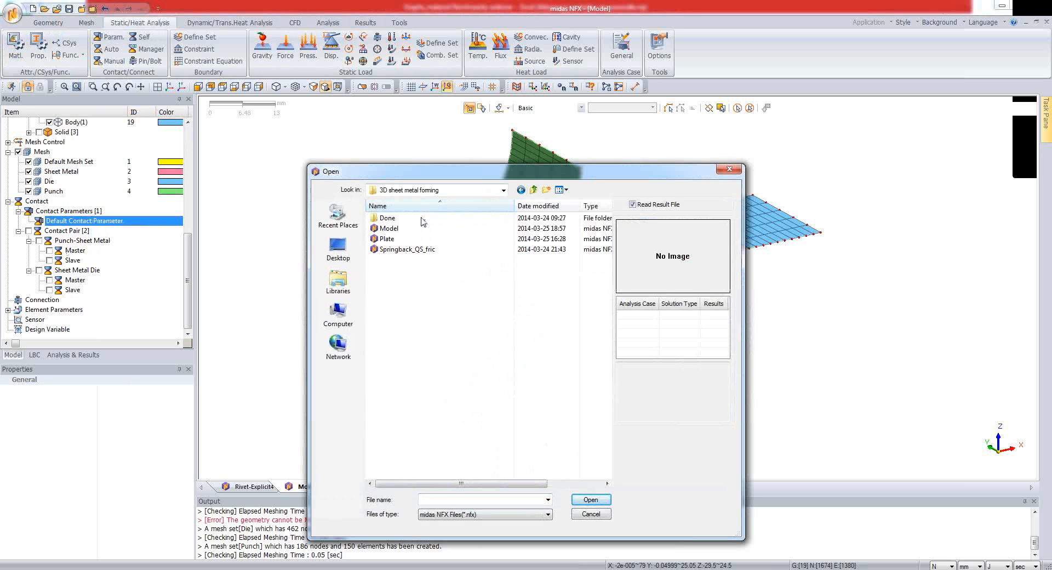
{"action": "double_click", "coordinate": [401, 248]}
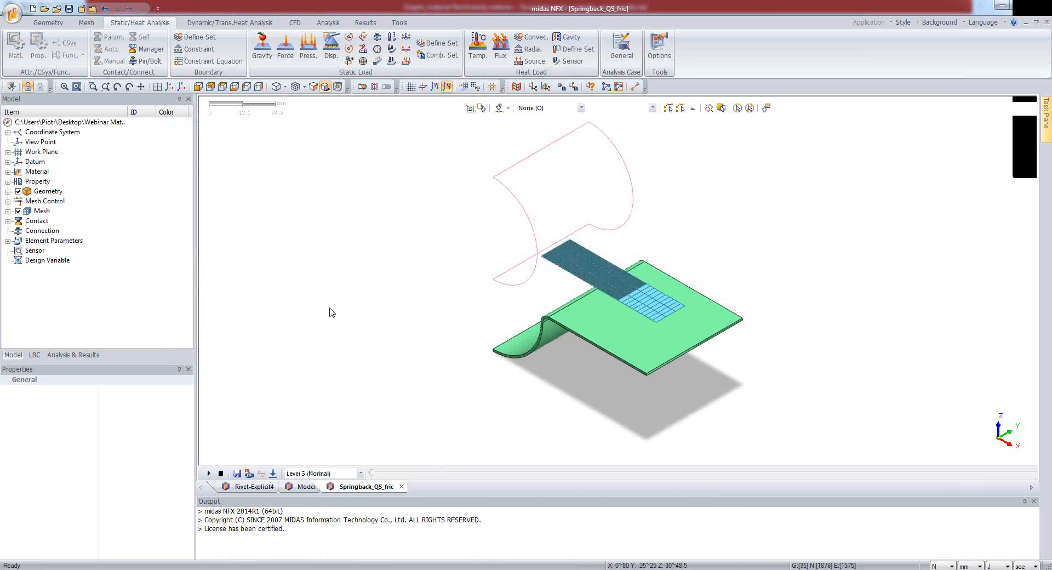
- Examine the sheet metal mesh lying over the die and beneath the punch in the opened springback model
{"action": "middle_click_drag", "start_coordinate": [482, 382], "coordinate": [715, 355]}
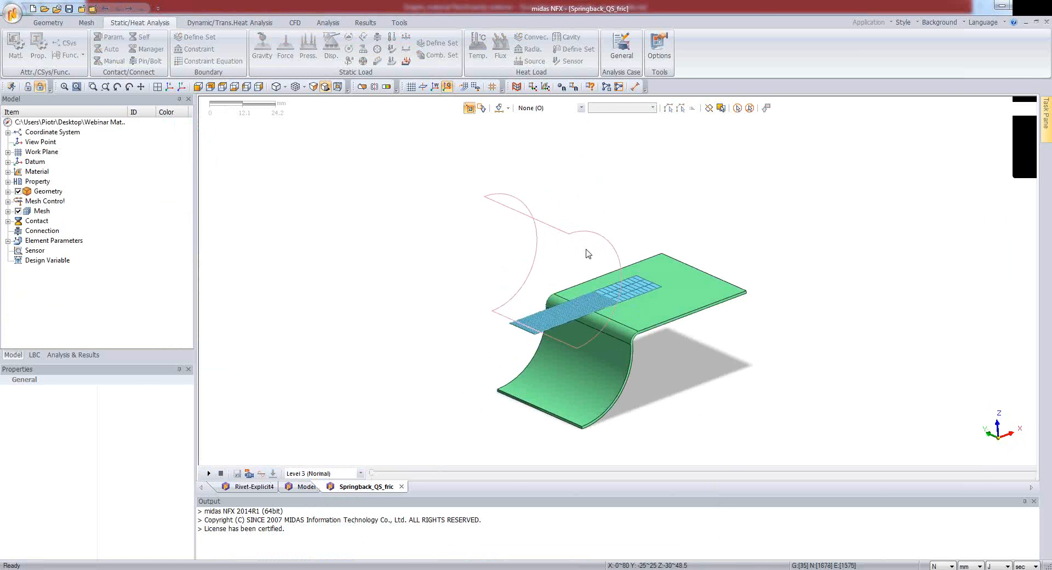
{"action": "middle_click_drag", "start_coordinate": [589, 256], "coordinate": [636, 291]}
{"action": "scroll", "coordinate": [572, 331], "scroll_direction": "up", "scroll_amount": 1}
{"action": "scroll", "coordinate": [572, 330], "scroll_direction": "up", "scroll_amount": 3}
{"action": "scroll", "coordinate": [528, 366], "scroll_direction": "down", "scroll_amount": 3}
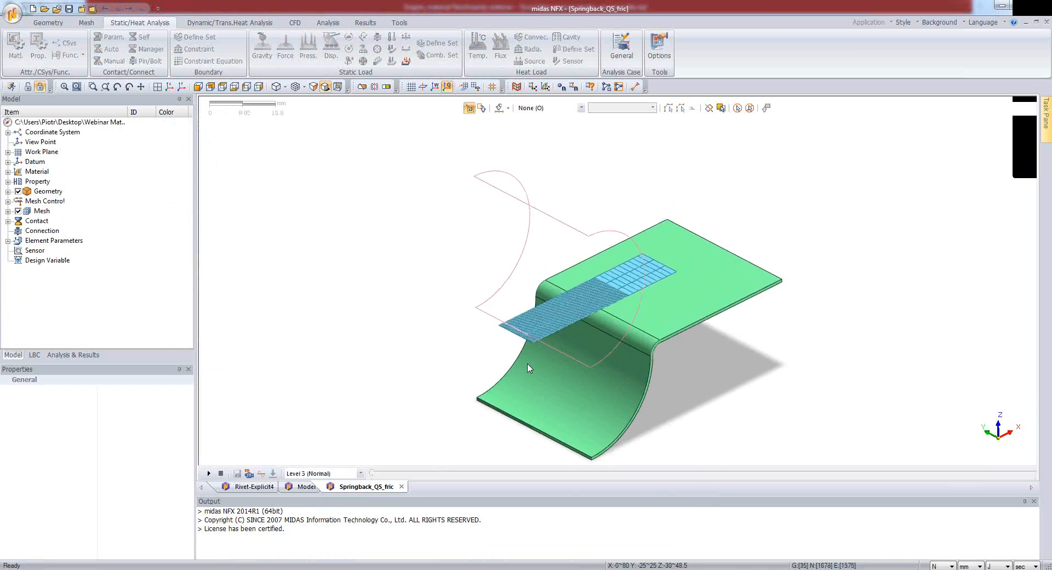
{"action": "scroll", "coordinate": [554, 452], "scroll_direction": "up", "scroll_amount": 2}
{"action": "scroll", "coordinate": [556, 459], "scroll_direction": "up", "scroll_amount": 1}
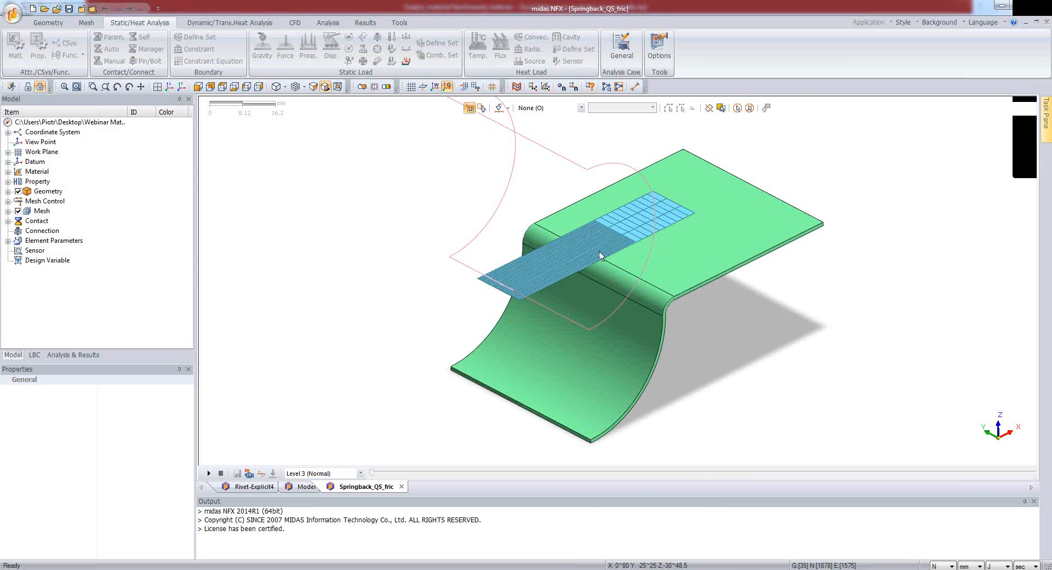
{"action": "middle_click_drag", "start_coordinate": [599, 255], "coordinate": [587, 258]}
{"action": "scroll", "coordinate": [613, 212], "scroll_direction": "up", "scroll_amount": 2}
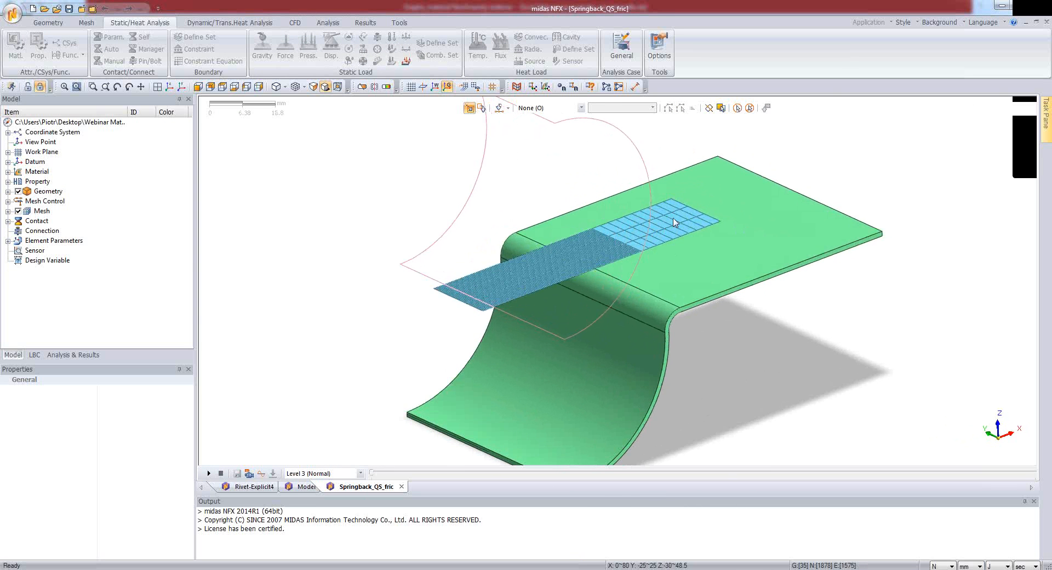
{"action": "scroll", "coordinate": [680, 226], "scroll_direction": "up", "scroll_amount": 1}
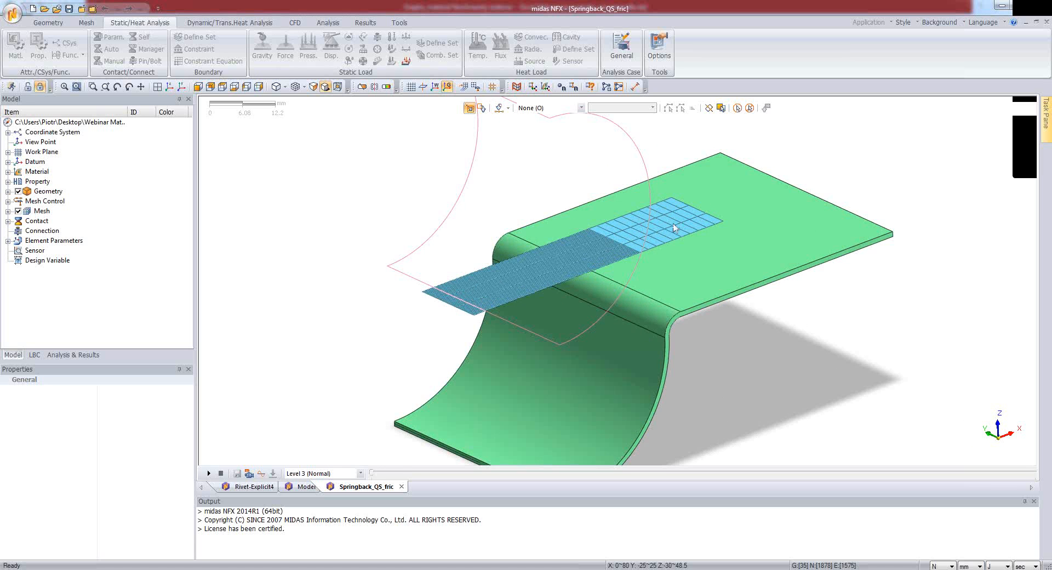
{"action": "scroll", "coordinate": [602, 249], "scroll_direction": "up", "scroll_amount": 1}
{"action": "scroll", "coordinate": [601, 237], "scroll_direction": "down", "scroll_amount": 1}
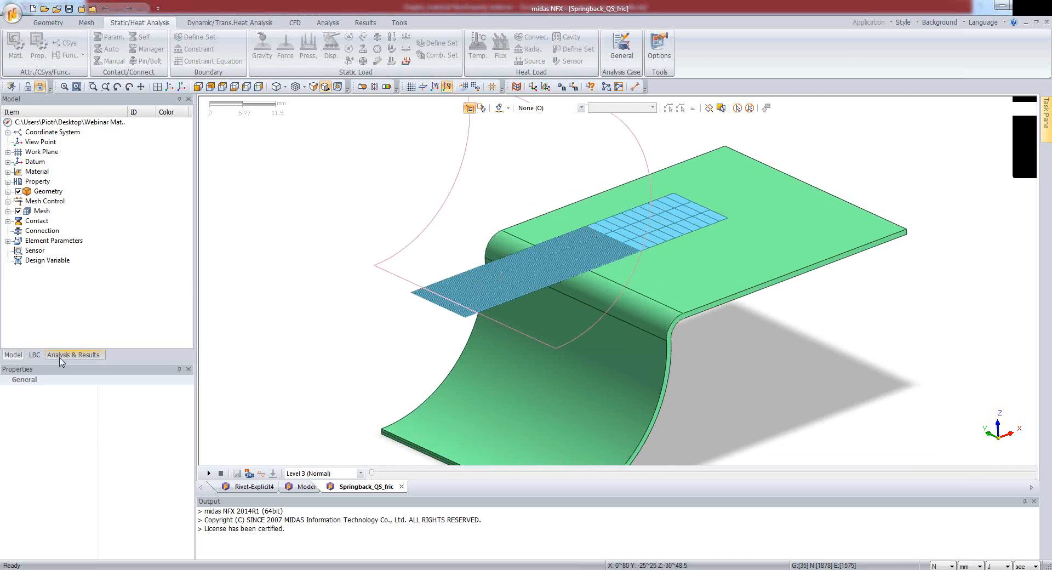
- Expand the nonlinear quasi-static analysis case to list the result sets for each Loading increment
{"action": "left_click", "coordinate": [69, 355]}
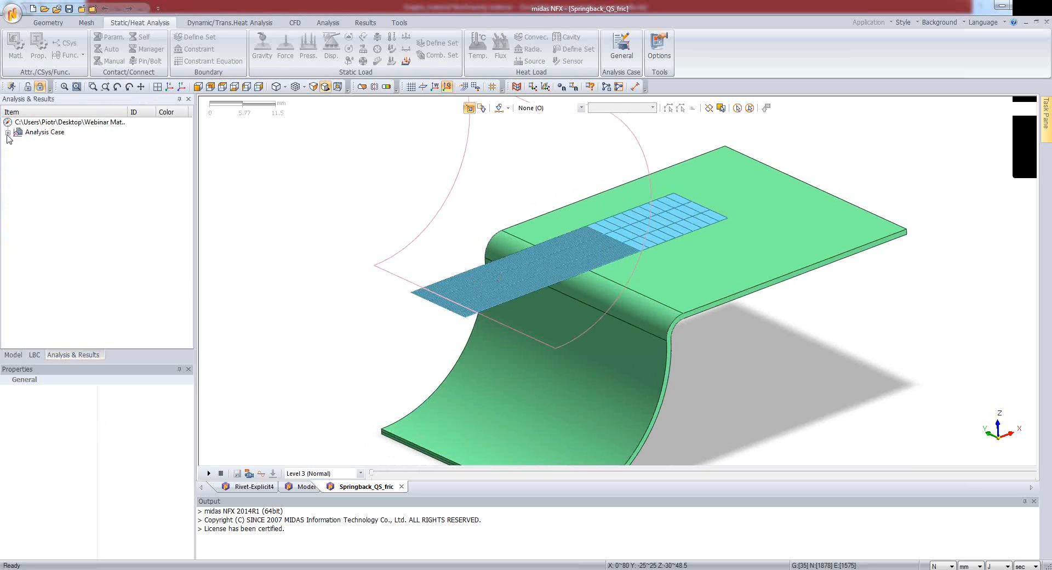
{"action": "left_click", "coordinate": [7, 133]}
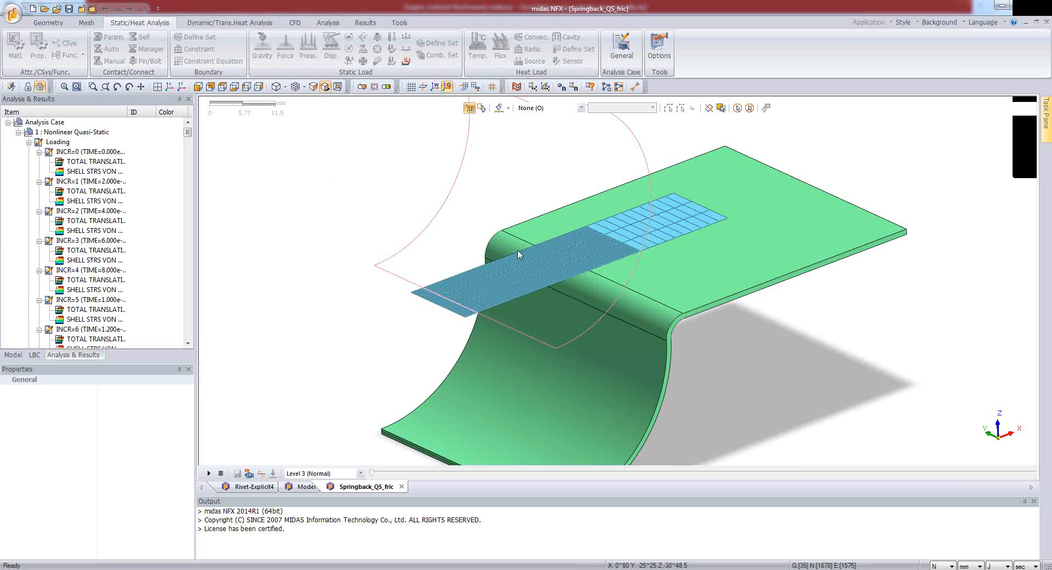
{"action": "scroll", "coordinate": [645, 244], "scroll_direction": "down", "scroll_amount": 1}
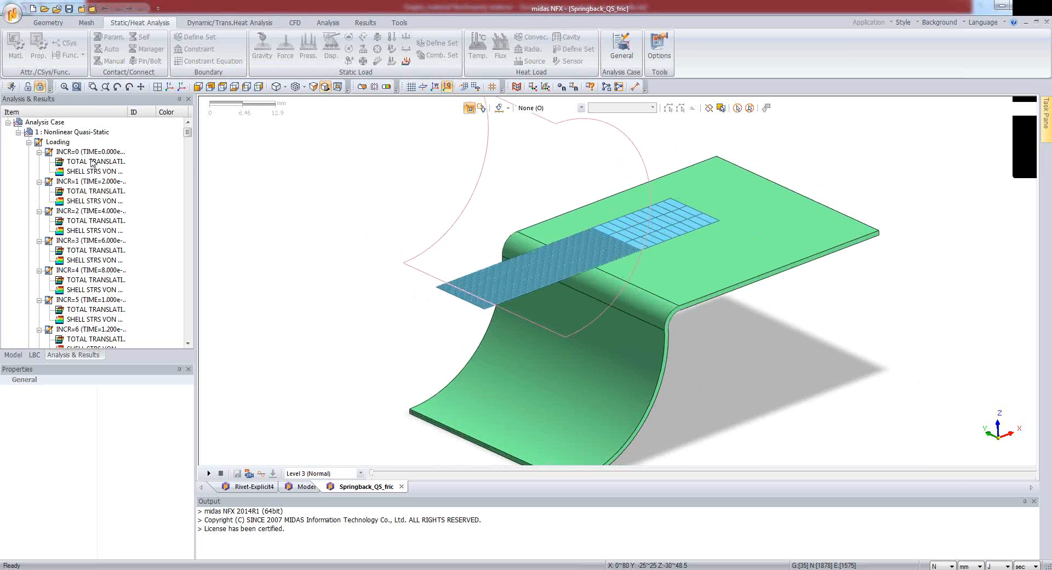
- Insert all available analysis results, across every result category, into the INCR=0 set of the Loading subcase
{"action": "right_click", "coordinate": [96, 154]}
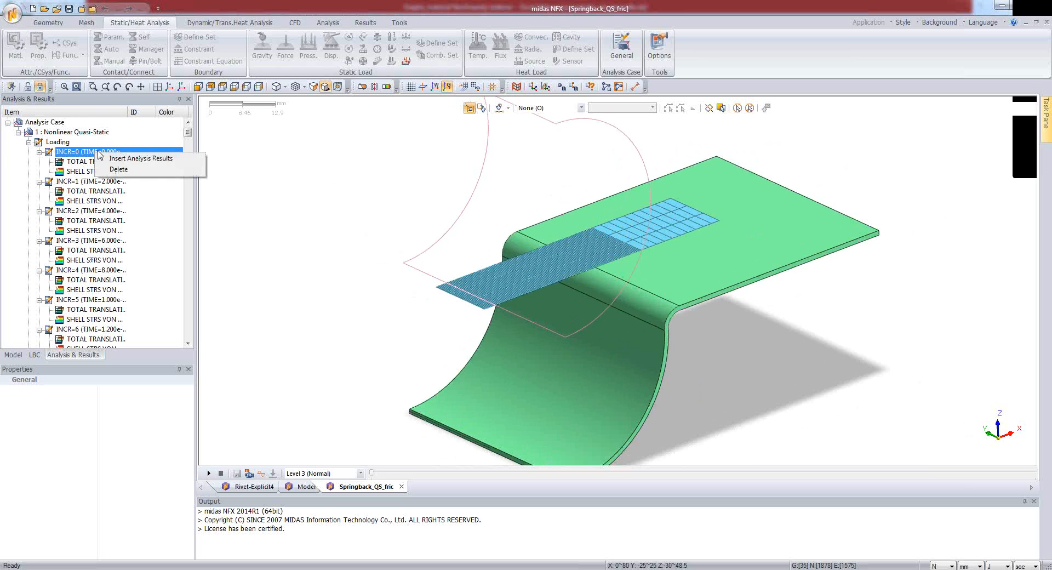
{"action": "left_click", "coordinate": [137, 159]}
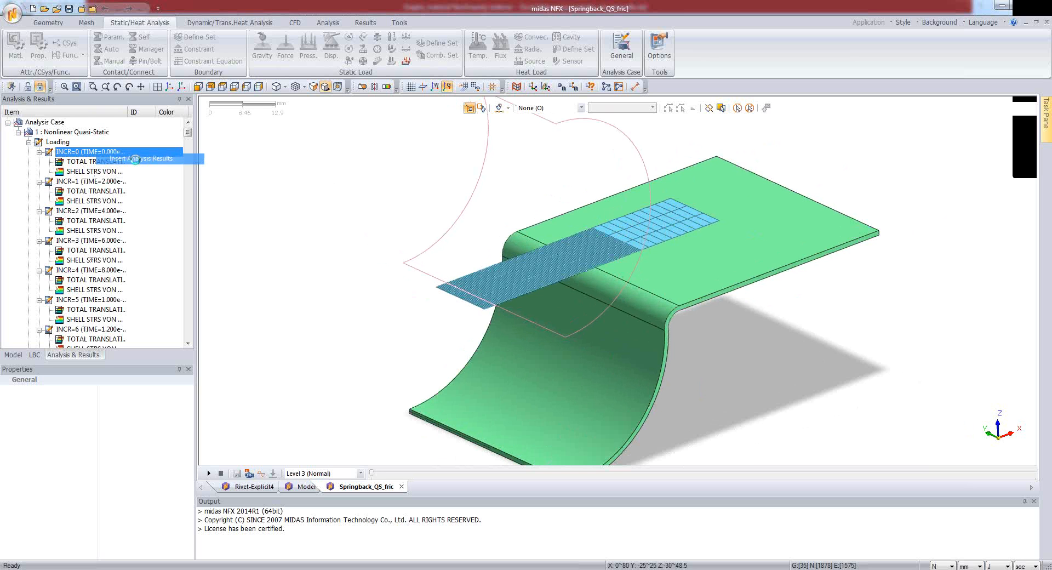
{"action": "left_click", "coordinate": [481, 189]}
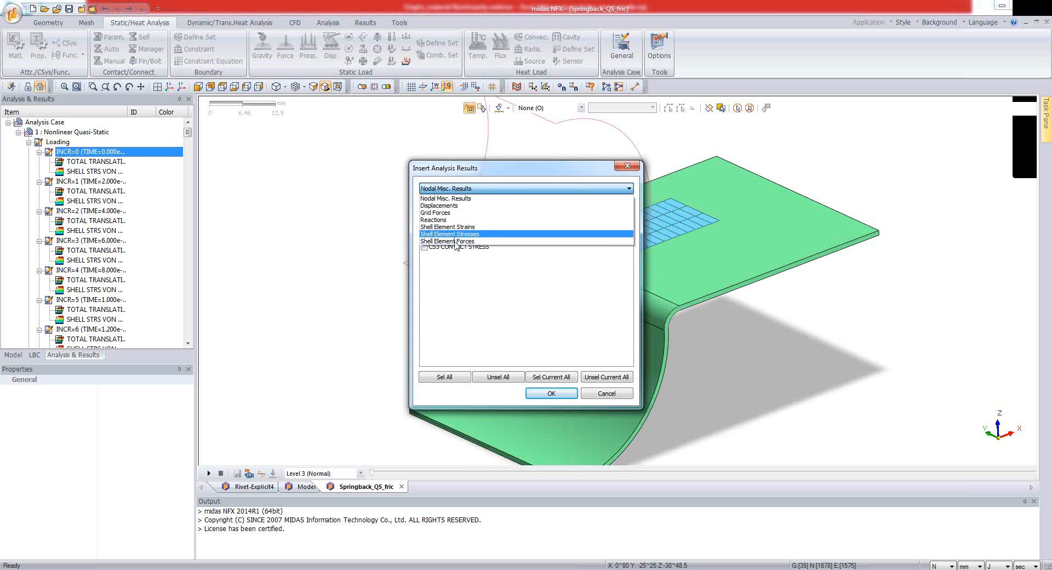
{"action": "left_click", "coordinate": [448, 378]}
{"action": "left_click", "coordinate": [448, 378]}
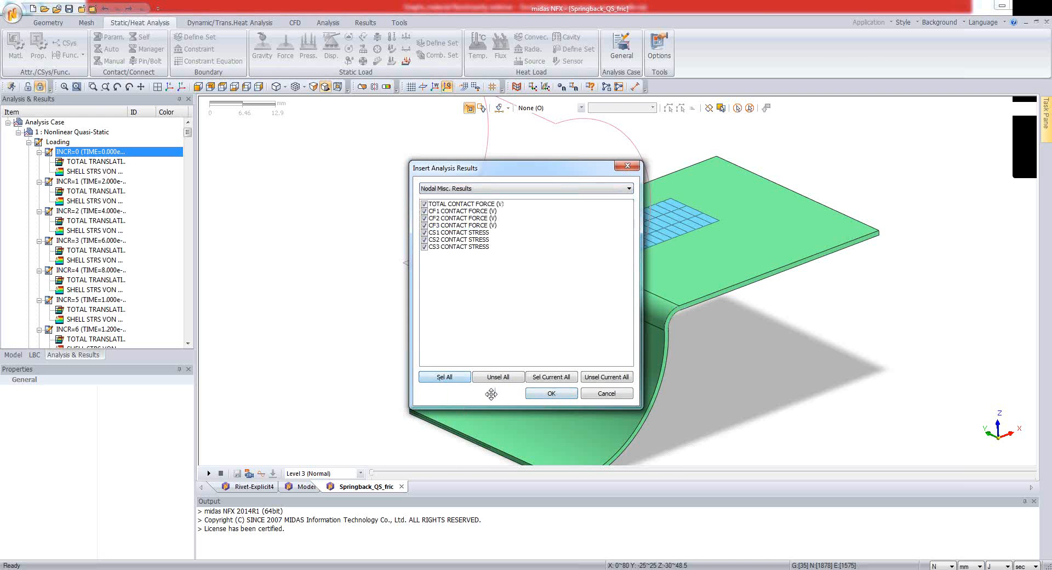
{"action": "left_click", "coordinate": [551, 393]}
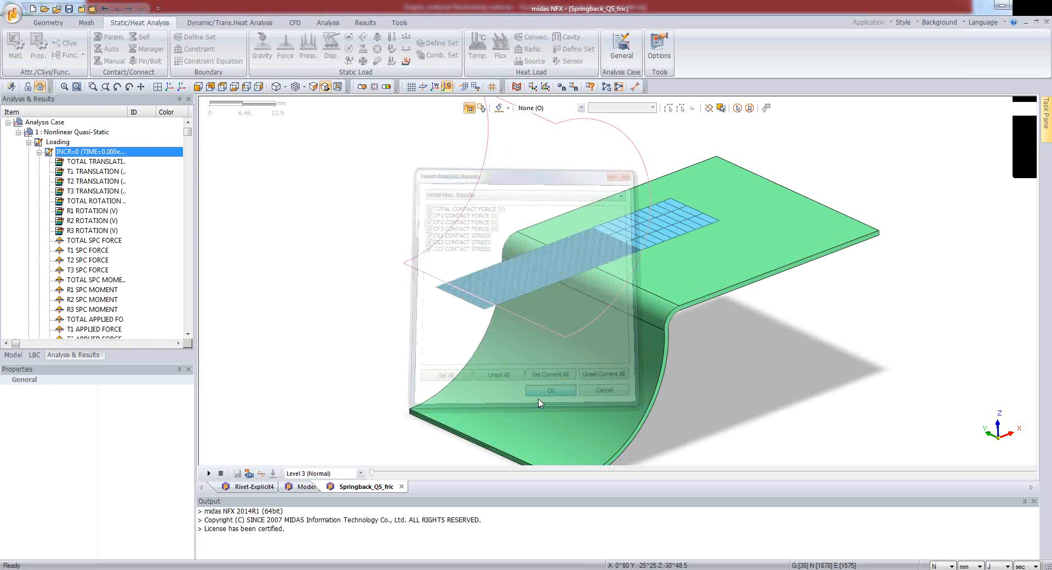
- Widen the results tree and its item column so the full names of the inserted results are readable
{"action": "left_click_drag", "start_coordinate": [187, 136], "coordinate": [184, 143]}
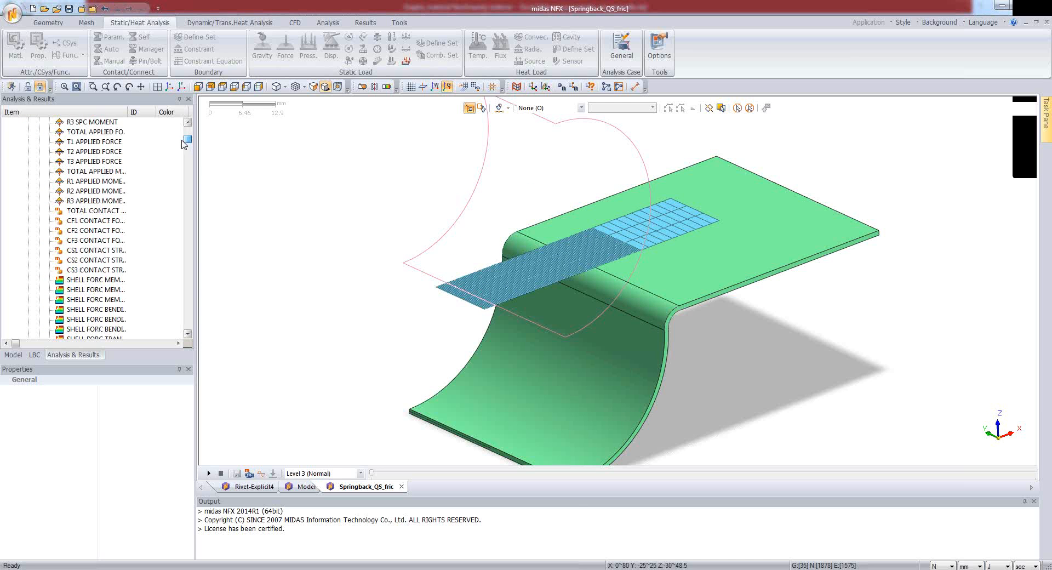
{"action": "scroll", "coordinate": [175, 161], "scroll_direction": "down", "scroll_amount": 15}
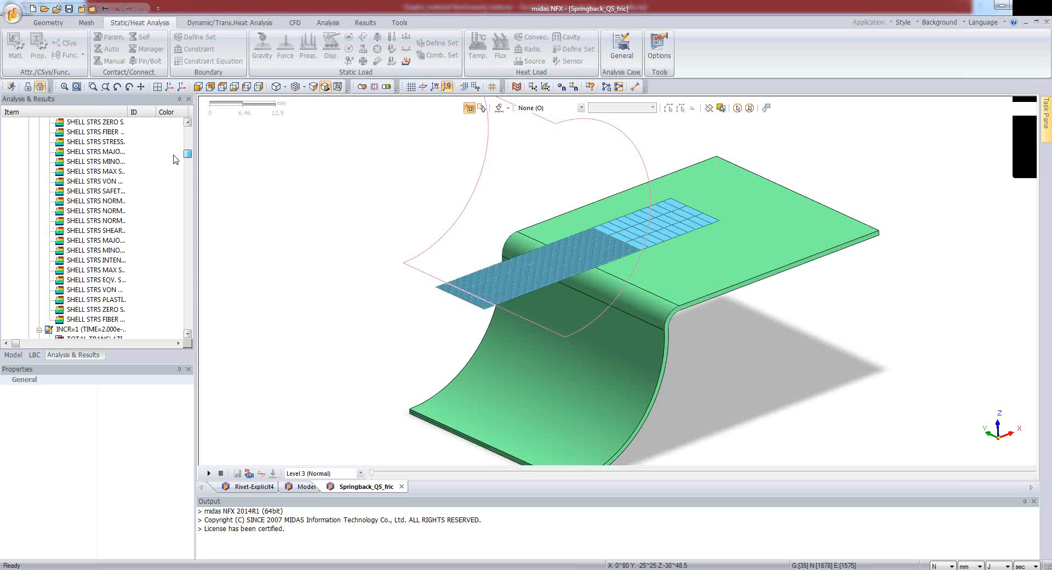
{"action": "left_click_drag", "start_coordinate": [128, 112], "coordinate": [167, 113]}
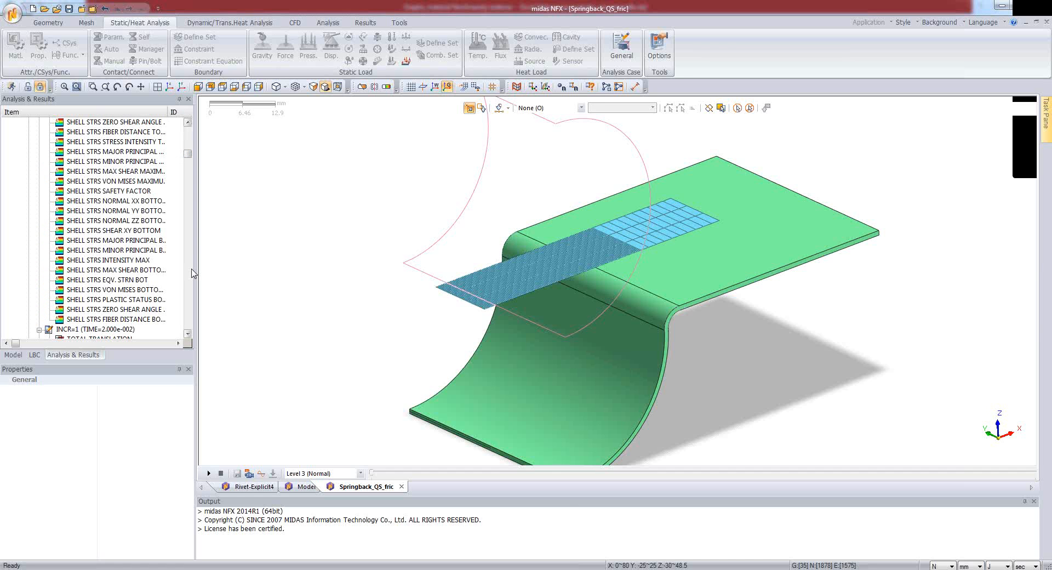
{"action": "left_click_drag", "start_coordinate": [198, 275], "coordinate": [235, 263]}
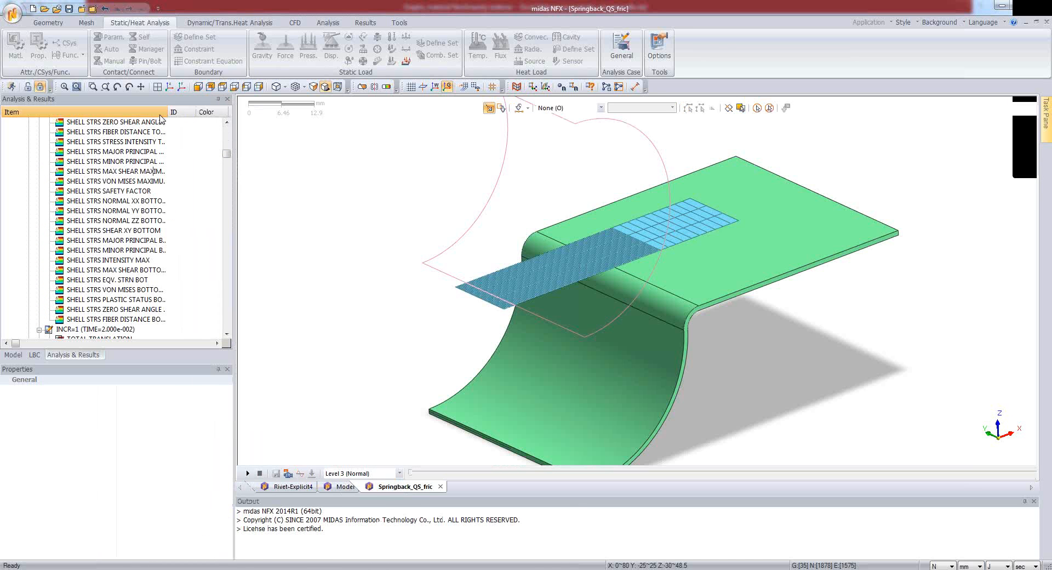
{"action": "left_click_drag", "start_coordinate": [193, 119], "coordinate": [192, 119]}
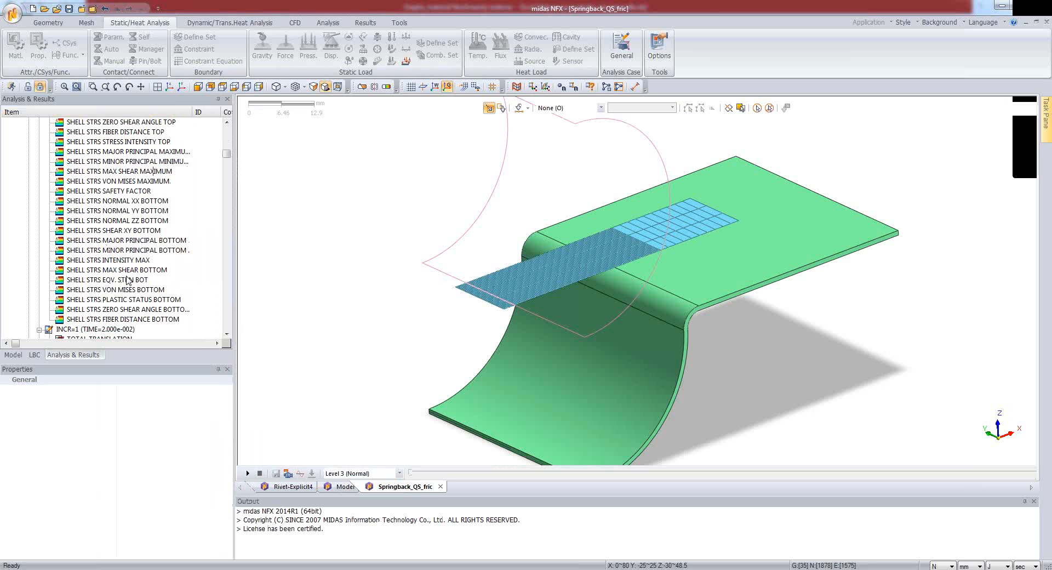
- Plot the shell strain result EQV. STRN TOP of Loading INCR=0 as a contour on the sheet metal
{"action": "left_click", "coordinate": [122, 201]}
{"action": "scroll", "coordinate": [130, 215], "scroll_direction": "up", "scroll_amount": 1}
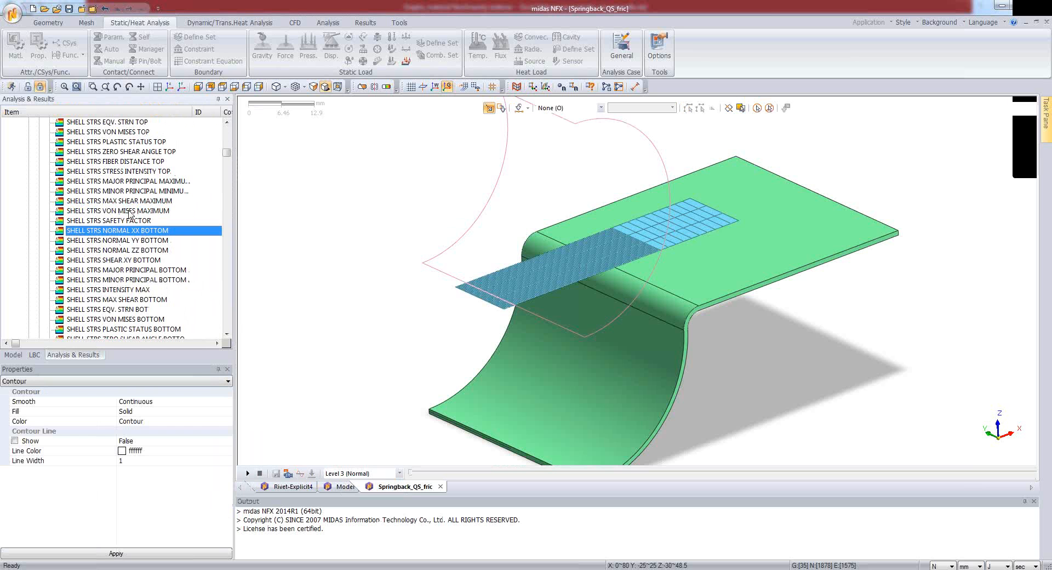
{"action": "scroll", "coordinate": [130, 215], "scroll_direction": "up", "scroll_amount": 4}
{"action": "scroll", "coordinate": [130, 215], "scroll_direction": "up", "scroll_amount": 7}
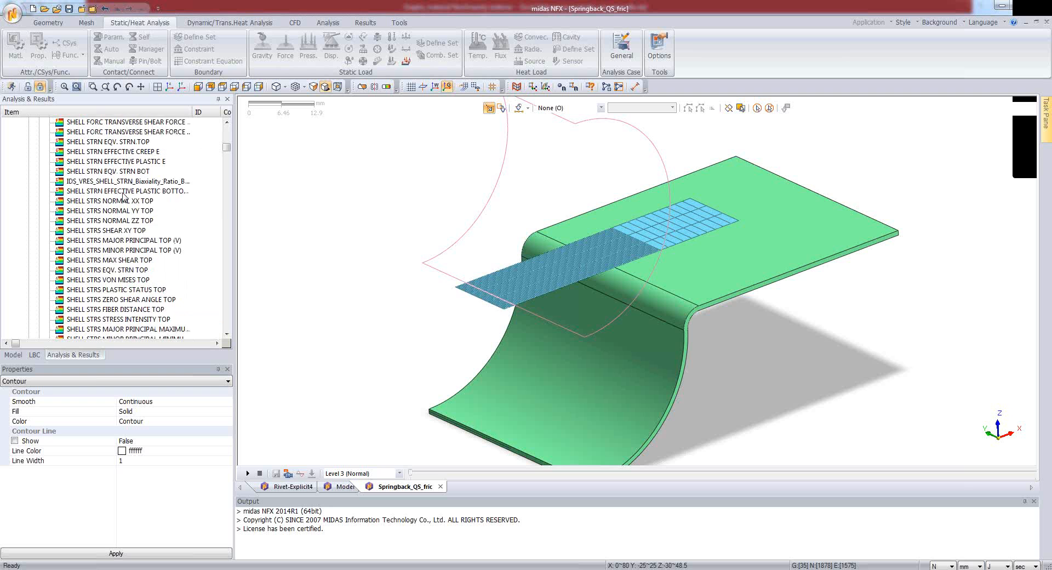
{"action": "scroll", "coordinate": [132, 269], "scroll_direction": "up", "scroll_amount": 1}
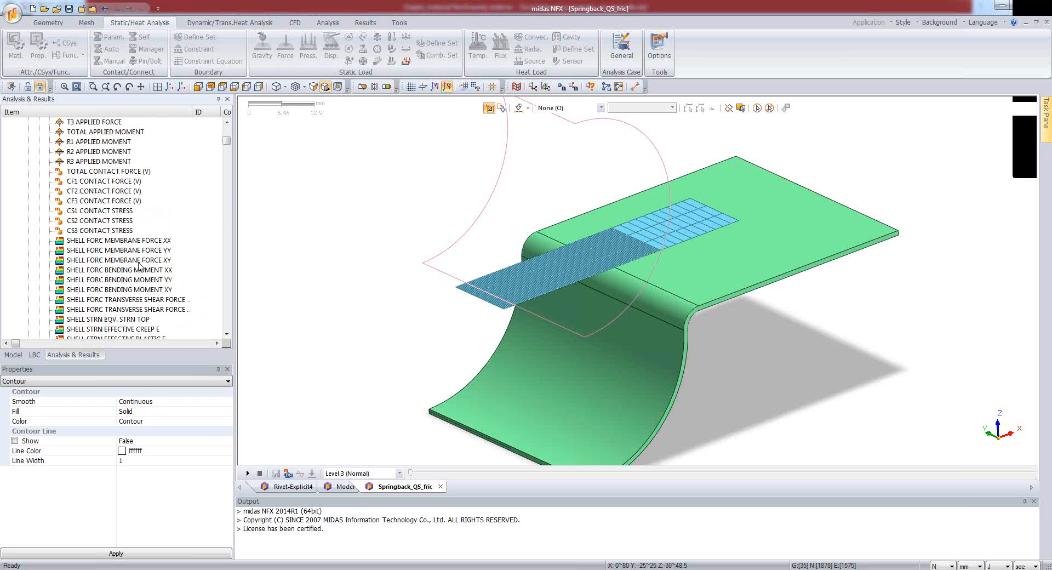
{"action": "left_click", "coordinate": [139, 320]}
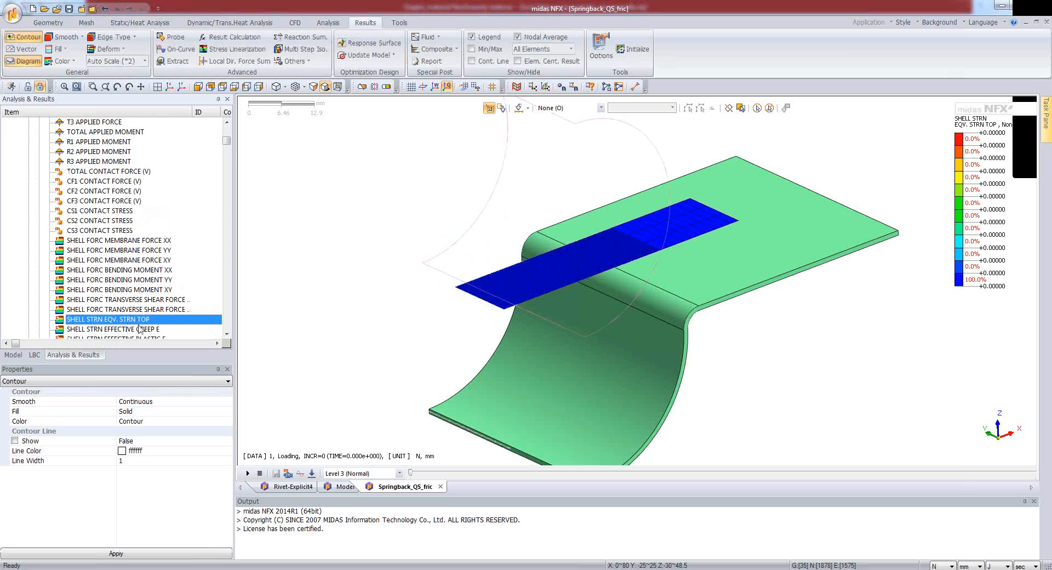
{"action": "scroll", "coordinate": [141, 285], "scroll_direction": "down", "scroll_amount": 8}
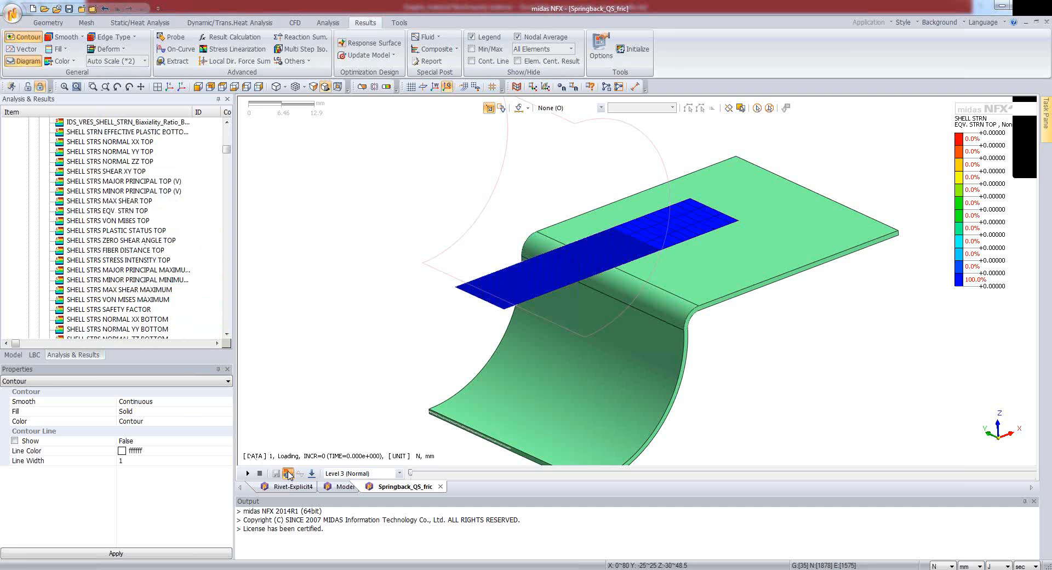
- Select increments from all subcases for the multi-step animation, using a step interval of 5
{"action": "left_click", "coordinate": [311, 473]}
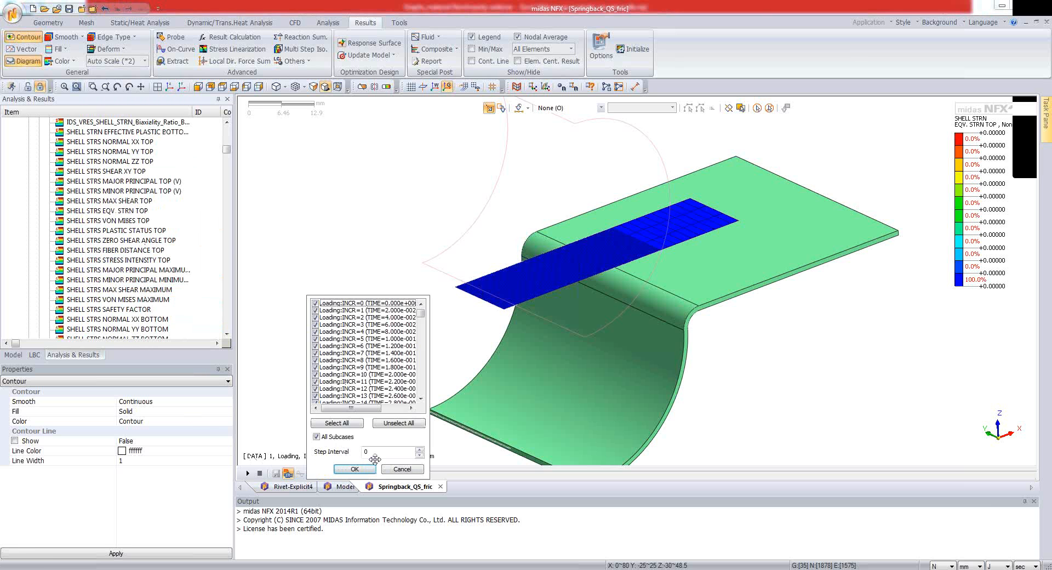
{"action": "double_click", "coordinate": [357, 451]}
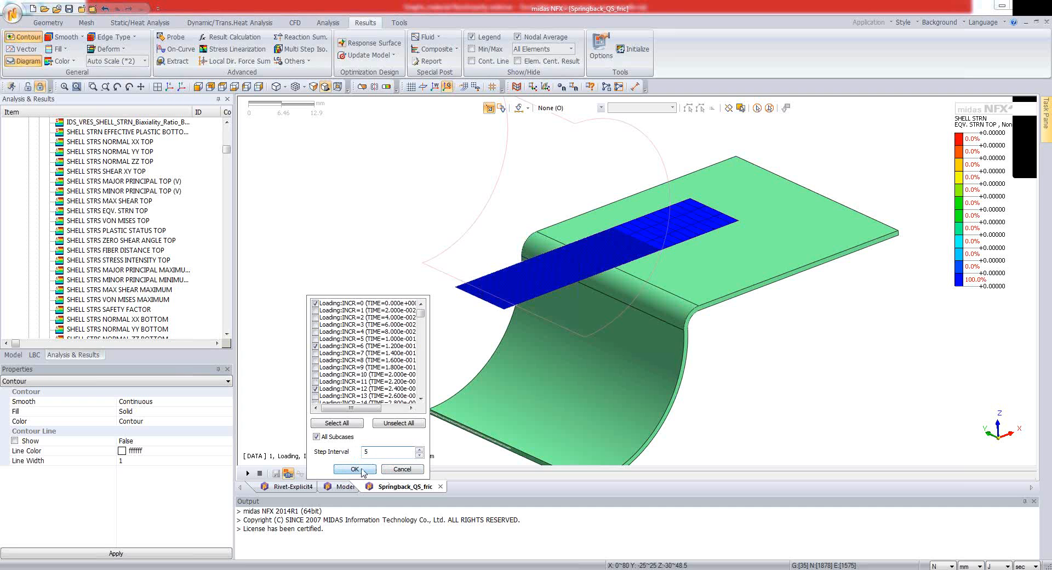
{"action": "left_click", "coordinate": [355, 469]}
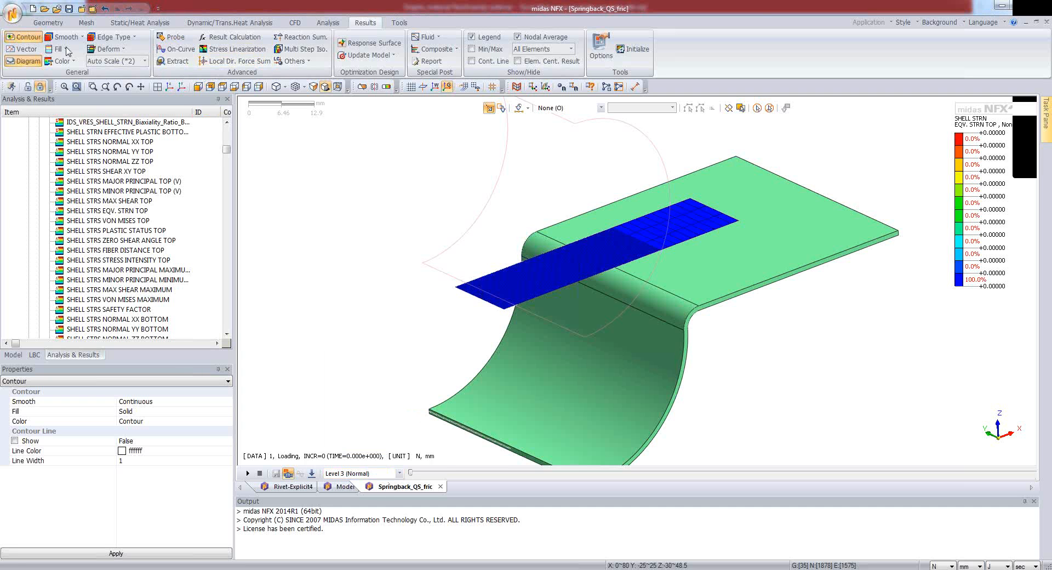
- Set the deformation scale to Real and the result edge type to Feature Edge
{"action": "left_click", "coordinate": [102, 63]}
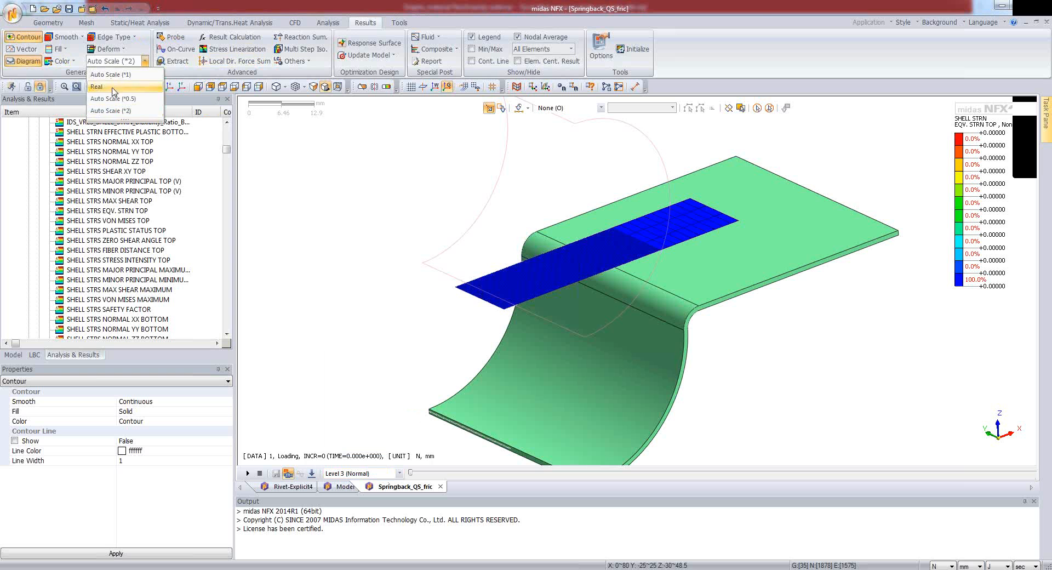
{"action": "left_click", "coordinate": [113, 90]}
{"action": "left_click", "coordinate": [114, 37]}
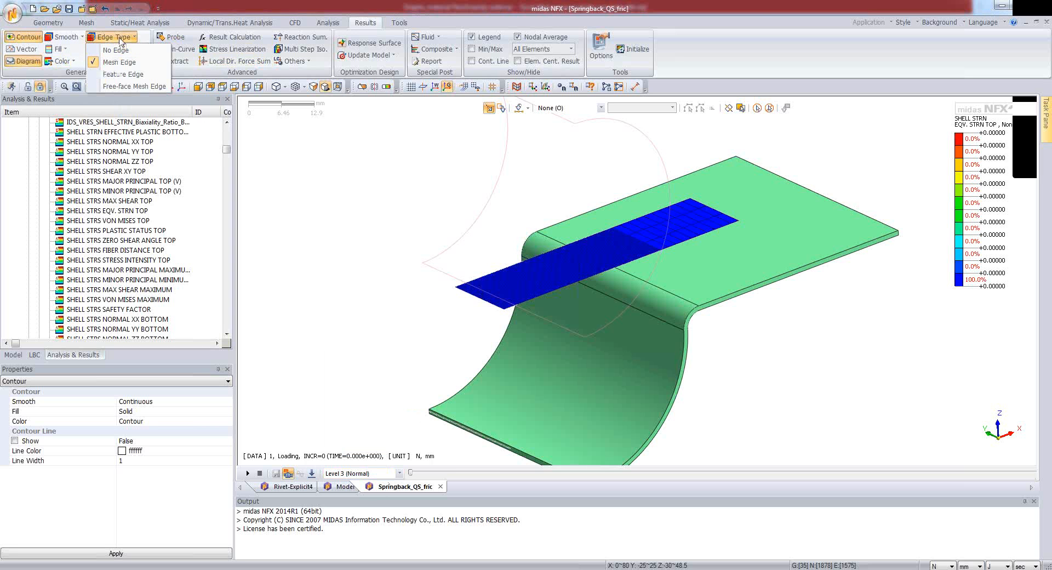
{"action": "left_click", "coordinate": [122, 74]}
- Play the equivalent strain animation with the whole die and sheet in view
{"action": "scroll", "coordinate": [433, 252], "scroll_direction": "down", "scroll_amount": 2}
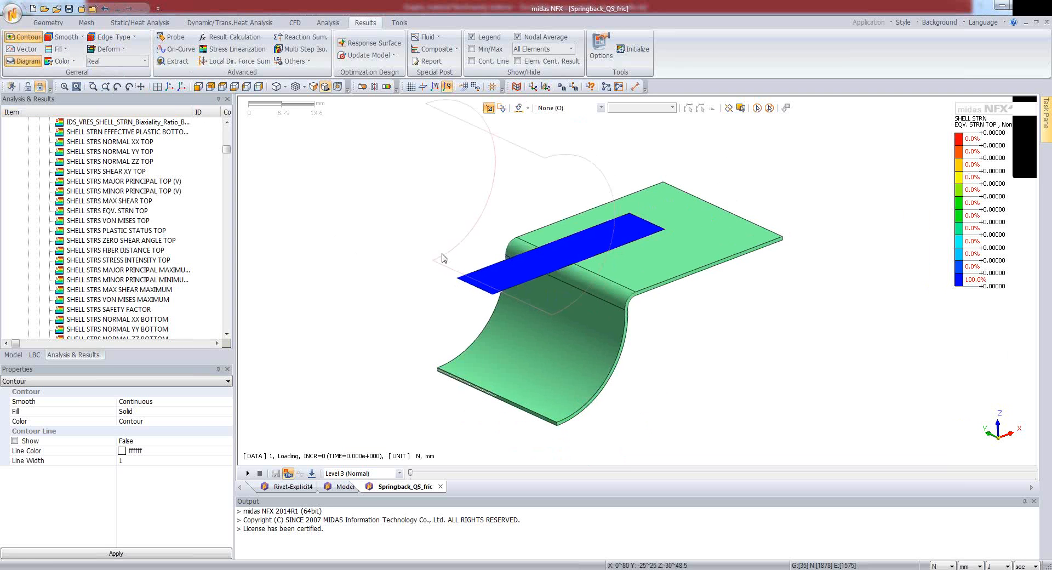
{"action": "scroll", "coordinate": [444, 258], "scroll_direction": "down", "scroll_amount": 1}
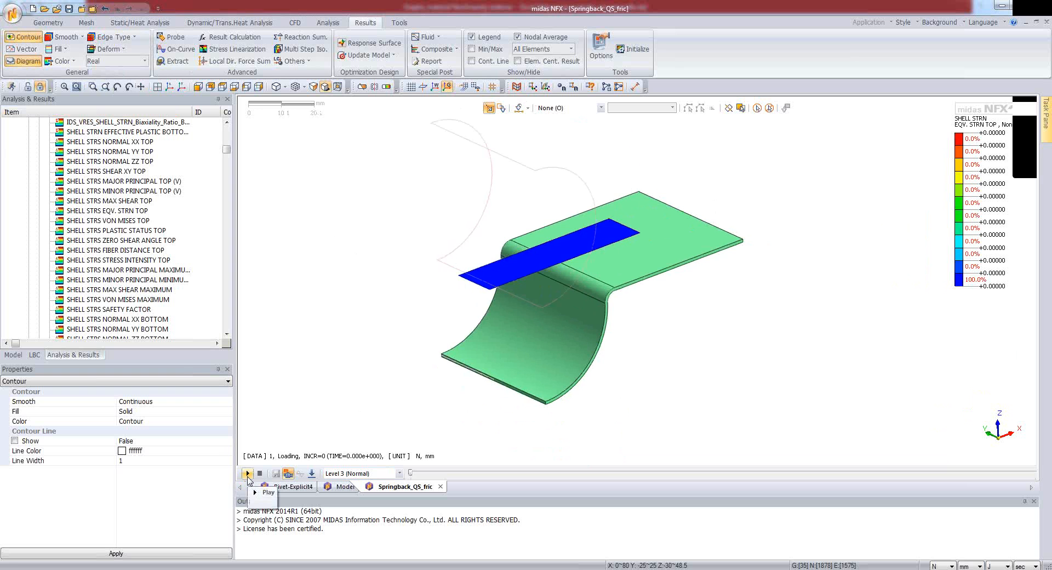
{"action": "left_click", "coordinate": [247, 474]}
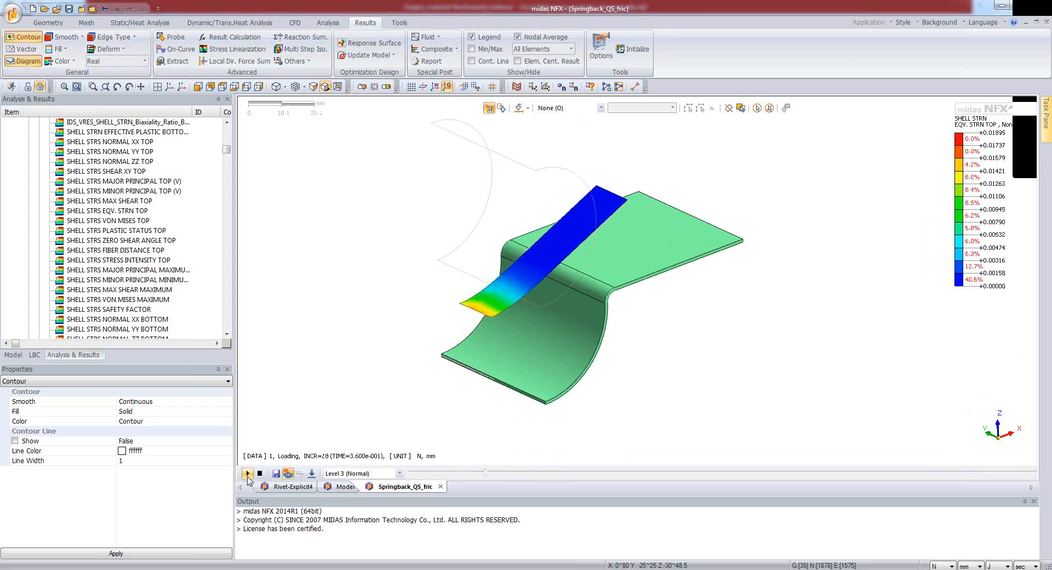
- Reapply a step interval of 5 to the animation increments of all subcases and replay the animation
{"action": "left_click", "coordinate": [312, 473]}
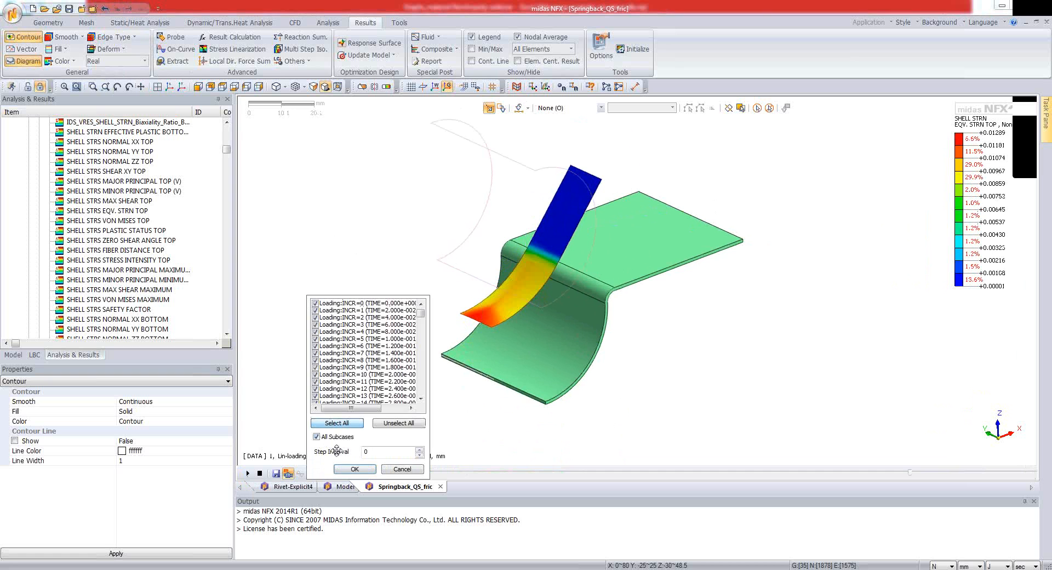
{"action": "left_click", "coordinate": [362, 451]}
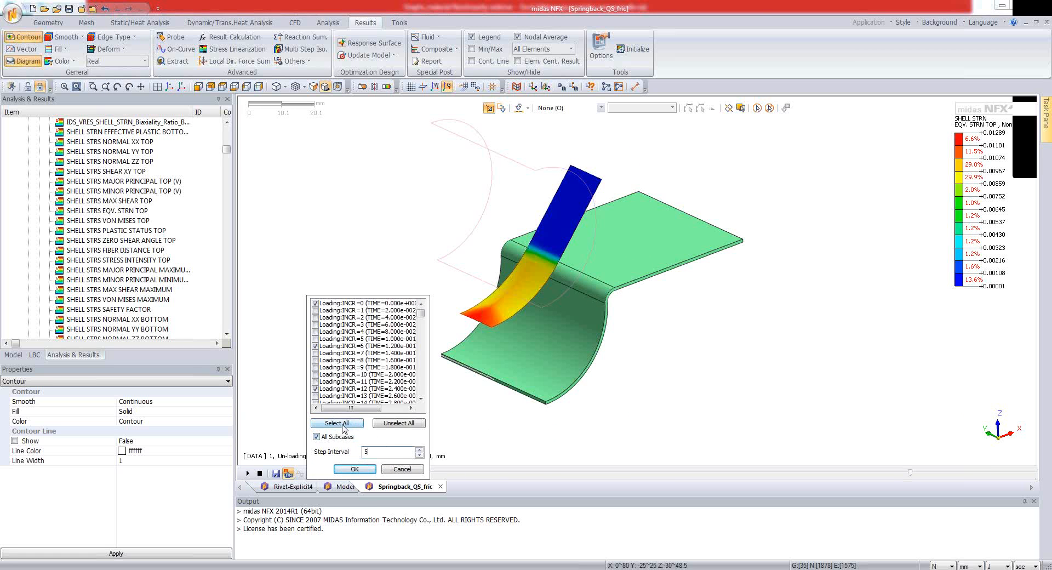
{"action": "left_click", "coordinate": [355, 470]}
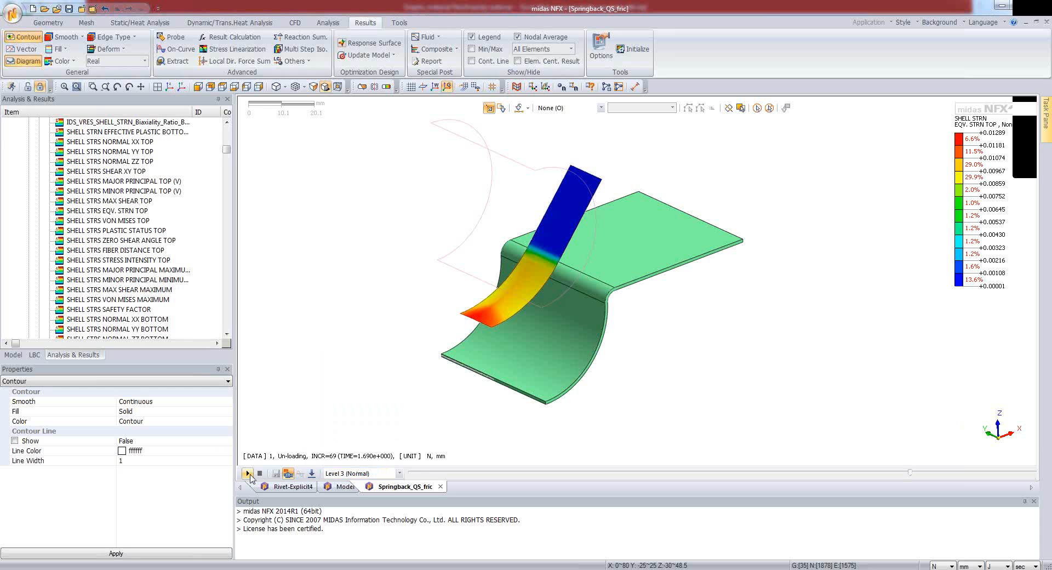
{"action": "left_click", "coordinate": [248, 474]}
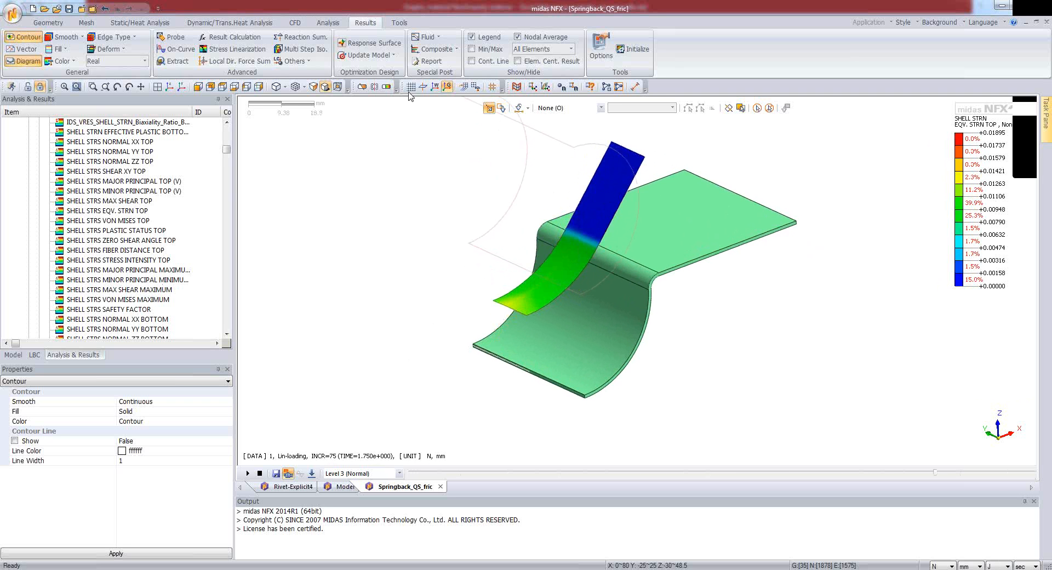
- Mirror the displayed model and results about an X plane at 0 mm and a Y plane at 0 mm
{"action": "left_click", "coordinate": [375, 86]}
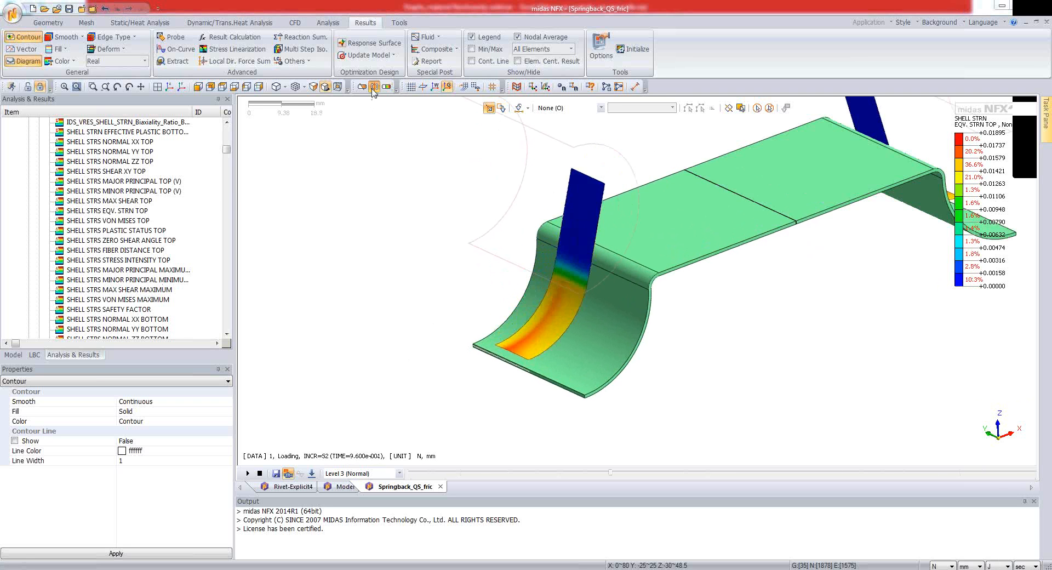
{"action": "left_click_drag", "start_coordinate": [343, 126], "coordinate": [311, 129]}
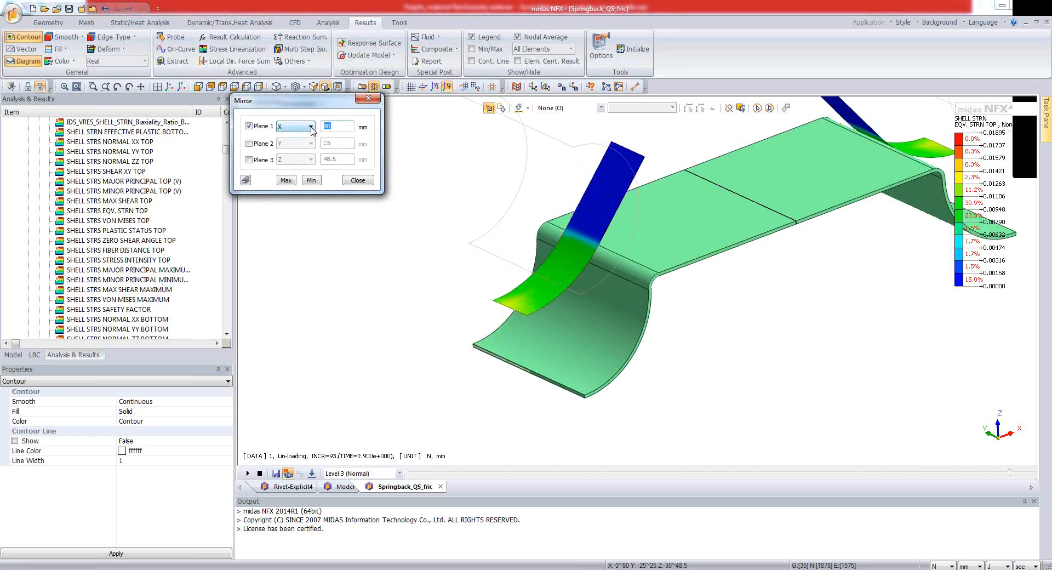
{"action": "type", "text": "0"}
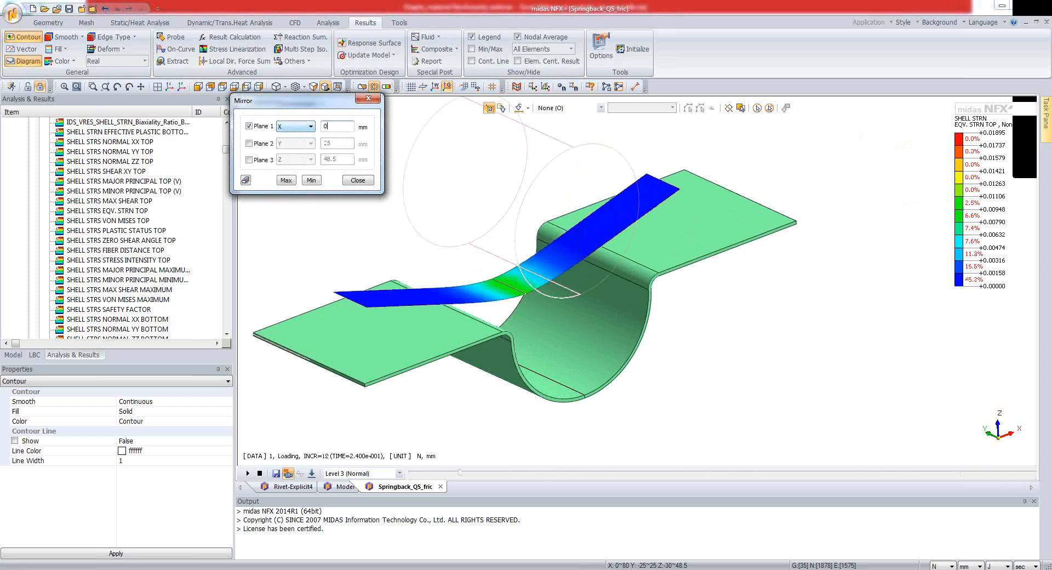
{"action": "left_click", "coordinate": [249, 143]}
{"action": "left_click_drag", "start_coordinate": [335, 144], "coordinate": [312, 145]}
{"action": "type", "text": "0"}
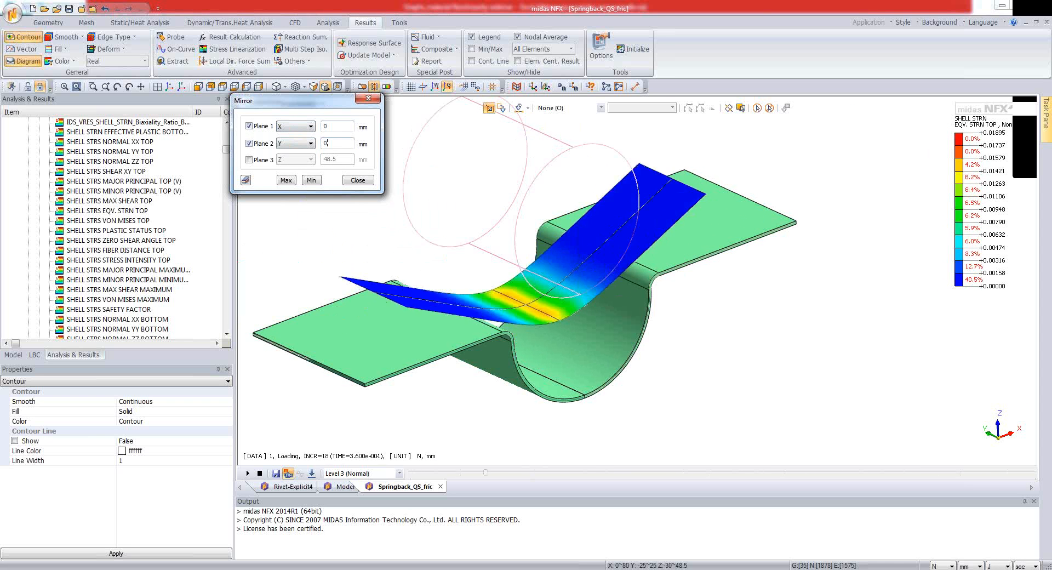
{"action": "left_click", "coordinate": [358, 181]}
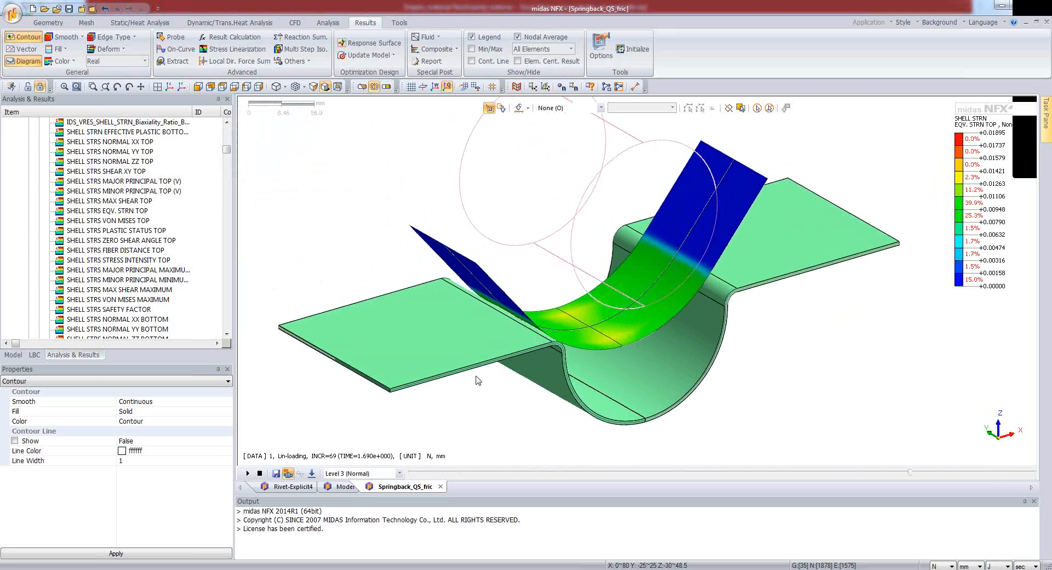
- Show the Rigid Punch mesh set in the animated springback model
{"action": "middle_click_drag", "start_coordinate": [526, 339], "coordinate": [416, 310]}
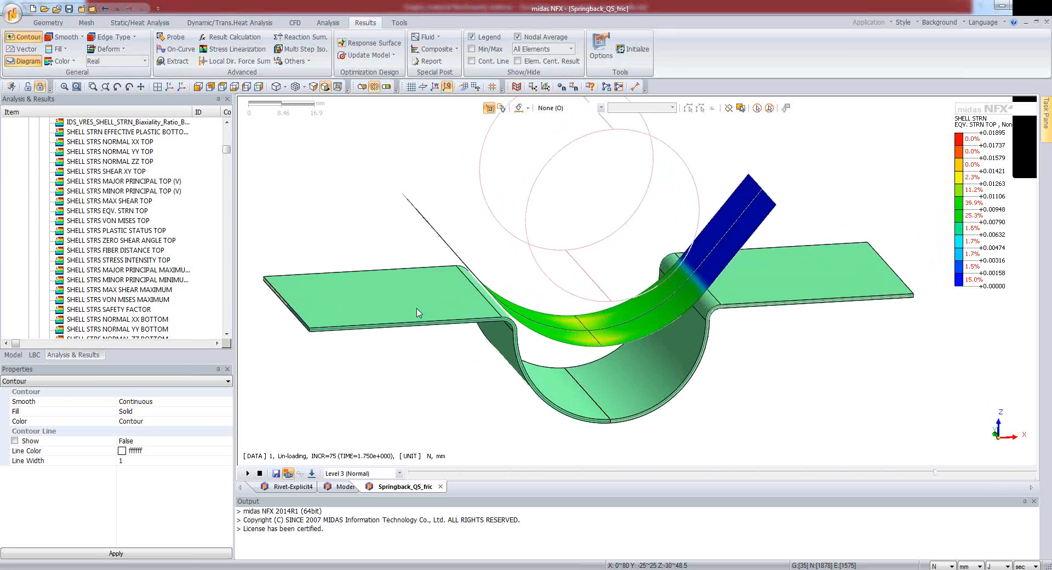
{"action": "left_click", "coordinate": [13, 355]}
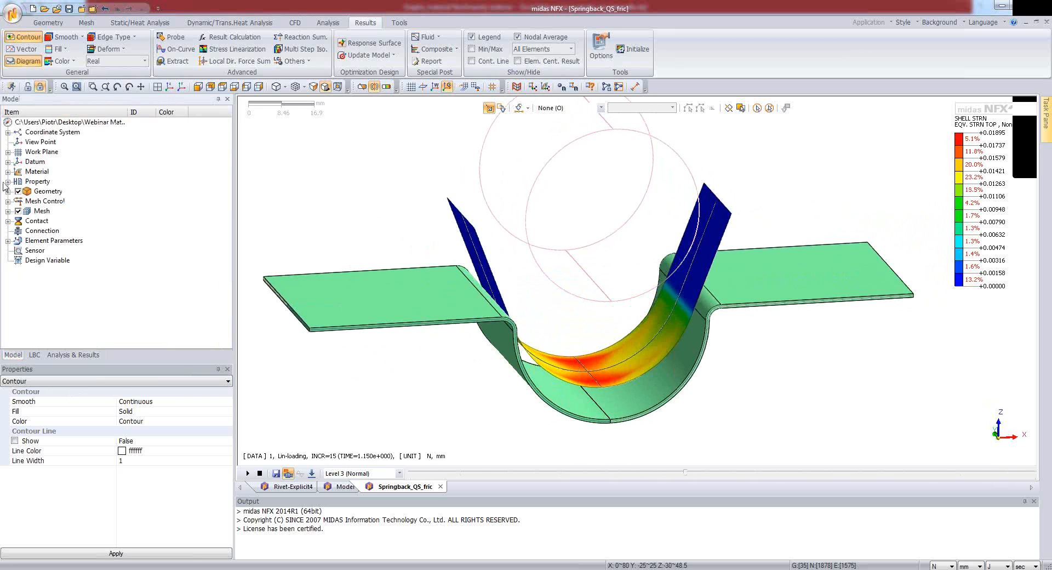
{"action": "left_click", "coordinate": [8, 211]}
{"action": "left_click", "coordinate": [29, 251]}
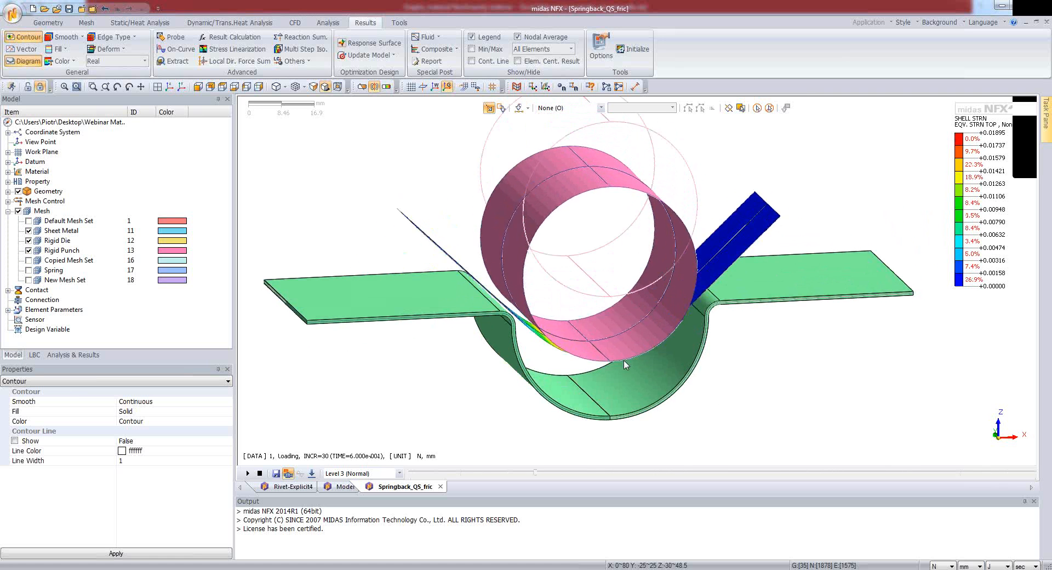
- Show the plate thickness of the Rigid Die, Sheet Metal and Rigid Punch 2D properties in a front view of the animated model
{"action": "left_click", "coordinate": [198, 86]}
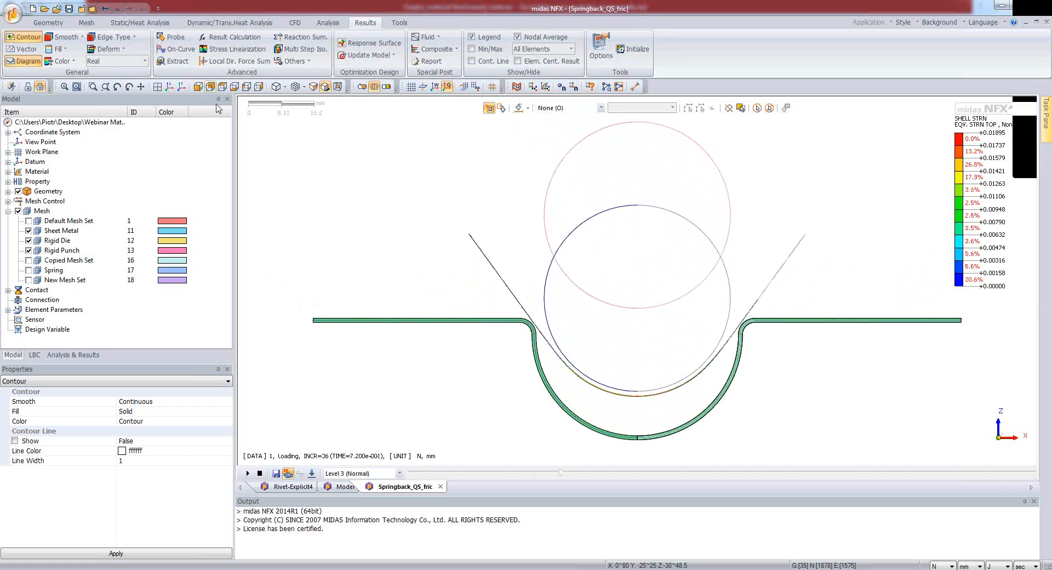
{"action": "left_click", "coordinate": [8, 191]}
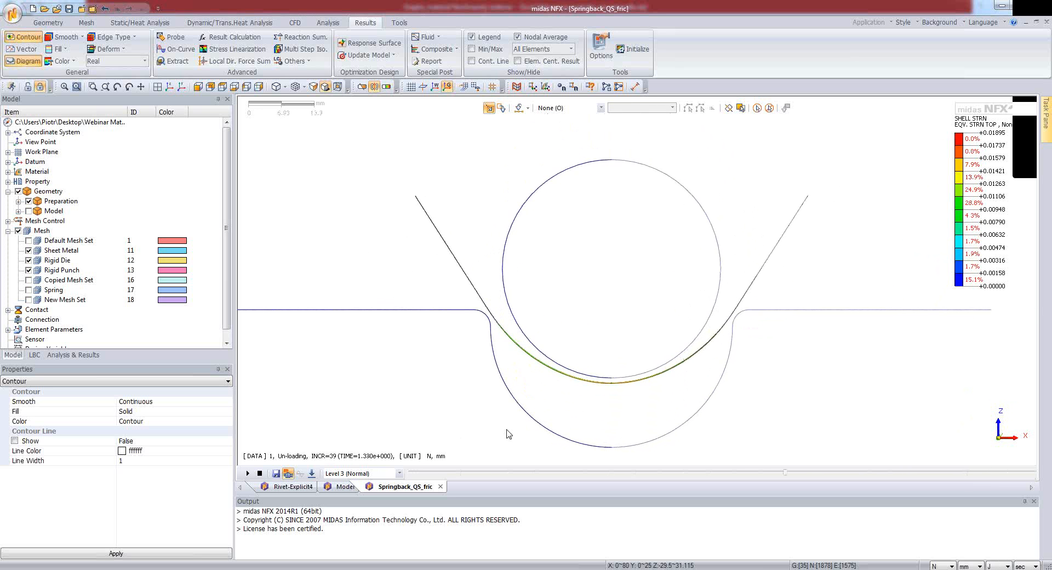
{"action": "left_click", "coordinate": [8, 181]}
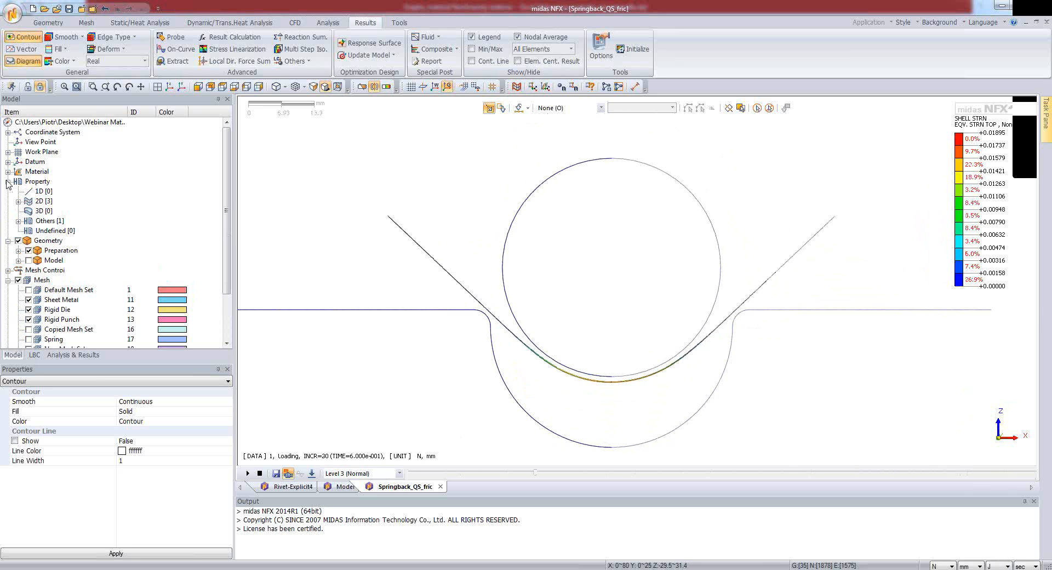
{"action": "left_click", "coordinate": [19, 201]}
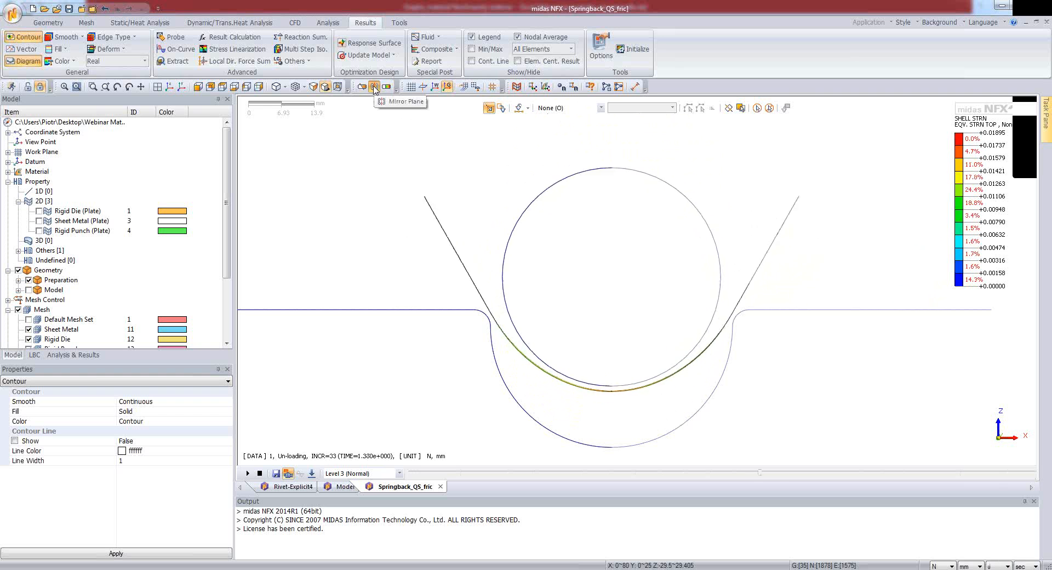
{"action": "left_click", "coordinate": [39, 210]}
{"action": "left_click", "coordinate": [39, 221]}
{"action": "left_click", "coordinate": [38, 231]}
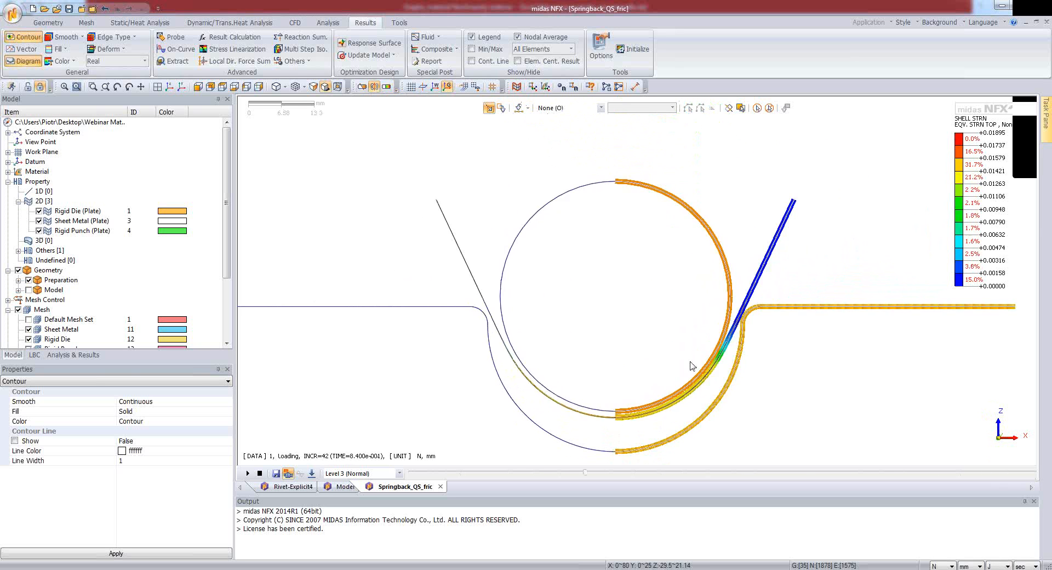
- Examine the animated plate thickness of the die, sheet and punch up close from an angled view and from the rear
{"action": "scroll", "coordinate": [705, 424], "scroll_direction": "up", "scroll_amount": 1}
{"action": "scroll", "coordinate": [623, 362], "scroll_direction": "down", "scroll_amount": 1}
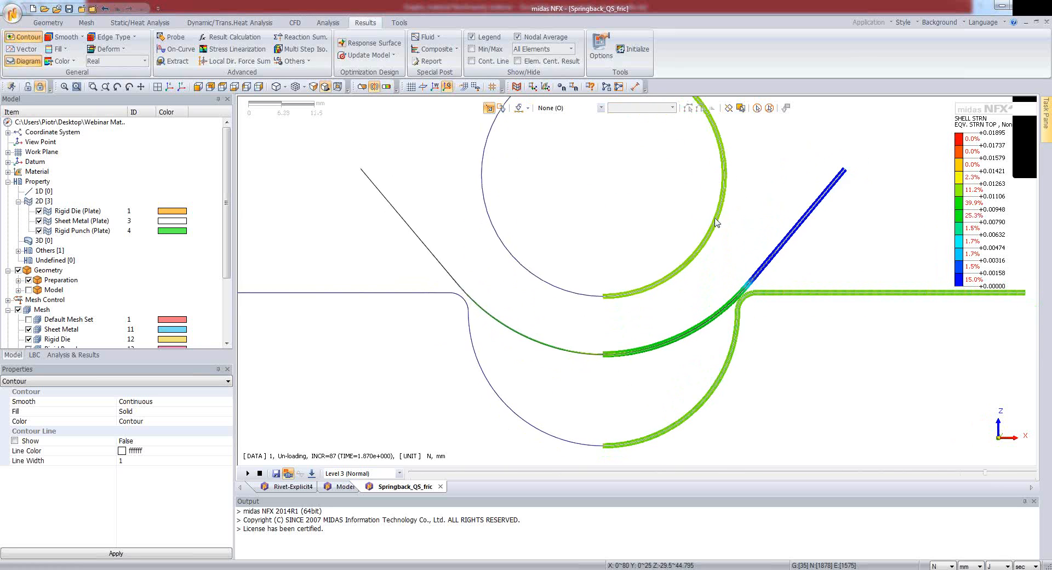
{"action": "middle_click_drag", "start_coordinate": [716, 223], "coordinate": [770, 256]}
{"action": "scroll", "coordinate": [770, 257], "scroll_direction": "up", "scroll_amount": 2}
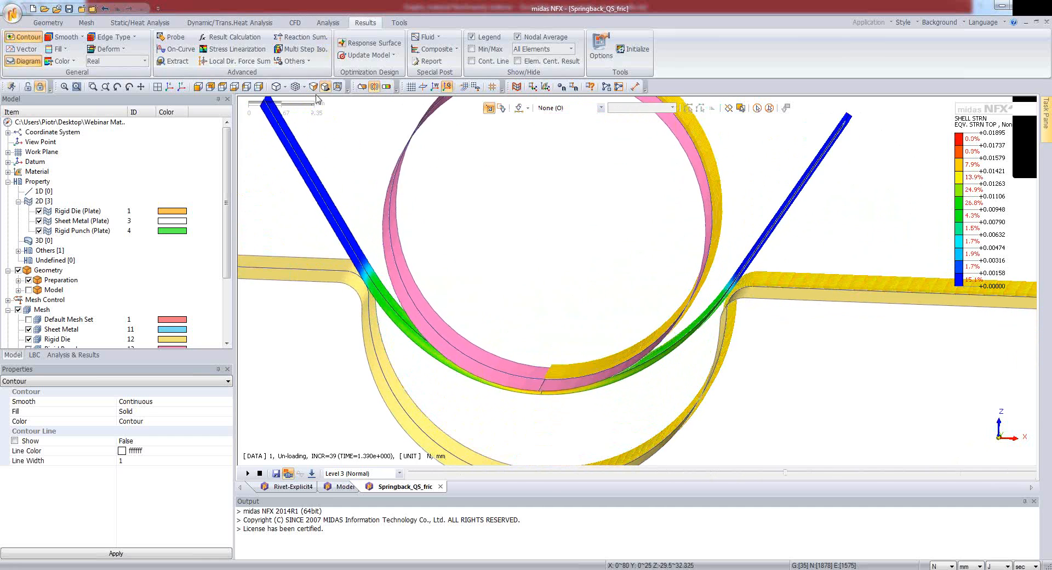
{"action": "left_click", "coordinate": [209, 86]}
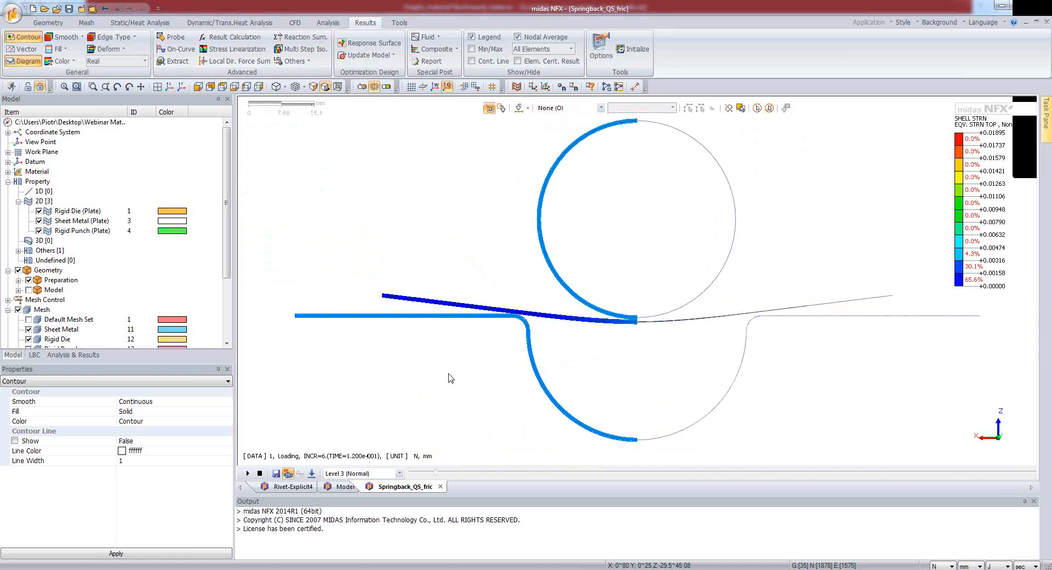
{"action": "scroll", "coordinate": [575, 455], "scroll_direction": "up", "scroll_amount": 3}
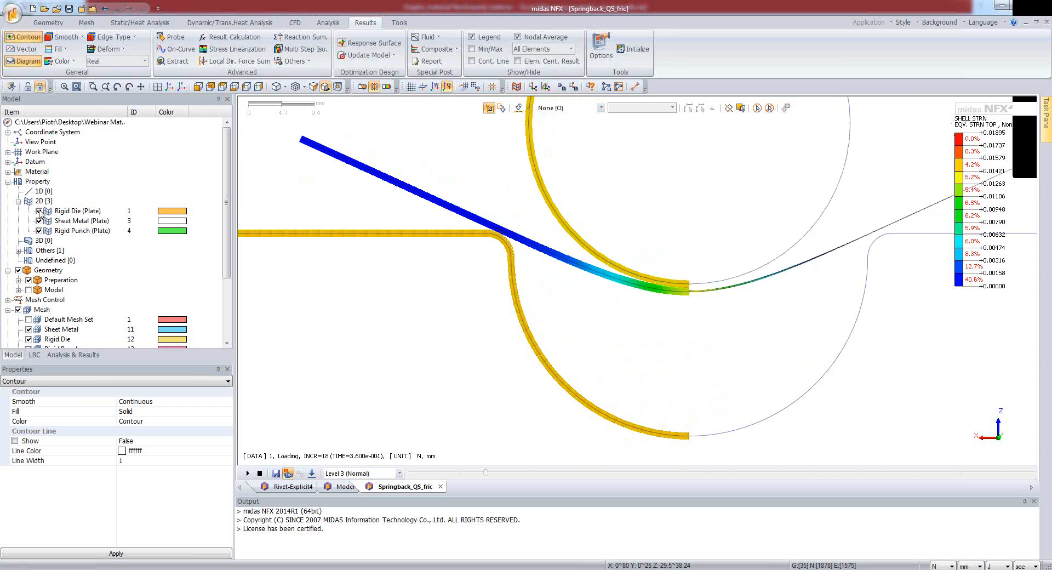
- Turn off the plate thickness display for the Rigid Die, Sheet Metal and Rigid Punch properties
{"action": "left_click", "coordinate": [38, 210]}
{"action": "left_click", "coordinate": [38, 220]}
{"action": "left_click", "coordinate": [38, 230]}
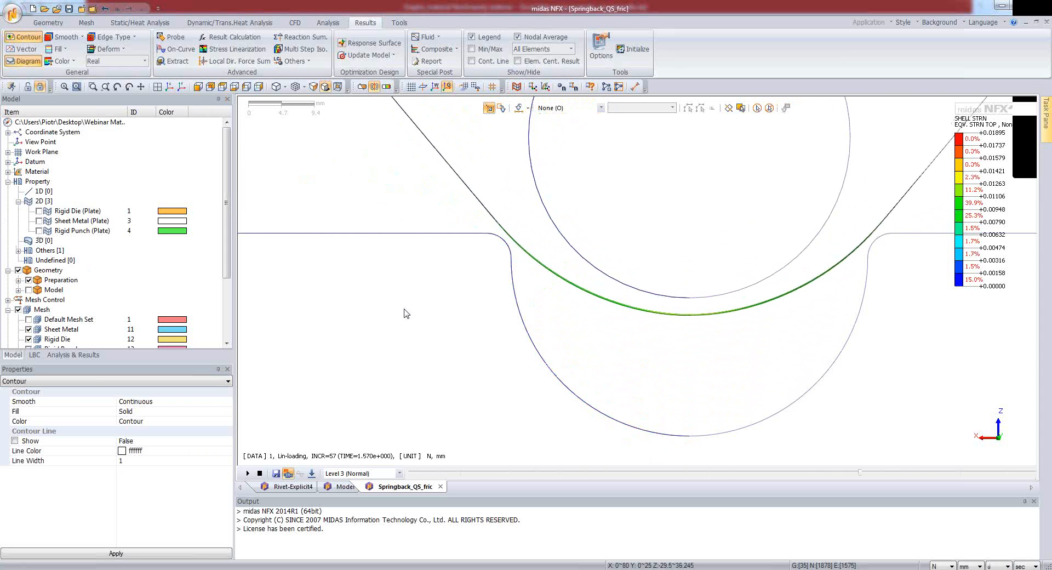
- View the springback animation of the whole punch, sheet and die in an enlarged isometric view
{"action": "left_click", "coordinate": [170, 86]}
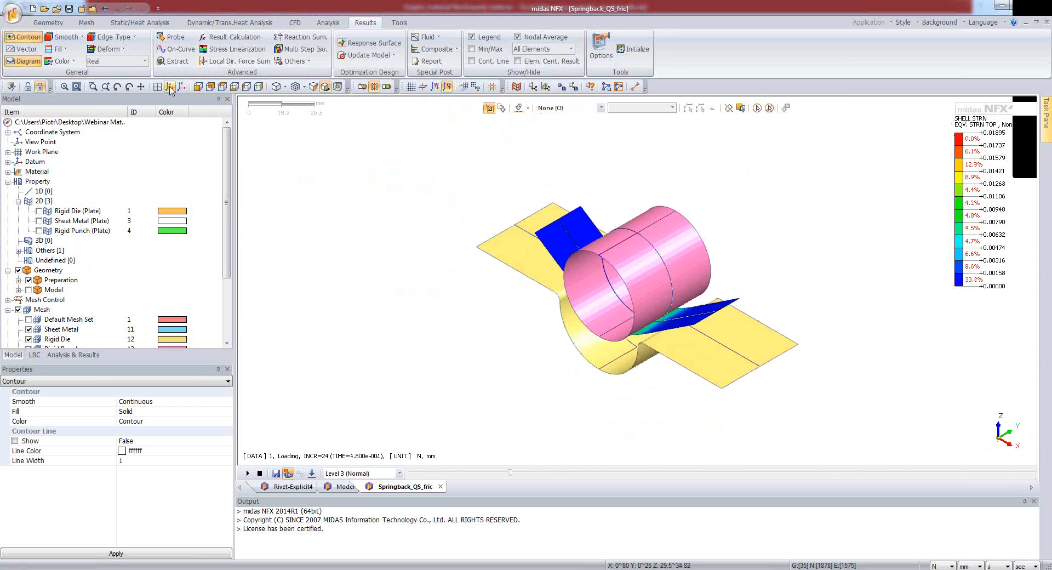
{"action": "scroll", "coordinate": [681, 354], "scroll_direction": "up", "scroll_amount": 3}
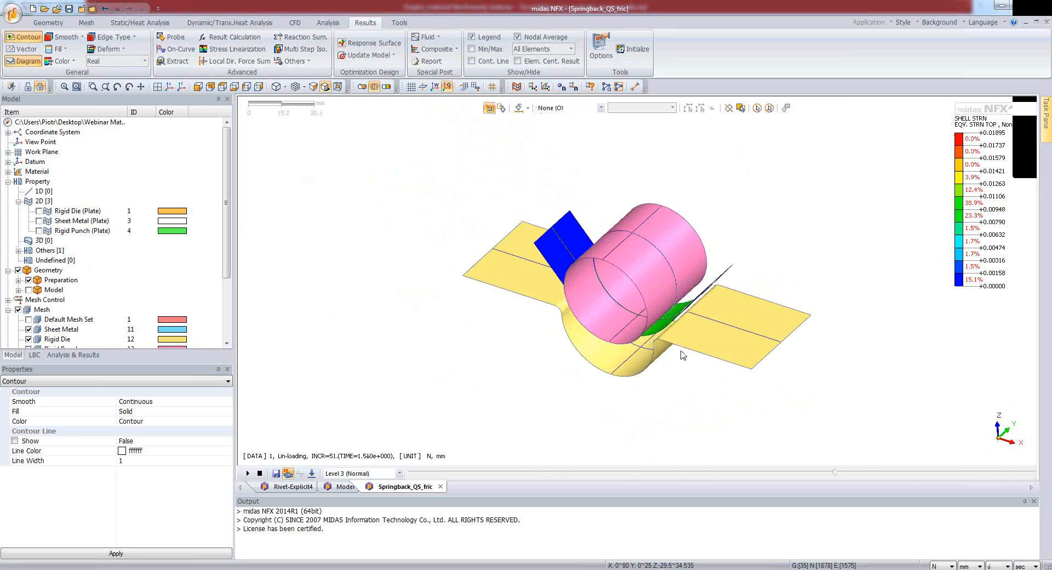
{"action": "scroll", "coordinate": [675, 290], "scroll_direction": "up", "scroll_amount": 1}
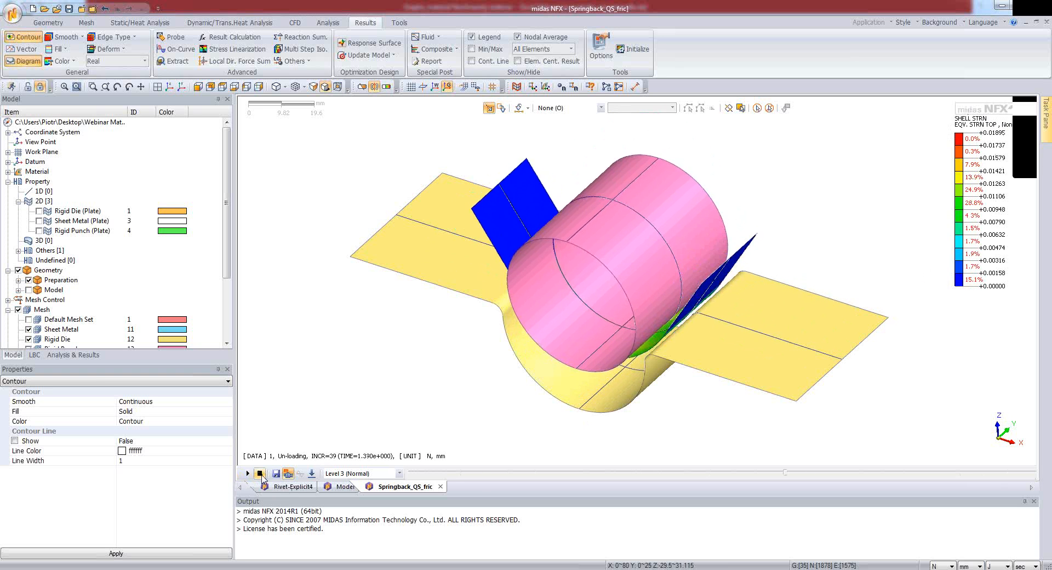
{"action": "left_click", "coordinate": [261, 474]}
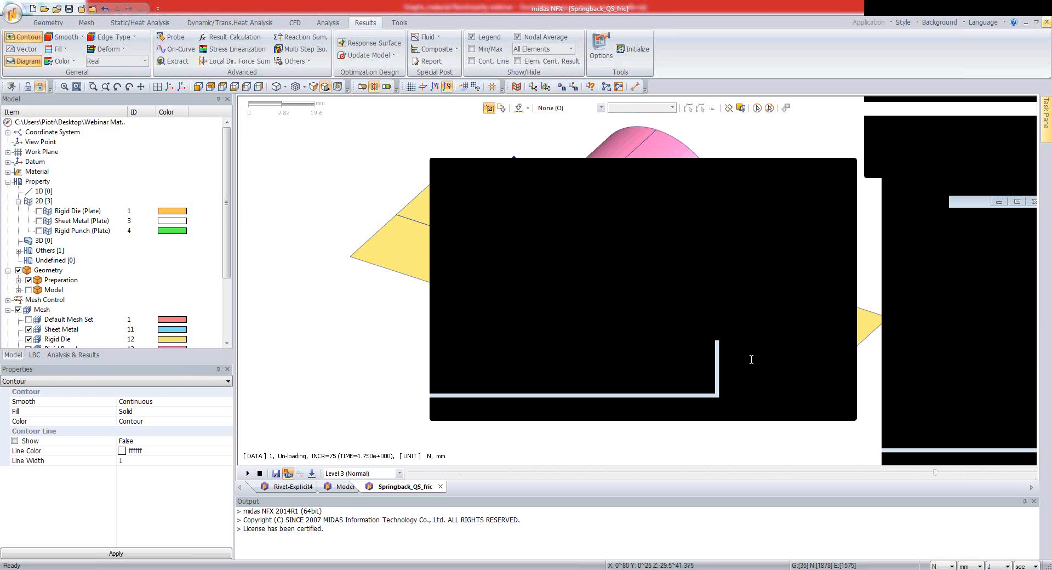
{"action": "left_click", "coordinate": [877, 23]}
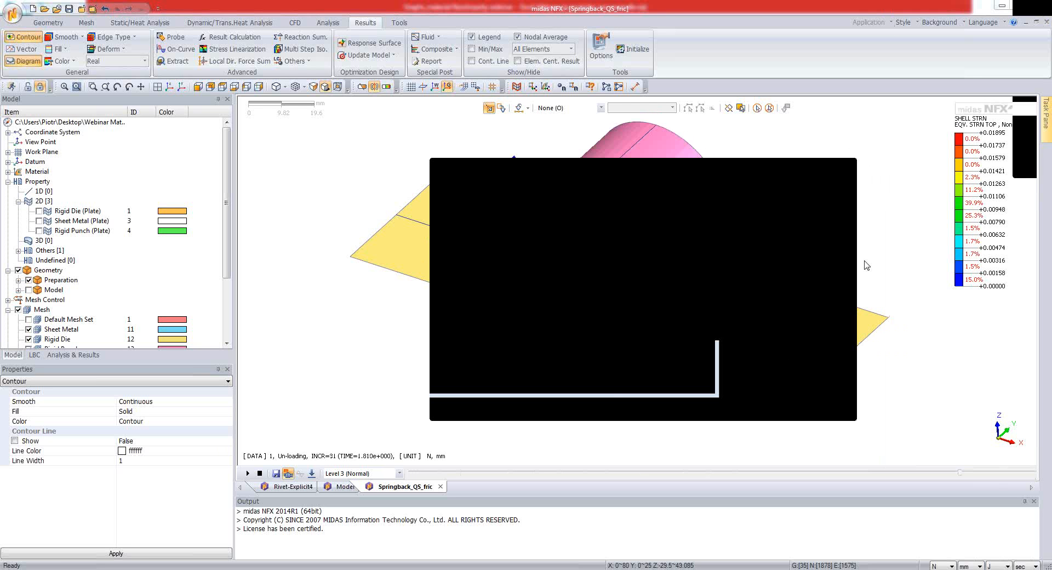